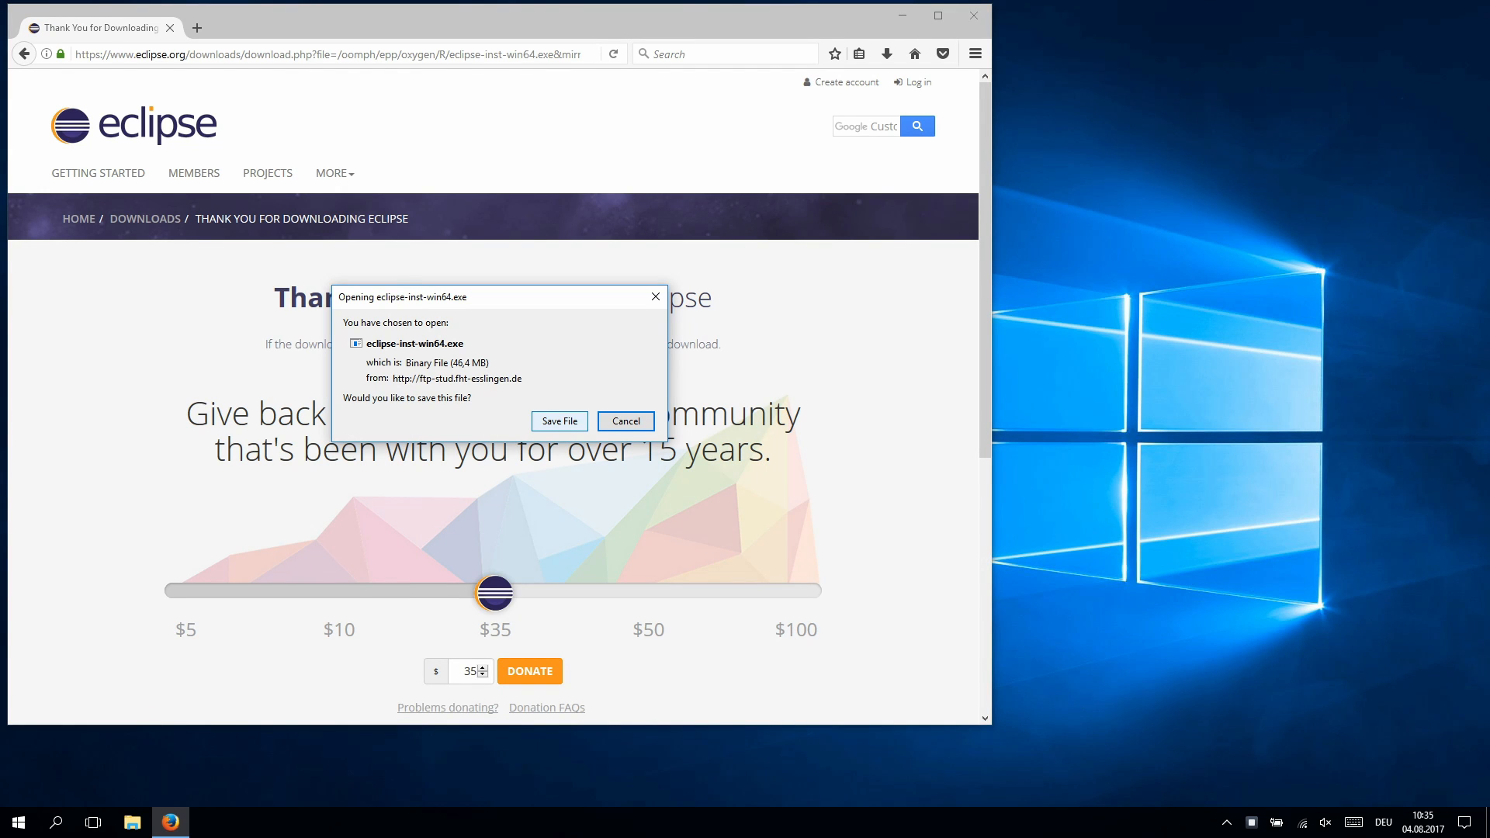
- Save eclipse-inst-win64.exe from Firefox and run it despite the security warning
left_click(560, 421)
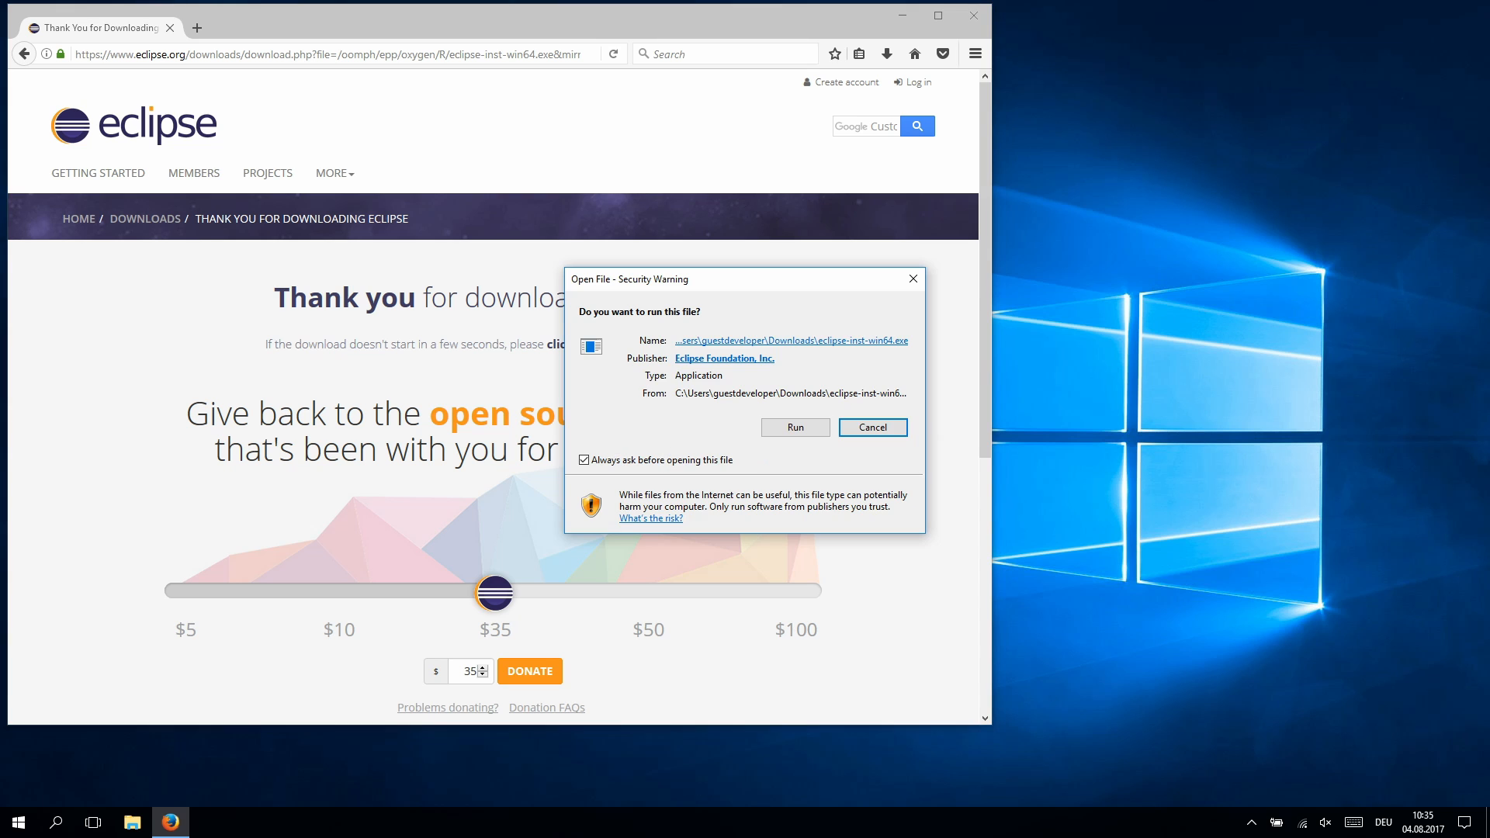
key("r")
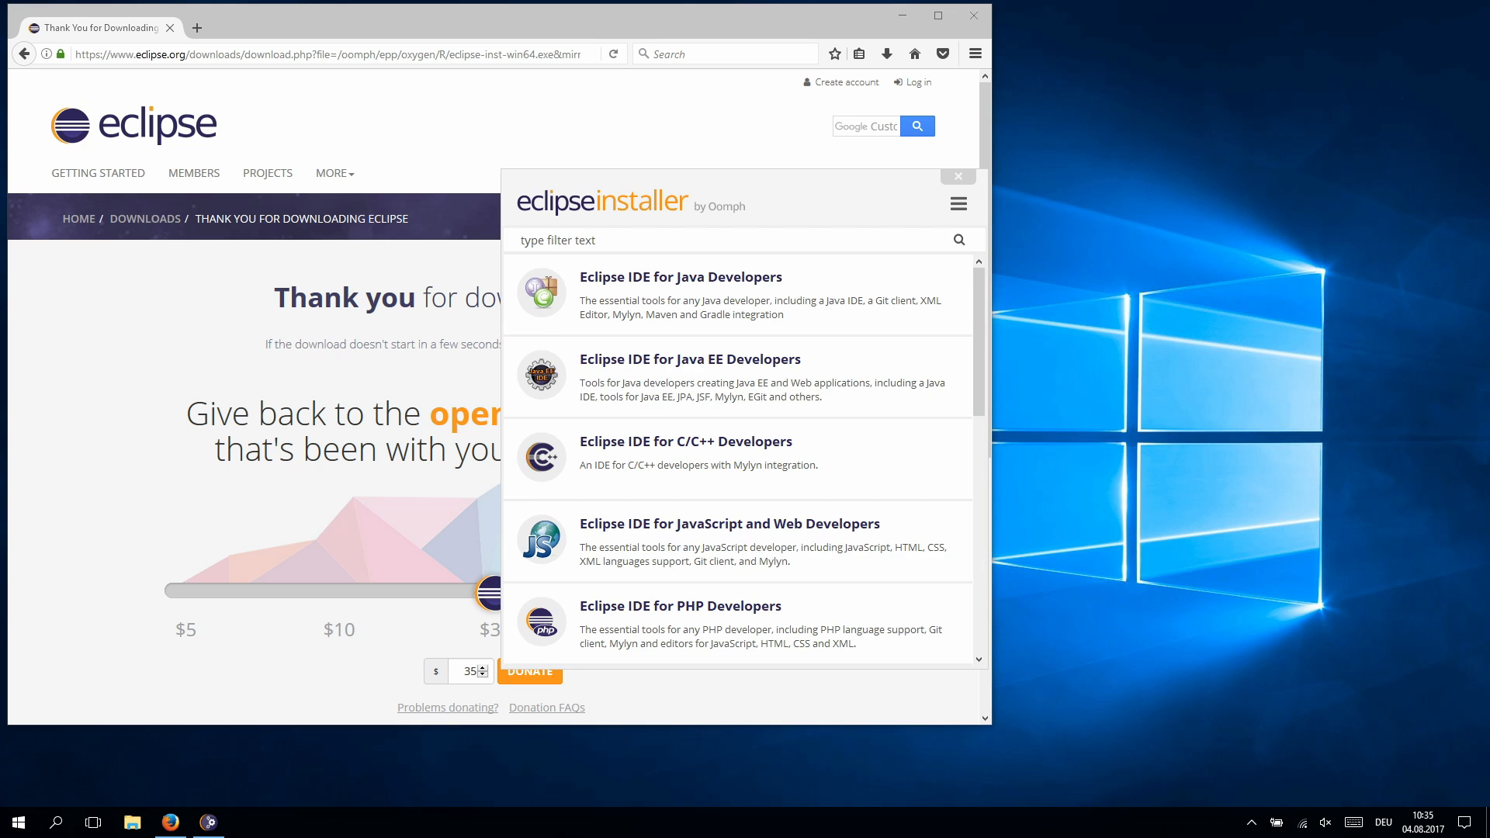
- Choose Eclipse IDE for Eclipse Committers in Advanced Mode with product version Neon
scroll(738, 458, "down", 3)
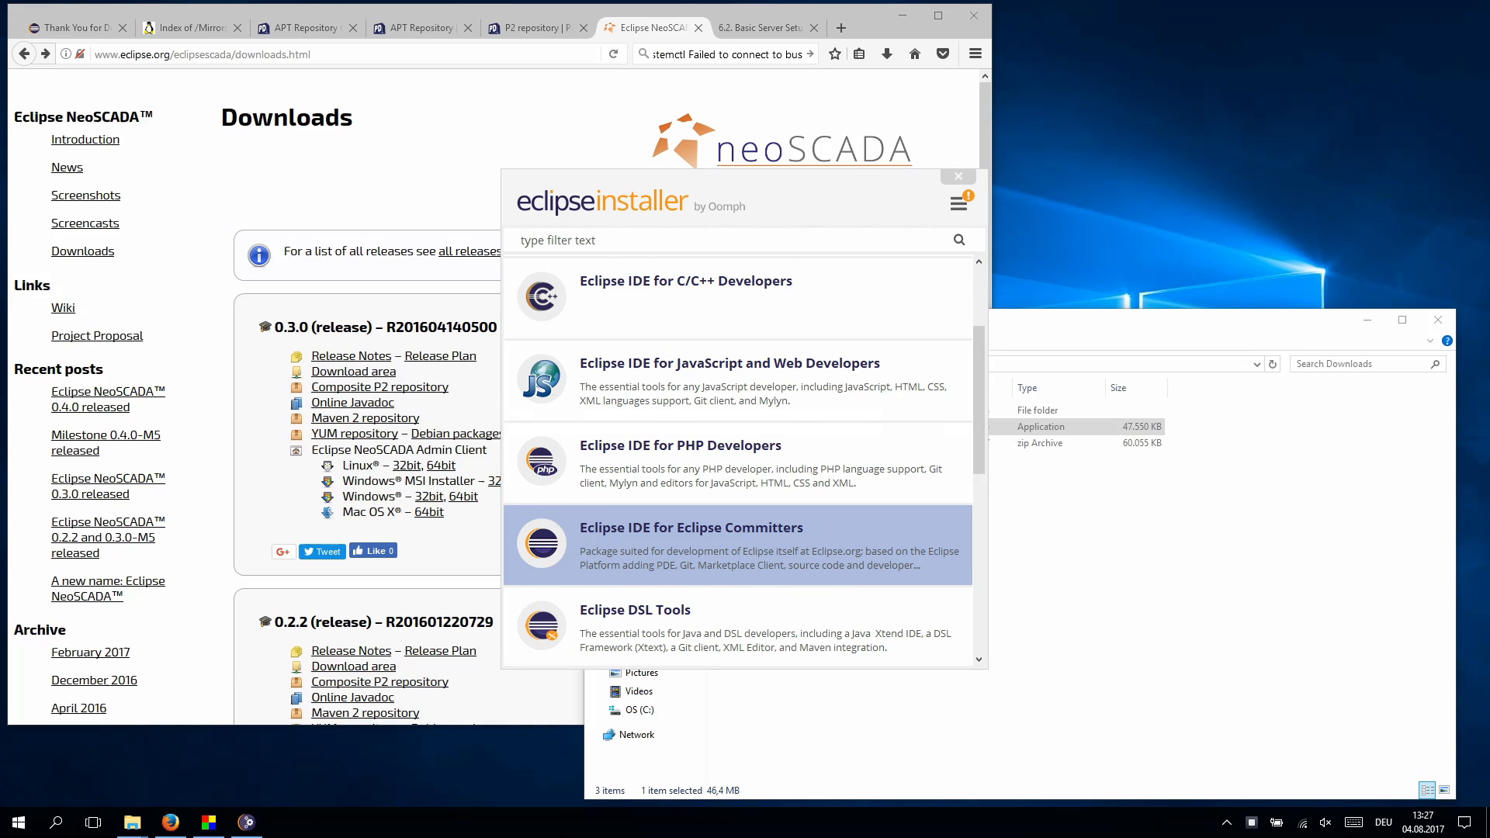
left_click(737, 544)
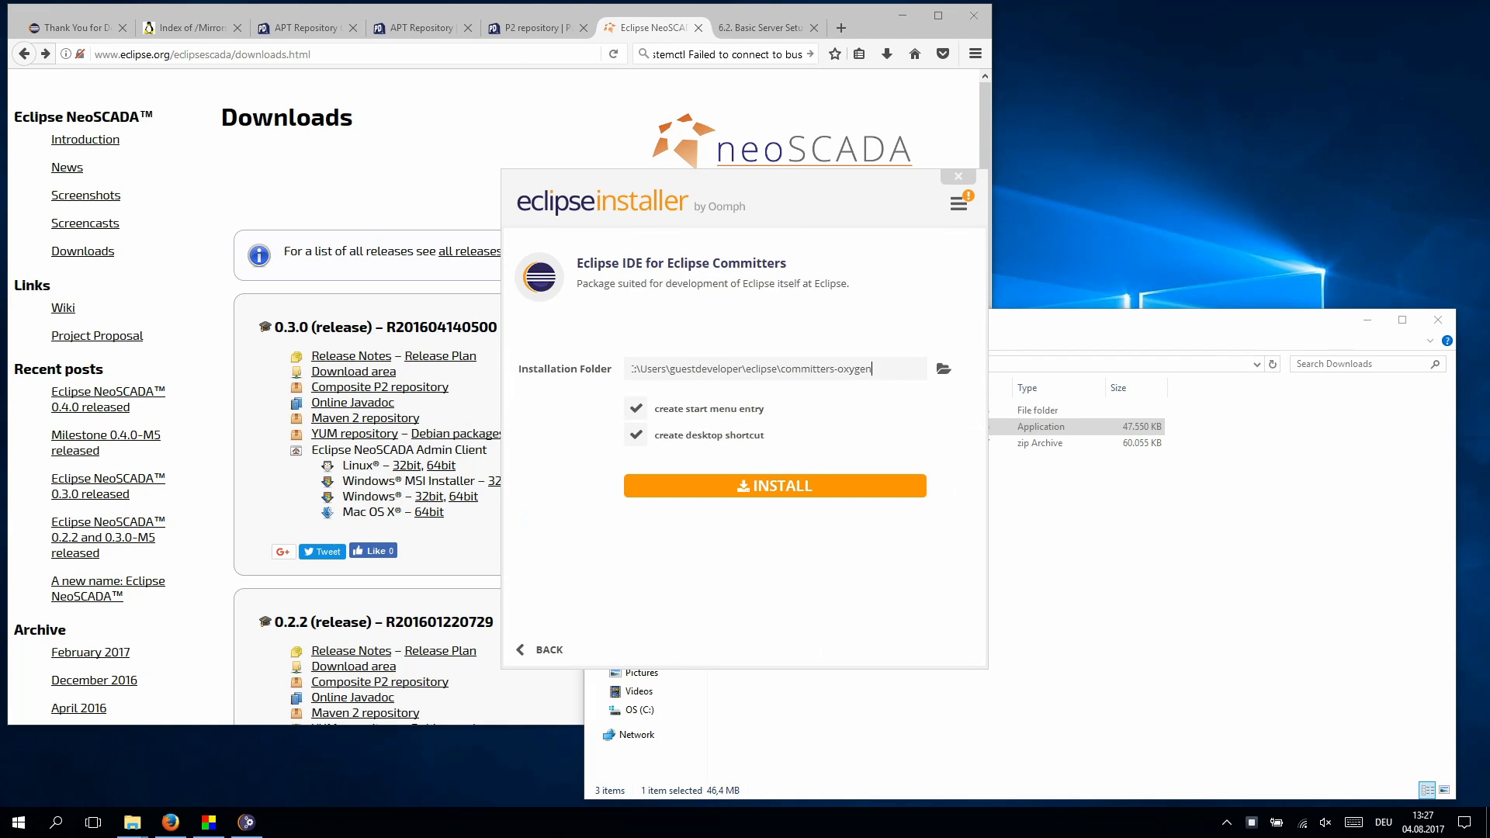
left_click(958, 204)
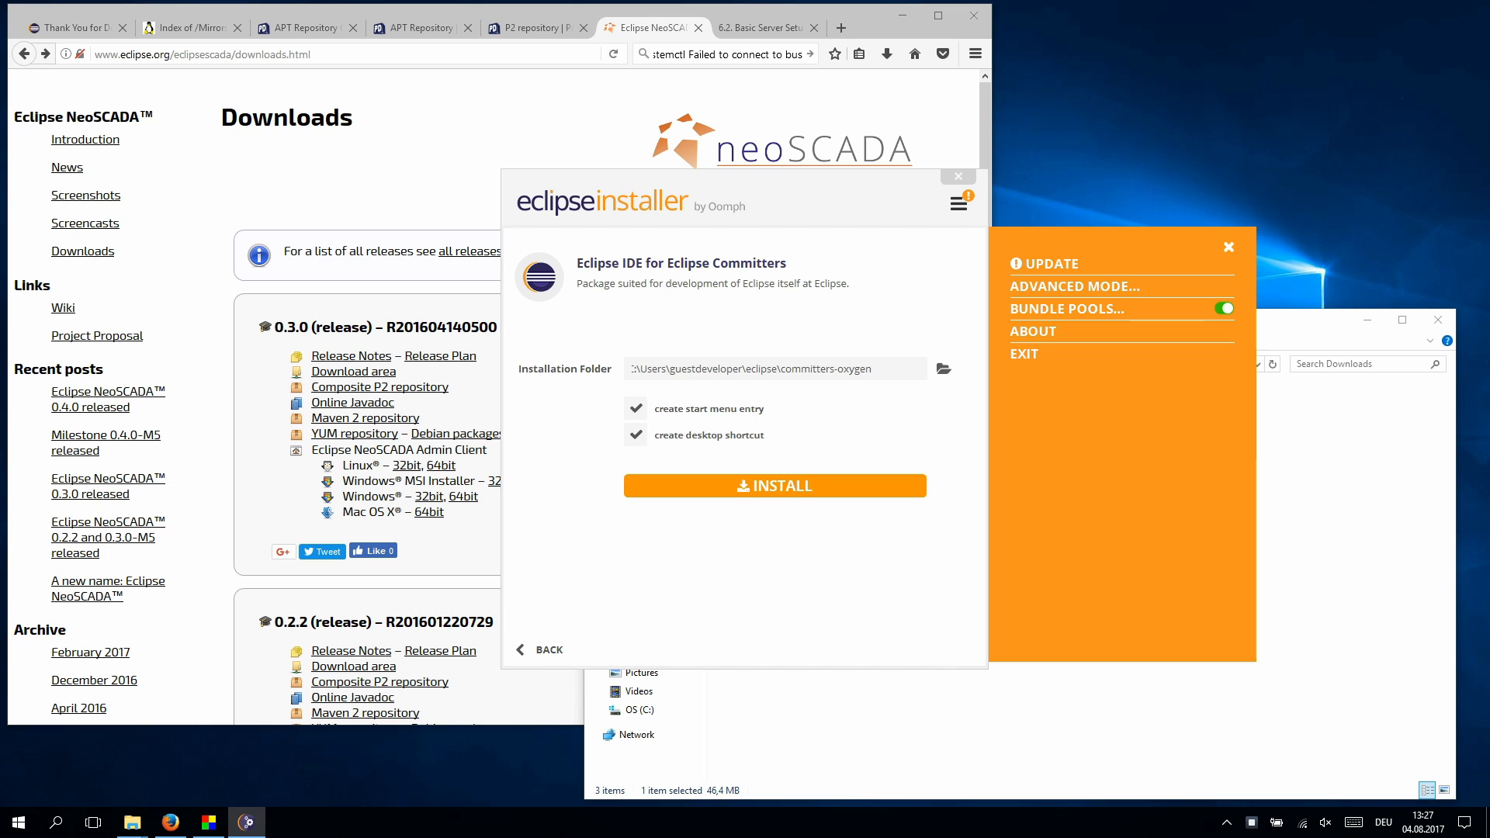
left_click(1041, 287)
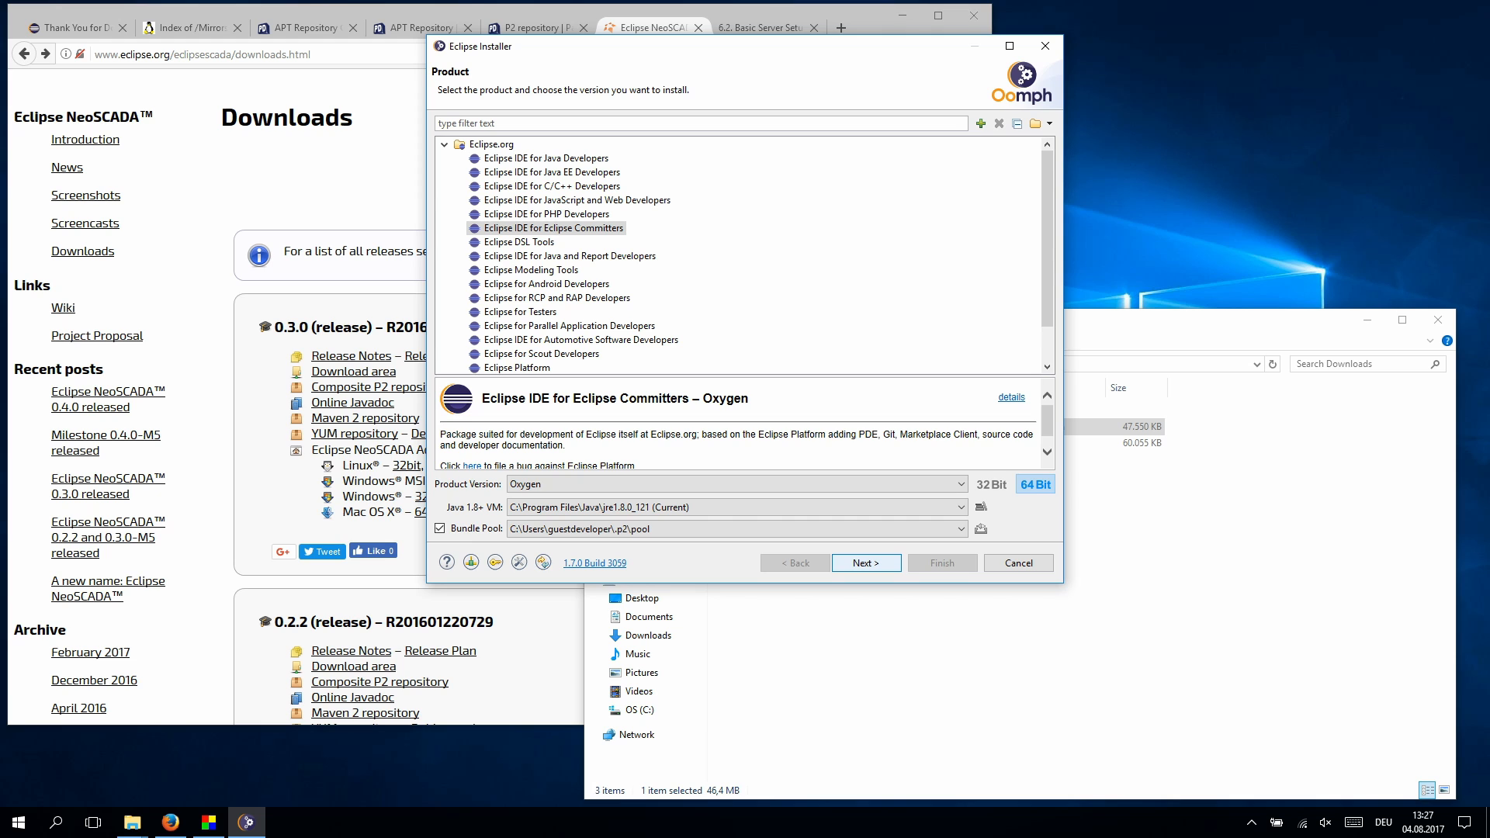
left_click(738, 484)
left_click(738, 534)
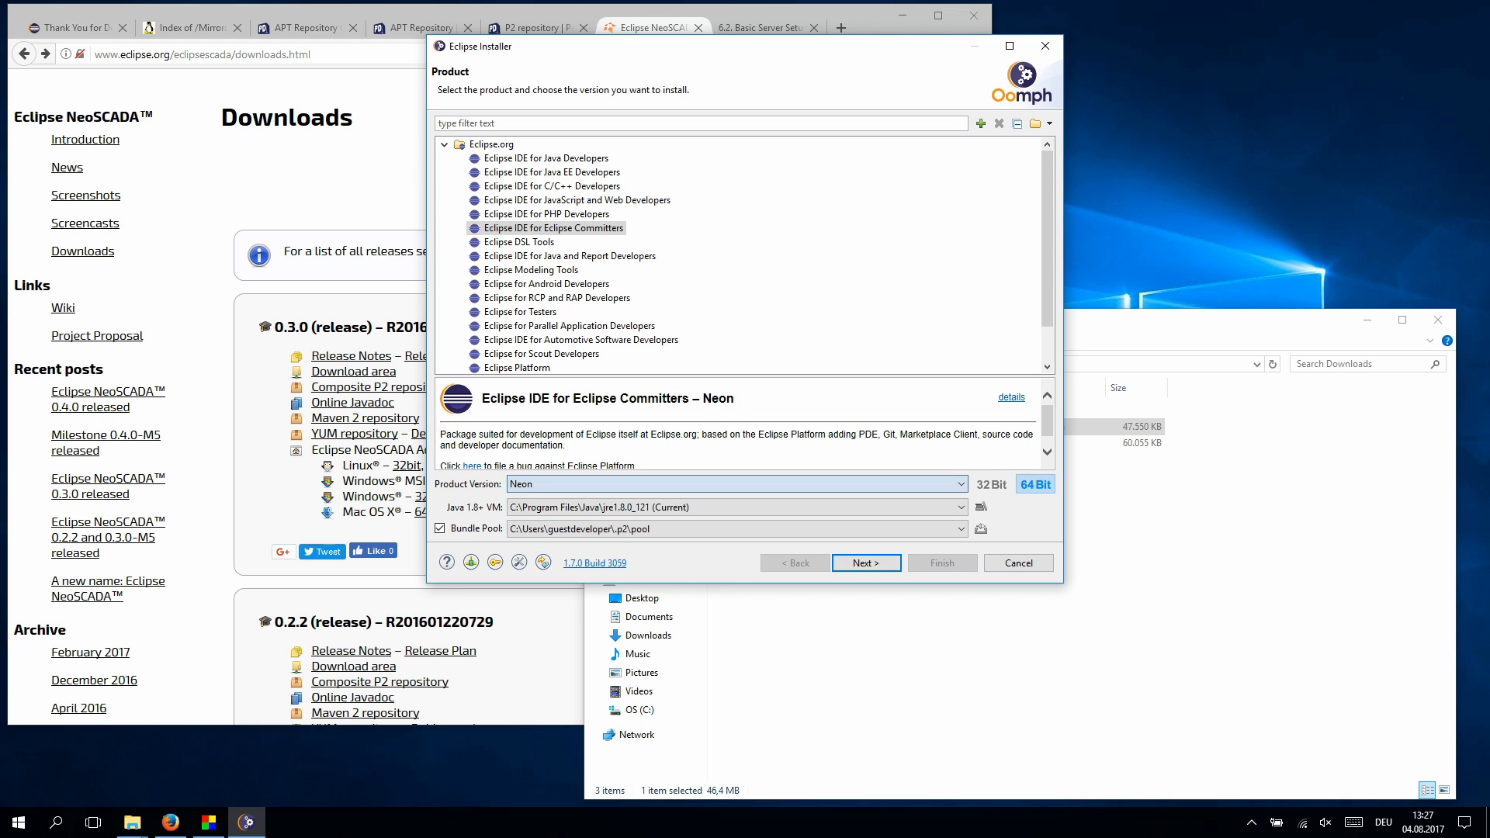
key("Return")
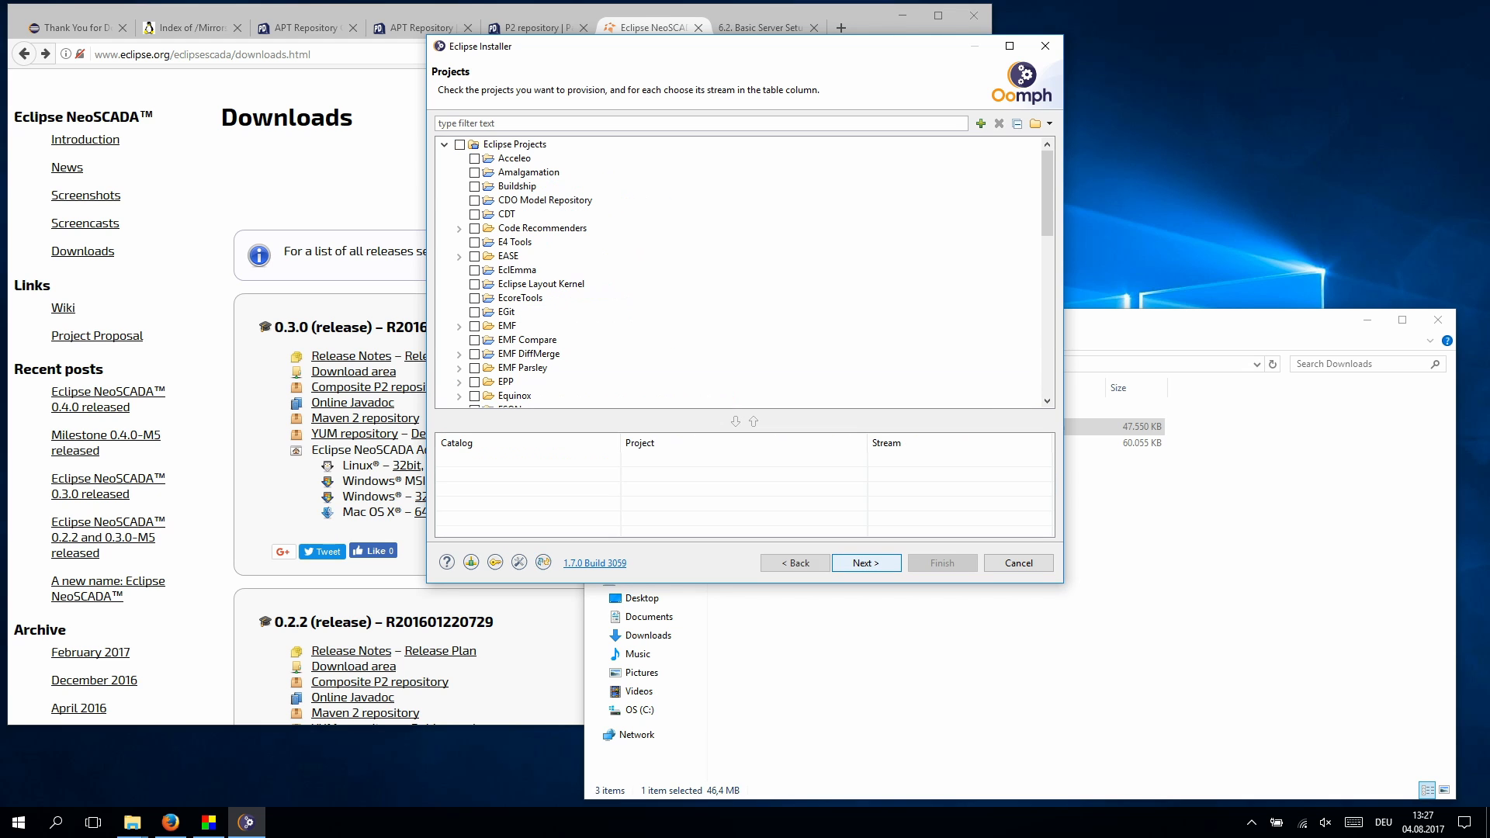
key("Return")
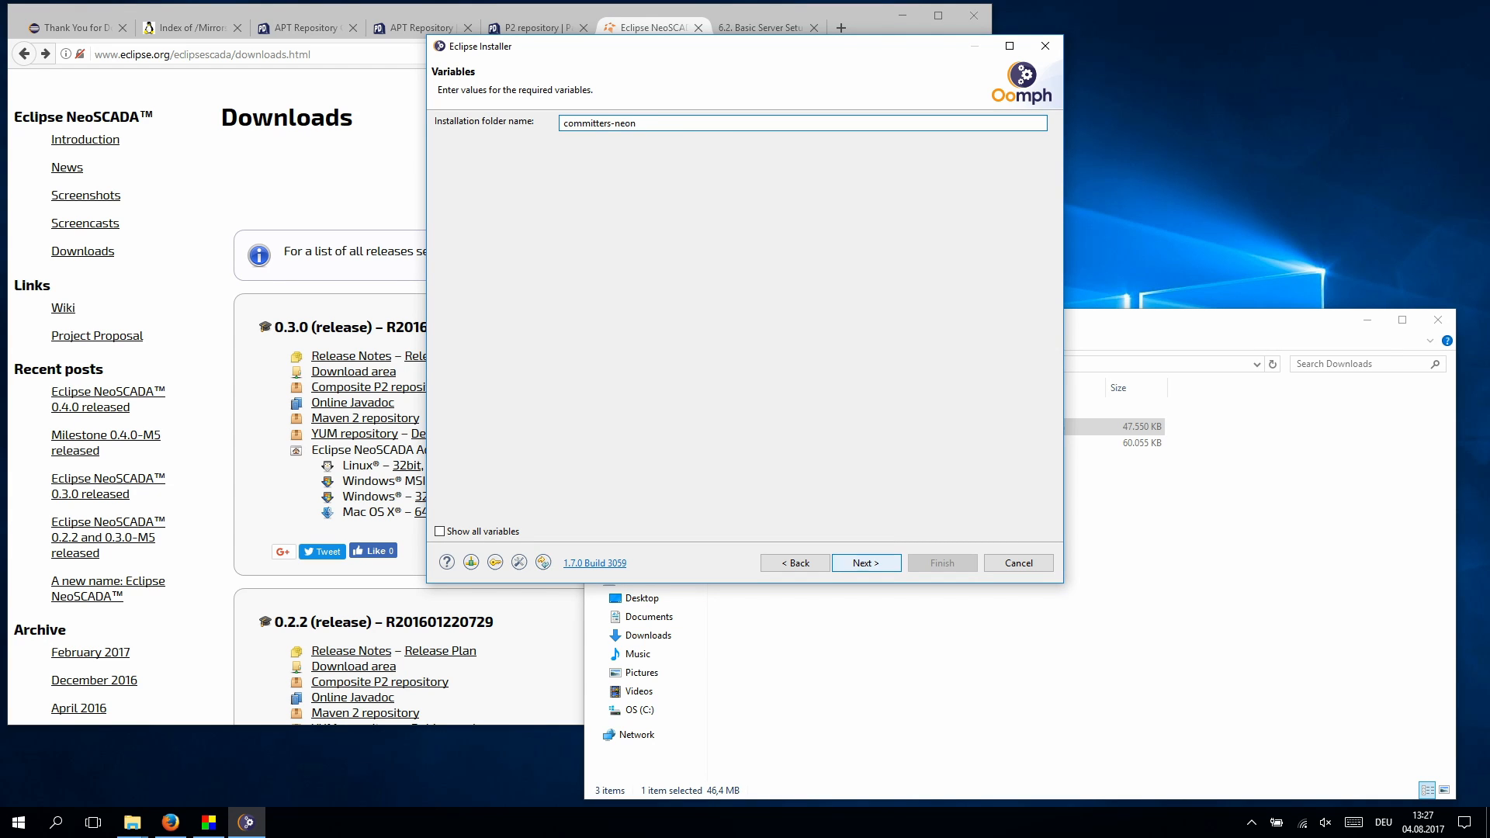
- Rename the installation folder to neoscada-03 and finish the installation
key("Tab")
key("space")
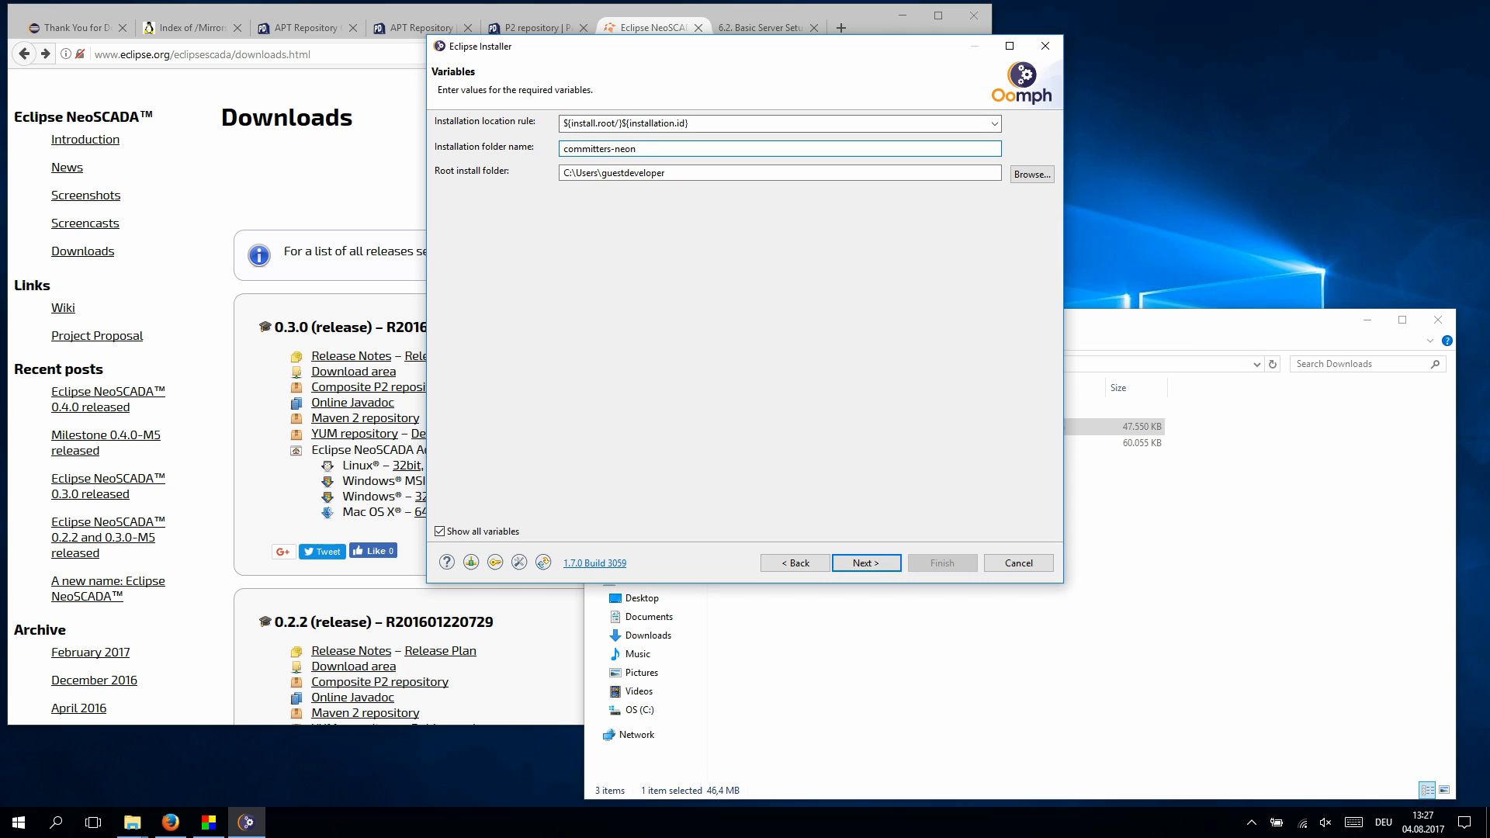
double_click(672, 147)
type("neoscada-03")
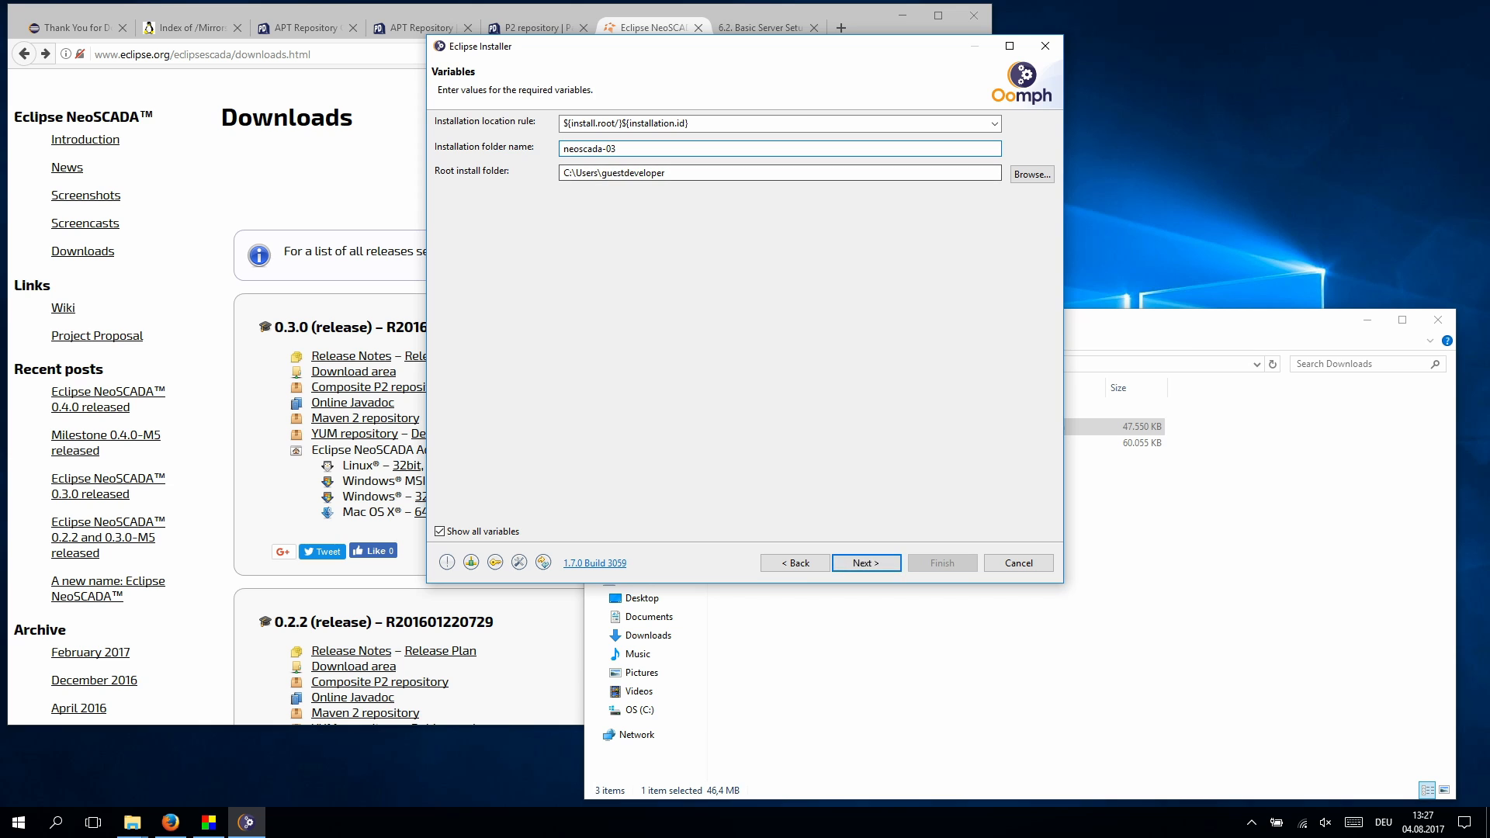
key("Return")
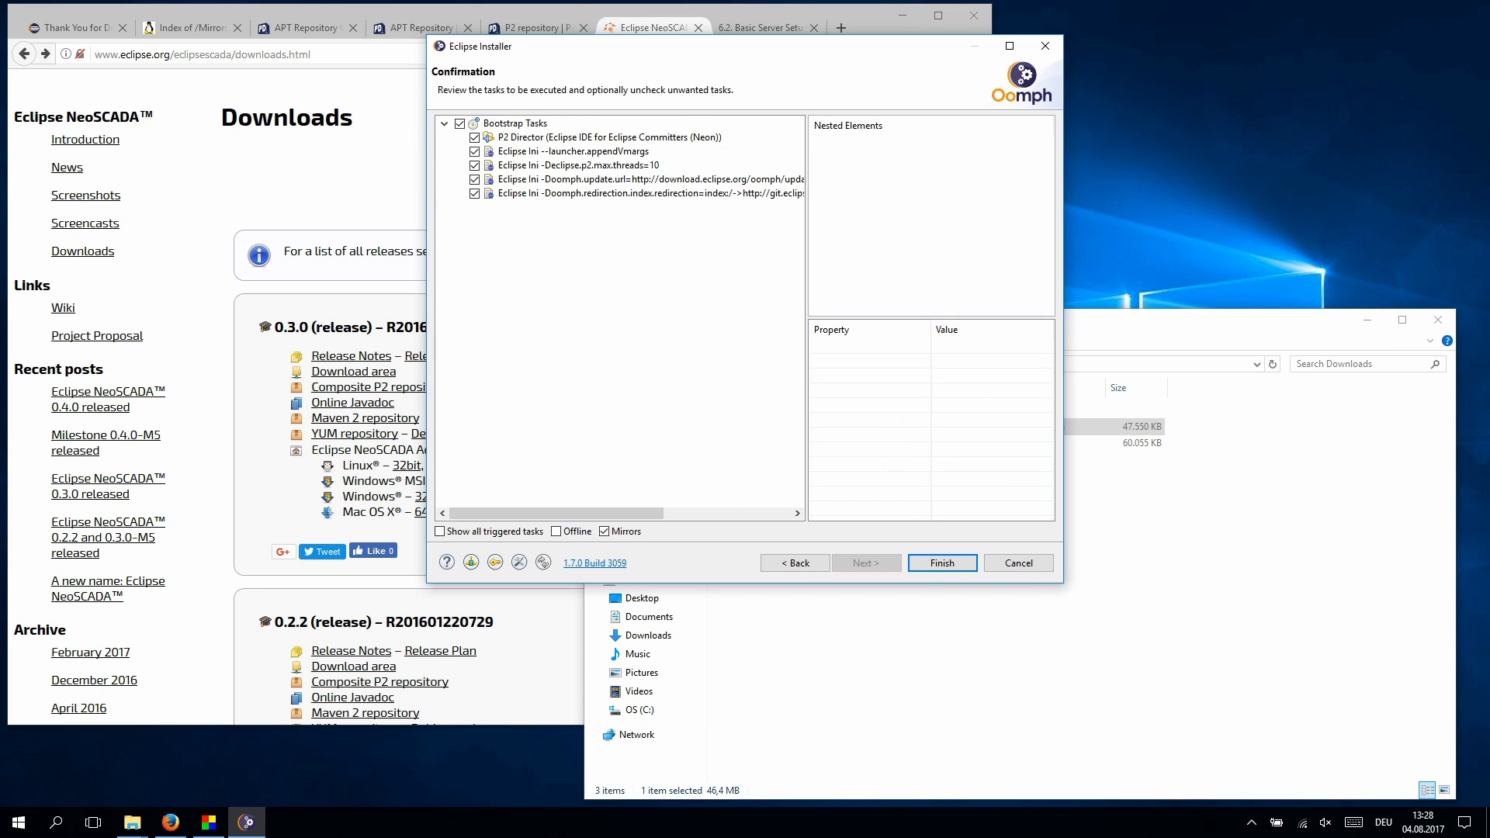
key("Return")
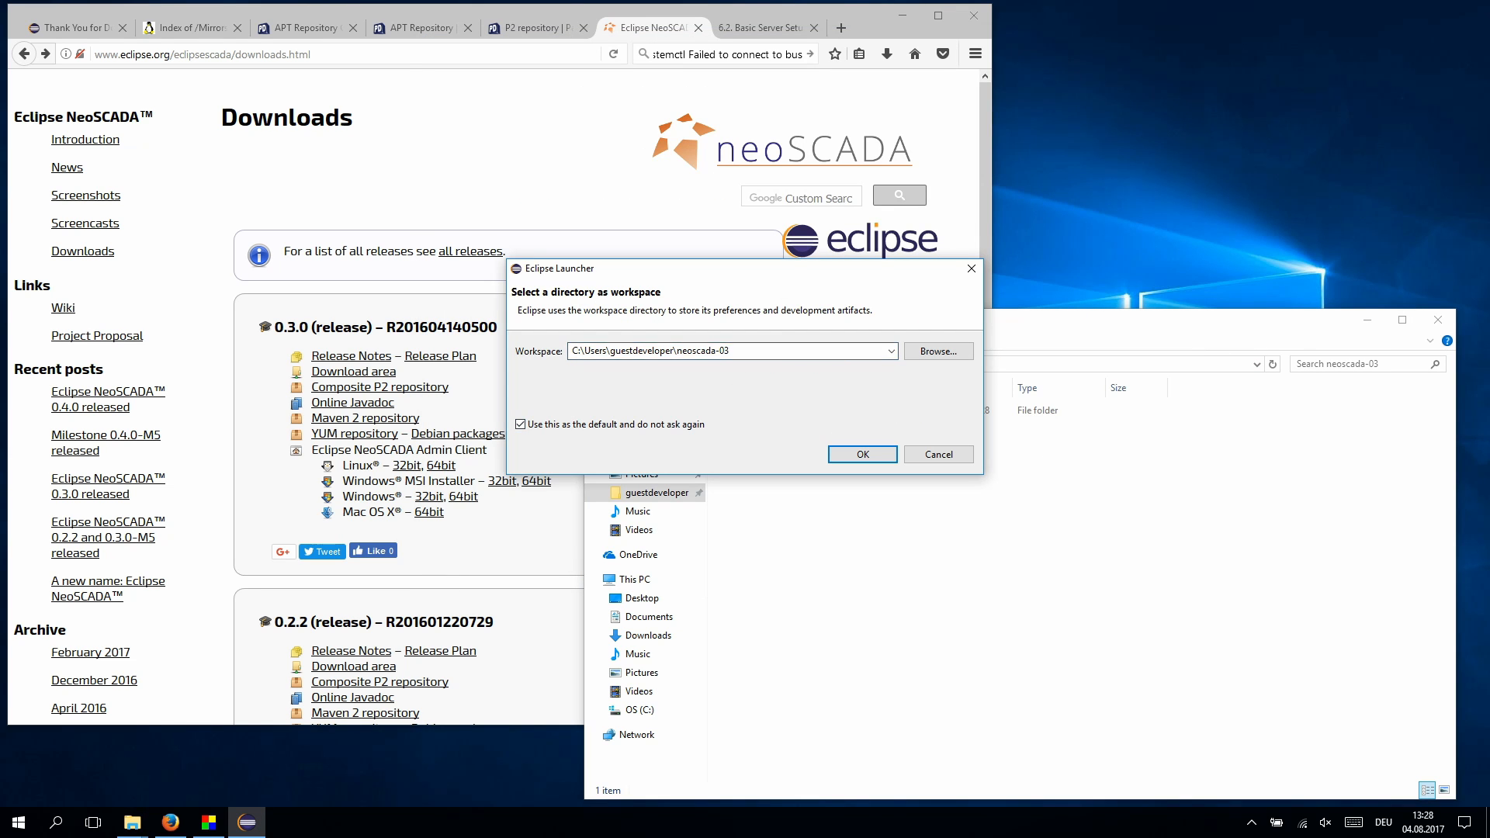
- Launch Eclipse on the neoscada-03 workspace, open Install New Software, and return to Firefox
key("Return")
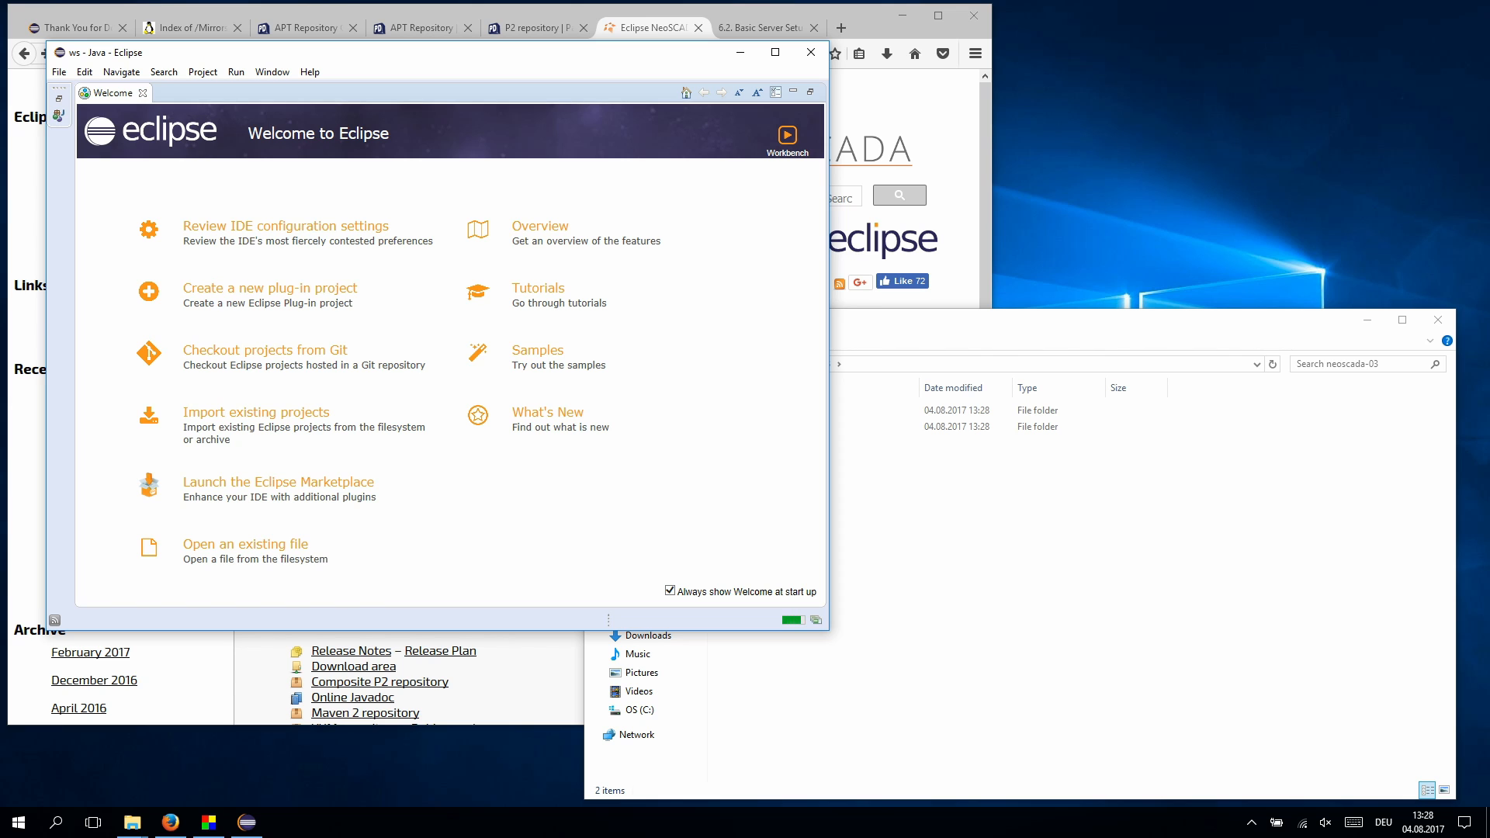
left_click(787, 140)
left_click(393, 72)
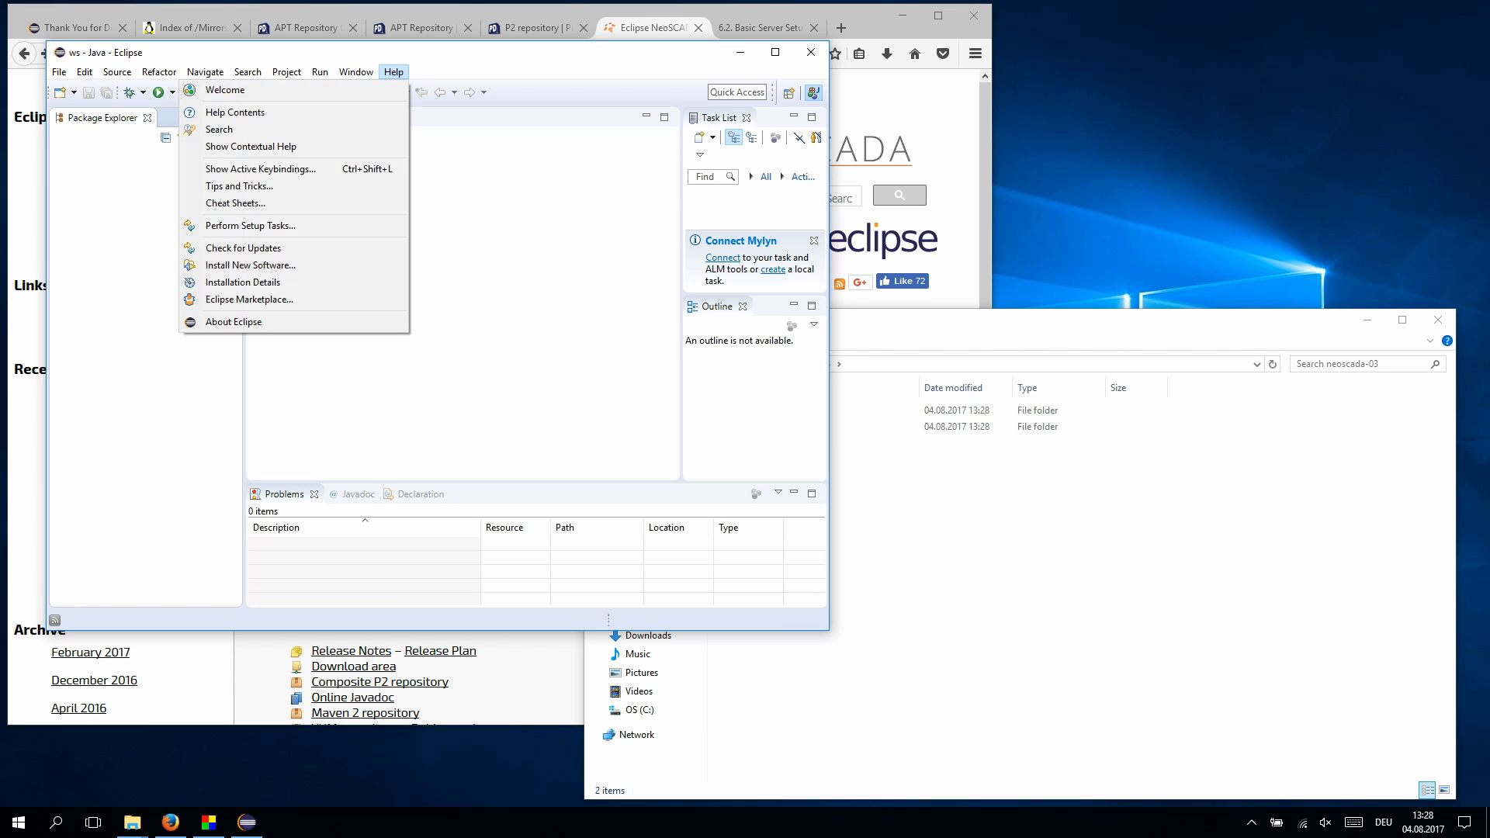
left_click(250, 265)
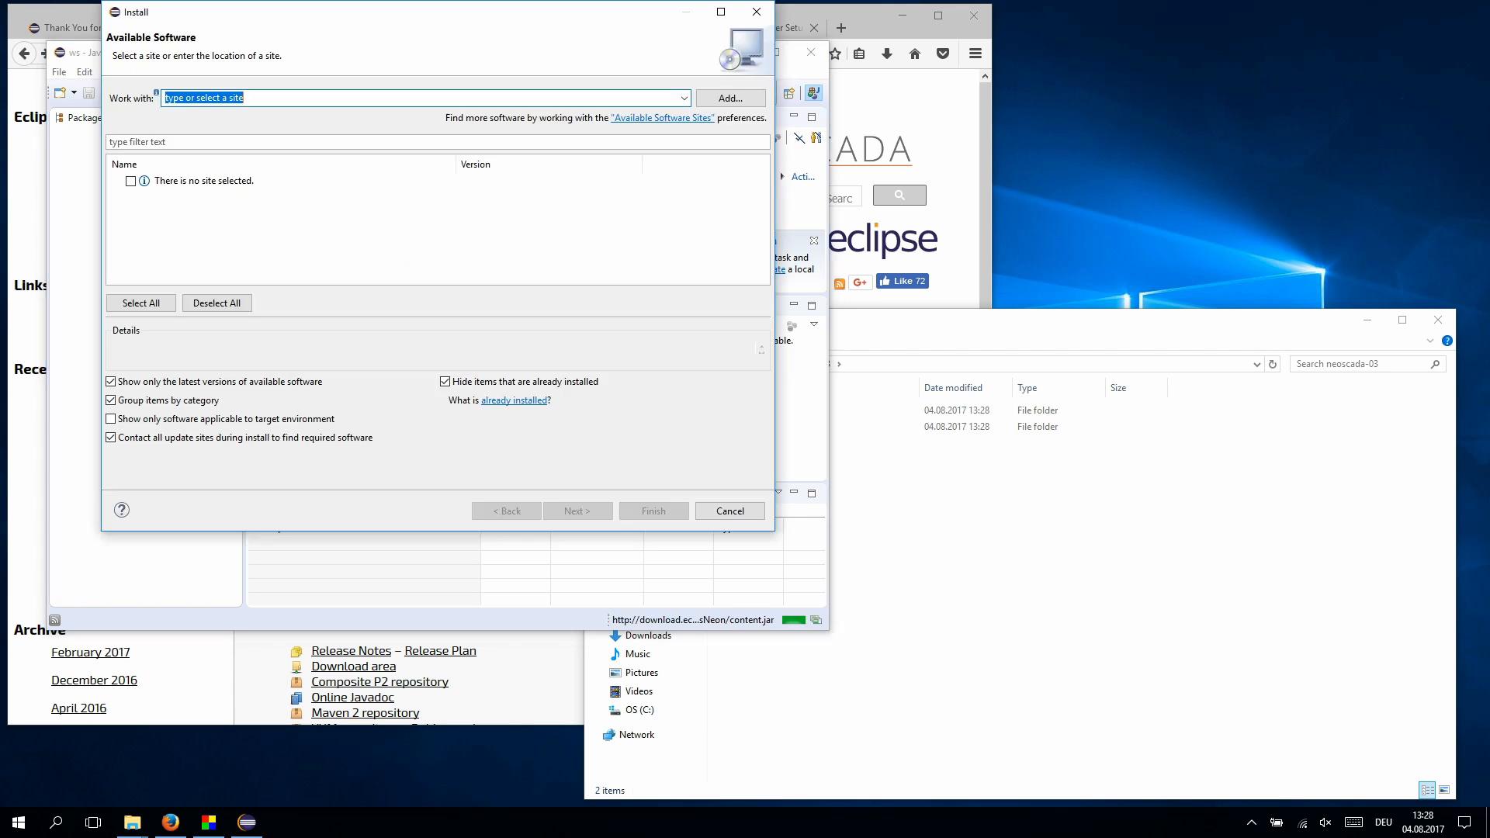
key("alt+Tab")
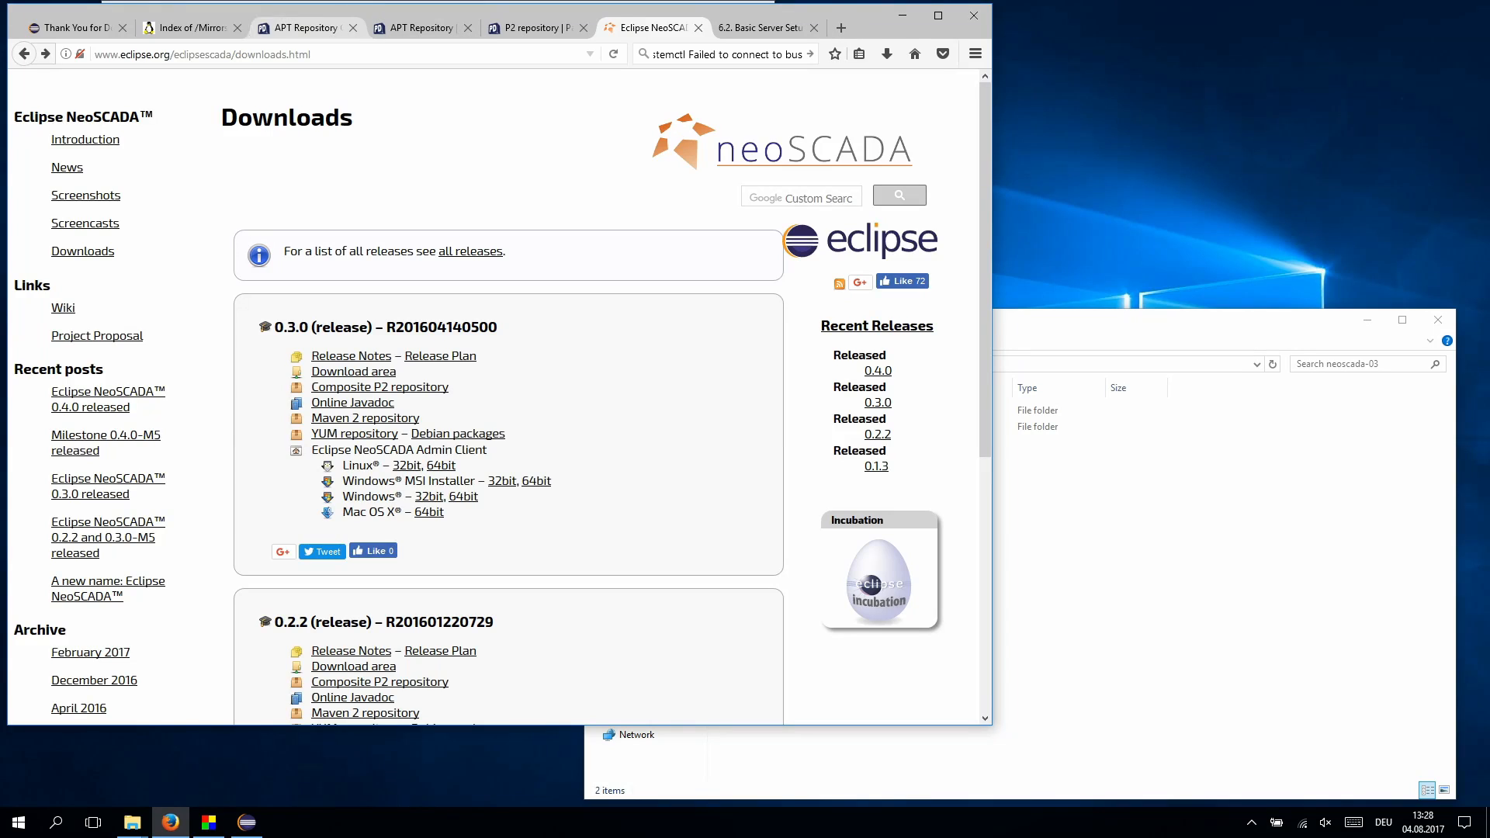
- Browse the mirror to eclipsescada/updates/release/0.3 and select its address
key("ctrl+2")
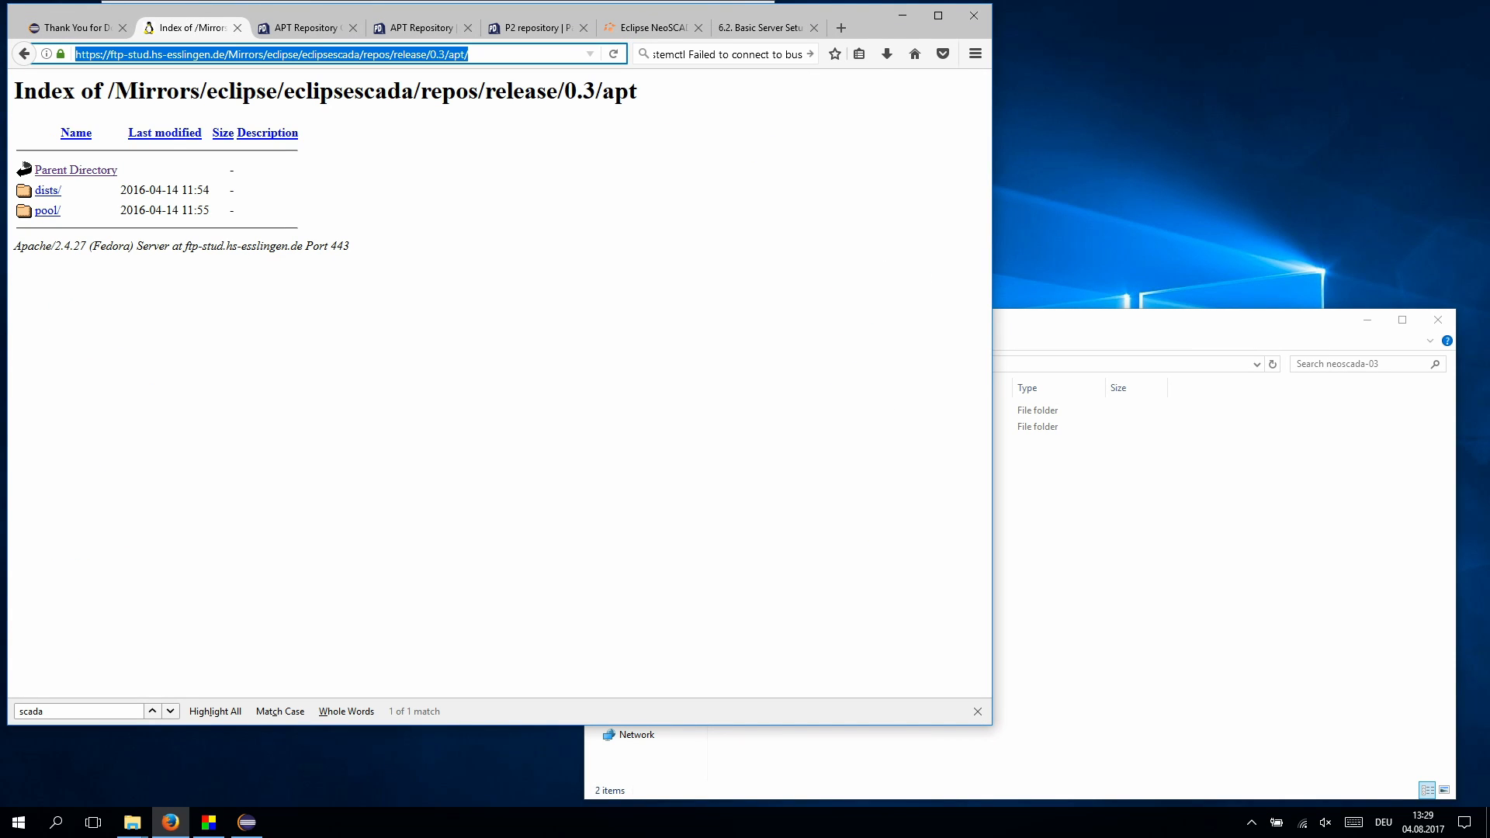
left_click(386, 54)
left_click_drag(395, 54, 468, 54)
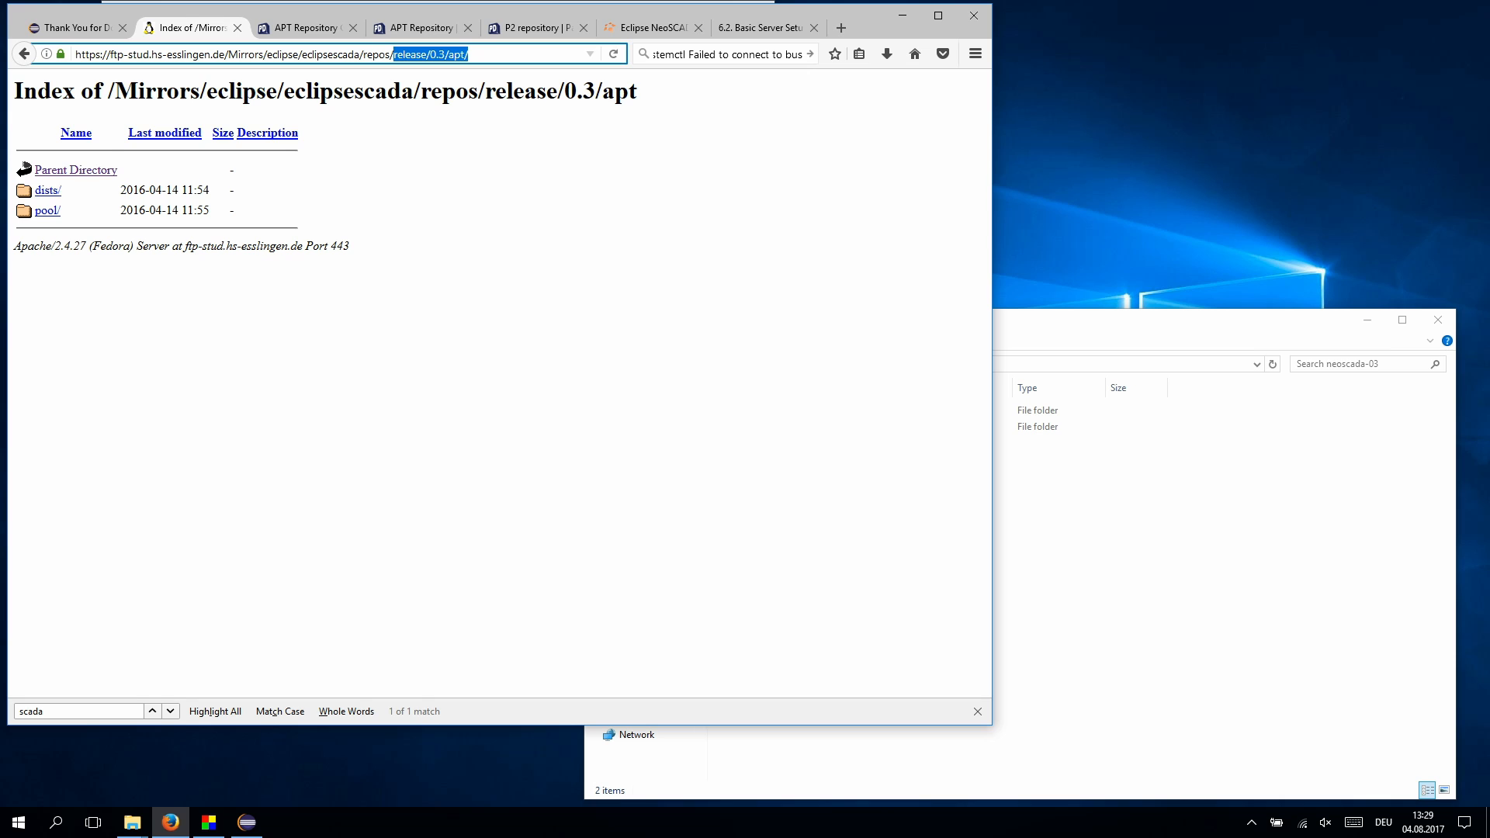
key("BackSpace")
key("BackSpace")
key("BackSpace")
key("BackSpace")
key("BackSpace")
key("BackSpace")
key("BackSpace")
key("Return")
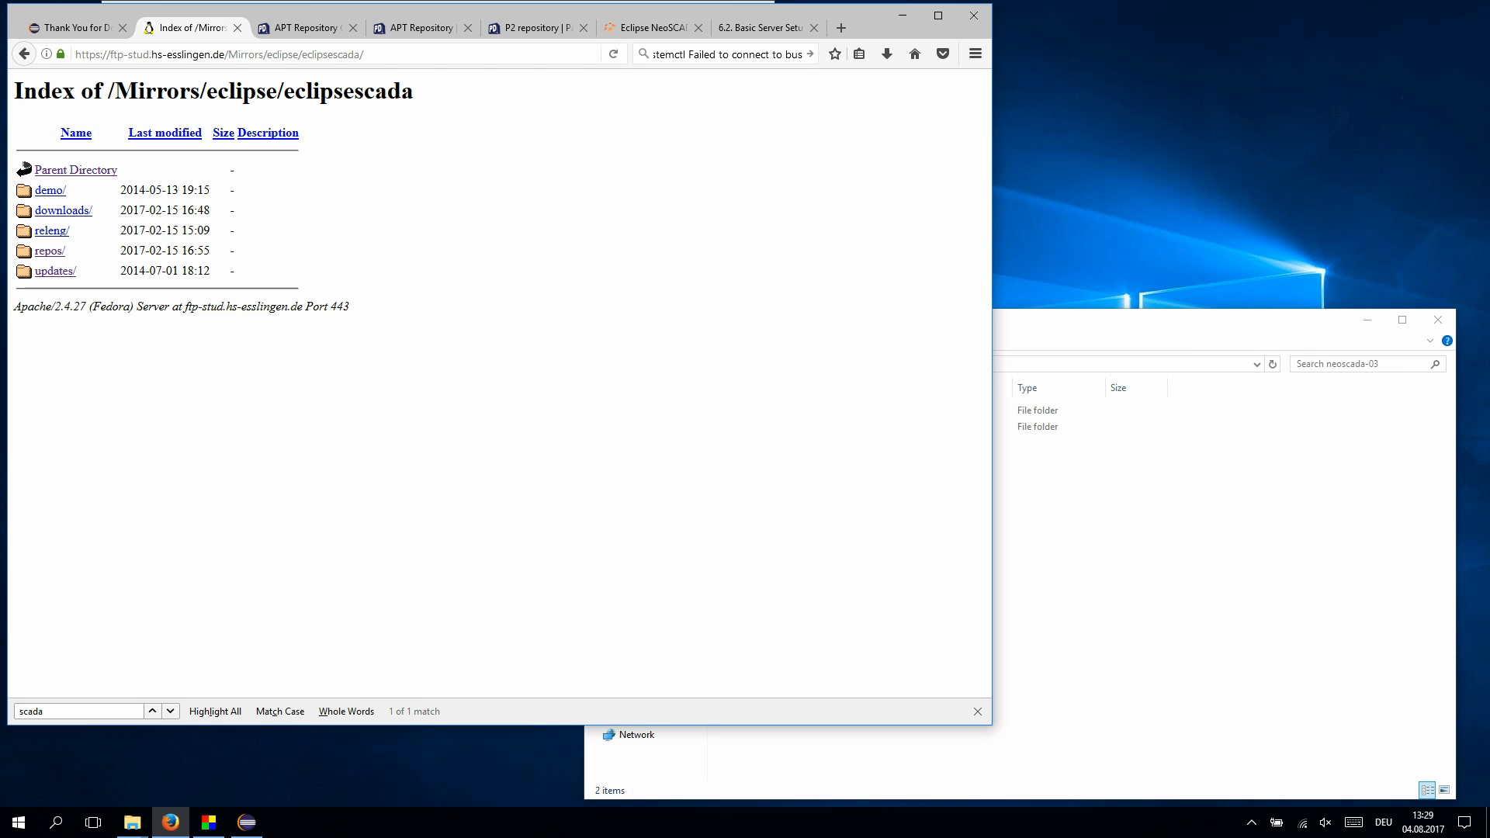
left_click(54, 271)
left_click(53, 210)
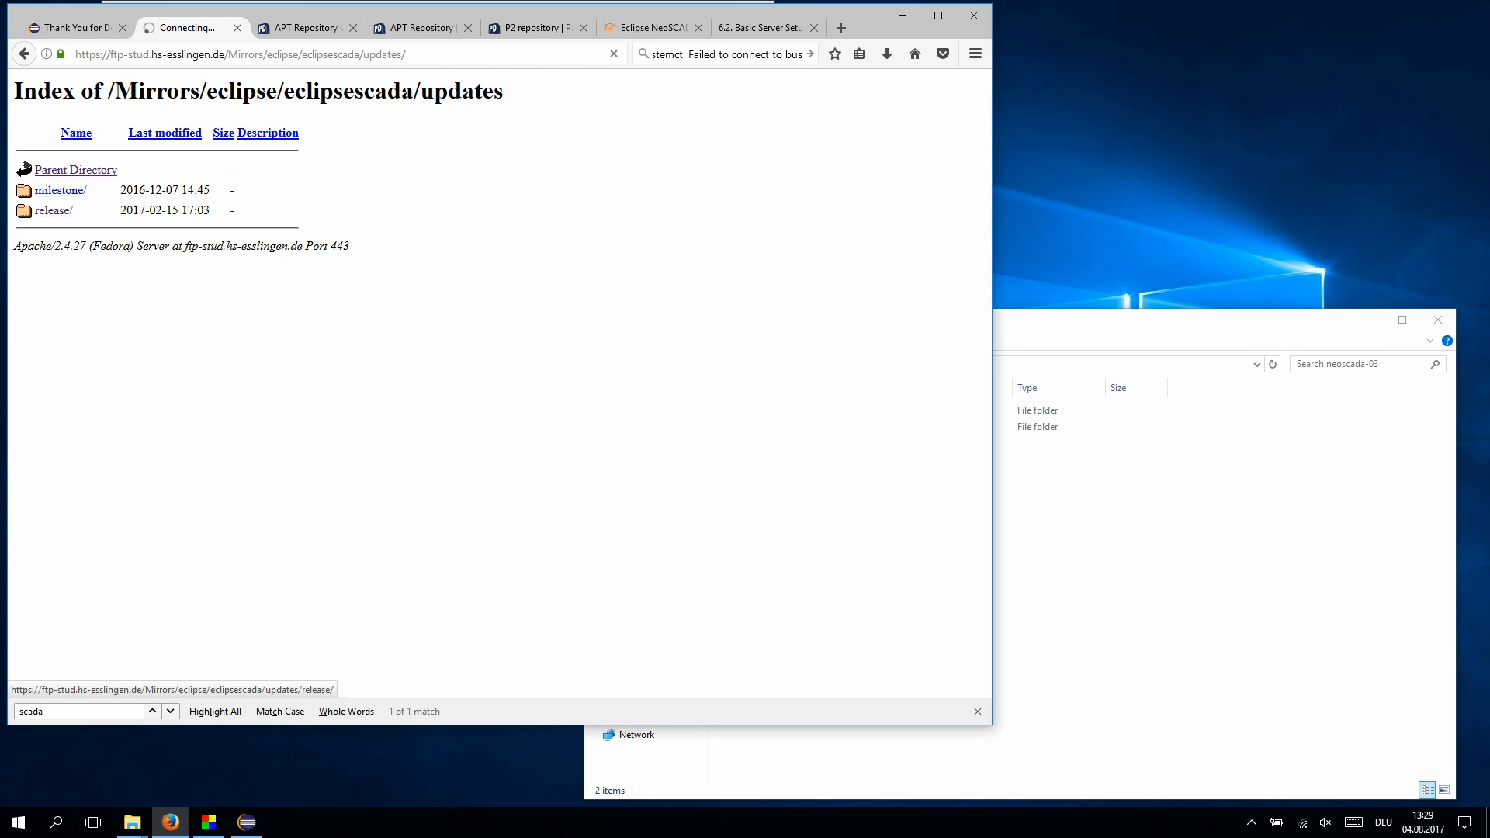
left_click(45, 231)
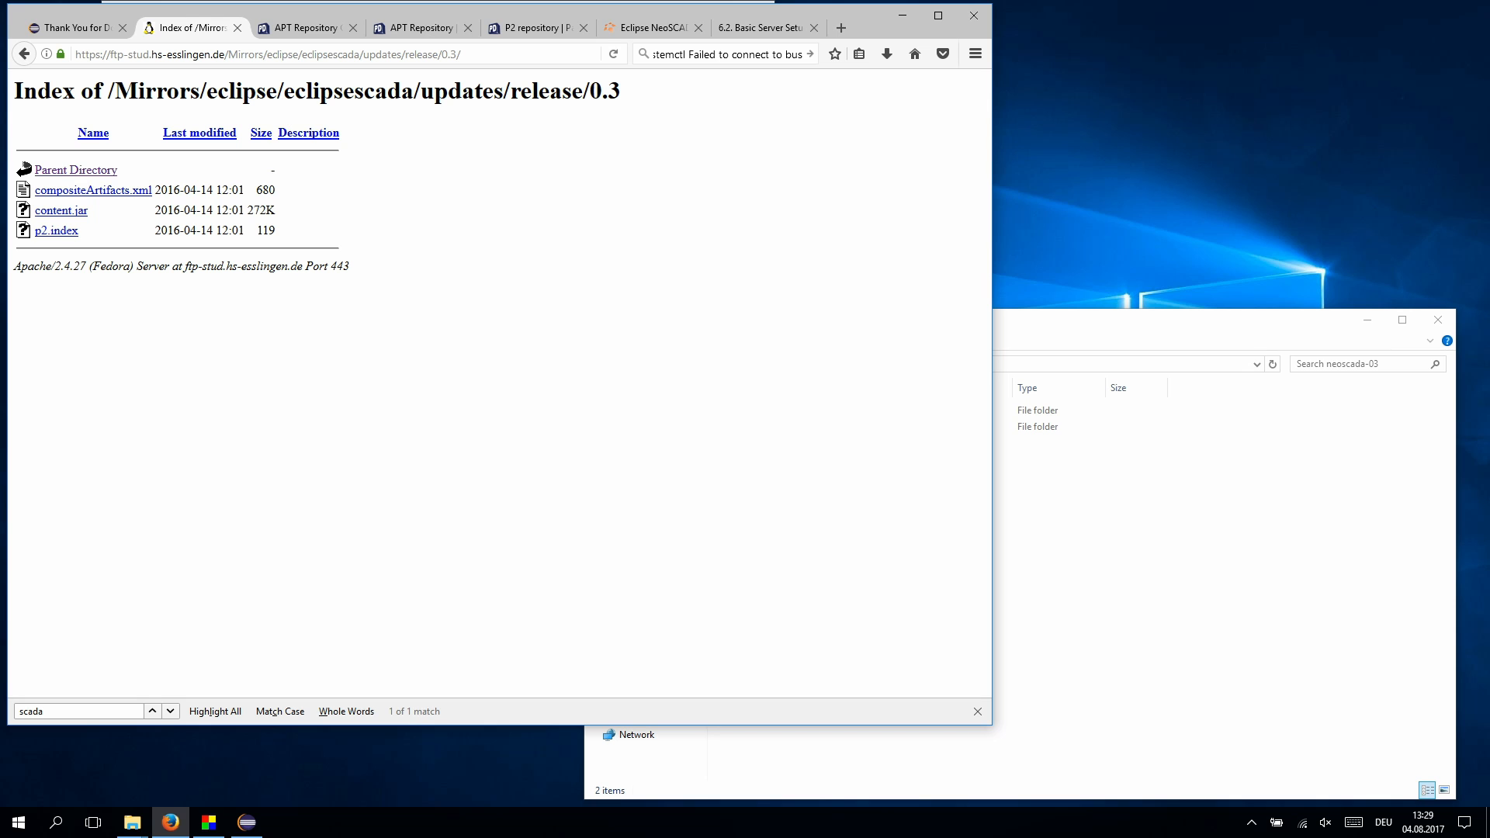
left_click(311, 54)
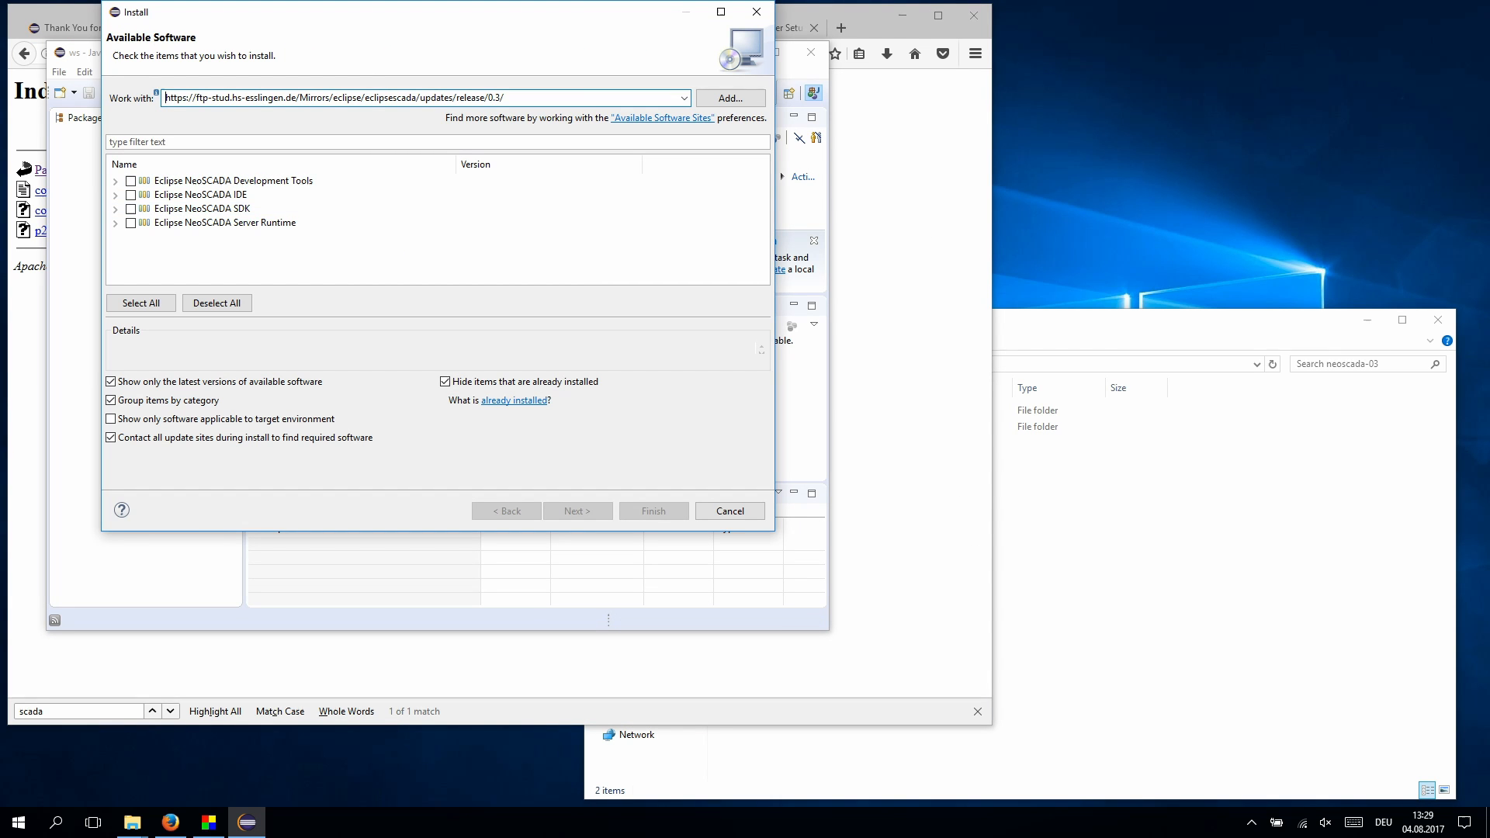
- Install all four NeoSCADA features, accepting licenses and unsigned content, then restart Eclipse
left_click(140, 303)
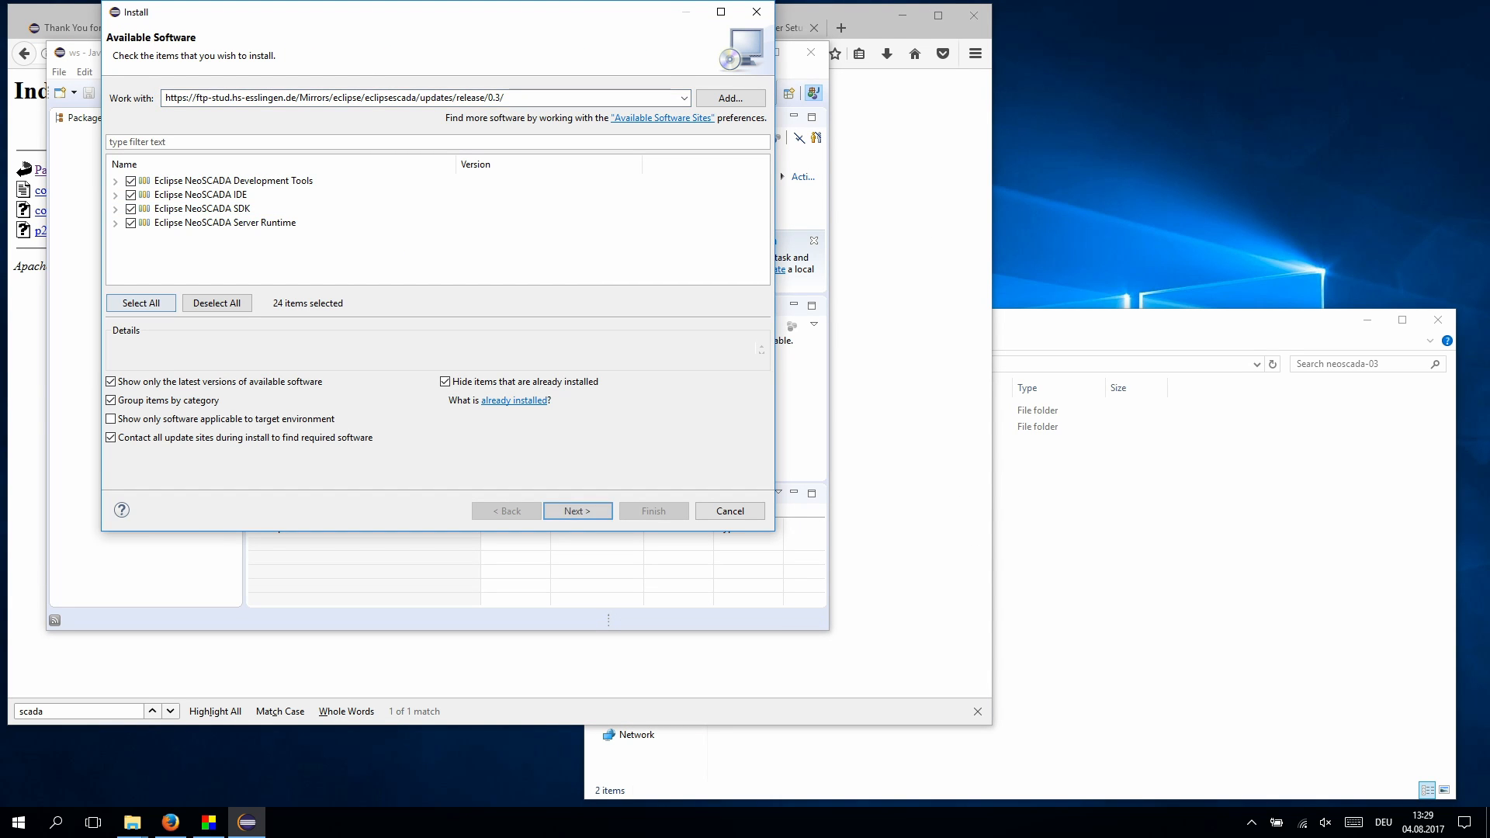
left_click(577, 511)
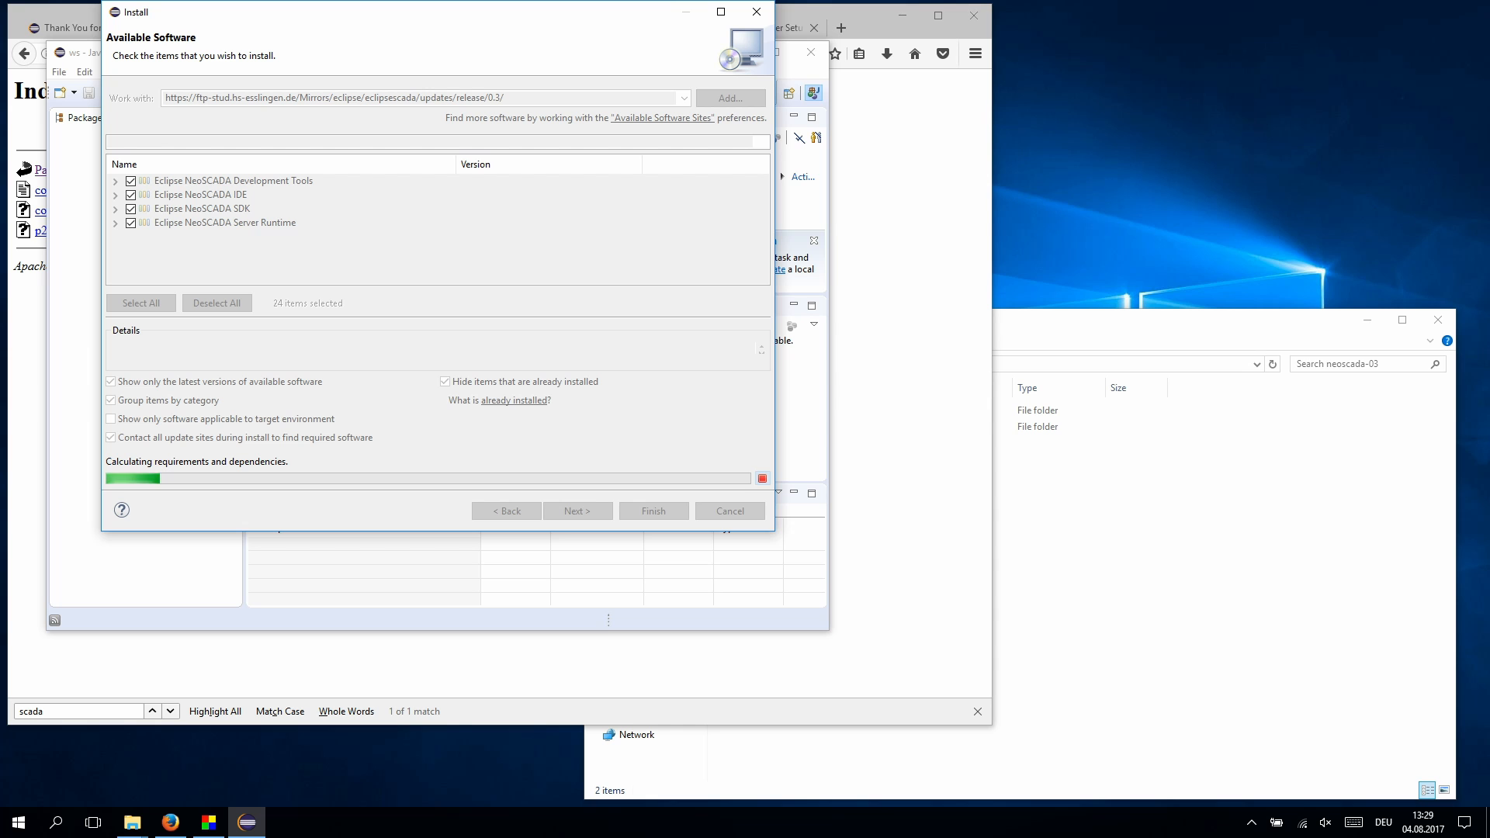
key("Return")
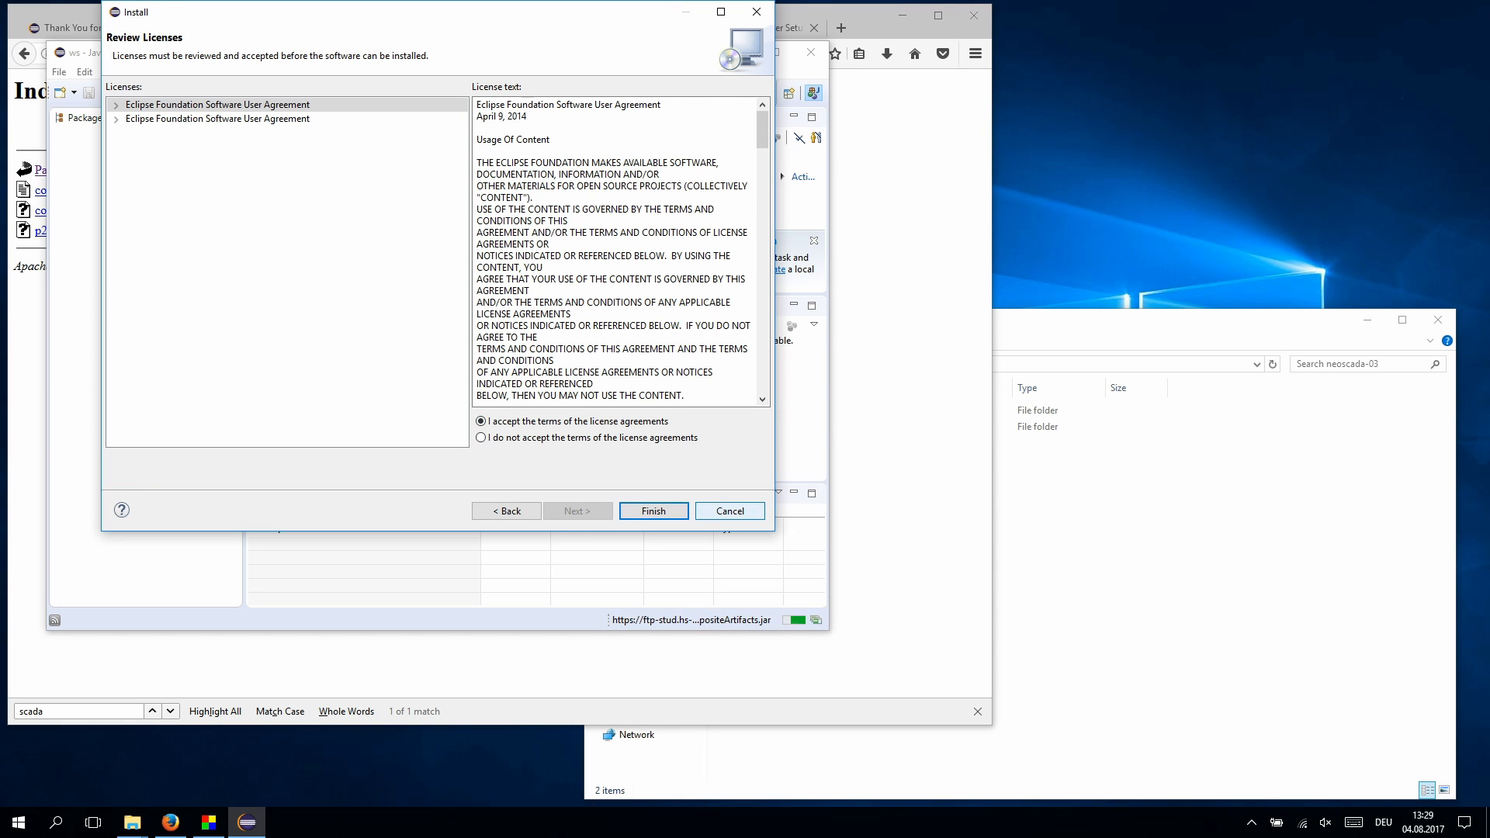
left_click(656, 511)
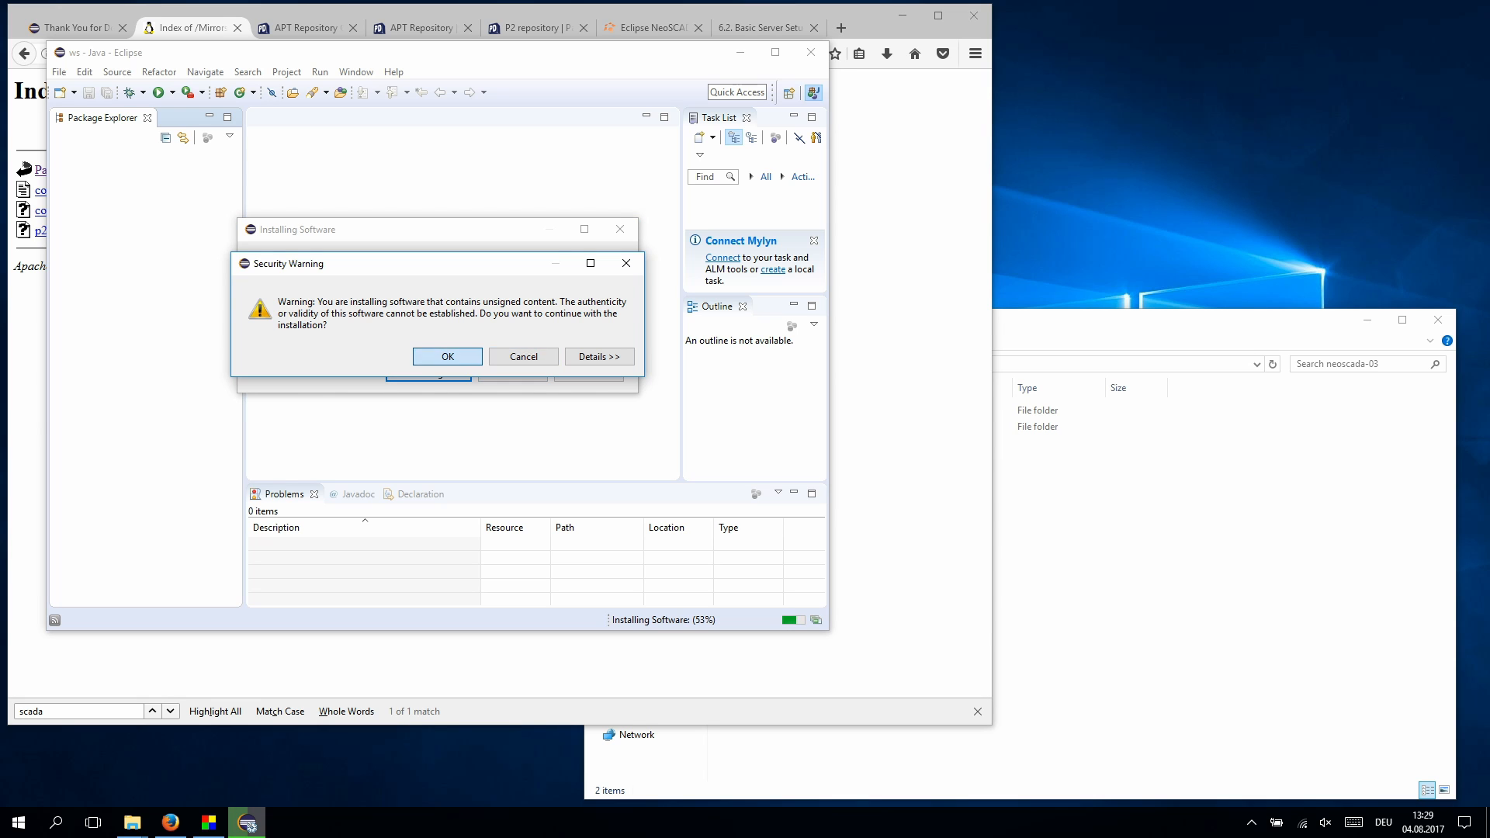
left_click(448, 356)
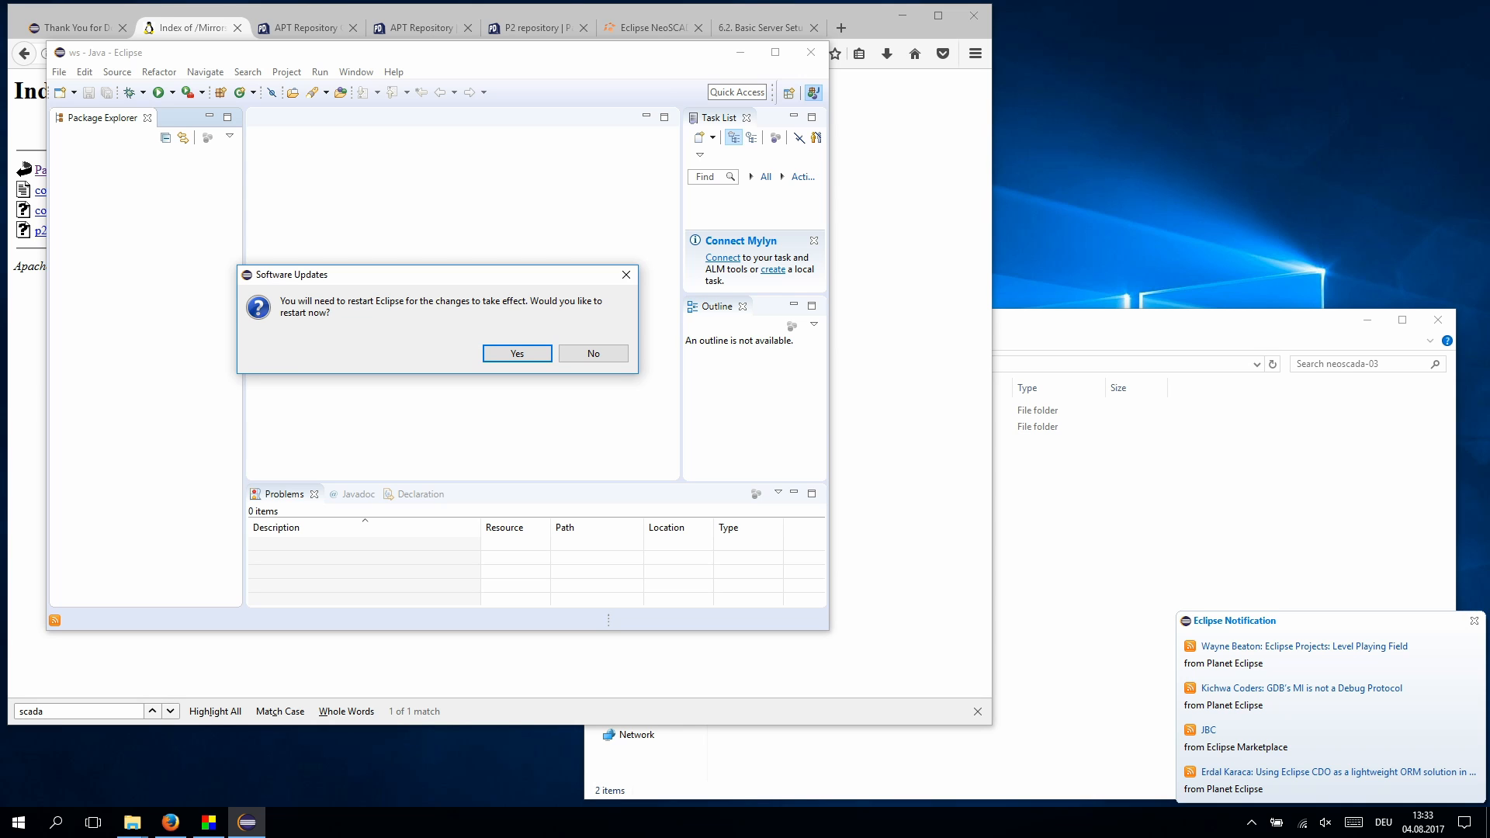
key("Return")
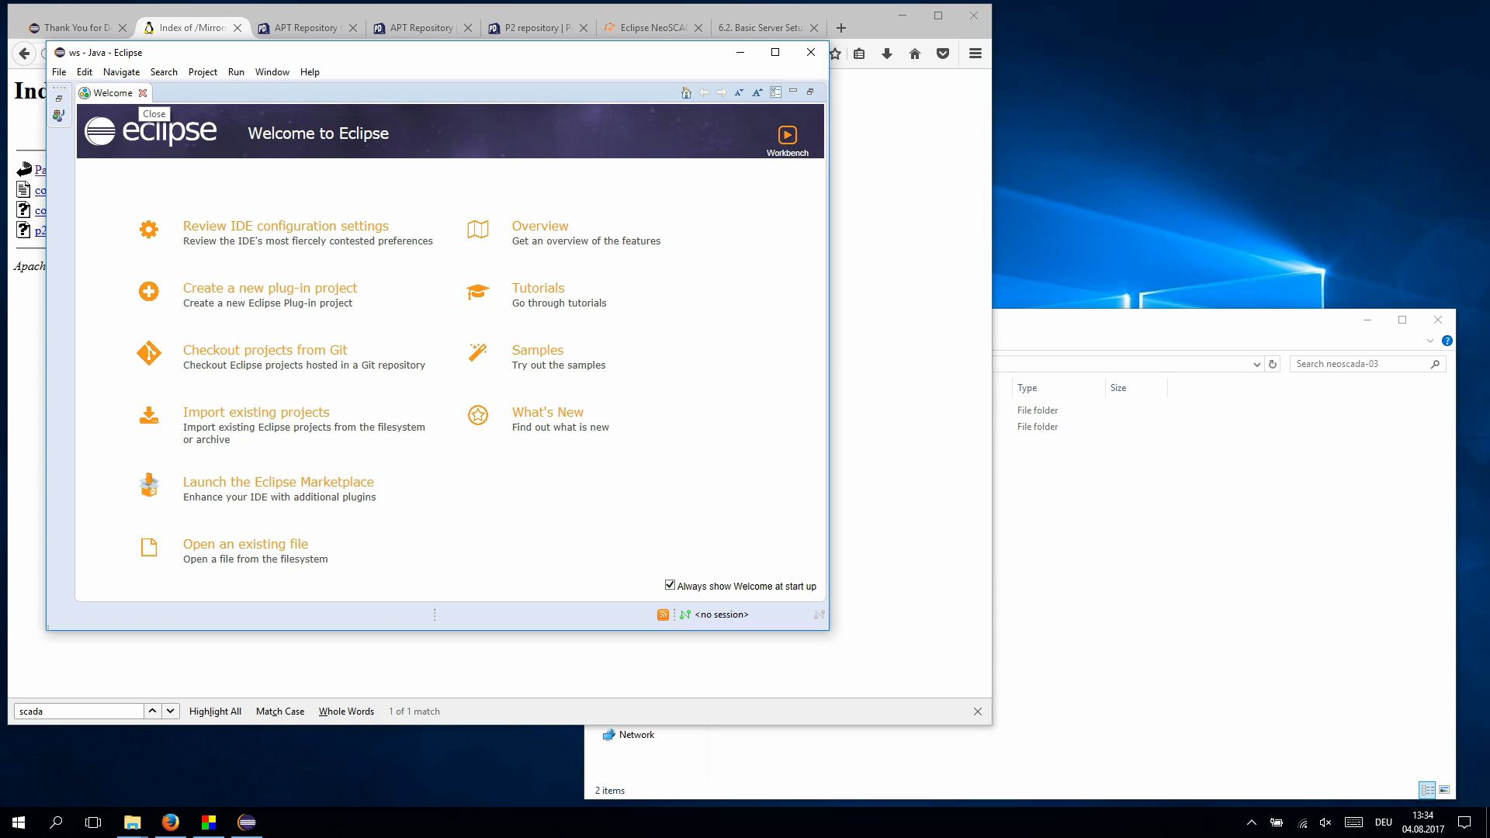
- Start Install New Software with the Package Drone openscada-1.5-integration repository URL as the site
left_click(143, 93)
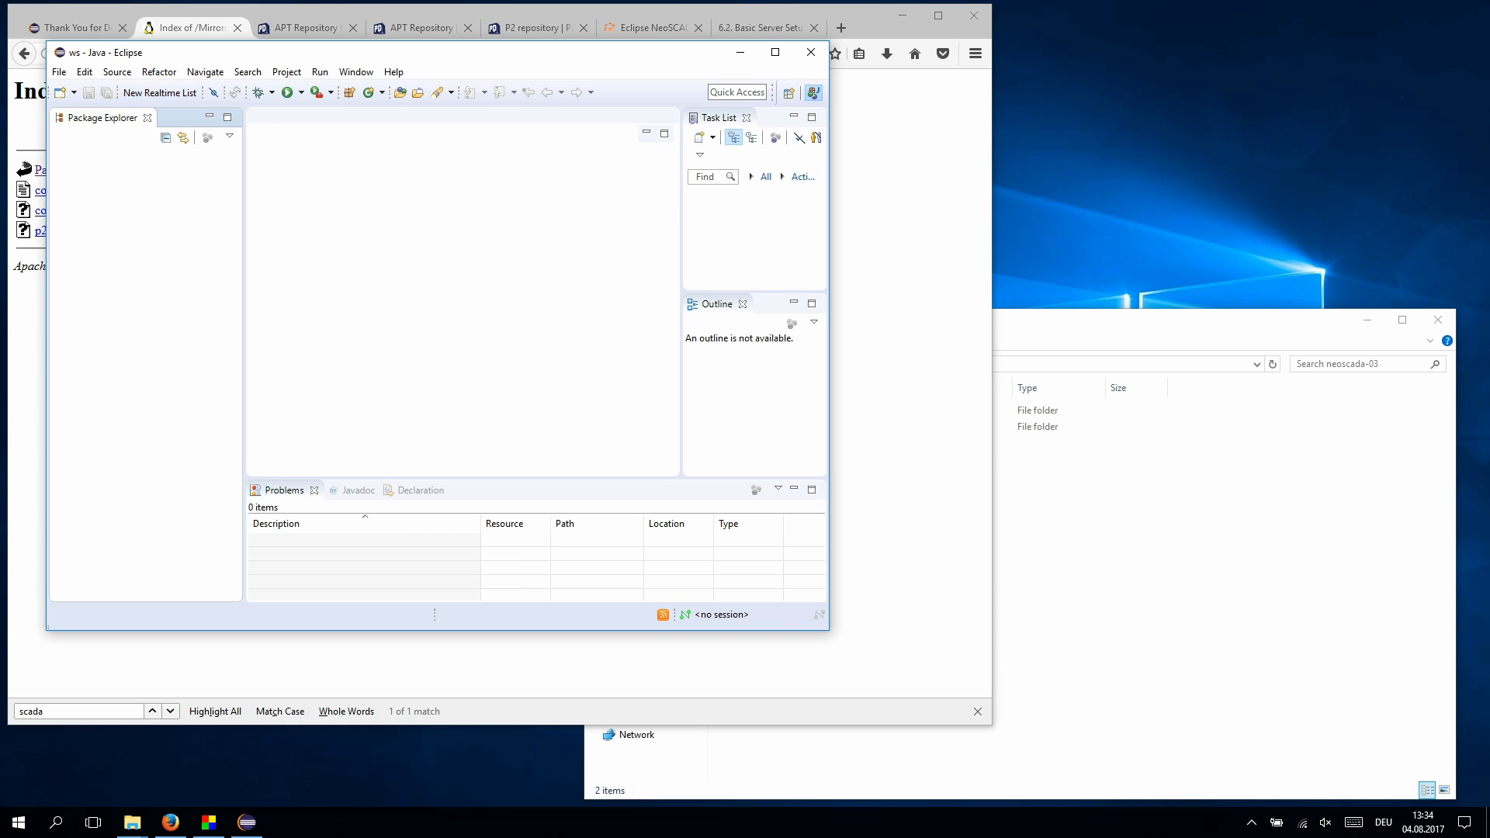
left_click(356, 71)
mouse_move(393, 72)
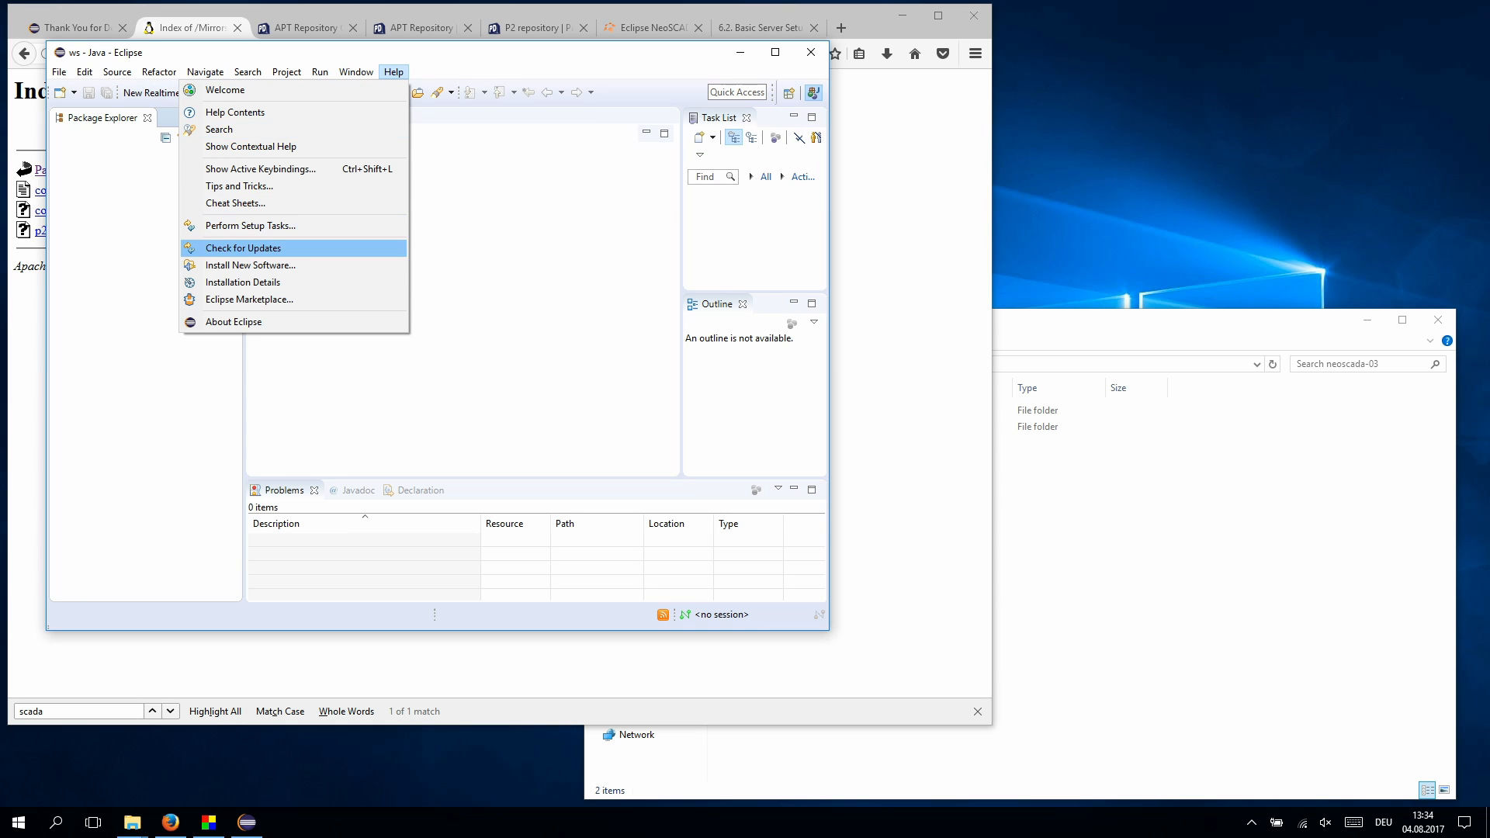
left_click(250, 265)
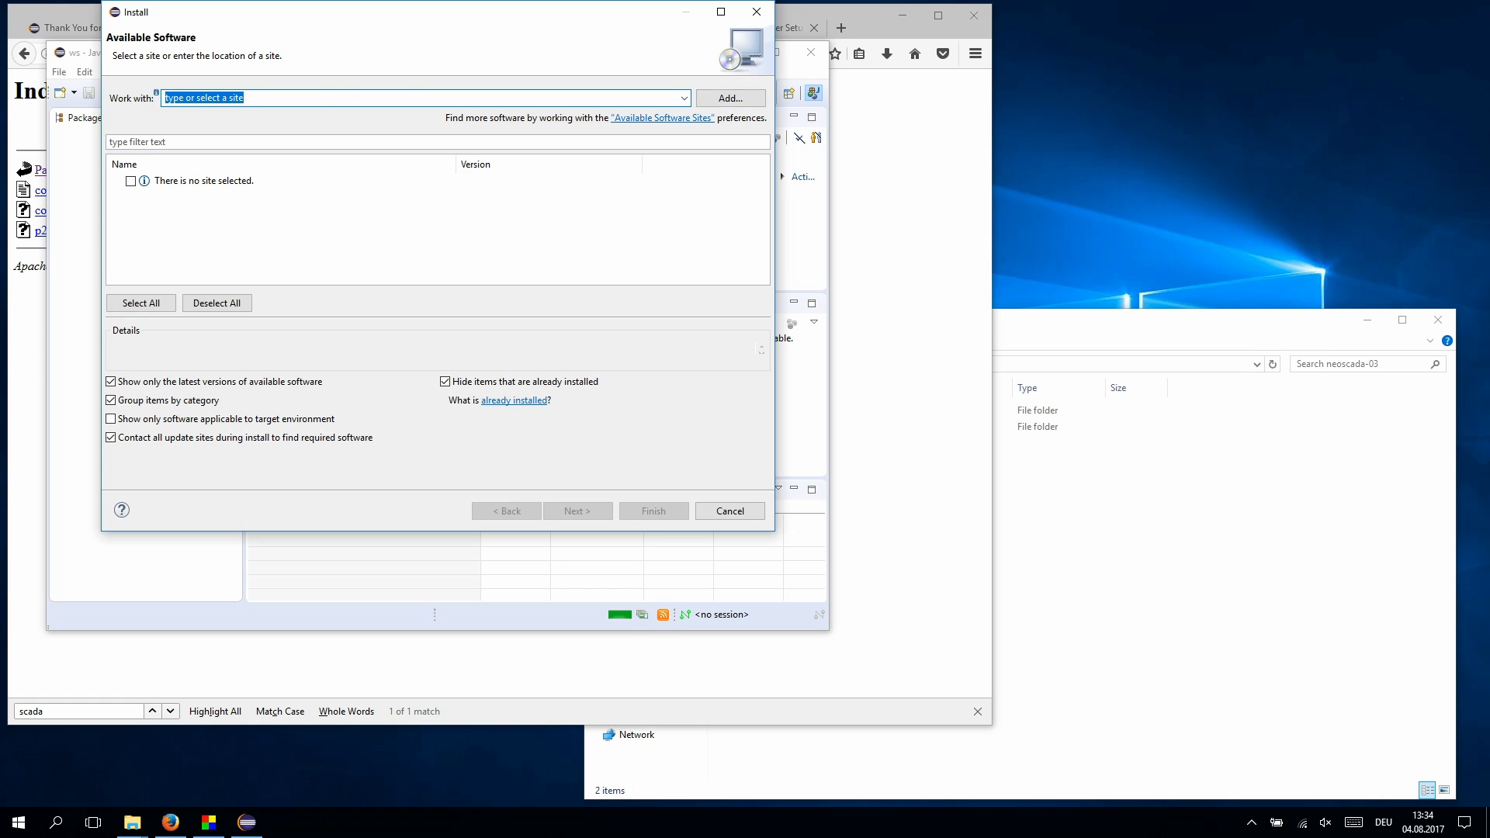
key("alt+Tab")
left_click(533, 27)
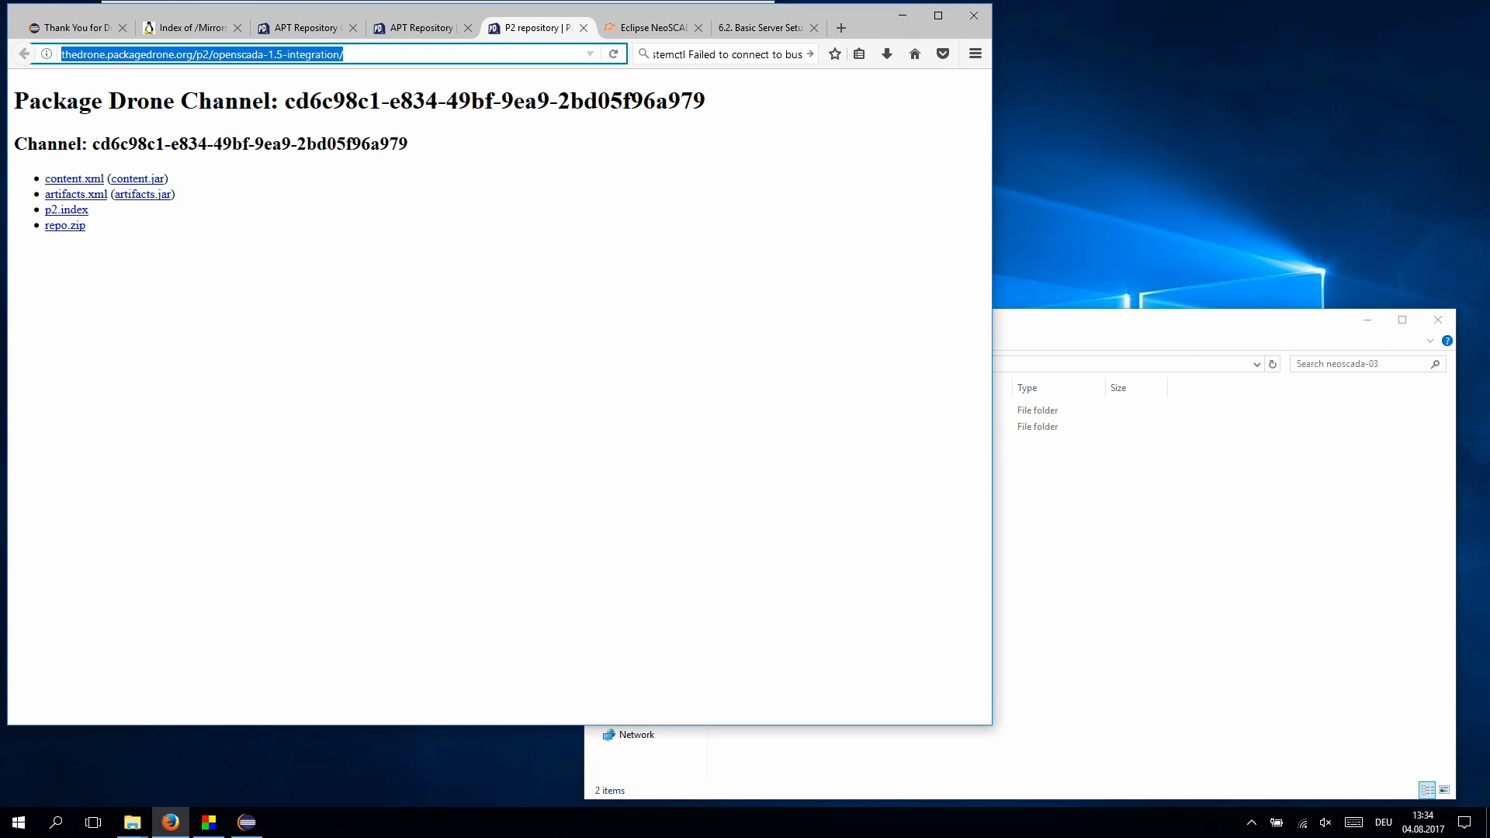
key("alt+Tab")
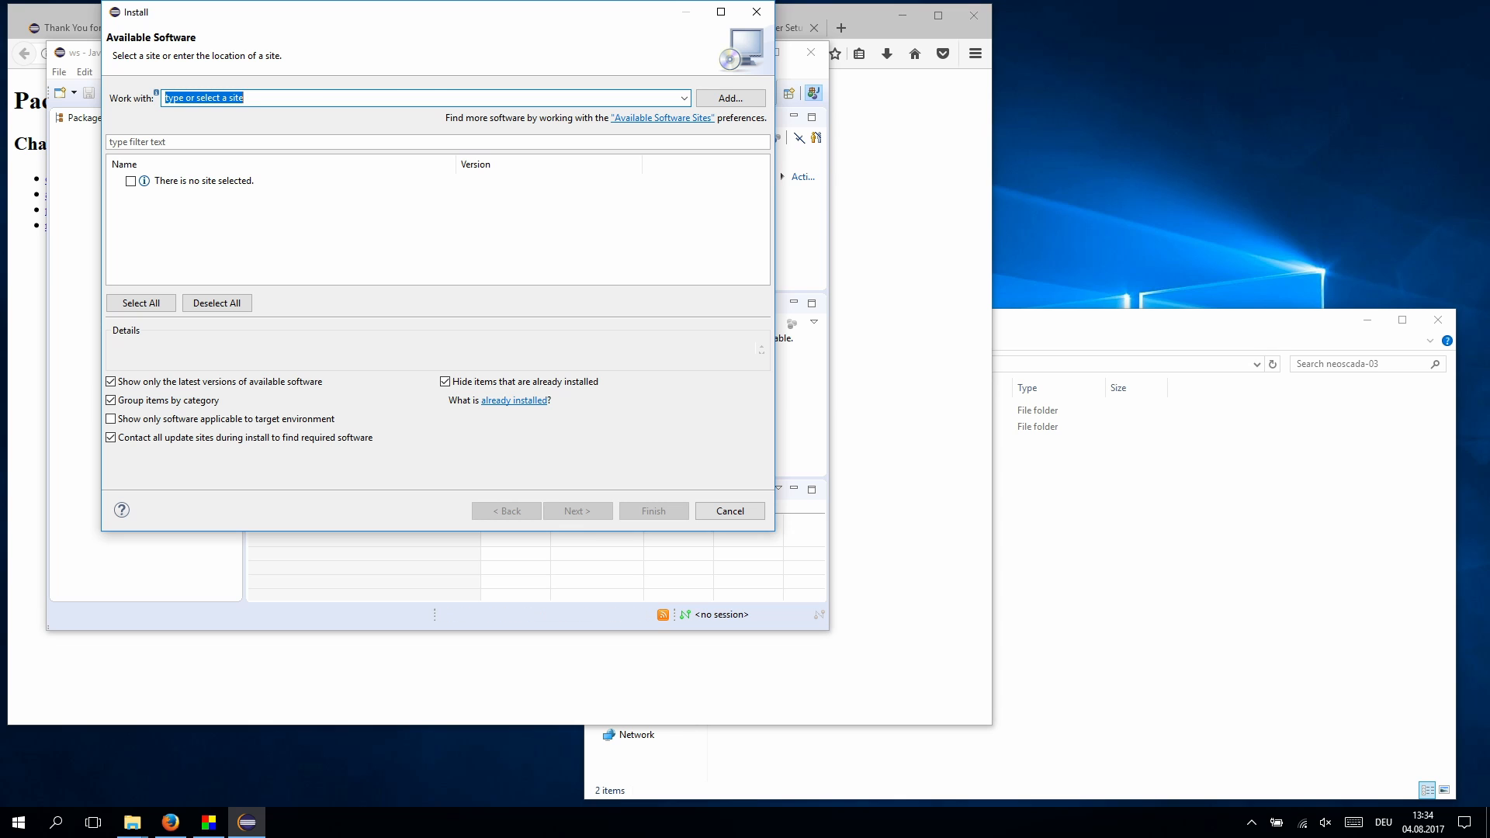
type("http://thedrone.packagedrone.org/p2/openscada-1.5-integration/")
key("Return")
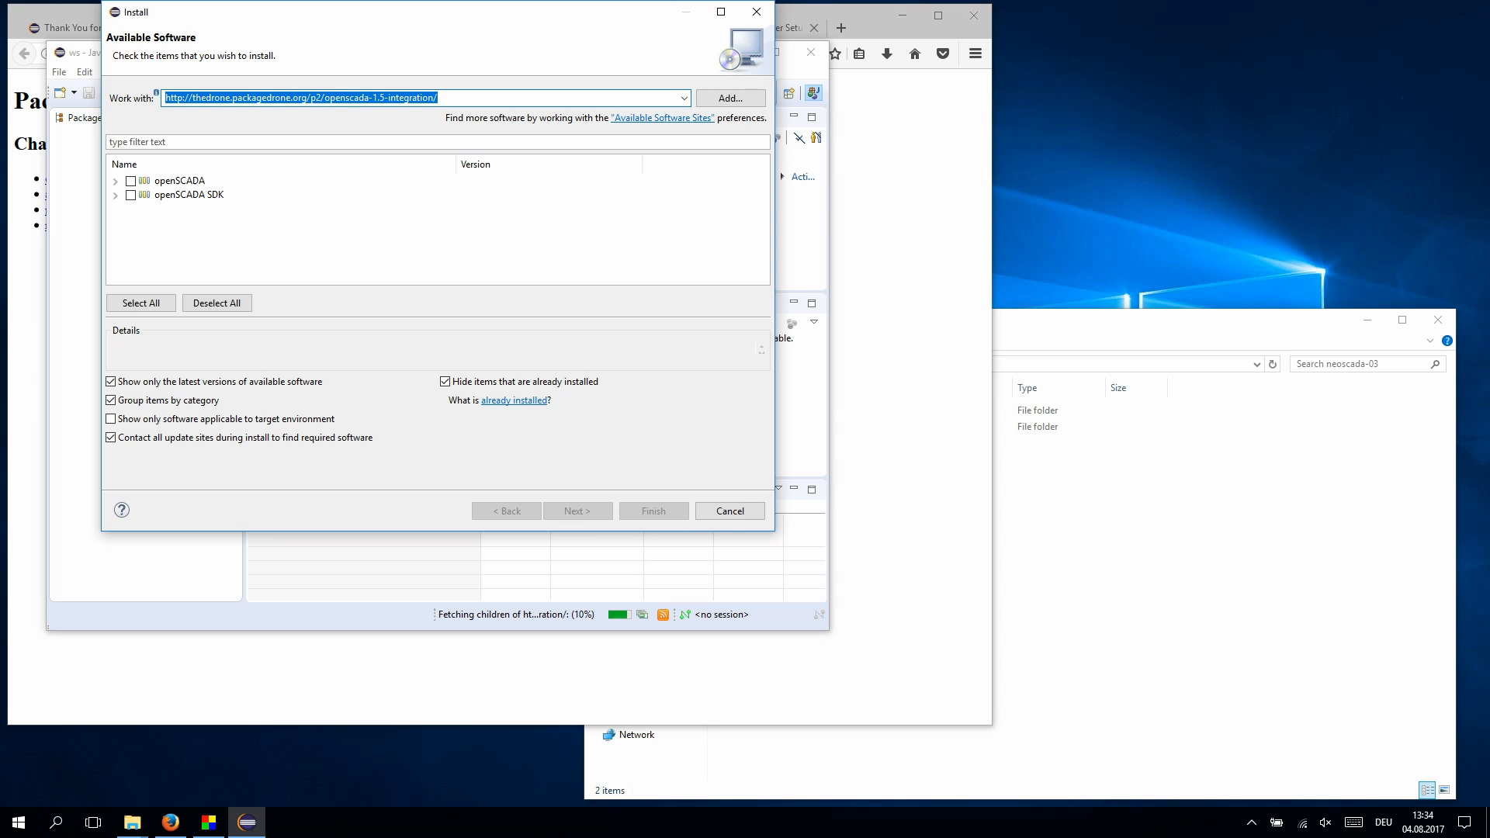
- Install both openSCADA categories, accepting licenses, unsigned content and certificates, then restart
left_click(141, 303)
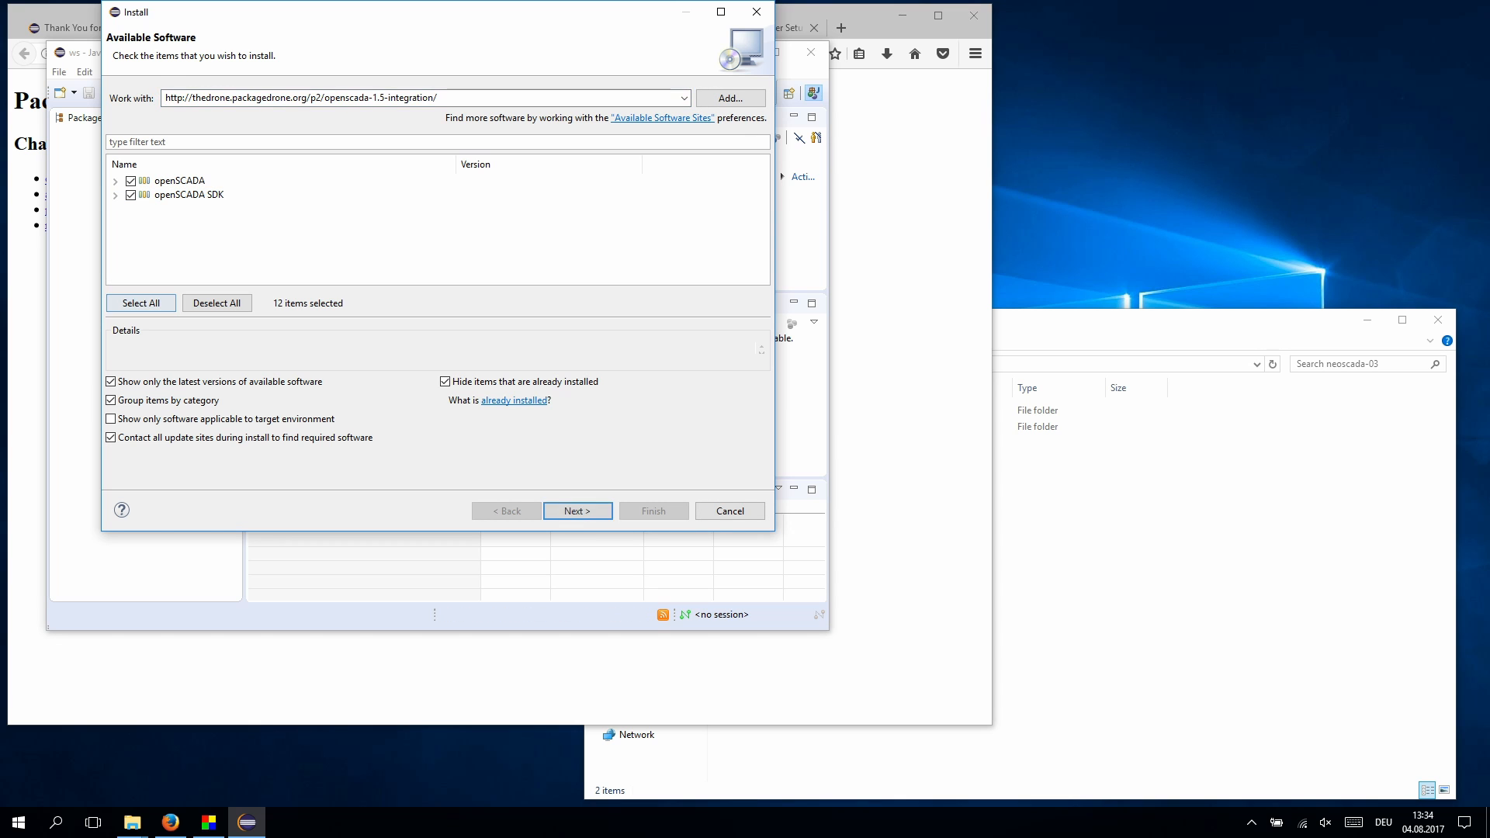
left_click(577, 511)
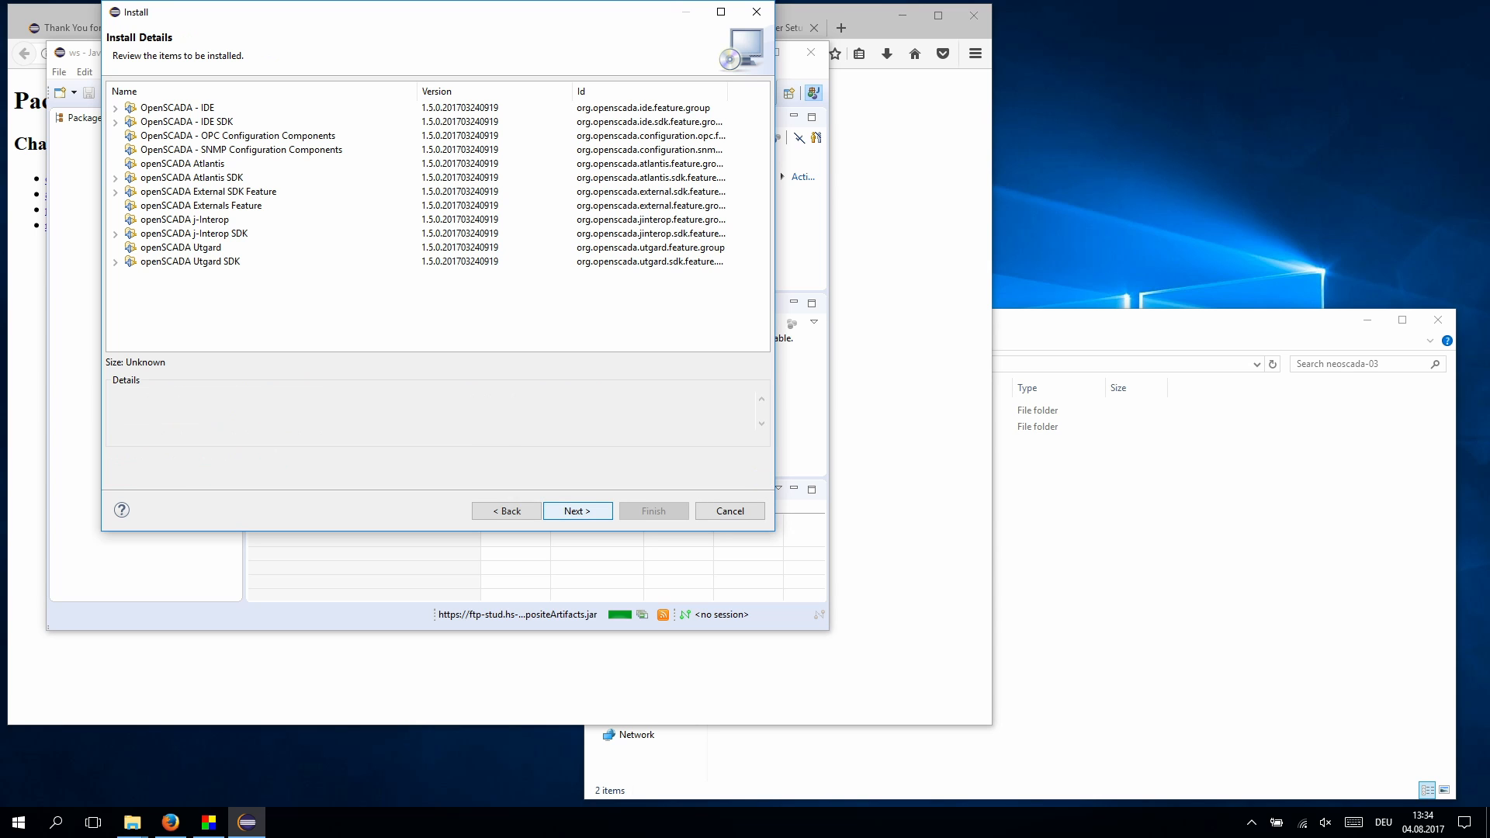
key("Return")
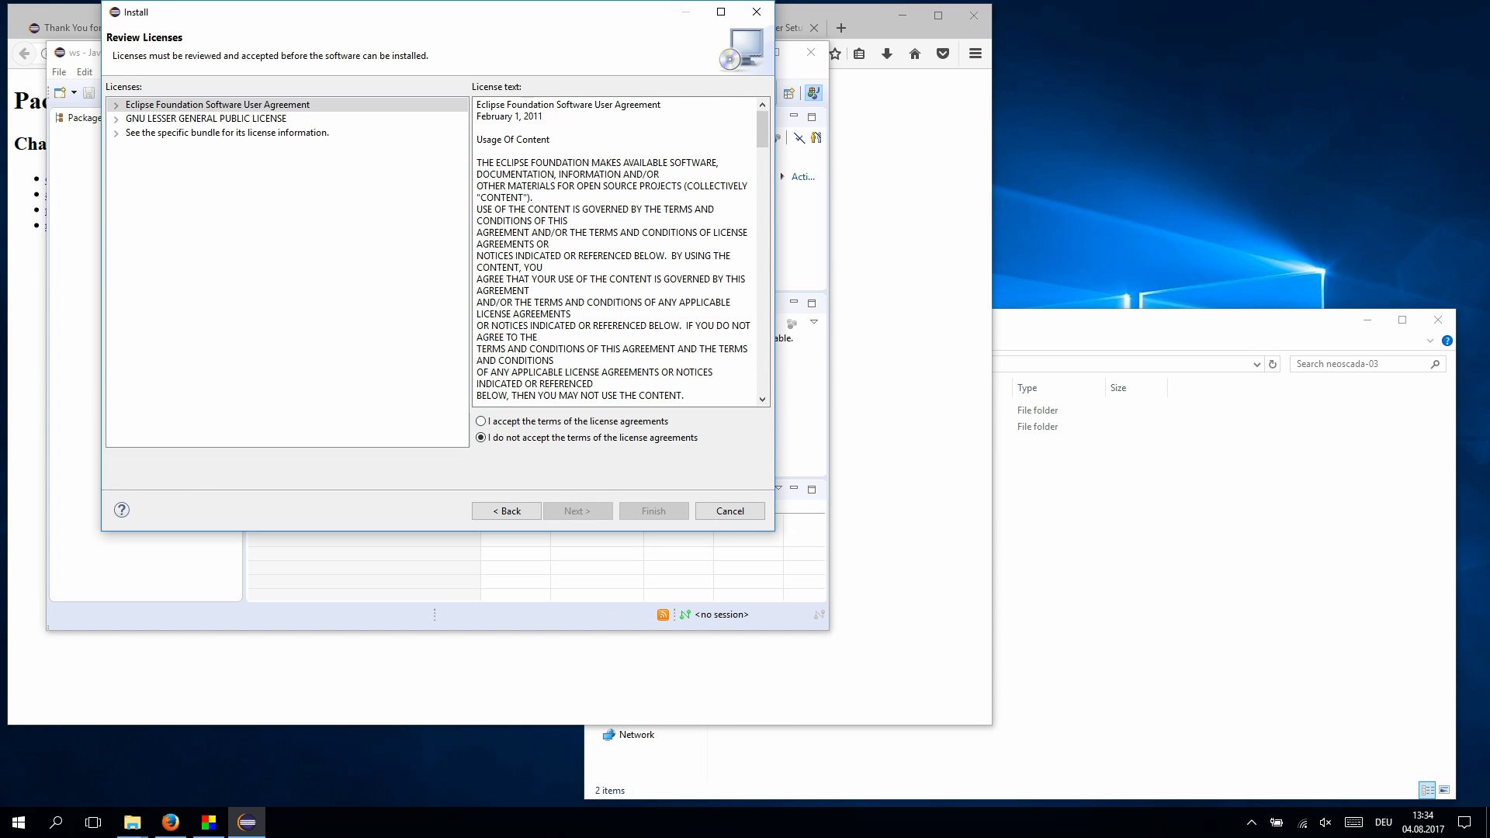
left_click(481, 422)
key("Return")
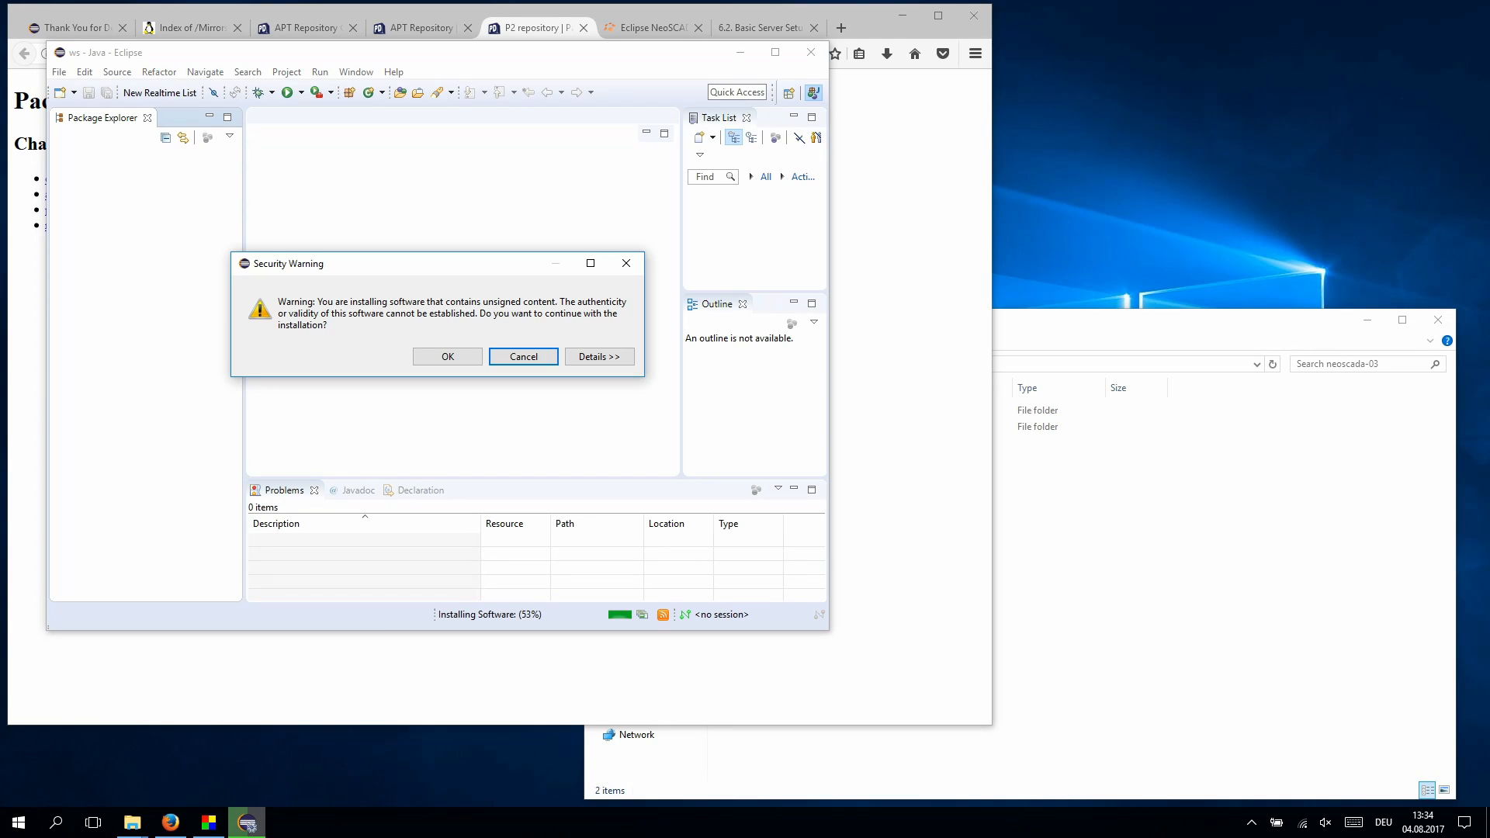
key("shift+Tab")
key("Return")
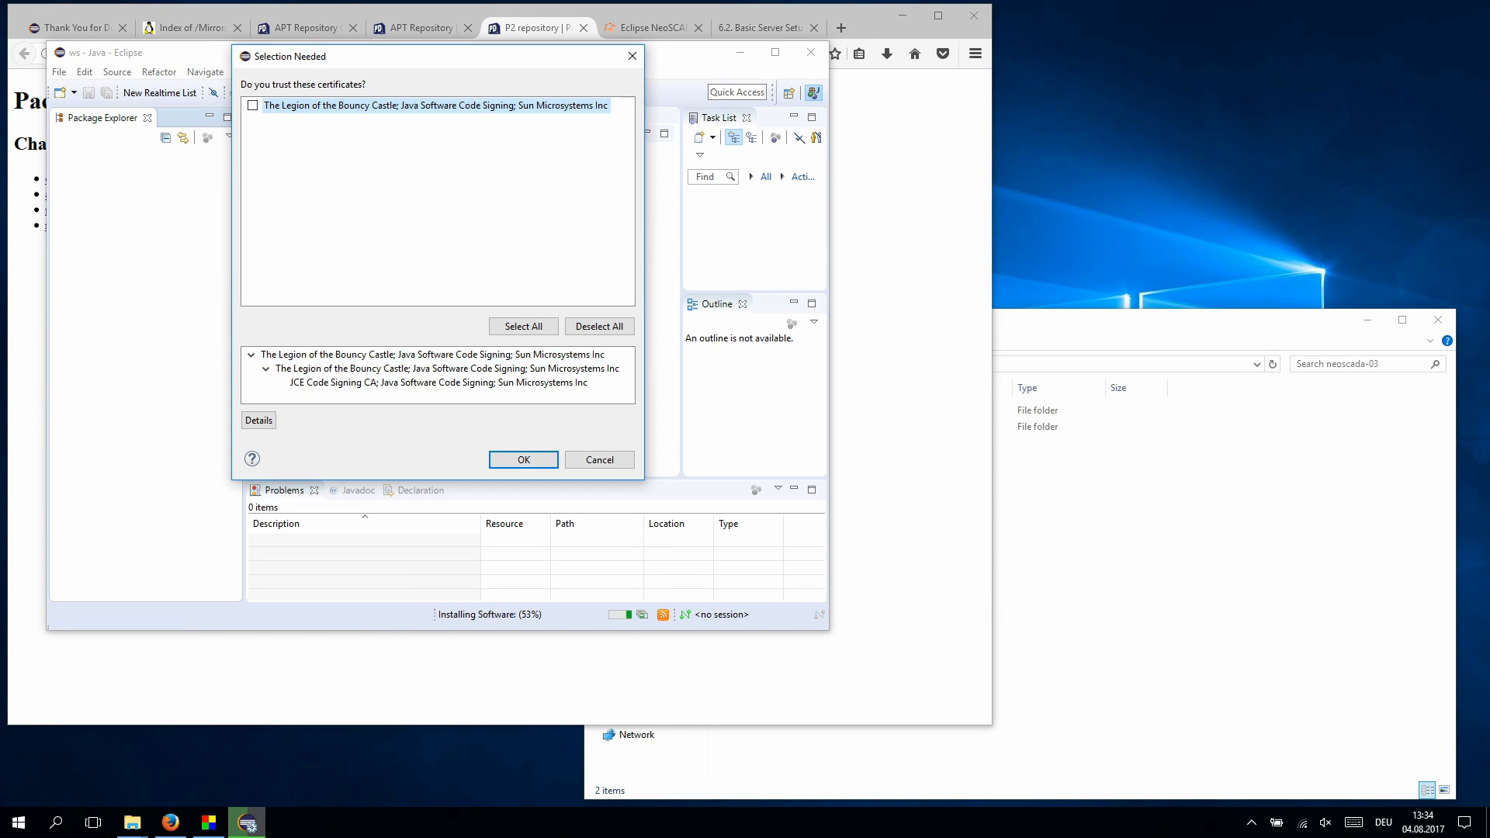
key("Return")
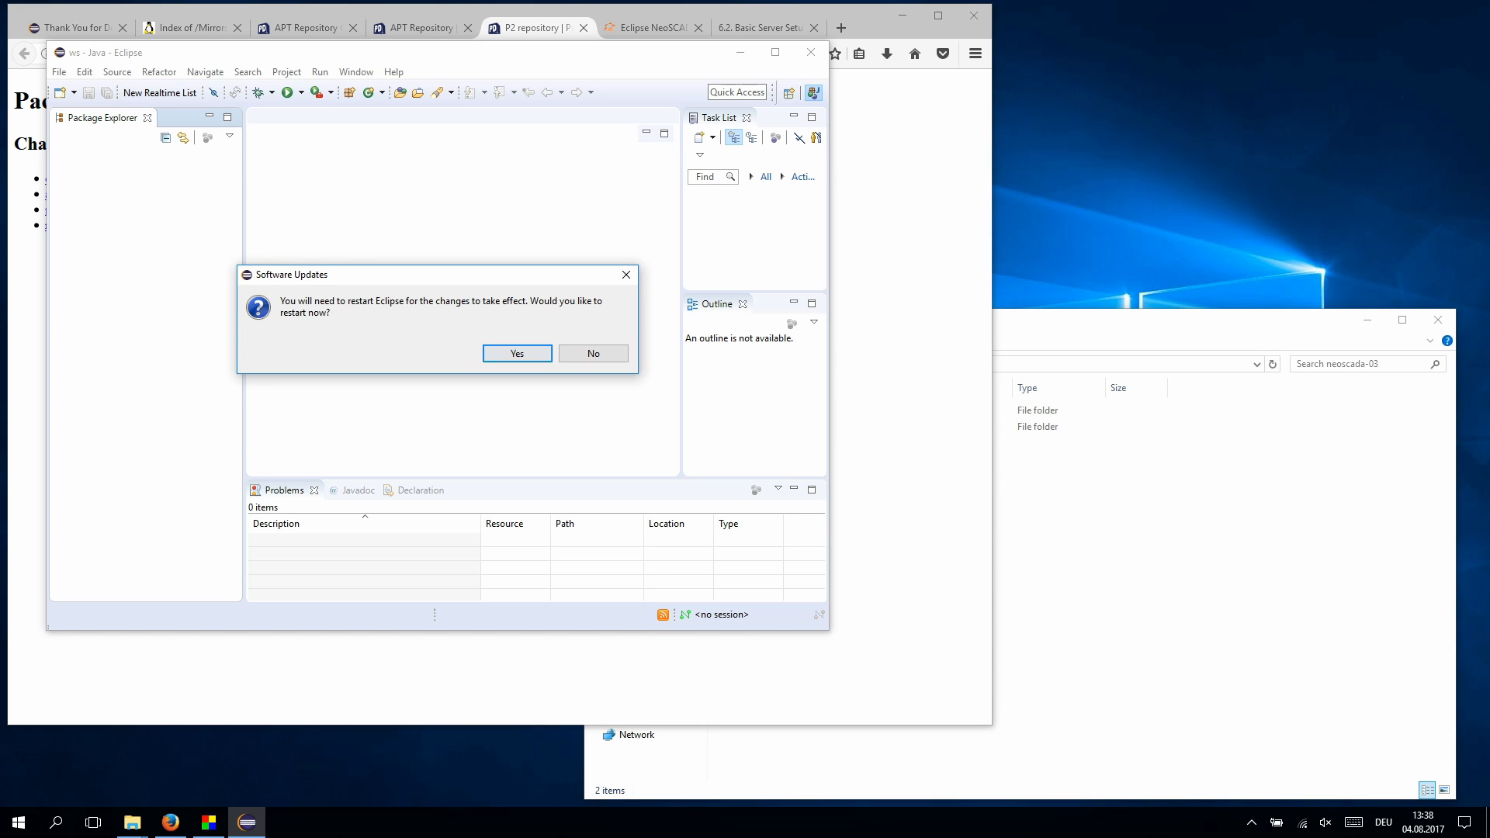
left_click(517, 354)
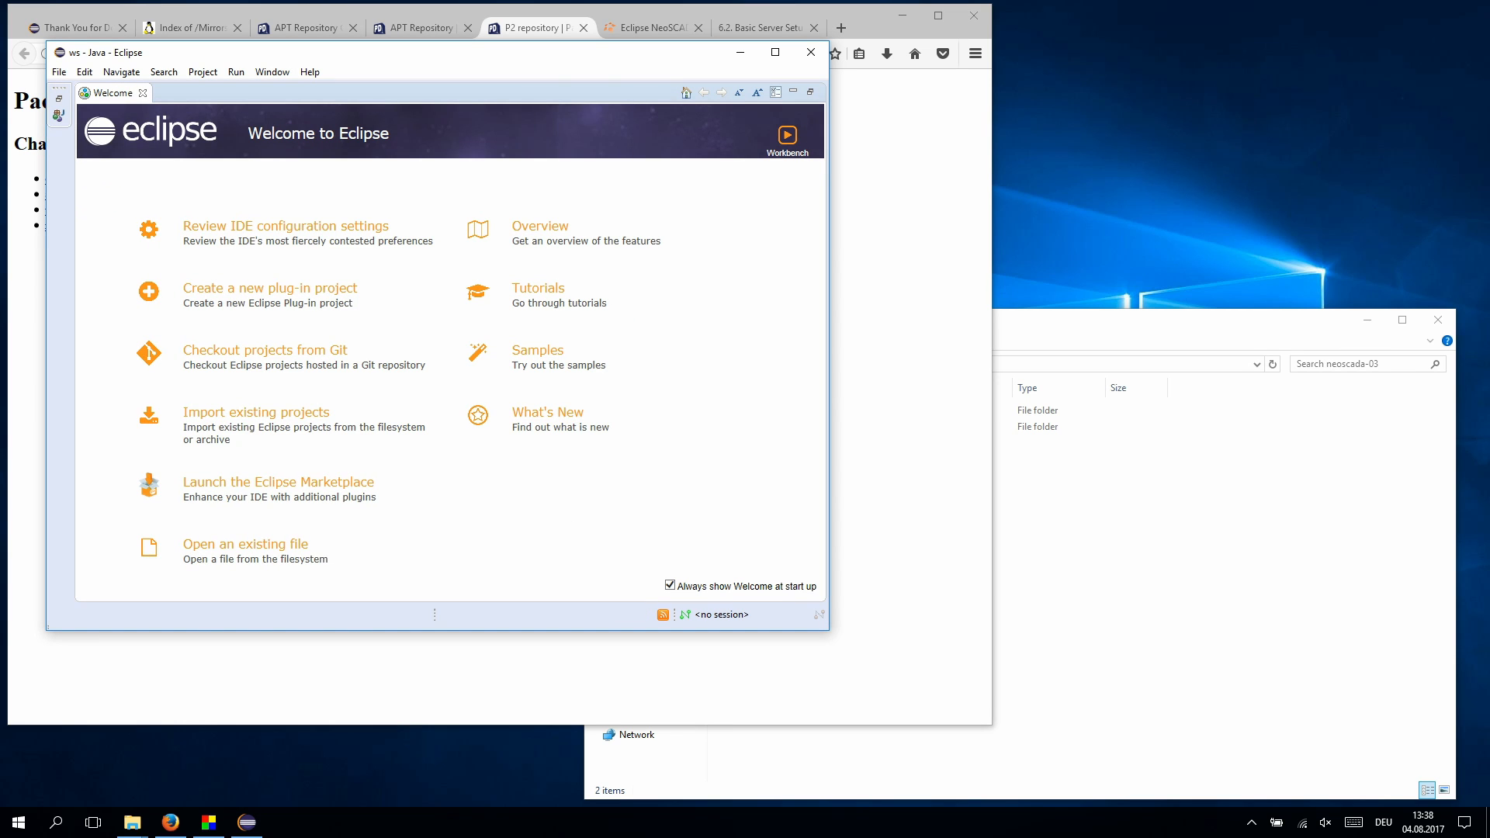
- Open Install New Software on the Neon release site and filter for 'target'
left_click(787, 138)
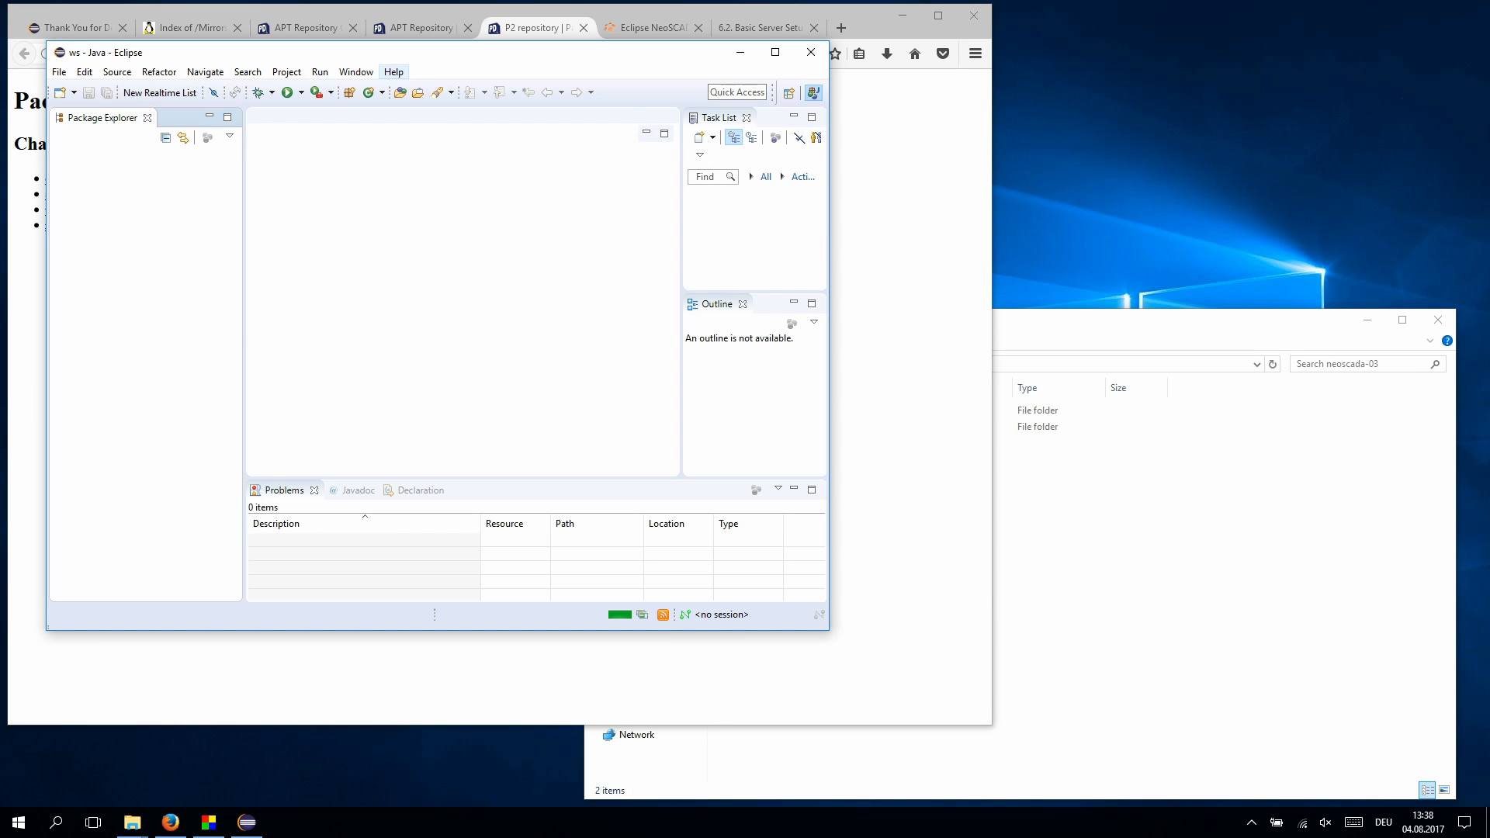
left_click(394, 71)
left_click(250, 265)
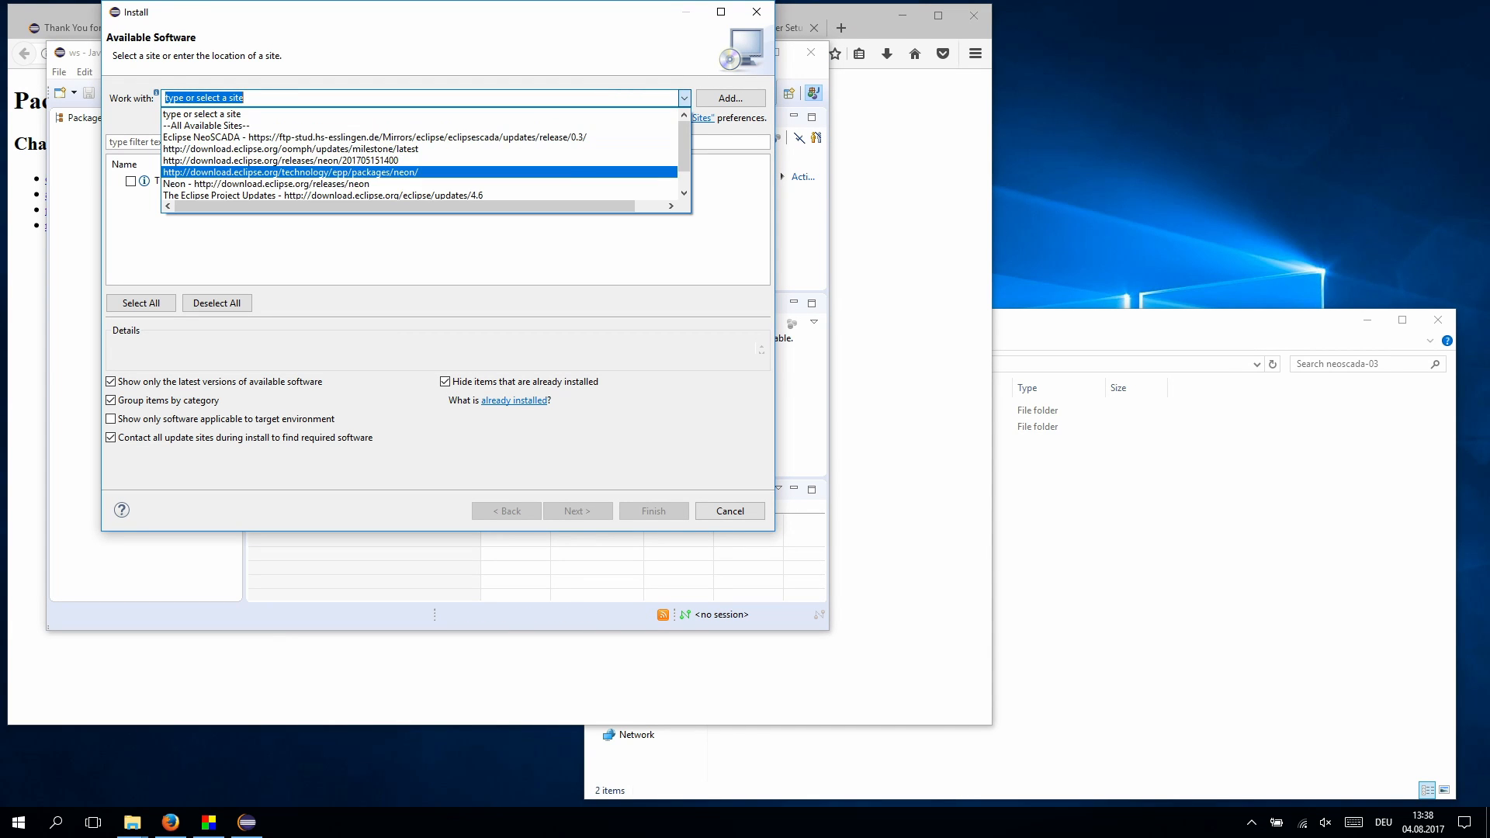
left_click(342, 184)
left_click(311, 142)
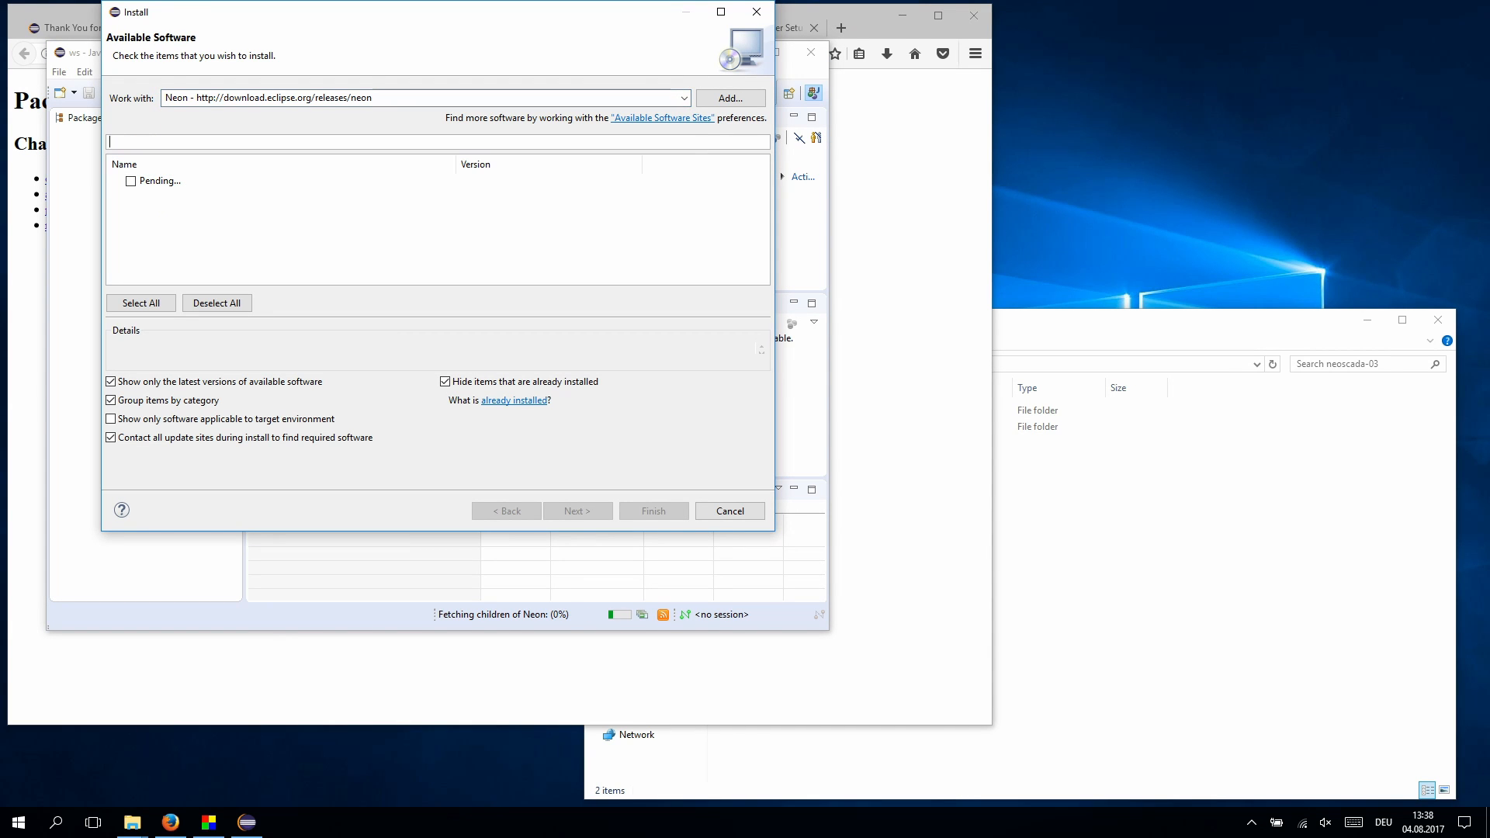
type("target")
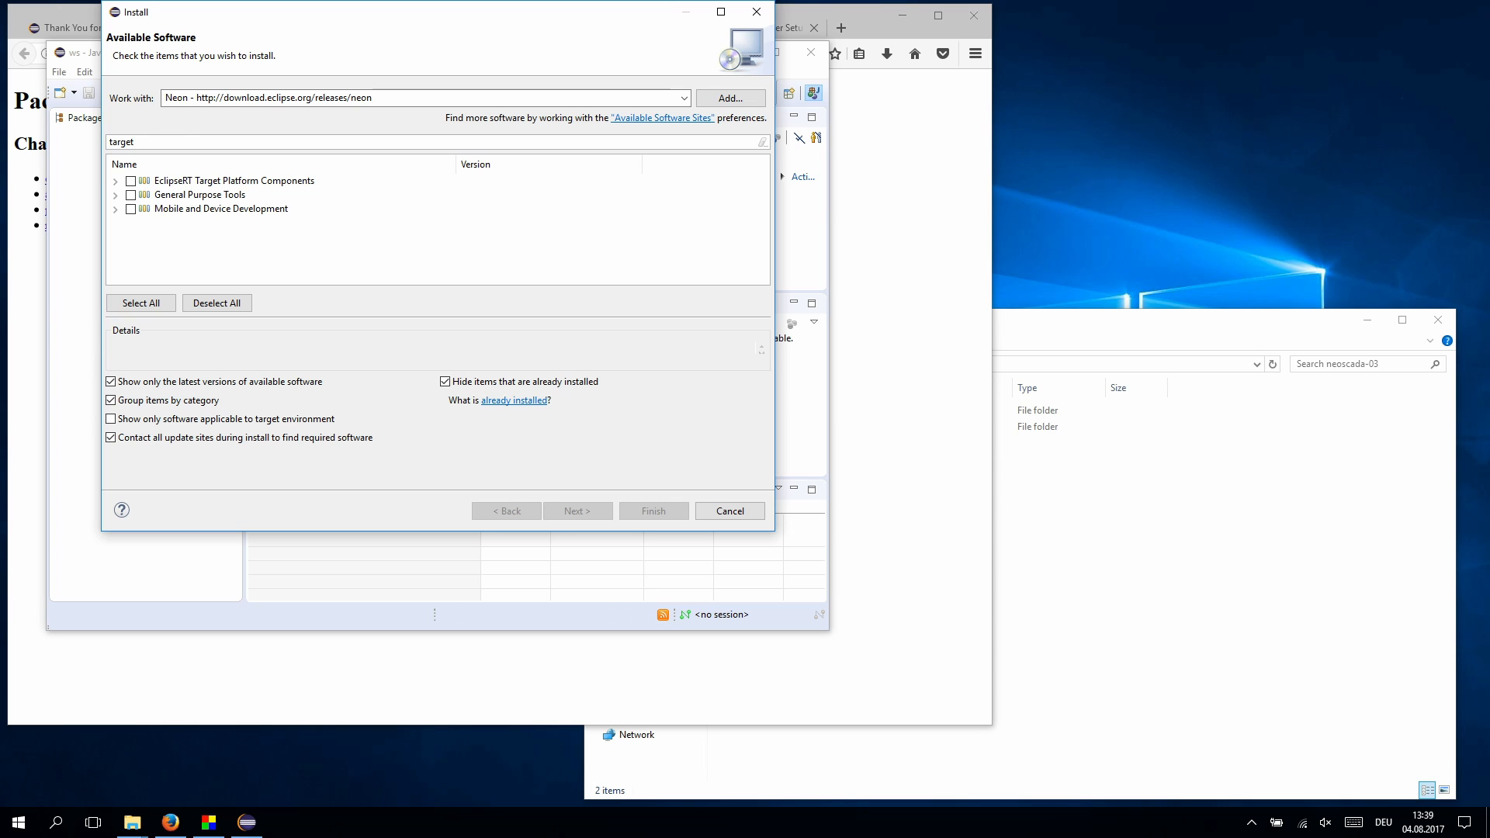
- Install Equinox Target Components, accepting the license, and restart Eclipse
left_click(115, 181)
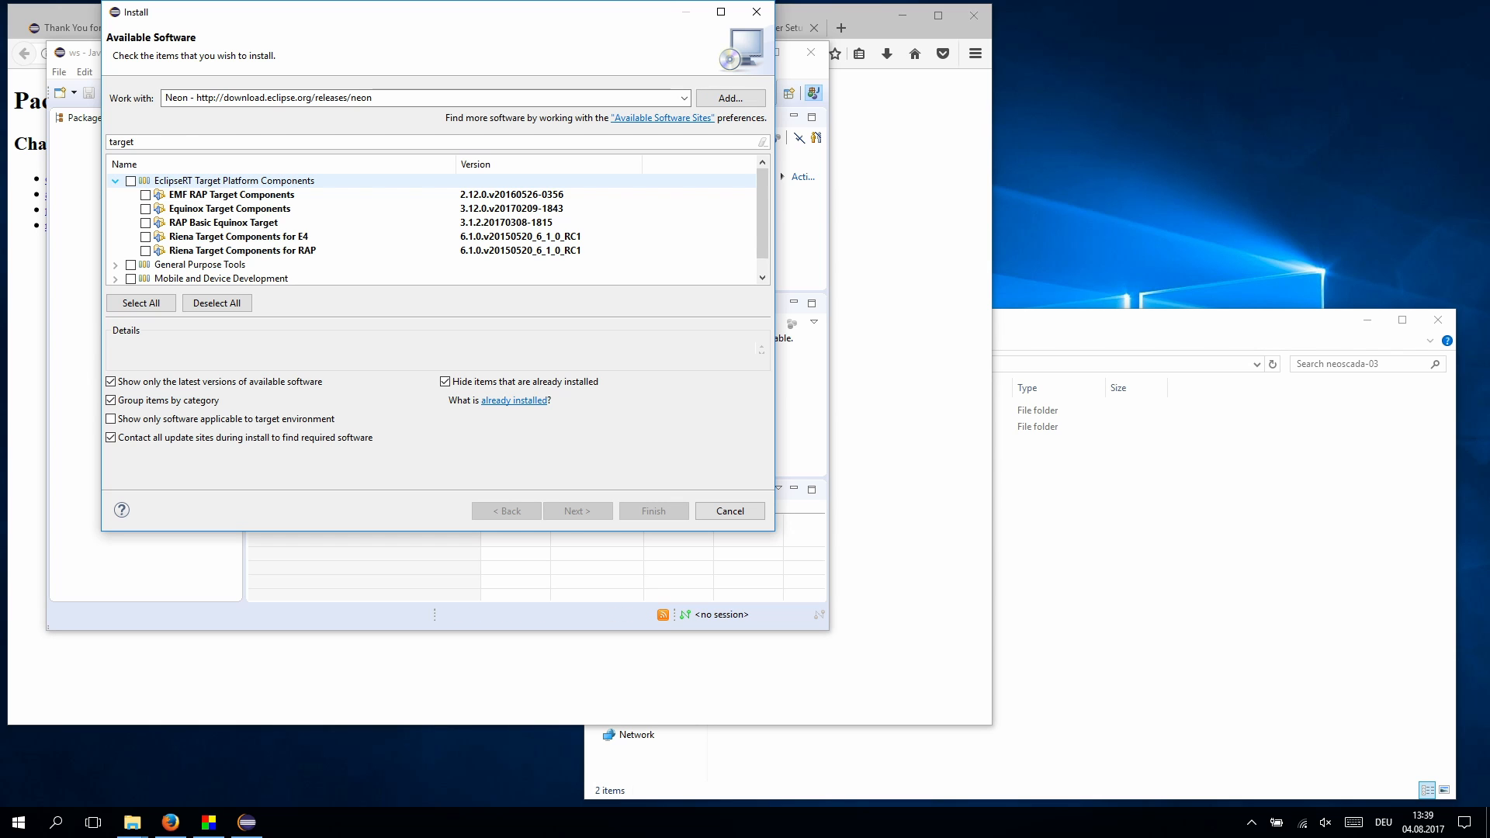
left_click(145, 209)
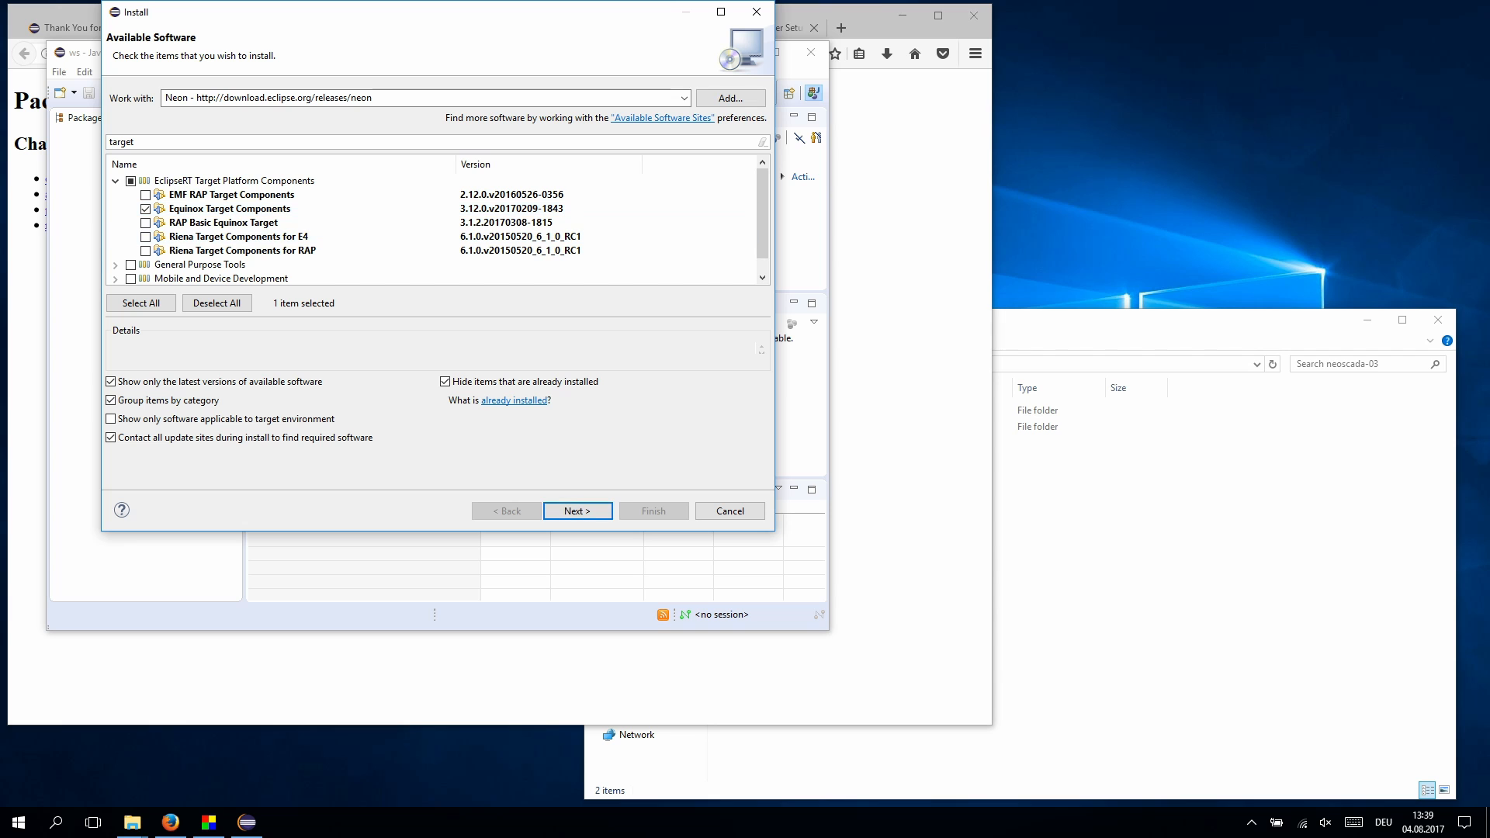
key("Return")
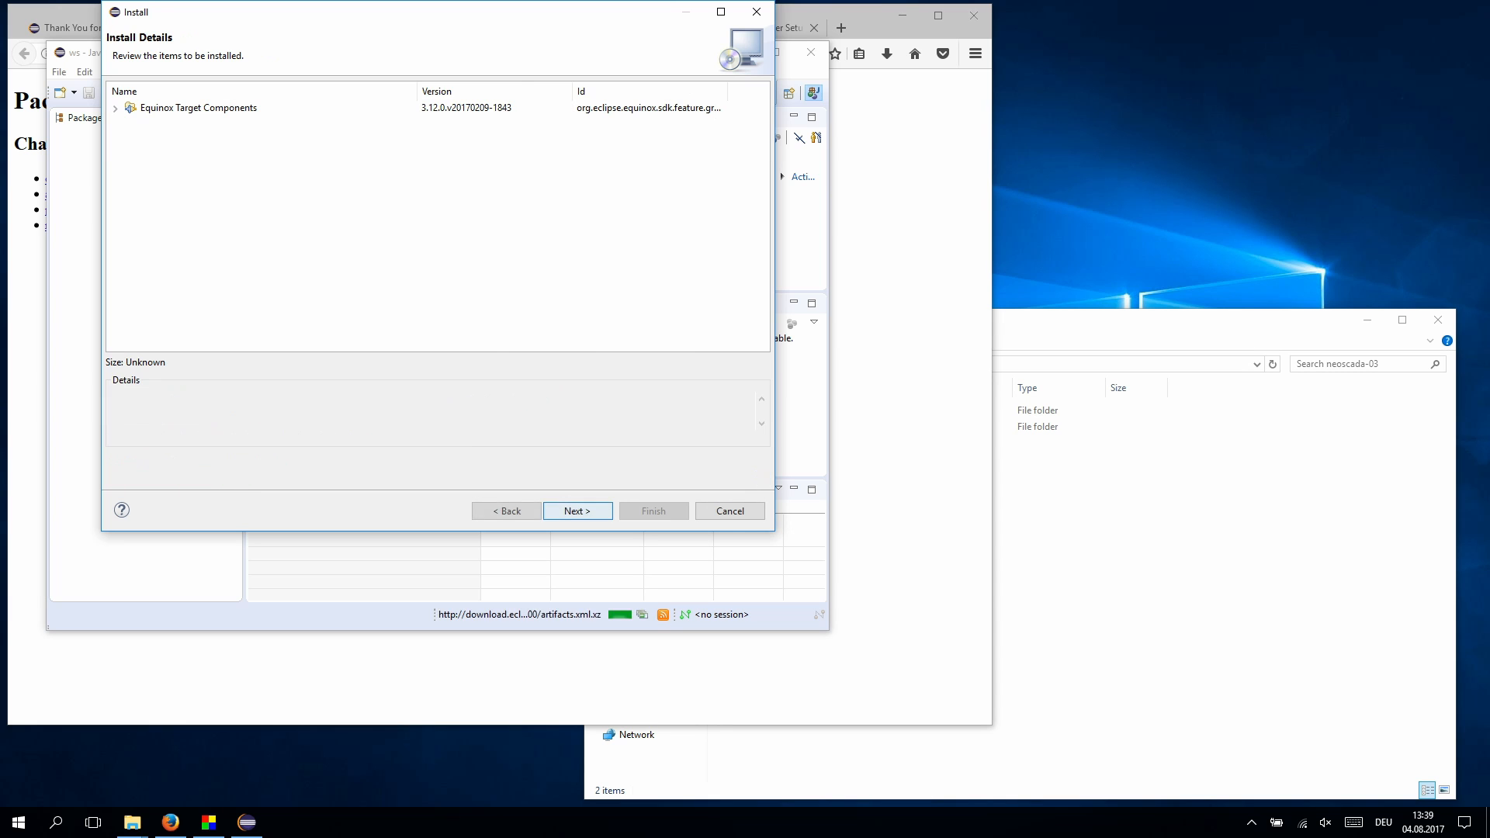
key("Return")
key("Up")
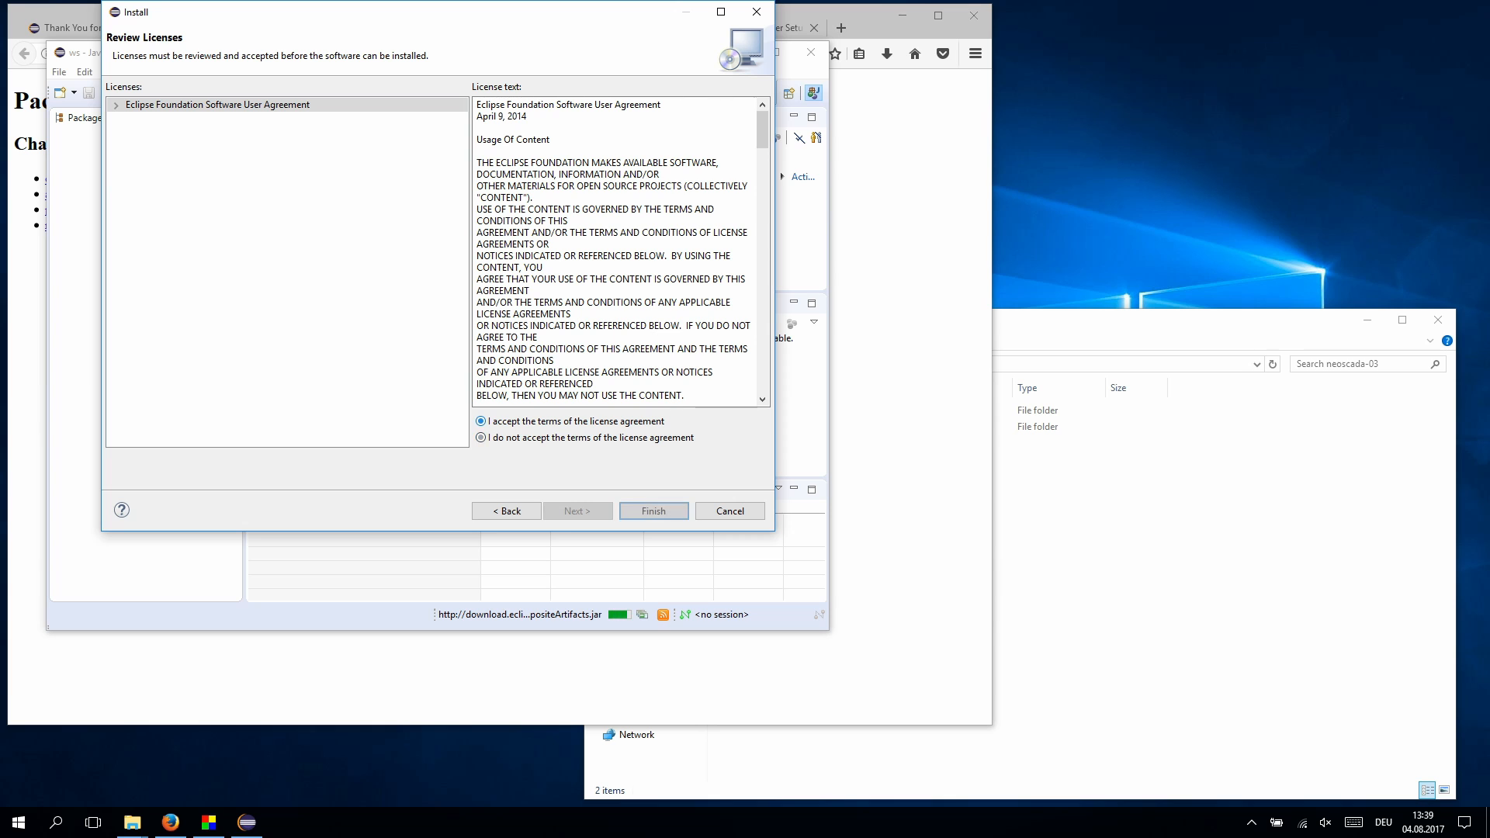
key("Return")
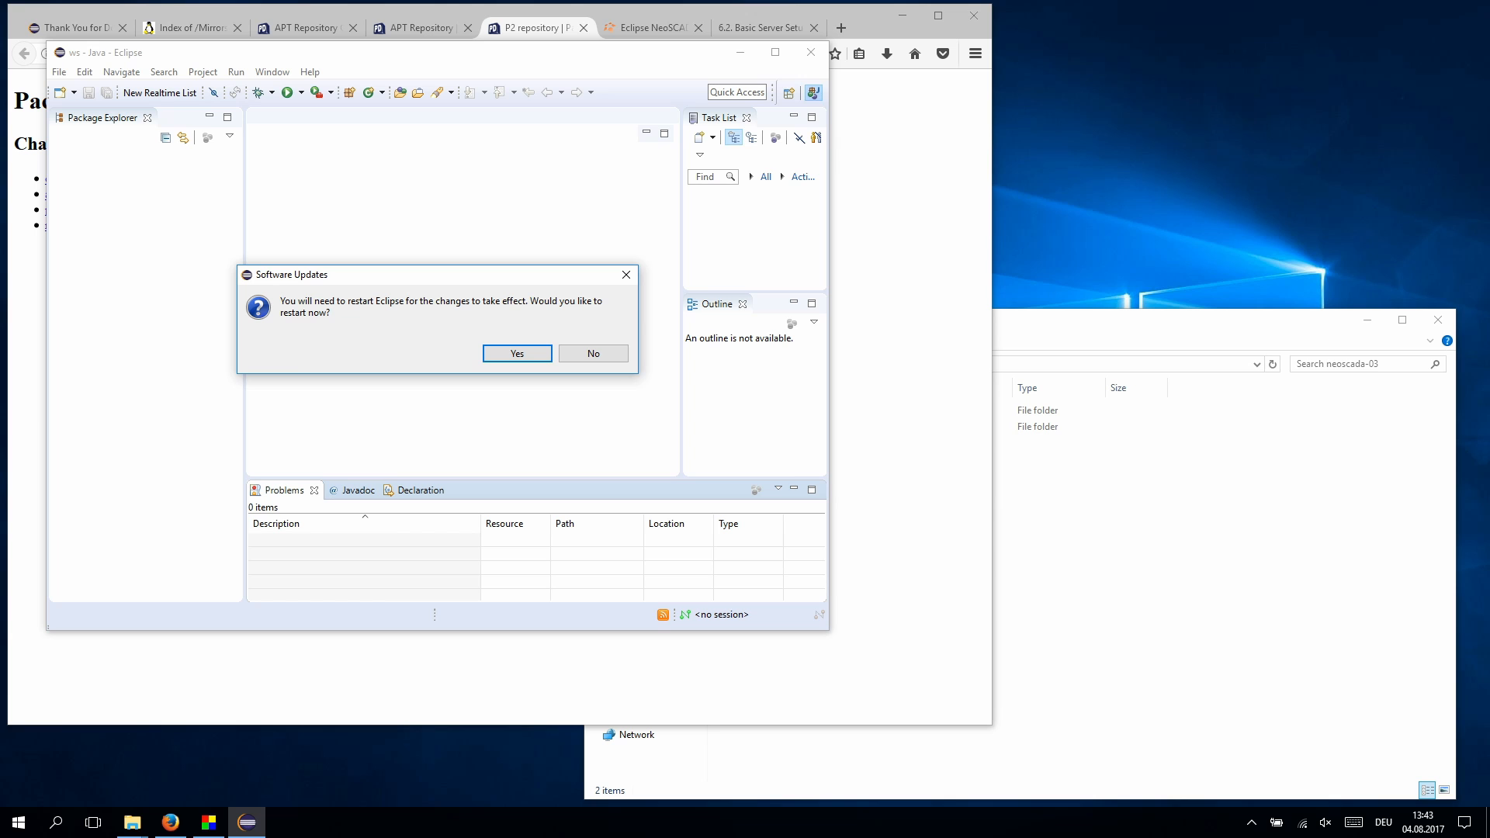
key("Return")
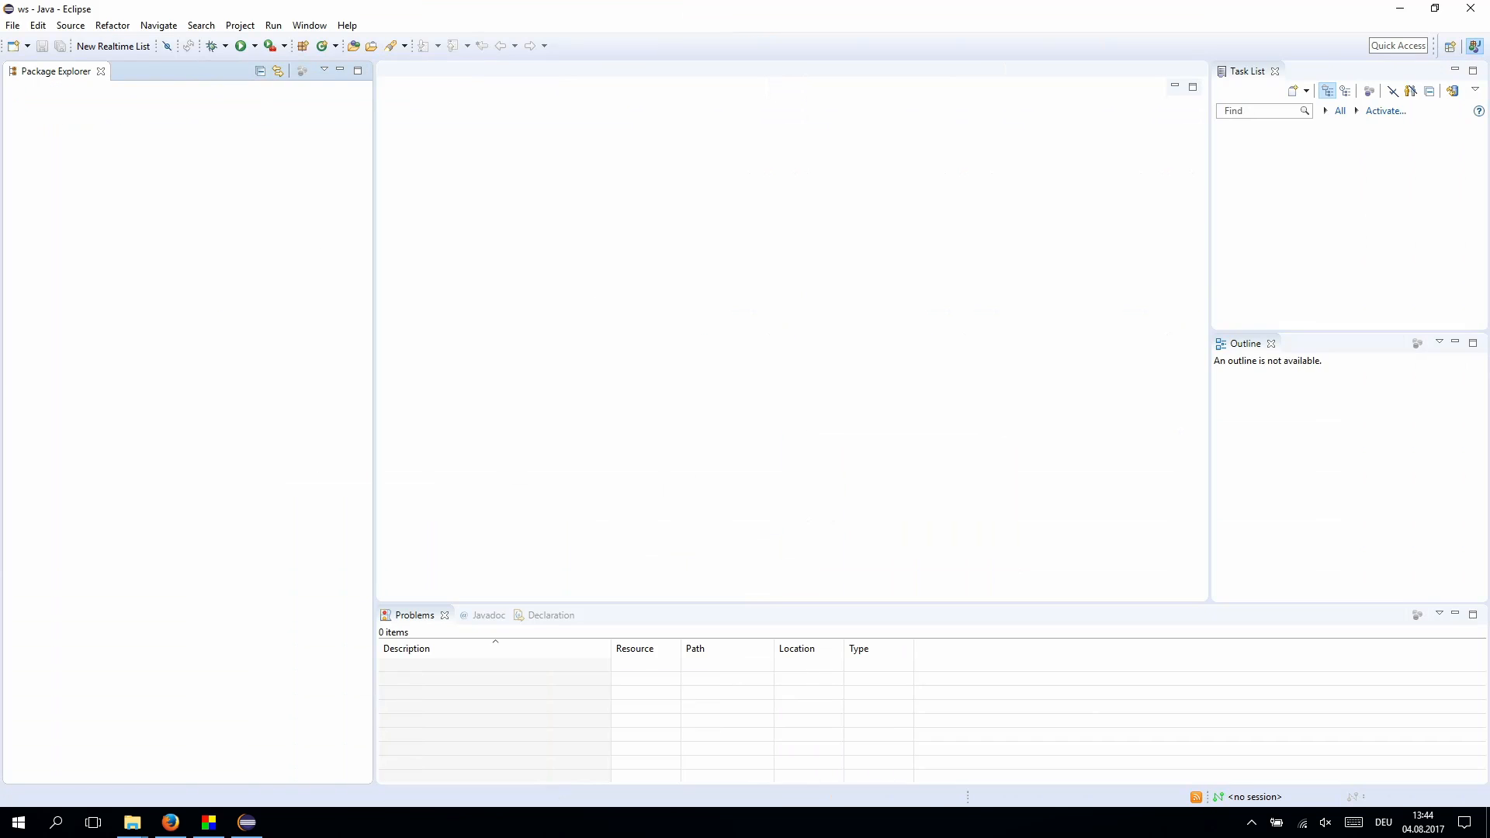
- Create an Eclipse NeoSCADA Configuration Project named iec104sandbox via New > Other
right_click(173, 173)
mouse_move(233, 184)
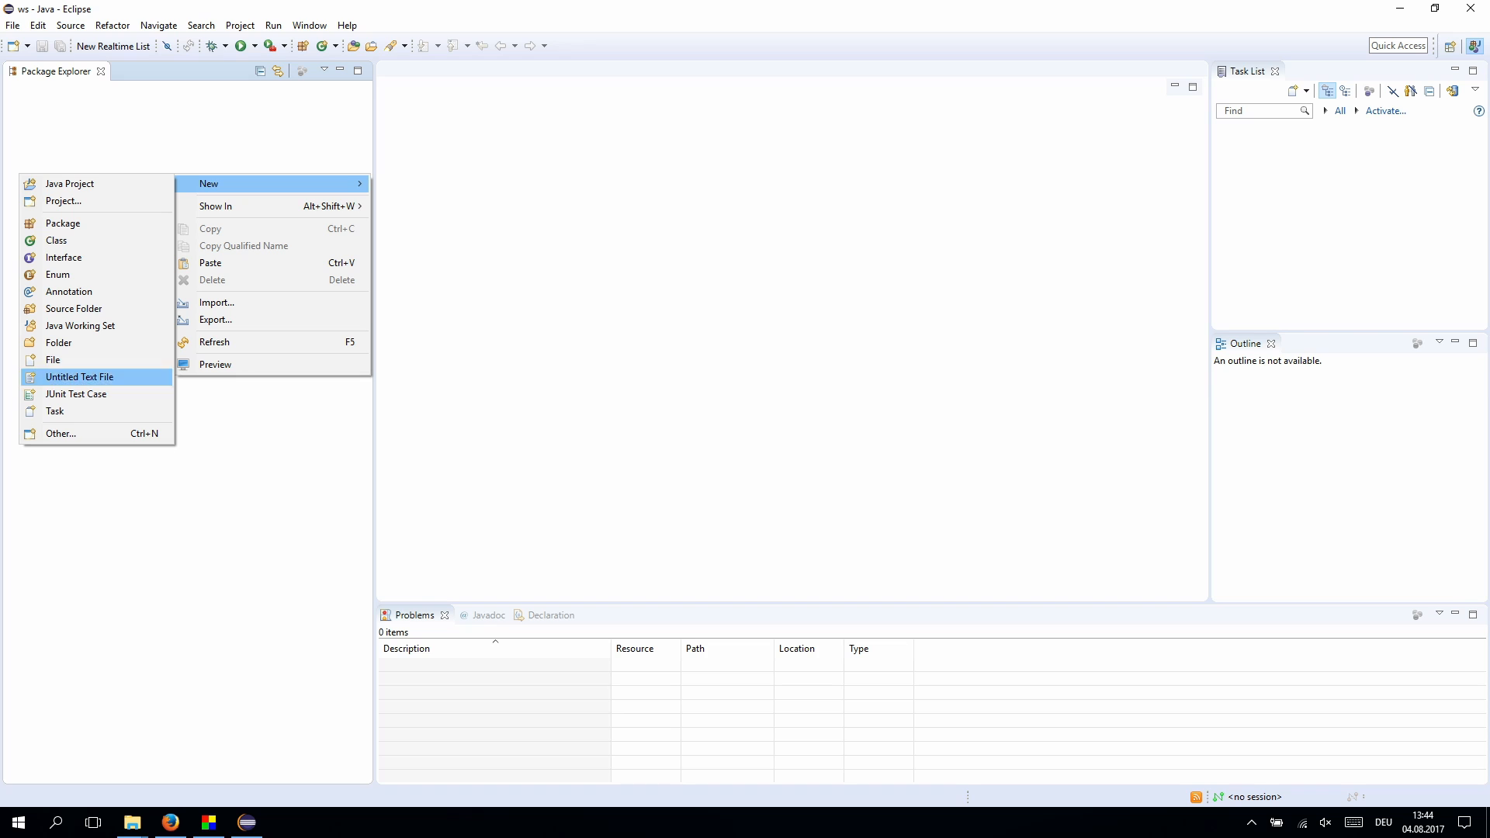
left_click(61, 433)
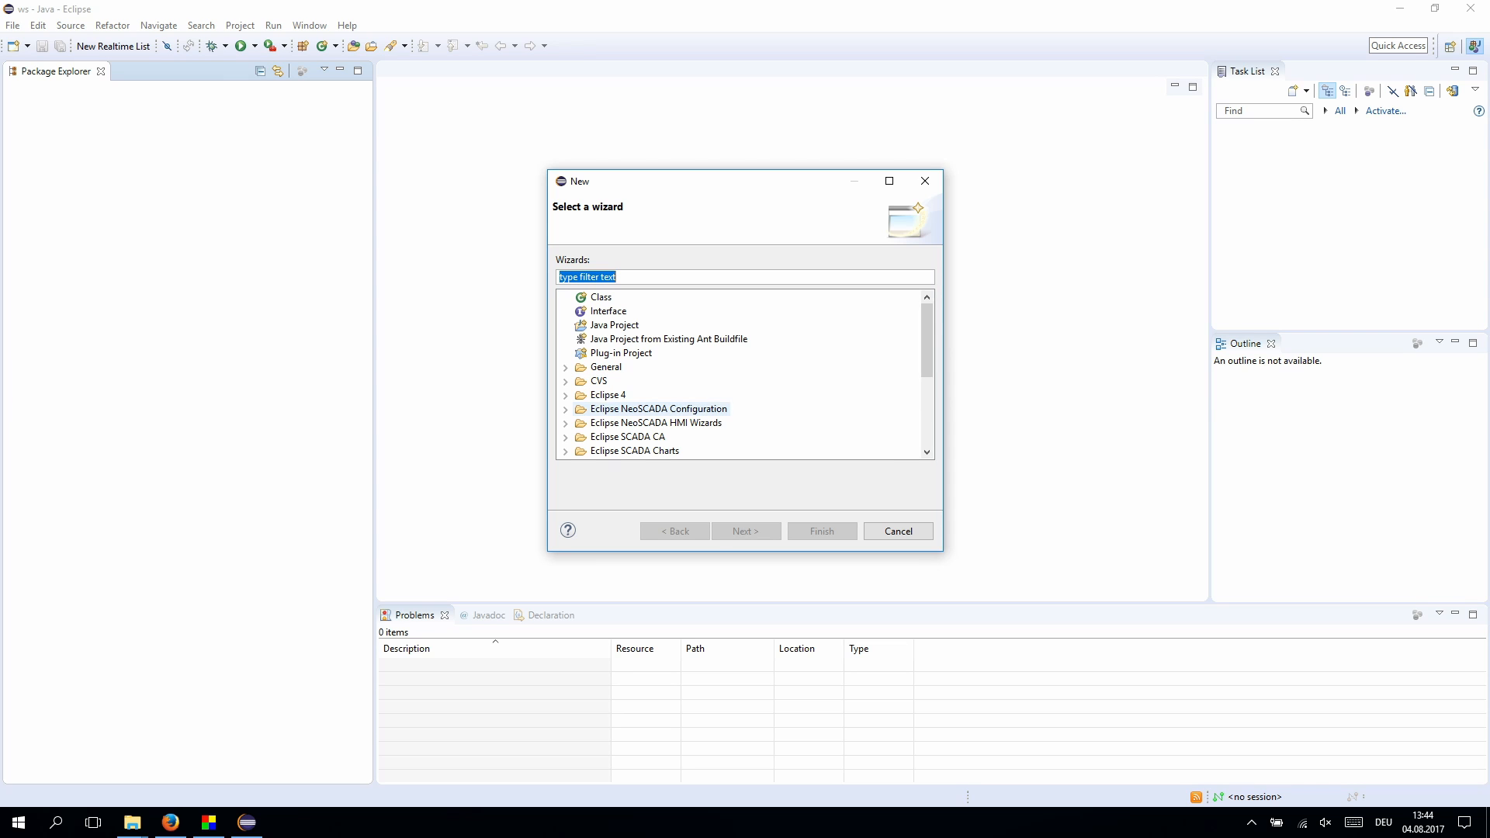
left_click(688, 423)
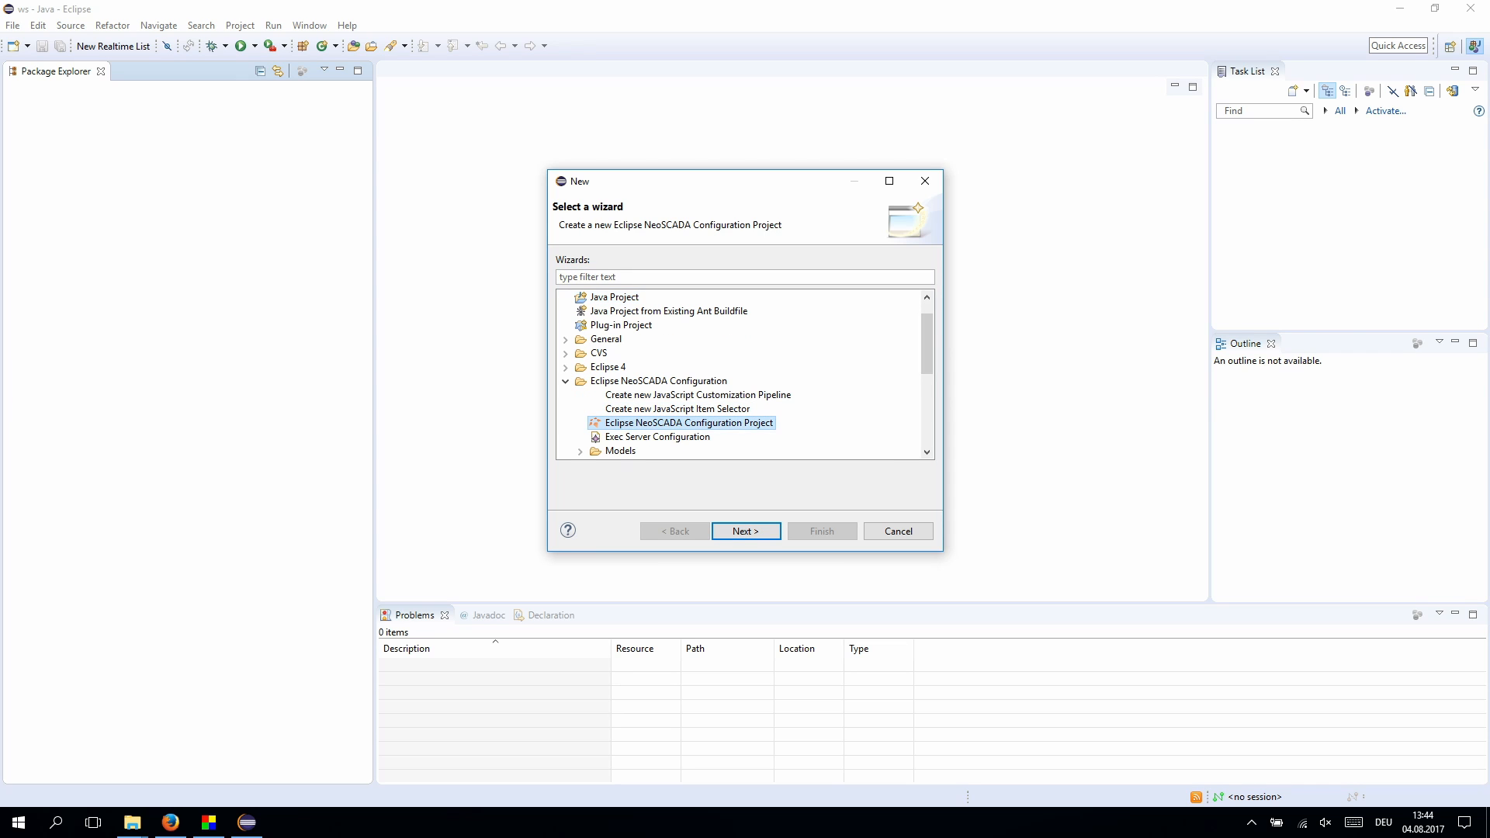
left_click(745, 532)
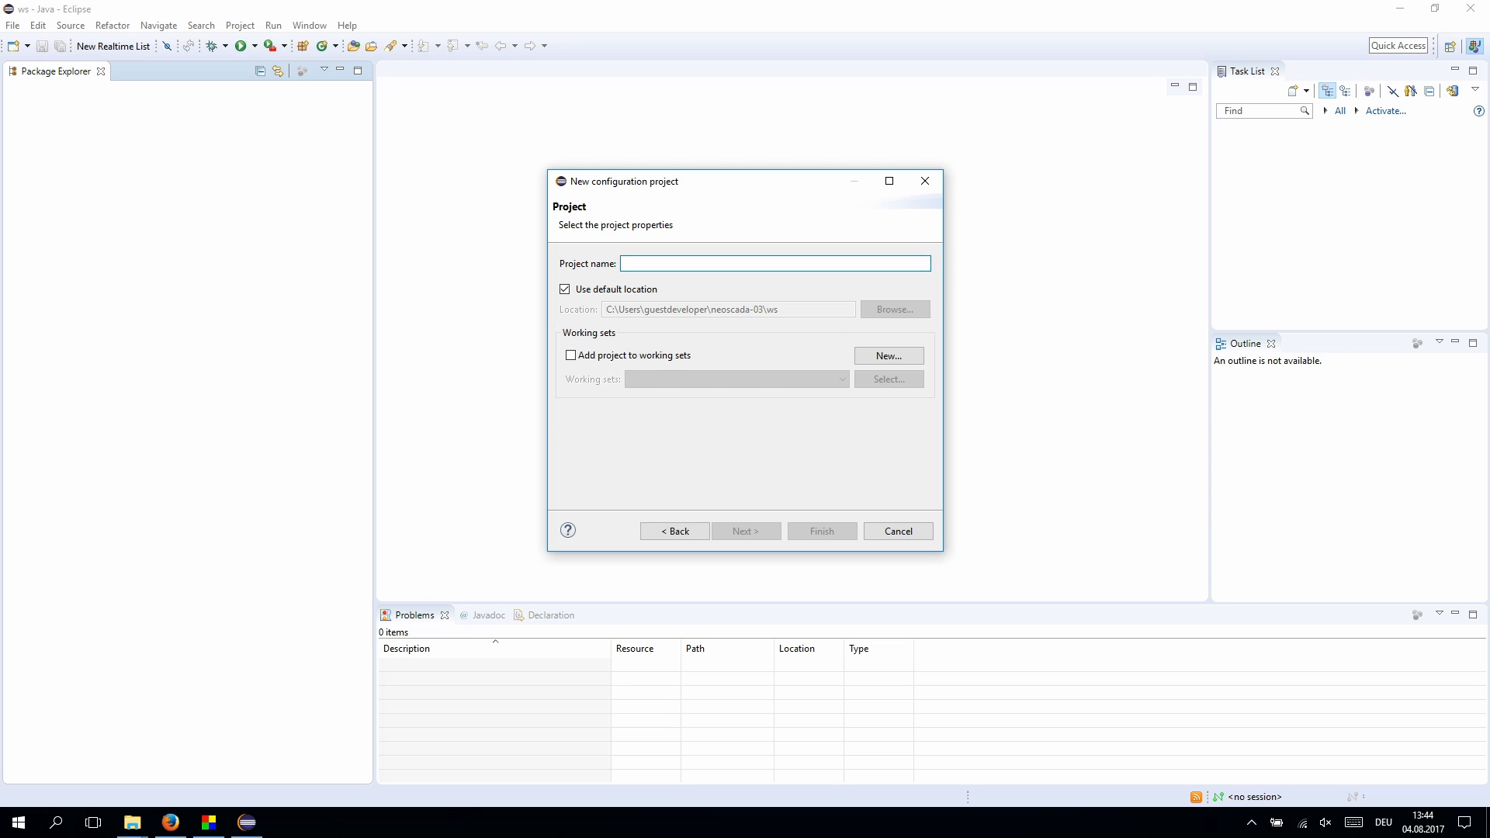
type("iec104sandbox")
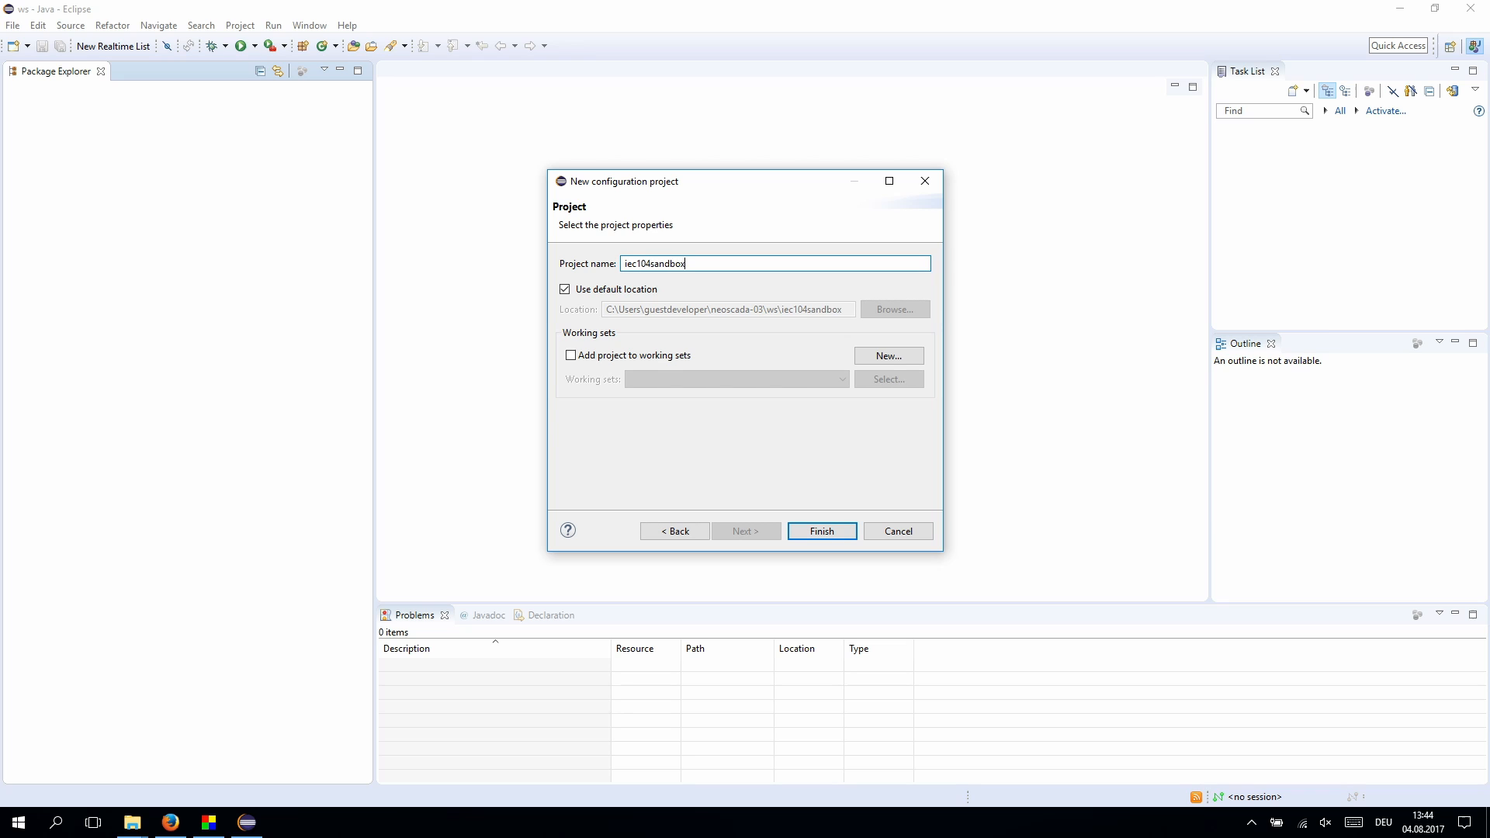
key("Return")
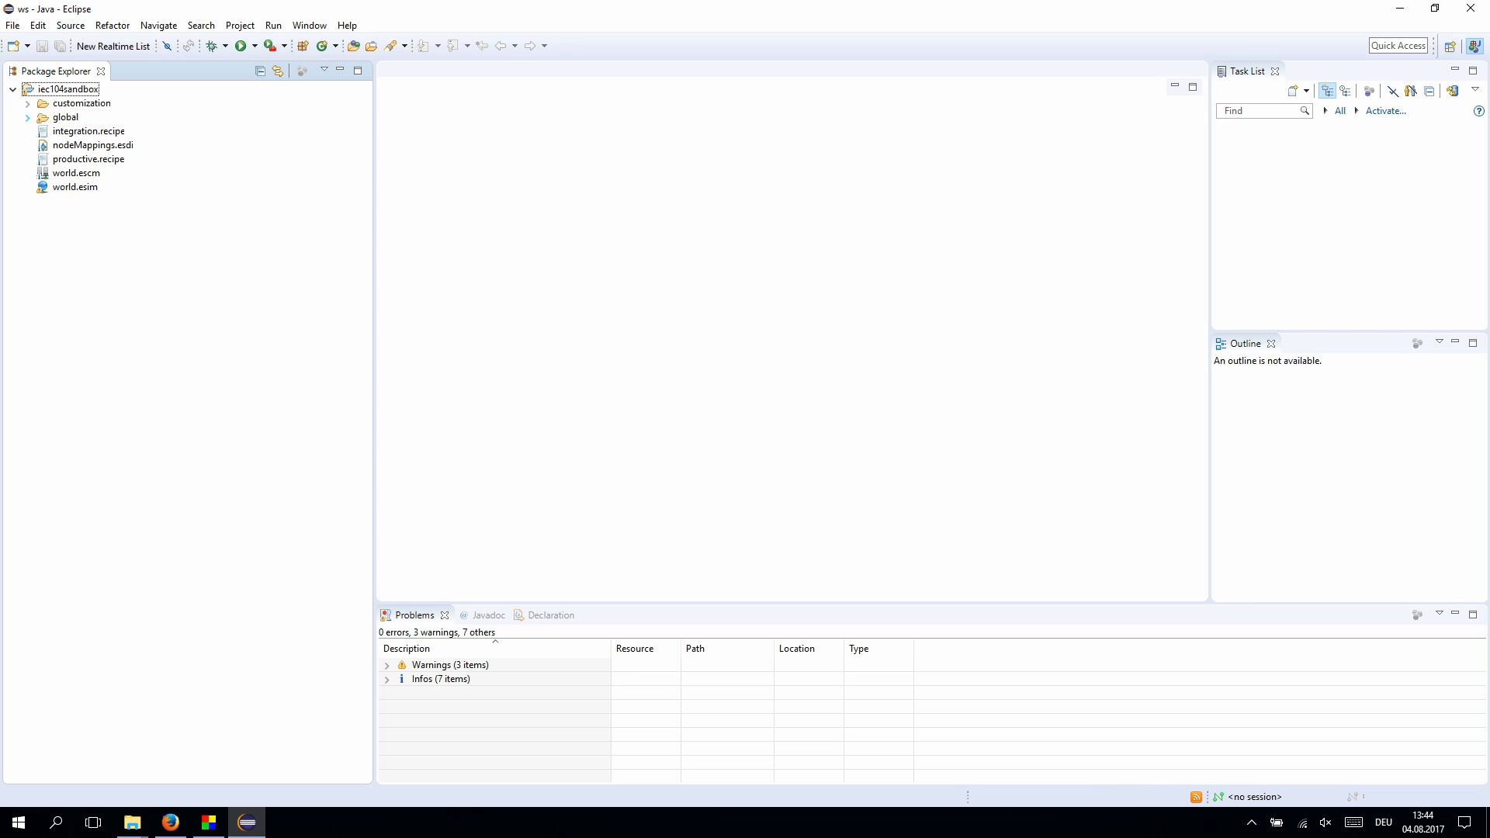
- Run Production on productive.recipe to generate the output folder
right_click(80, 159)
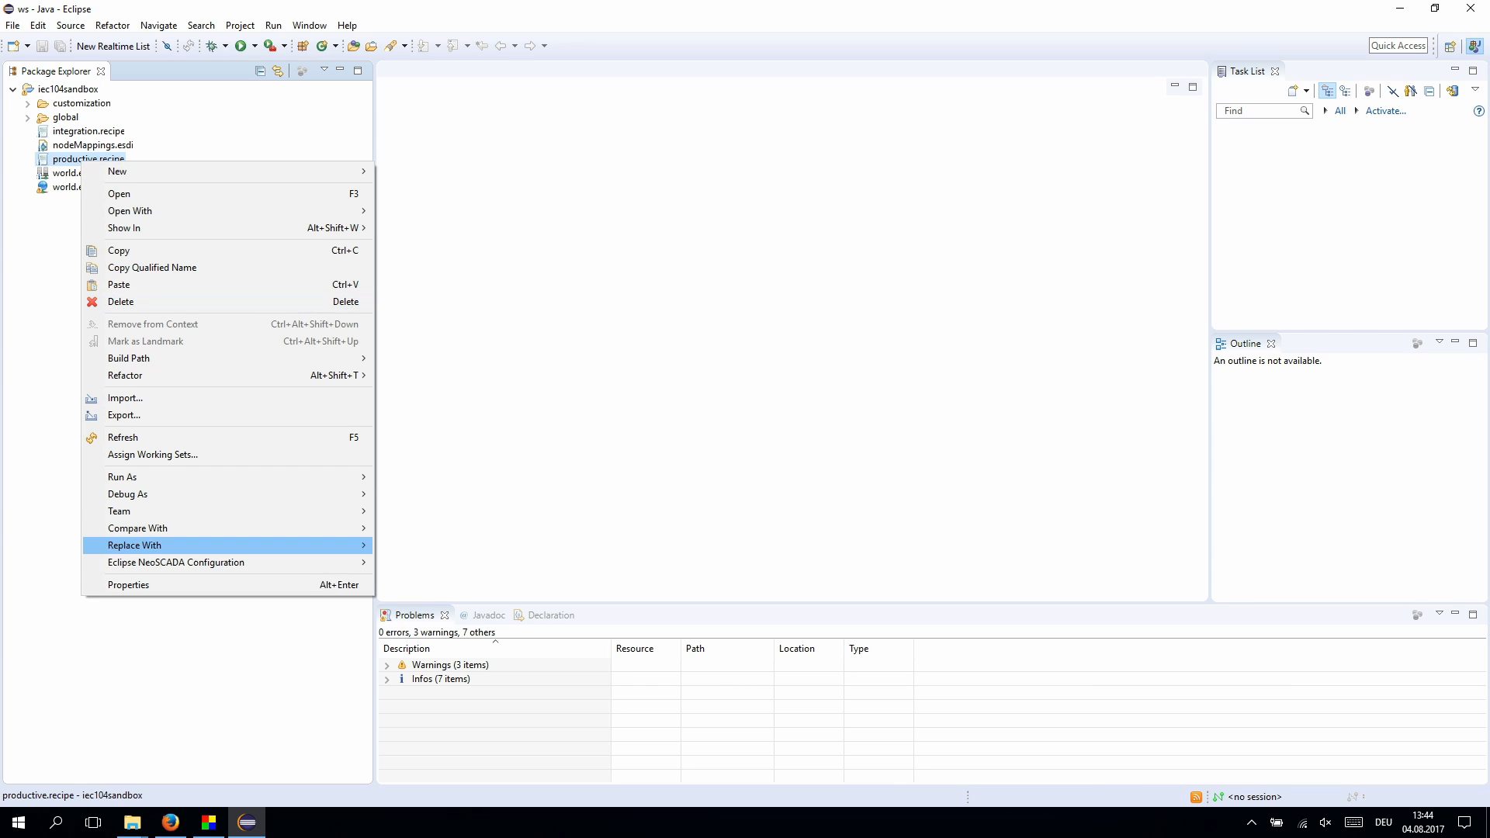
mouse_move(195, 563)
left_click(435, 562)
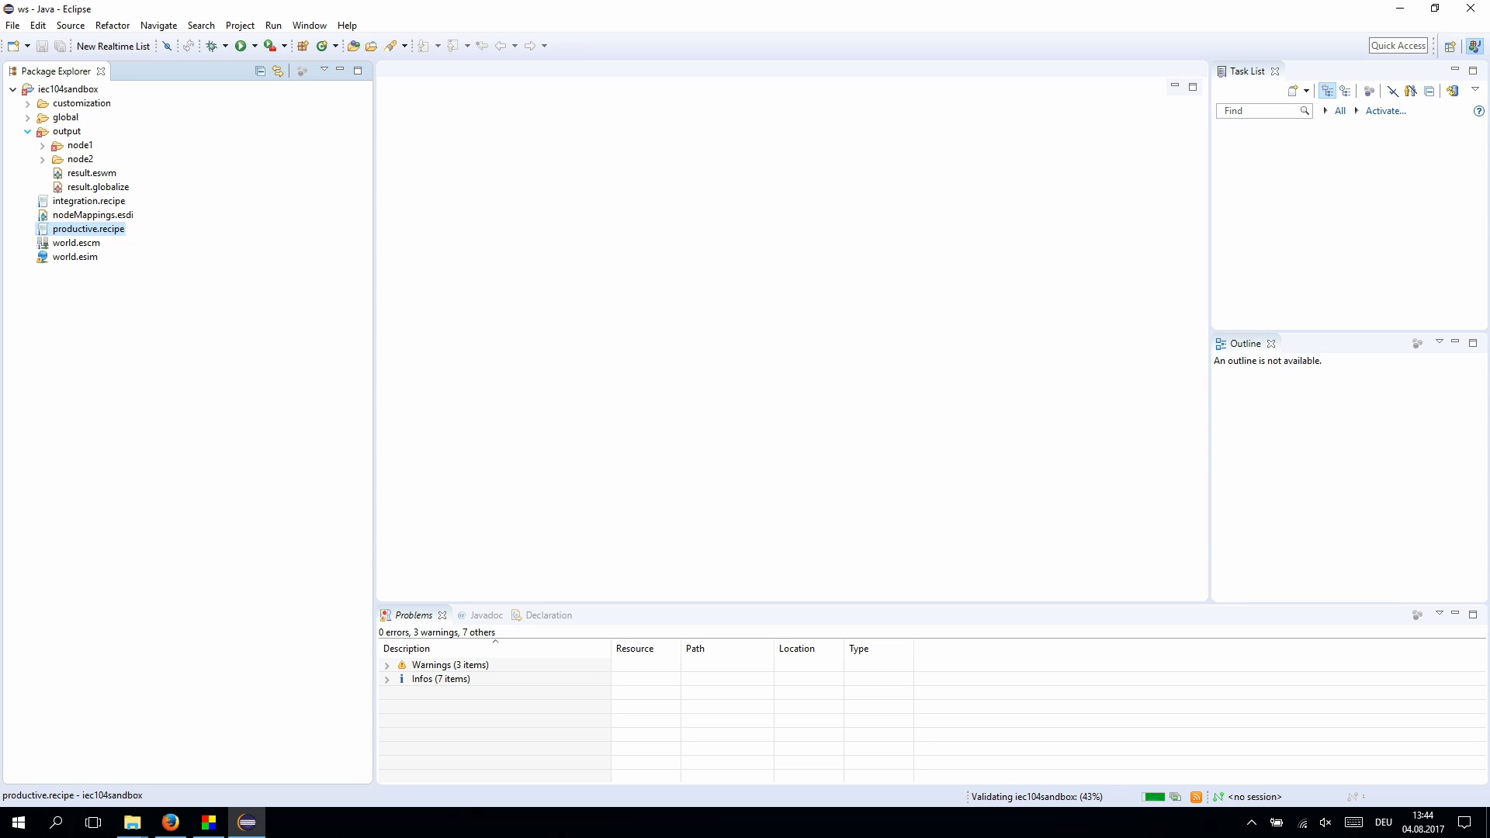
- Open world.escm and world.esim and expand world.esim down to System Node node1
left_click(76, 243)
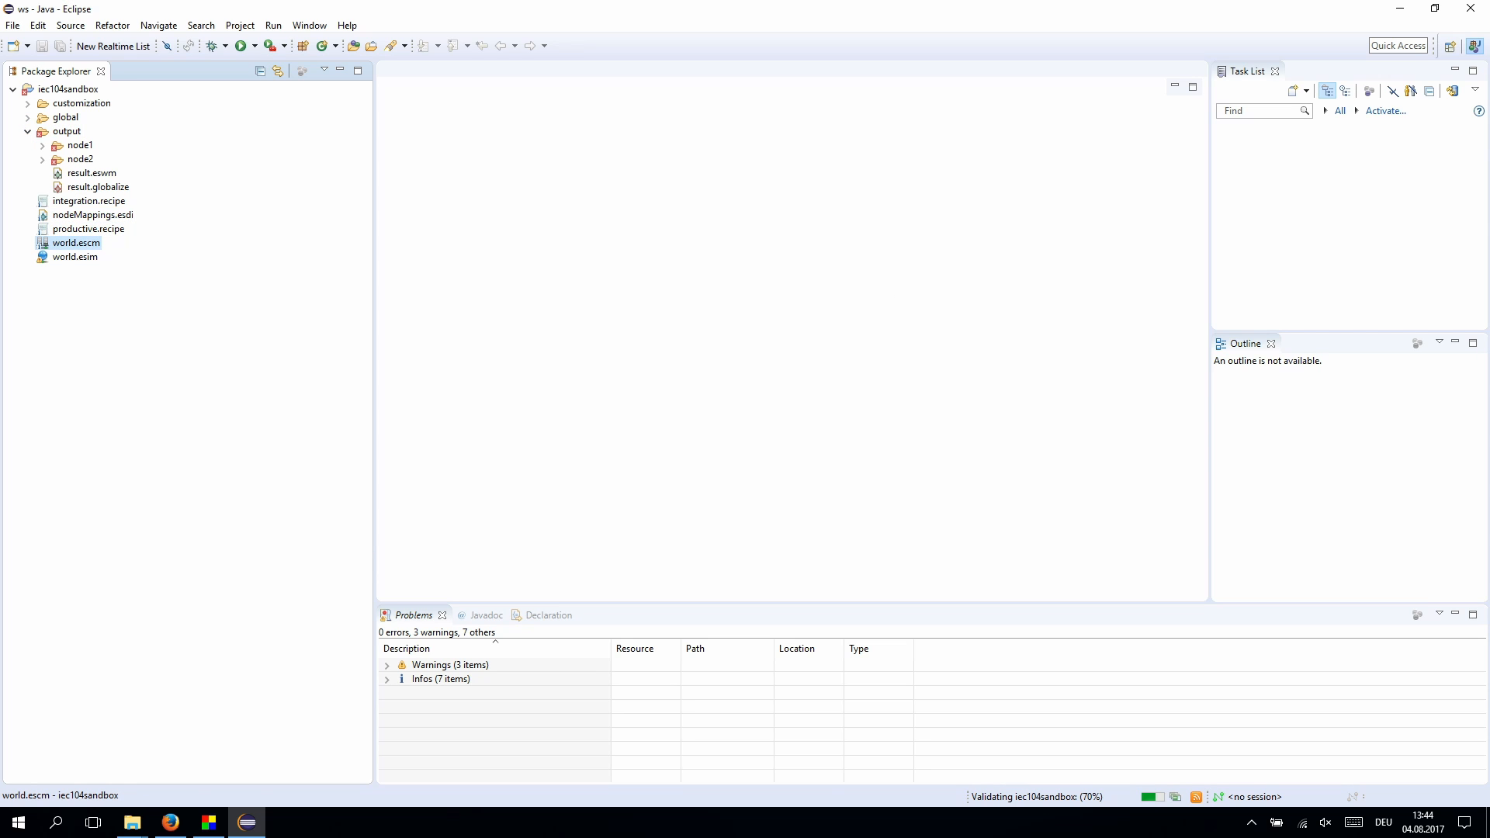
double_click(76, 243)
double_click(75, 257)
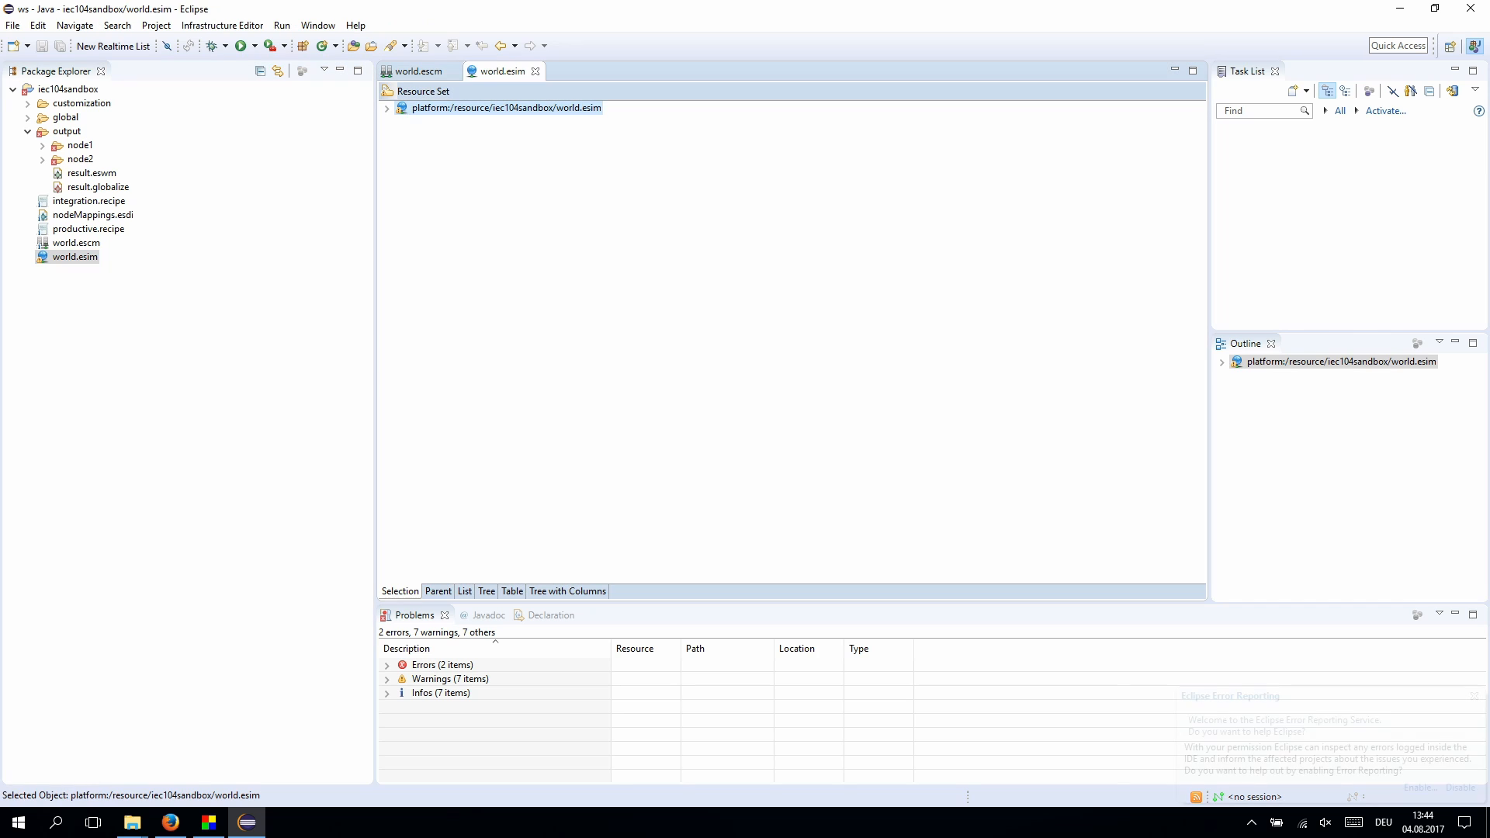
left_click(386, 108)
left_click(401, 122)
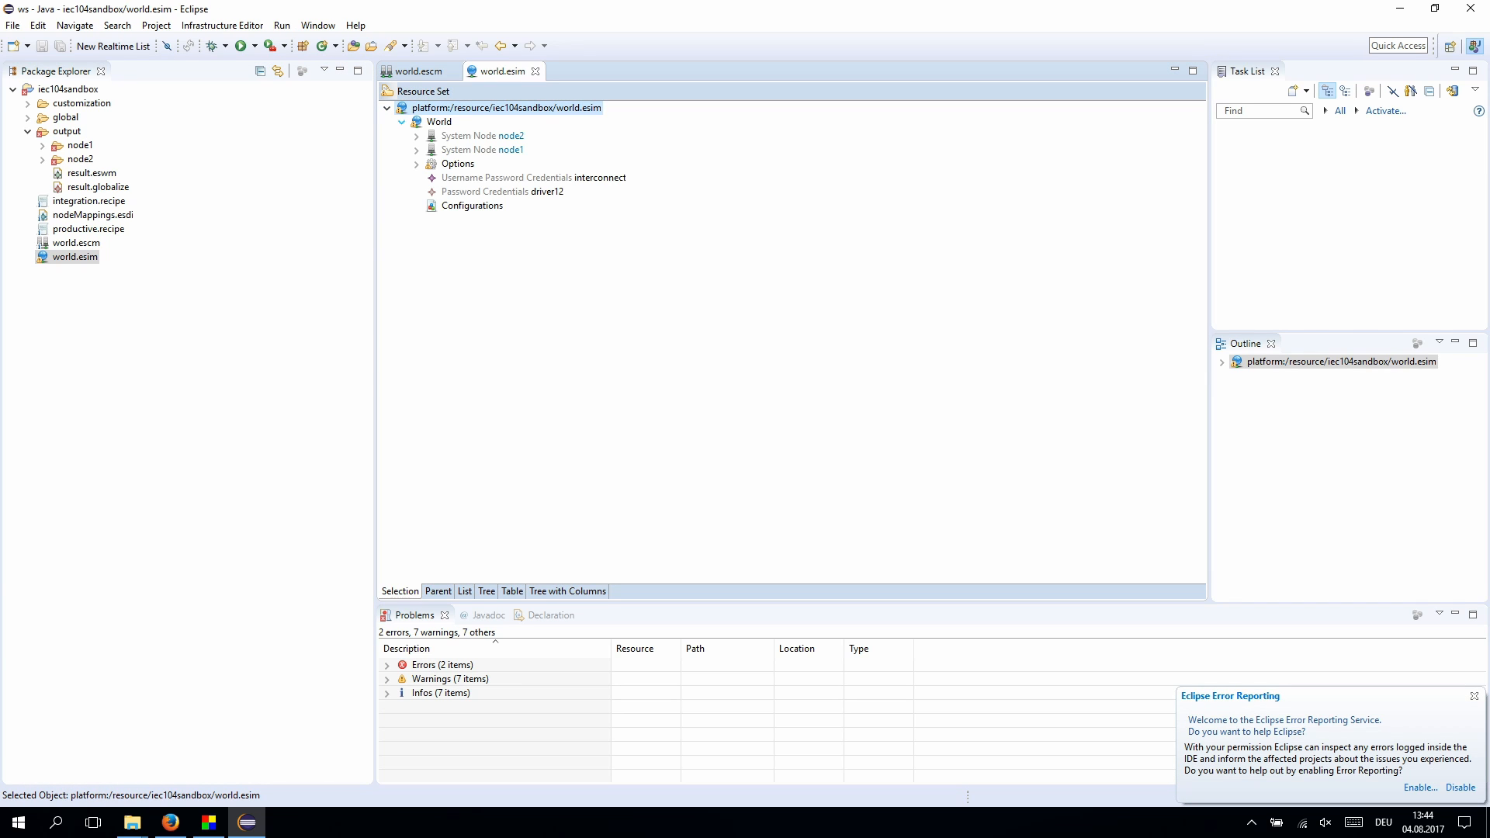
left_click(482, 149)
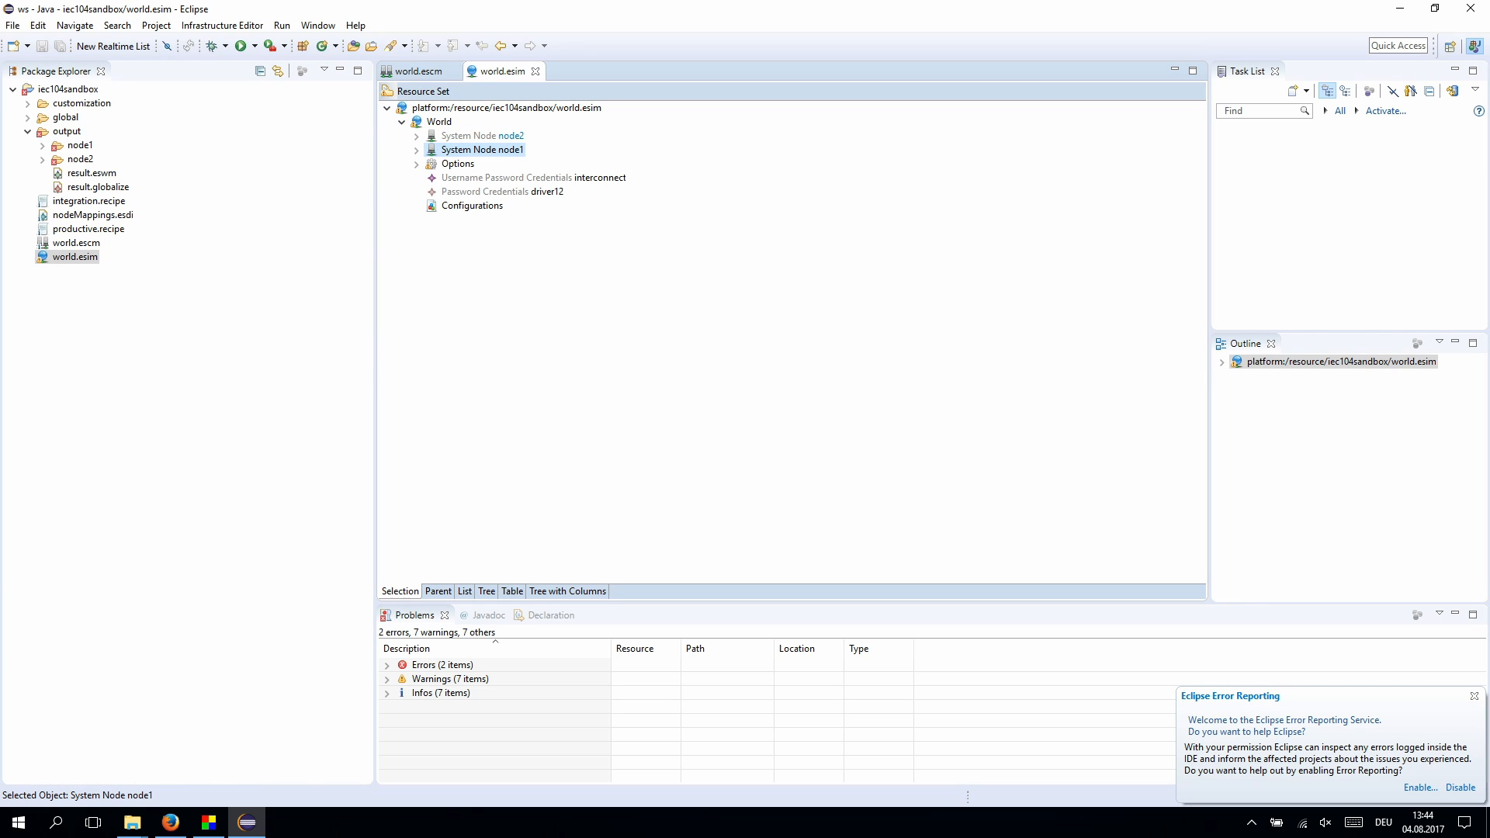
- Expand world.escm's REGION1 > SITE2 > SYS > DRV > EXEC tree, then return to world.esim
left_click(420, 71)
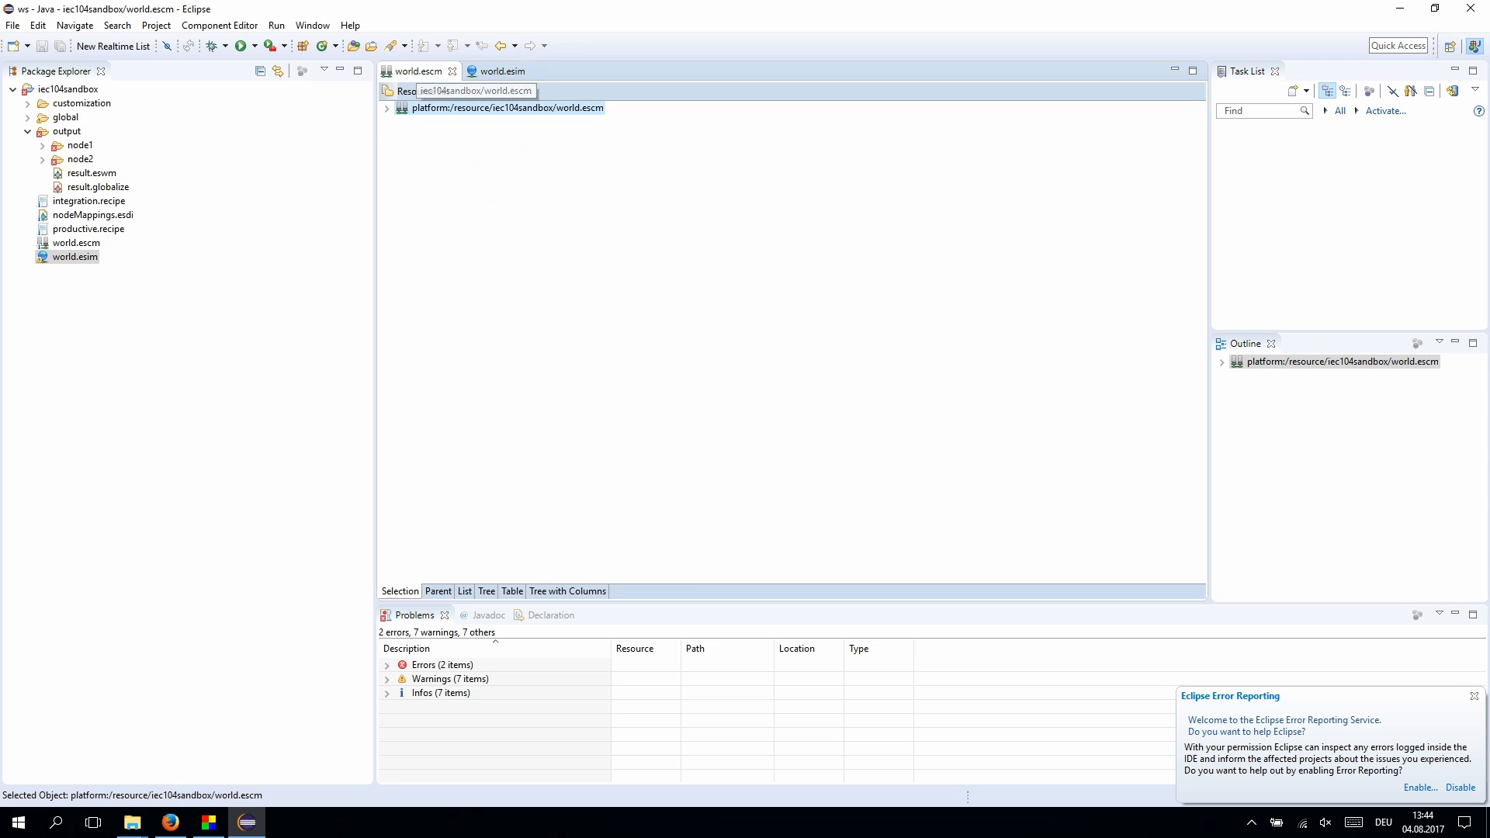
left_click(401, 122)
left_click(416, 136)
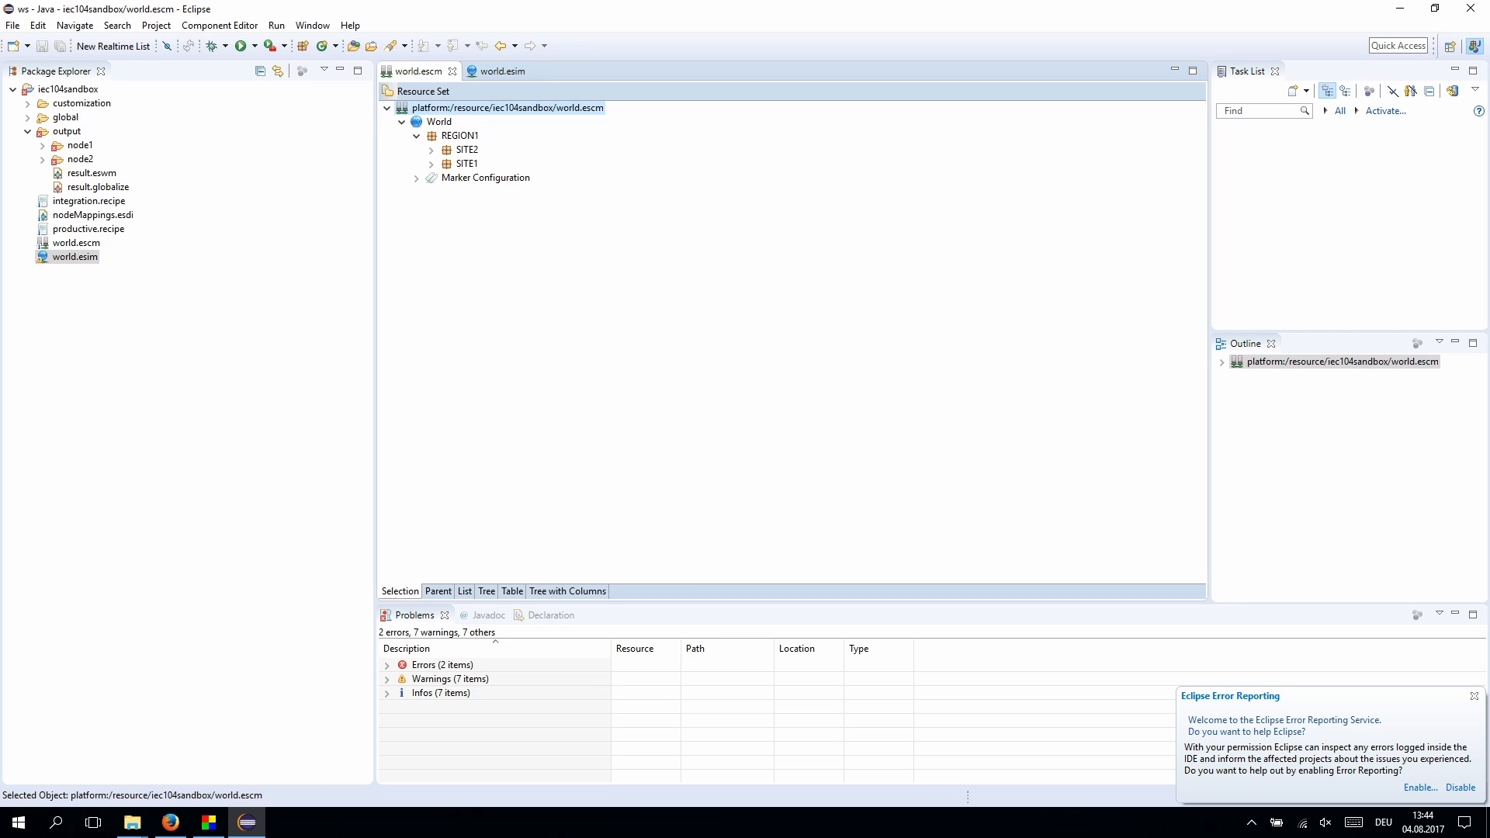
left_click(431, 150)
left_click(445, 164)
left_click(460, 192)
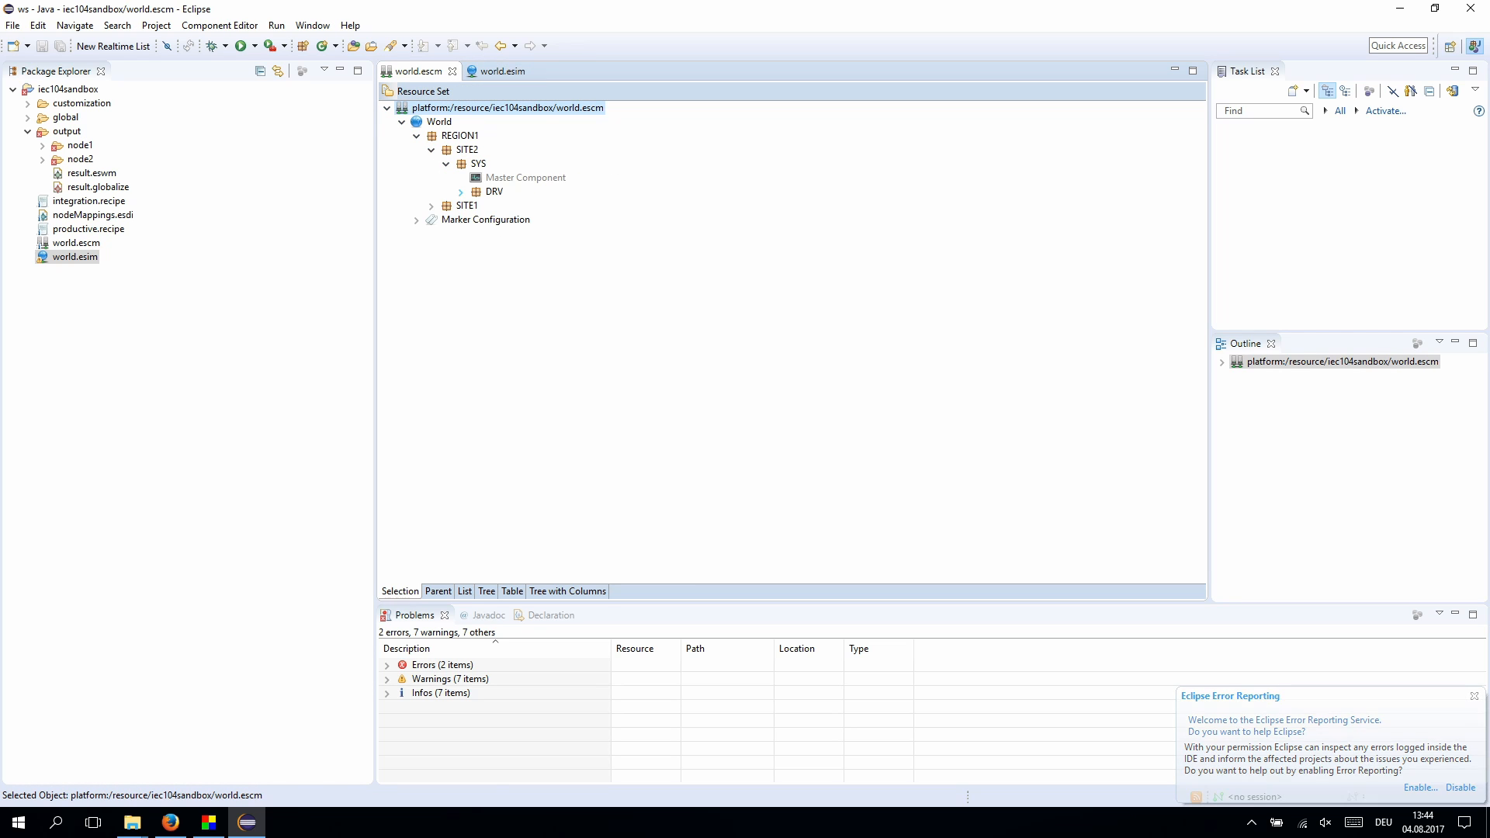
left_click(475, 206)
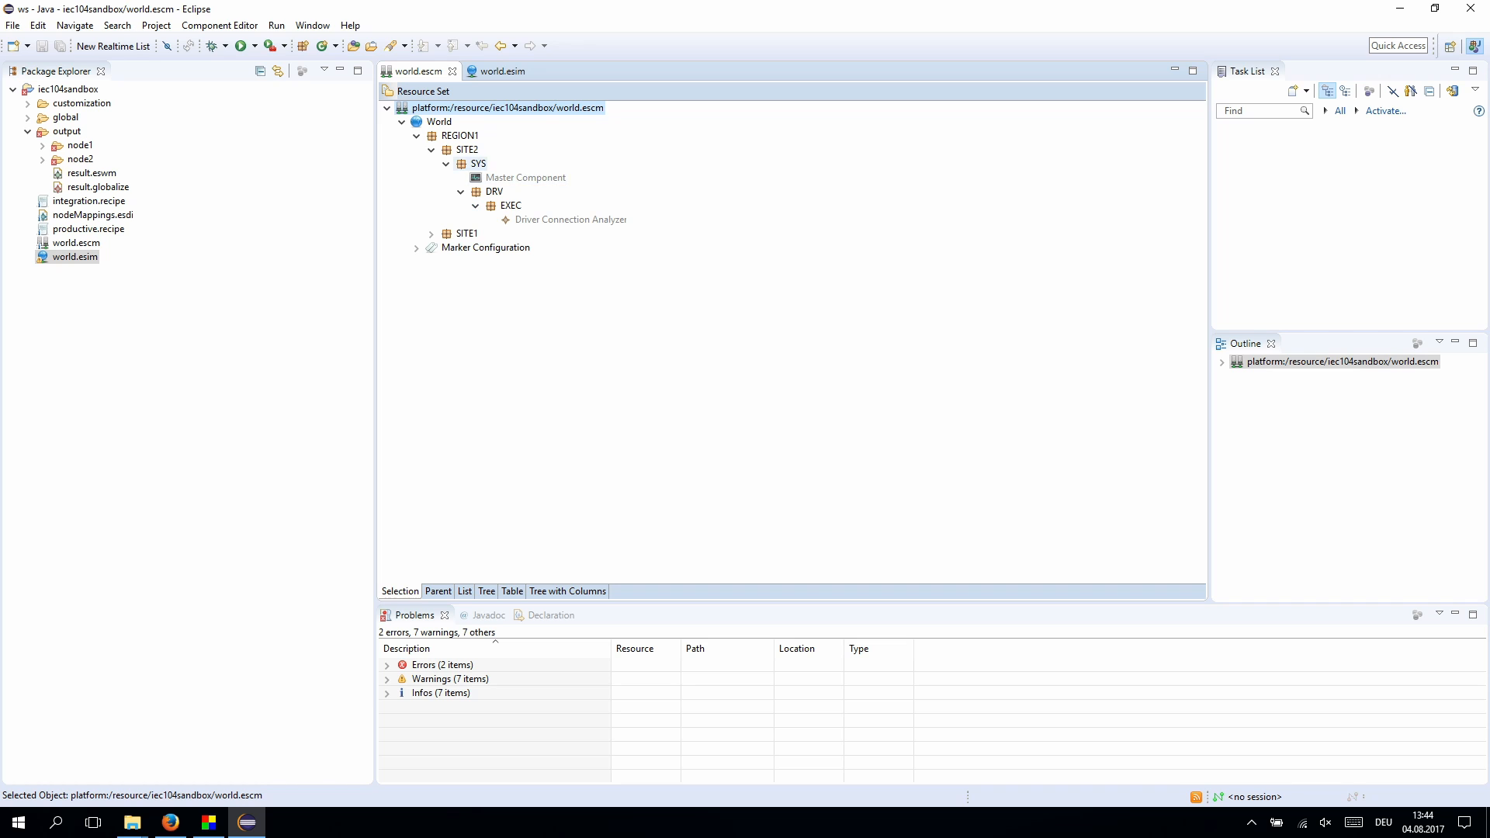
left_click(460, 136)
key("ctrl+Page_Down")
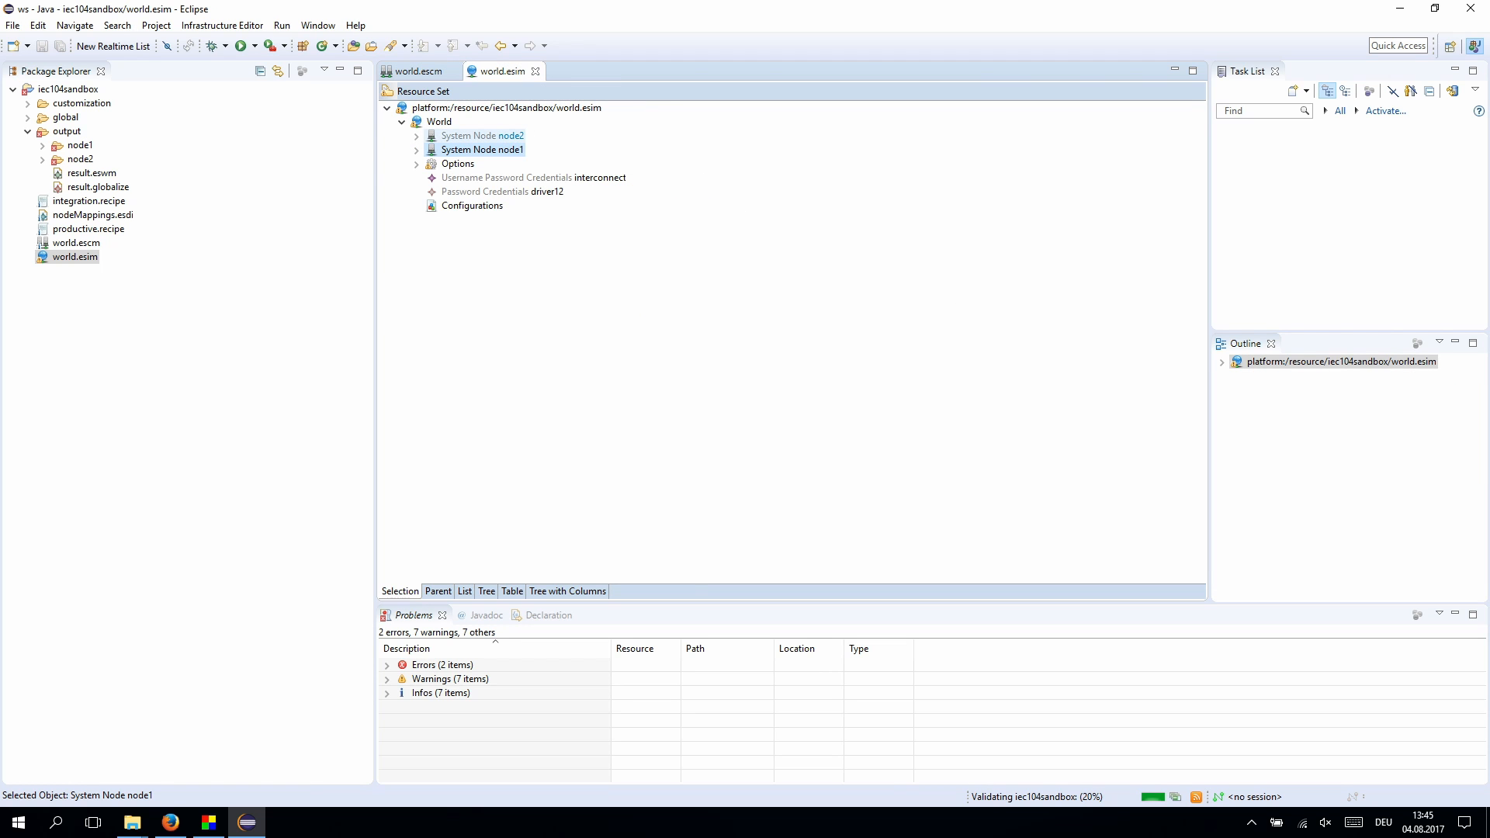
- Delete System Nodes node1 and node2, save world.esim, and close world.escm
key("shift+Up")
key("Delete")
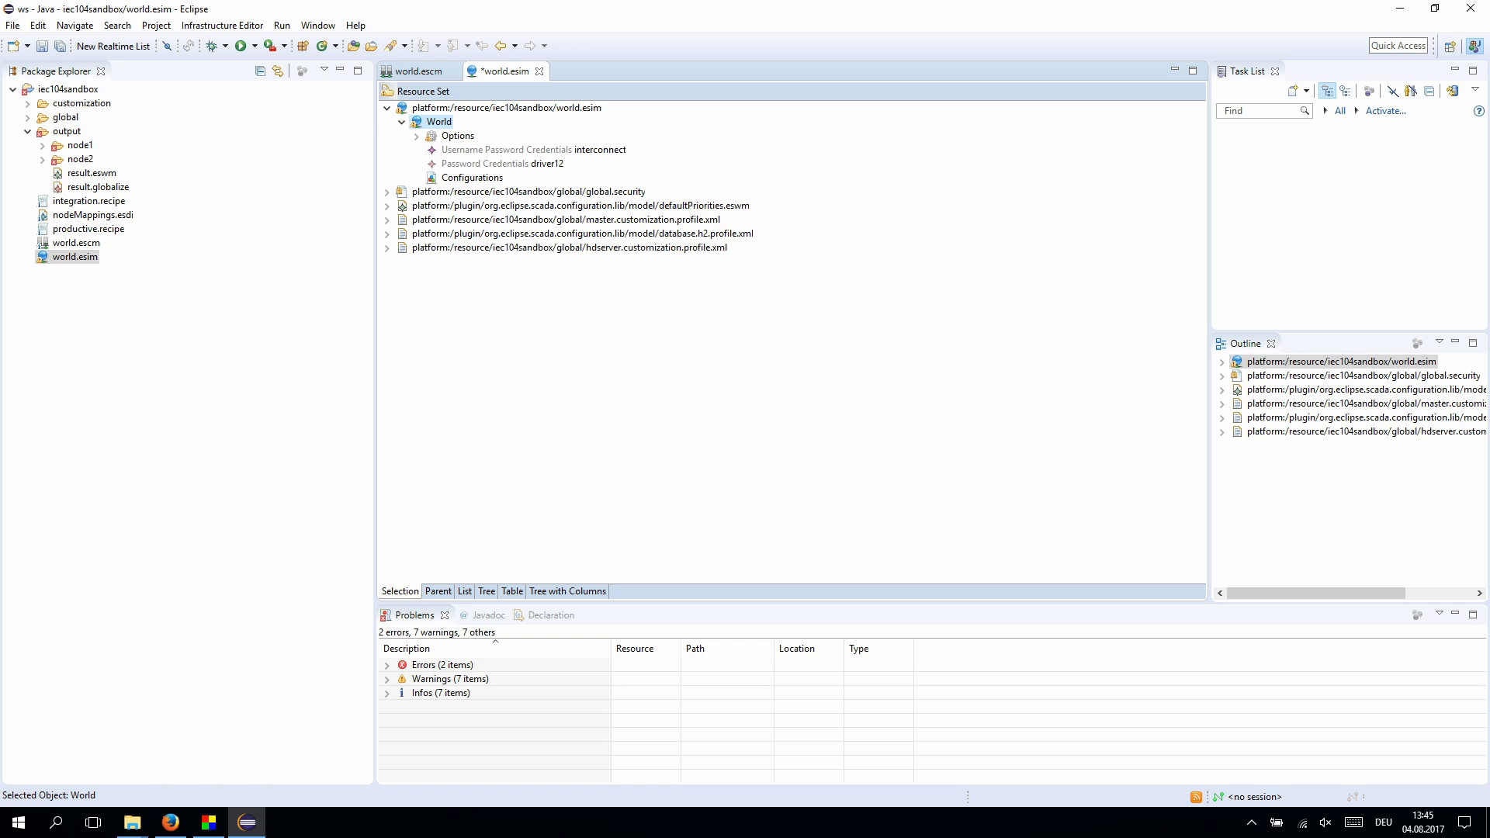
key("ctrl+s")
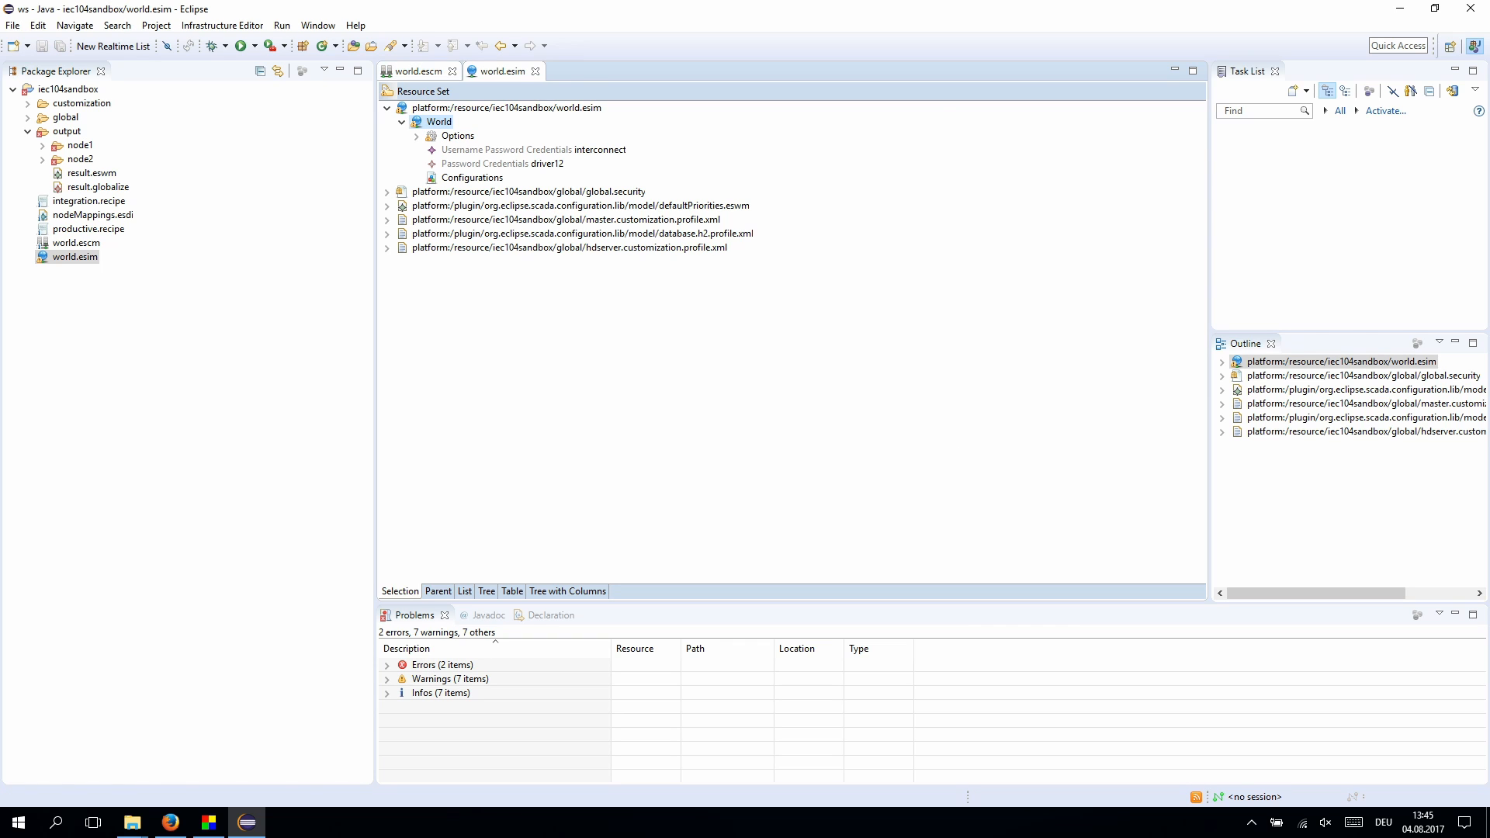
key("ctrl+Page_Up")
key("ctrl+w")
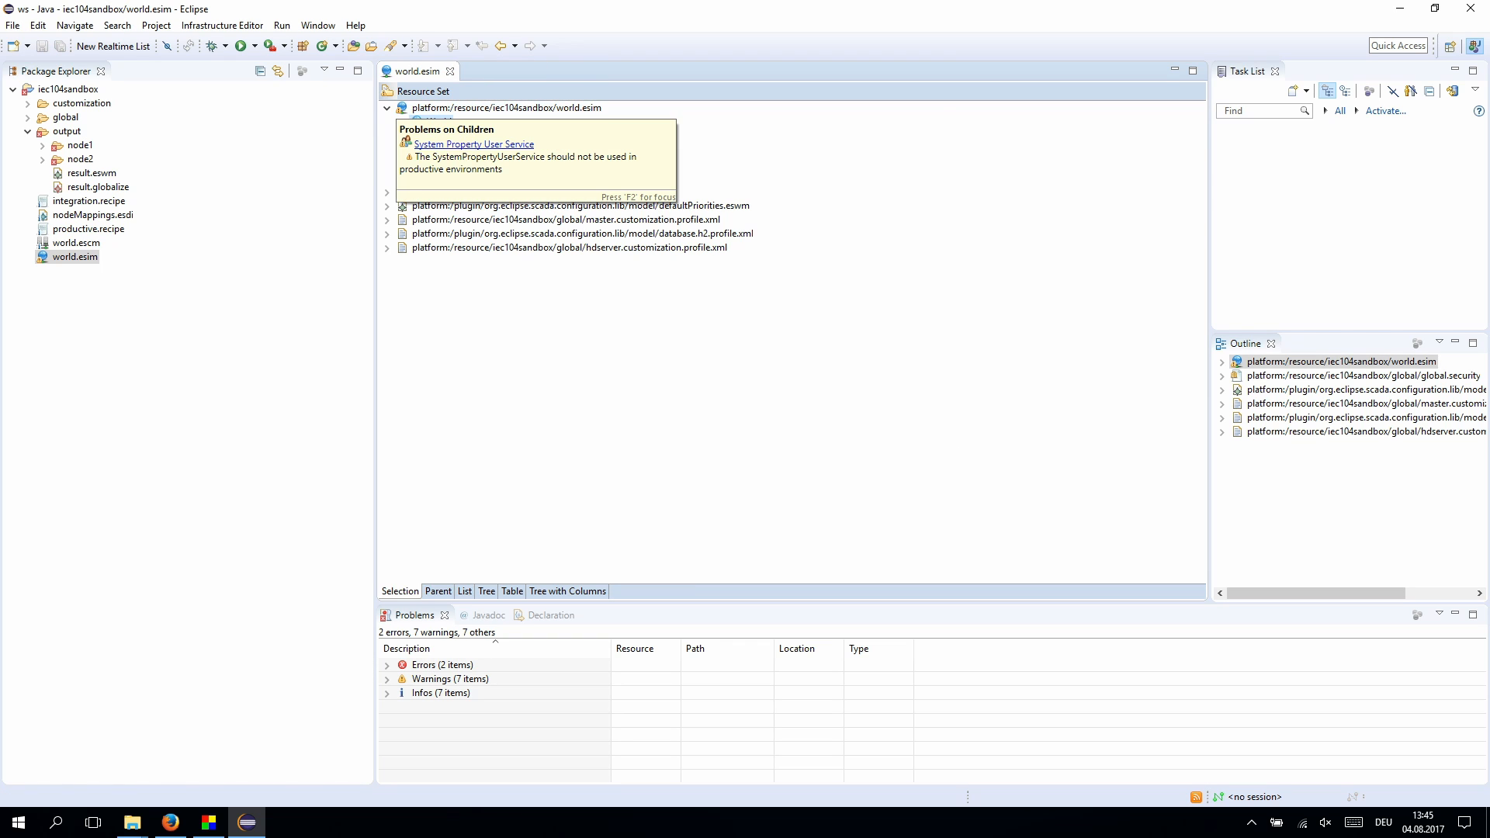
- Add an External Node under World and show its properties
right_click(440, 121)
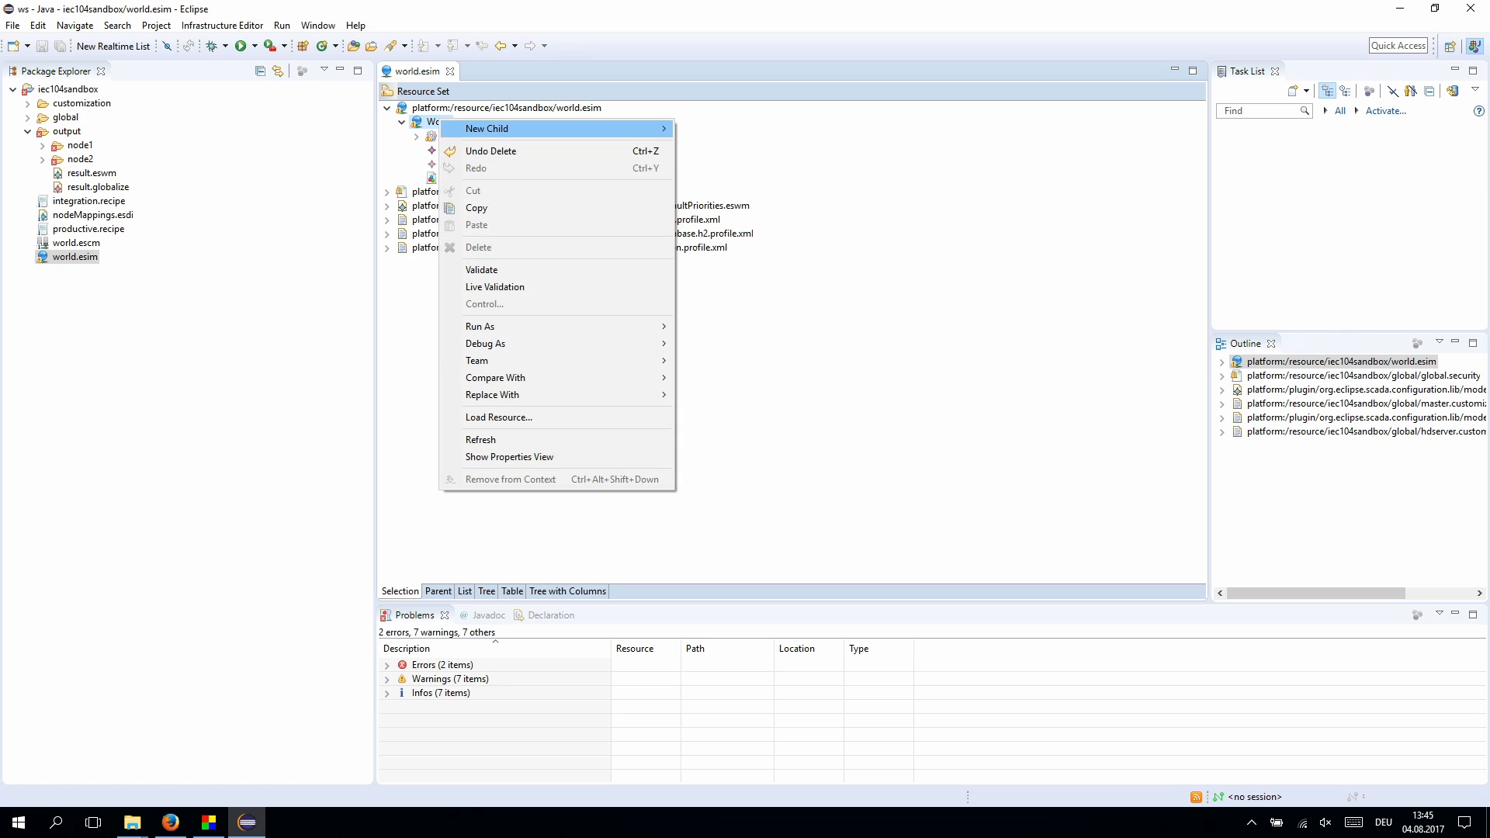
mouse_move(486, 128)
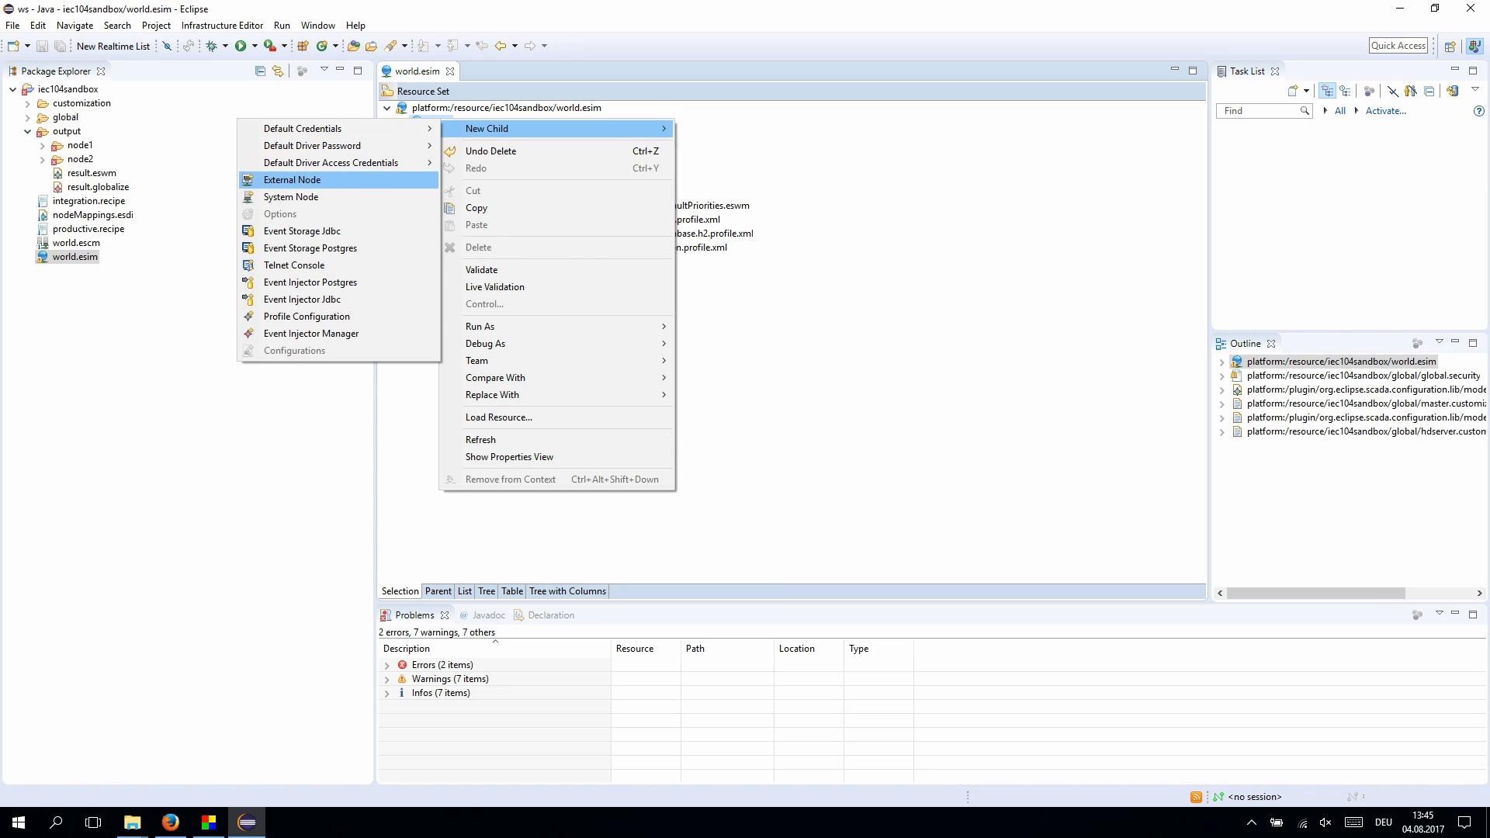
left_click(292, 179)
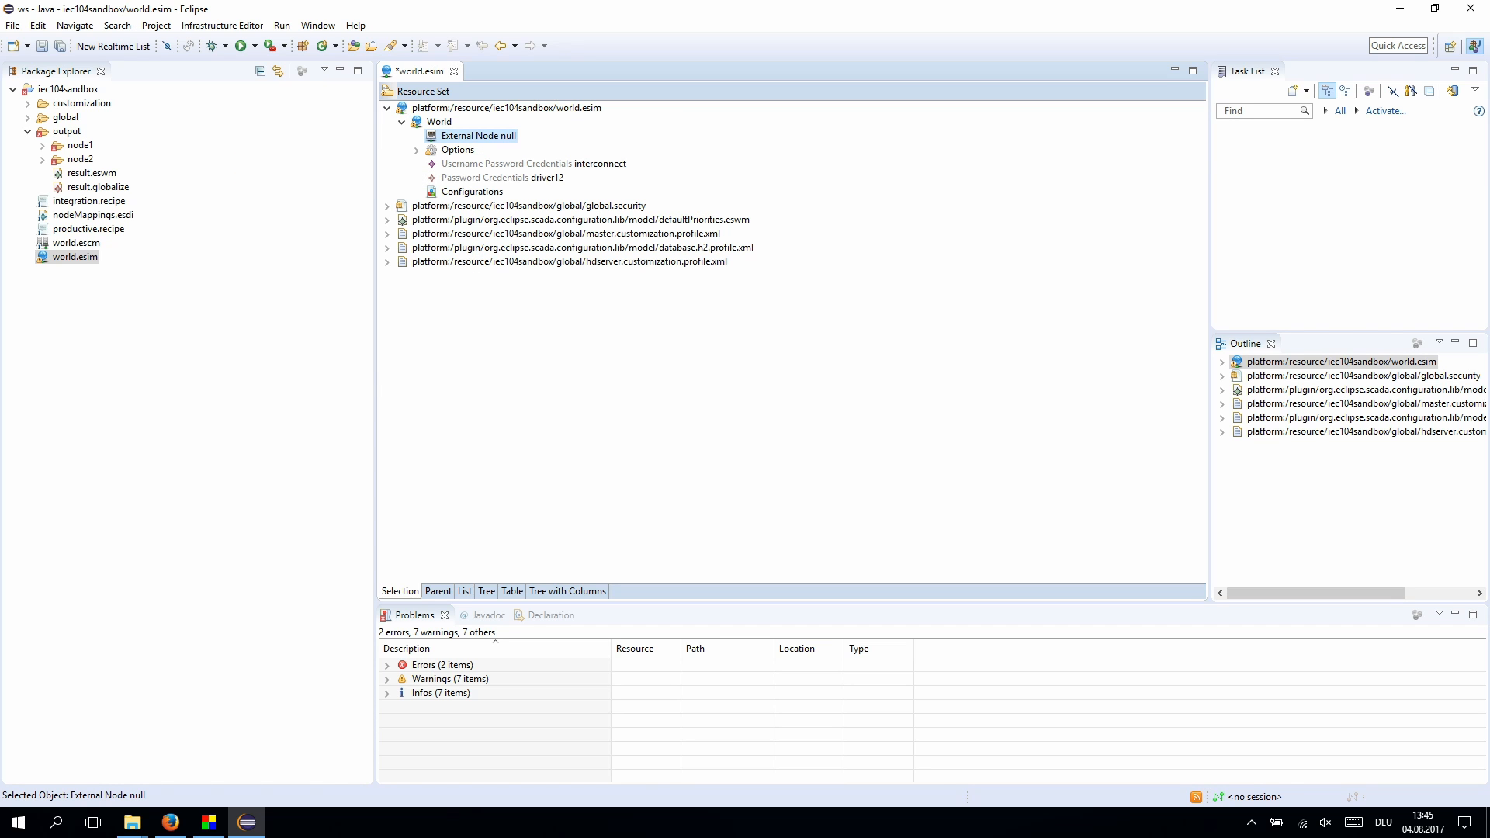
right_click(480, 134)
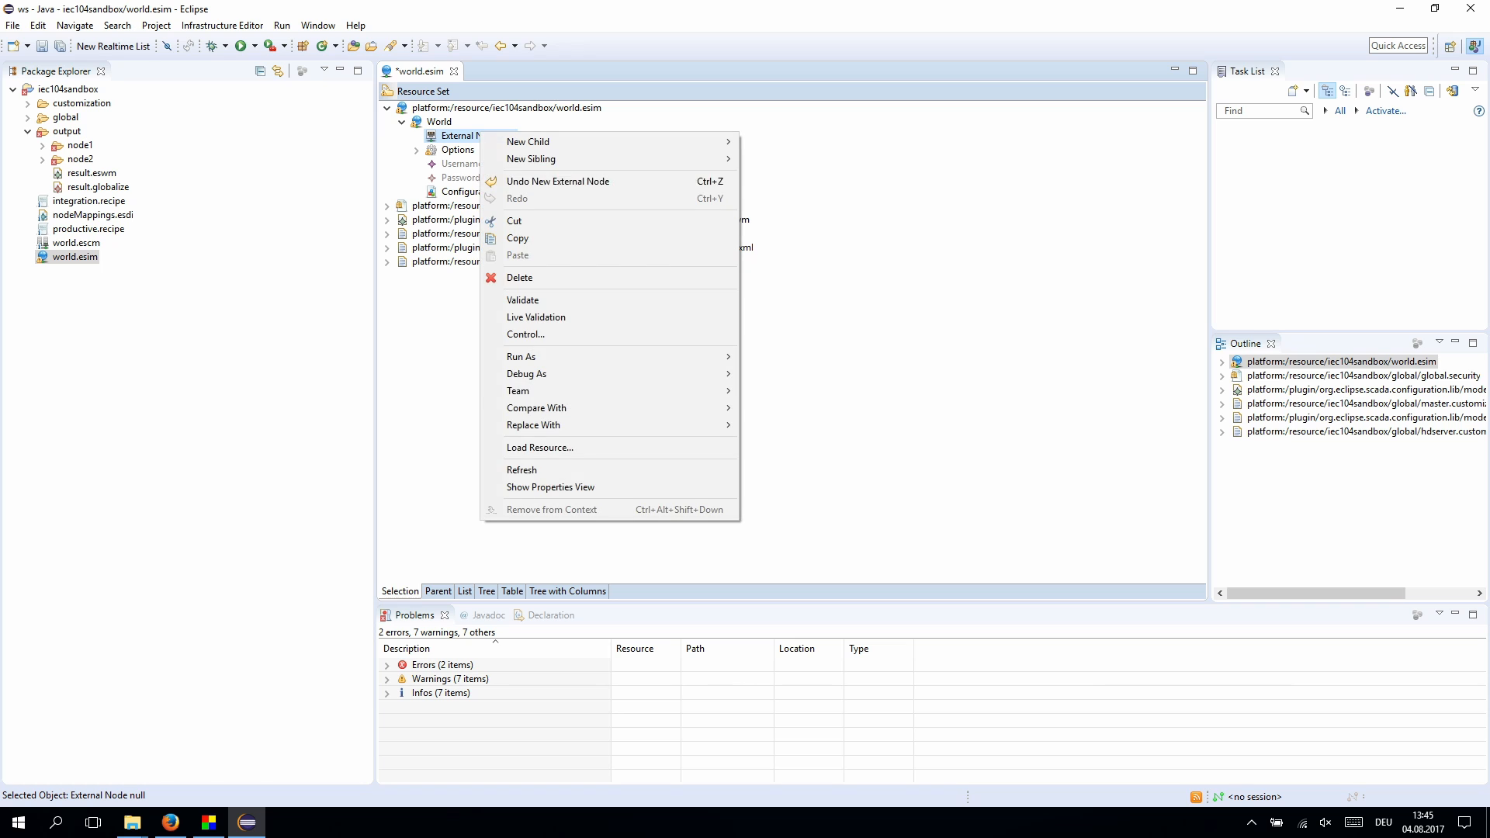
left_click(550, 487)
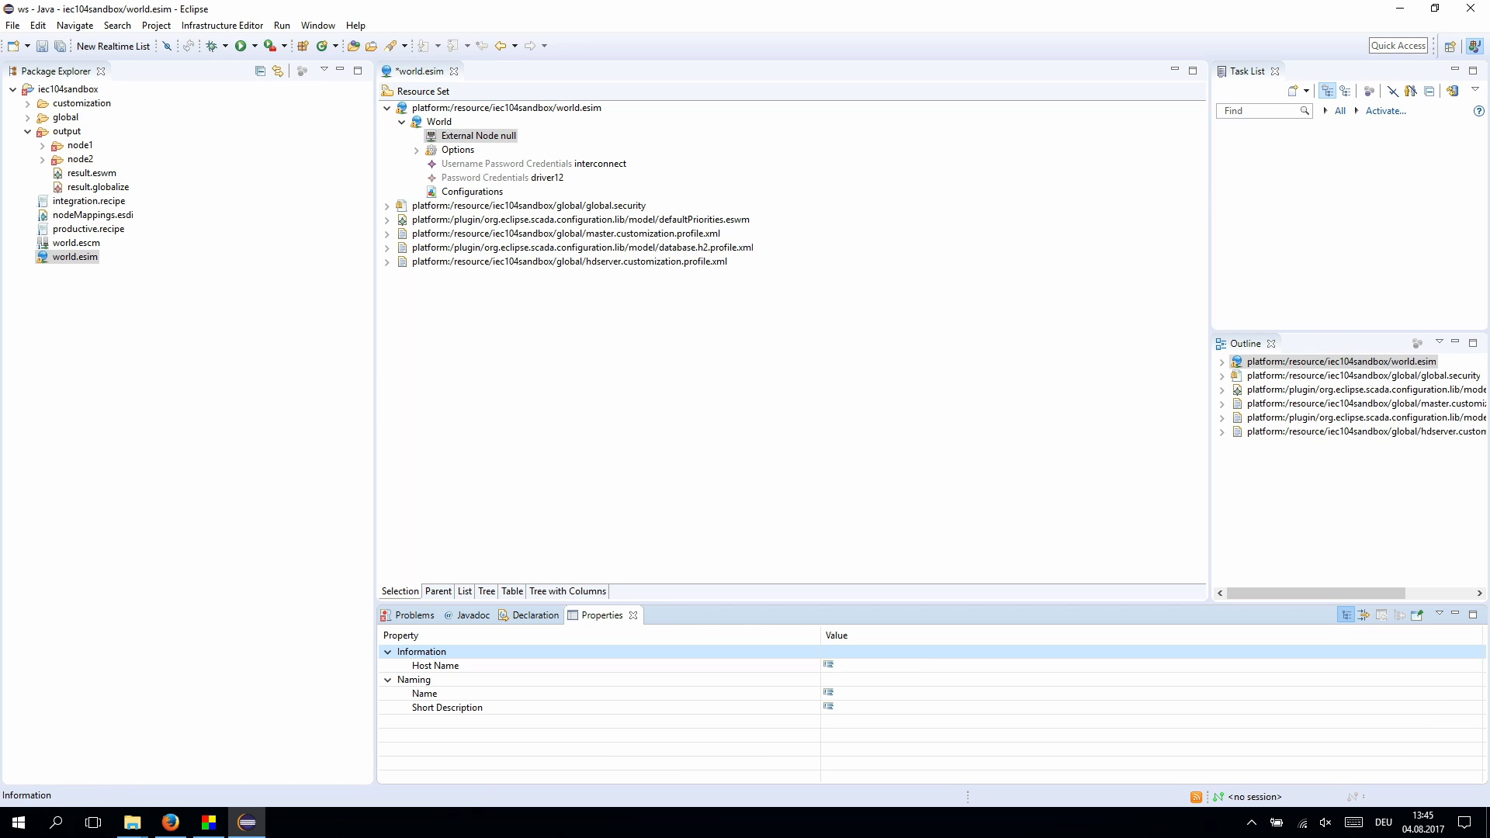
- Name the external node iec-104-device with host name 127.0.0.1
left_click(854, 693)
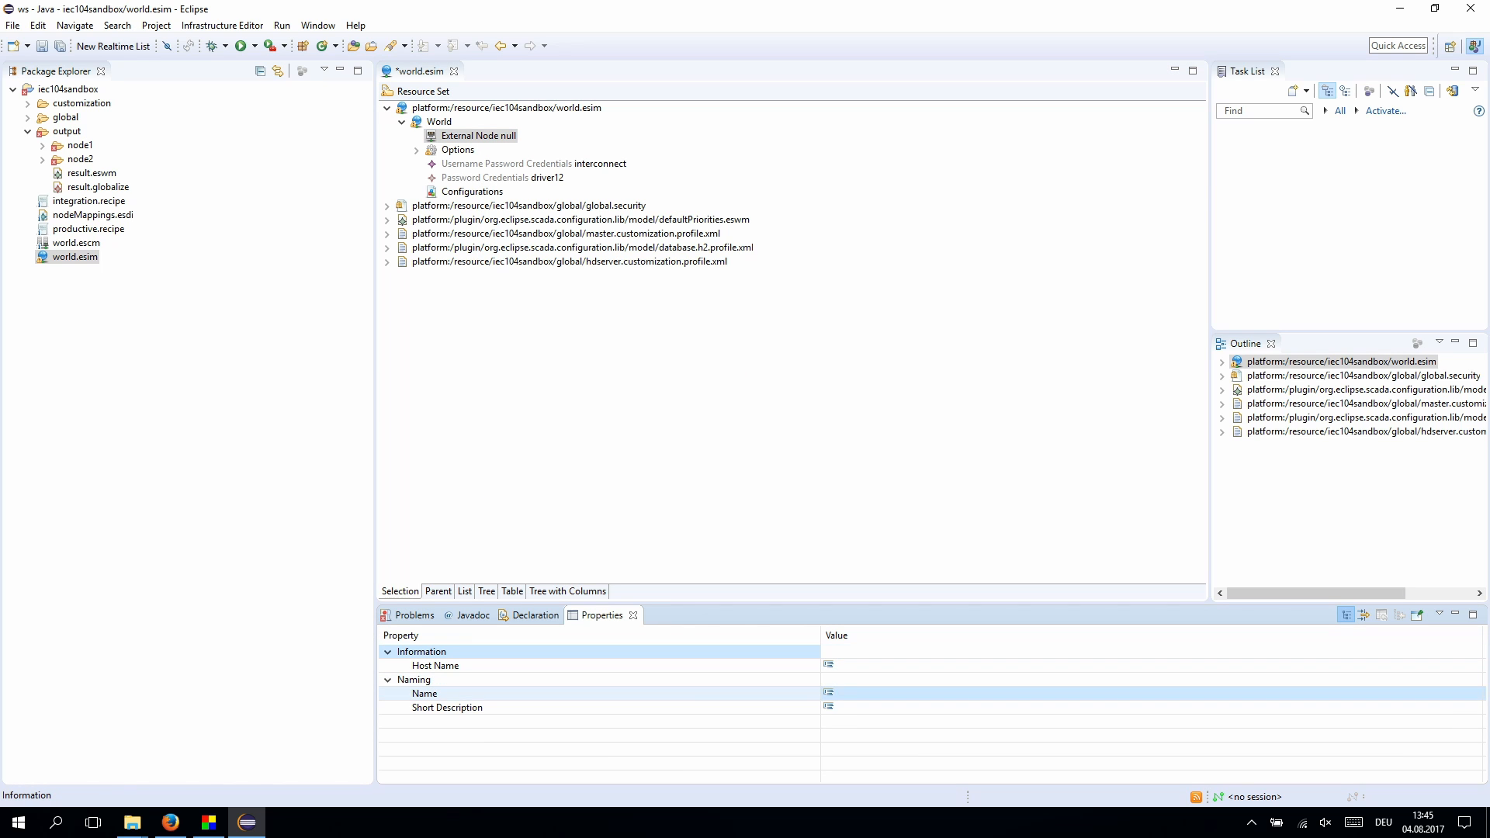
type("iec")
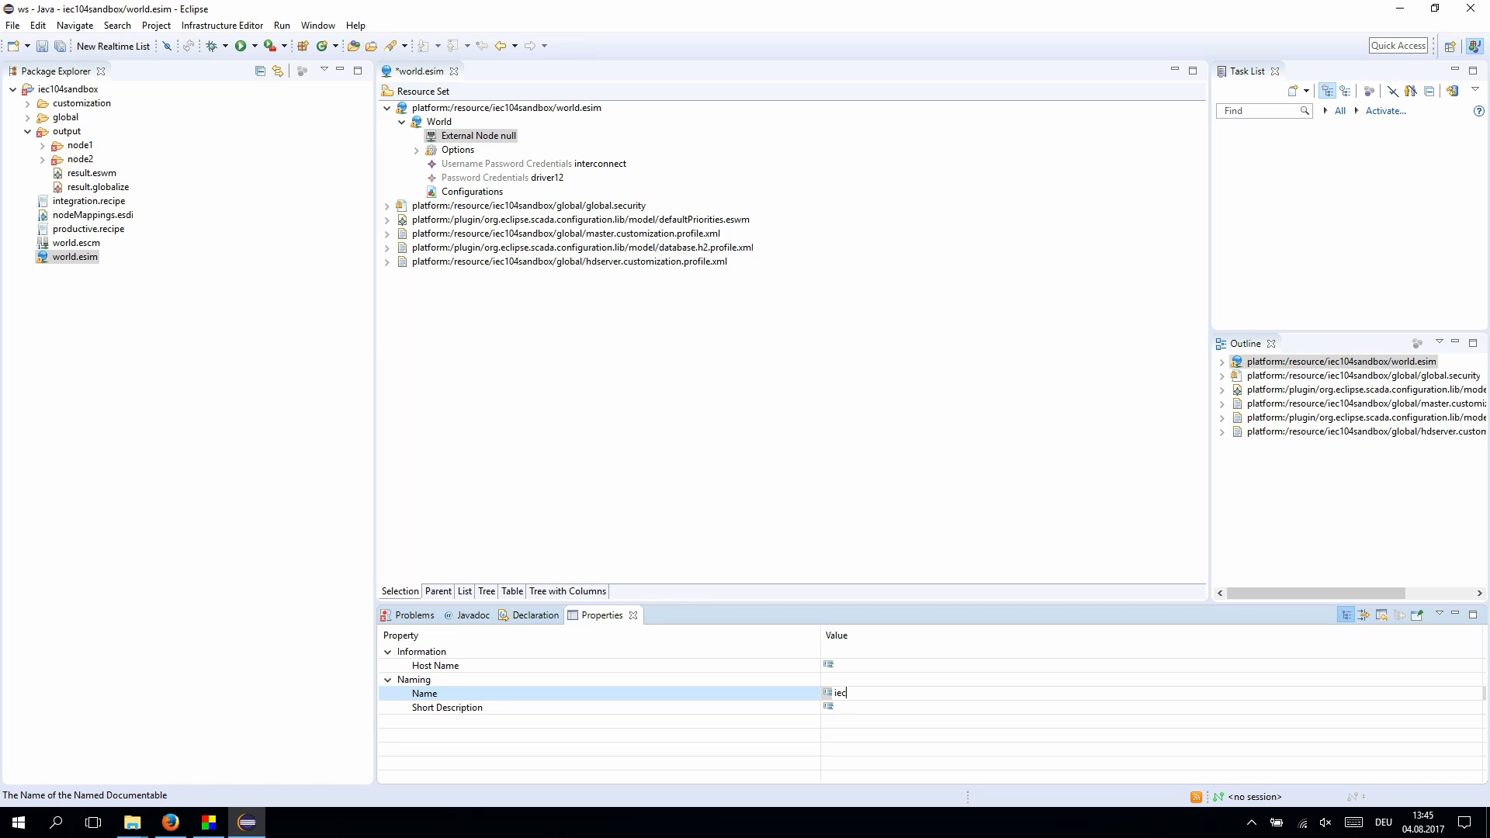
type("104-driver")
key("BackSpace")
key("BackSpace")
key("BackSpace")
key("BackSpace")
key("BackSpace")
key("BackSpace")
key("BackSpace")
key("BackSpace")
type("iec-104-device")
key("Return")
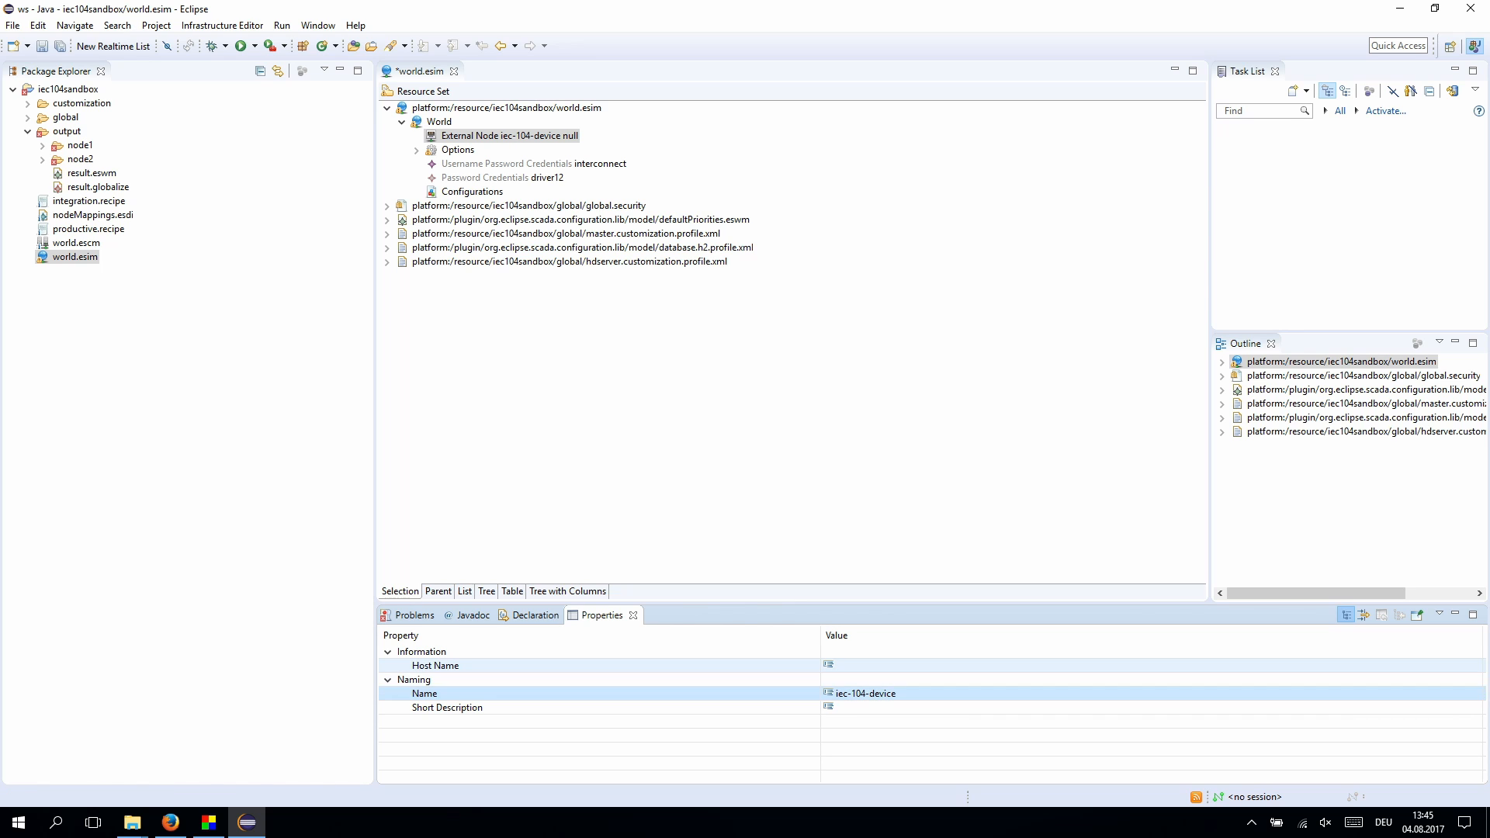
left_click(869, 666)
type("127.0.0.1")
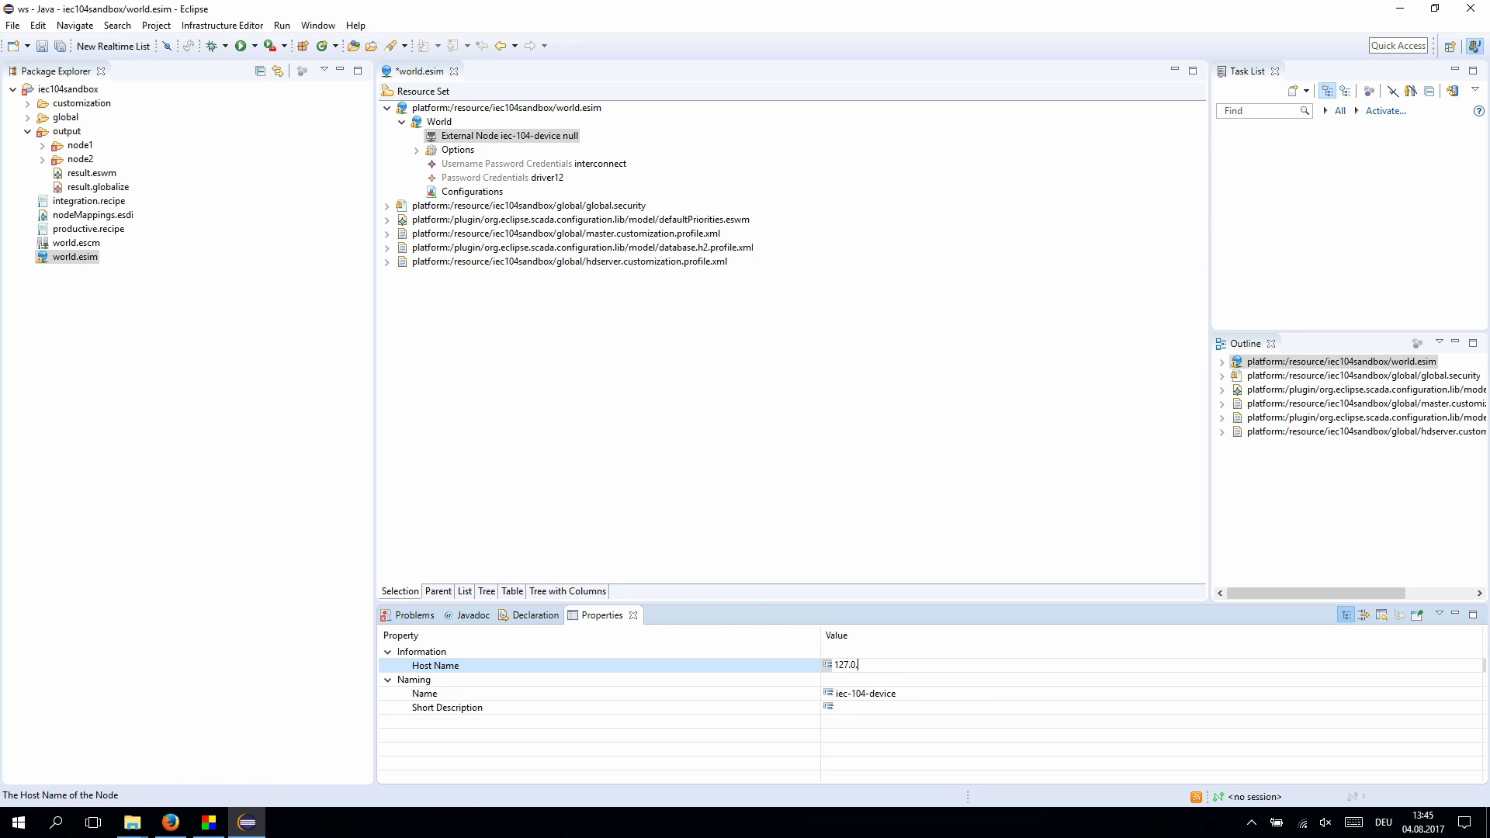
key("Return")
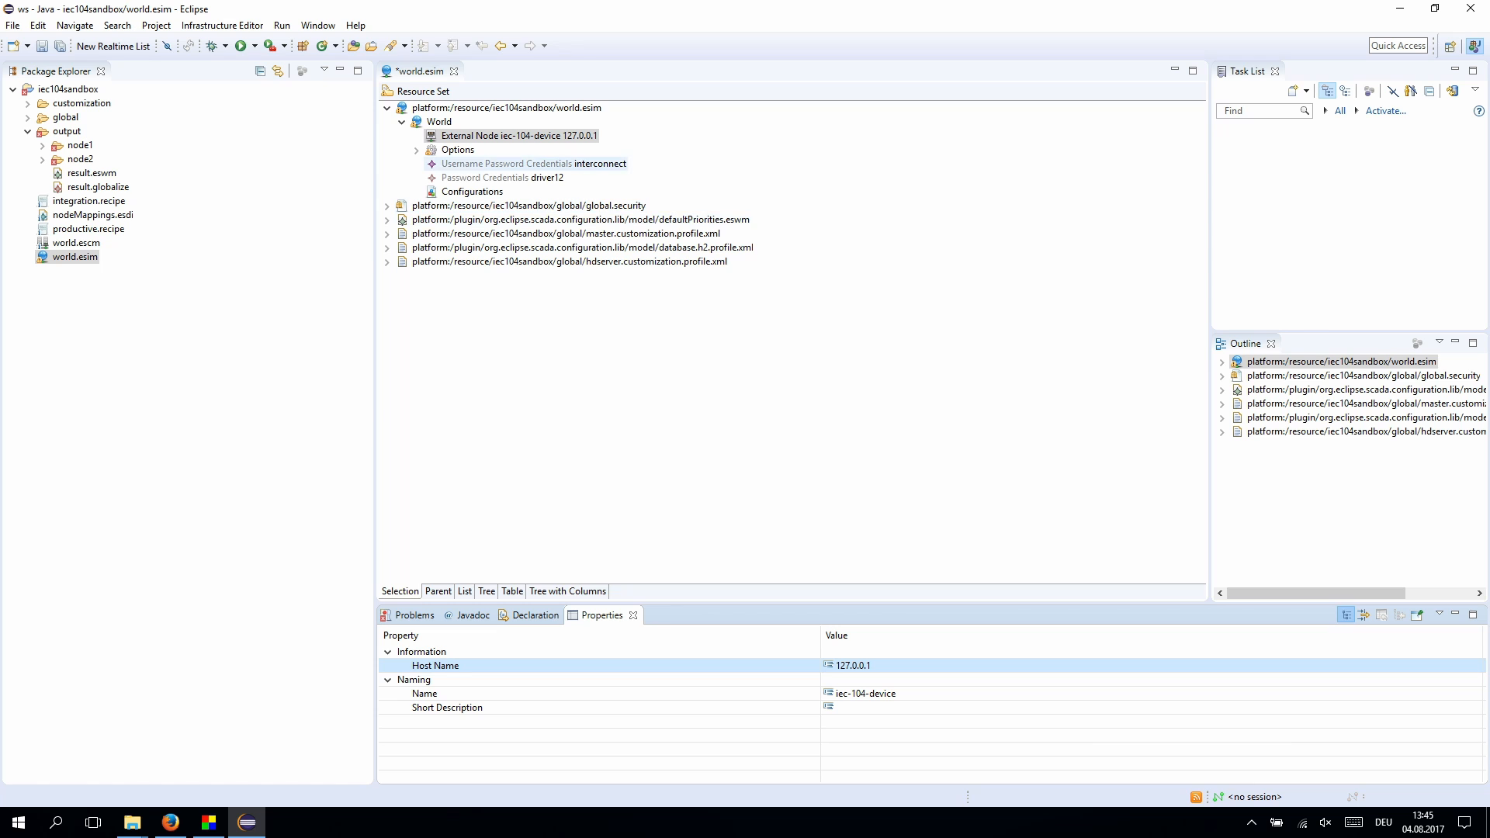
- Add an IEC 60870-5-104 Device named iec104-device under the iec-104-device node and save world.esim
right_click(567, 136)
mouse_move(615, 145)
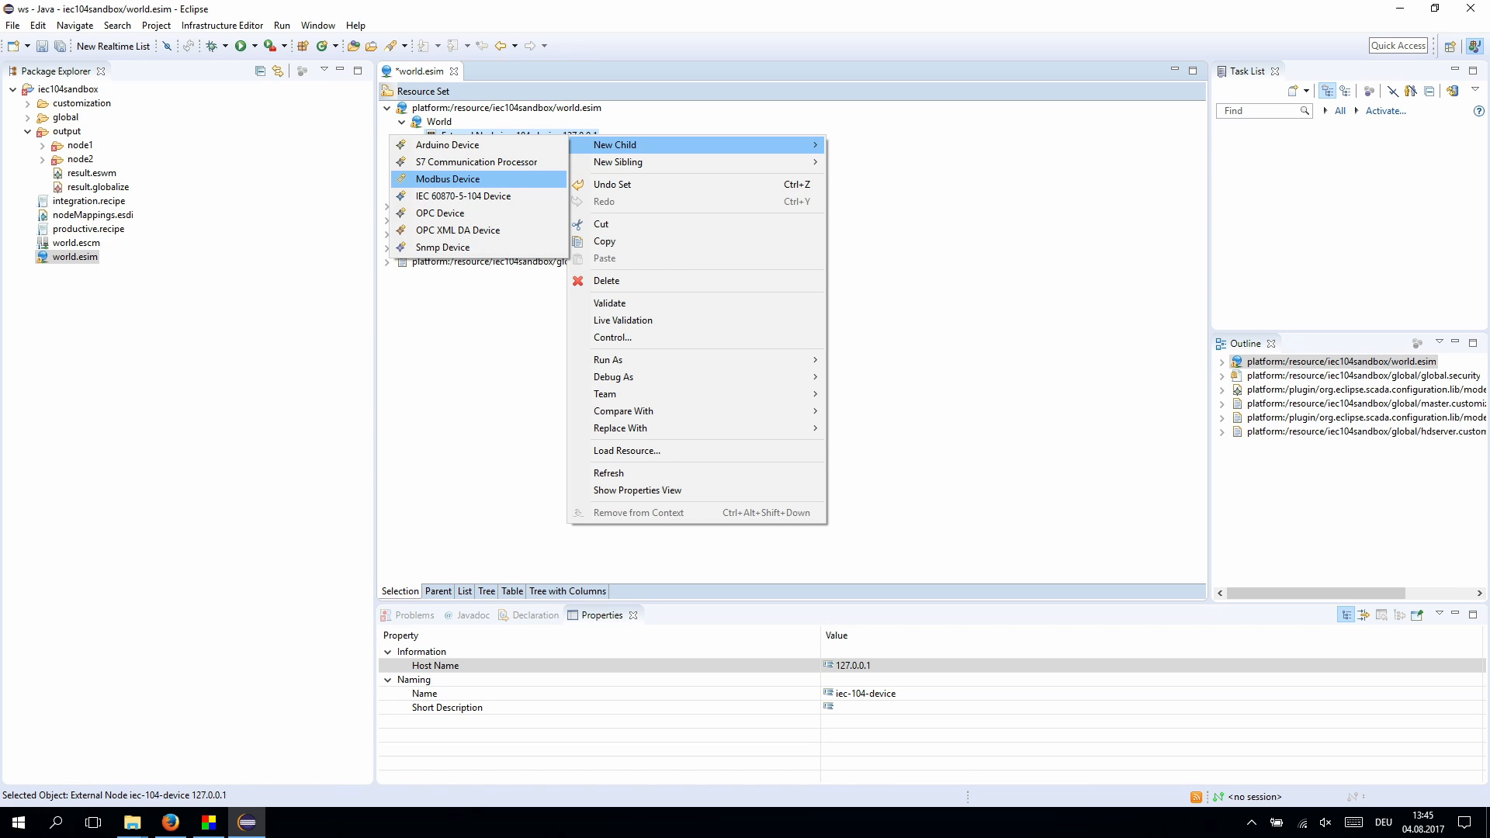
key("Down")
key("Return")
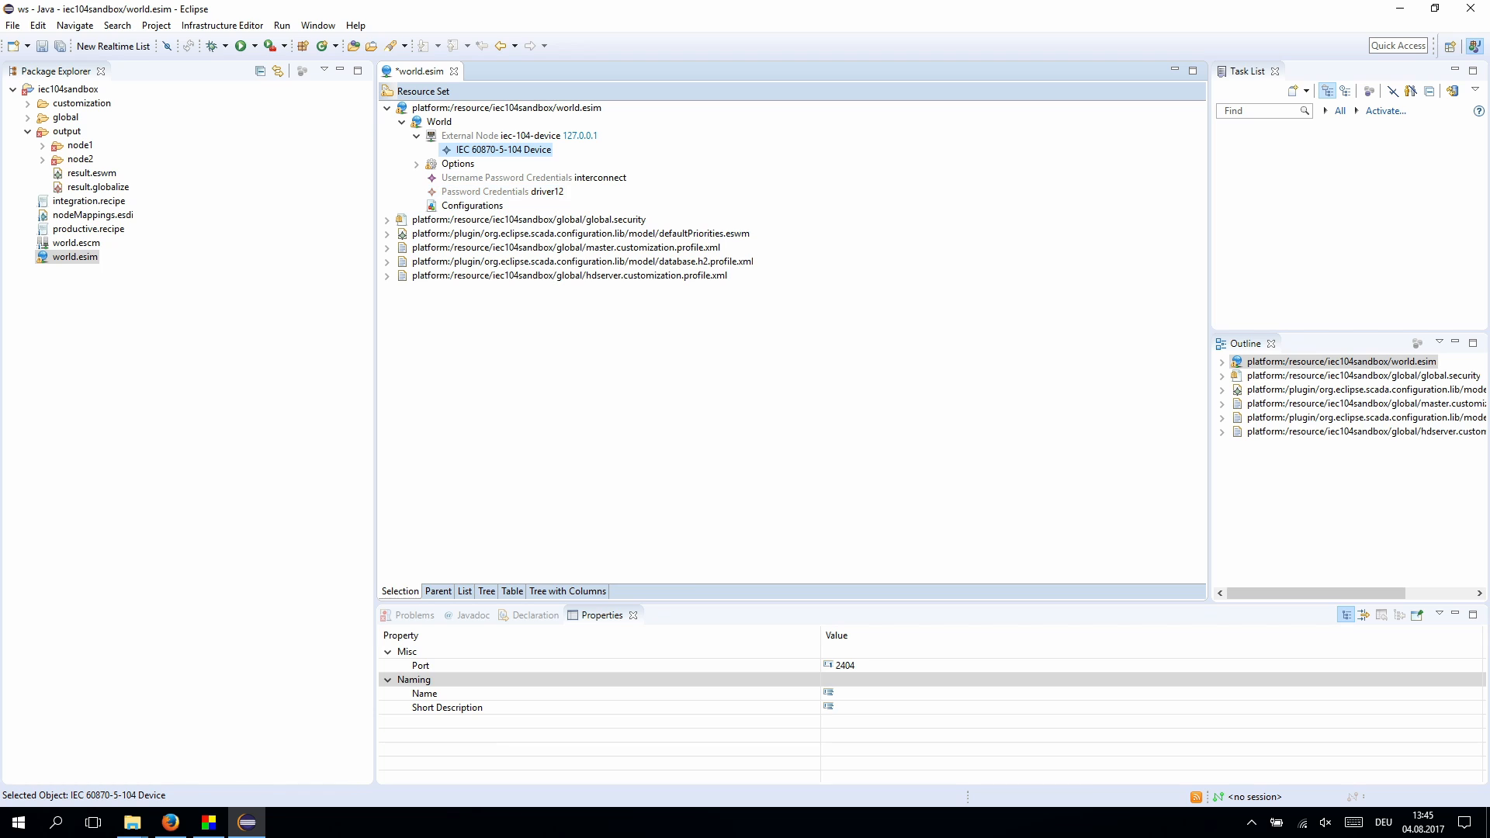
left_click(852, 694)
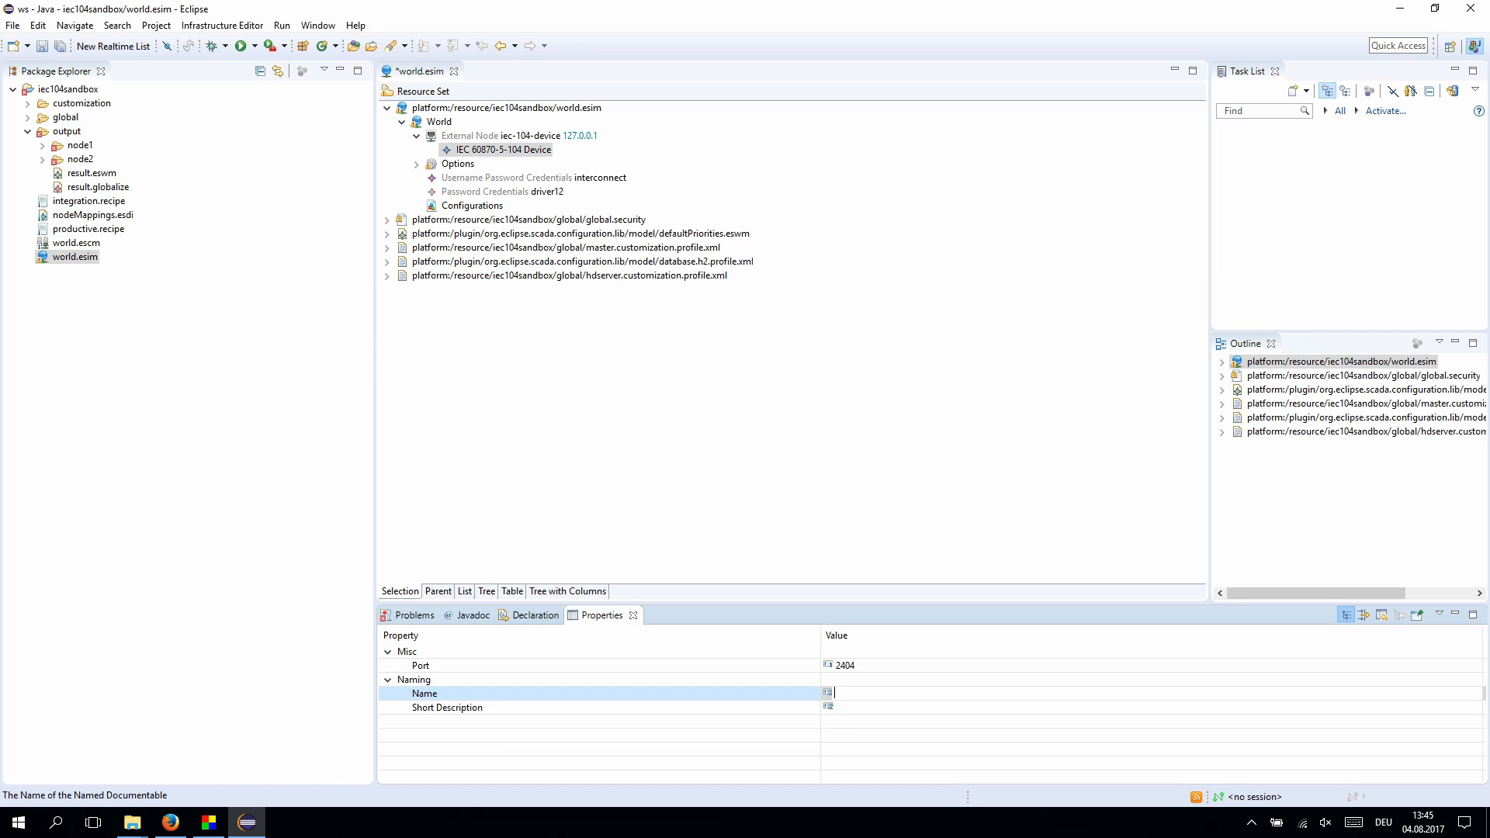
type("iec104-device")
key("Return")
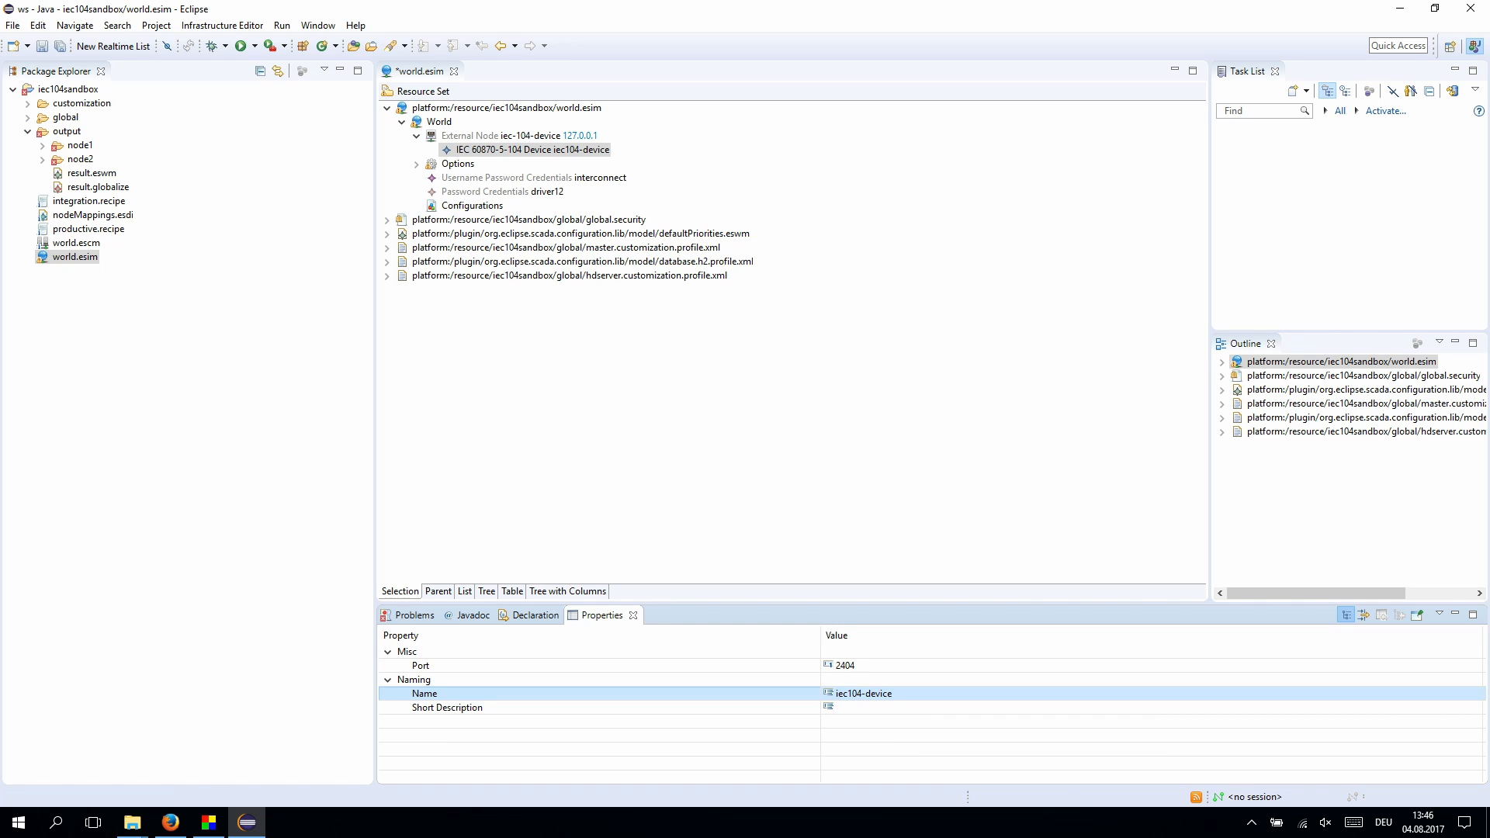
key("ctrl+s")
- Add System Node scada-server-node with host name 127.0.0.1 under World
left_click(439, 122)
right_click(448, 123)
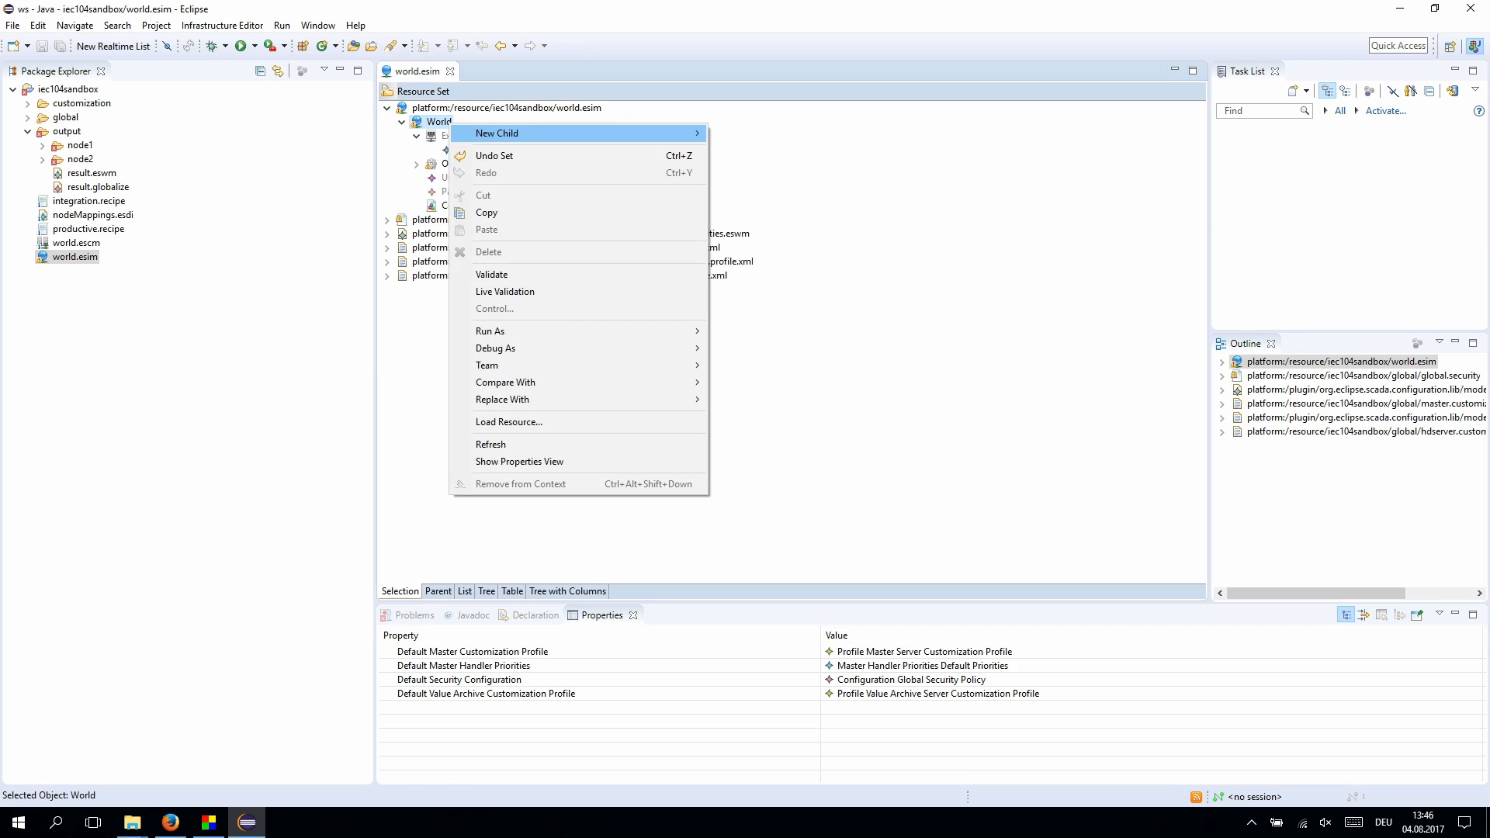
mouse_move(497, 132)
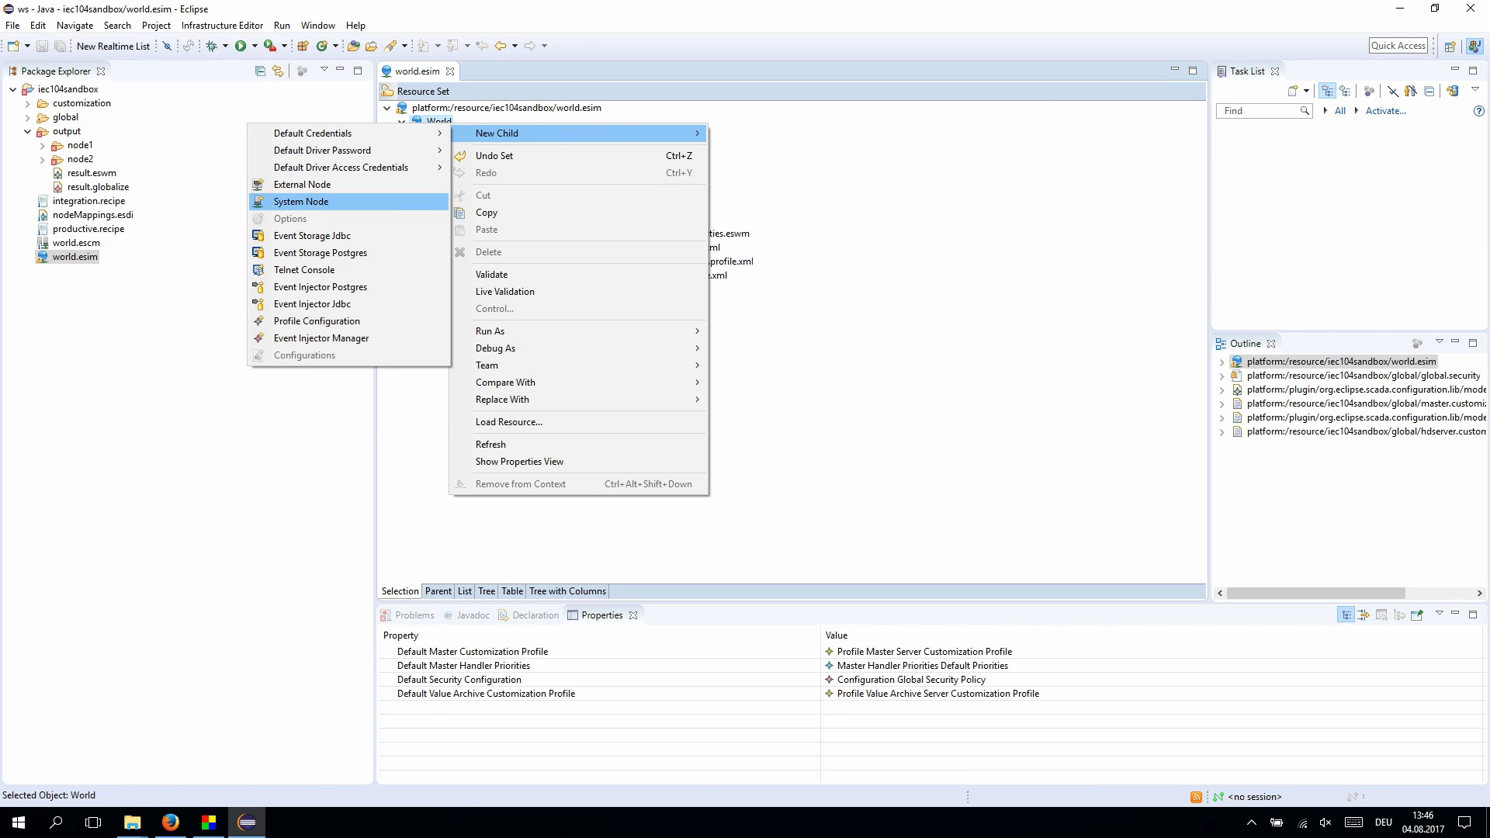
left_click(301, 201)
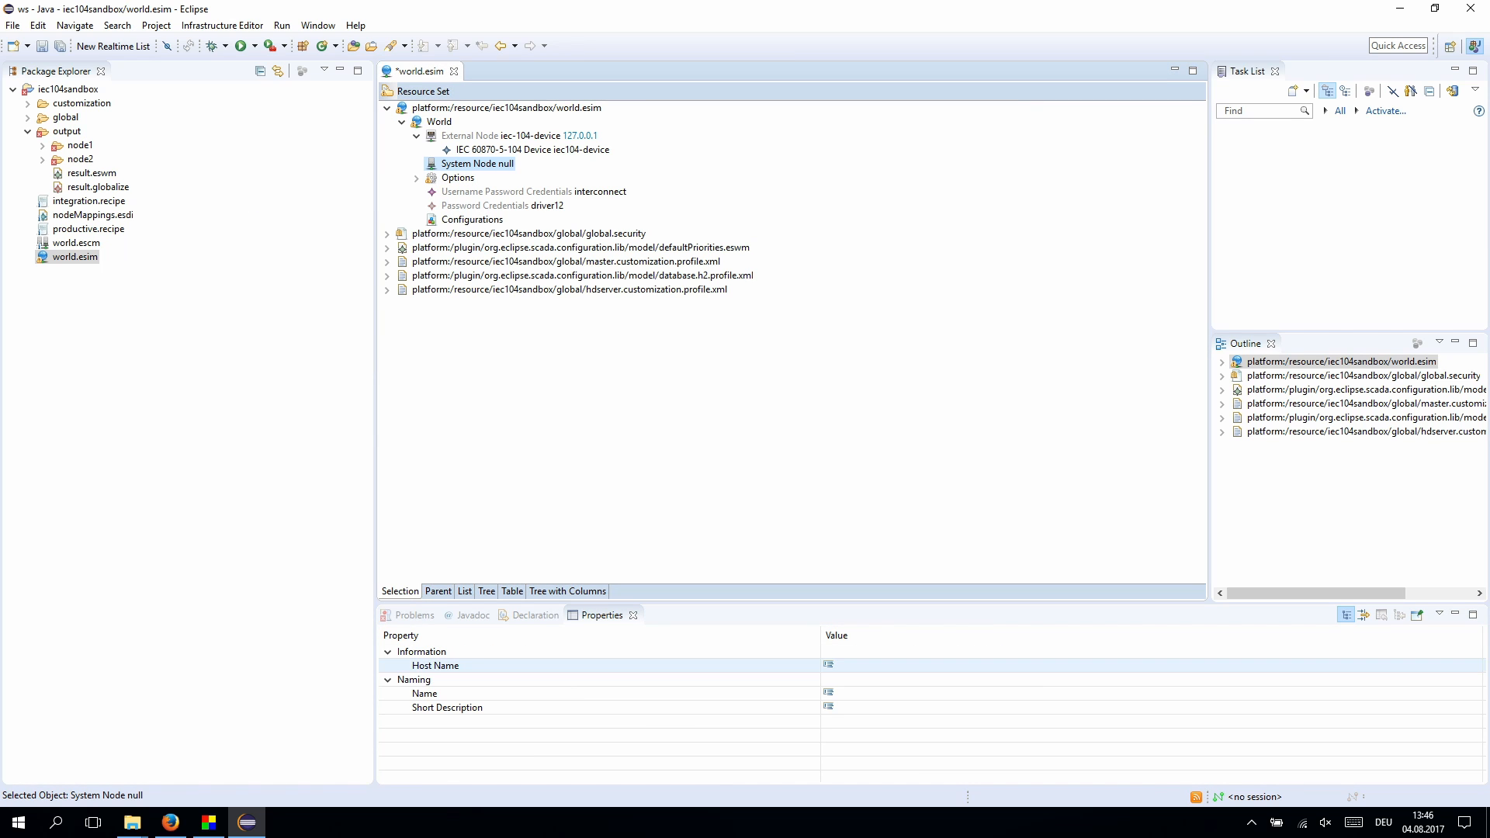
left_click(857, 666)
type("127.0.0.1")
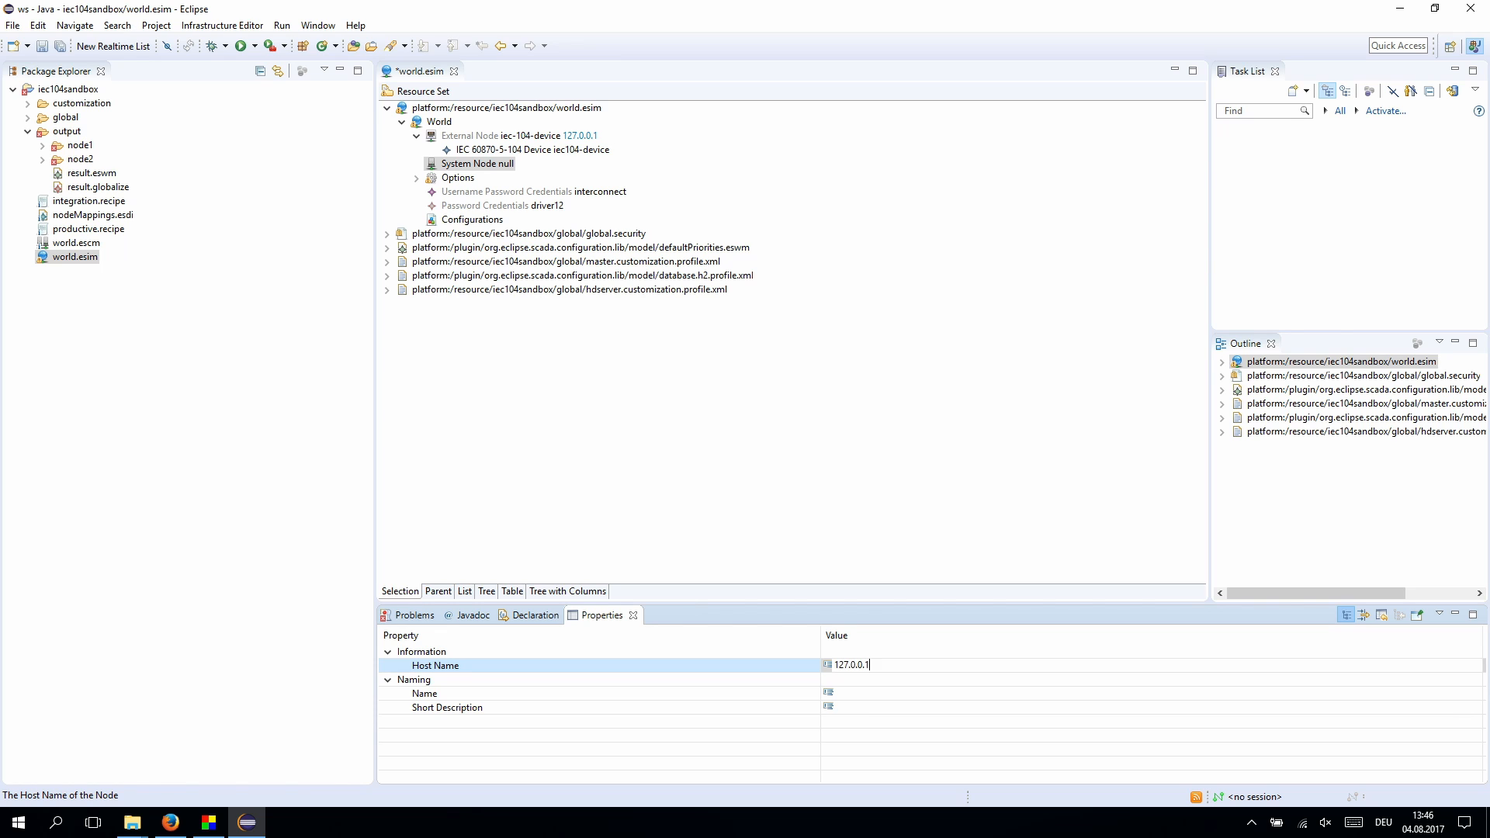
key("Return")
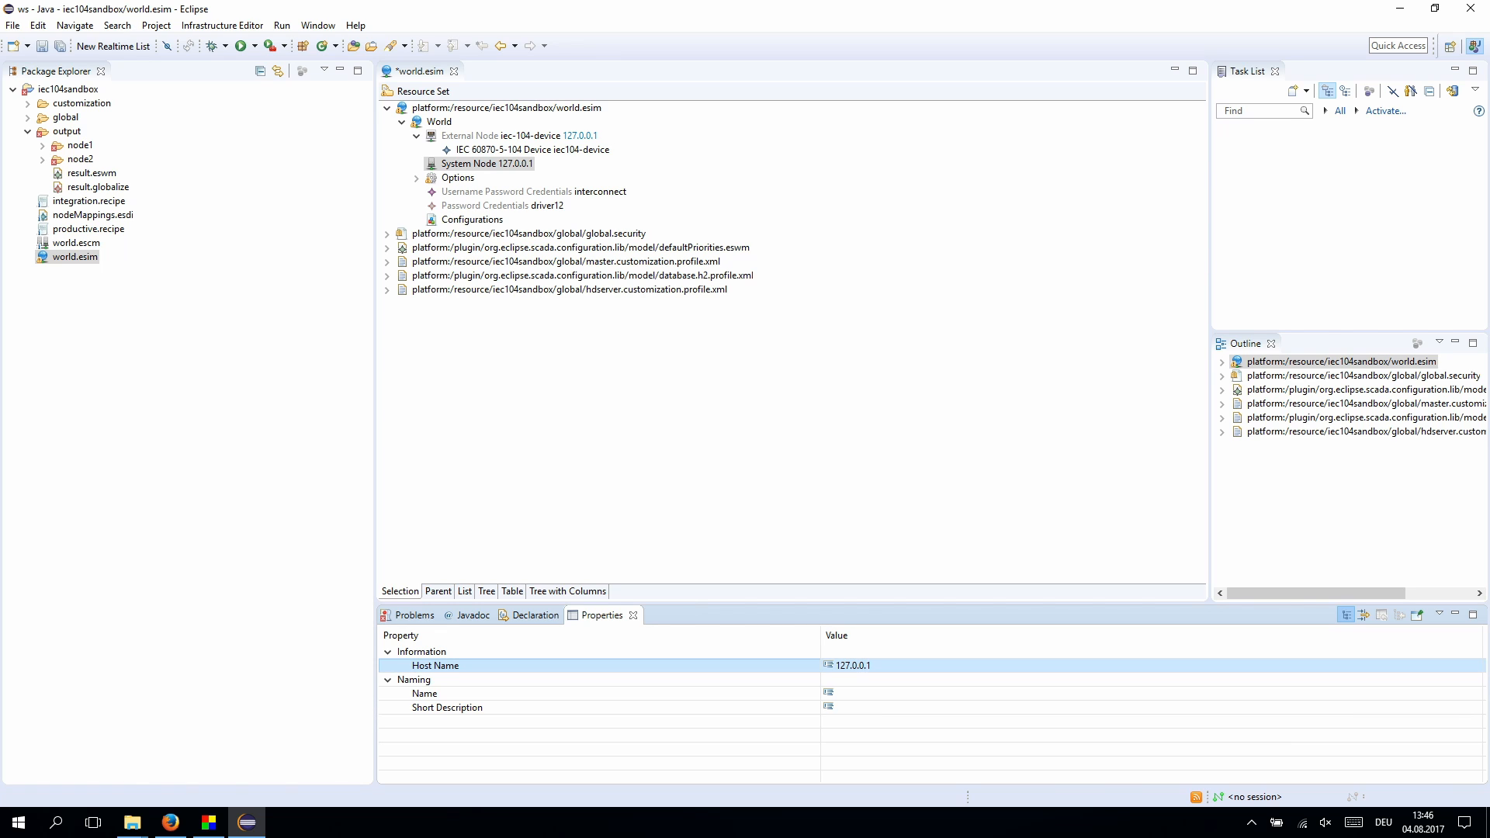
left_click(857, 694)
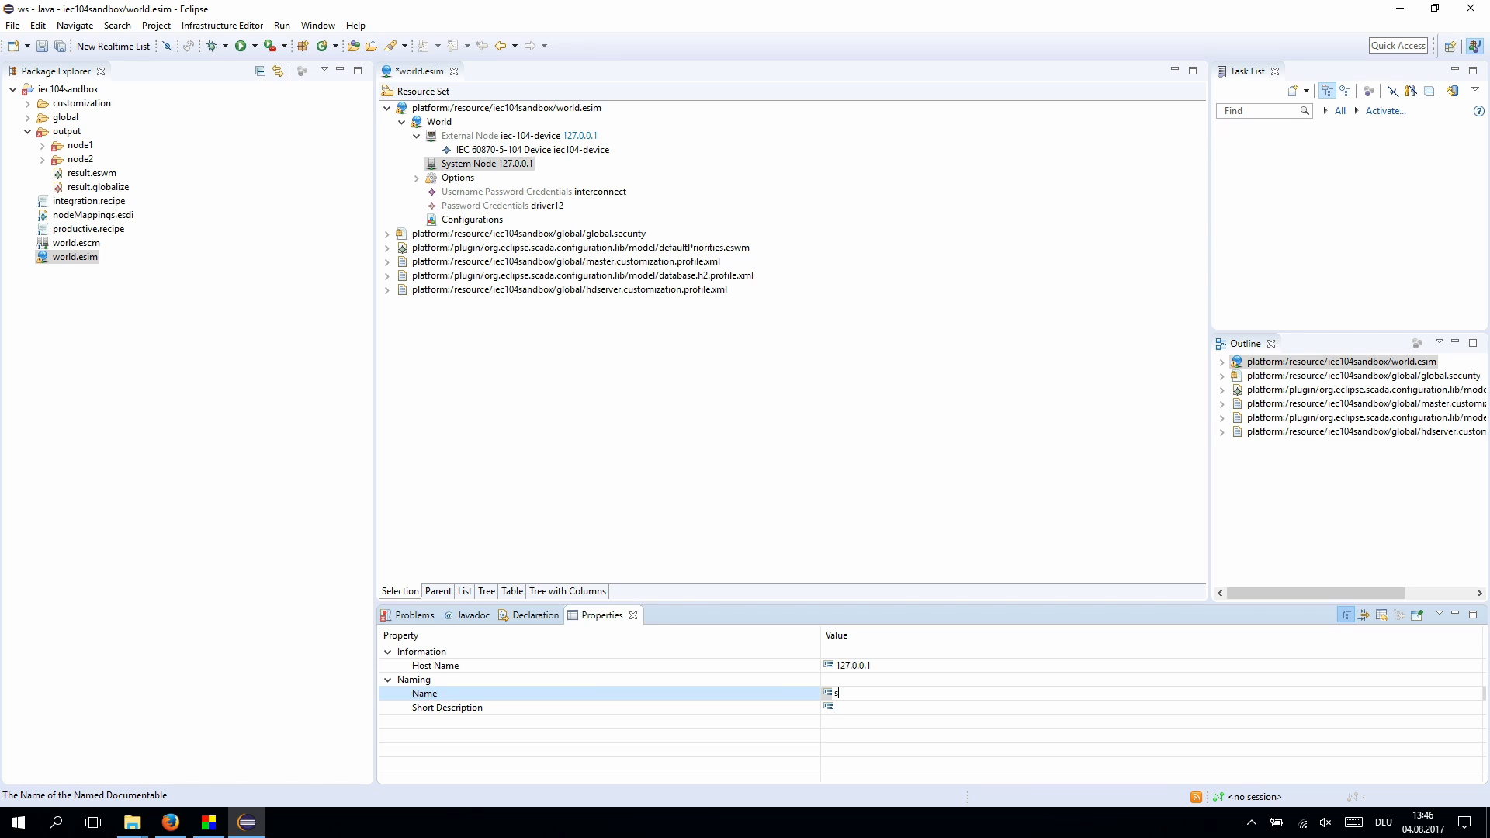
type("scada-server-node")
key("Return")
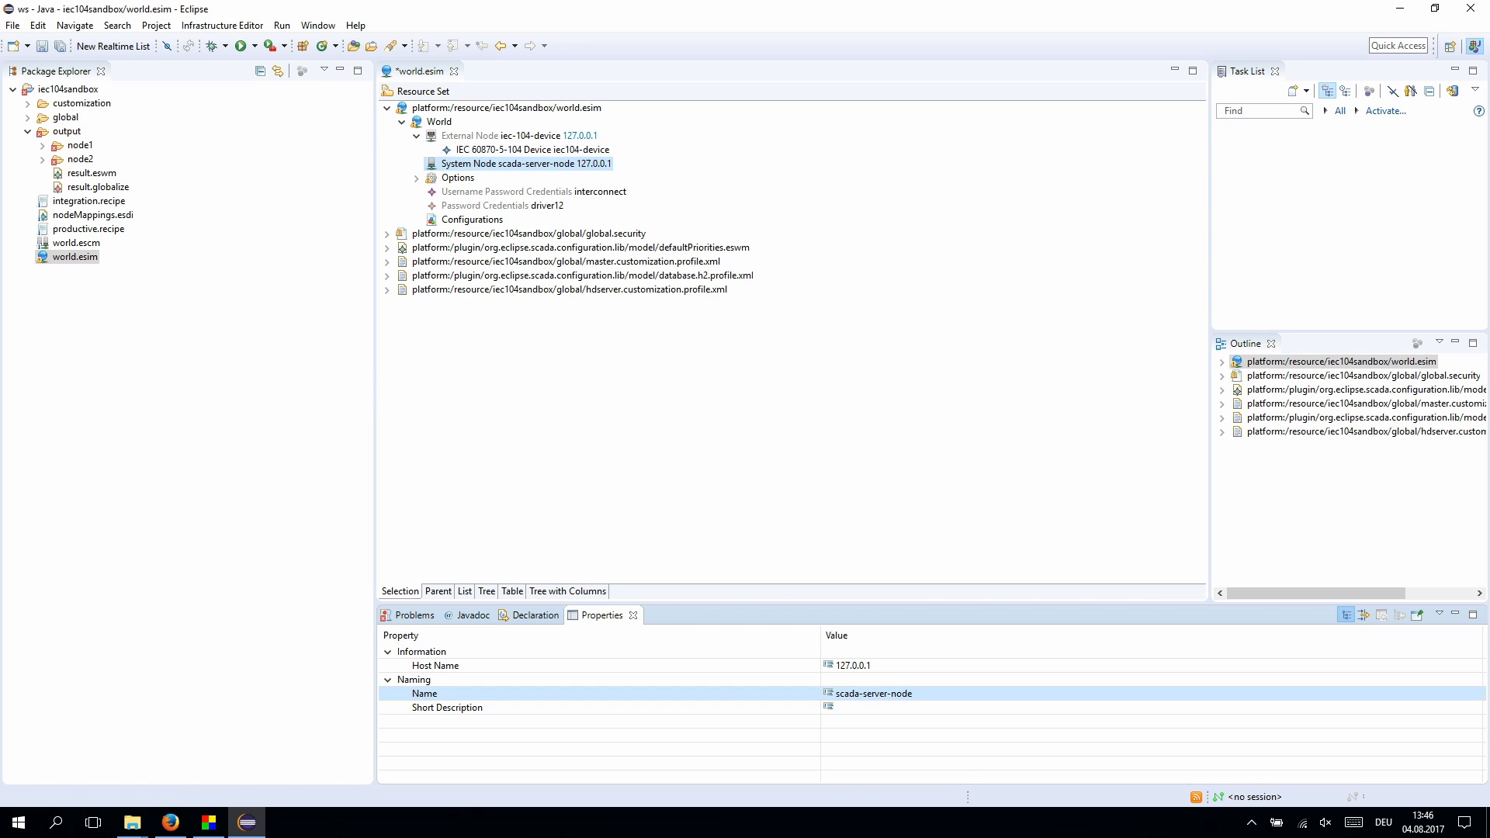
right_click(605, 164)
mouse_move(652, 174)
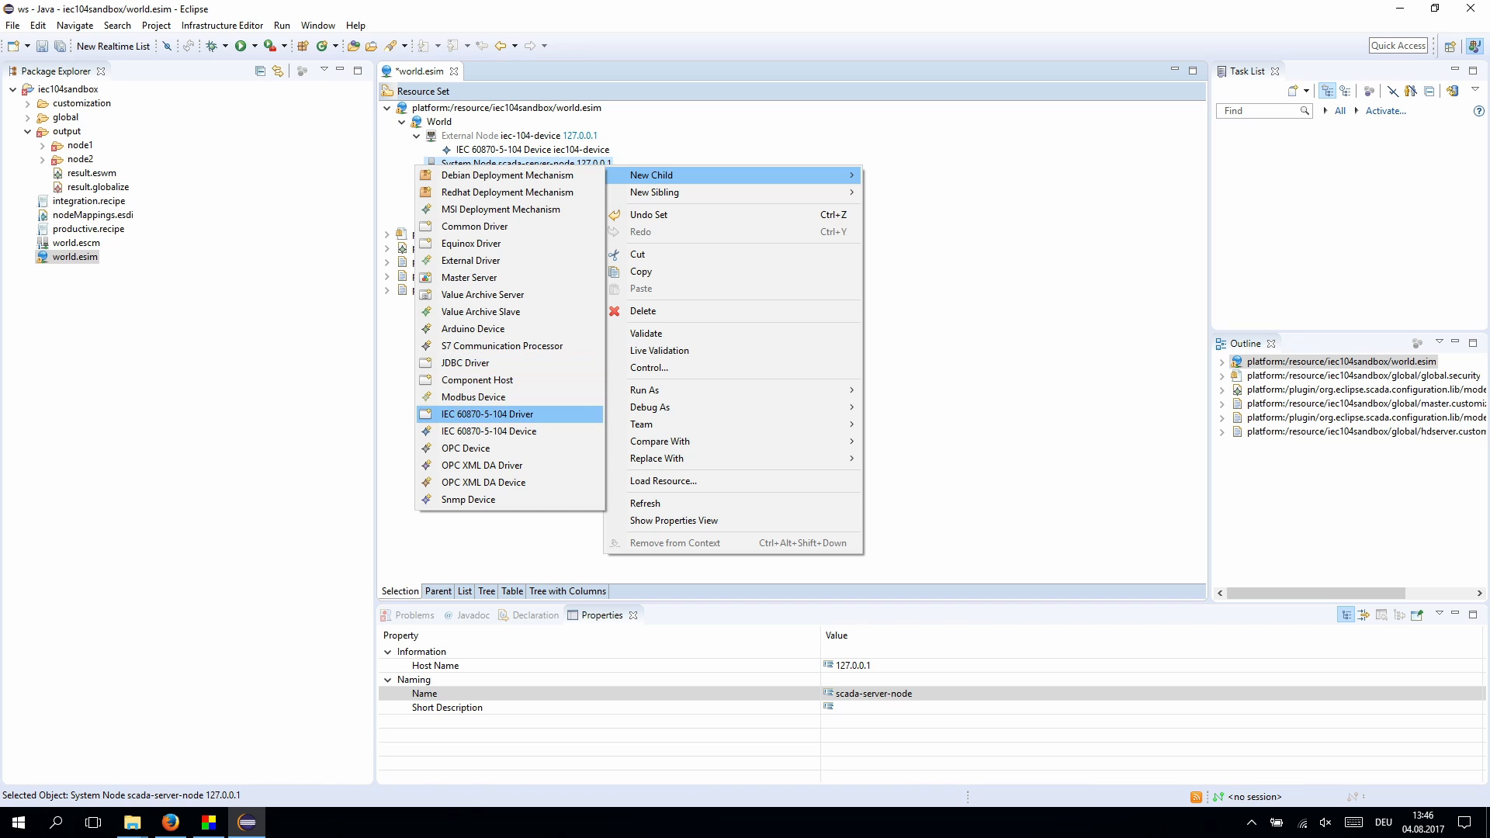
- Add IEC 60870-5-104 Driver iec104 with instance number 15 to scada-server-node
left_click(488, 414)
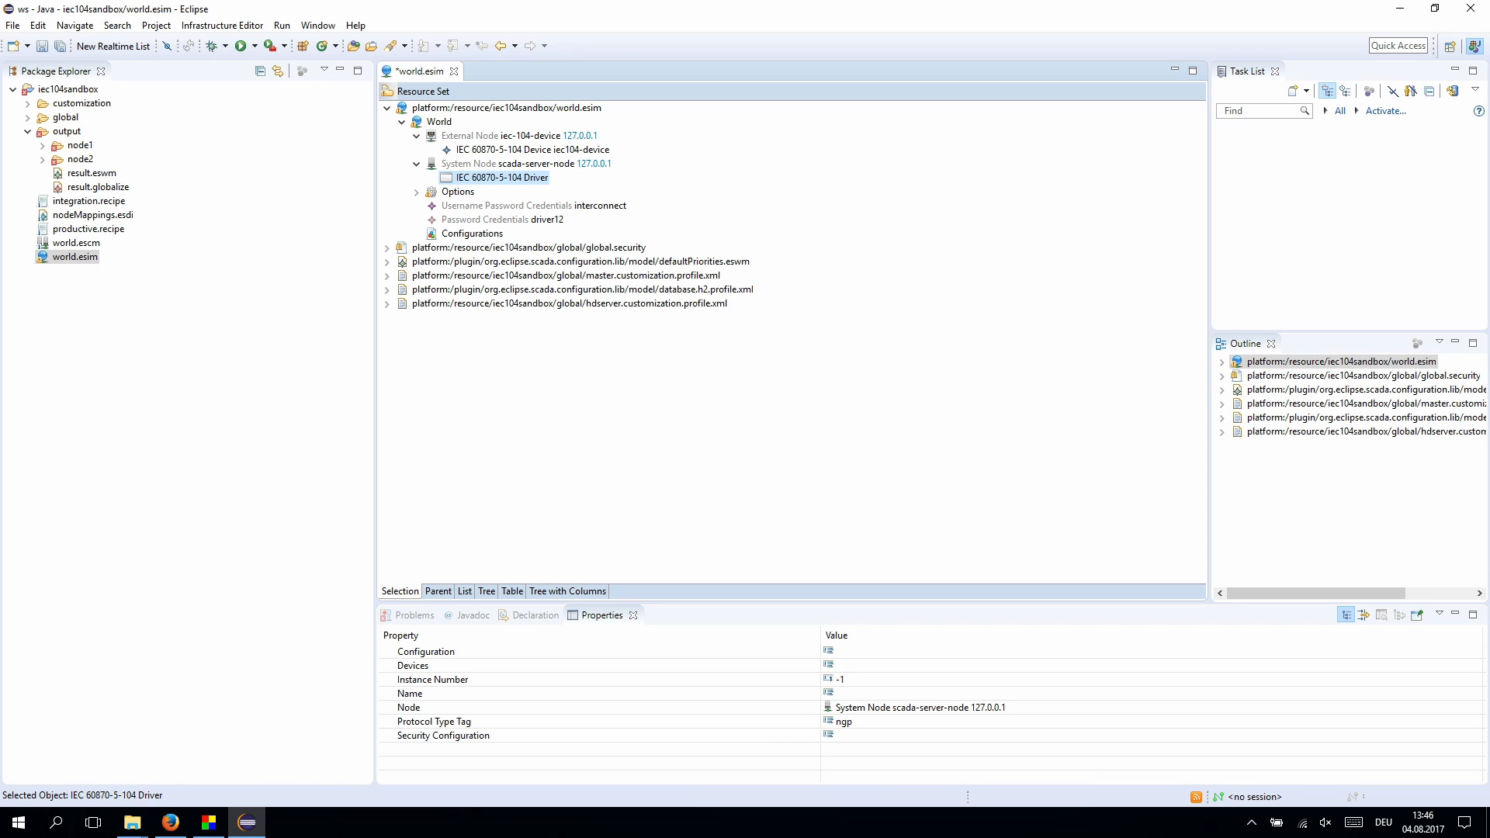
left_click(863, 694)
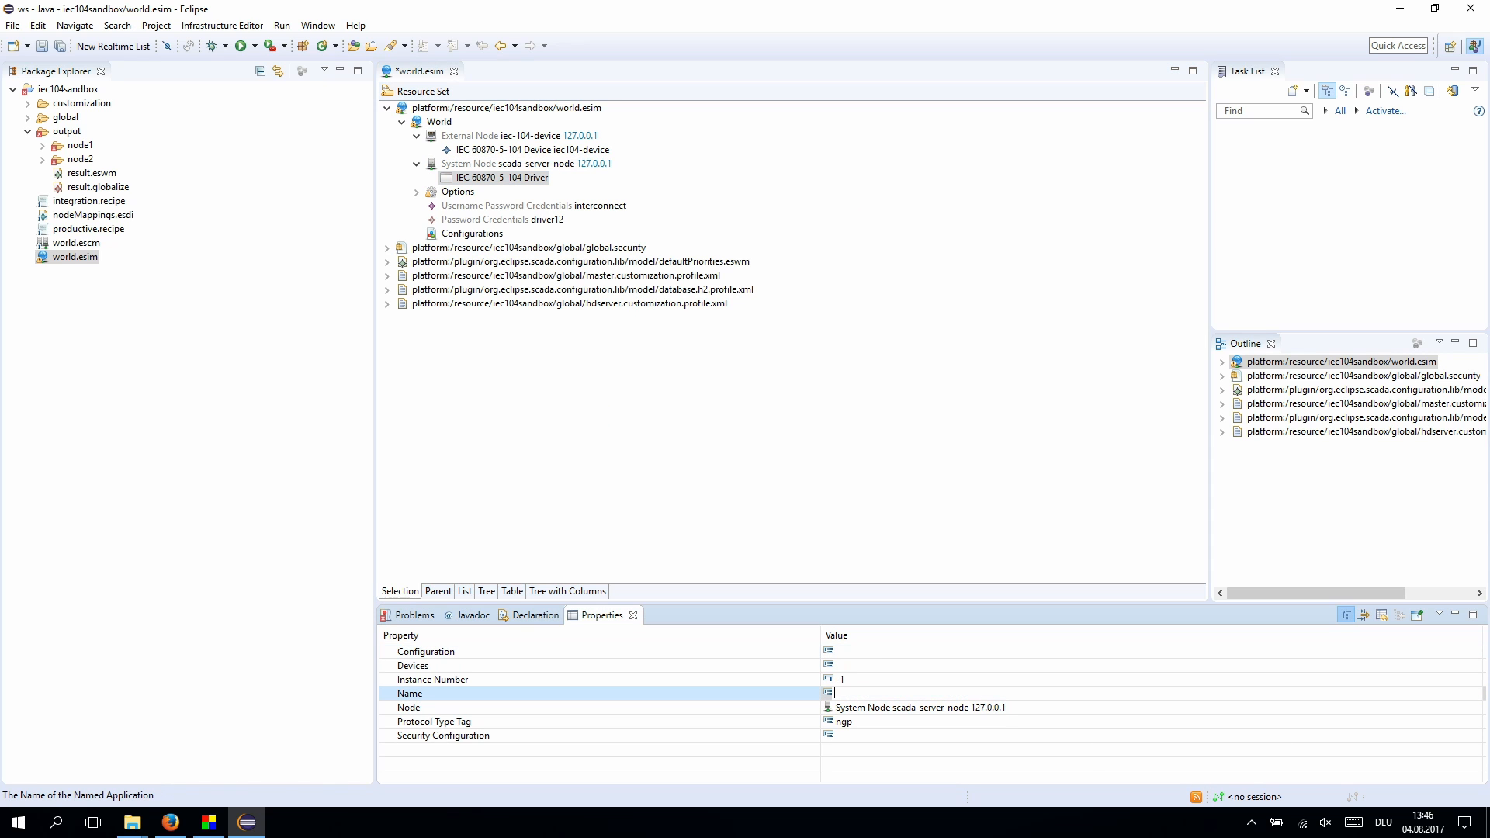
type("iec104")
key("Return")
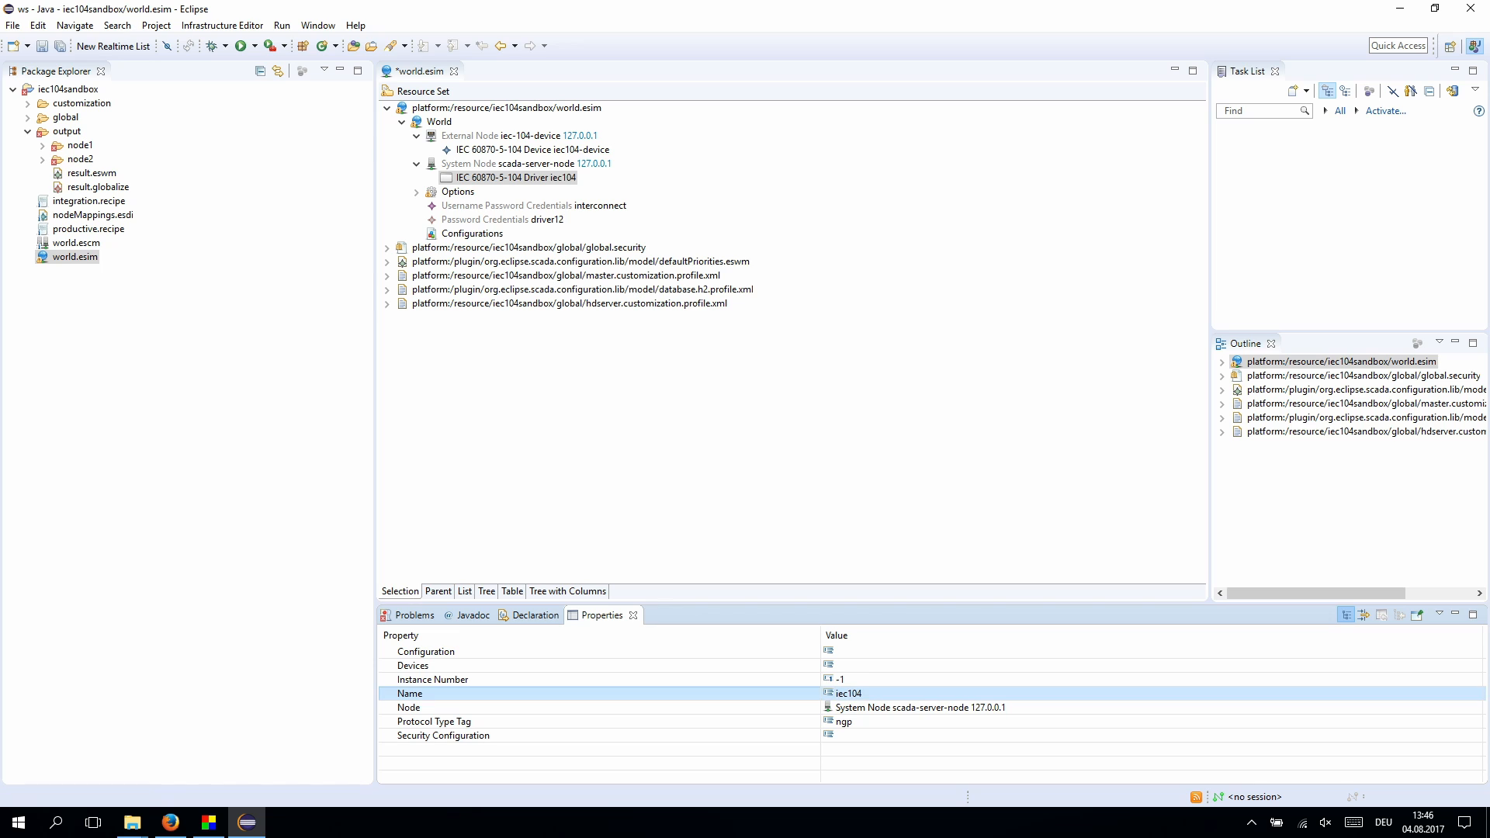
left_click(857, 680)
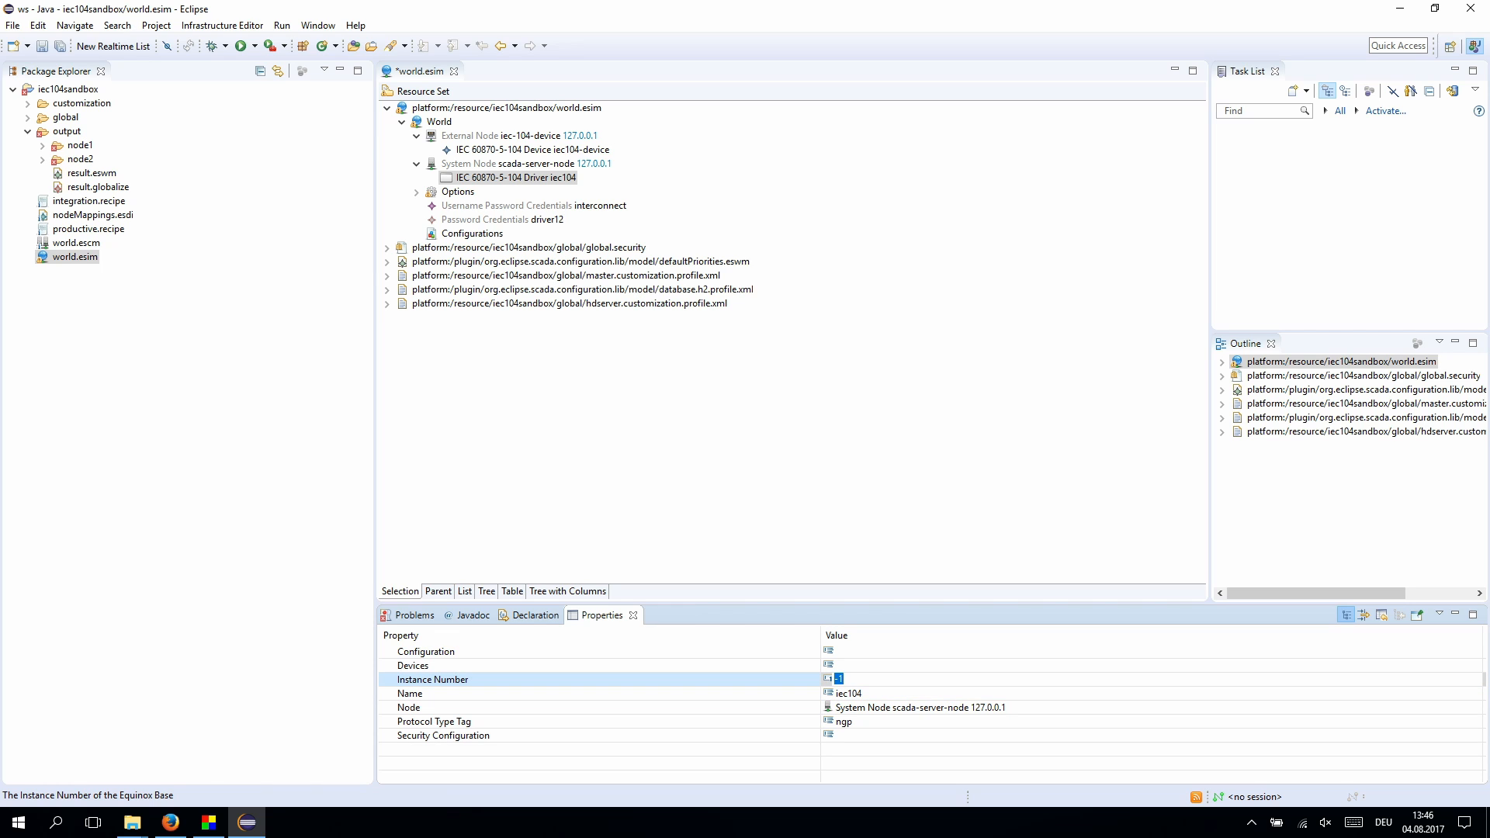
type("15")
key("Return")
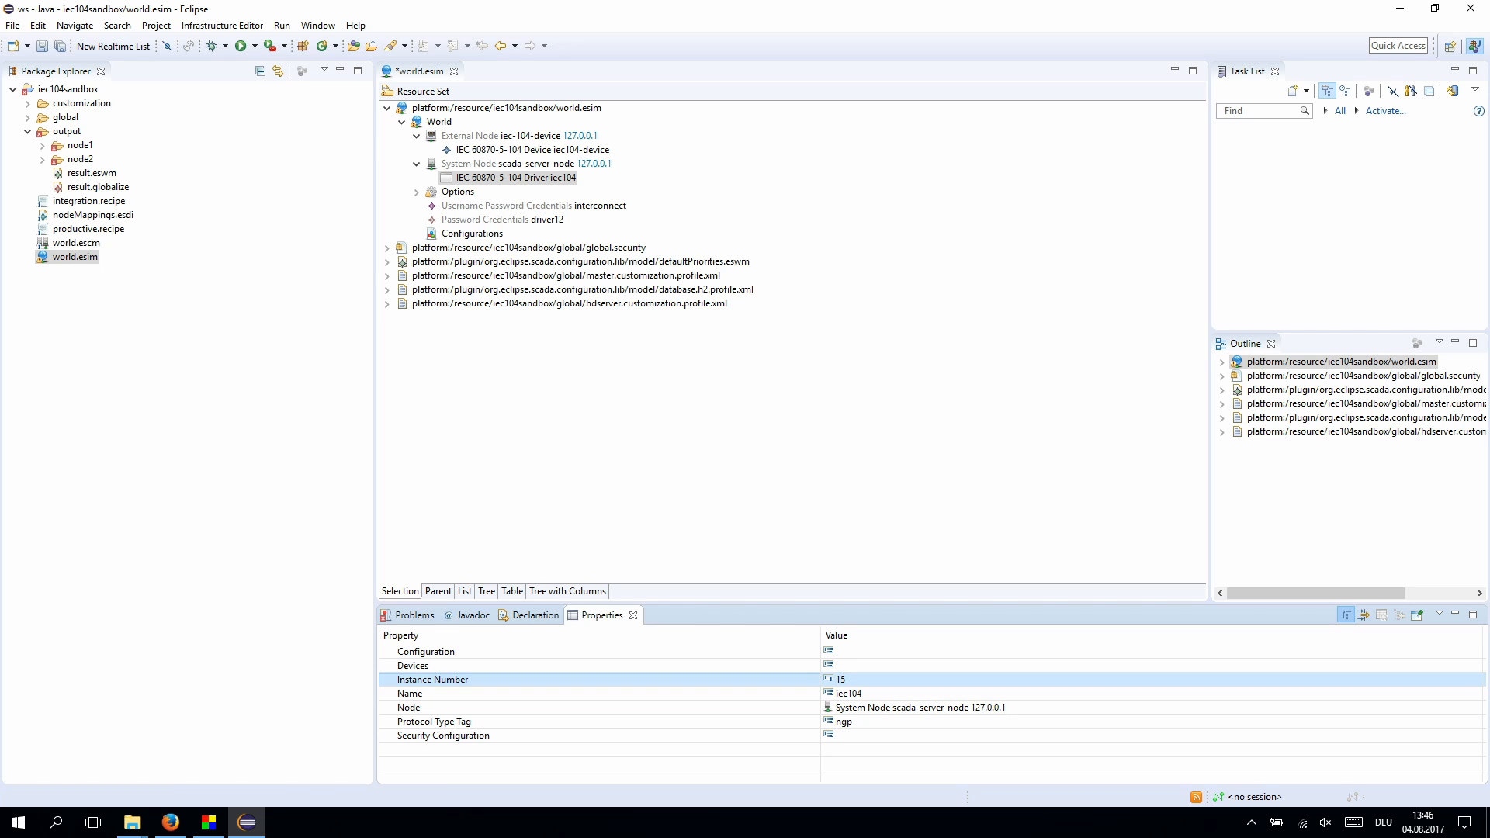
- Assign iec104-device to the driver's Devices property and save world.esim
left_click(857, 667)
left_click(1474, 666)
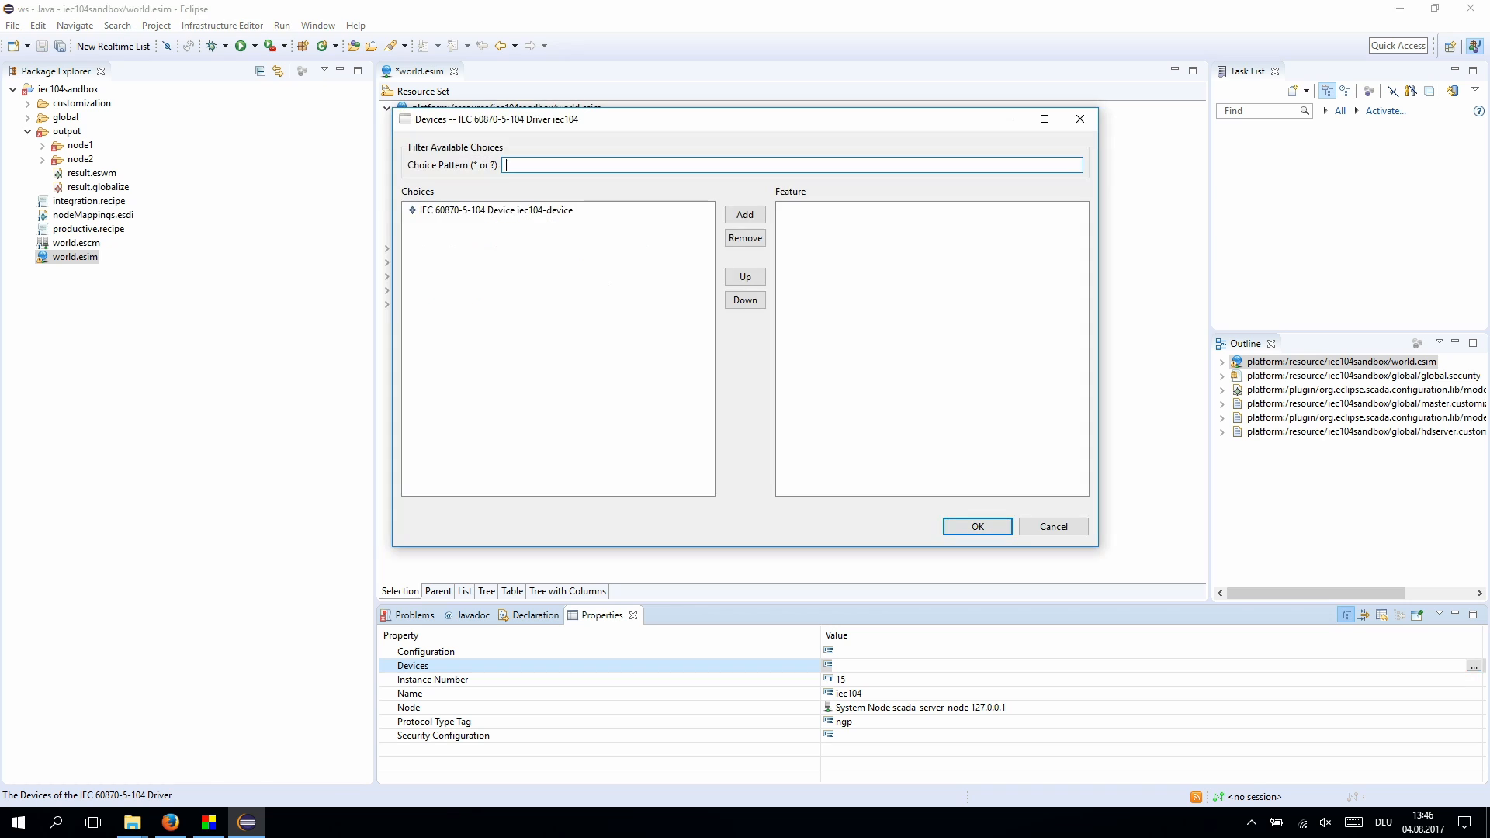
left_click(495, 210)
left_click(745, 215)
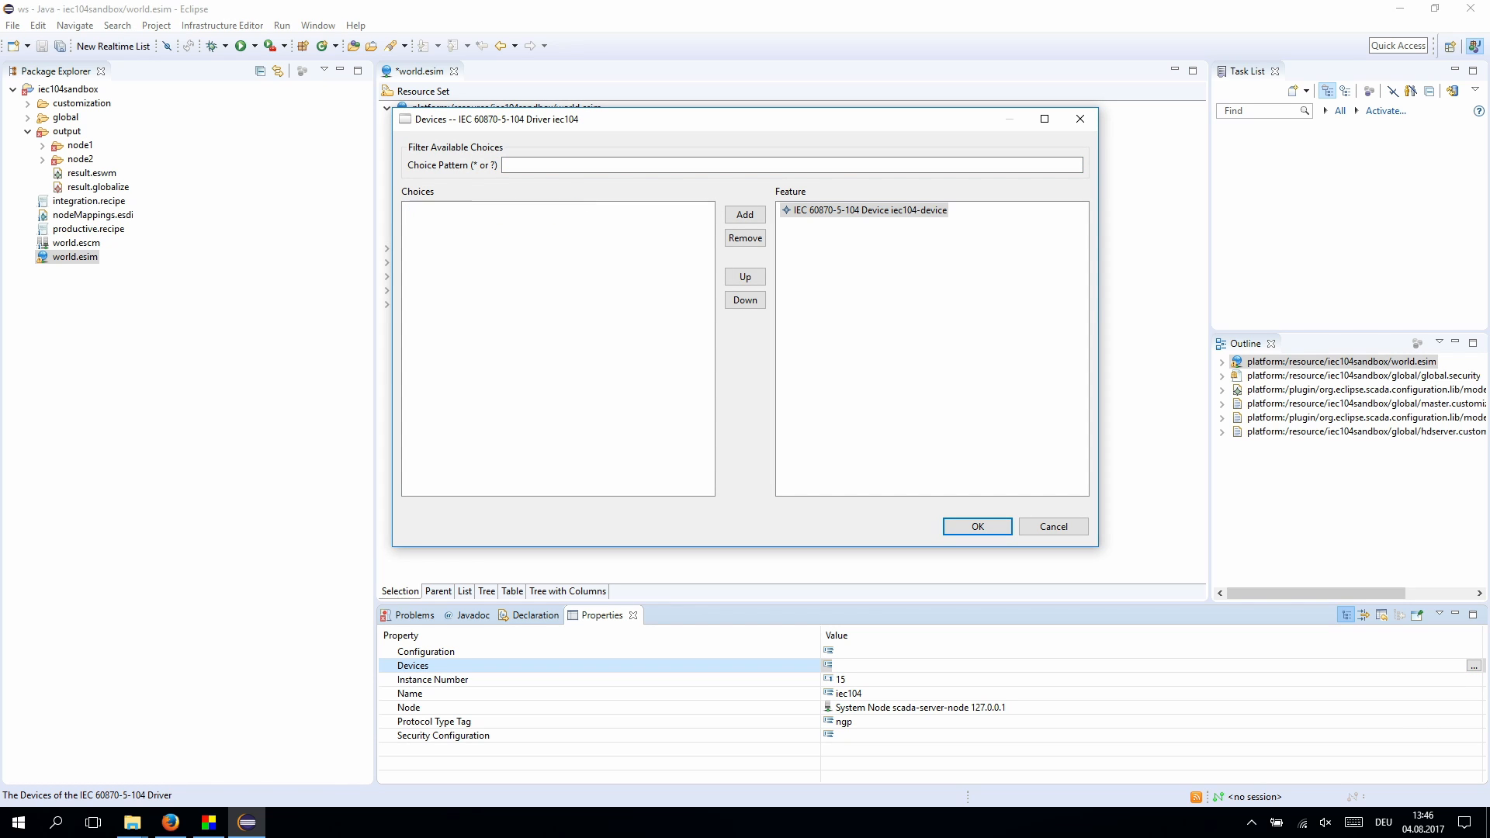
left_click(977, 528)
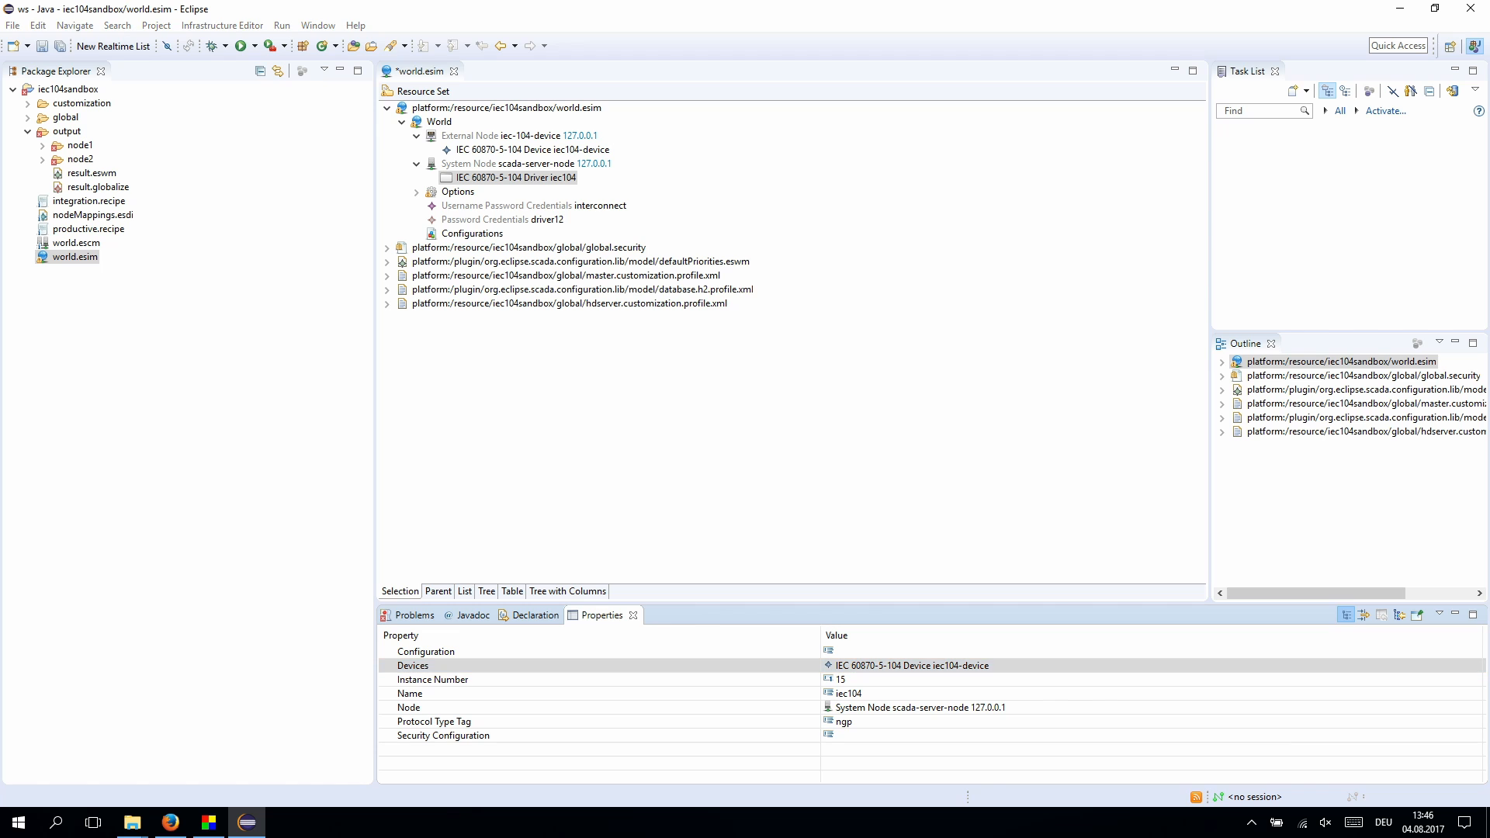
key("ctrl+s")
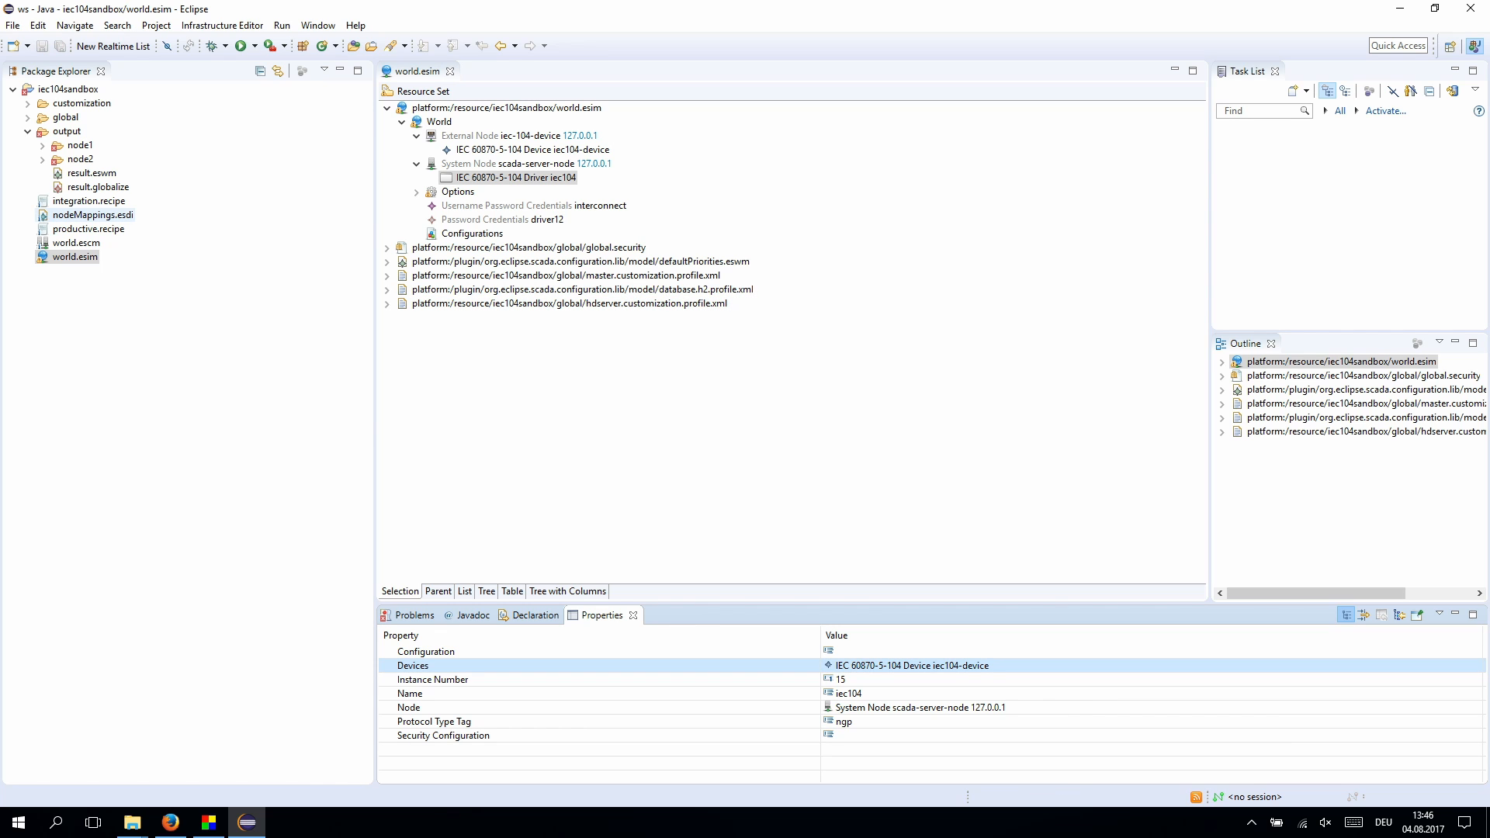
- Run Production on productive.recipe to regenerate the output
right_click(76, 229)
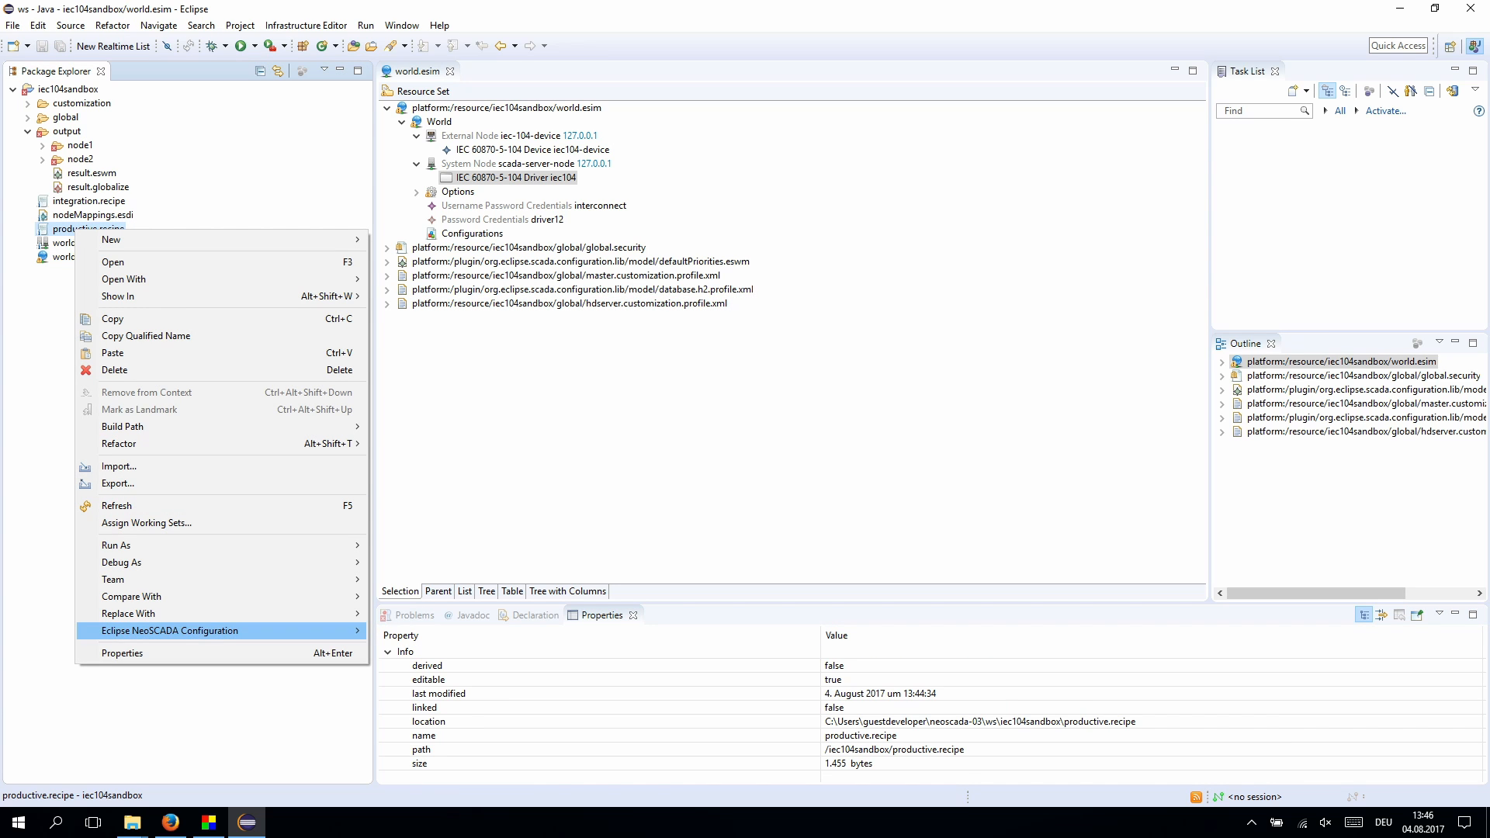
mouse_move(233, 630)
left_click(435, 631)
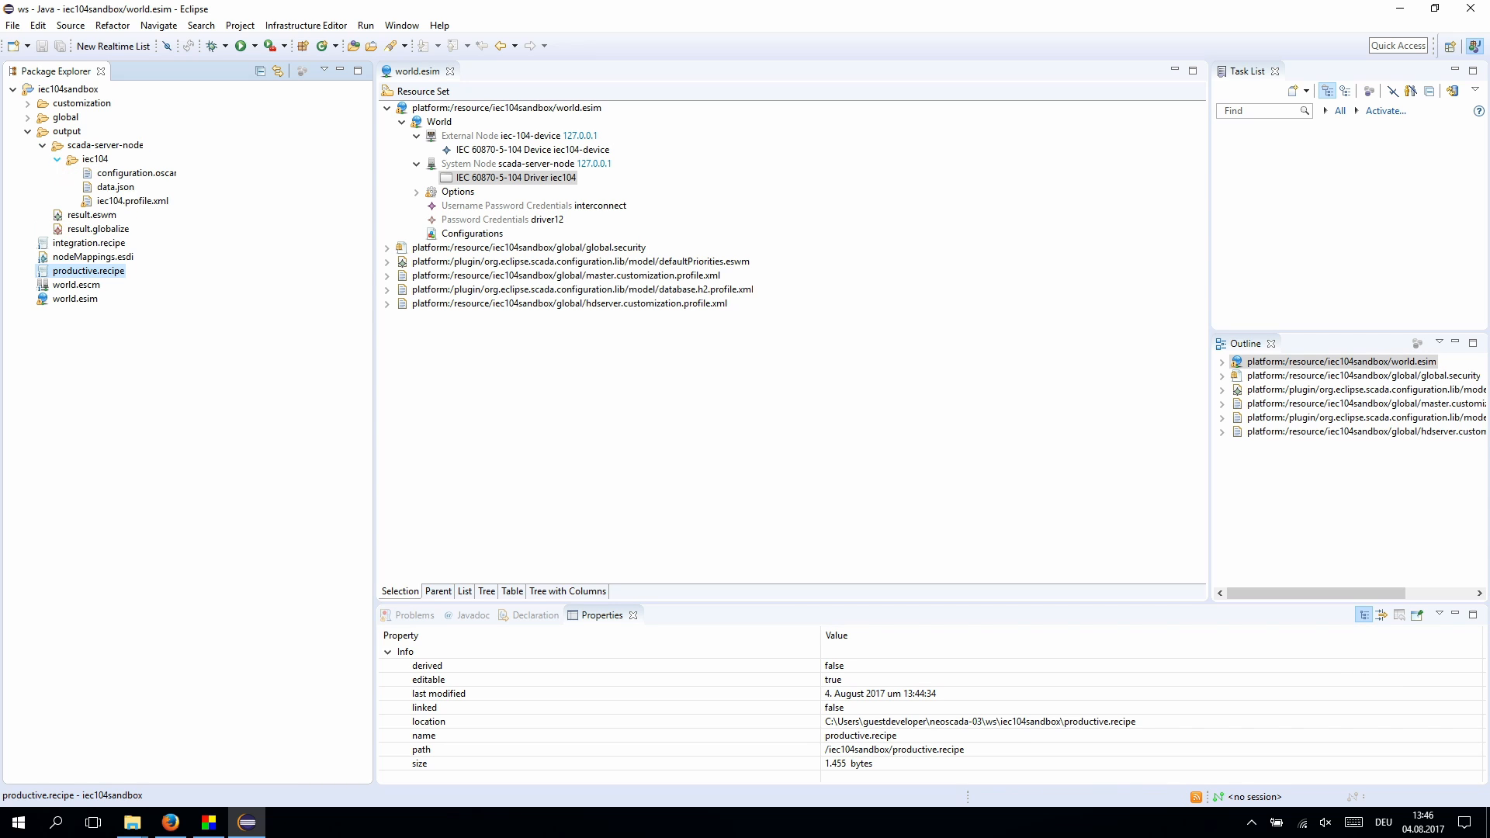
- Launch scada-server-node's iec104.profile.xml as an Equinox Application Profile
right_click(125, 202)
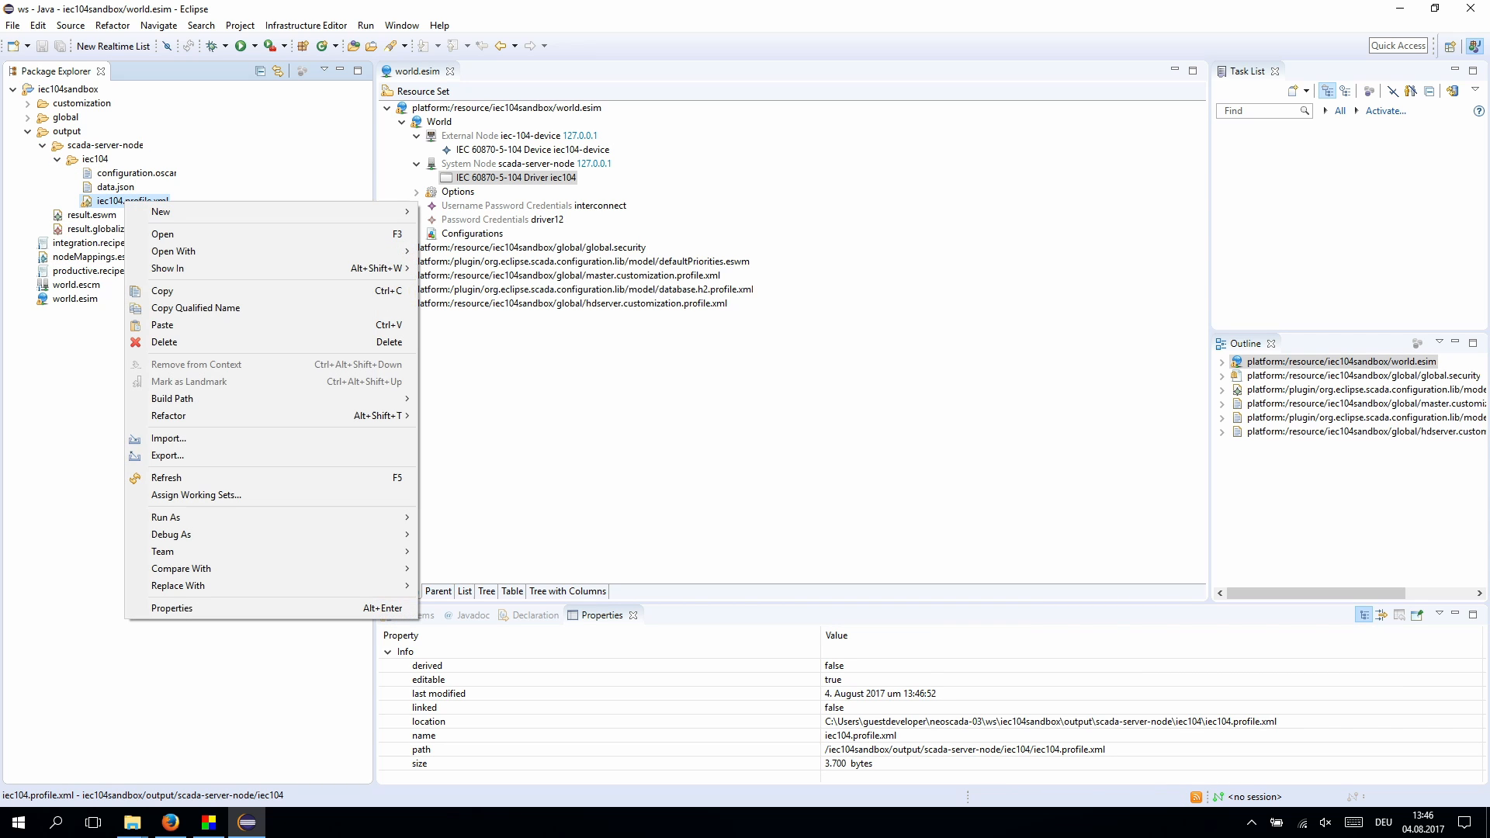
mouse_move(166, 517)
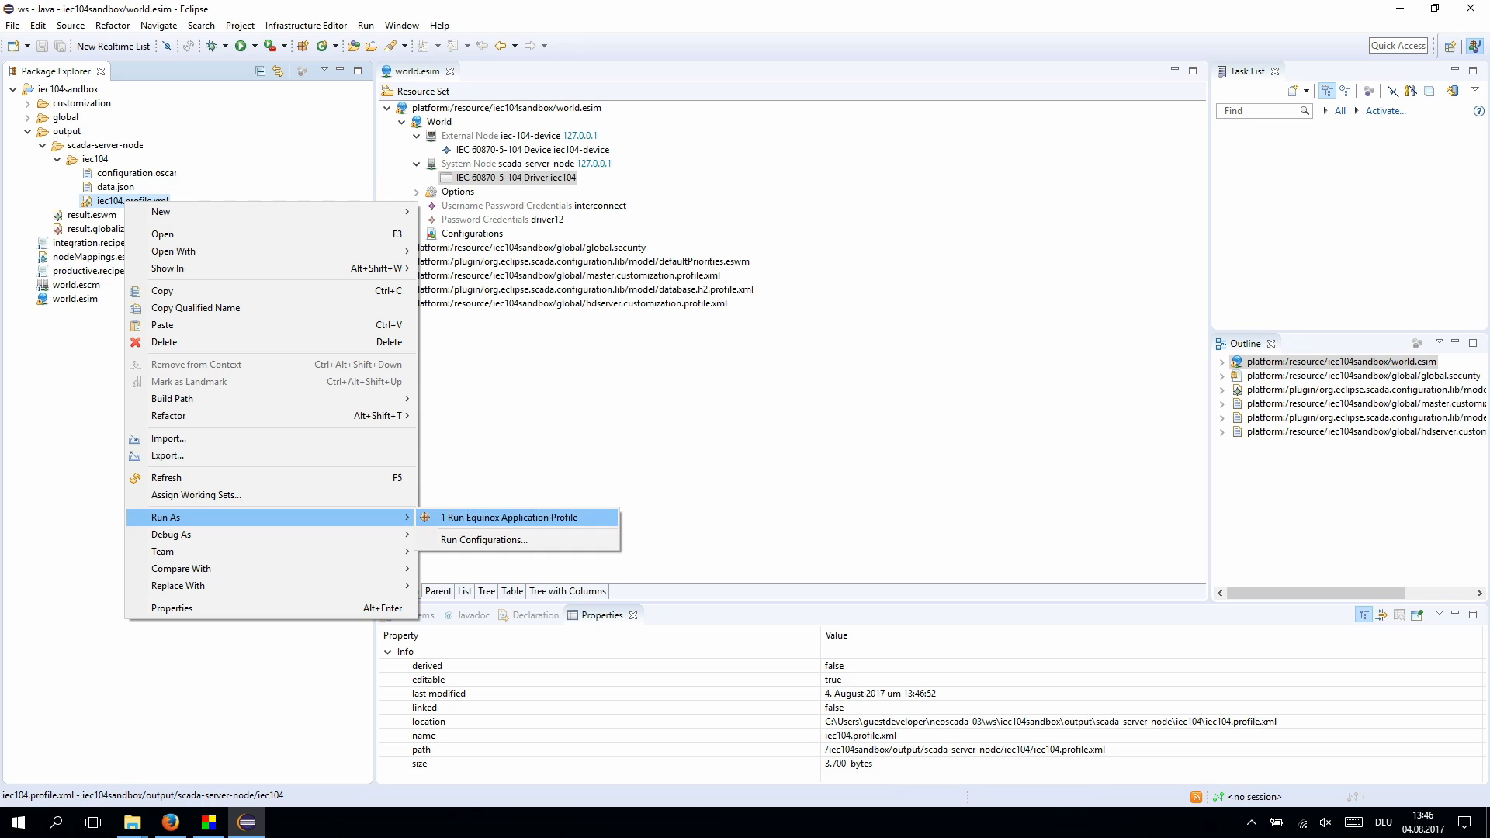
left_click(512, 517)
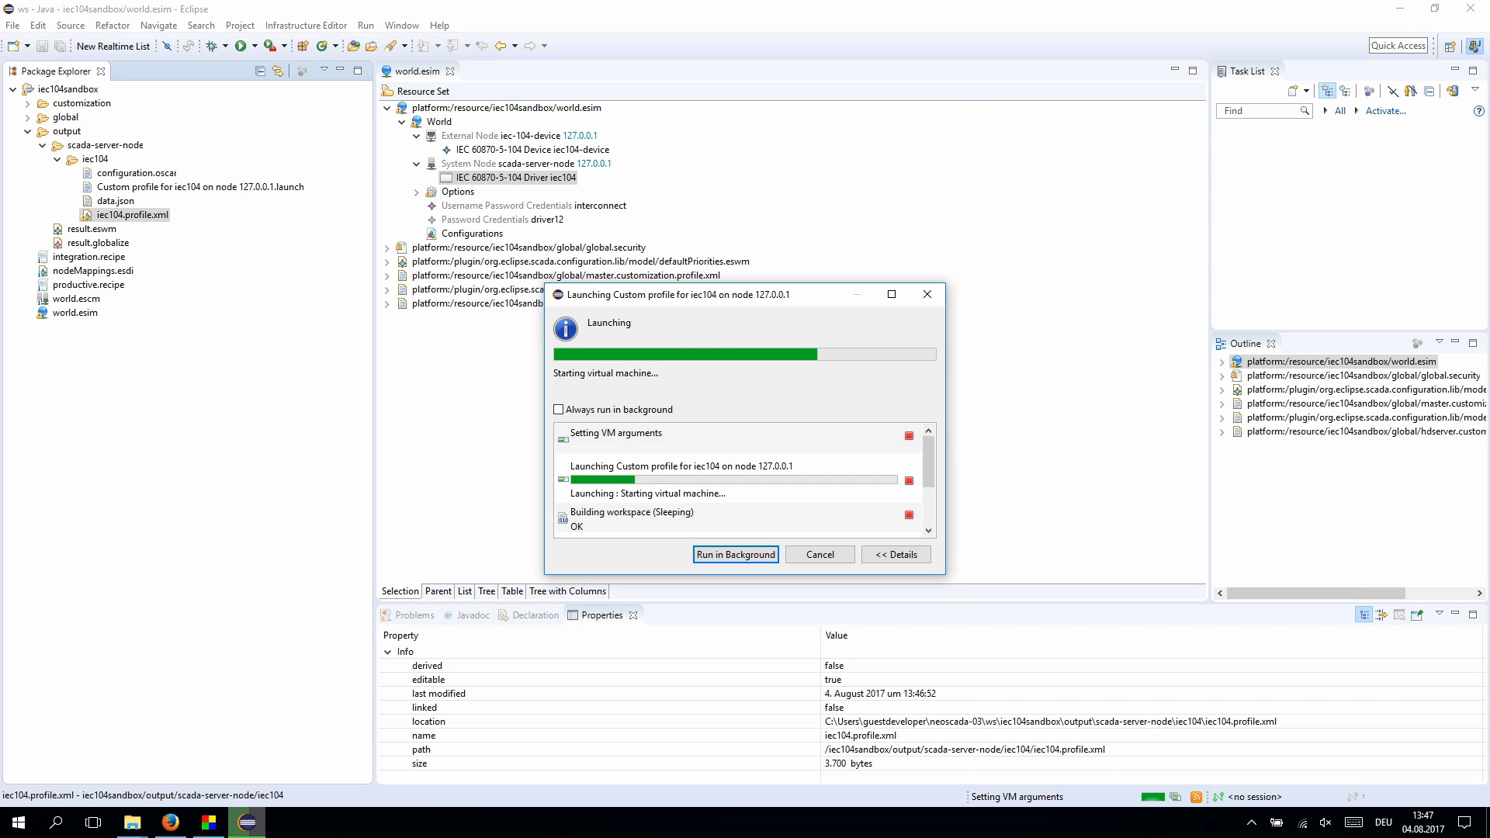
key("Return")
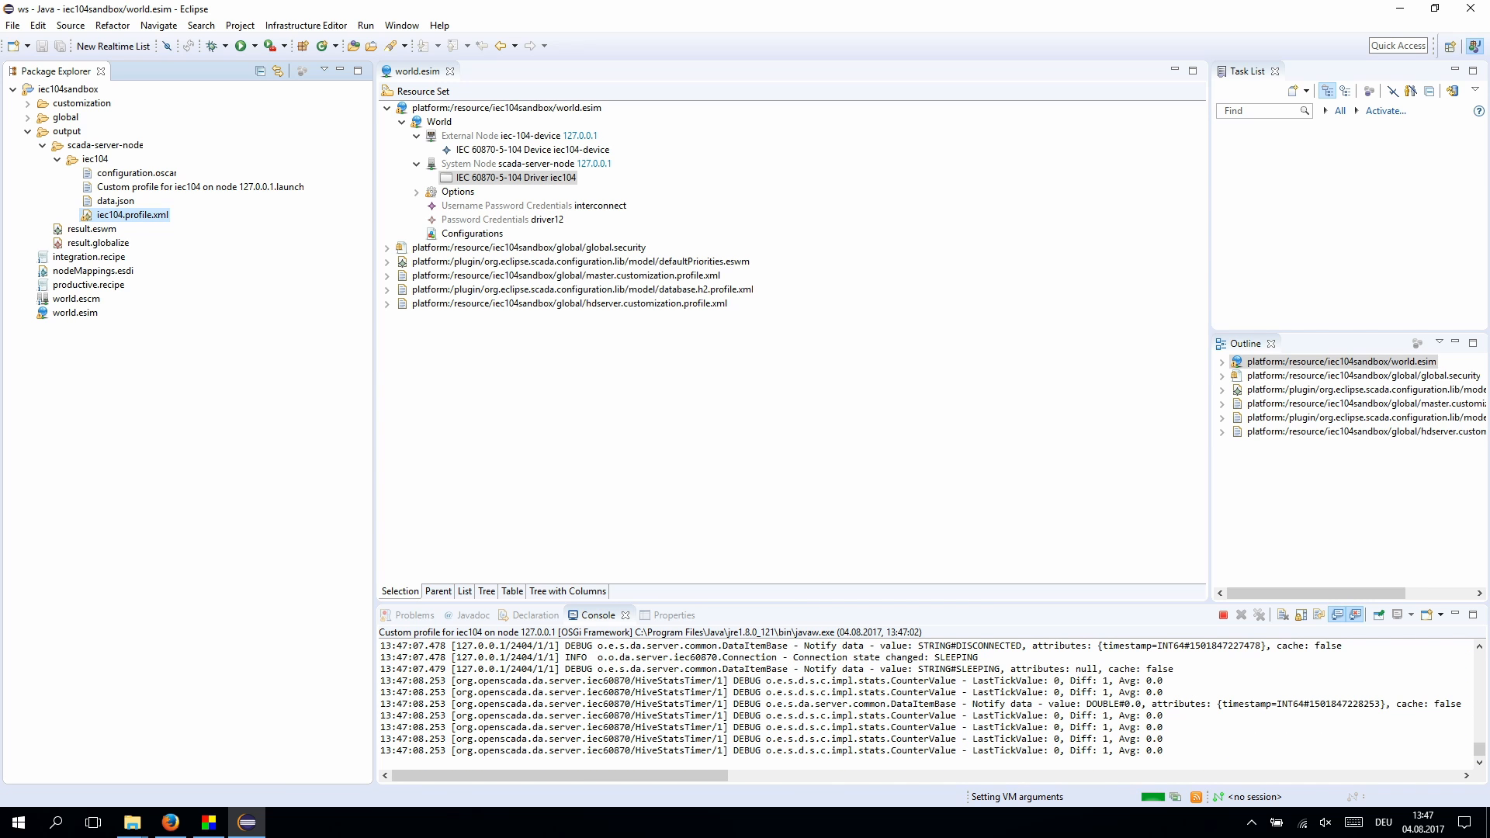
mouse_move(132, 823)
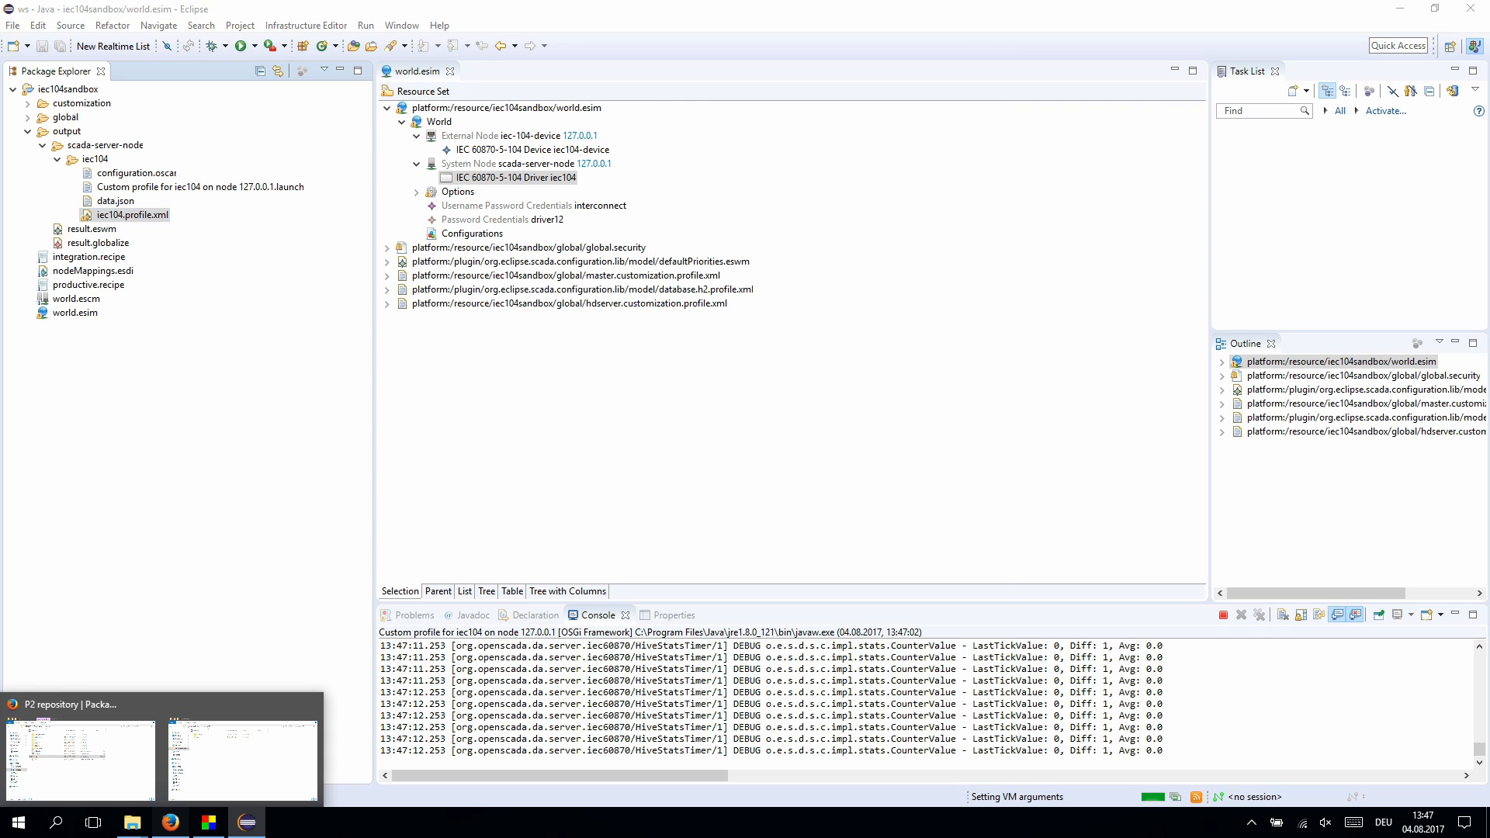
- Open the NeoSCADA 0.3.0 Windows 64-bit MSI download page in Firefox, then bring up the esac-03 folder
left_click(170, 823)
key("ctrl+Tab")
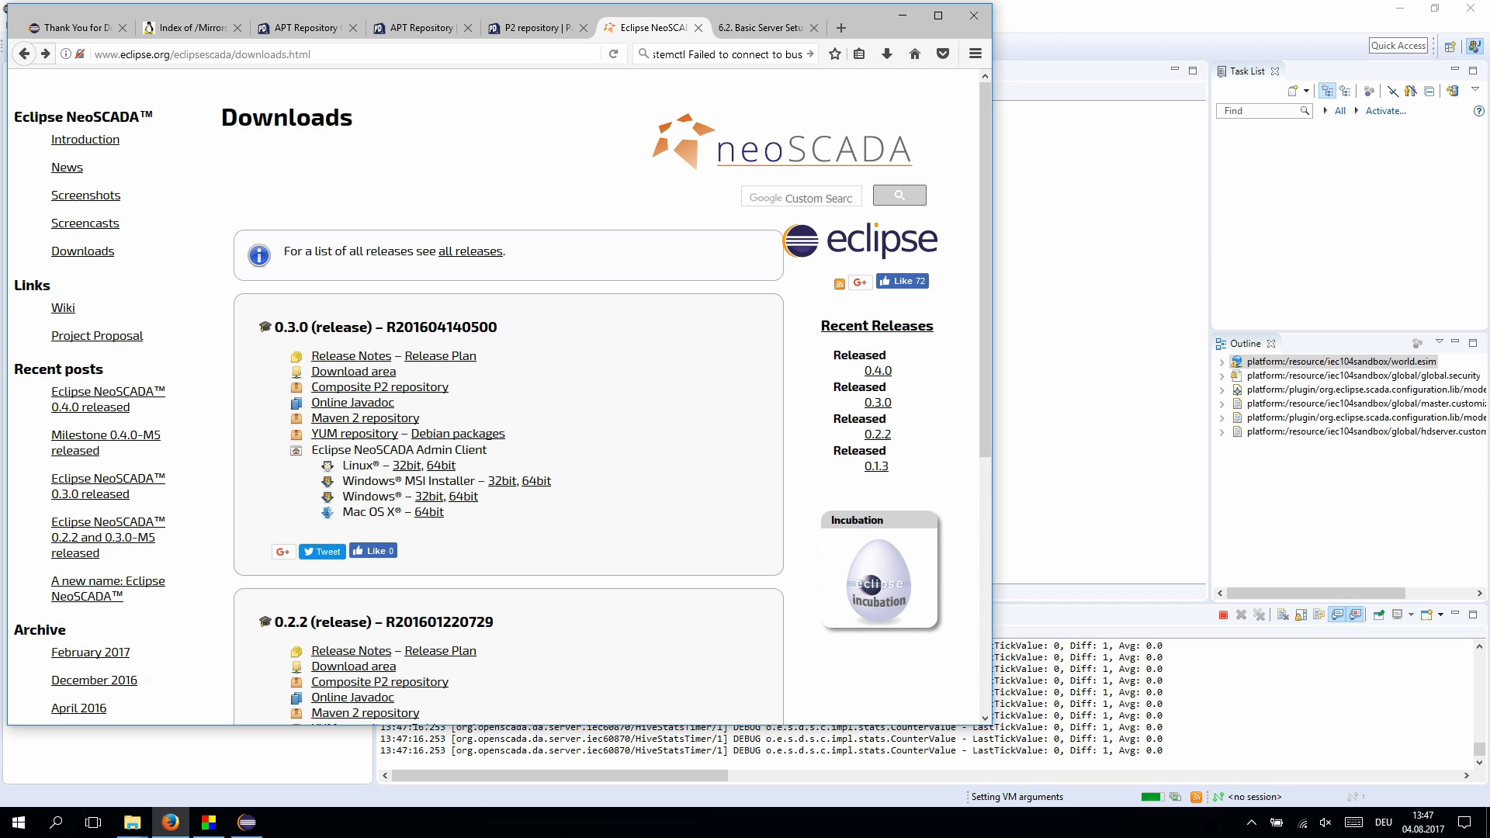
left_click(537, 482)
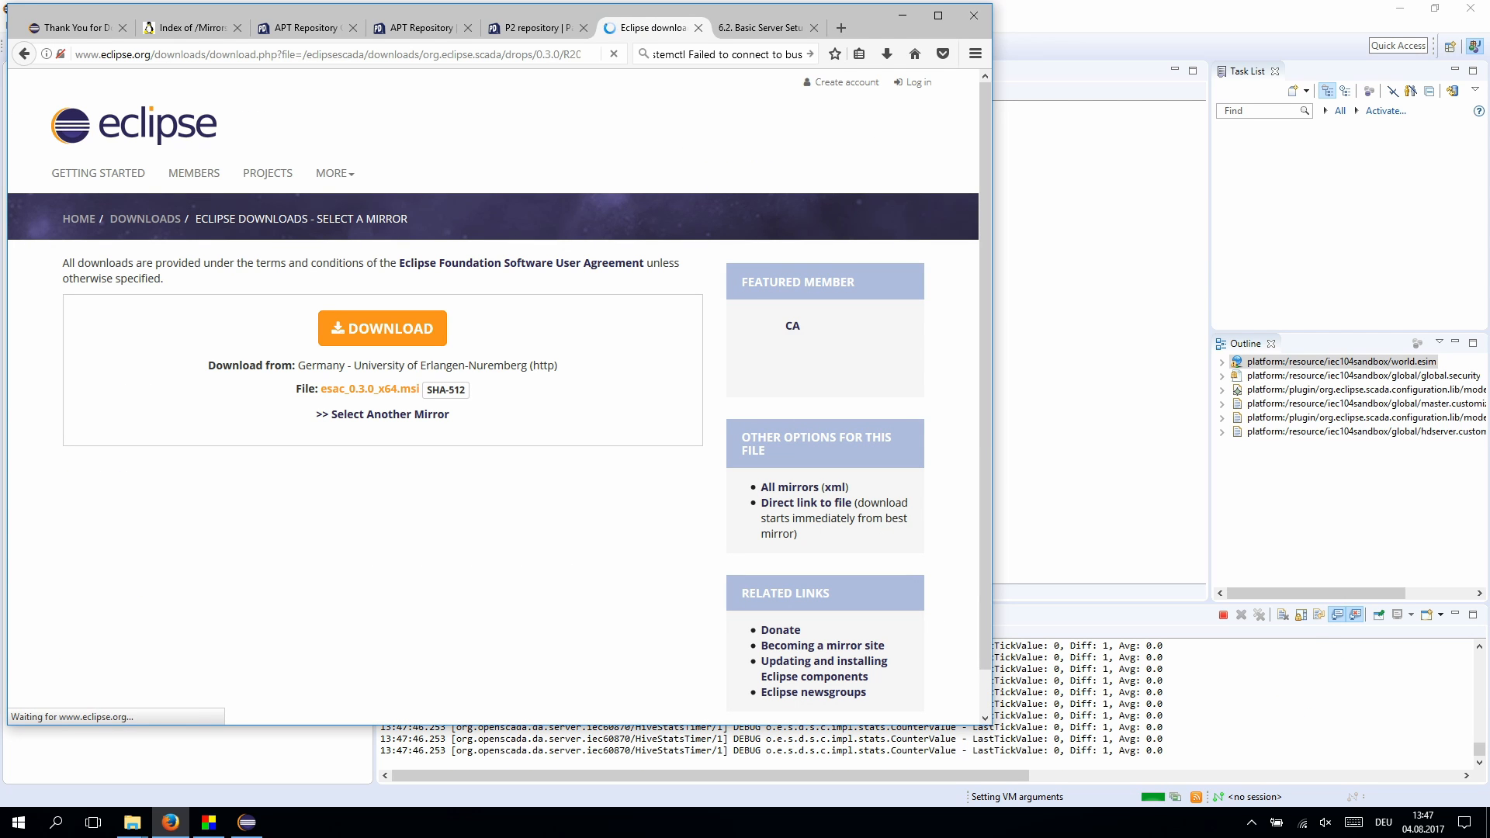
mouse_move(132, 822)
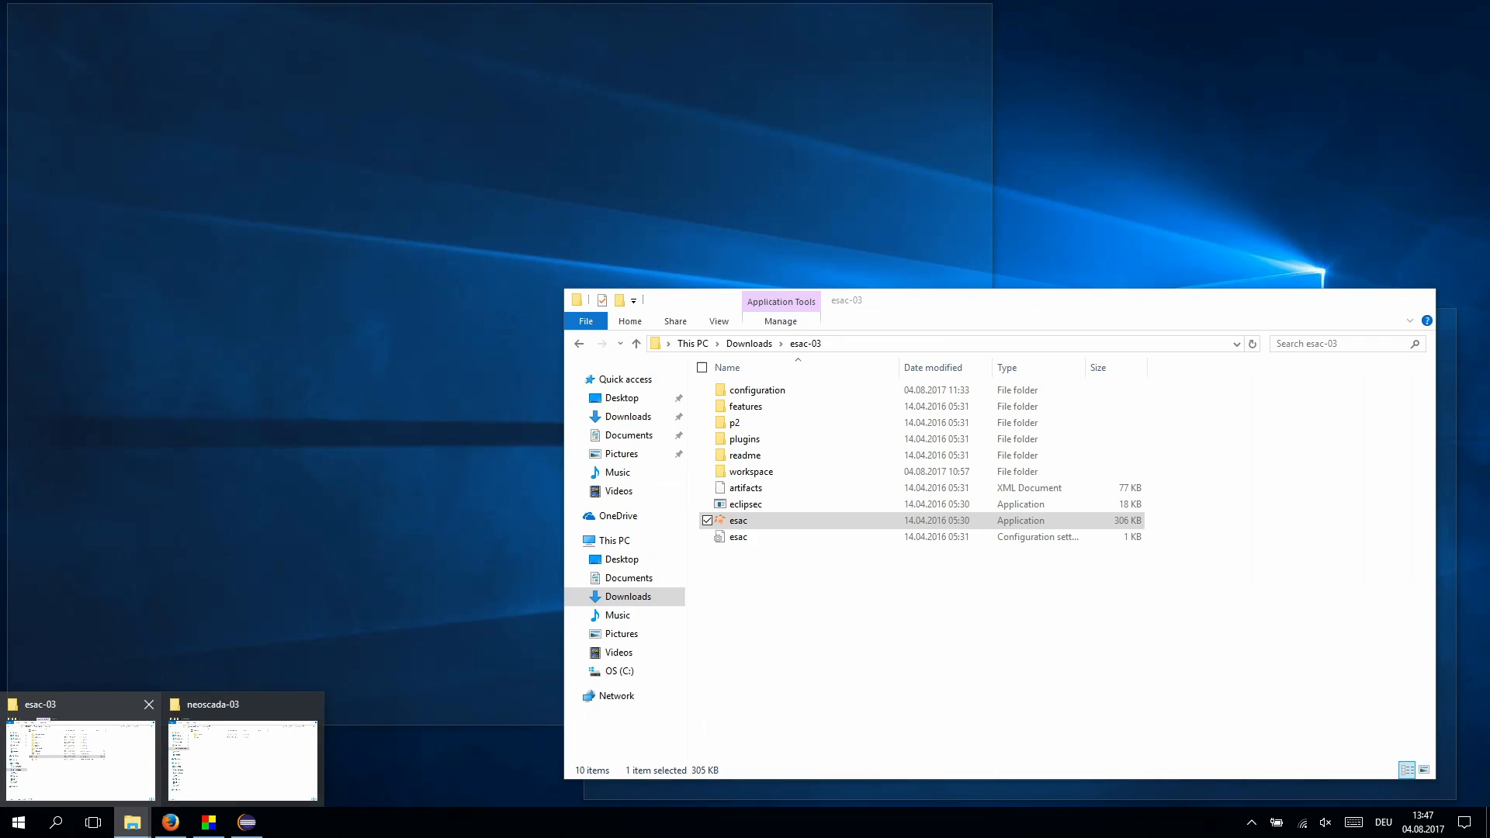
left_click(81, 761)
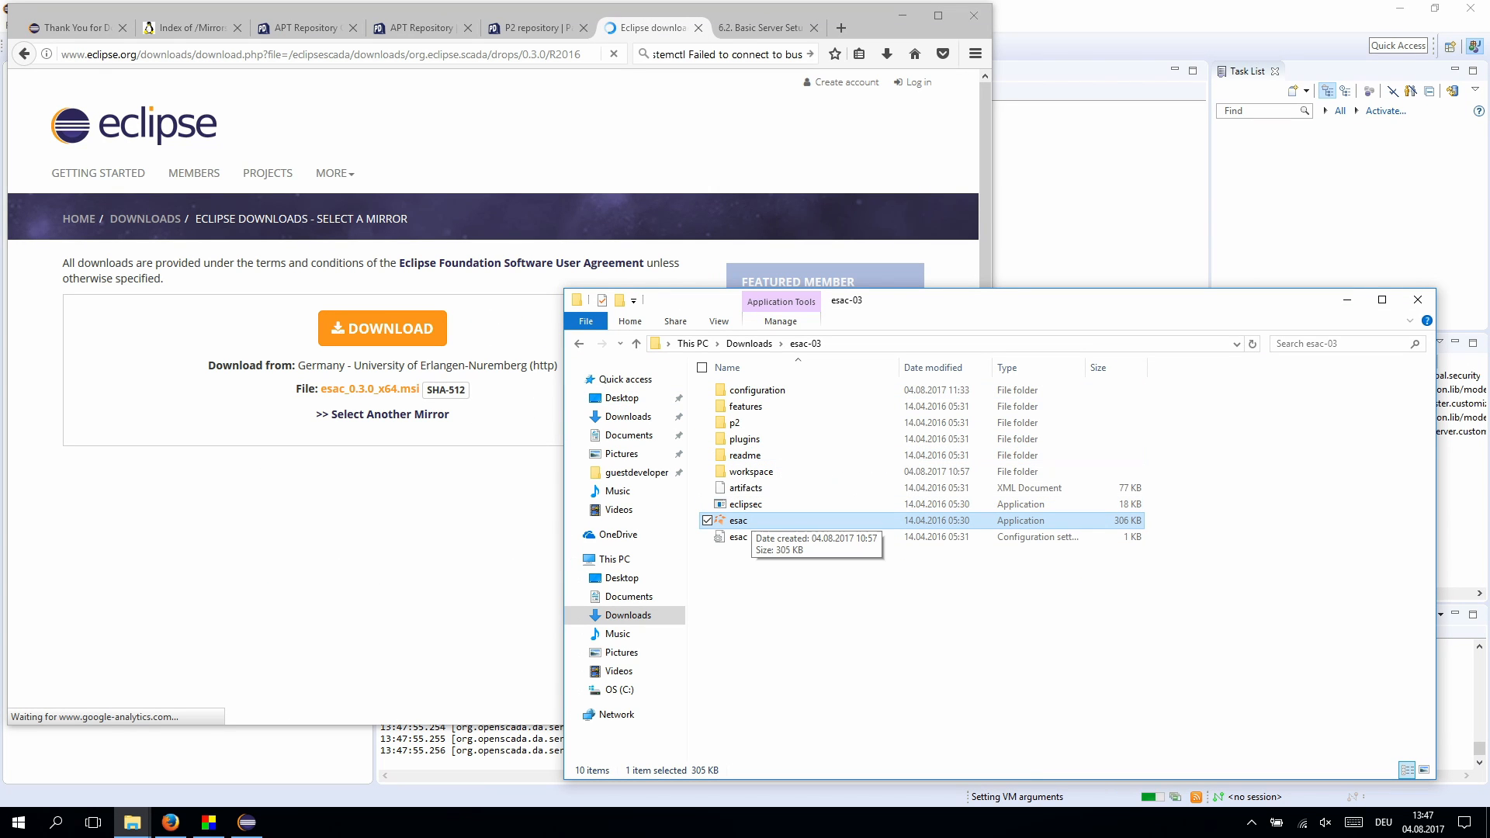
- Start esac.exe from the esac-03 folder to launch the Eclipse SCADA Admin Client
double_click(738, 521)
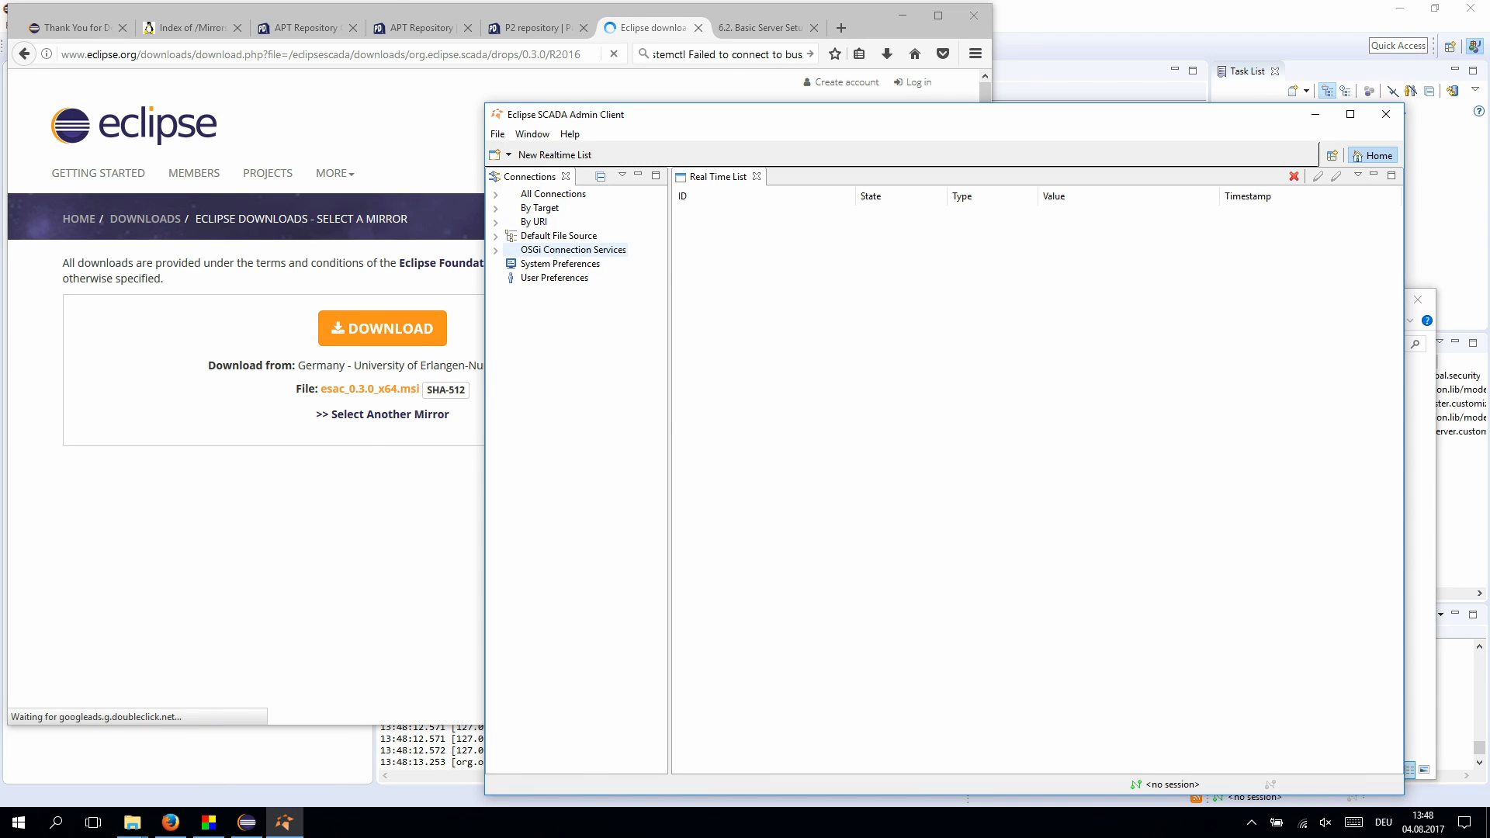
- Add a User Preferences connection to da:ngp://localhost:2115, checking the iec104 driver's instance in Eclipse
right_click(543, 278)
left_click(598, 285)
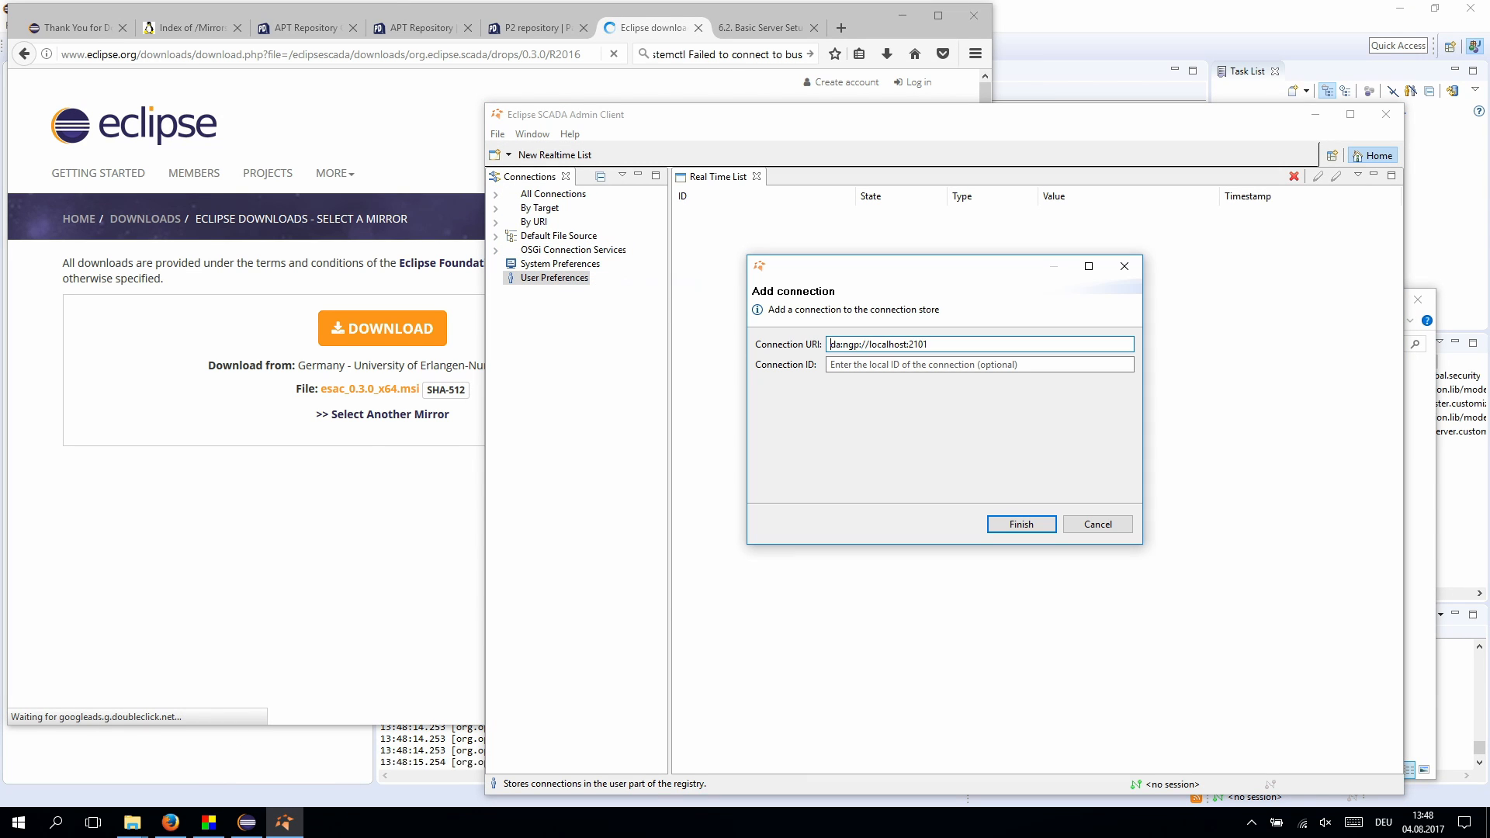
key("End")
key("BackSpace")
key("BackSpace")
type("15")
key("shift+Left")
key("shift+Left")
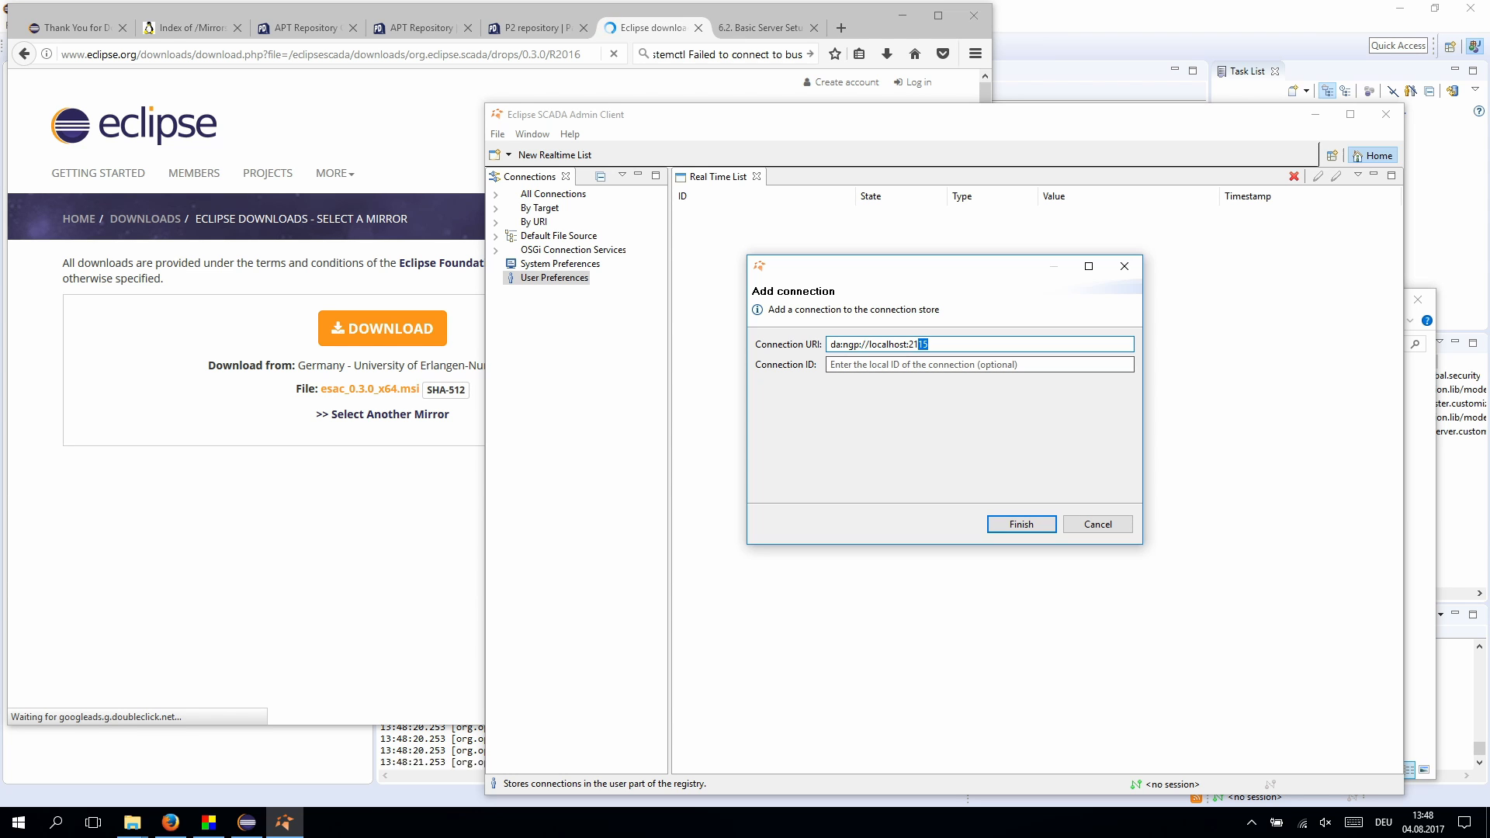
left_click(247, 822)
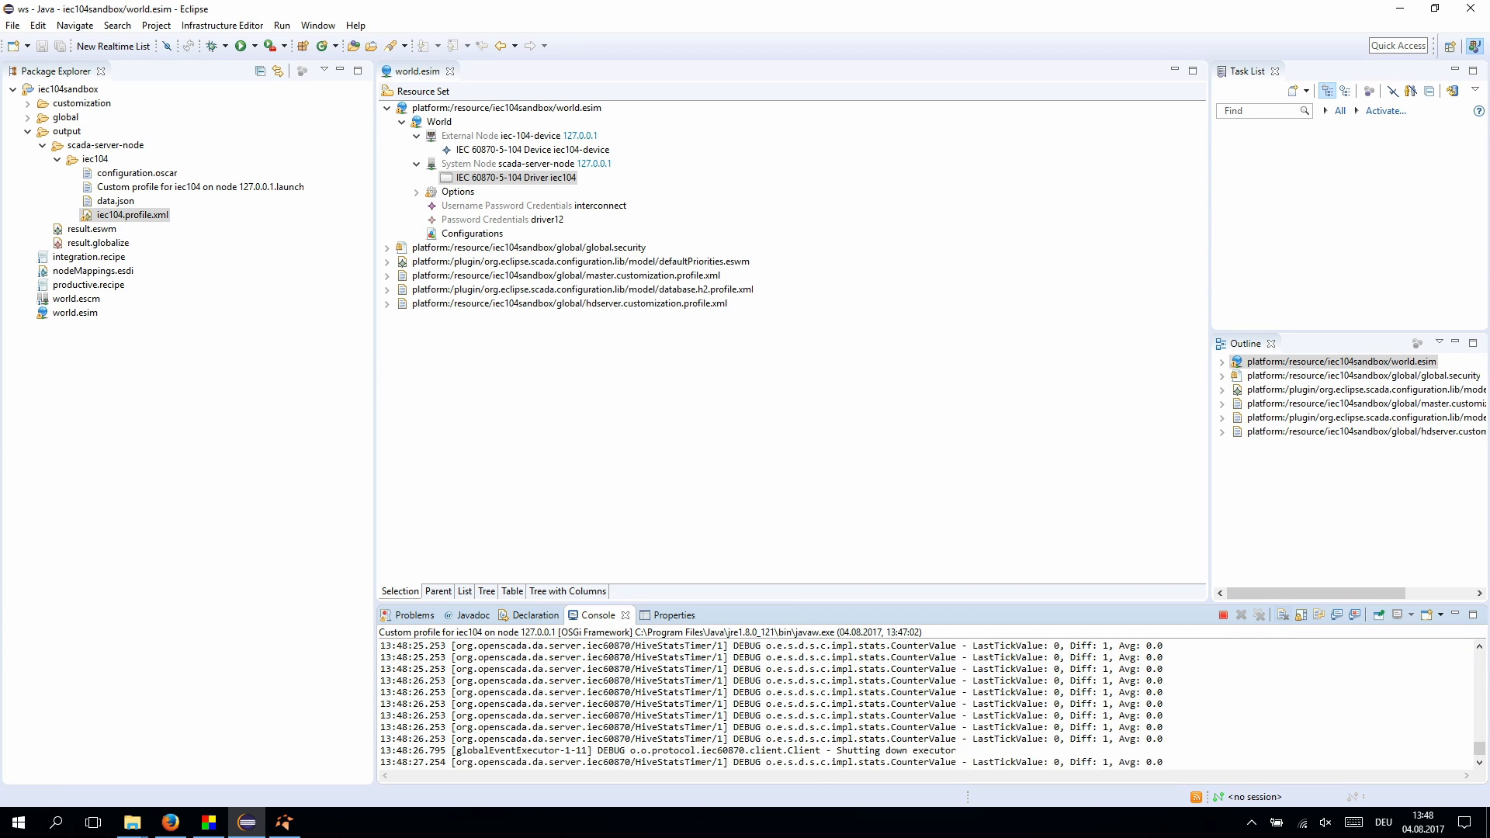
left_click(668, 614)
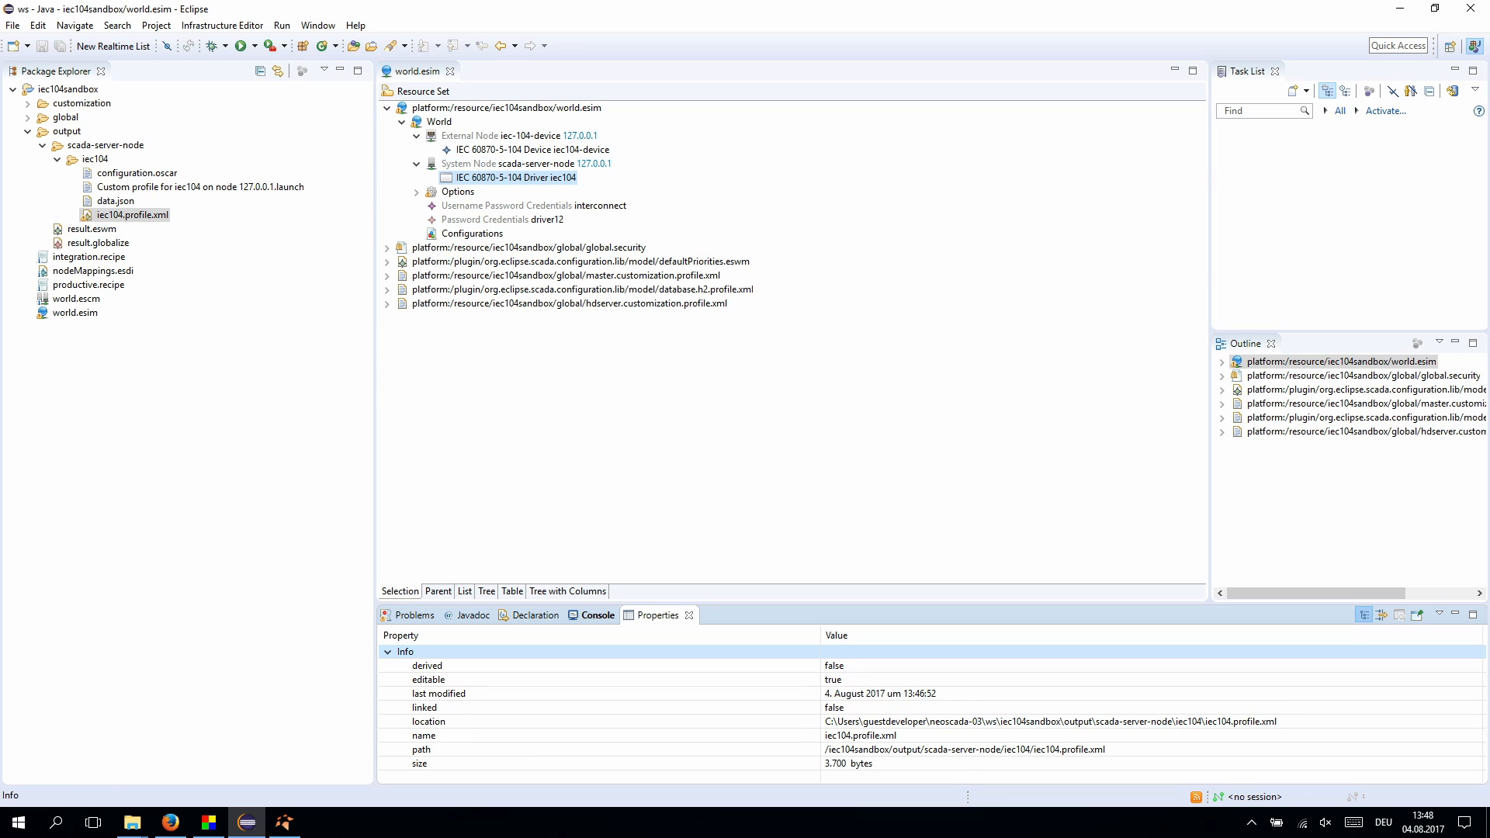
left_click(516, 177)
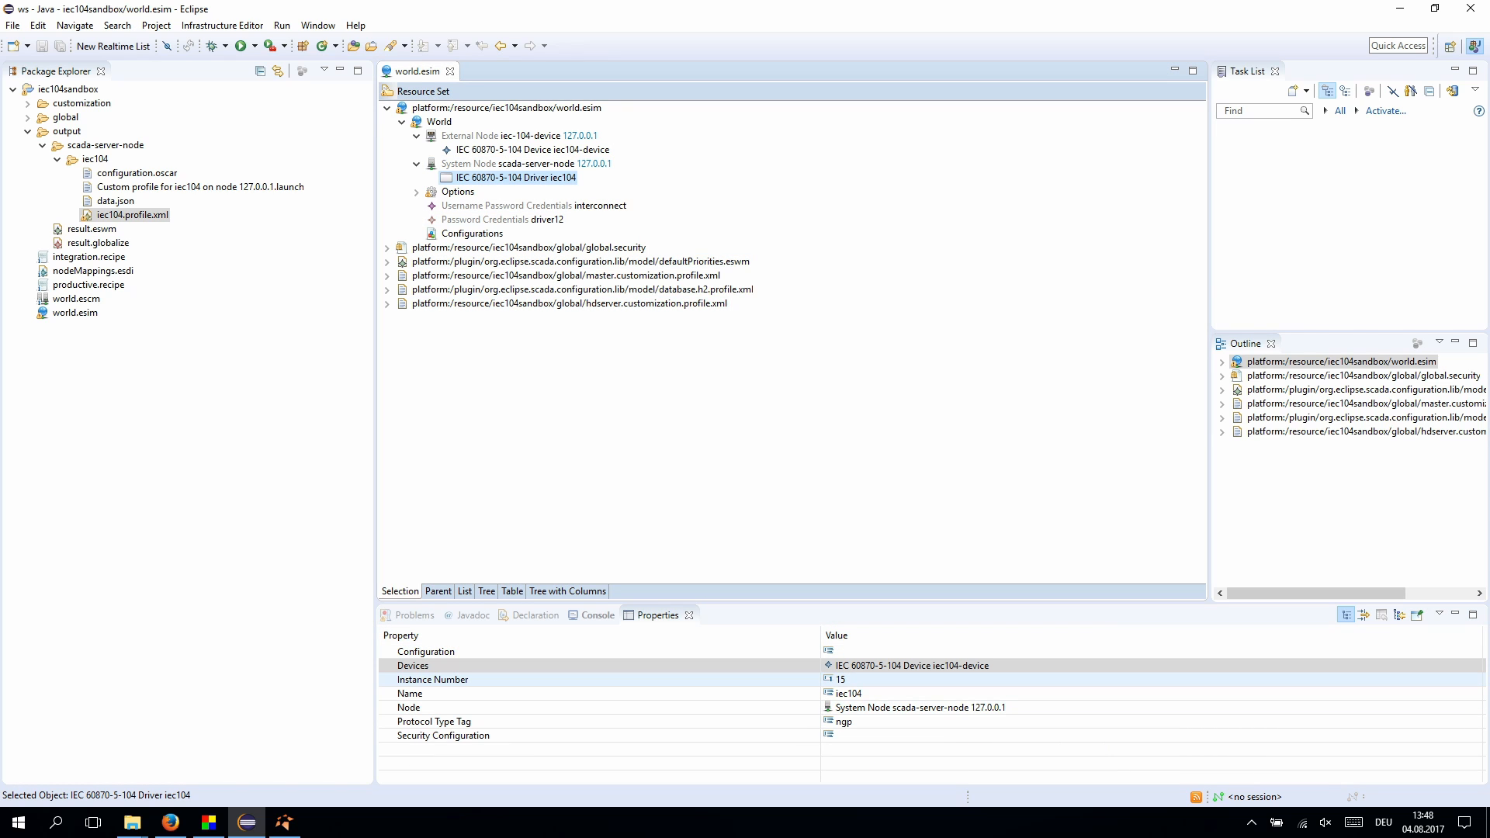
left_click(284, 822)
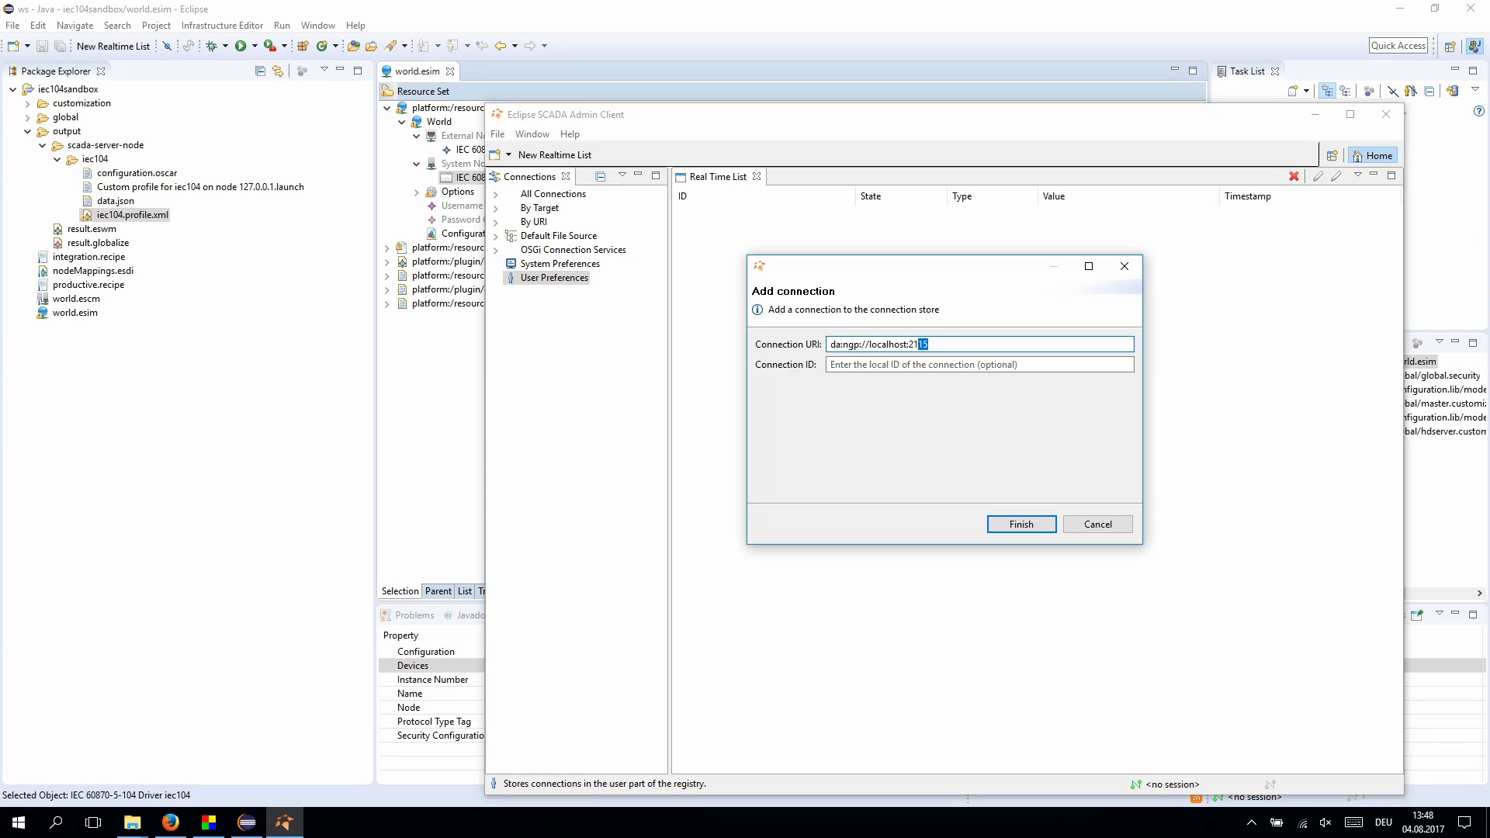
left_click(1021, 524)
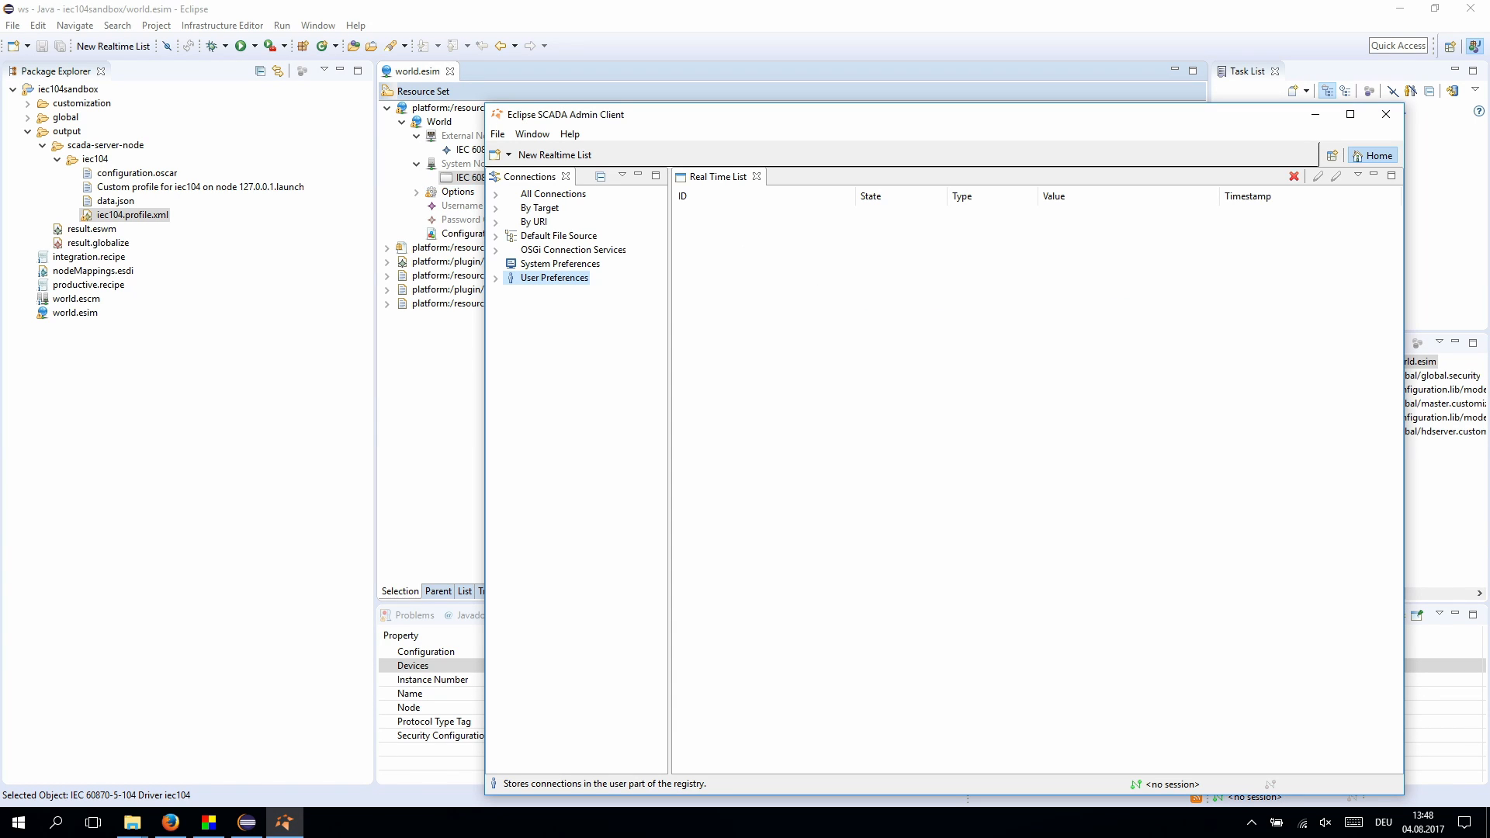
- Log on to the new connection with the admin user's credentials
double_click(590, 292)
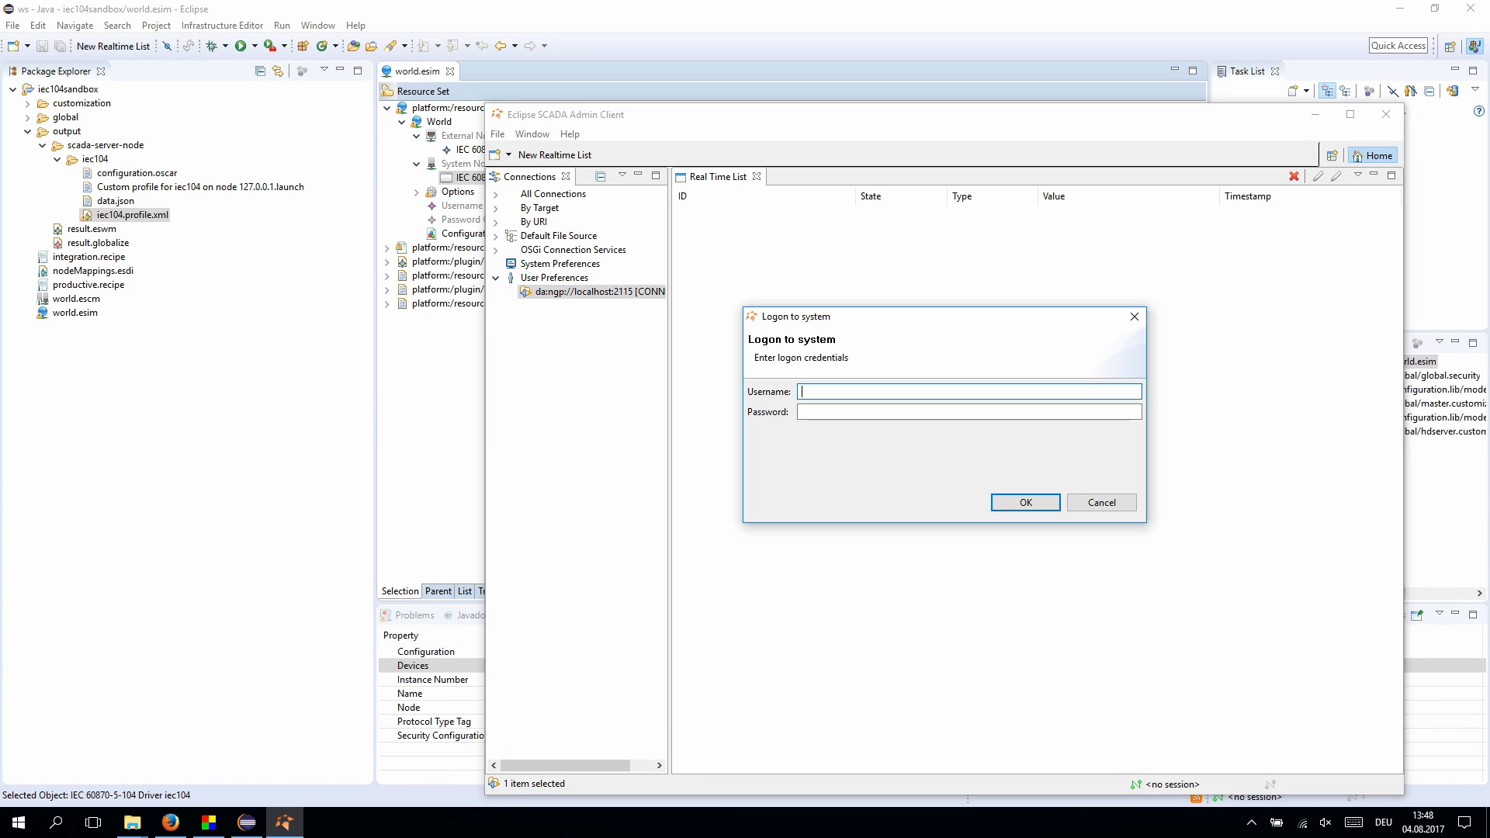
type("admin")
left_click(803, 412)
type("admin")
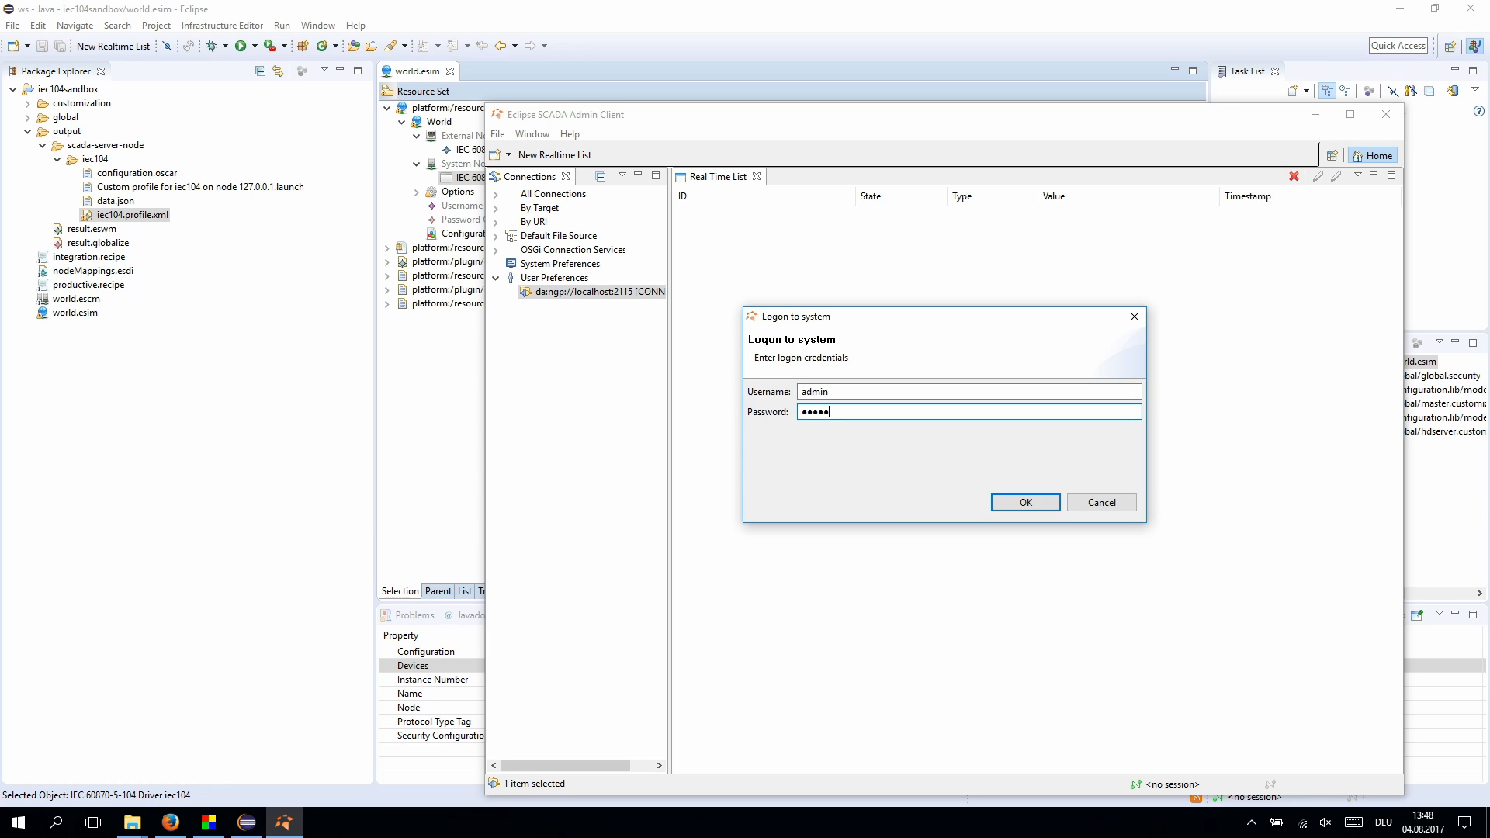
key("Return")
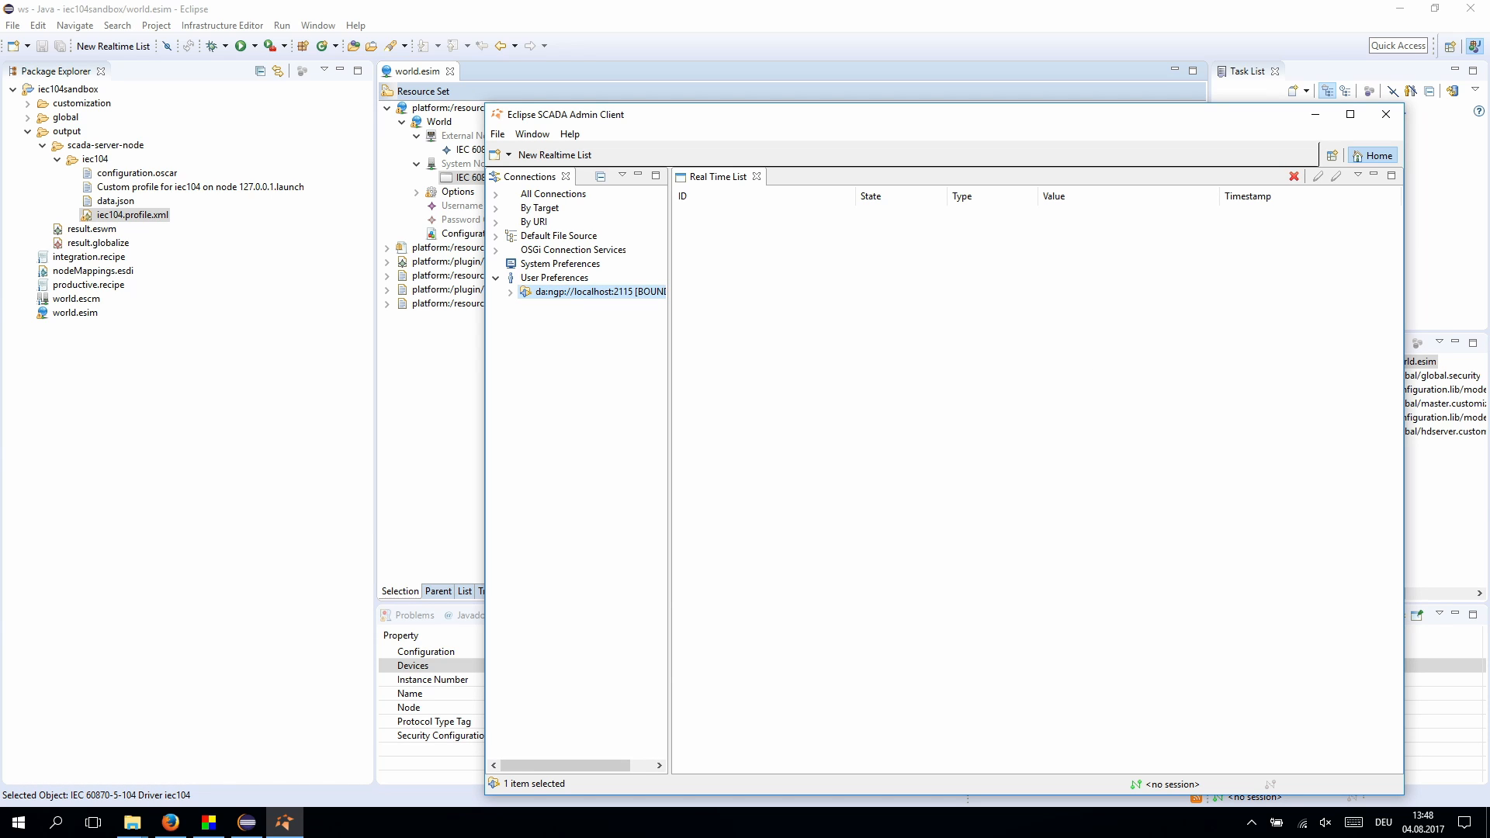
- Drag the four iec104-device client state items into the Real Time List
key("Right")
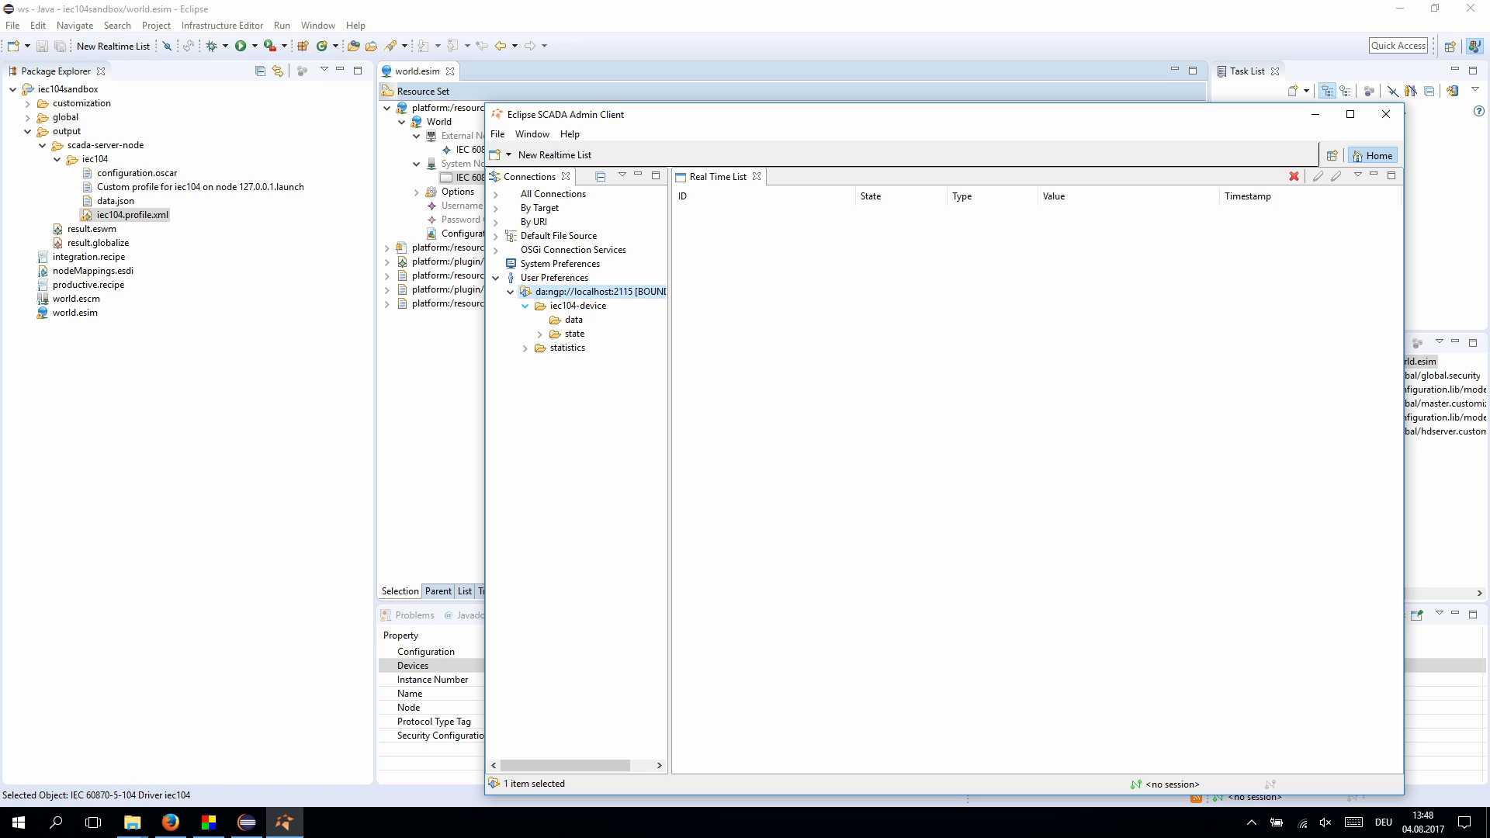
left_click(539, 334)
left_click(555, 348)
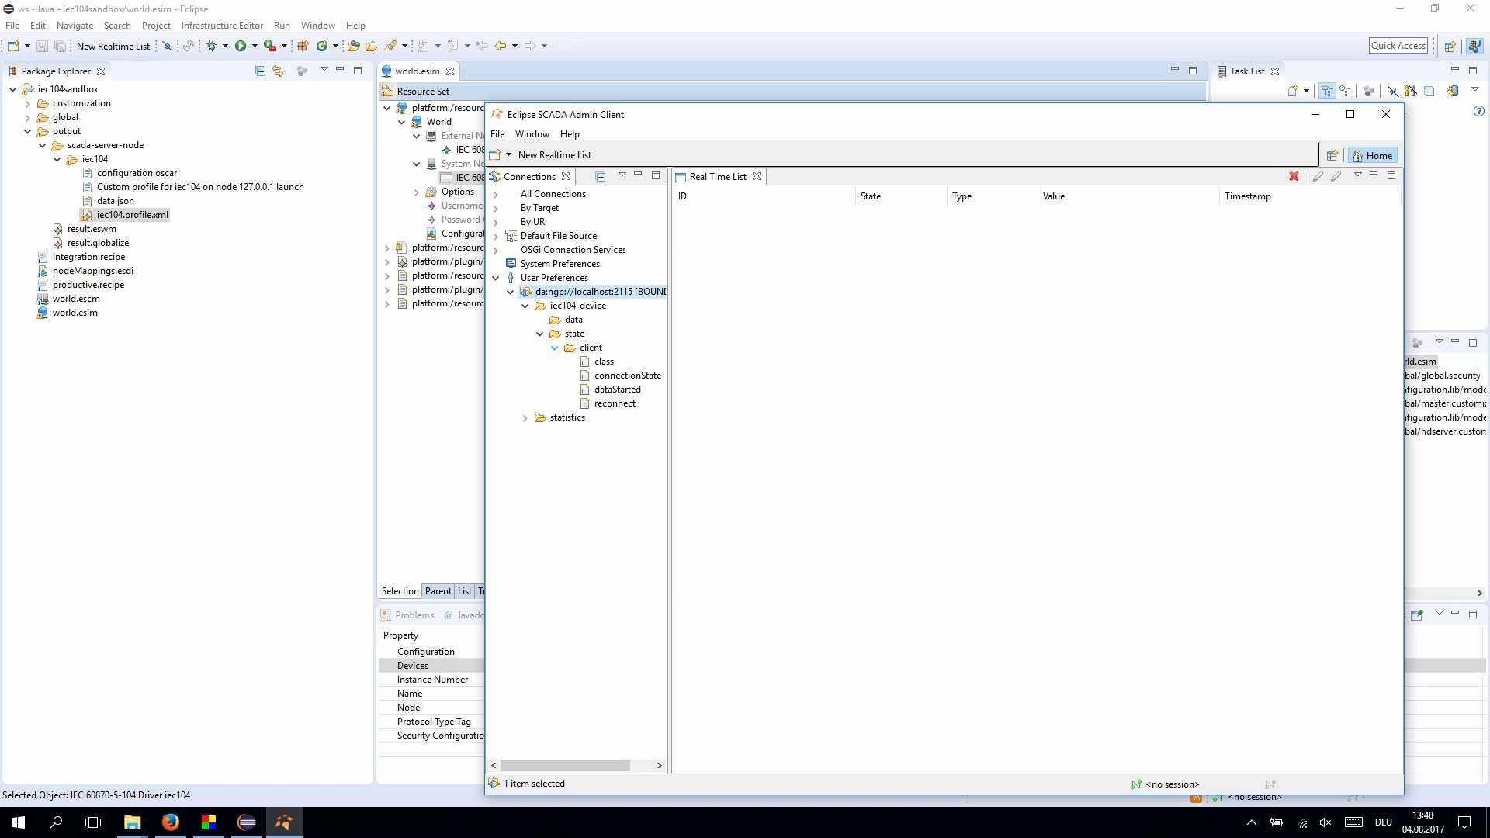
left_click(615, 404)
left_click(579, 306, "shift")
left_click(590, 291, "shift")
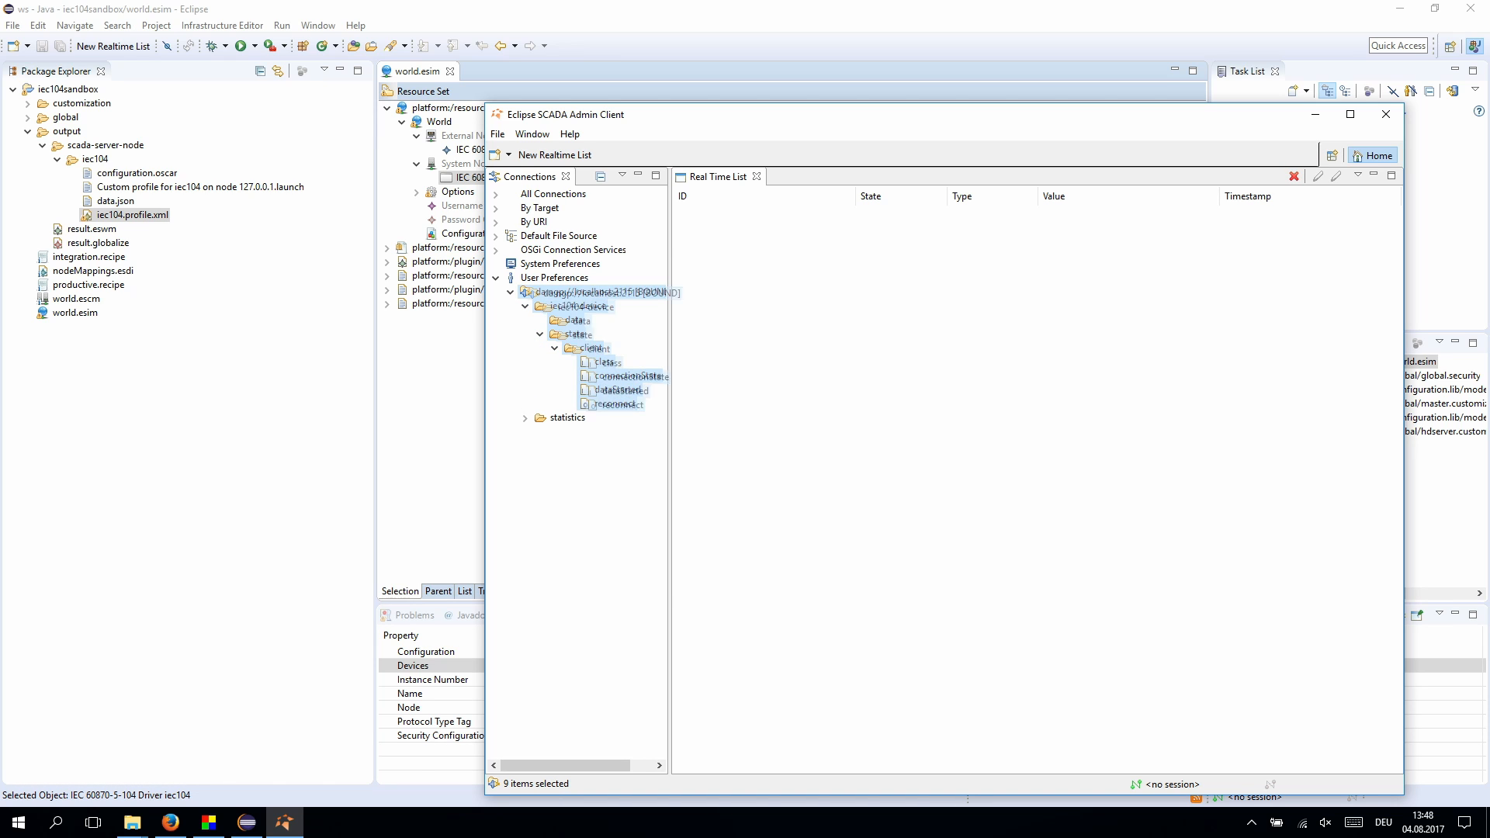
left_click(604, 362)
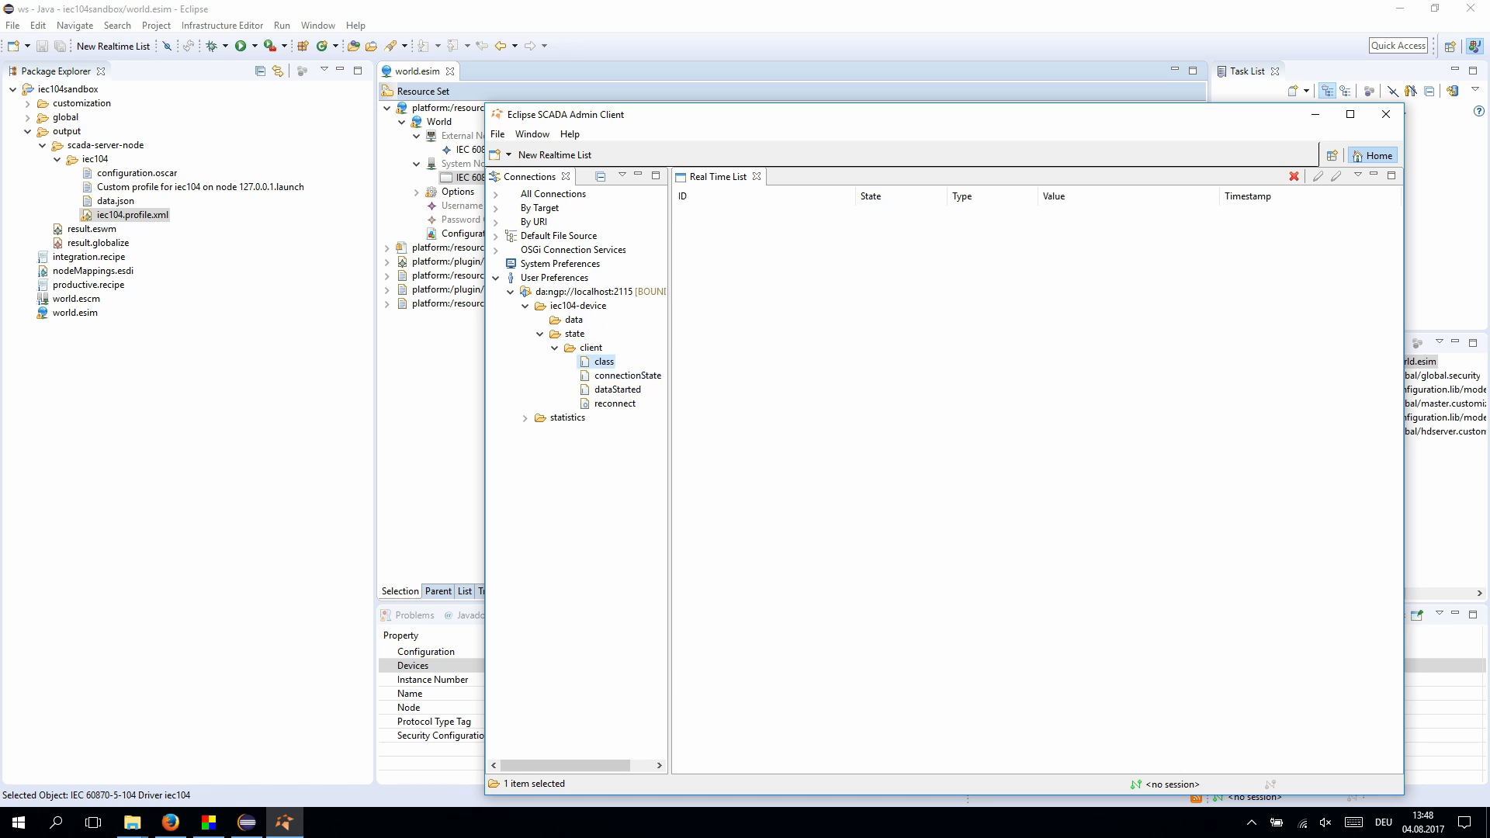
left_click(614, 403, "shift")
left_click_drag(615, 404, 815, 408)
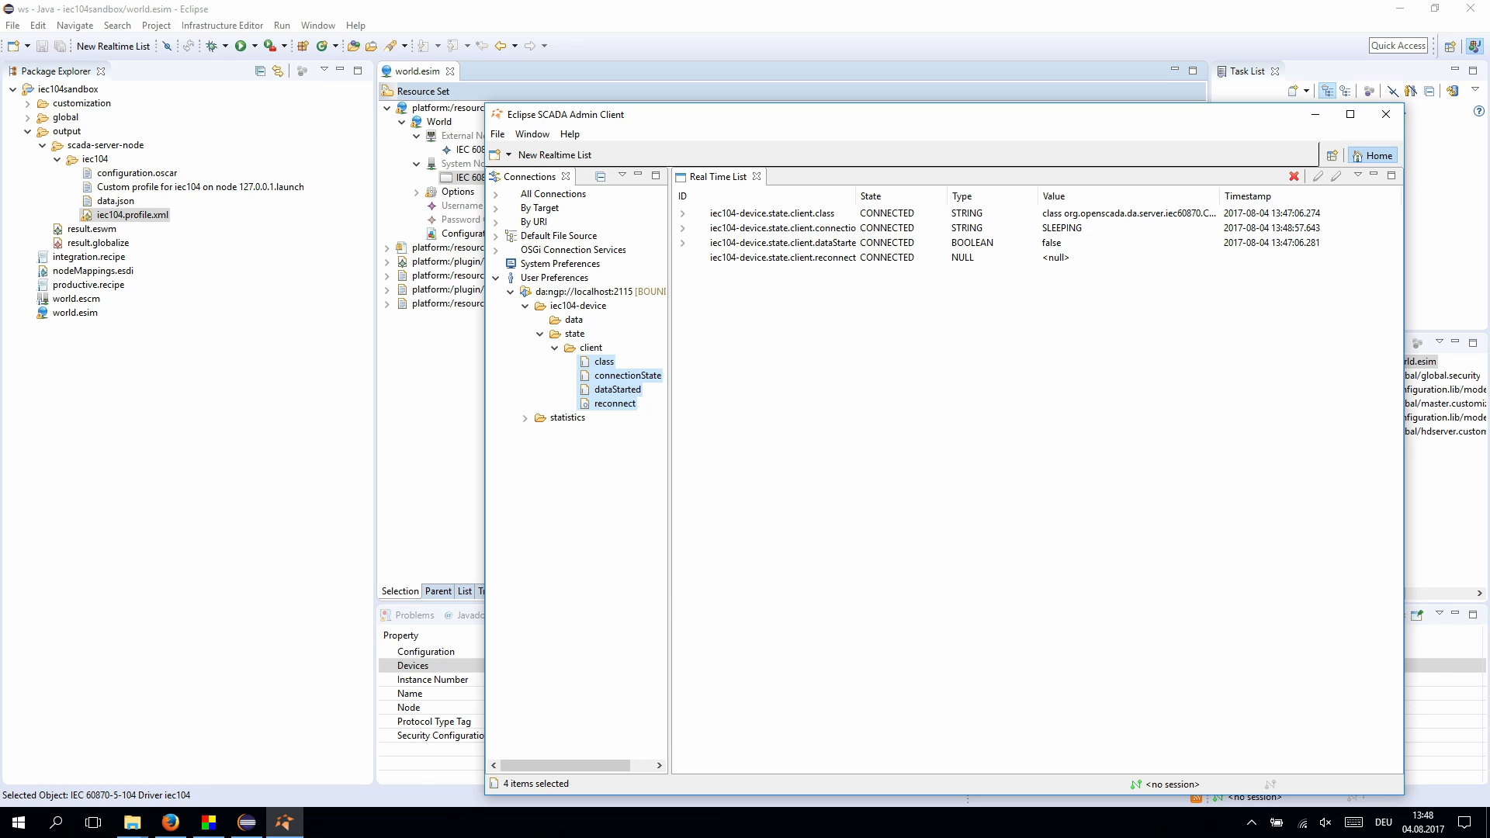
left_click(209, 822)
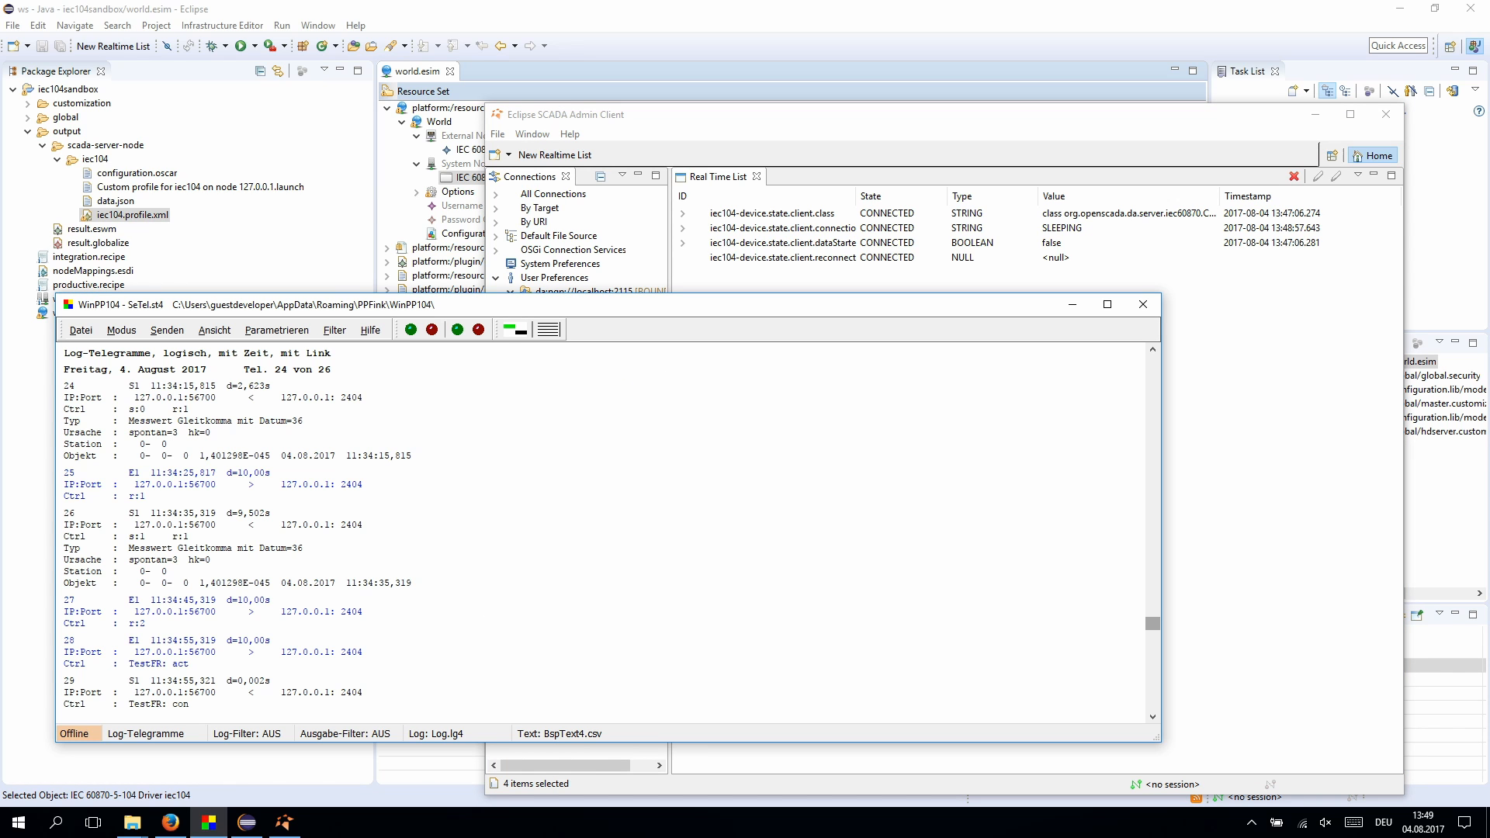
- Put WinPP104 online and send a 'Messwert Gleitkomma mit Datum' floating-point telegram
key("F5")
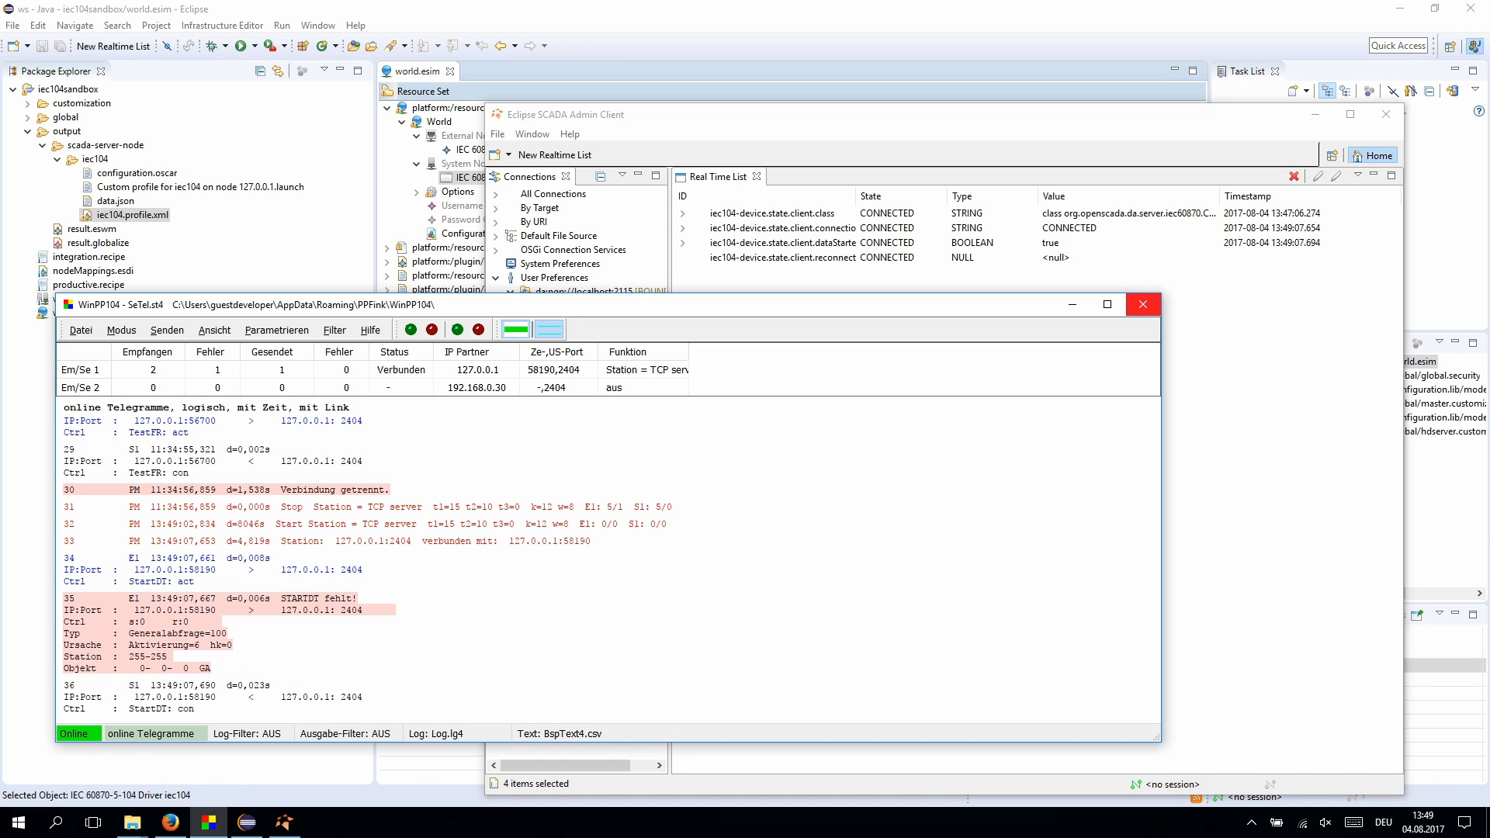
key("alt+Tab")
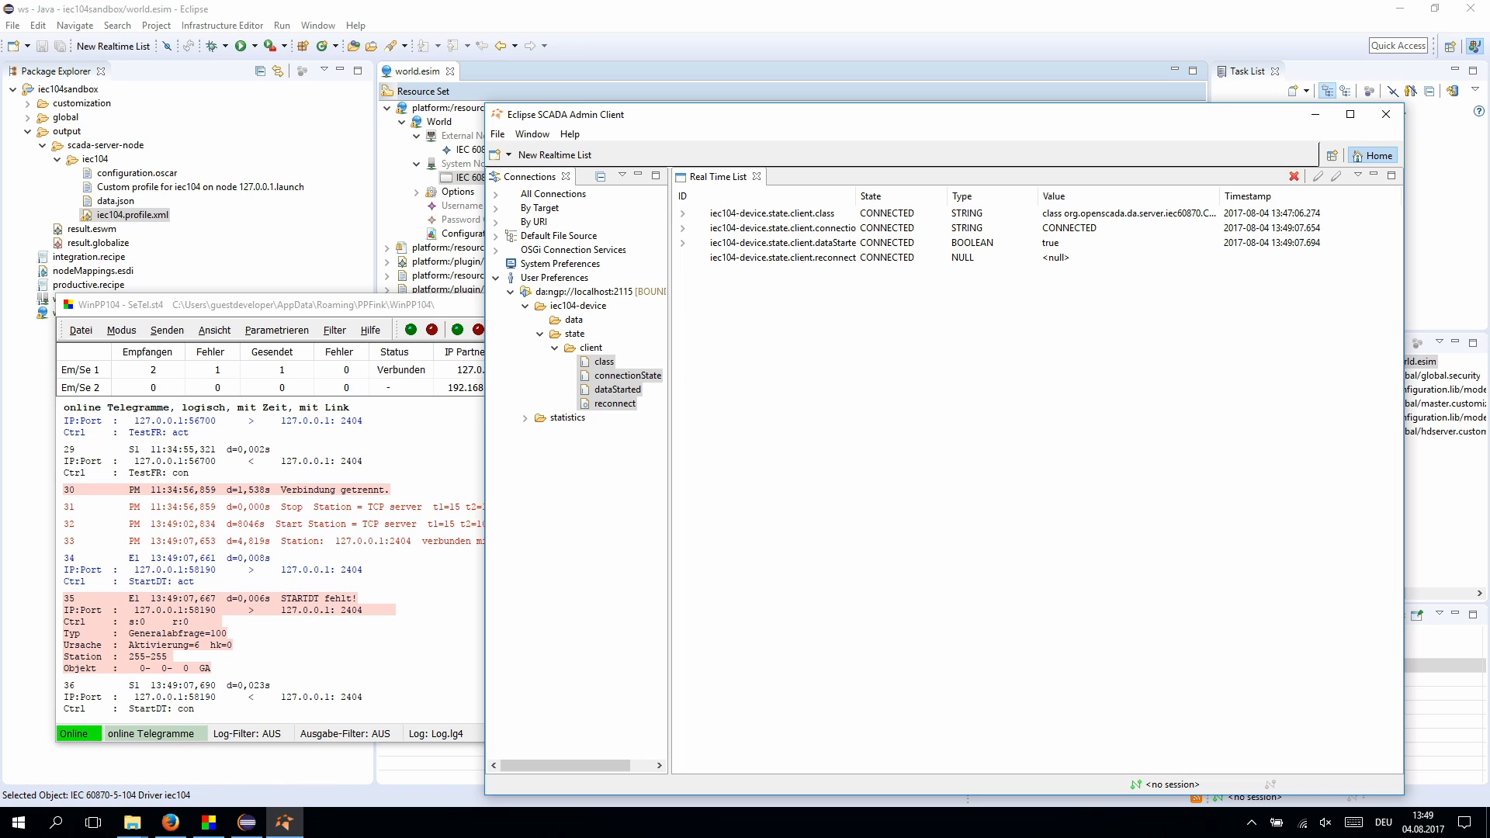
left_click(167, 330)
mouse_move(199, 349)
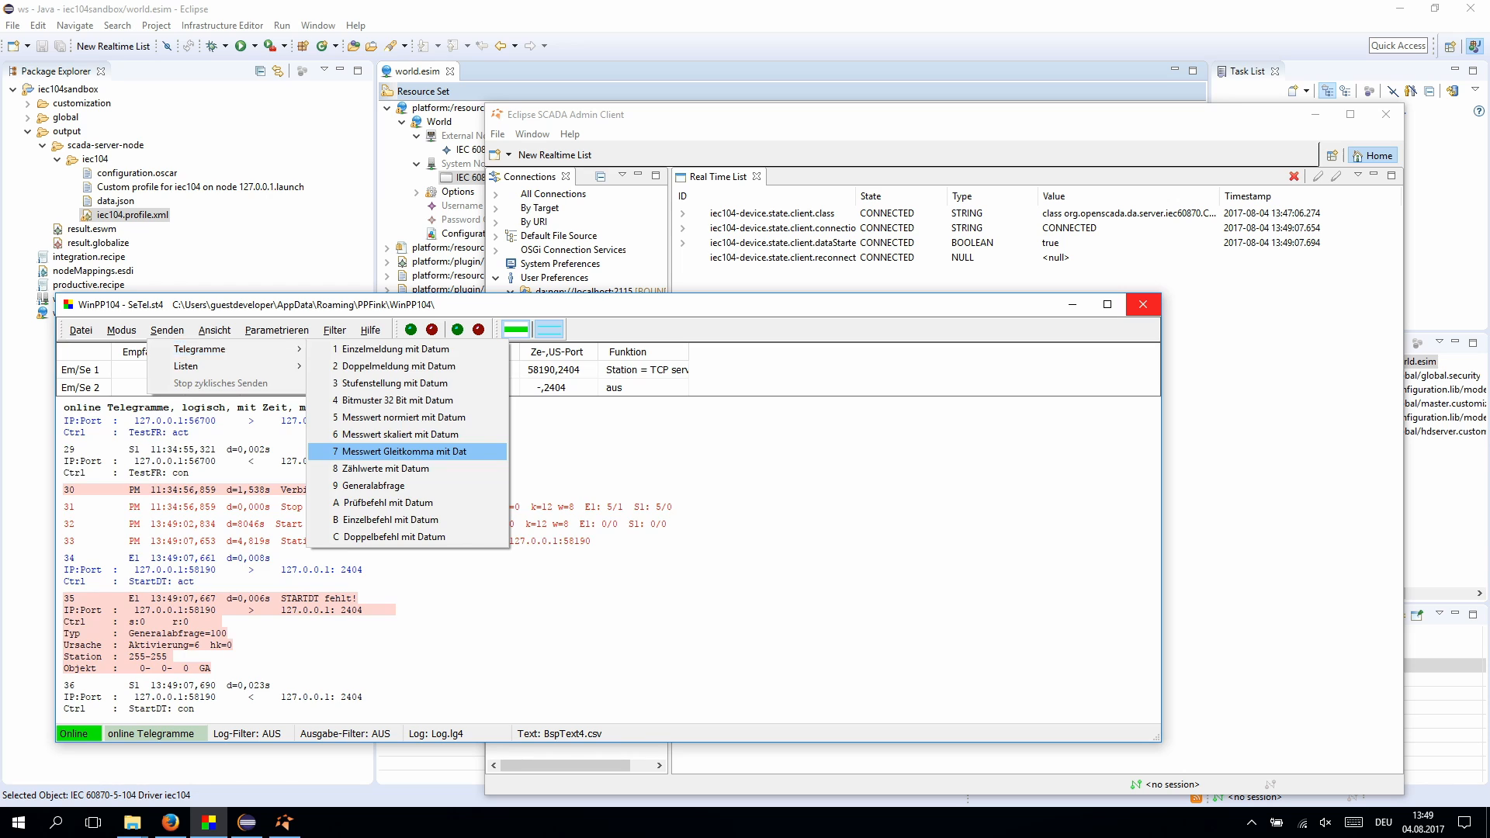
left_click(399, 451)
- Add data item 0.0.0.0 to the Real Time List and inspect its received value
key("alt+Tab")
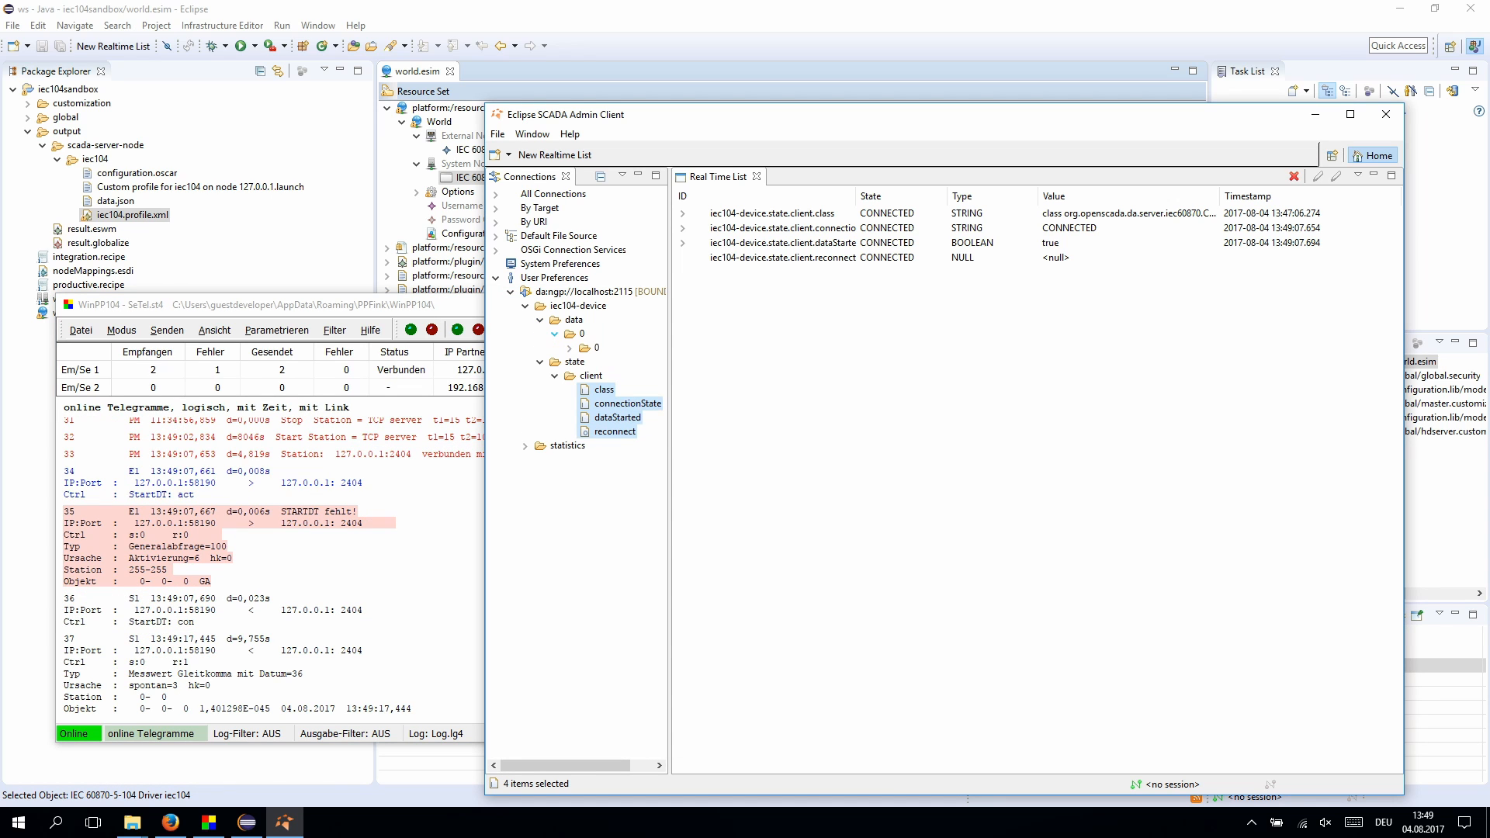
left_click(569, 348)
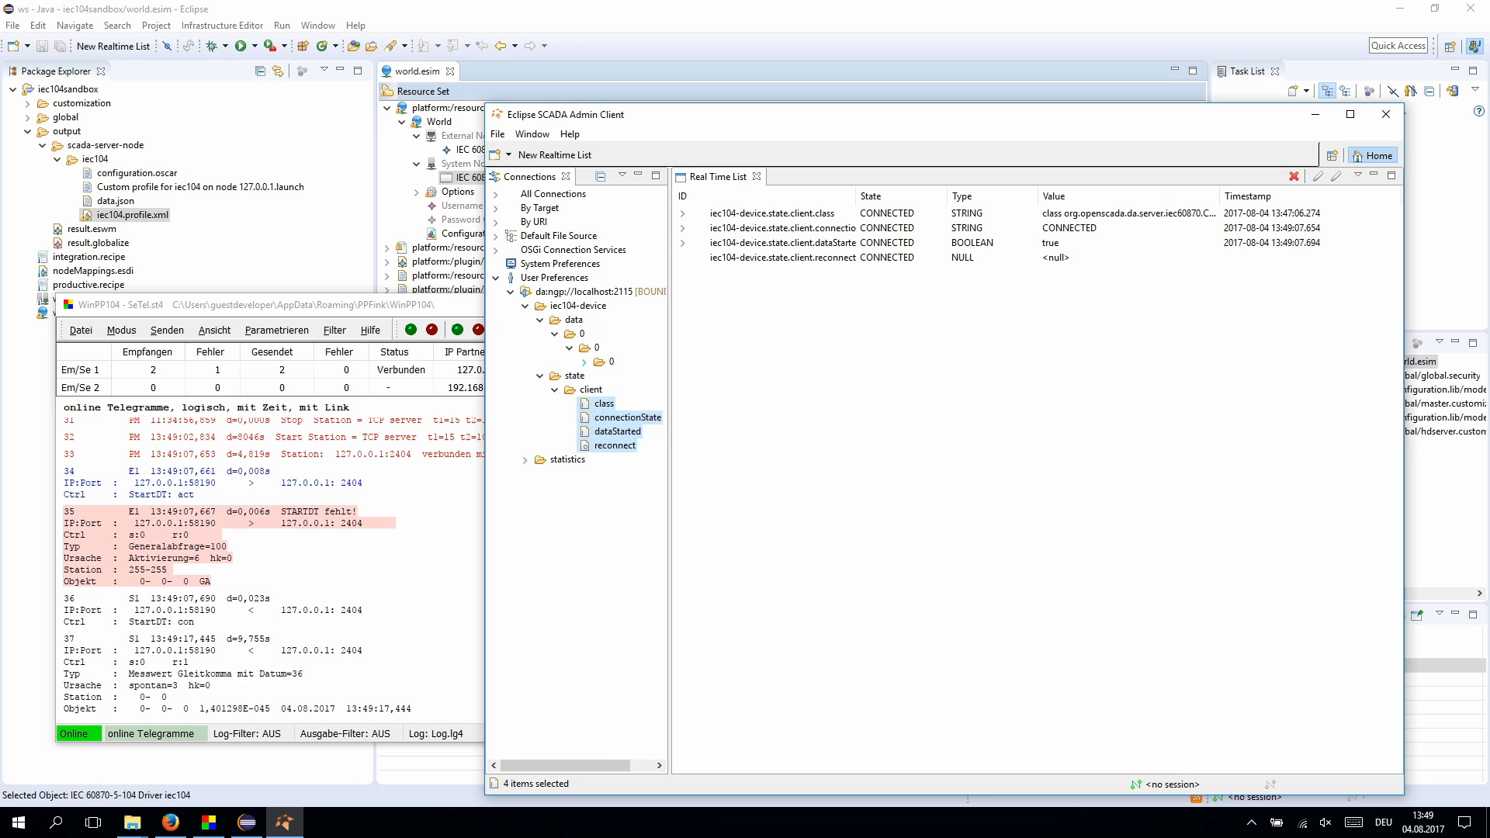
left_click(584, 361)
left_click(600, 375)
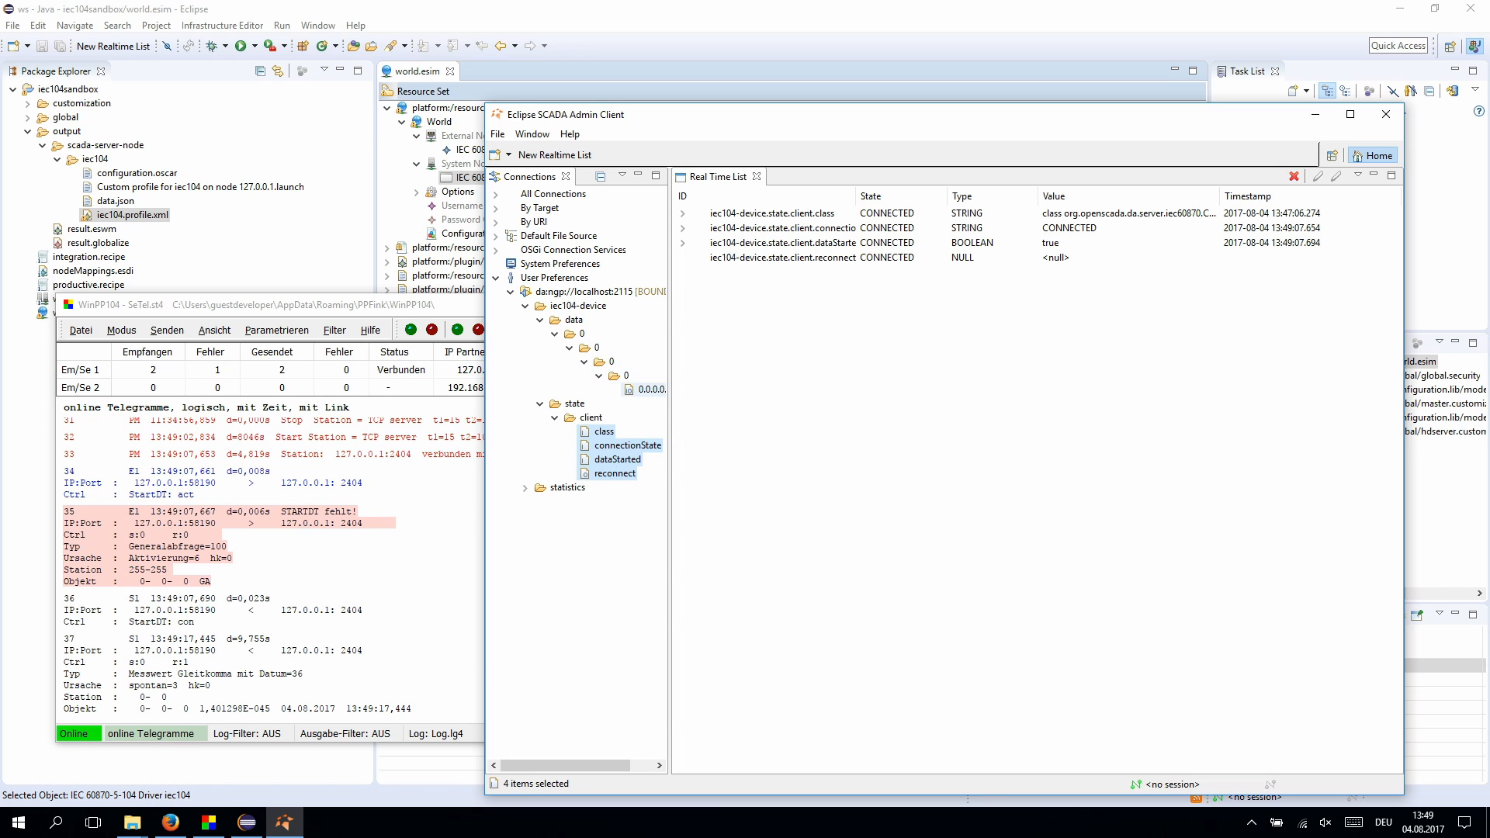
left_click(651, 390)
left_click_drag(650, 390, 898, 466)
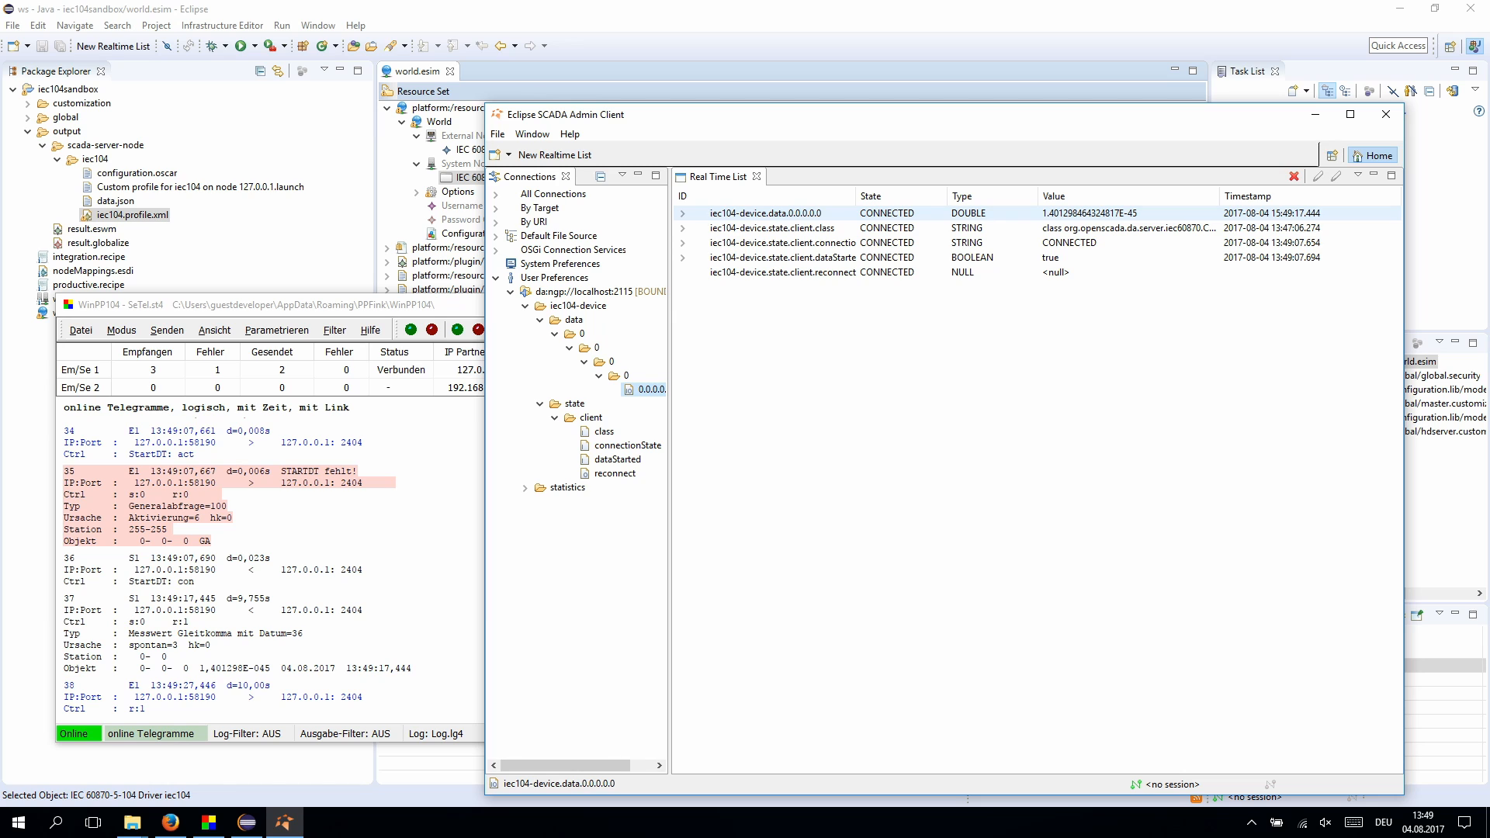
left_click(888, 213)
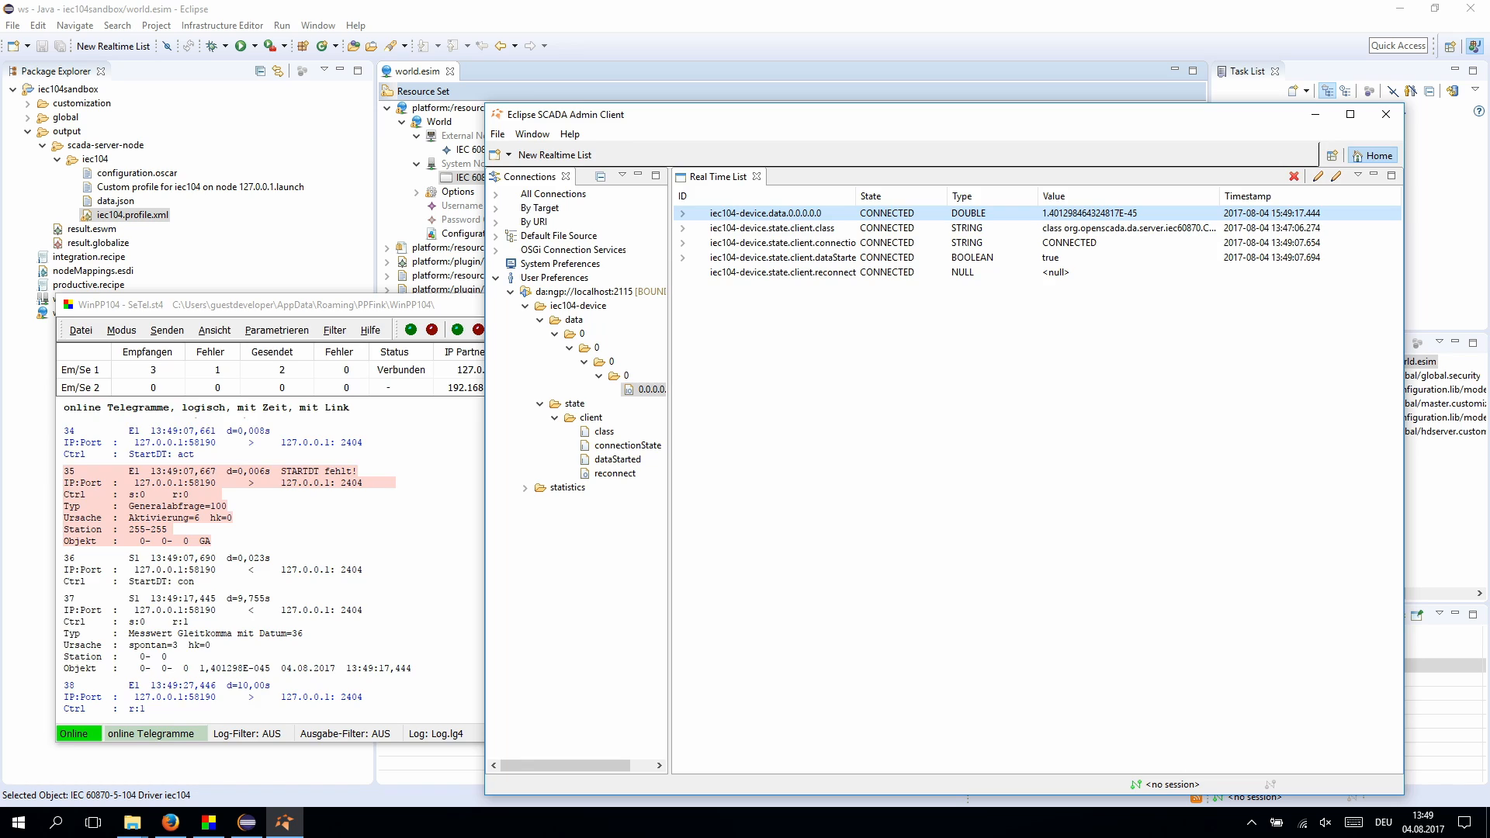
left_click(246, 823)
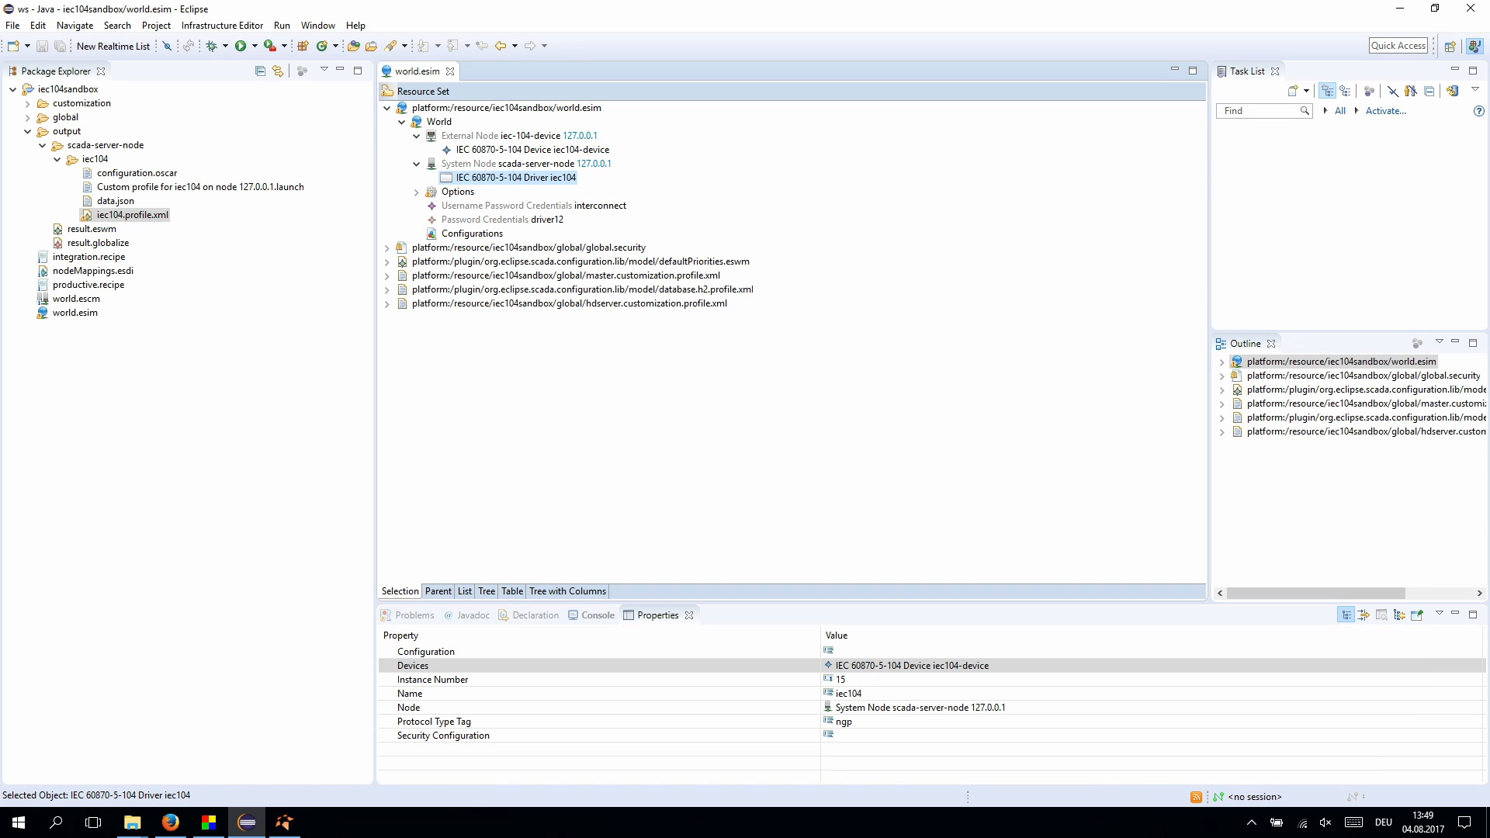
- Add a Debian Deployment Mechanism to the scada-server-node system node
left_click(513, 164)
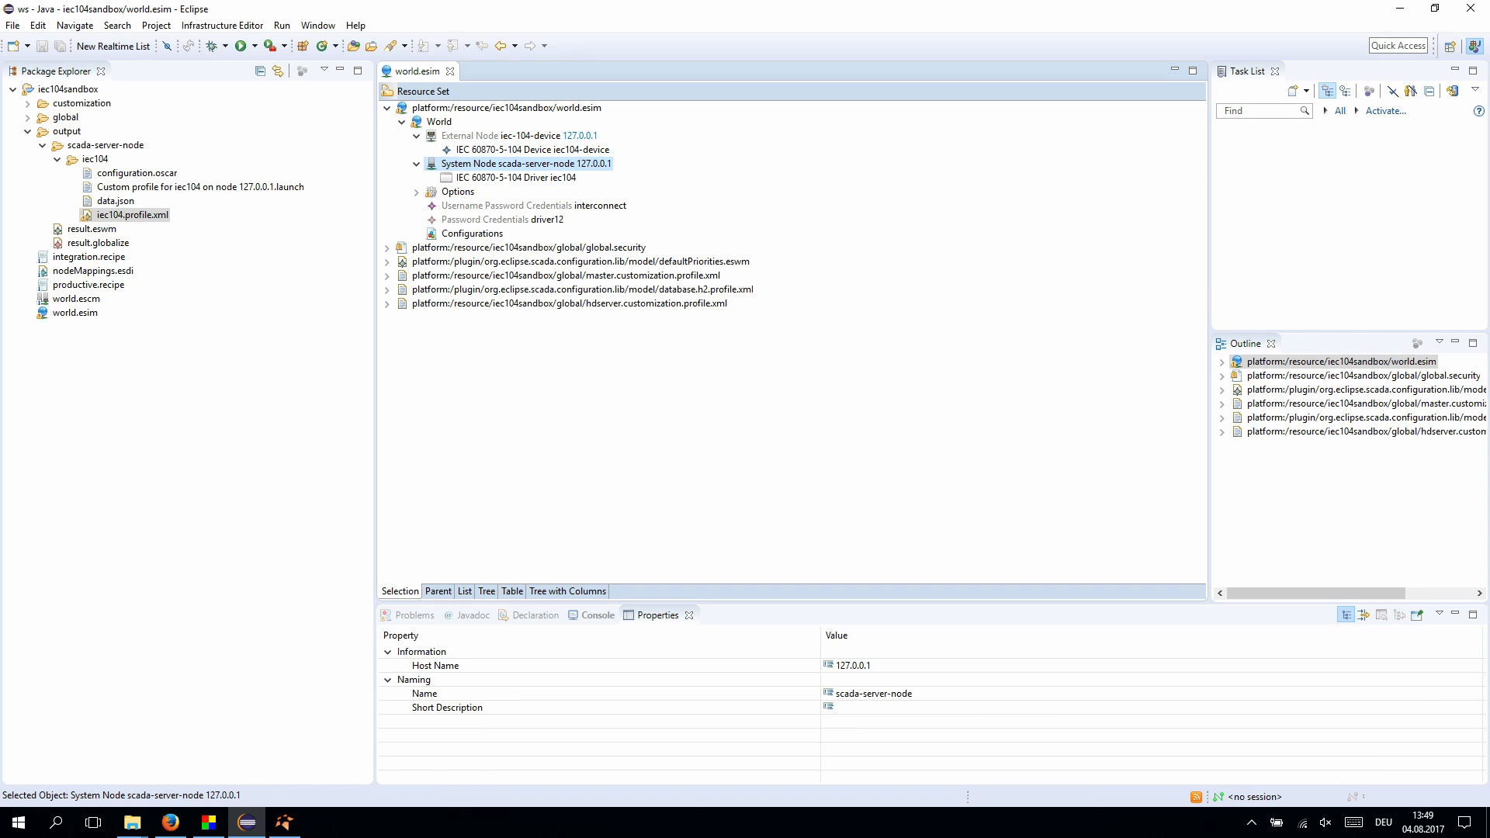
right_click(519, 166)
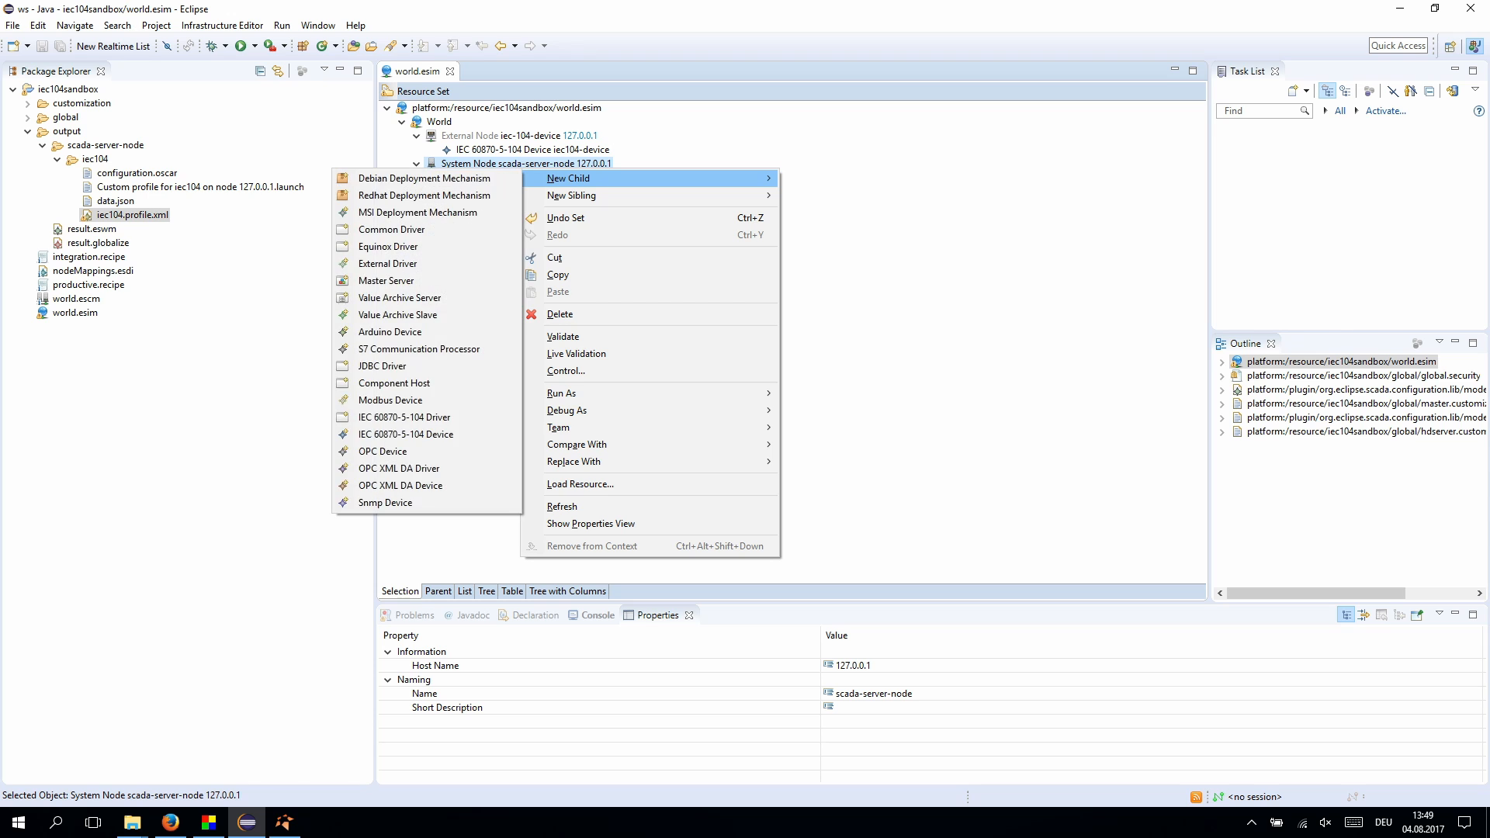
key("Right")
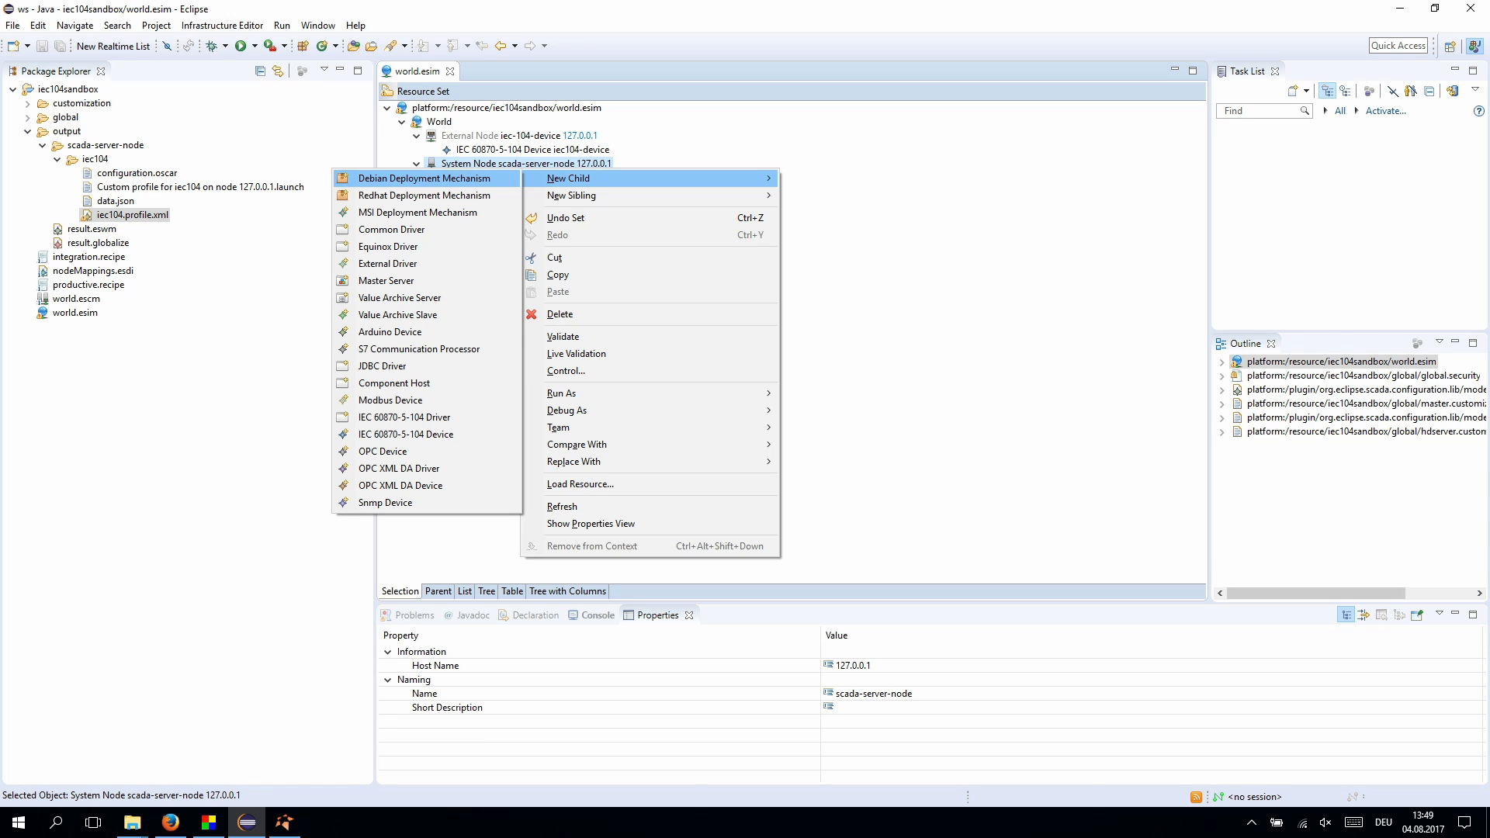
key("Return")
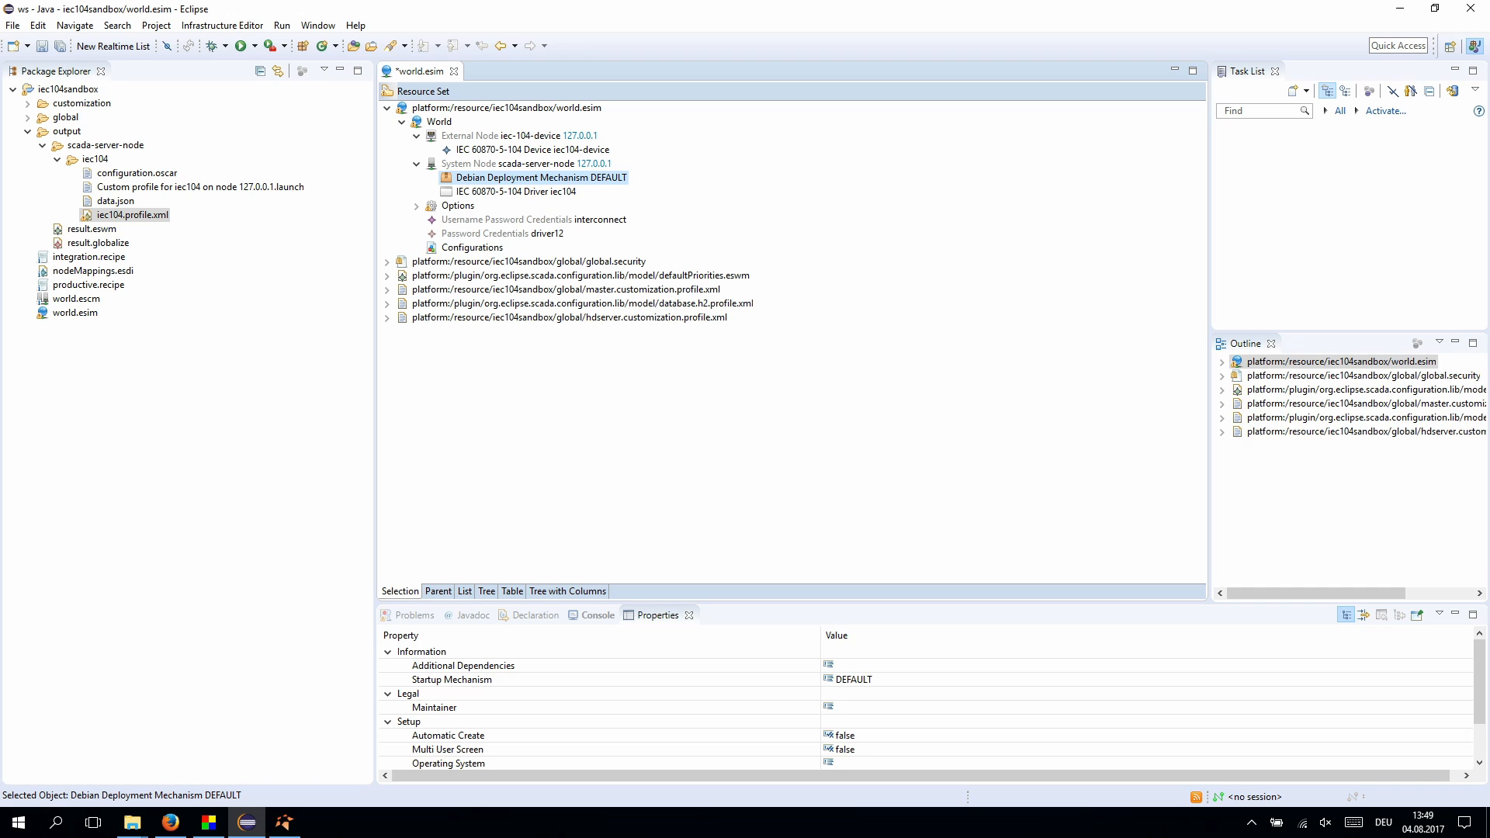
- Set Multi User Screen and Automatic Create to true on the deployment mechanism
left_click_drag(791, 603, 792, 459)
left_click(845, 606)
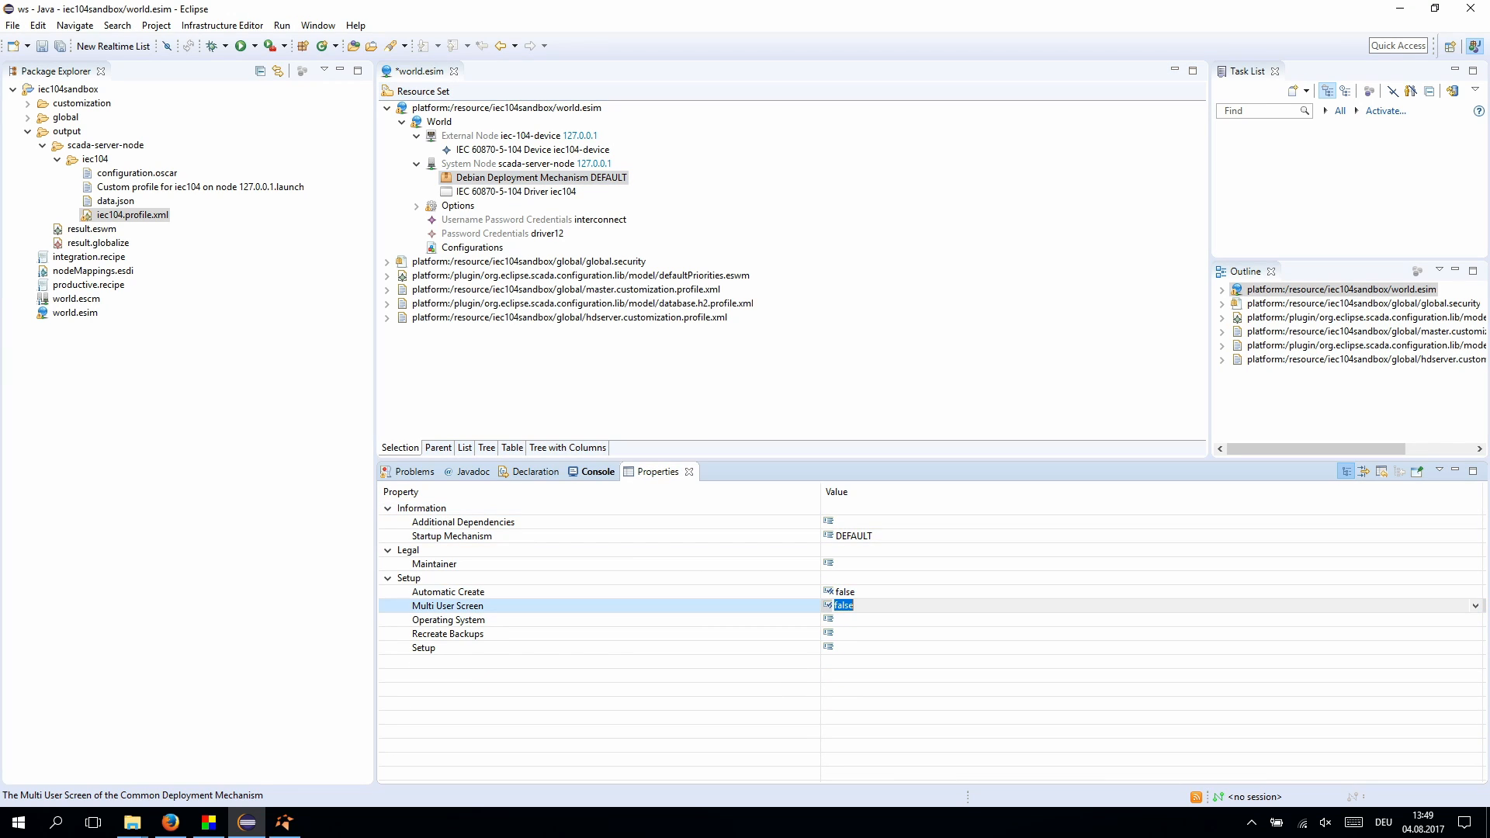
left_click(1475, 606)
left_click(1460, 632)
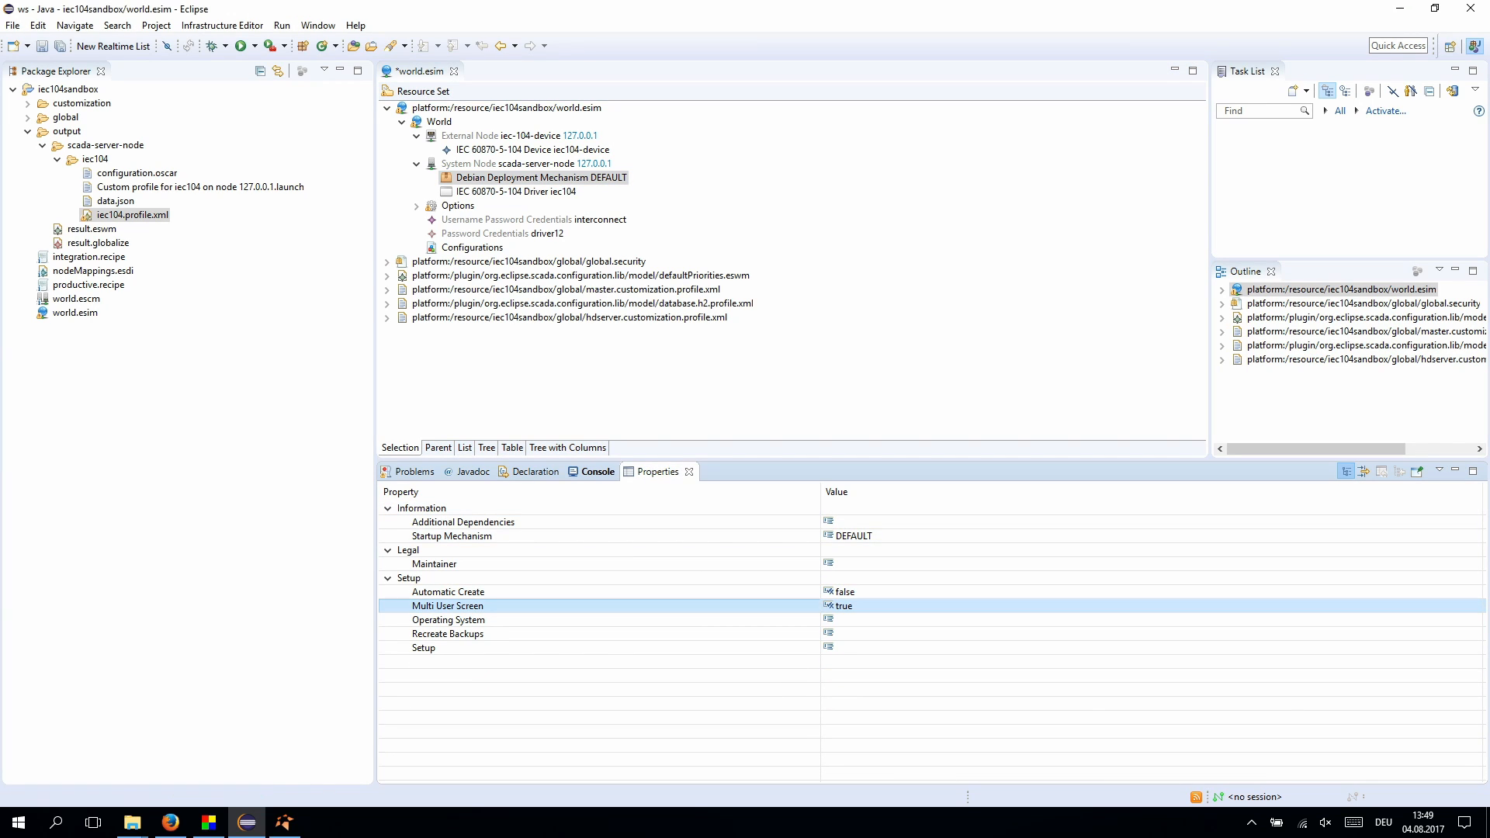
left_click(845, 592)
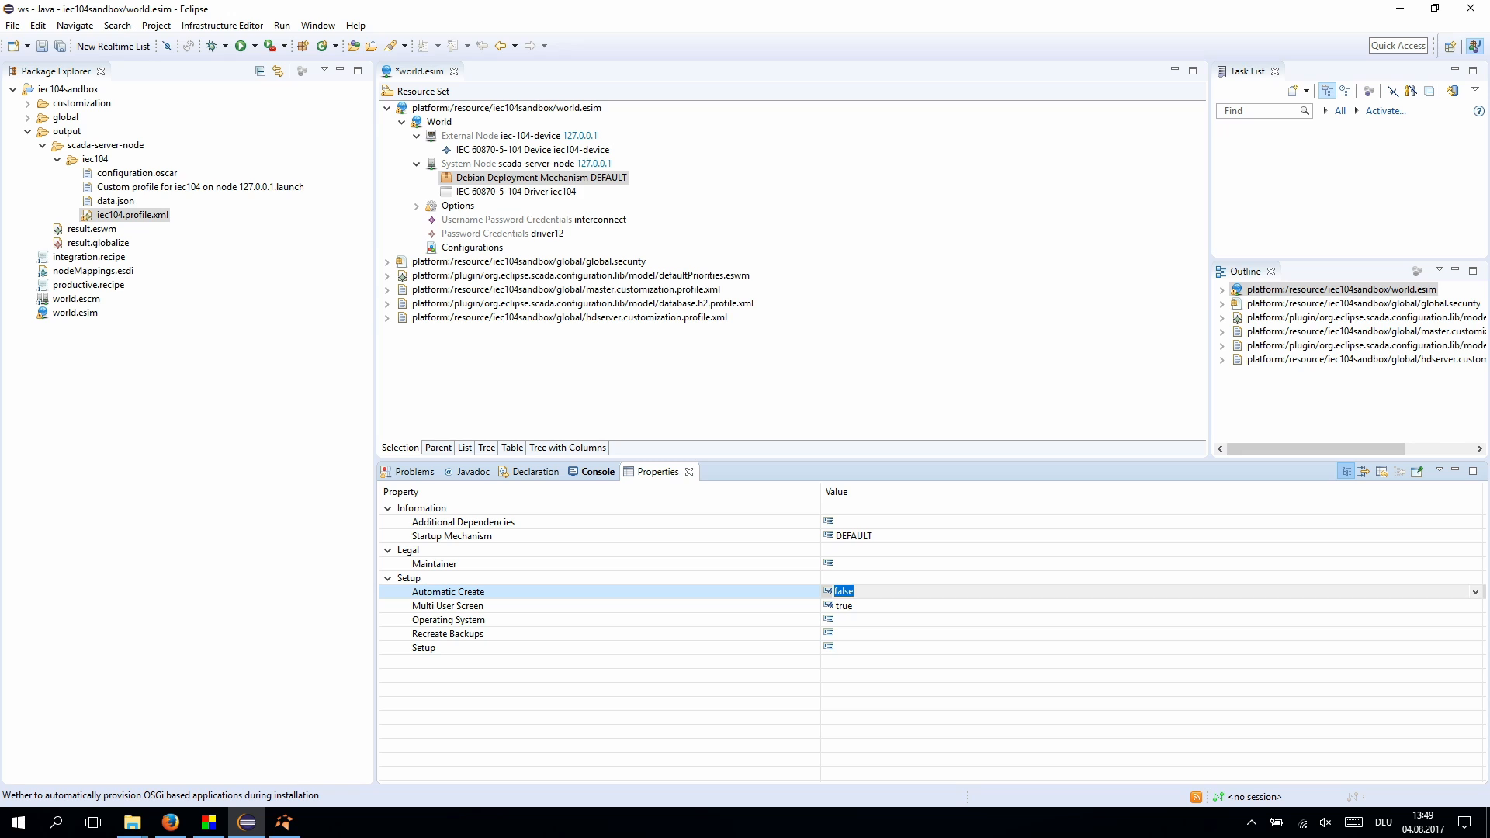
left_click(1476, 592)
key("Down")
key("Return")
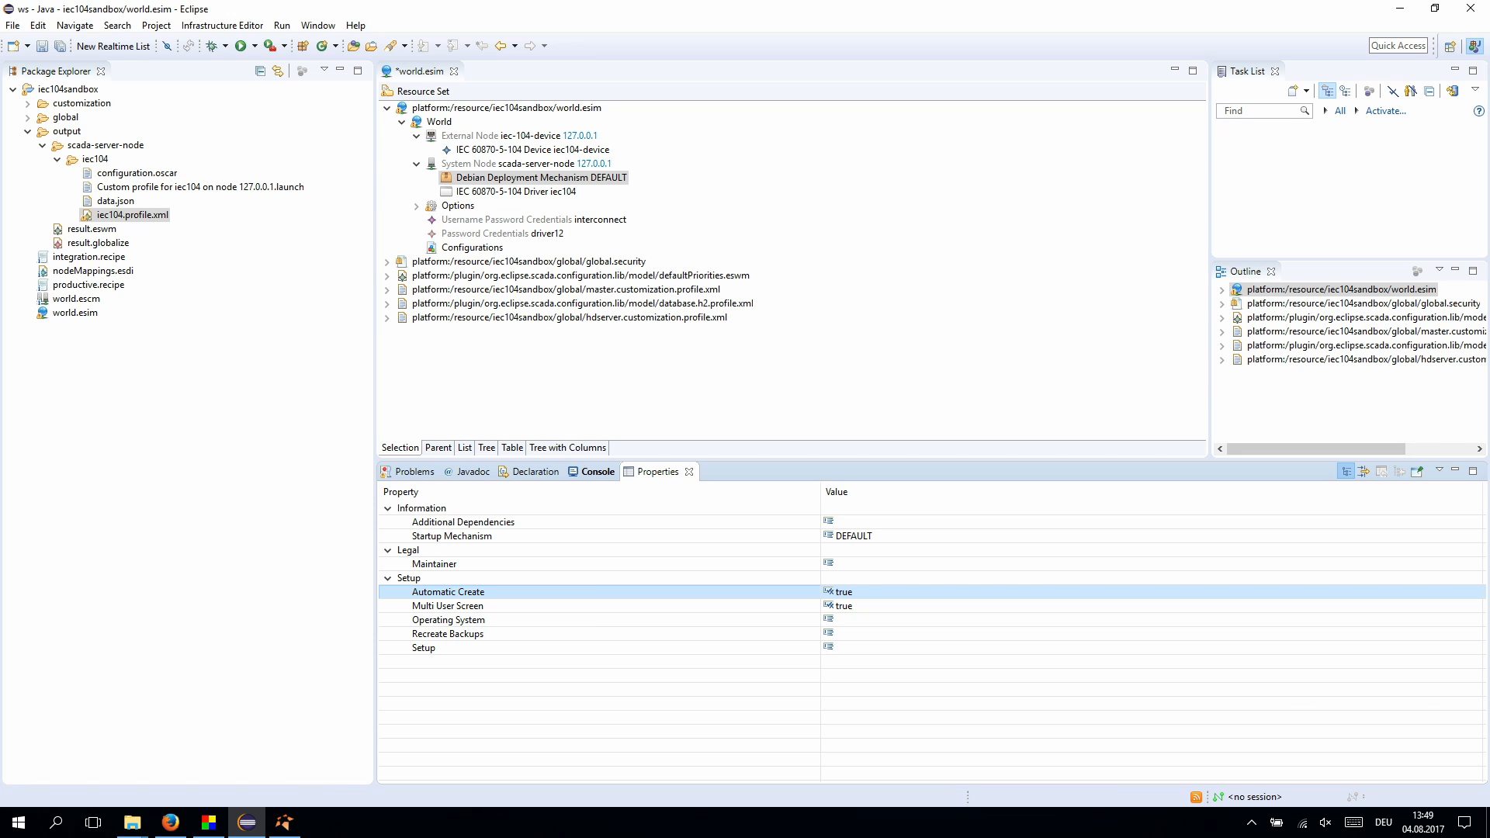
- Save world.esim with the configured deployment mechanism
key("Up")
key("Up")
key("Return")
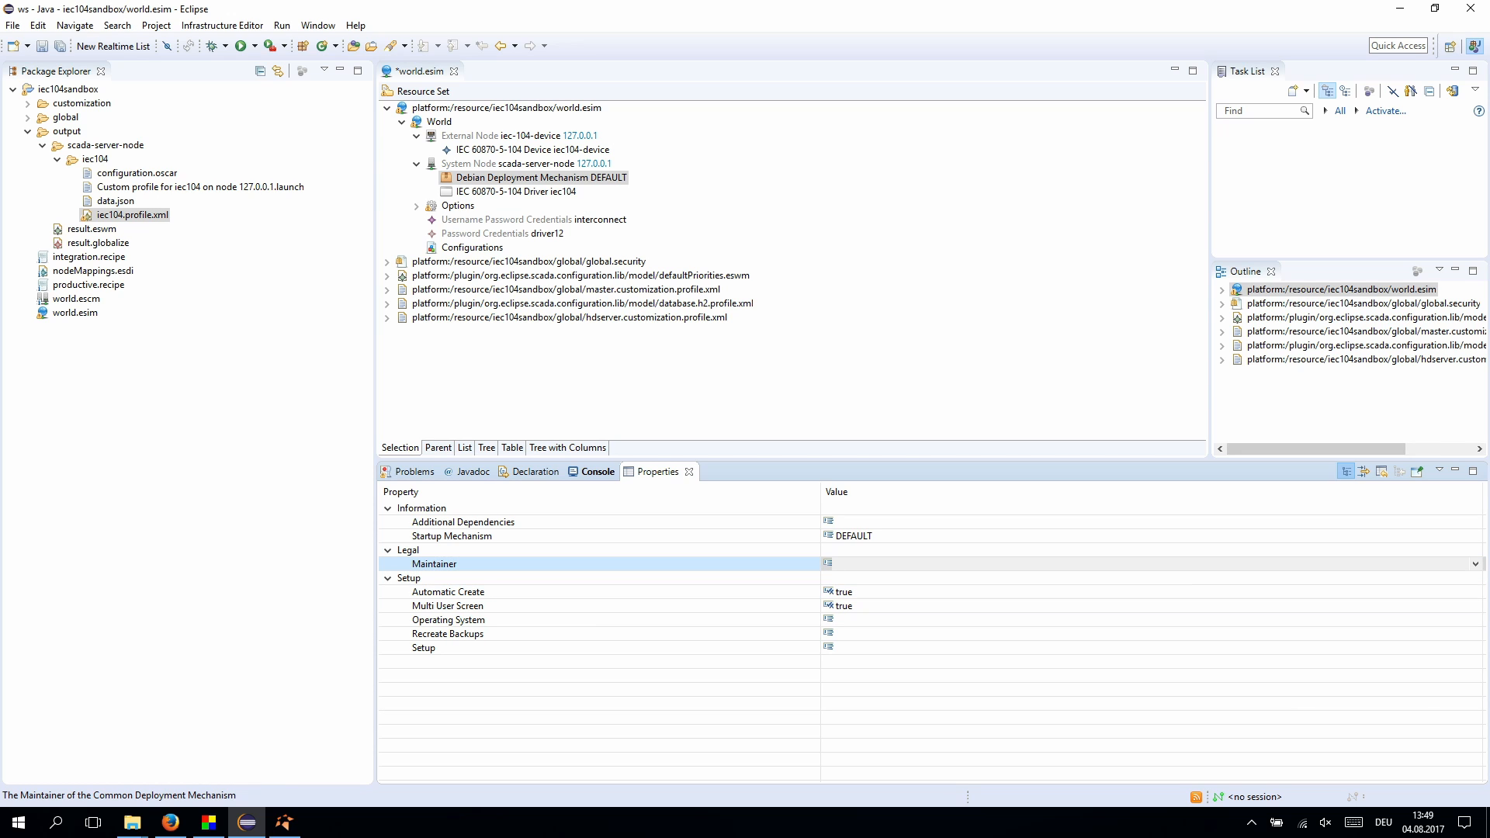
right_click(676, 399)
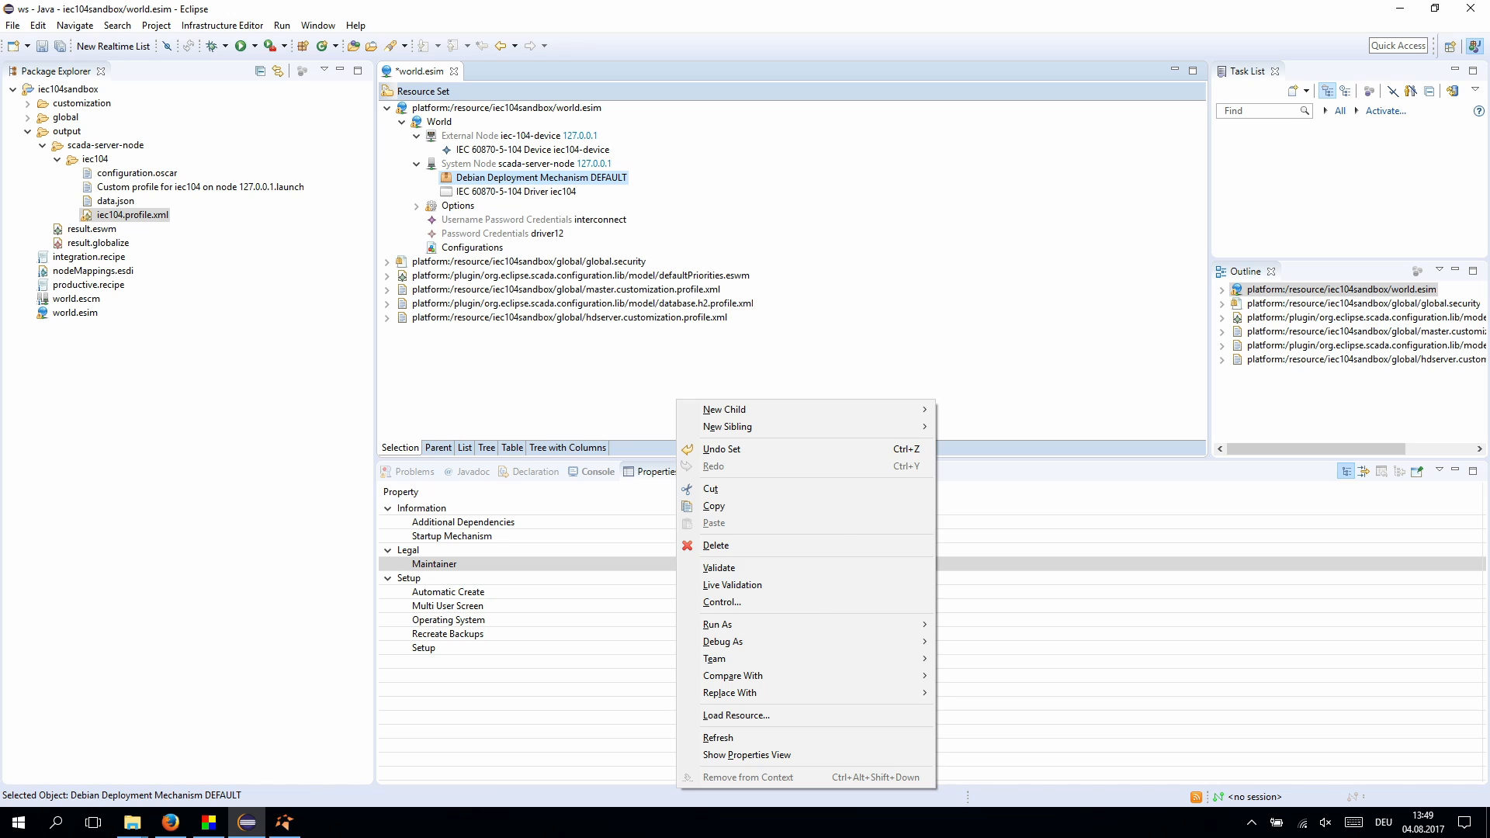
key("Escape")
key("ctrl+s")
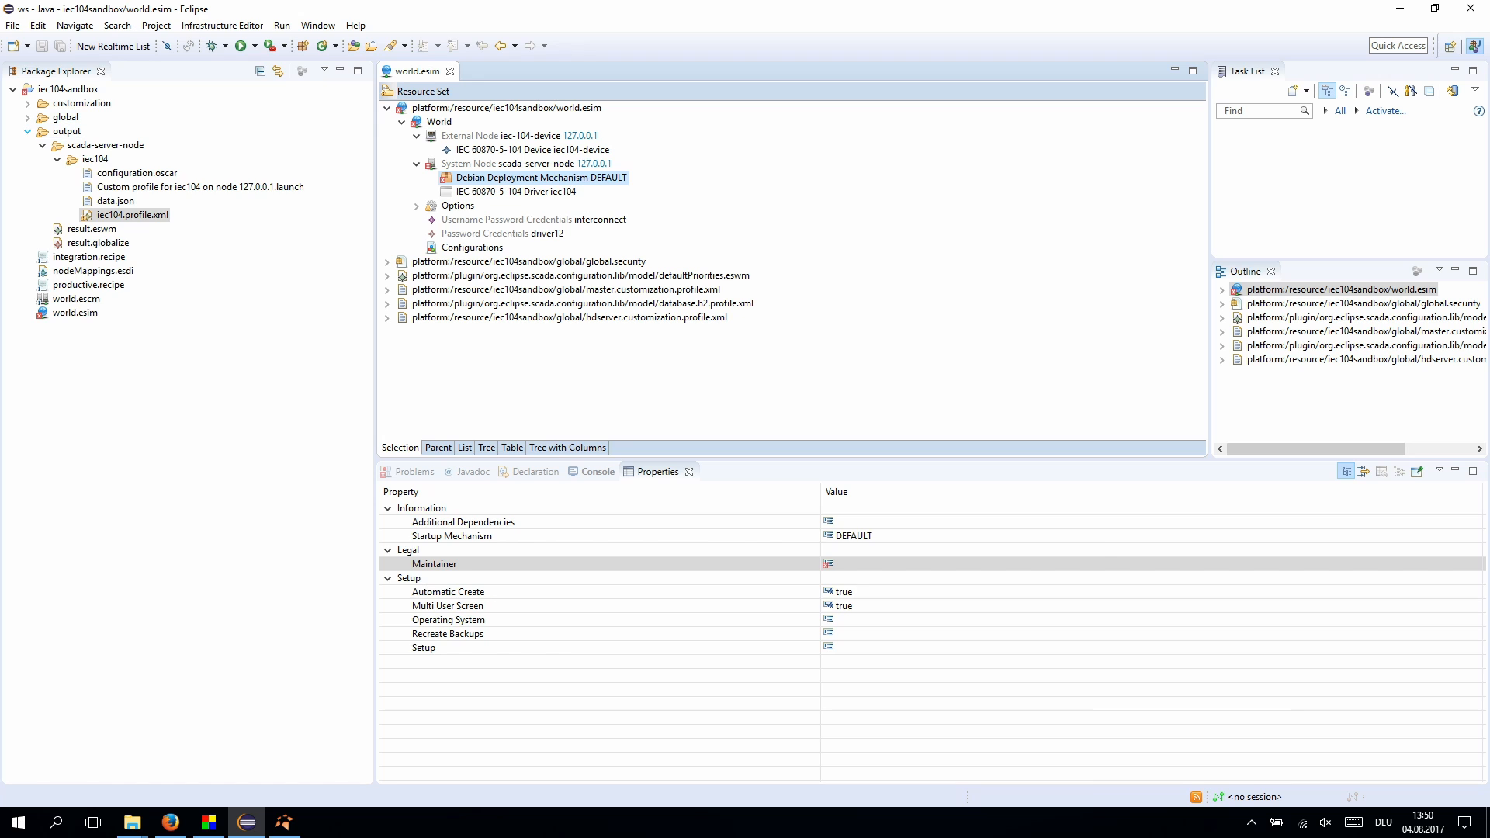
left_click(28, 132)
- Create deployment.esdi in iec104sandbox with the Deployment Model wizard, using Information as root
right_click(78, 88)
mouse_move(155, 99)
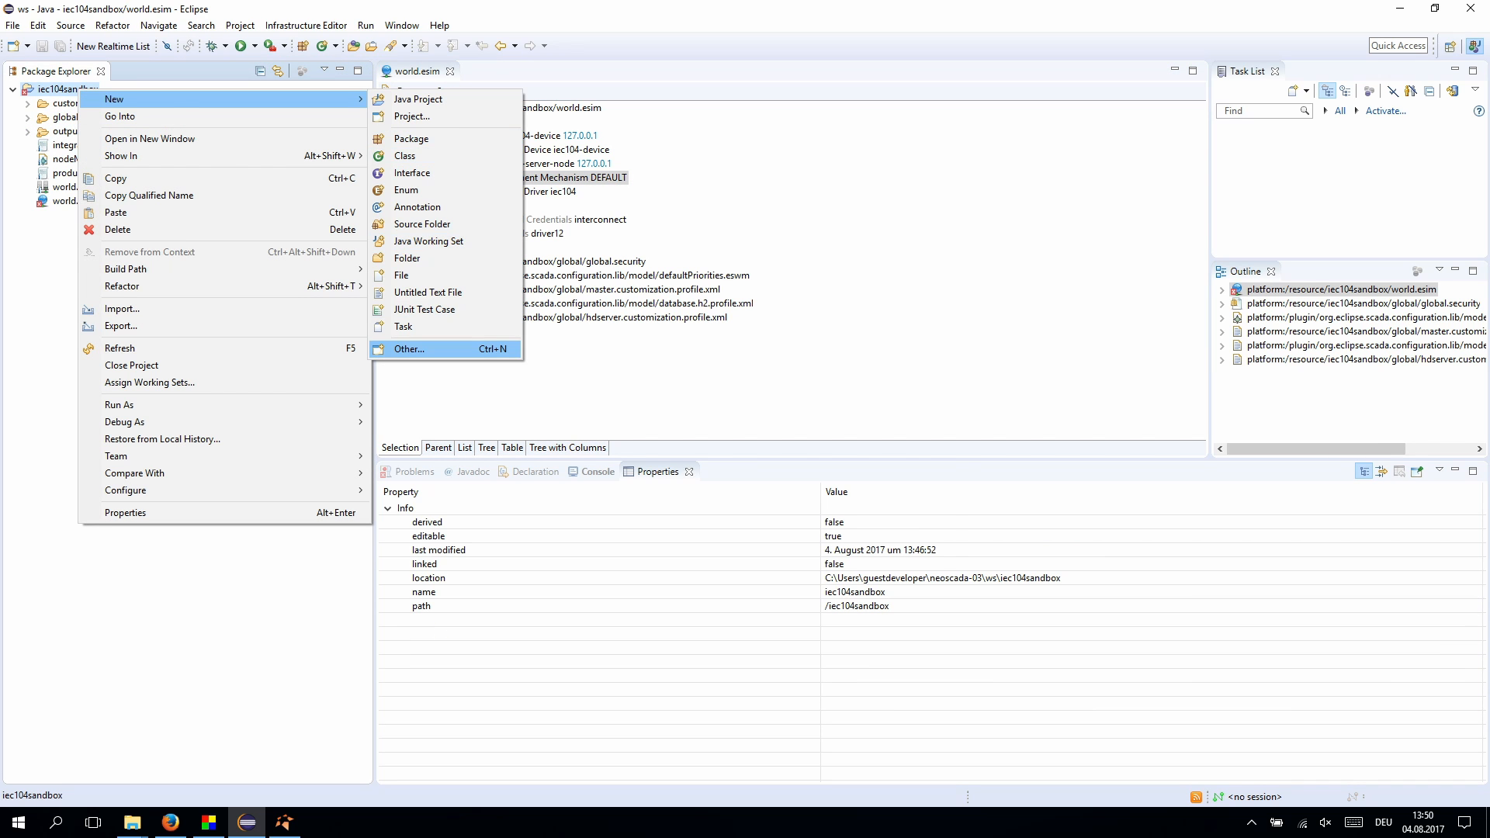
left_click(409, 348)
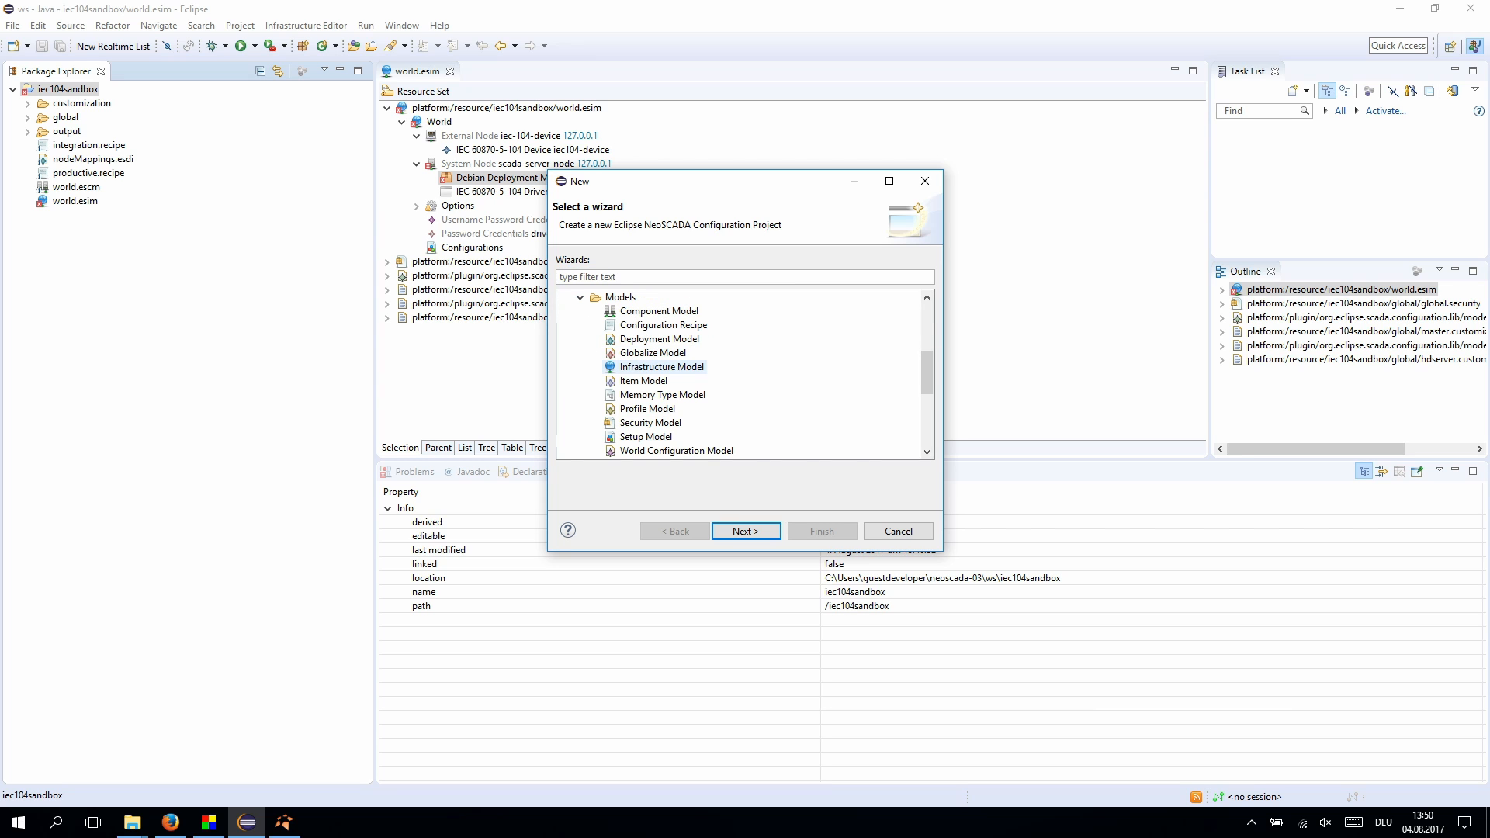
key("Up")
key("Up")
key("Return")
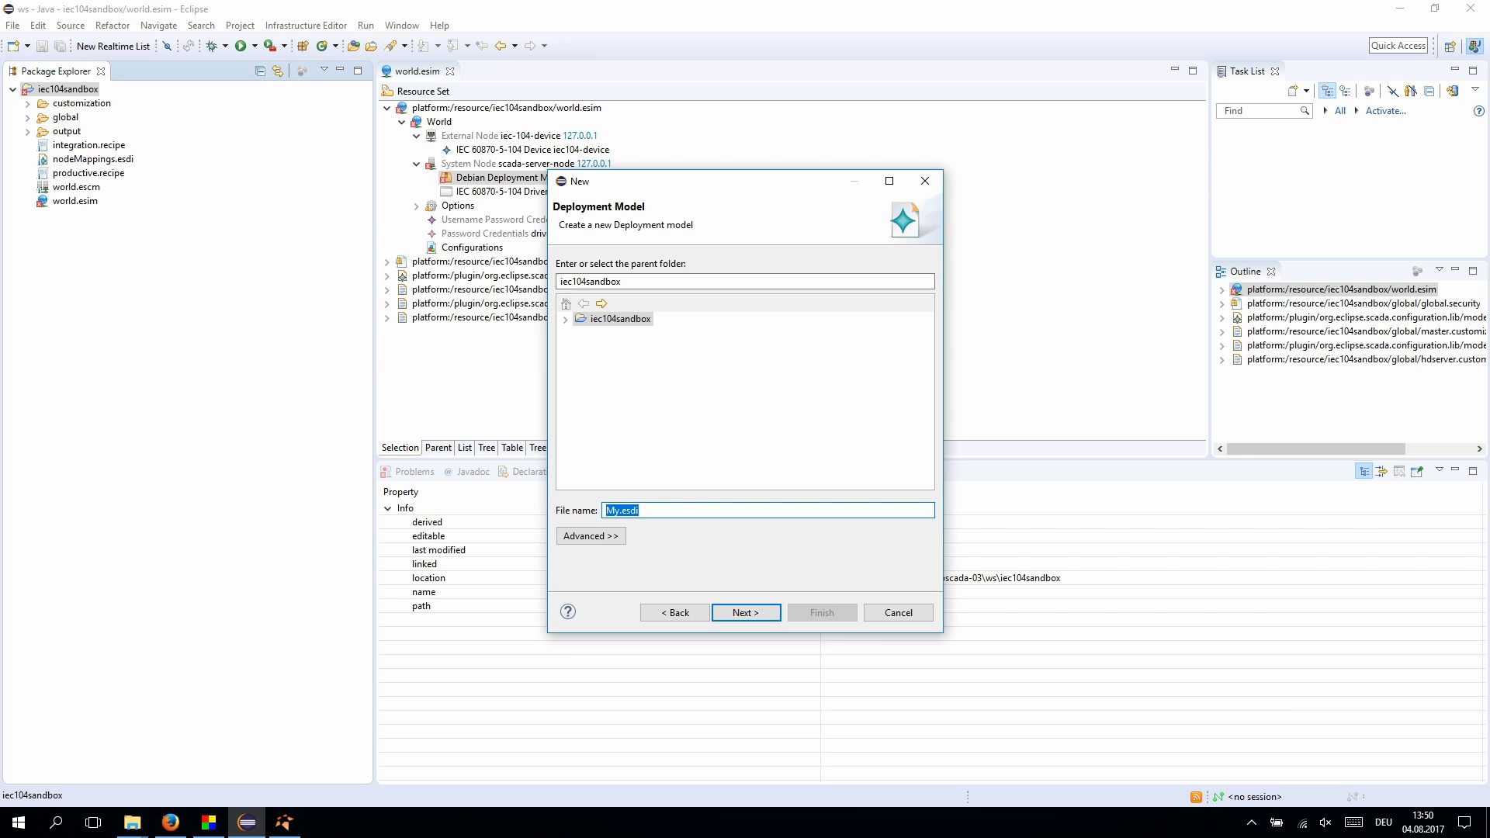
left_click(629, 510)
left_click_drag(618, 510, 605, 510)
type("deployment")
key("Return")
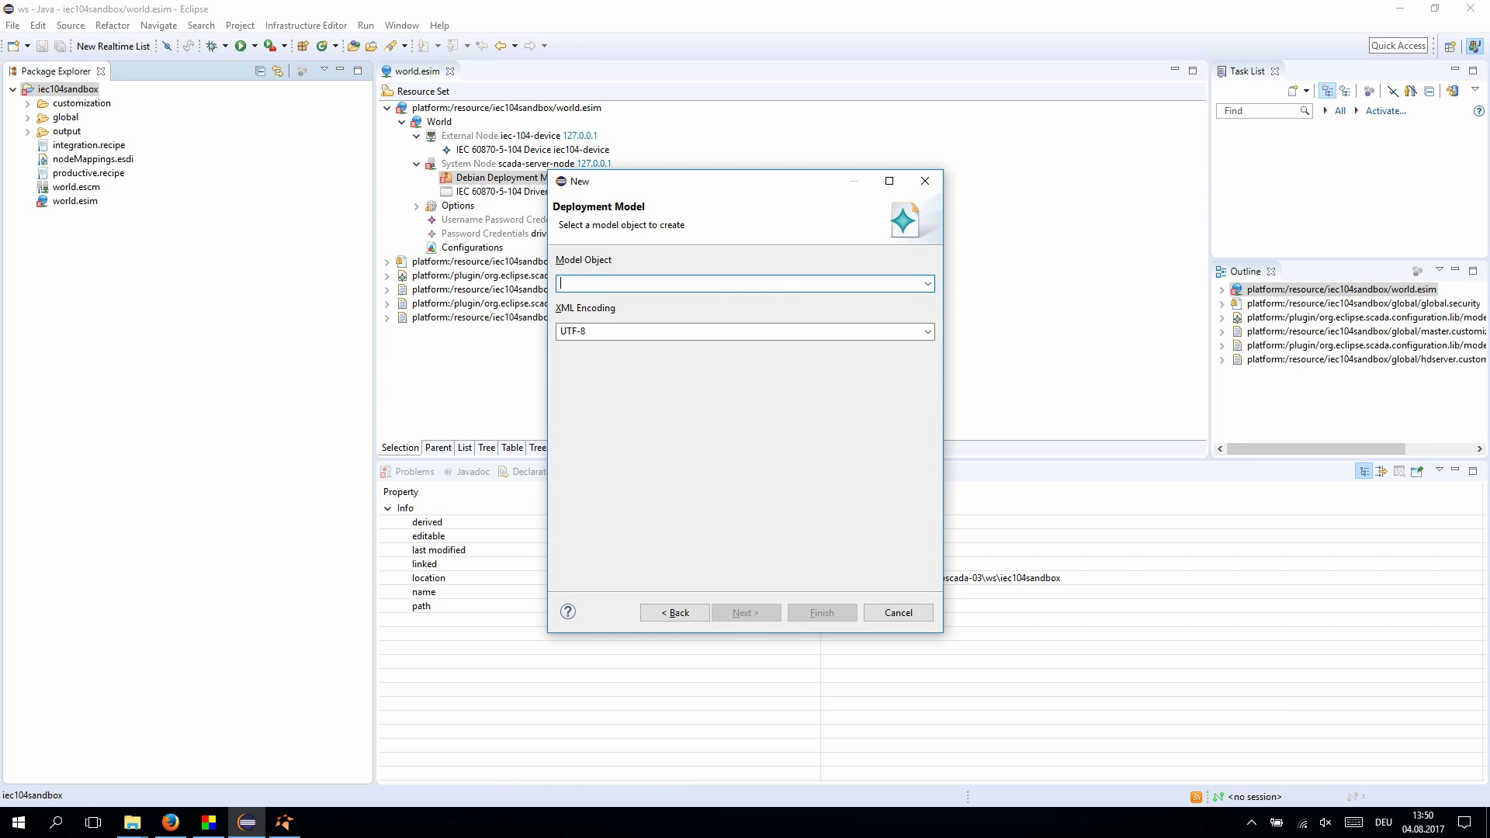
key("alt+Down")
key("Down")
key("Down")
key("Down")
key("Down")
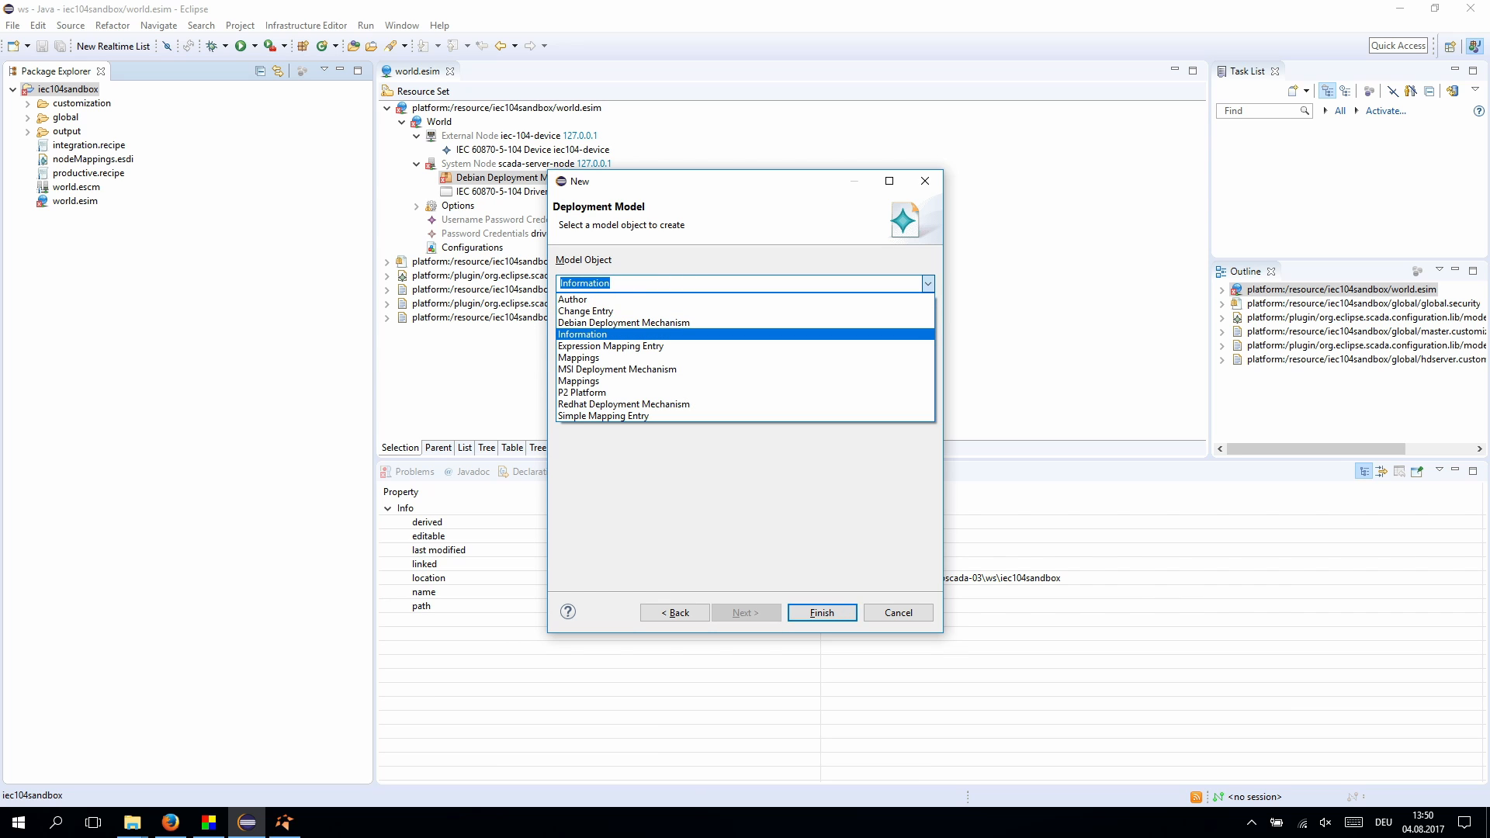
key("Return")
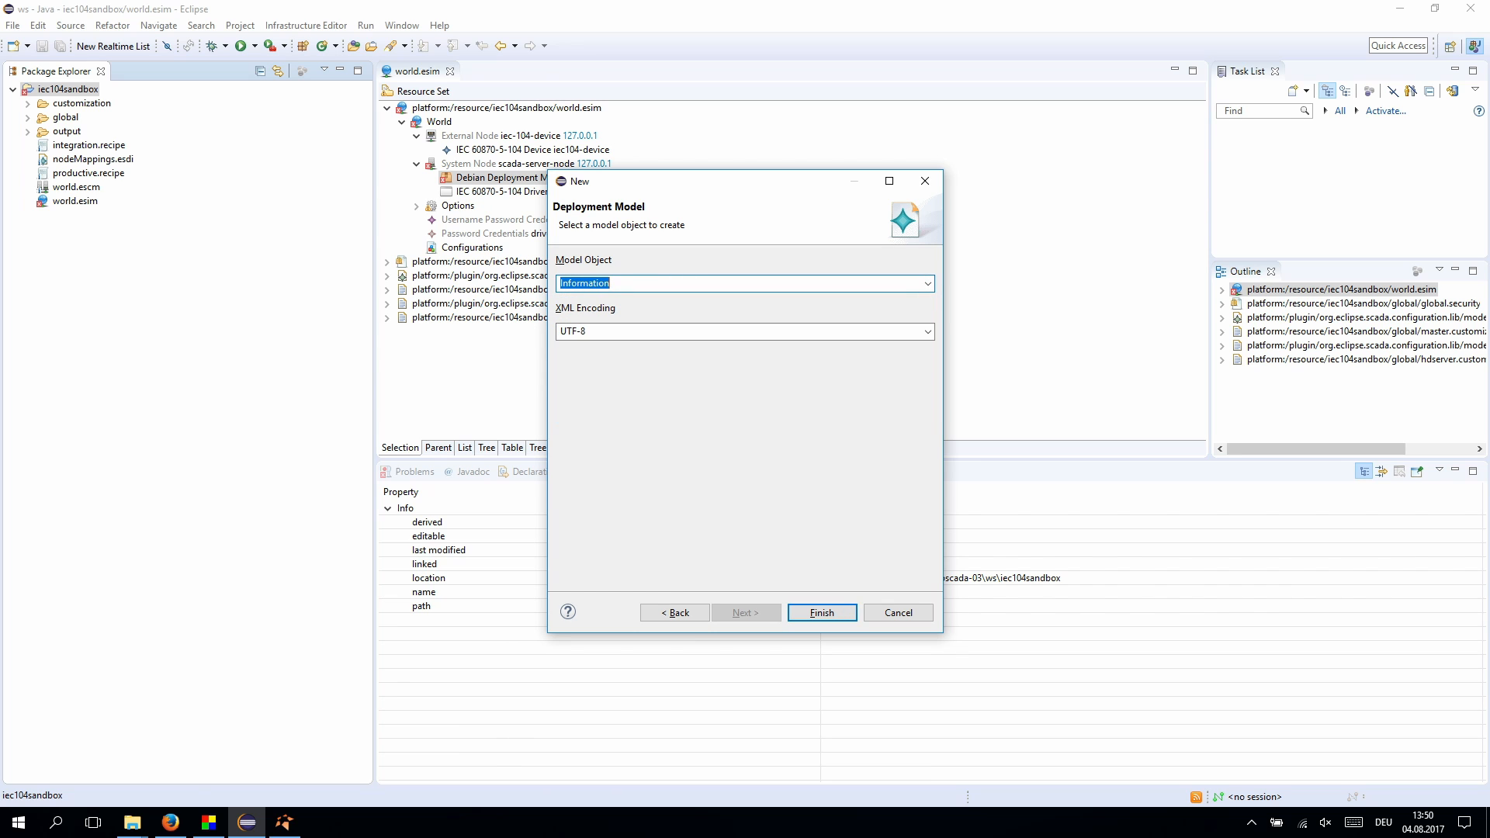
key("Return")
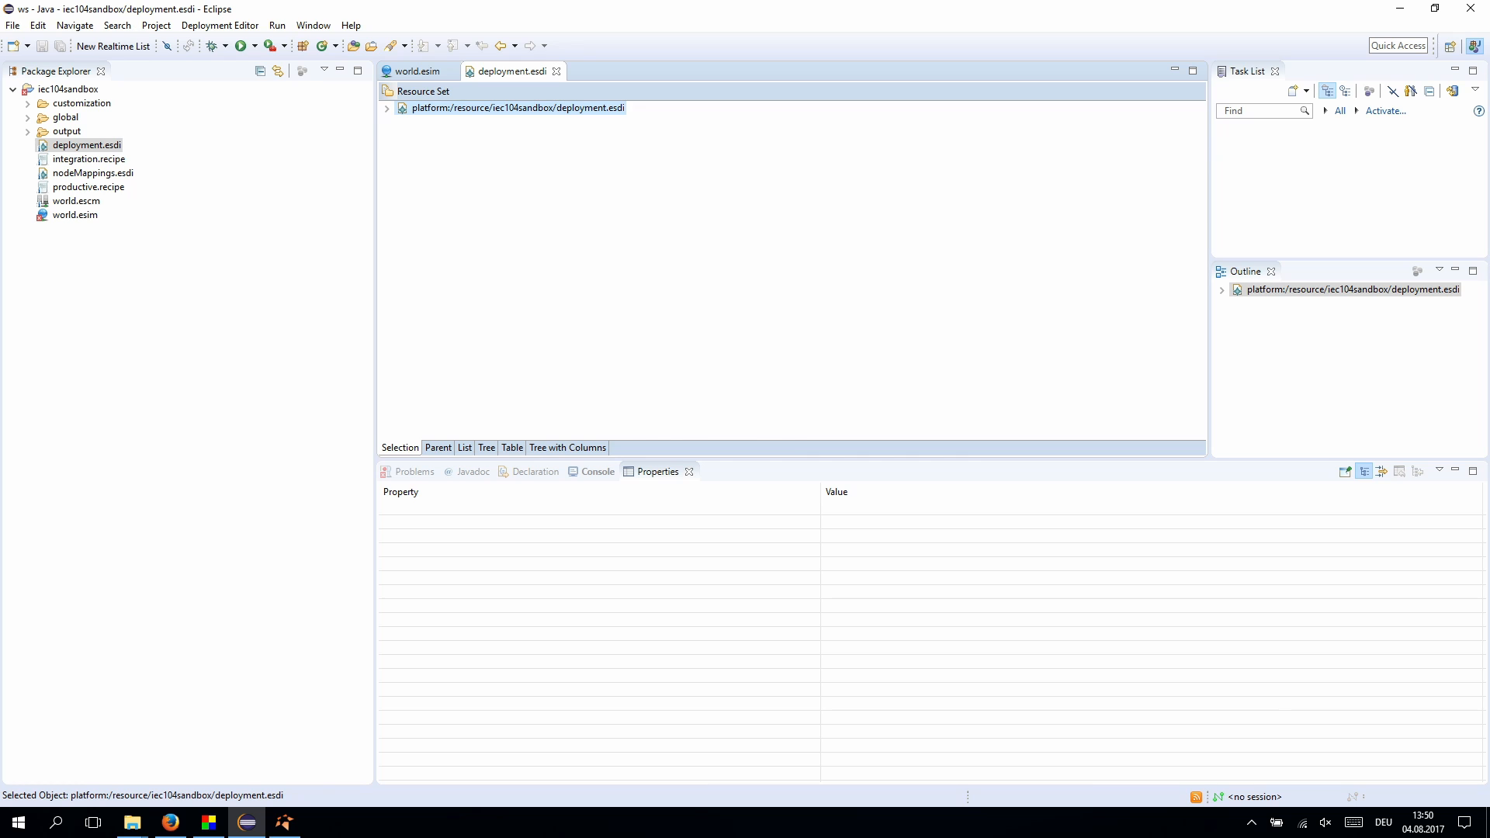
- Add an Author under Information, fill in the author's e-mail and name, and save deployment.esdi
left_click(387, 108)
right_click(433, 122)
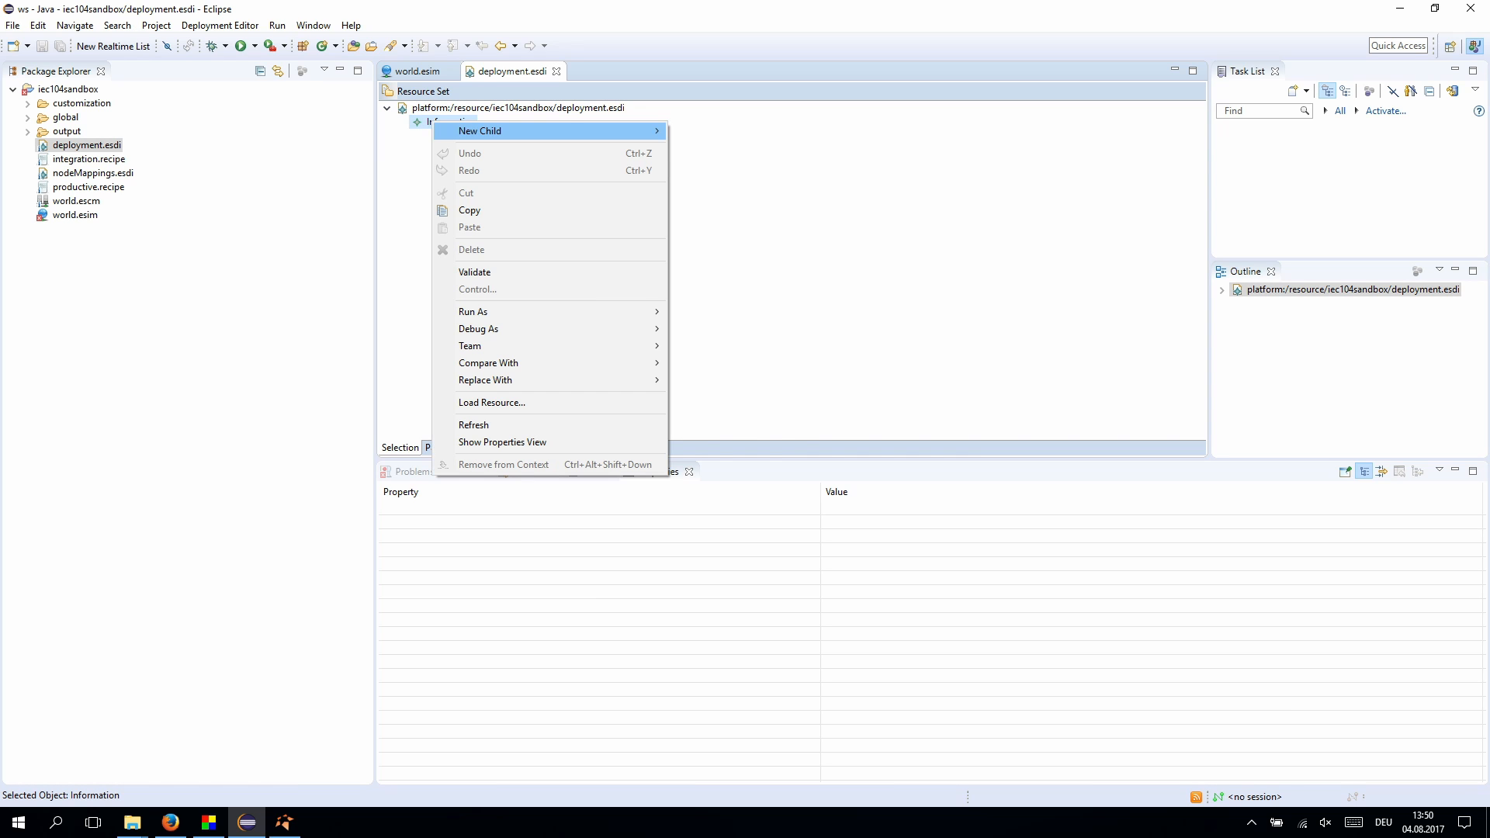
mouse_move(454, 131)
left_click(389, 131)
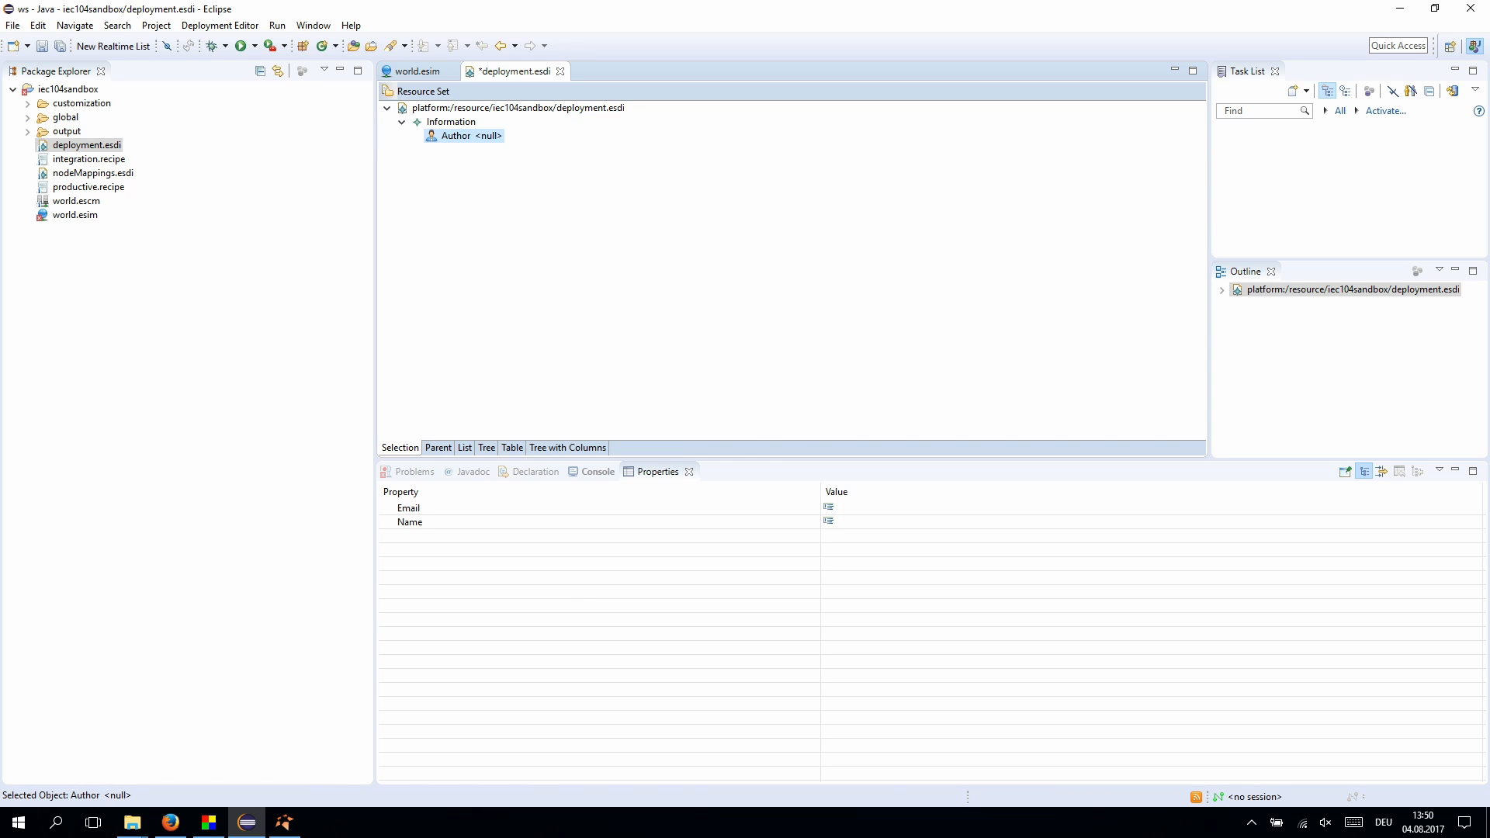
left_click(862, 508)
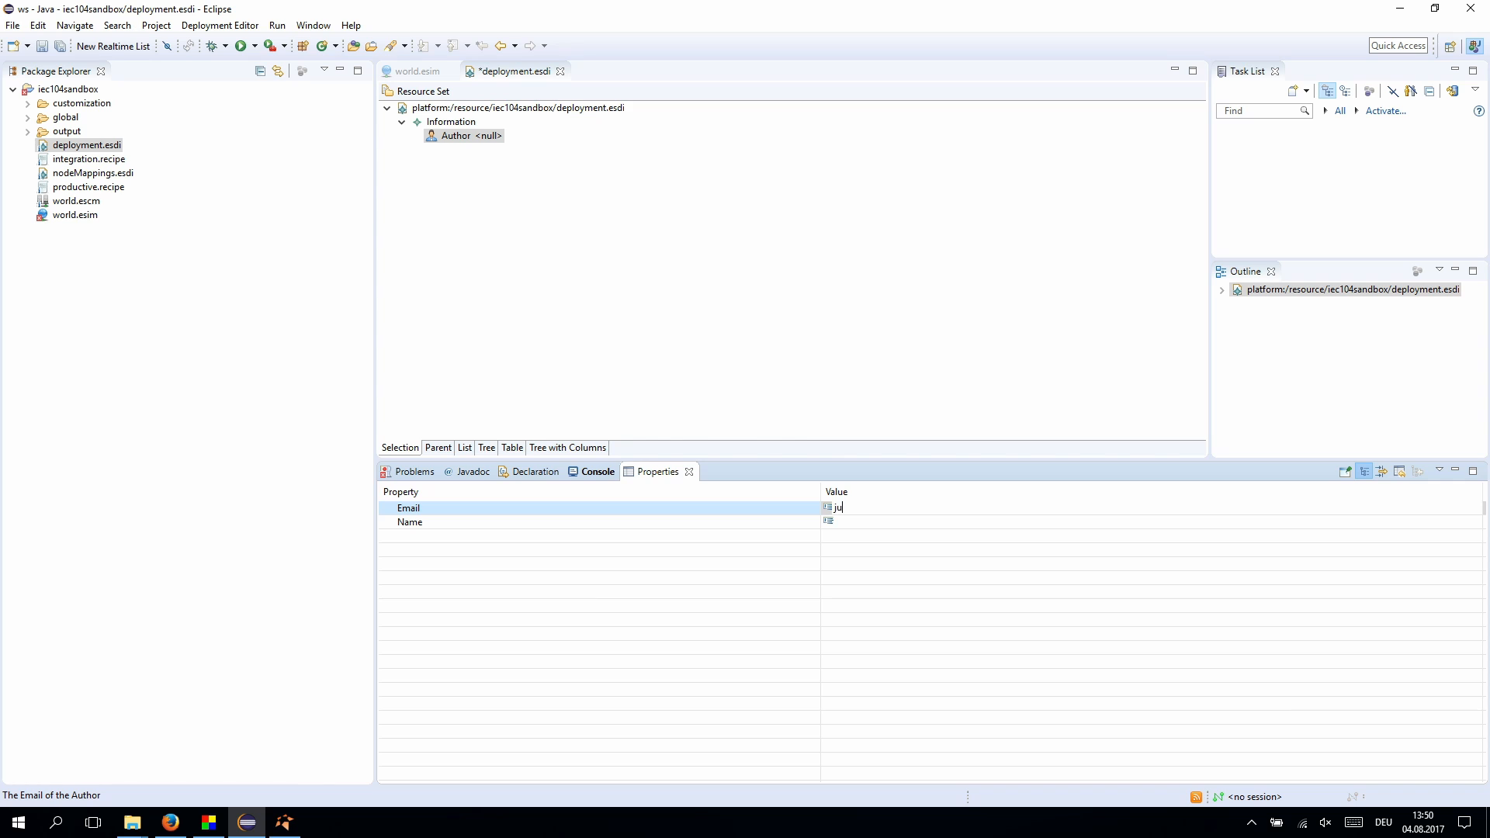
key("Return")
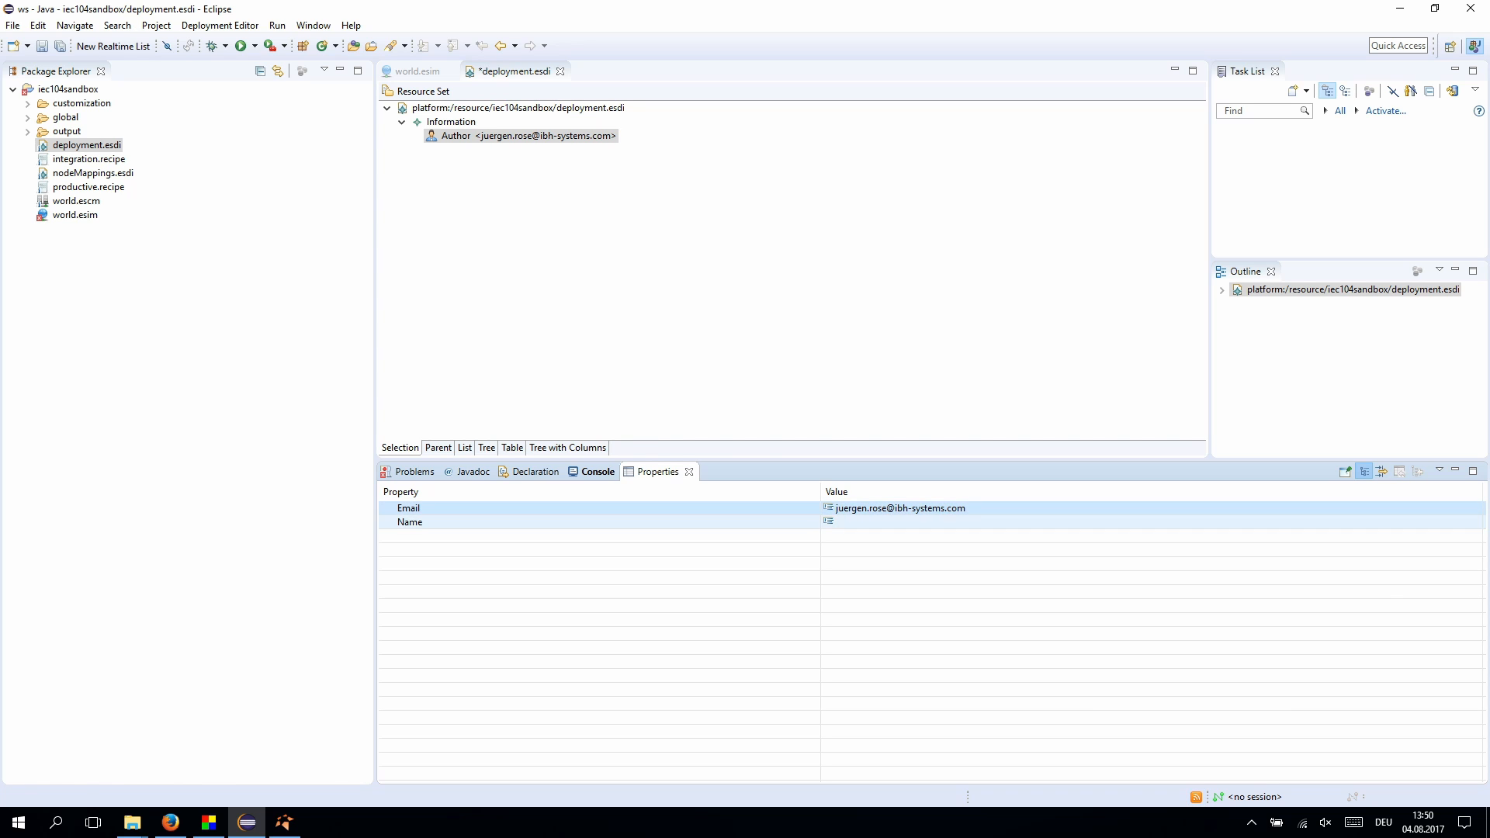
left_click(854, 522)
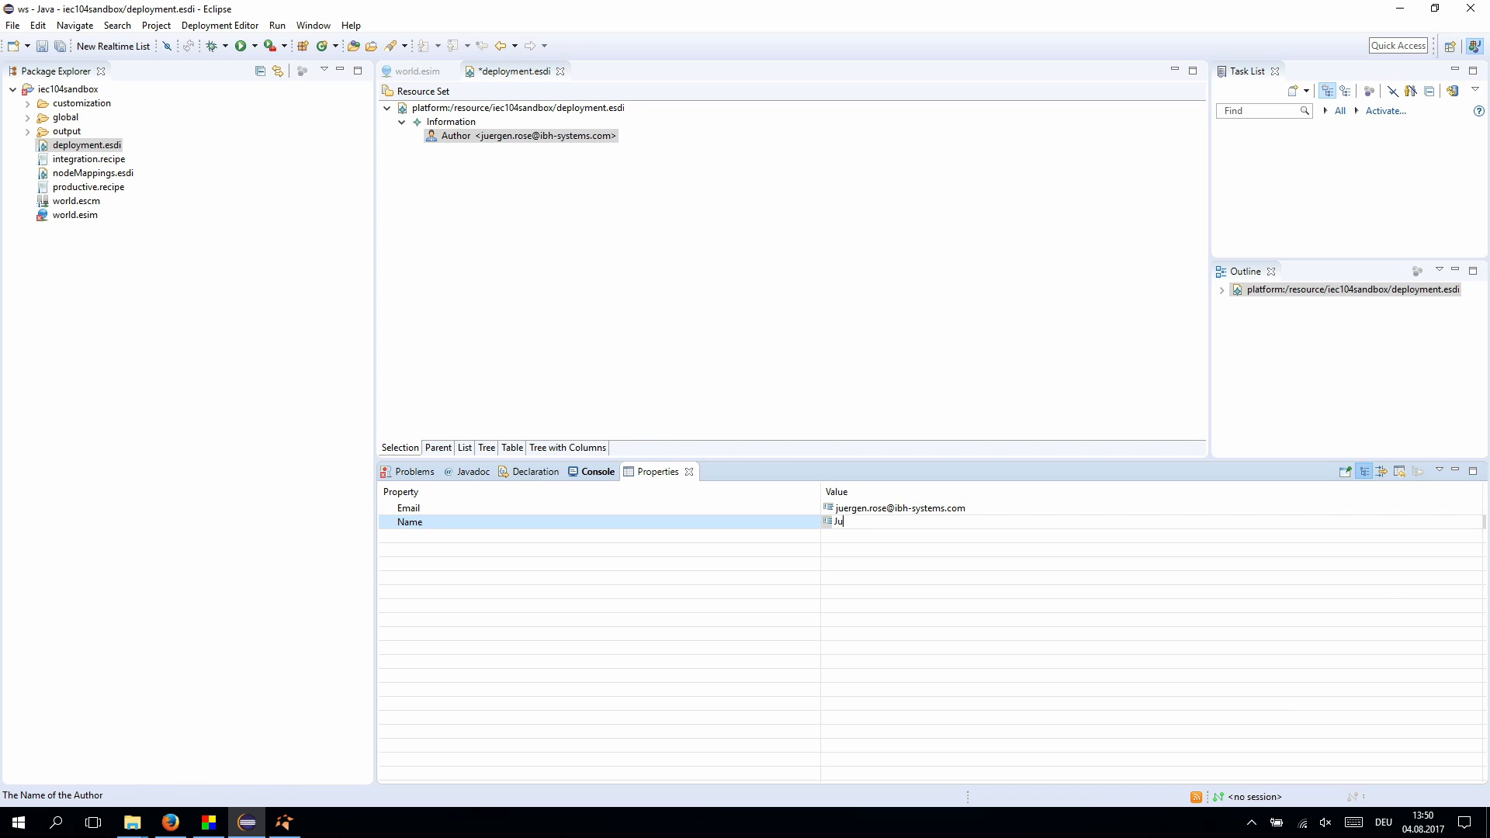
key("Return")
key("ctrl+s")
- Load deployment.esdi from the iec104sandbox project into the world.esim resource set
key("ctrl+w")
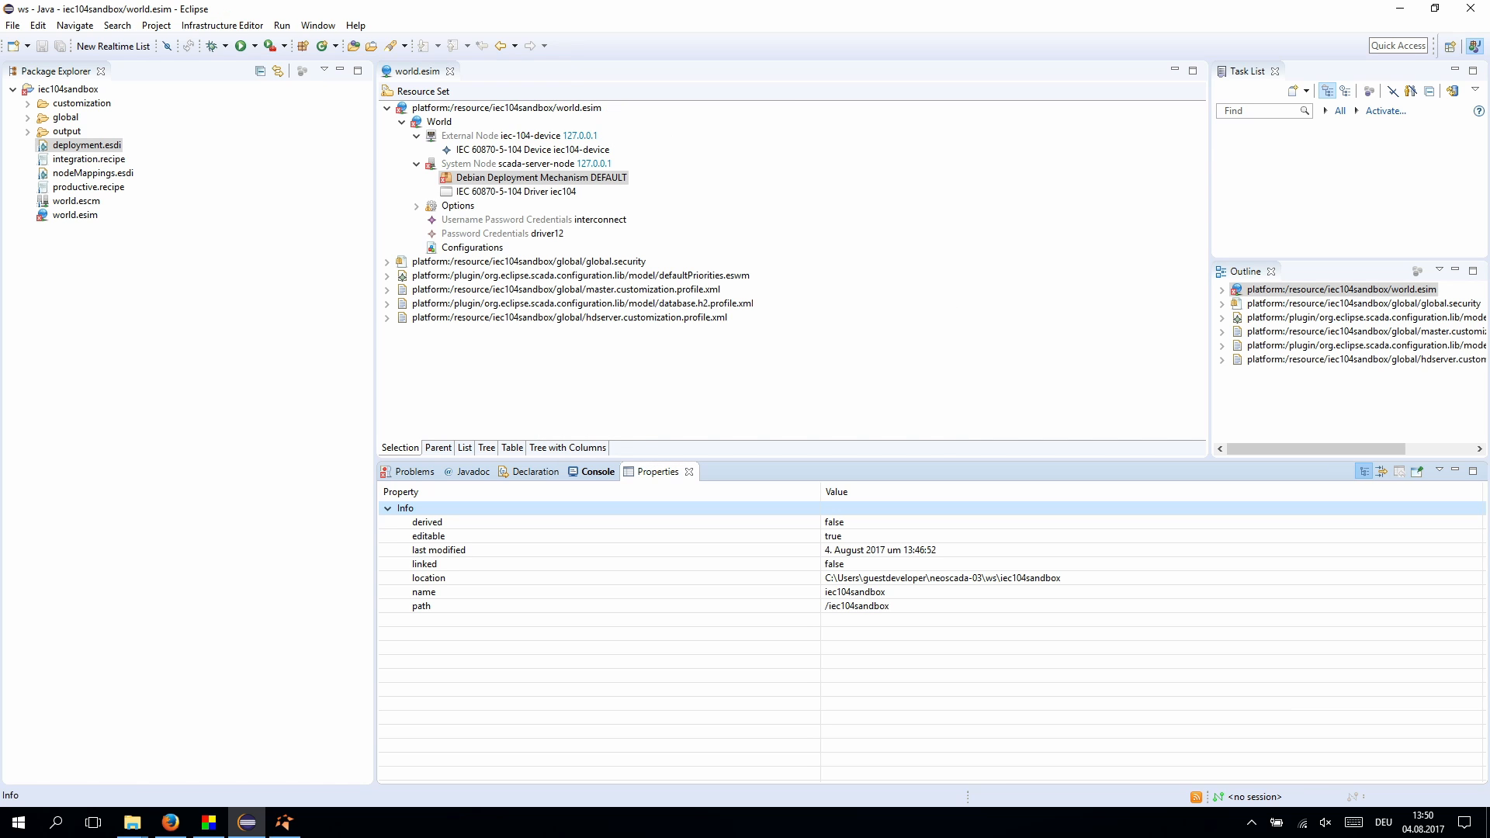
right_click(444, 108)
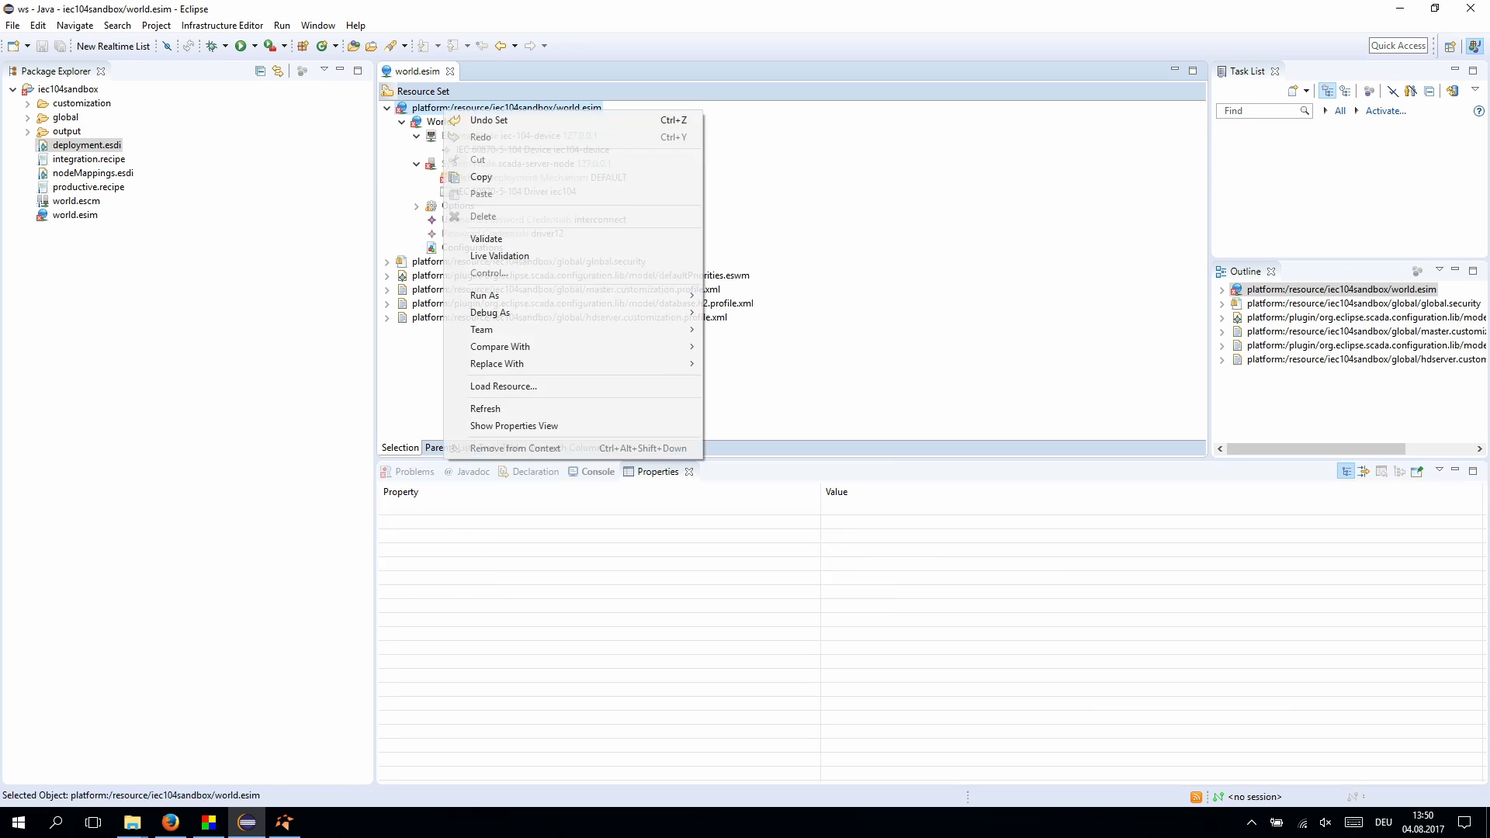
left_click(503, 386)
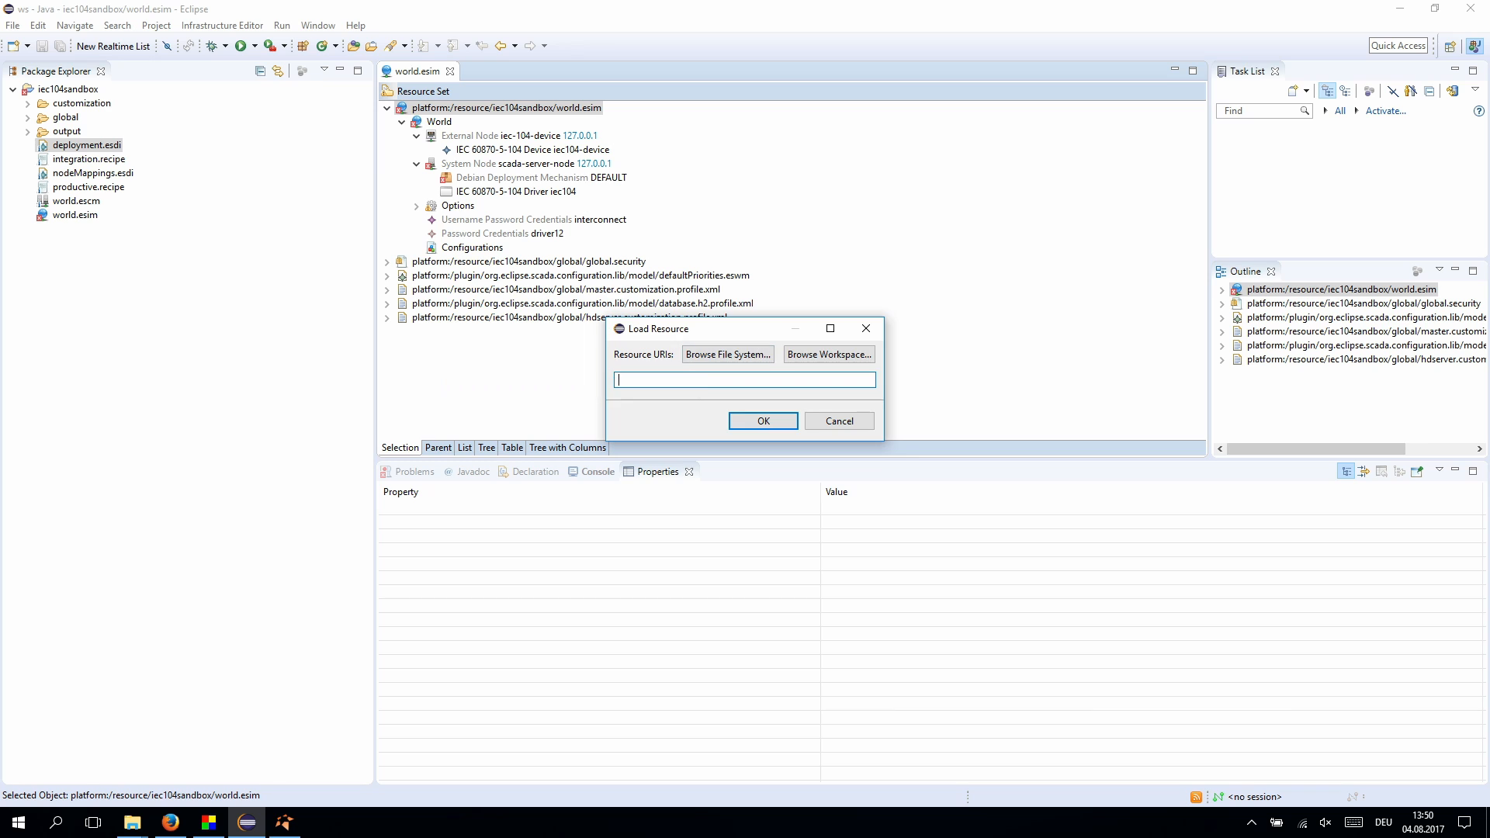
left_click(829, 354)
left_click(607, 207)
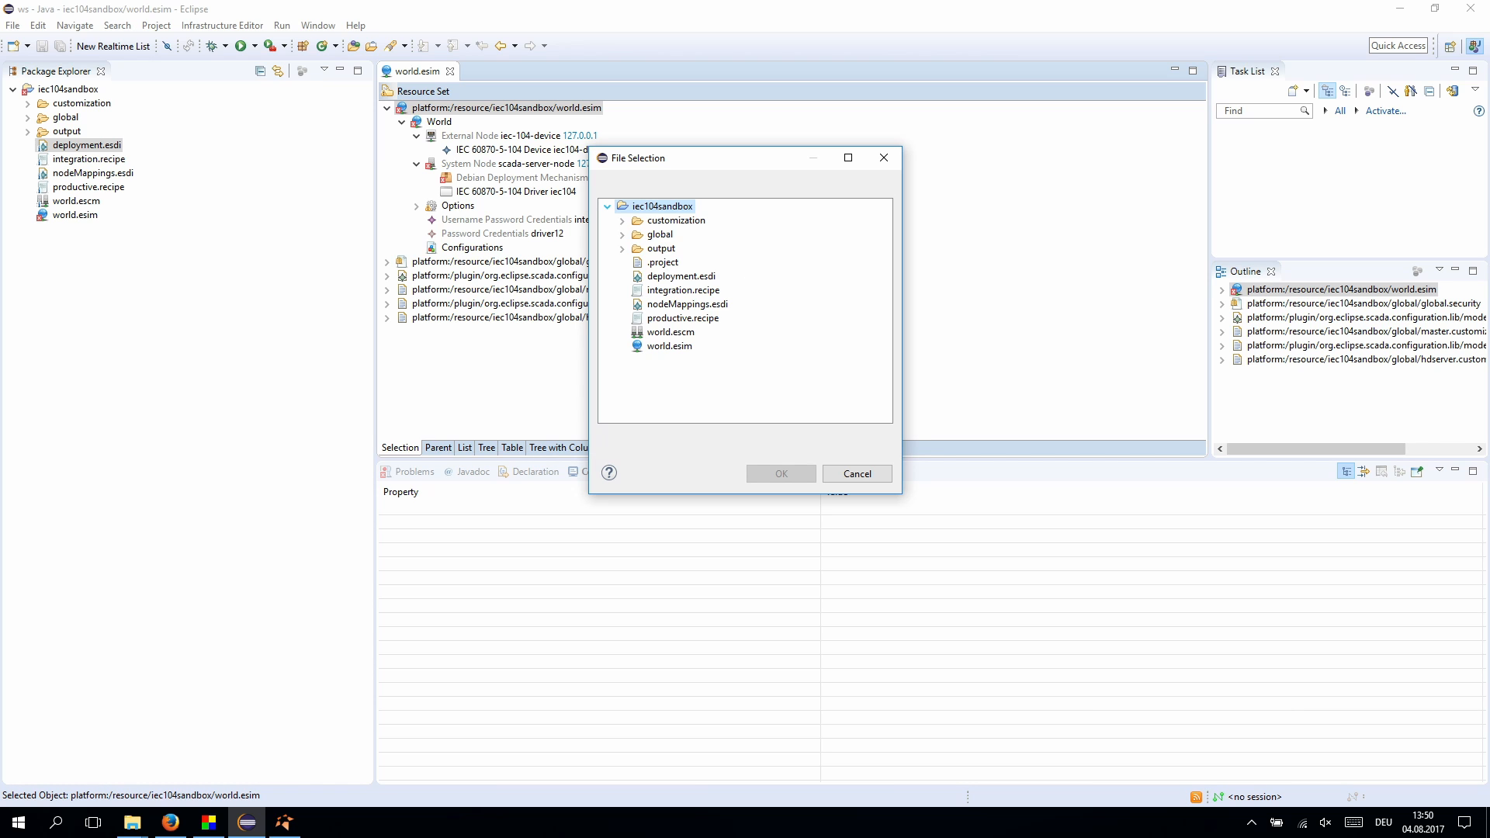
double_click(676, 277)
left_click(764, 421)
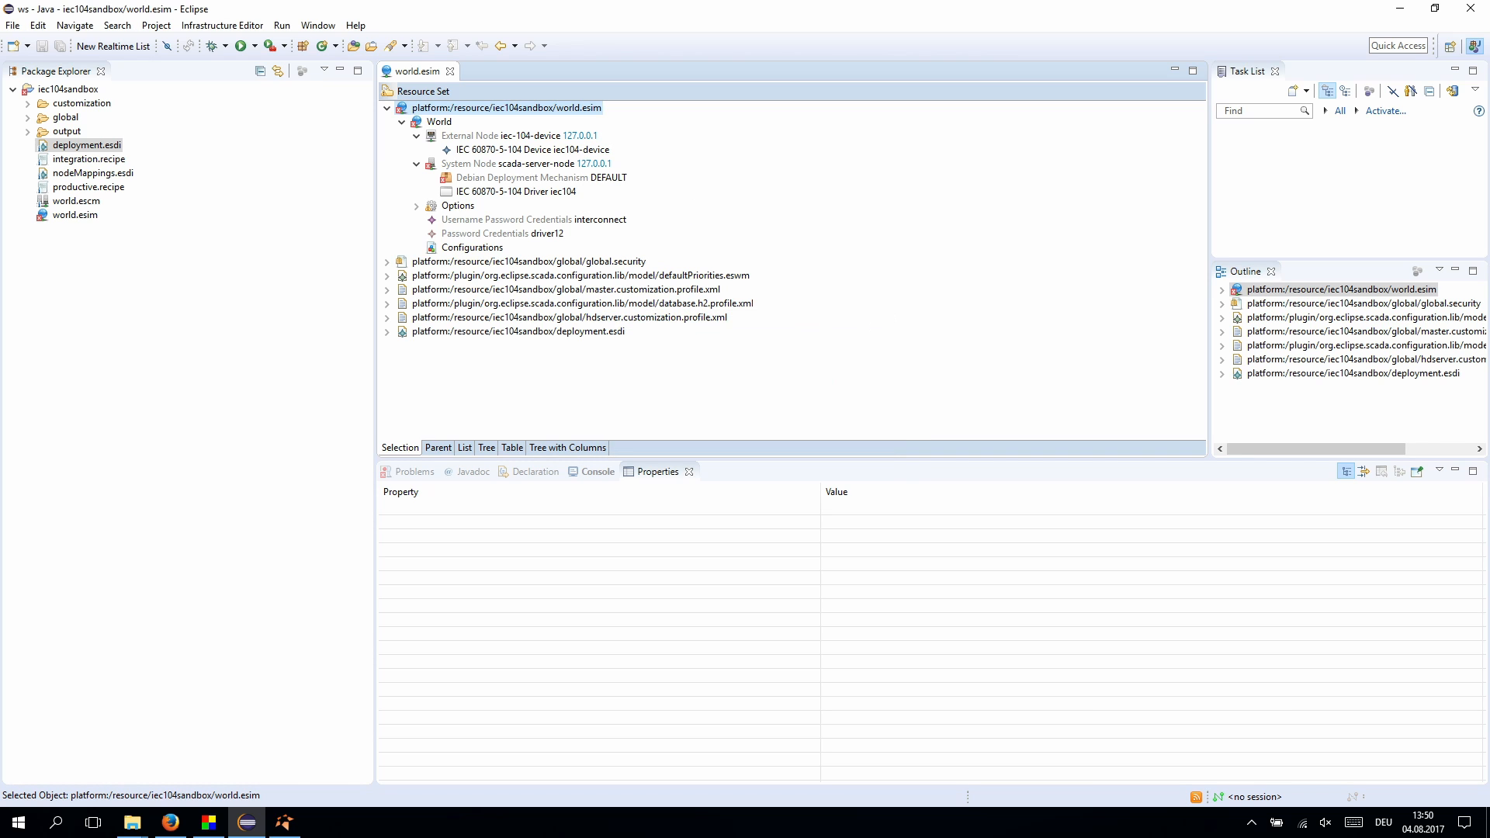
- Make the new author the Debian deployment mechanism's Maintainer and save world.esim
left_click(542, 177)
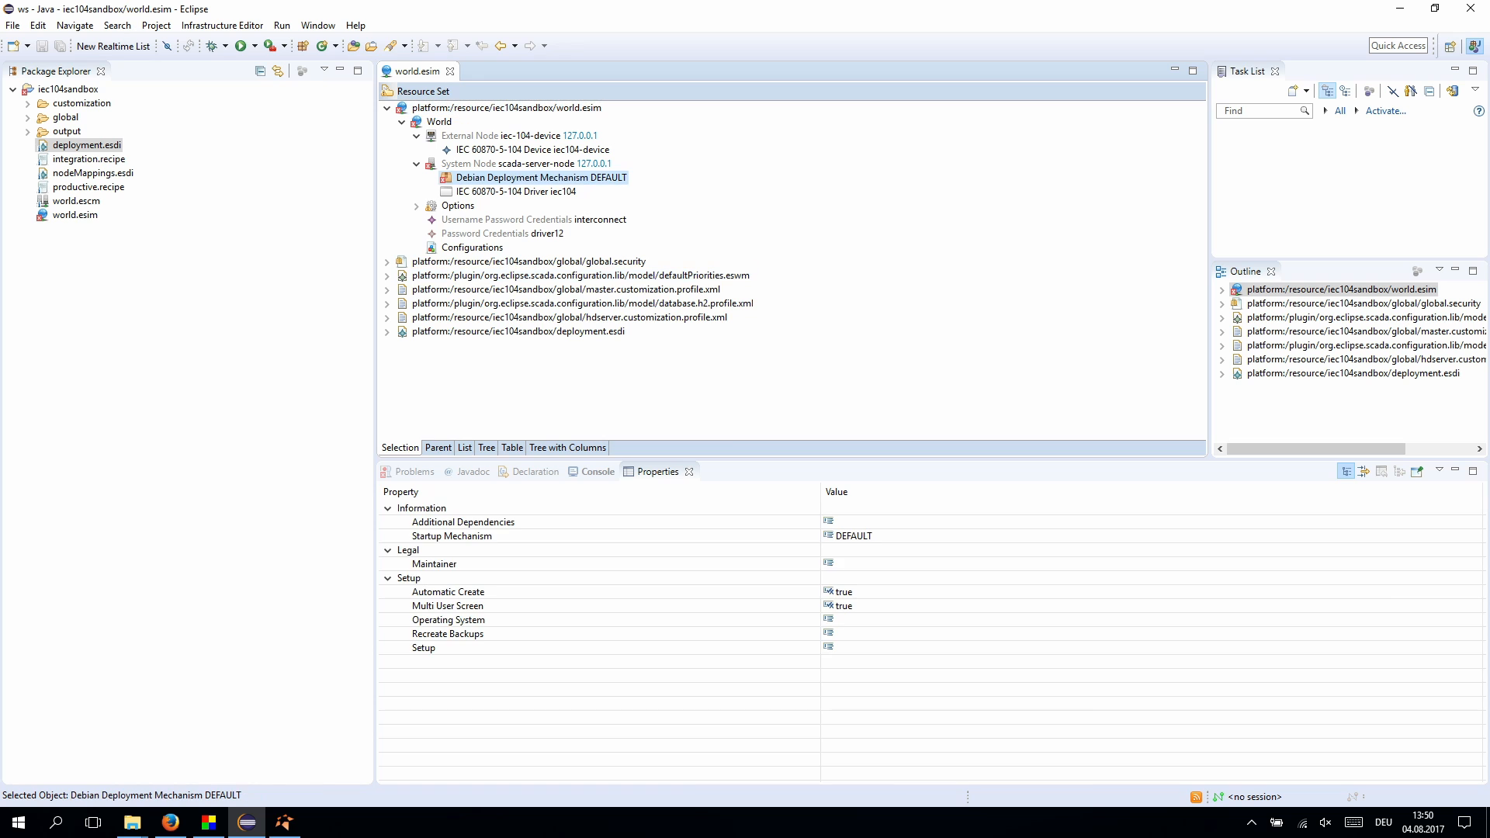
left_click(835, 563)
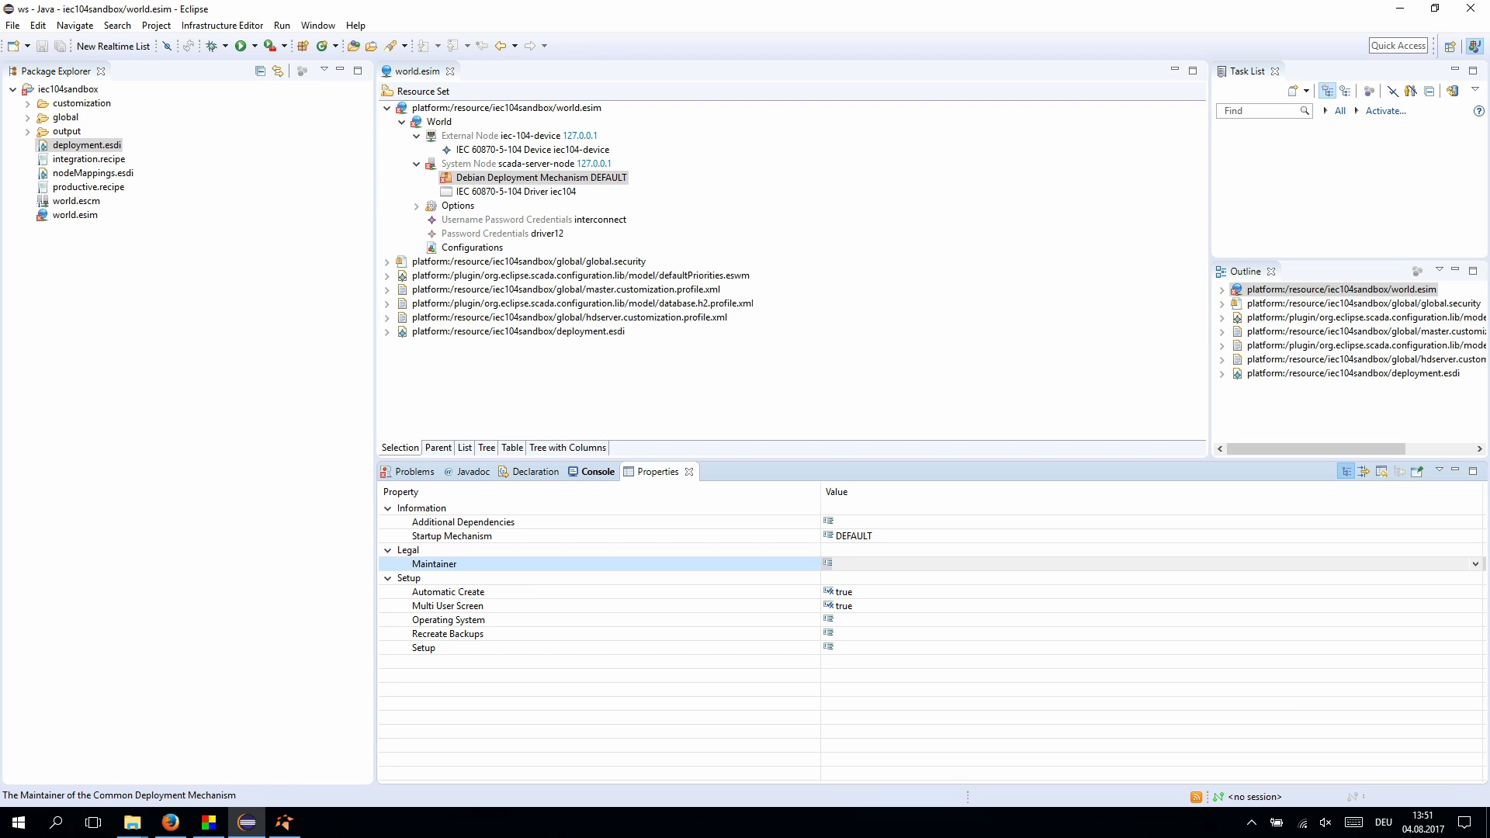
key("alt+Down")
key("Return")
key("ctrl+s")
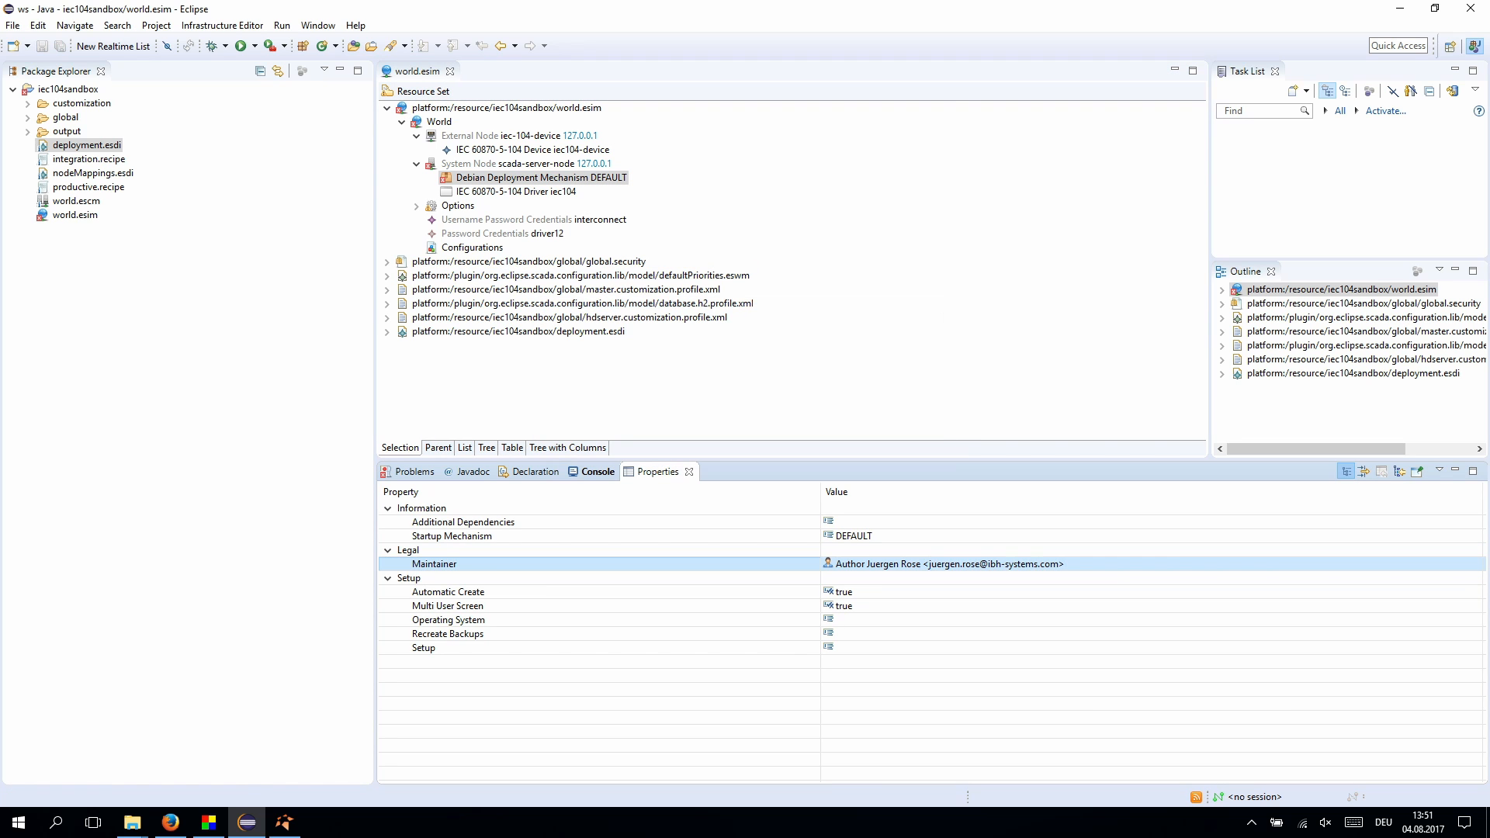
- Add a Change Entry under the Debian deployment mechanism and set its author
right_click(504, 177)
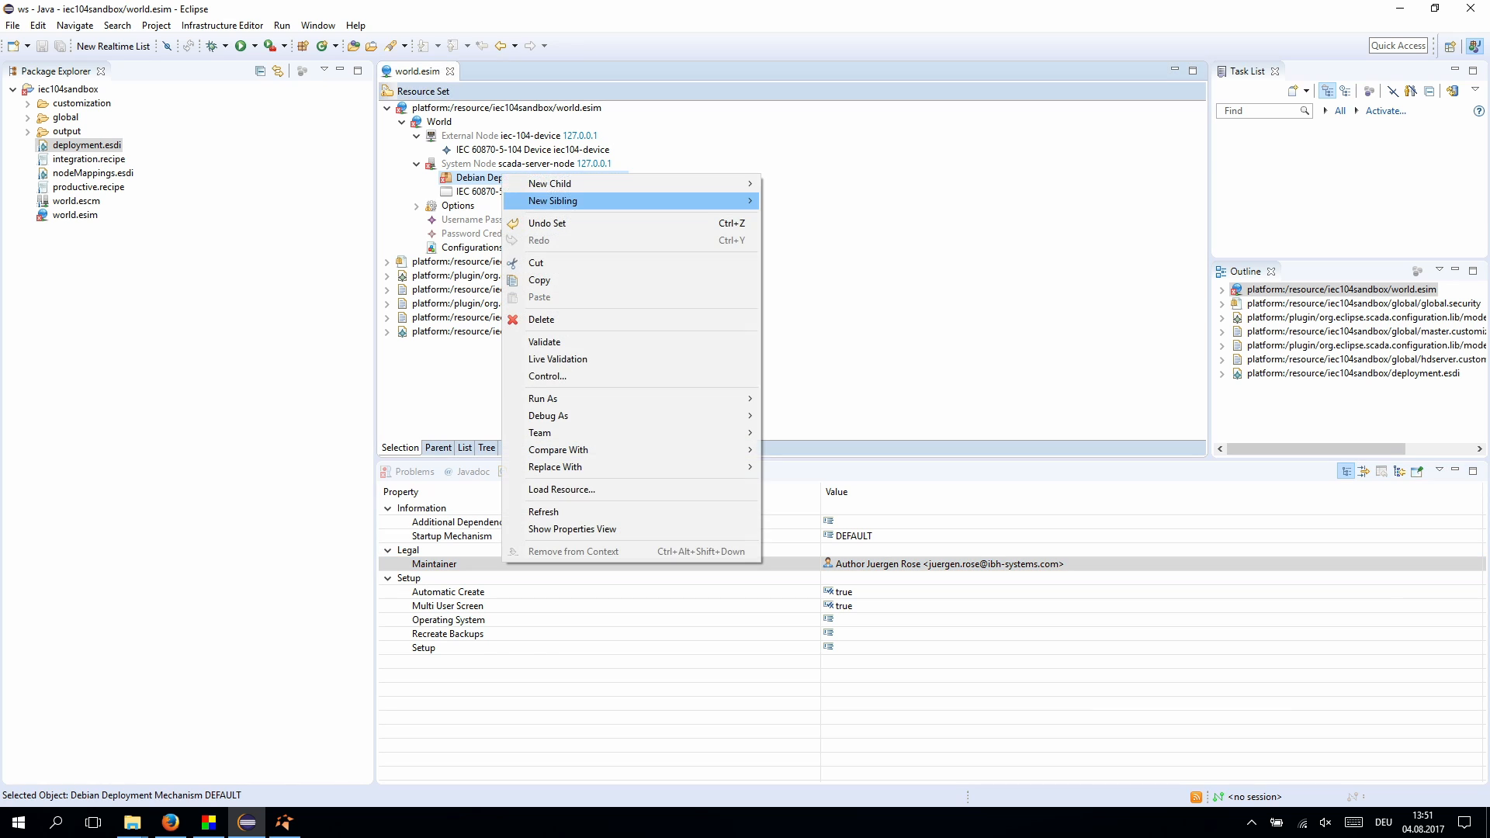
mouse_move(547, 184)
left_click(368, 183)
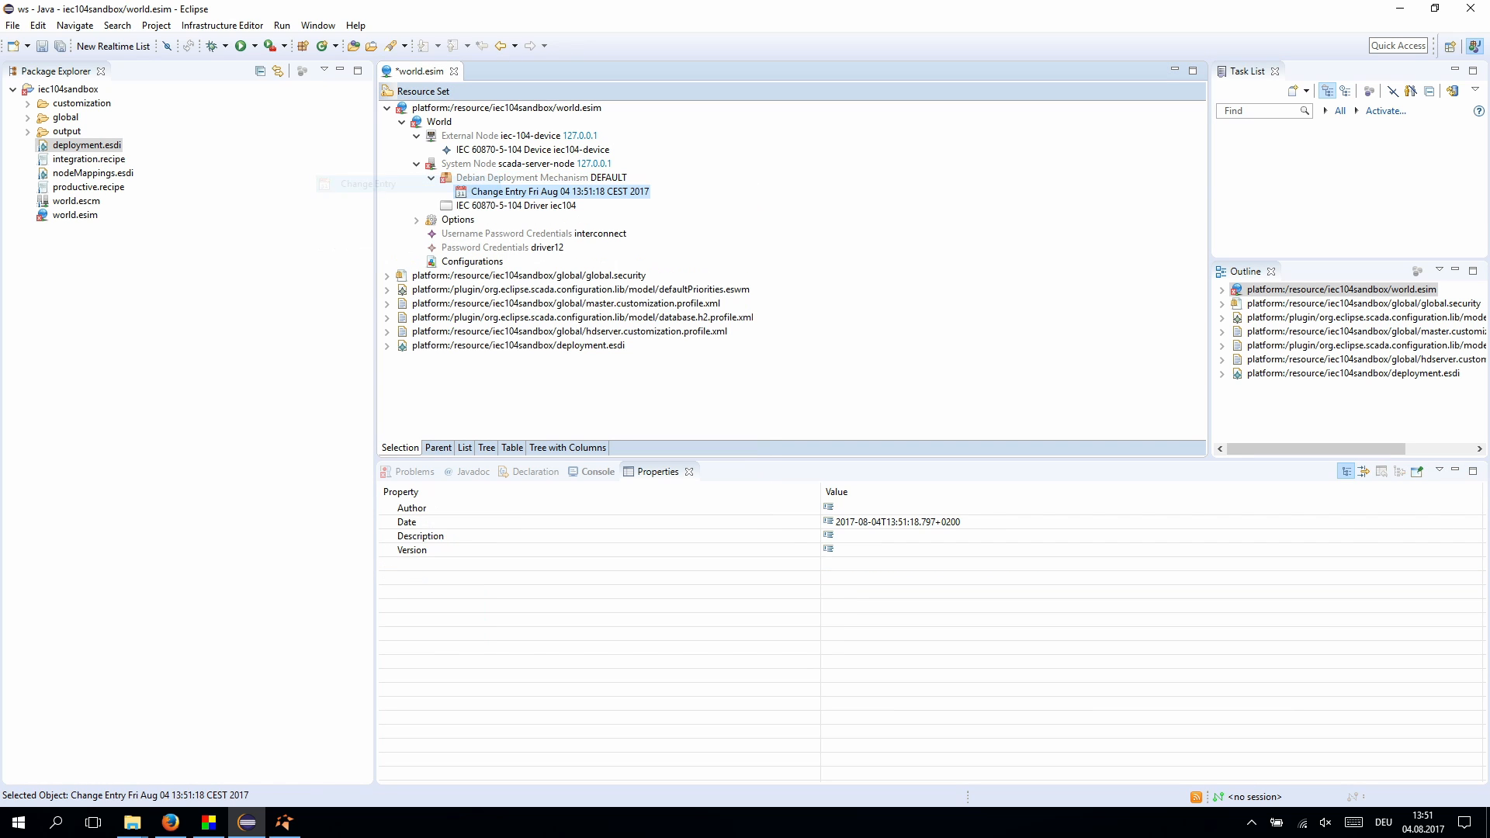
left_click(1010, 508)
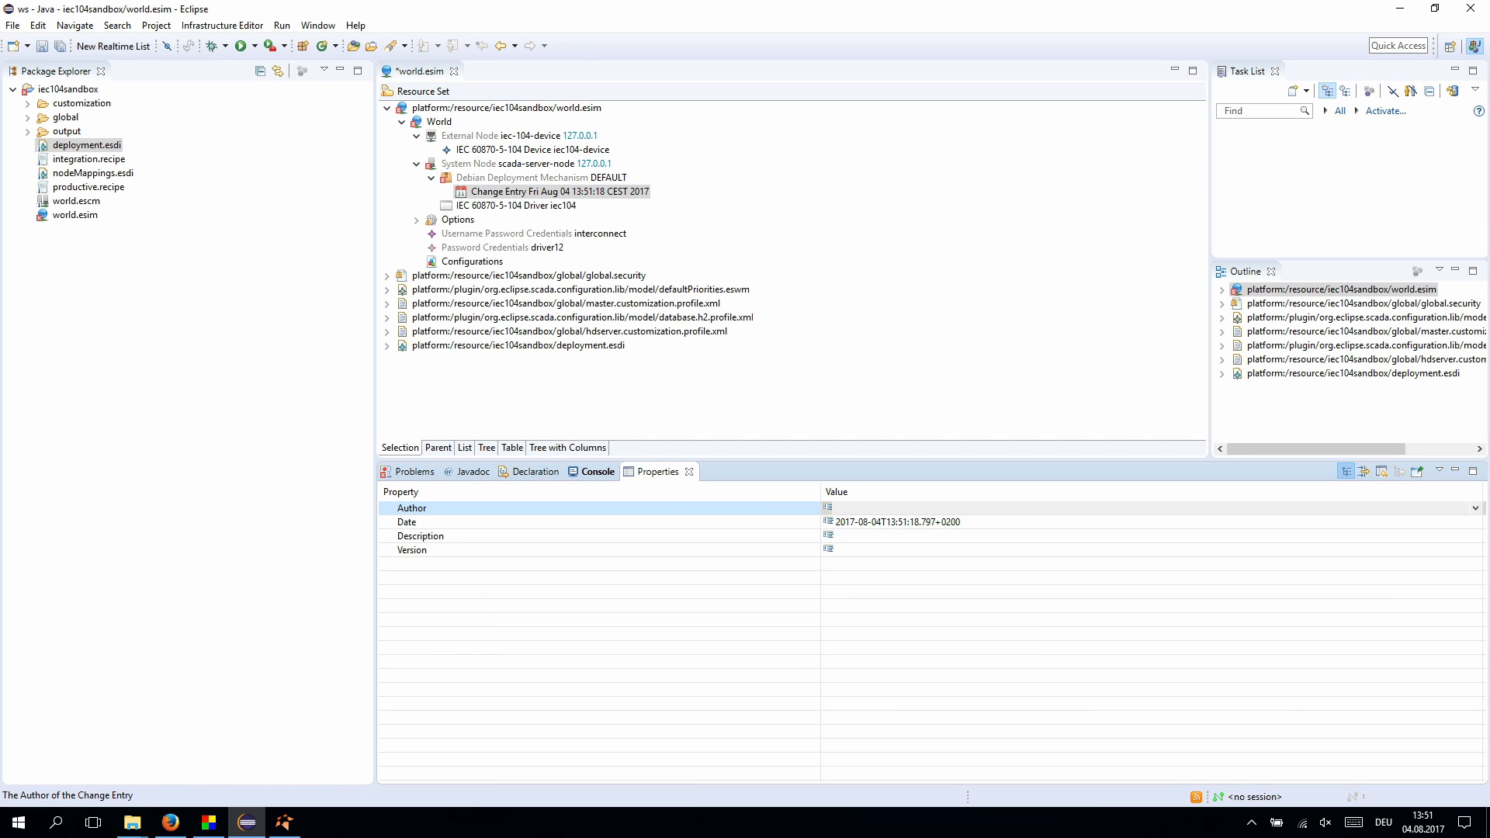
key("alt+Down")
key("Return")
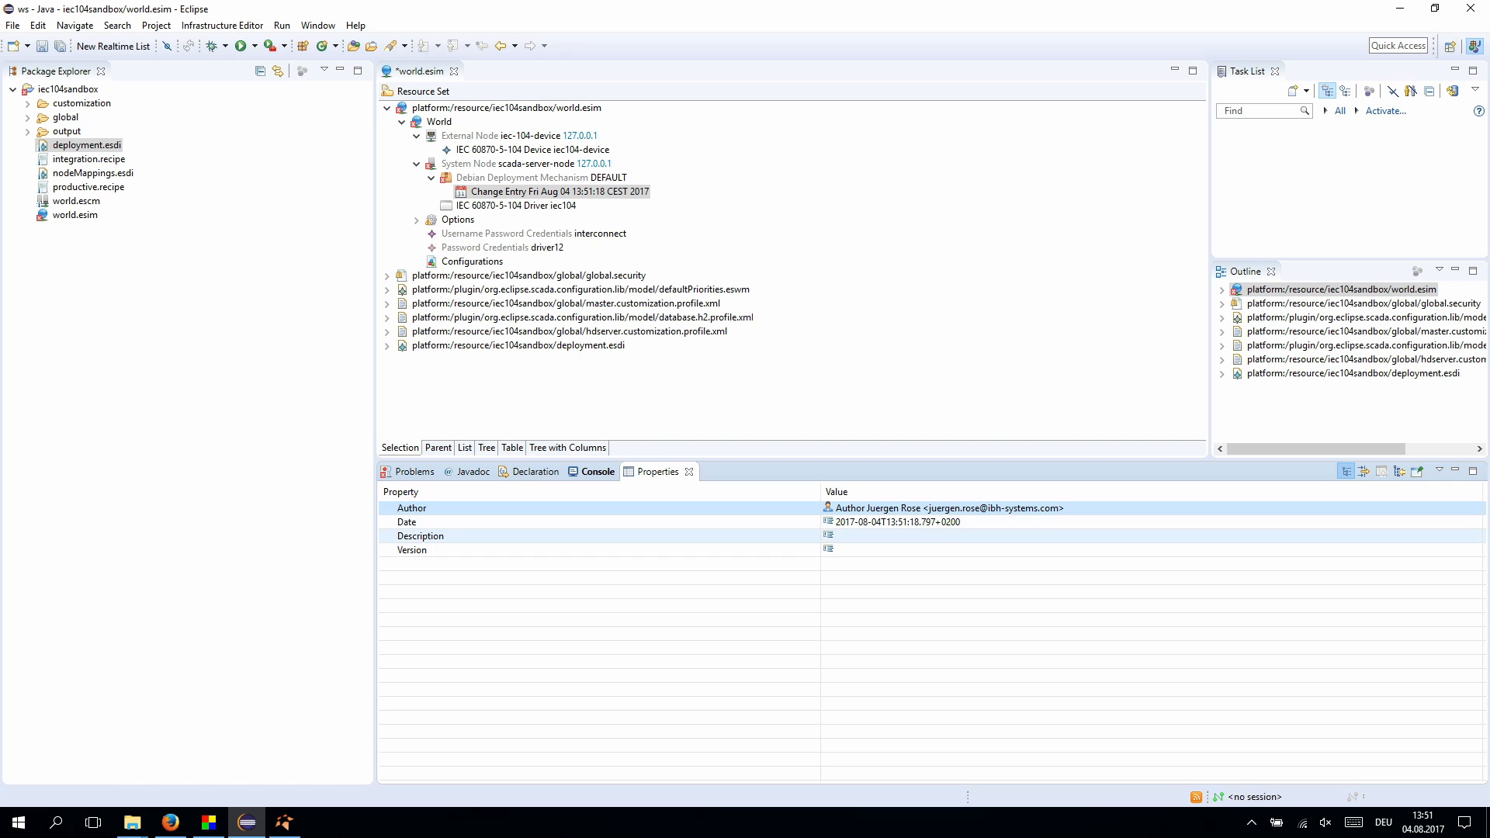
- Set the change entry's description to 'a long description' and version to 0.1.0, then save
left_click(1009, 536)
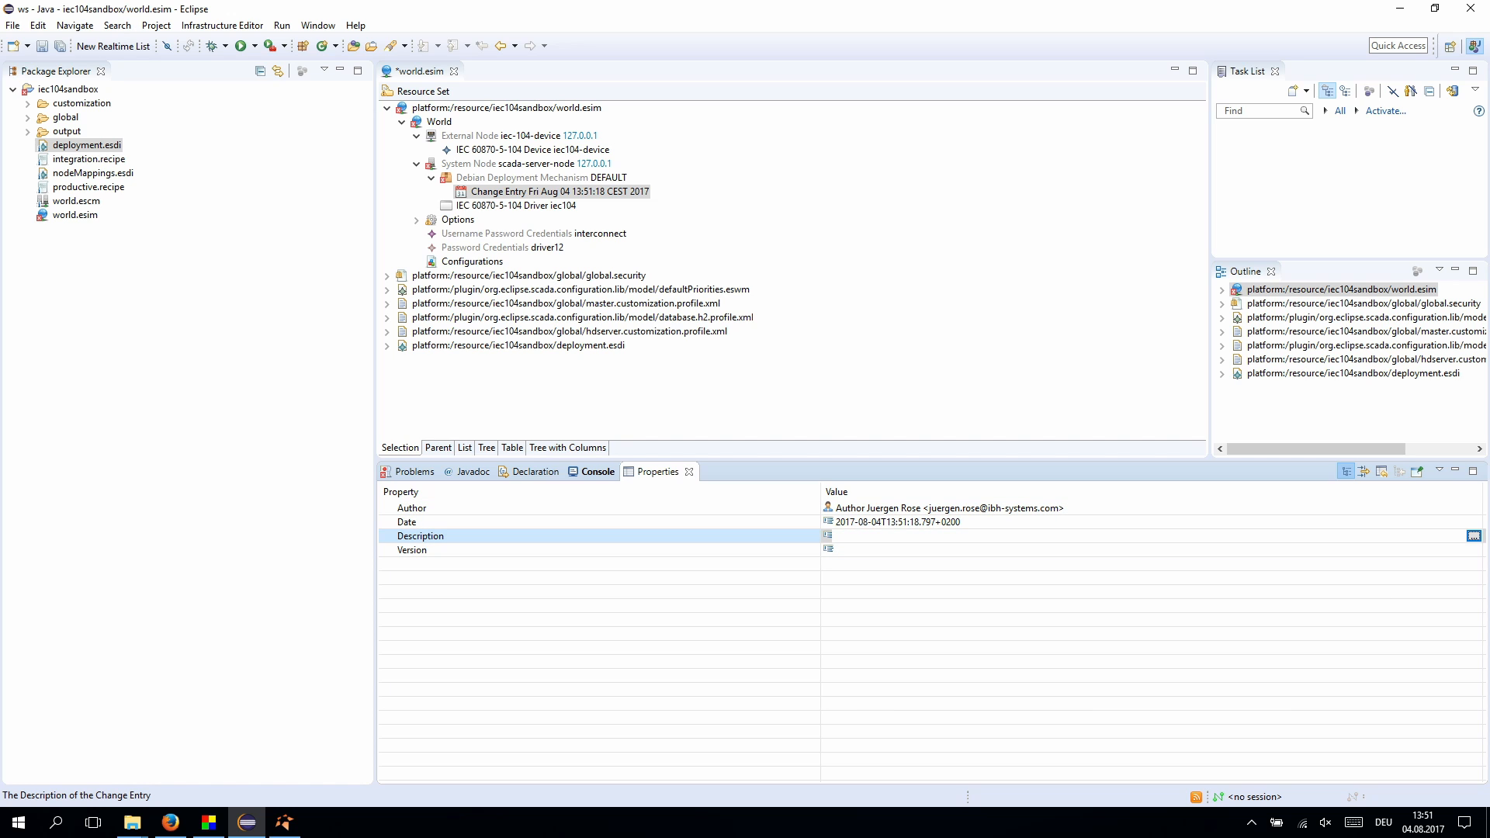
left_click(1474, 536)
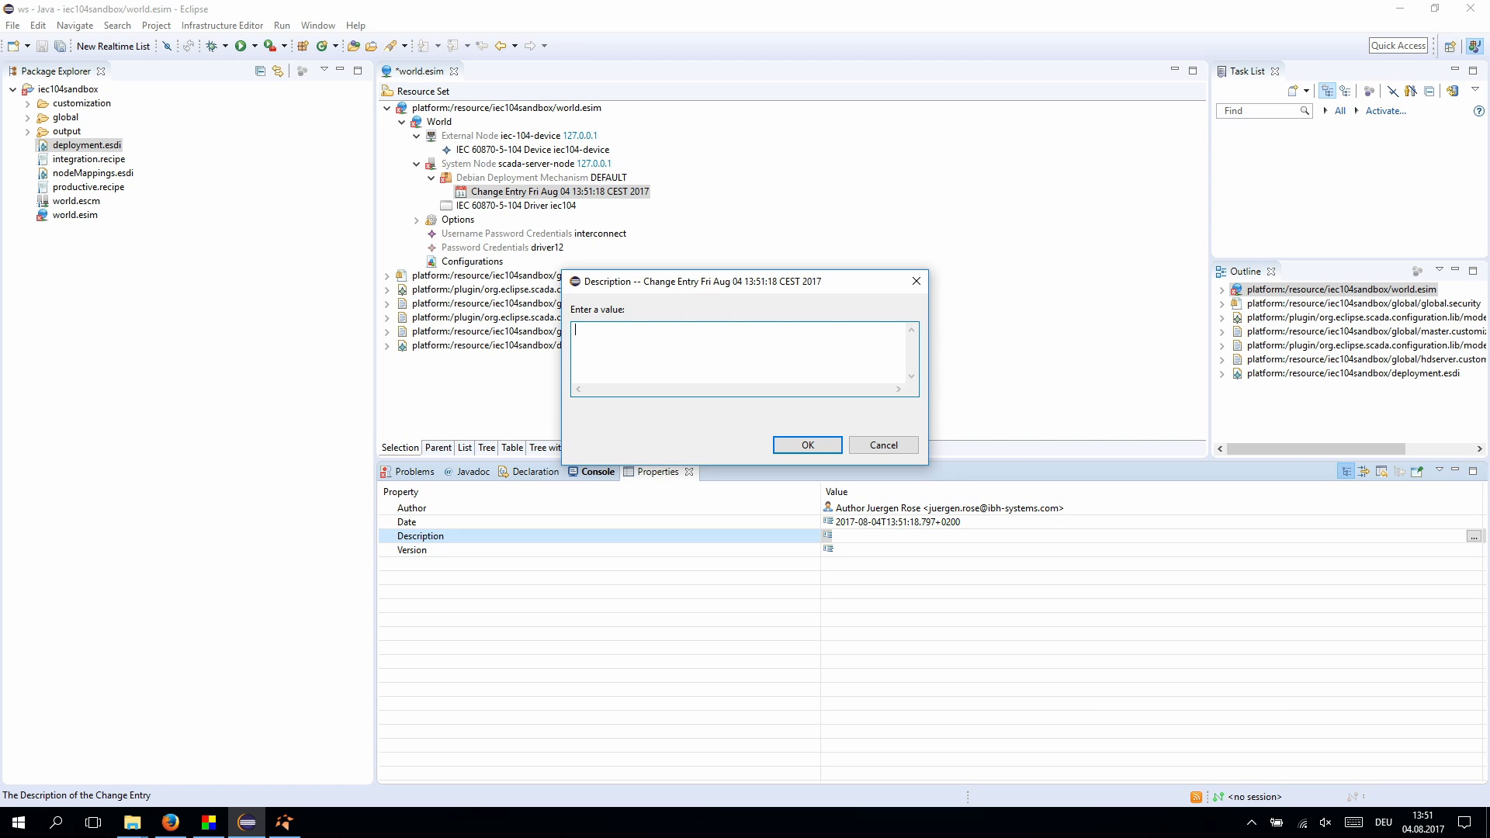
type("a long description")
left_click(807, 445)
left_click(931, 549)
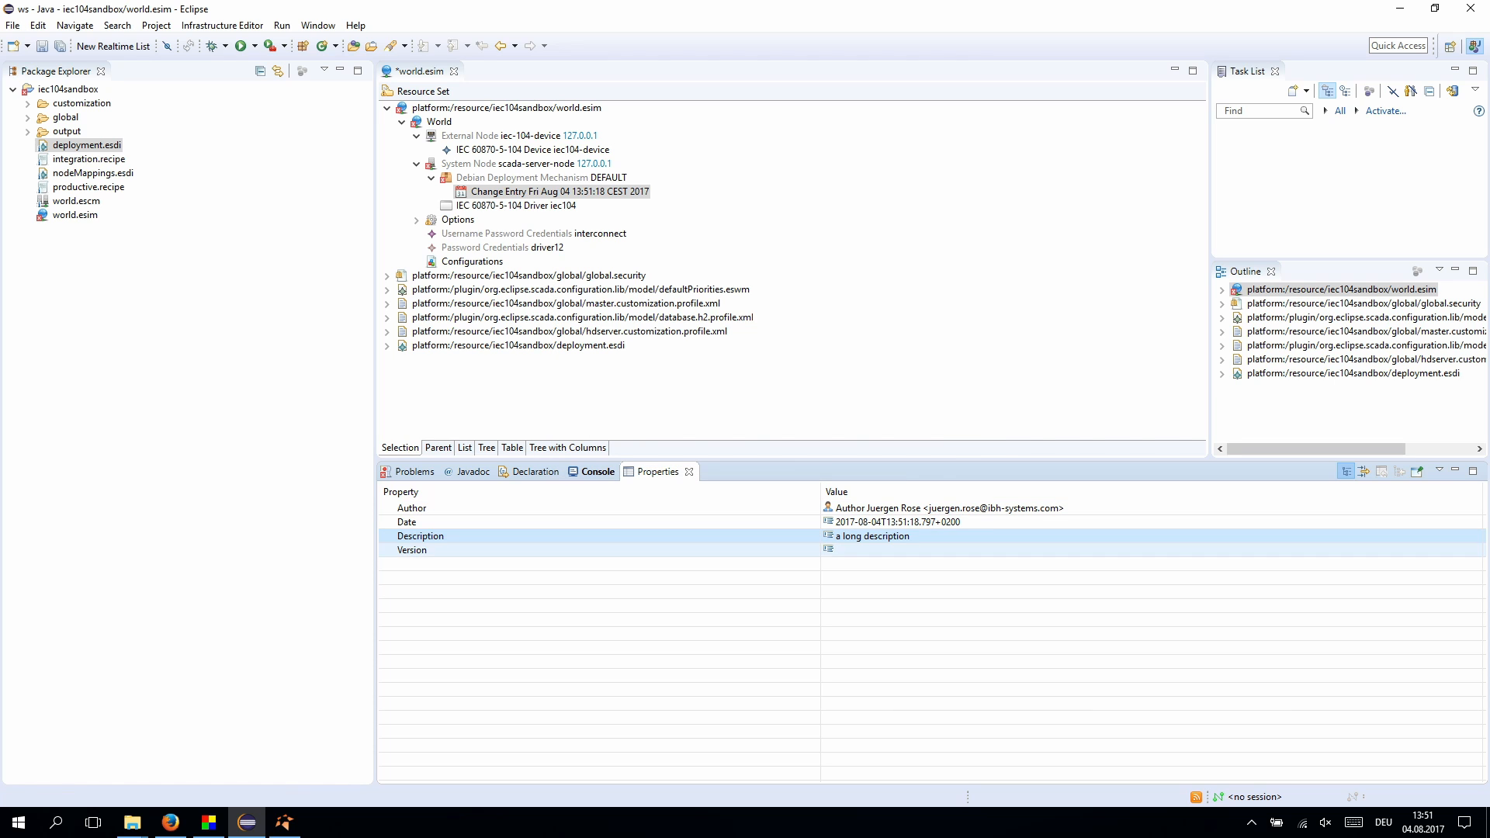
type("0.1.0")
key("Return")
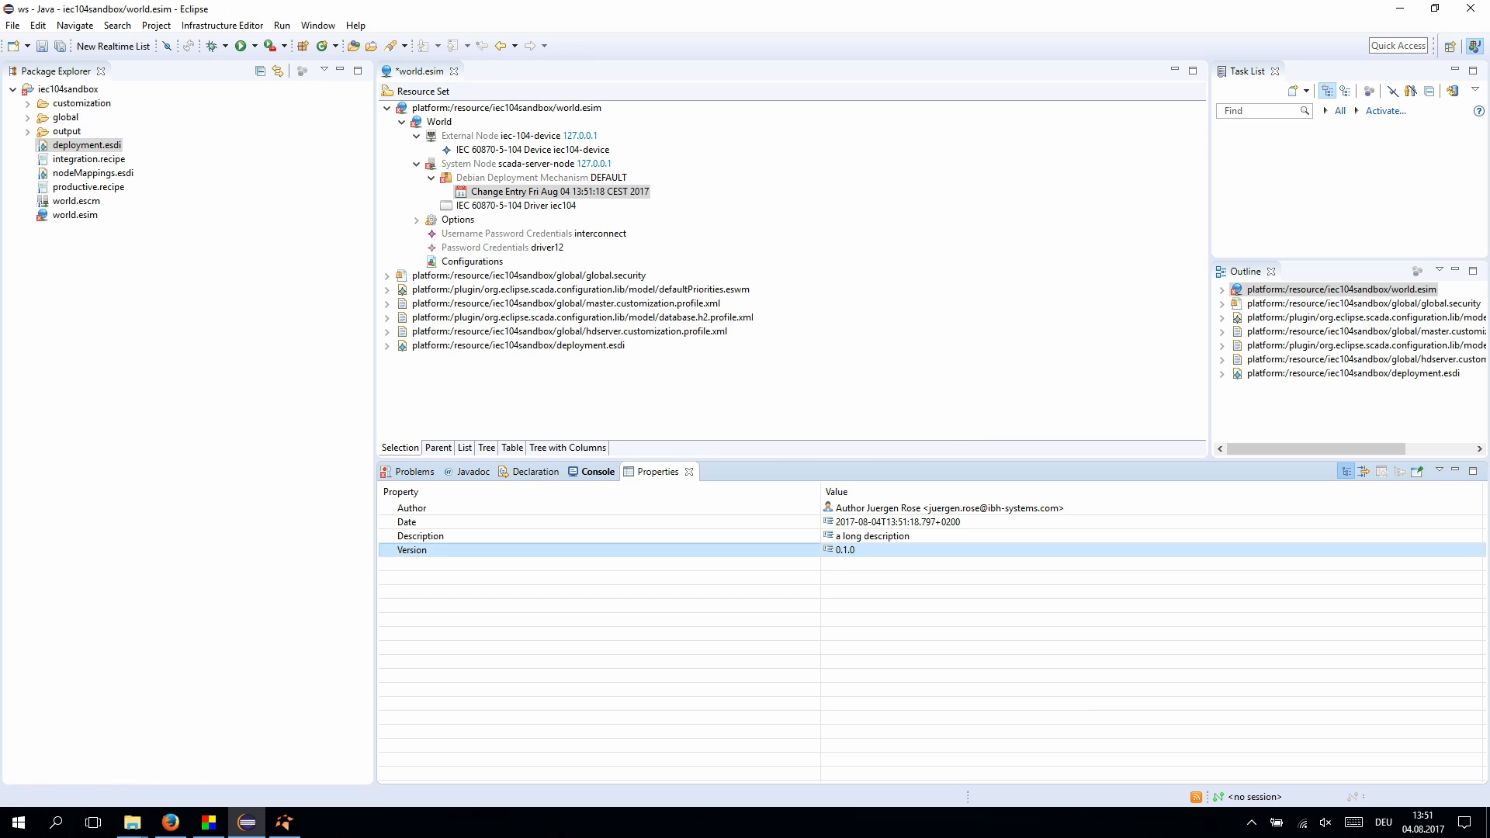
key("ctrl+s")
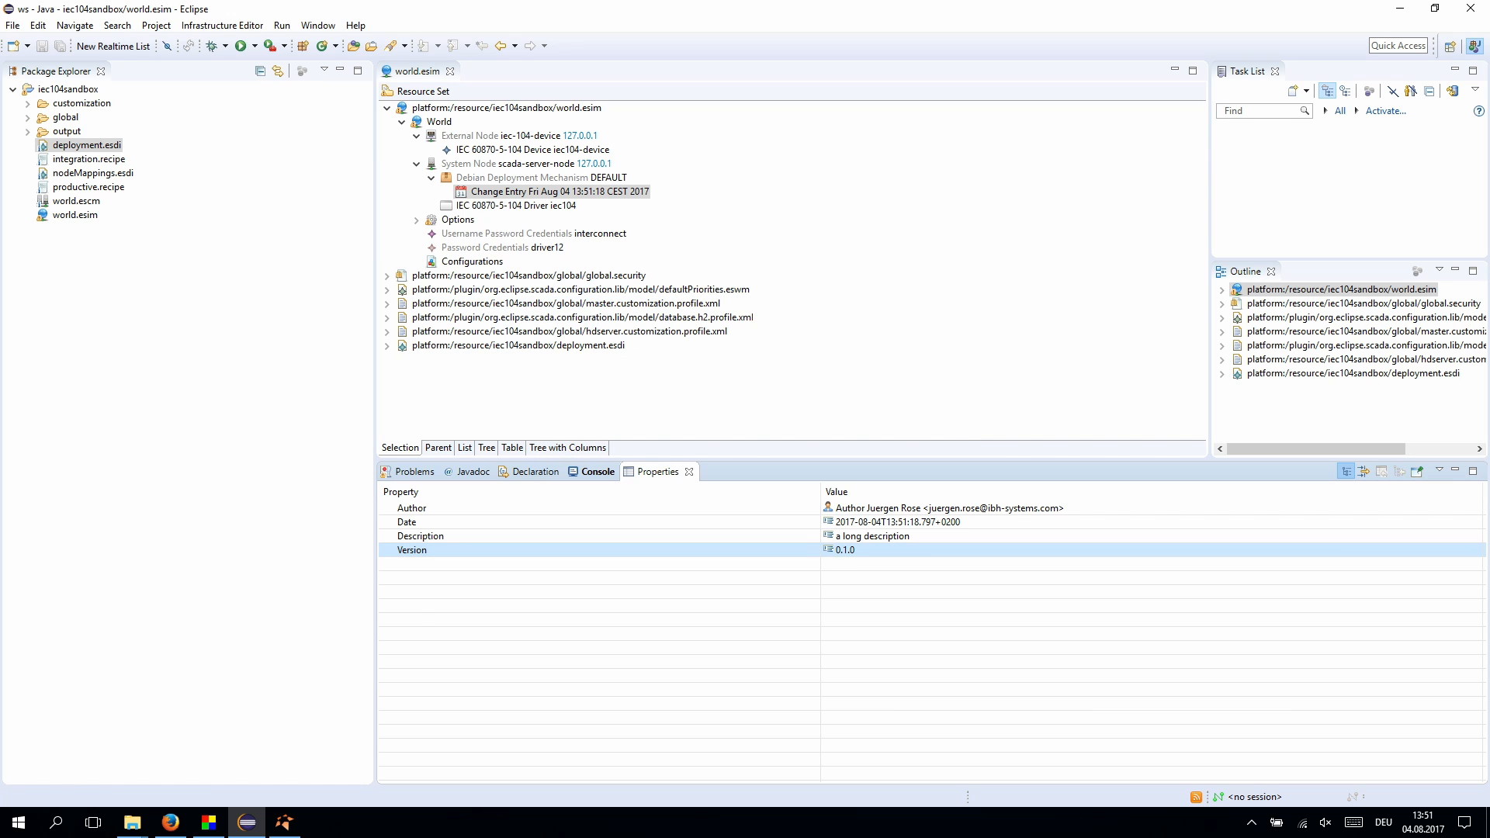
- Run productive.recipe's default production and select the generated scada-server-node-configuration_0.1.0_all.deb package
right_click(72, 216)
right_click(72, 187)
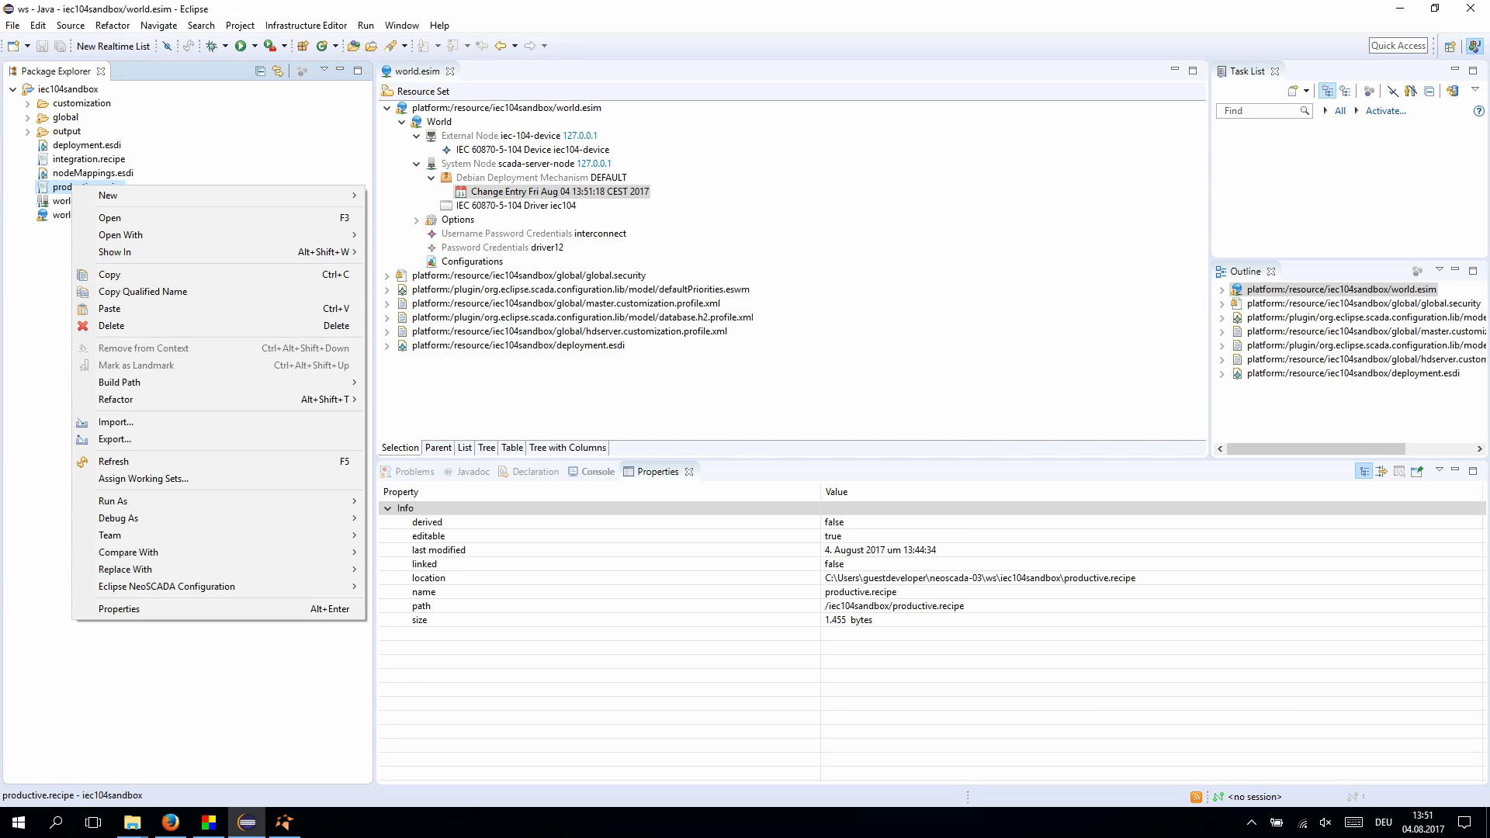
mouse_move(194, 587)
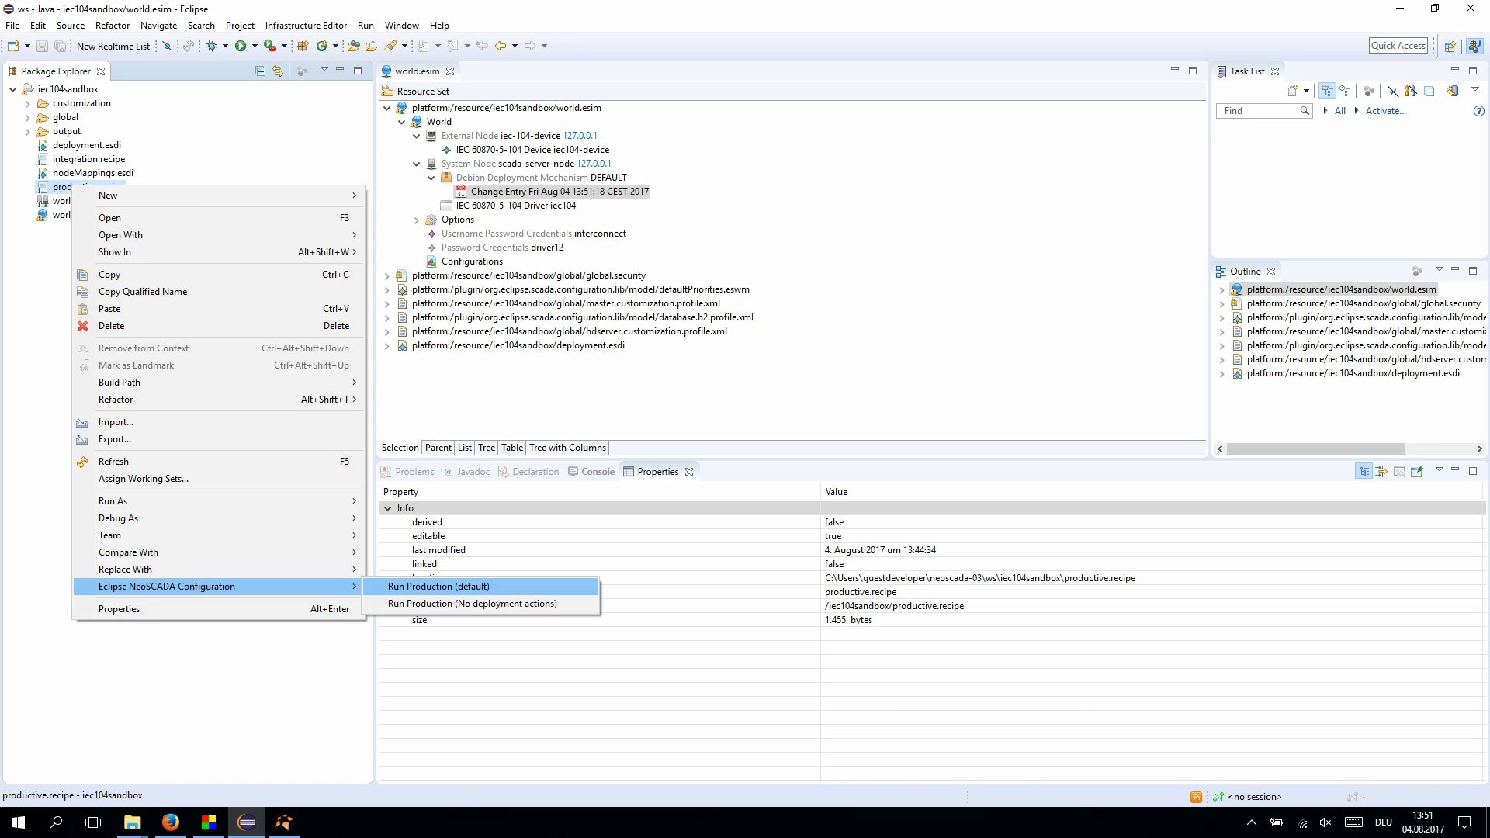
left_click(439, 586)
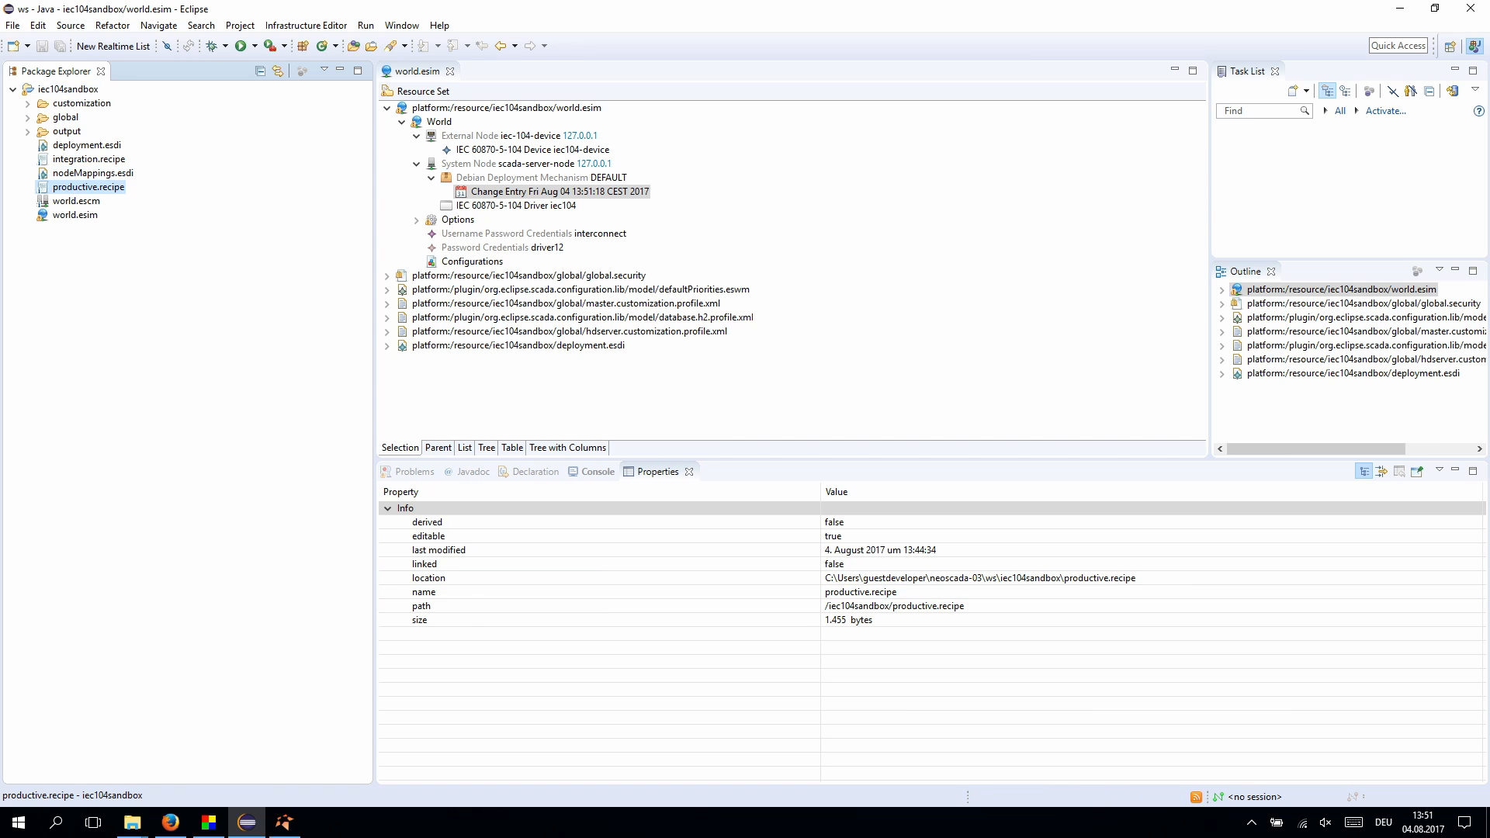
left_click(177, 214)
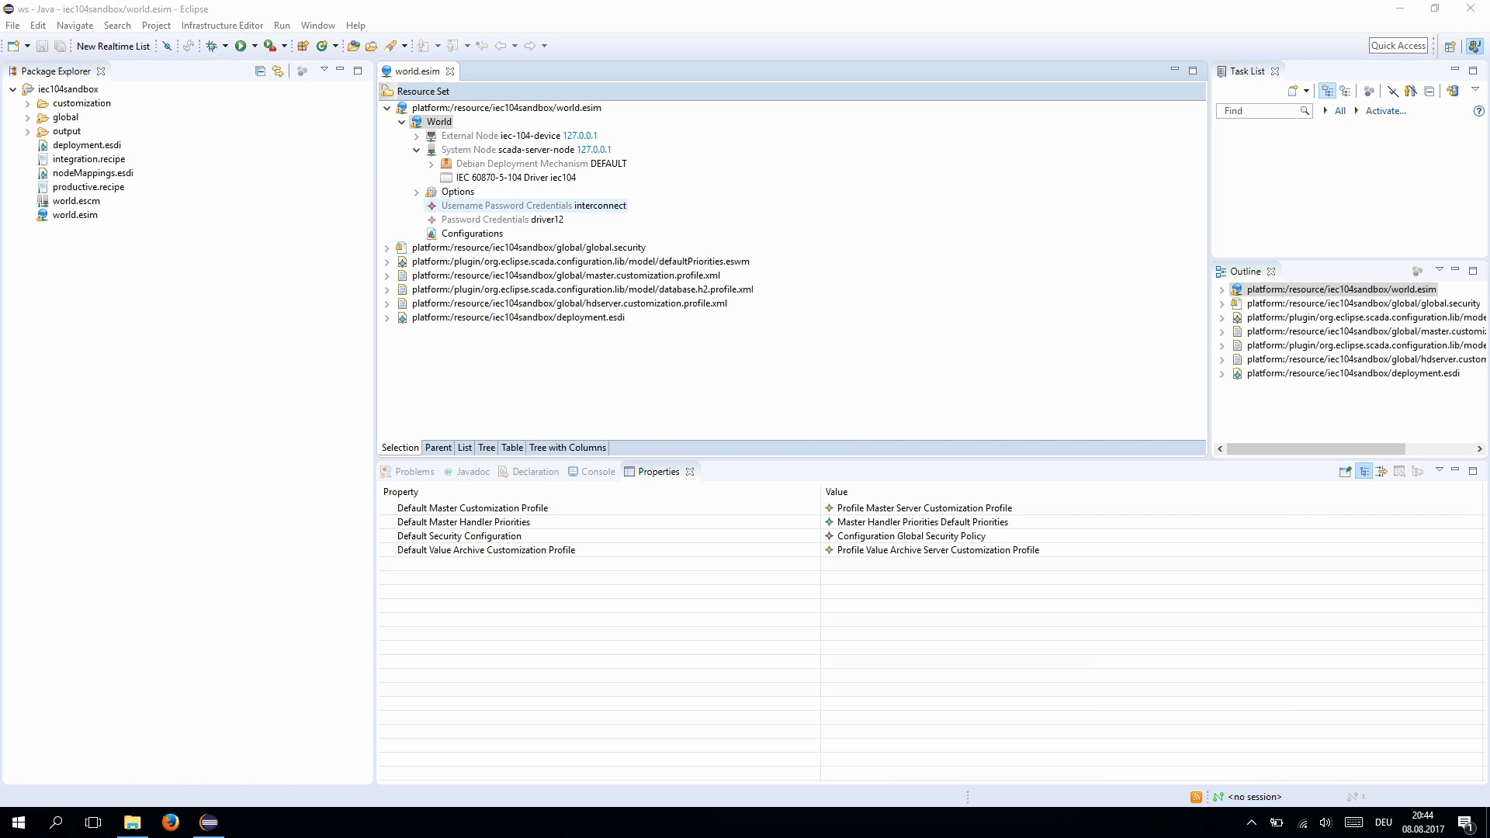
- Add a Master Server named master under the scada-server-node system node
right_click(446, 122)
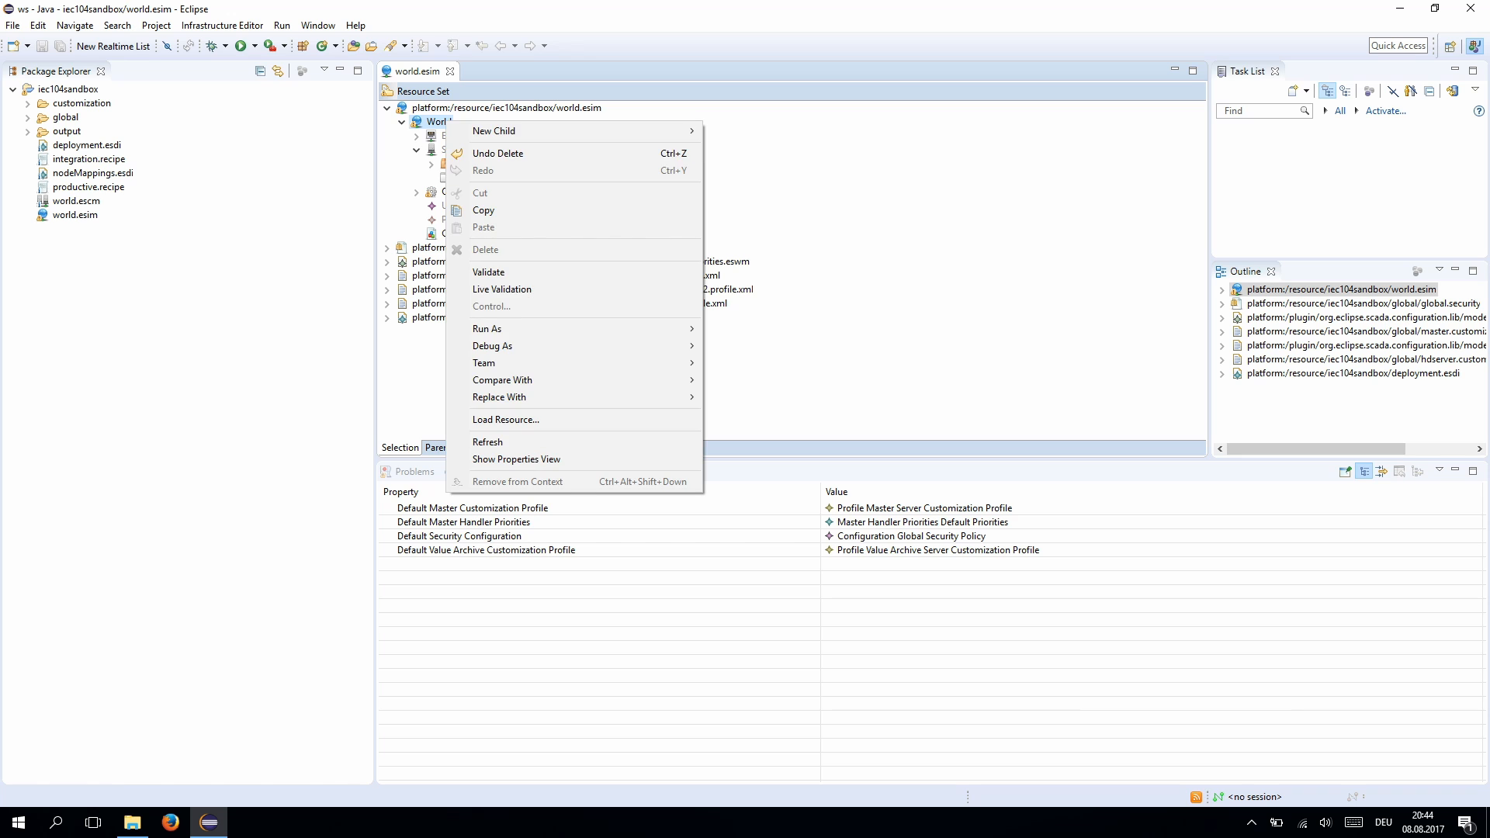
left_click(435, 149)
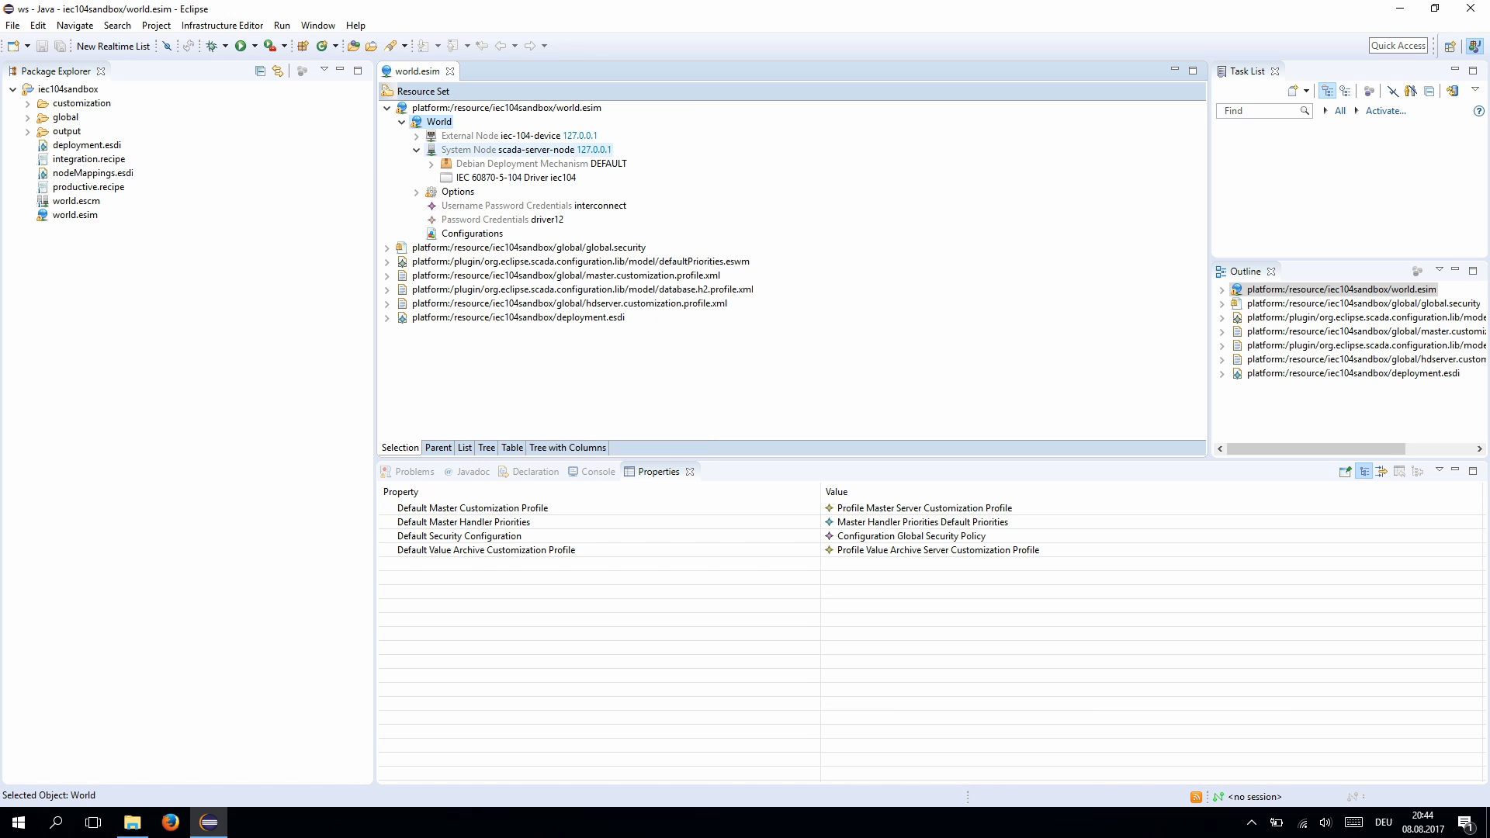
right_click(479, 151)
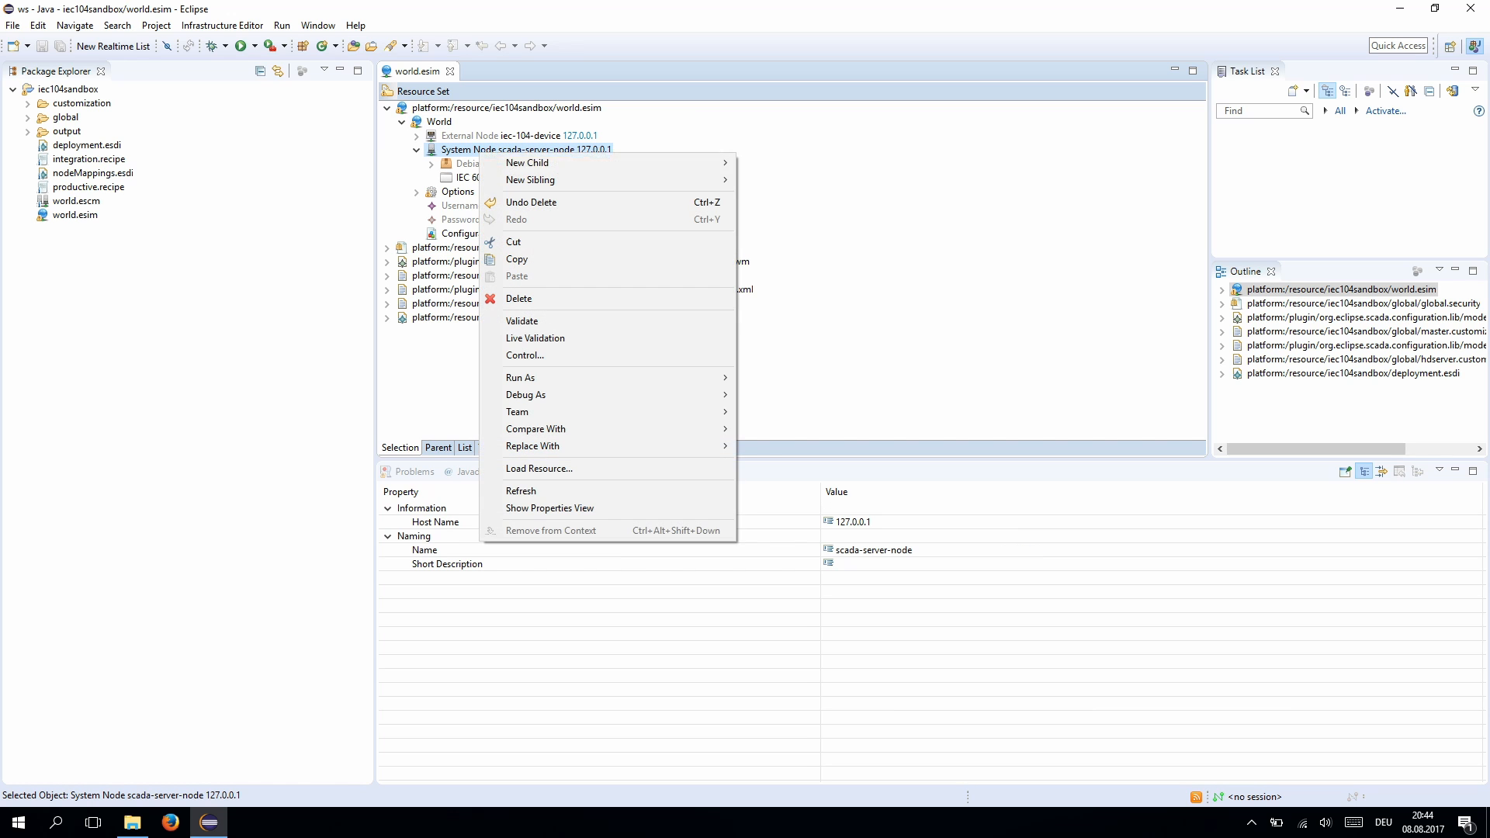
mouse_move(528, 162)
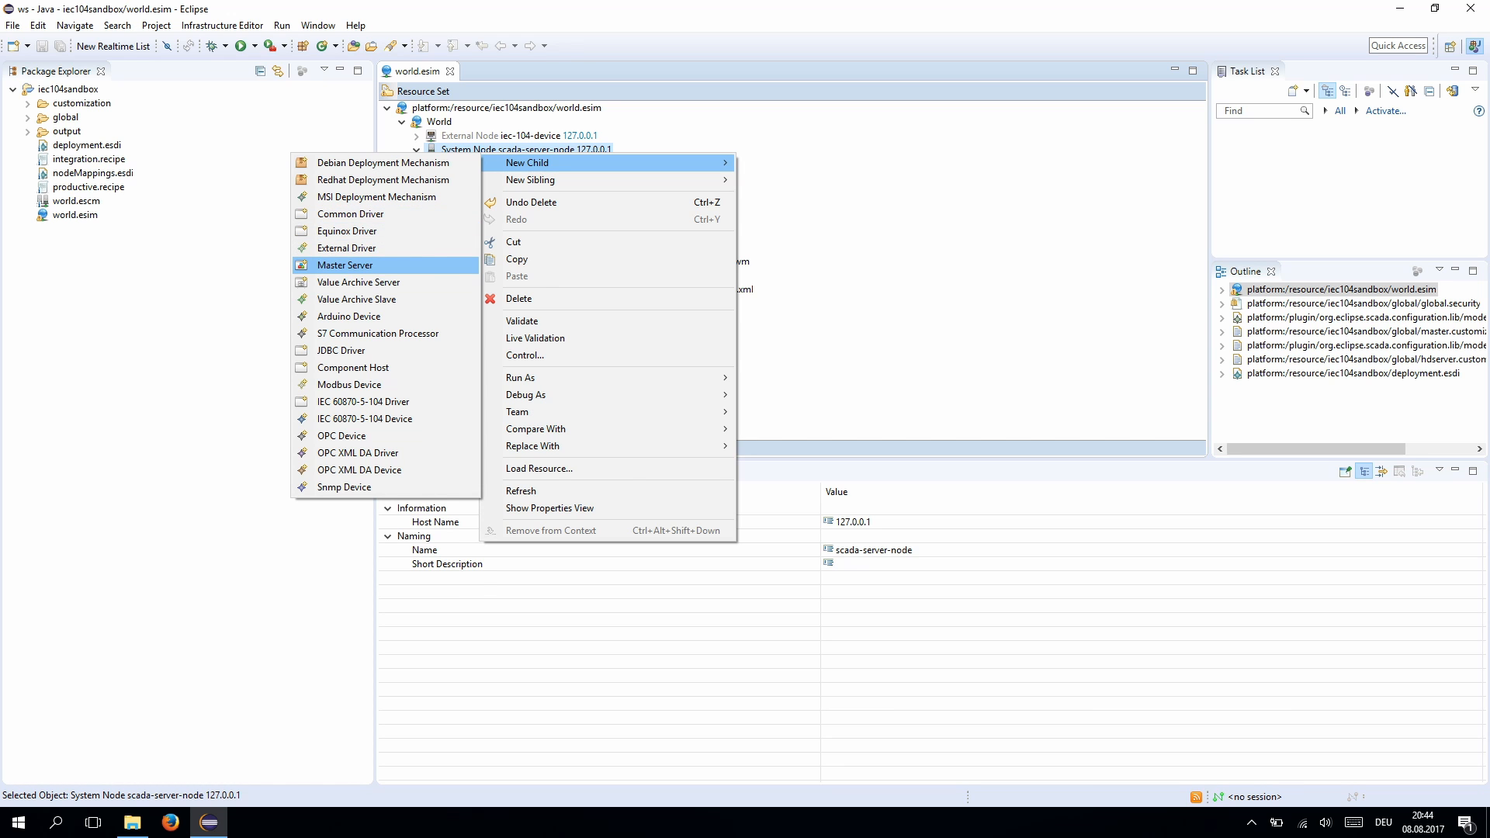
left_click(345, 264)
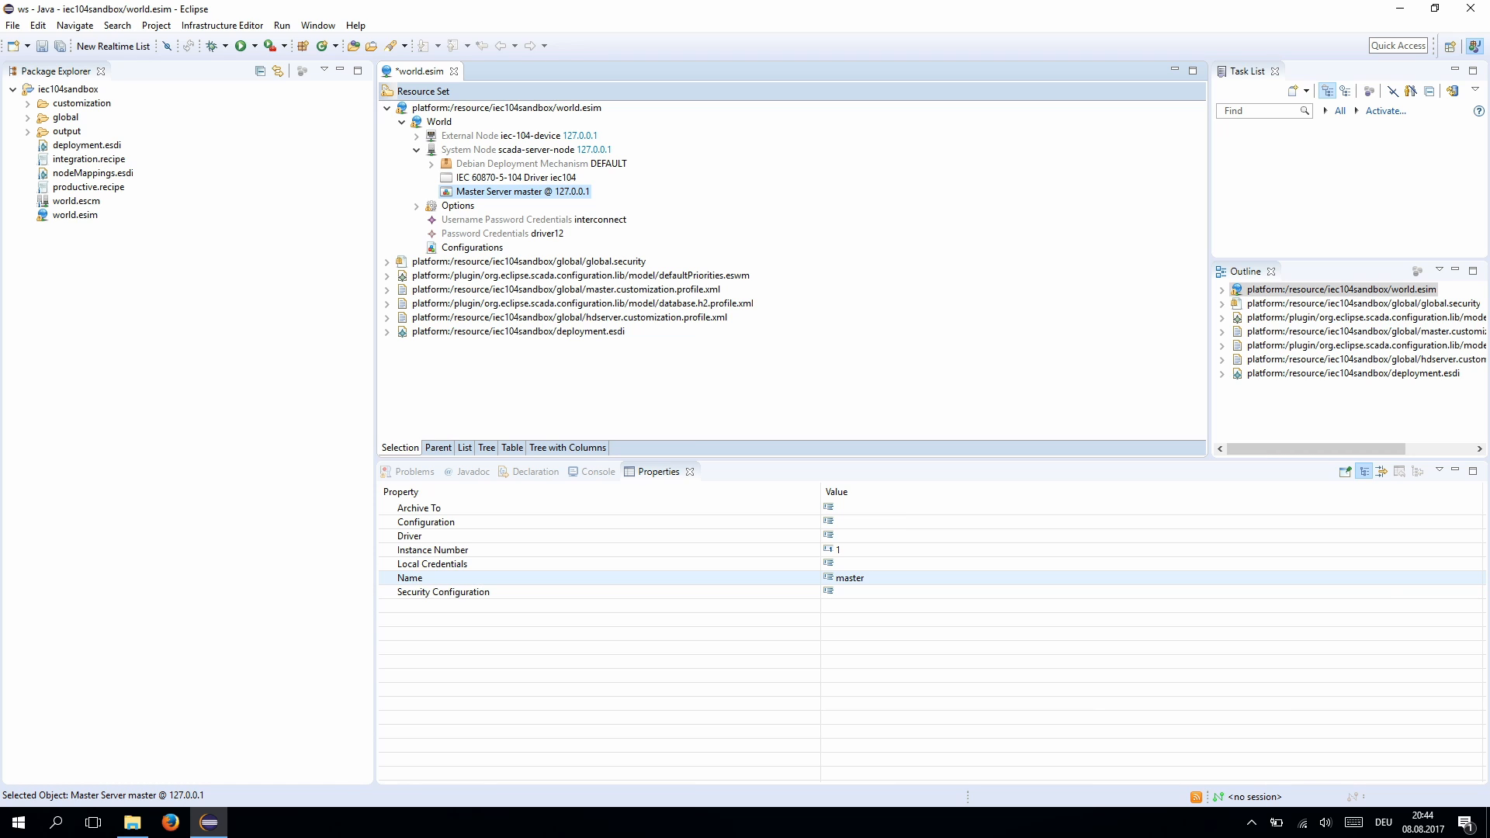
- Set the master server's Driver to IEC 60870-5-104 Driver iec104 and save world.esim
left_click(543, 536)
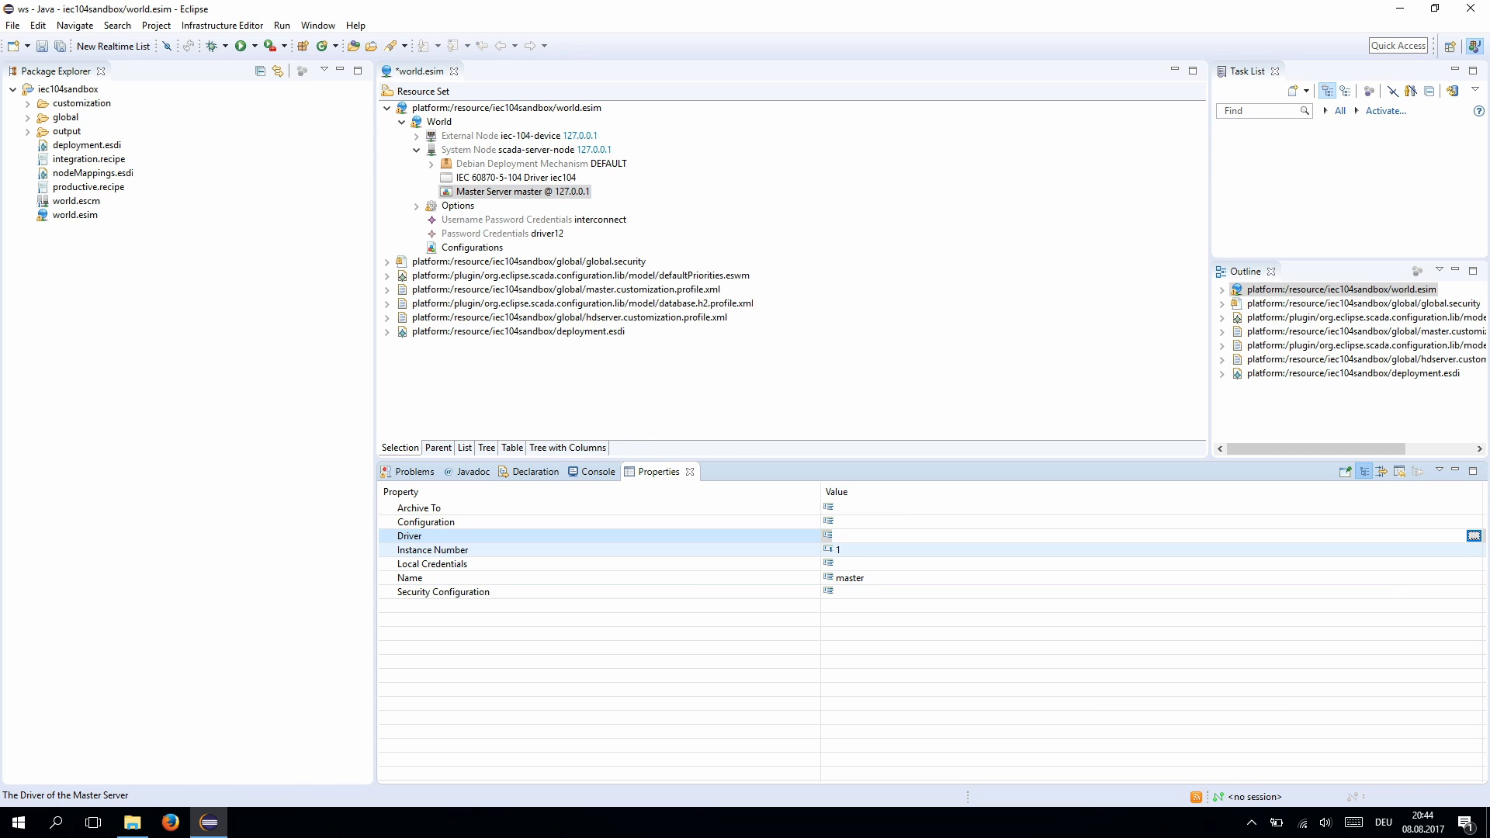
left_click(1474, 536)
double_click(474, 210)
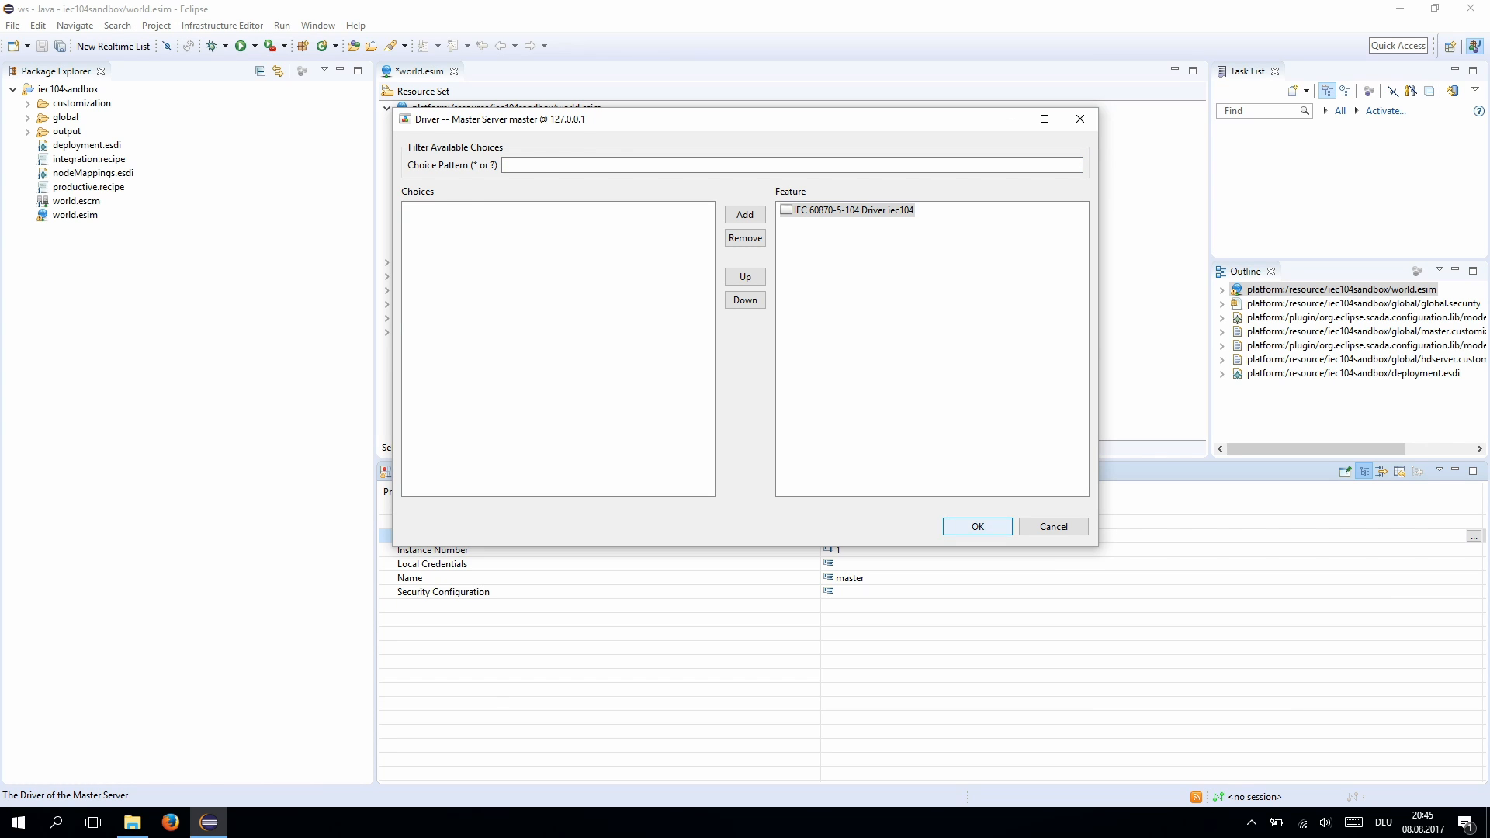
key("Return")
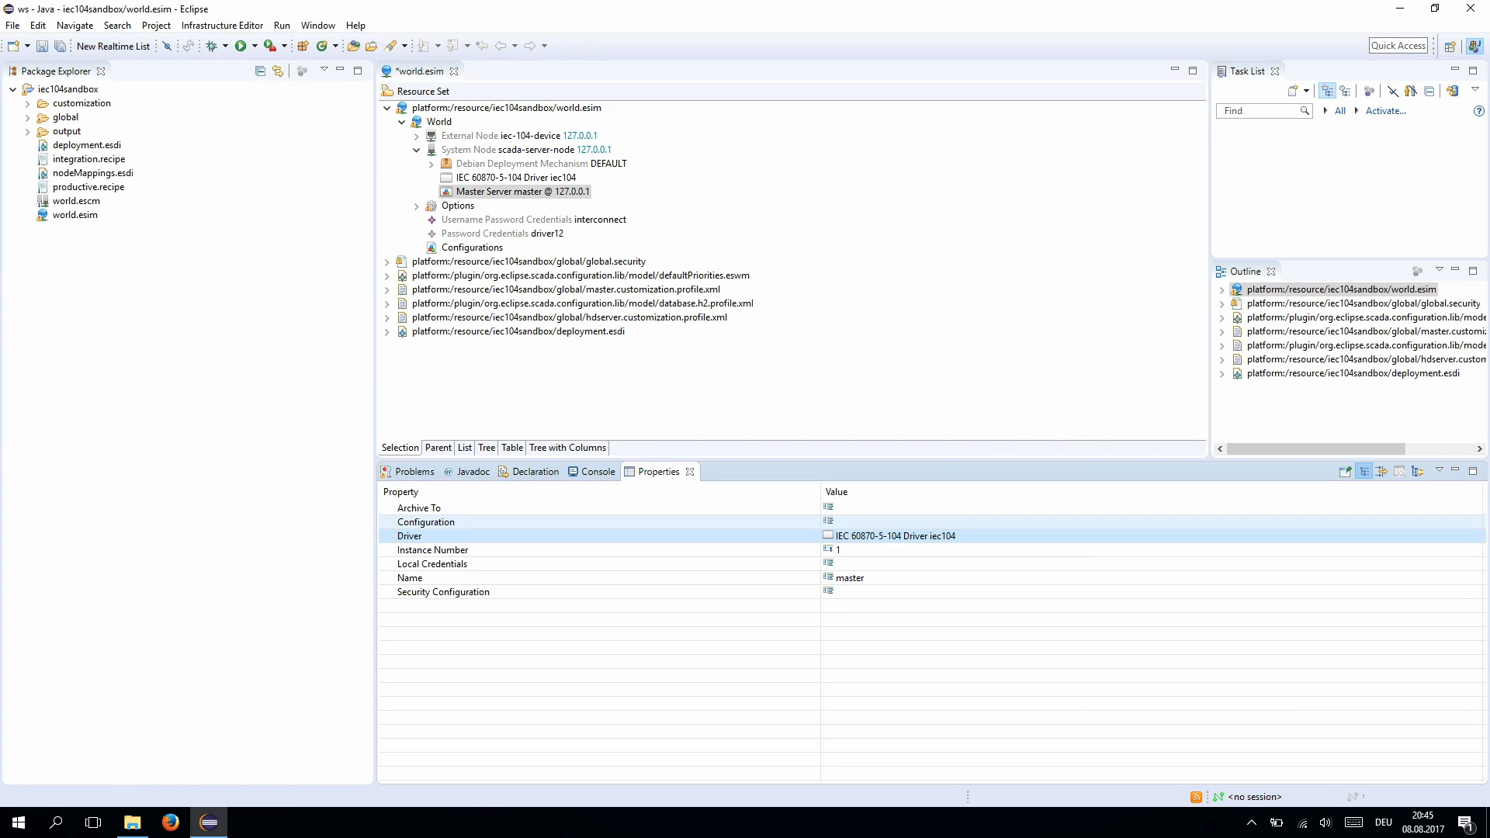
key("ctrl+s")
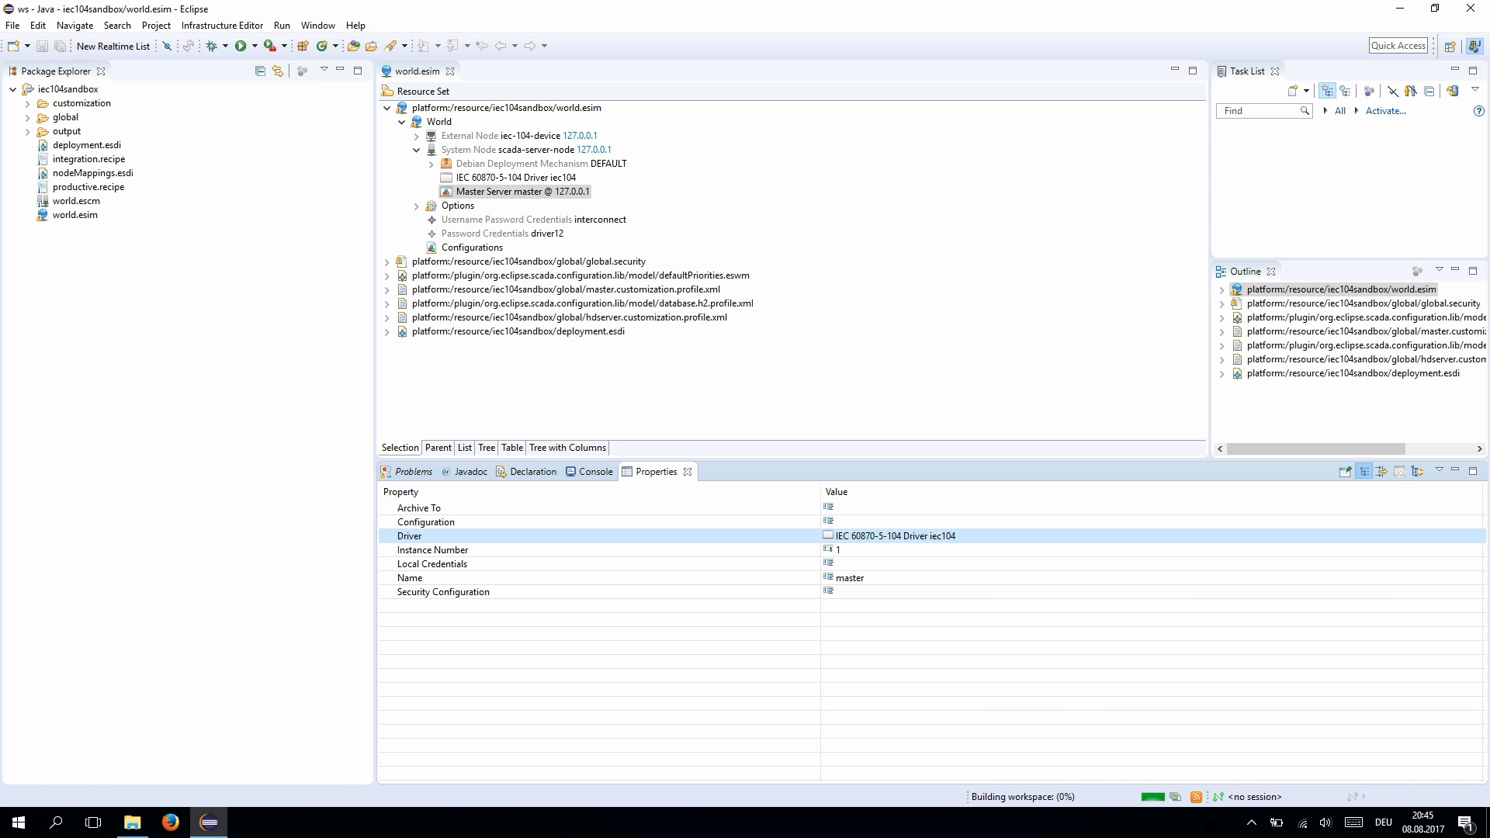
key("Up")
key("Up")
key("Up")
key("Up")
key("Up")
- Add a new System Node under the World
key("shift+F10")
key("Down")
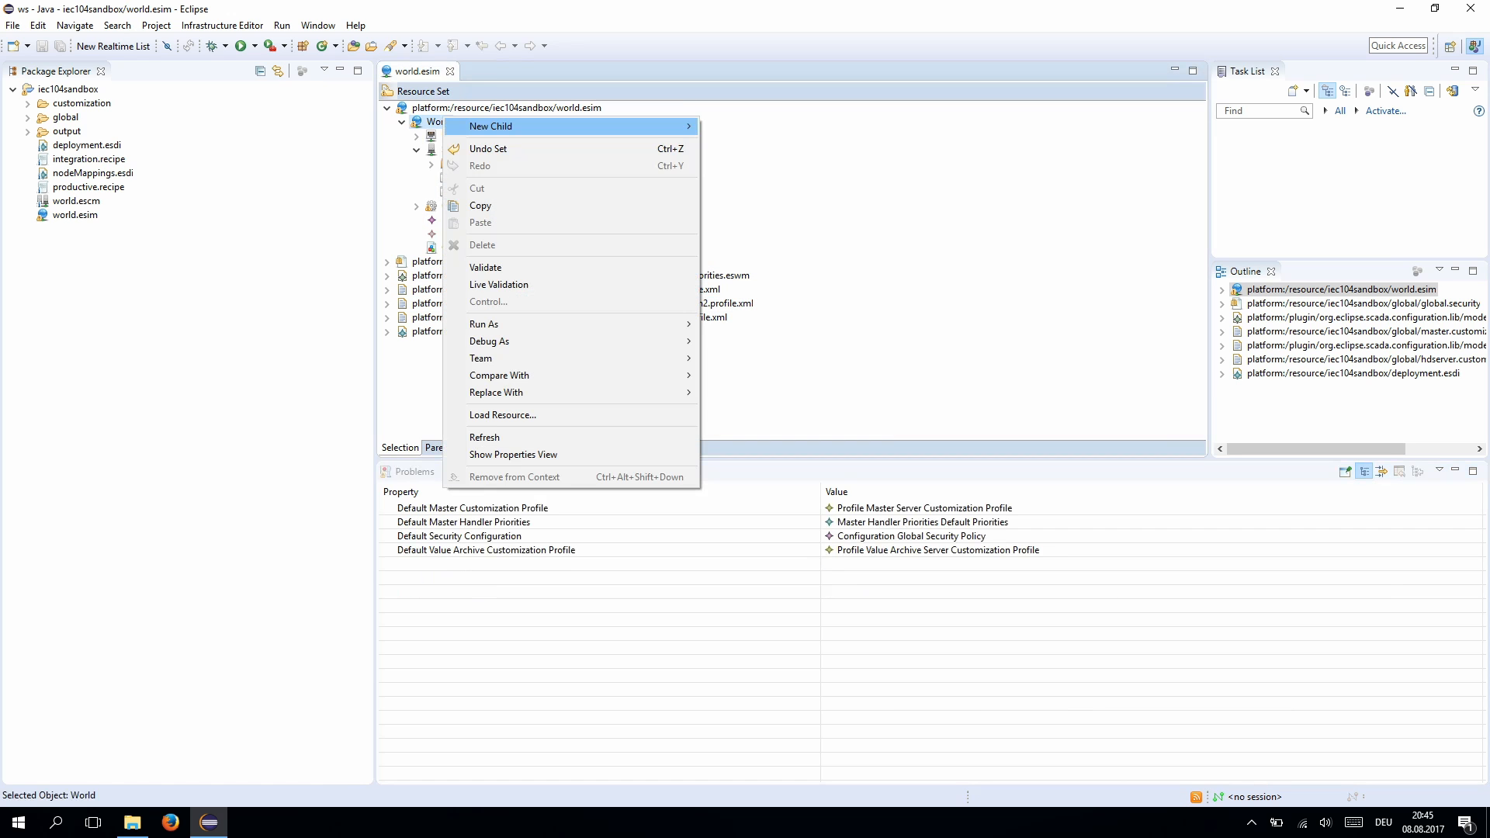
key("Right")
key("Down")
key("Down")
key("Down")
key("Down")
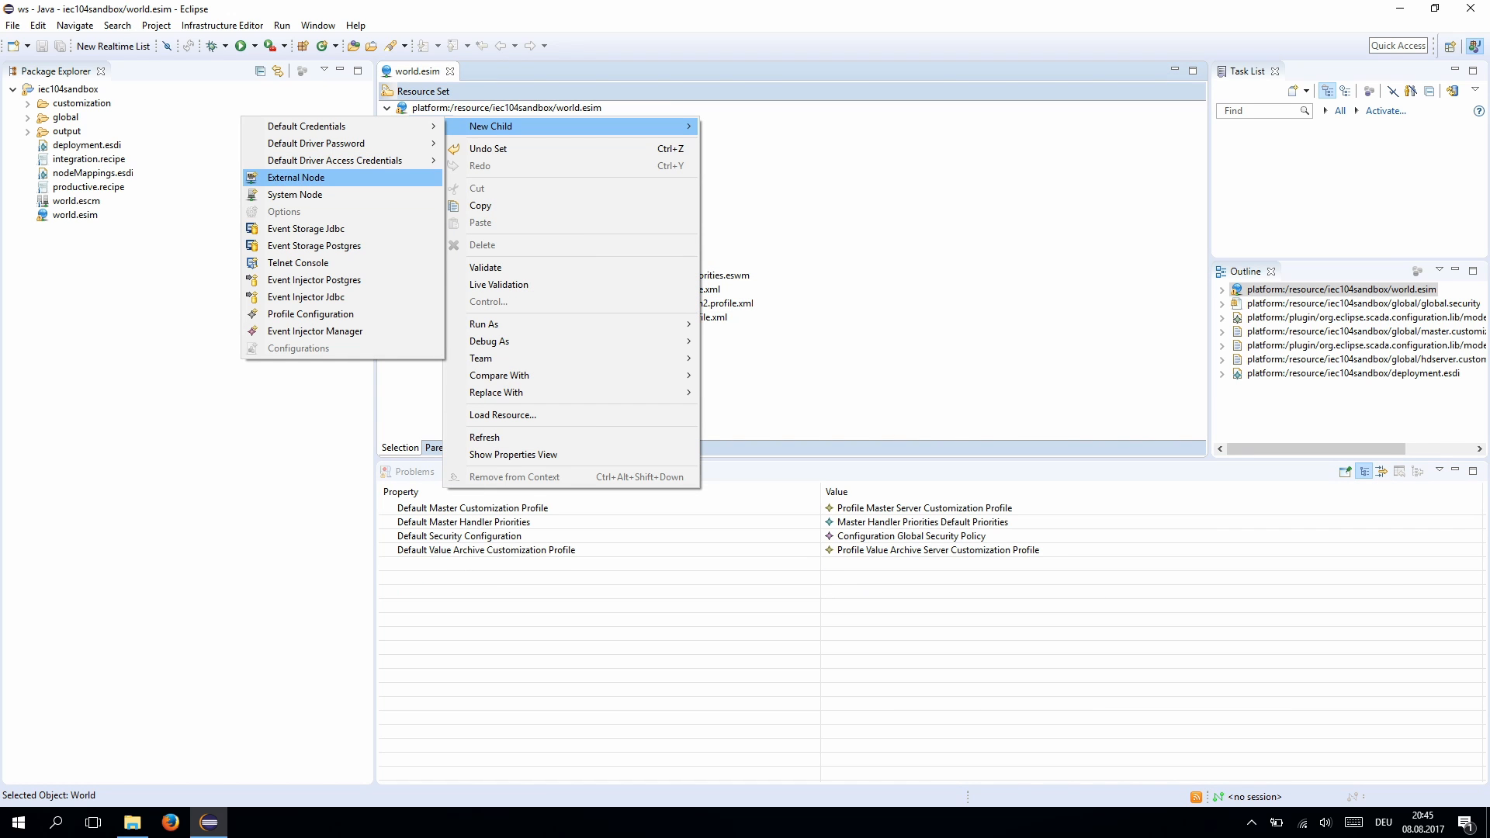
key("Down")
key("Return")
- Name the new system node global-server
key("Up")
key("Up")
key("Up")
key("Up")
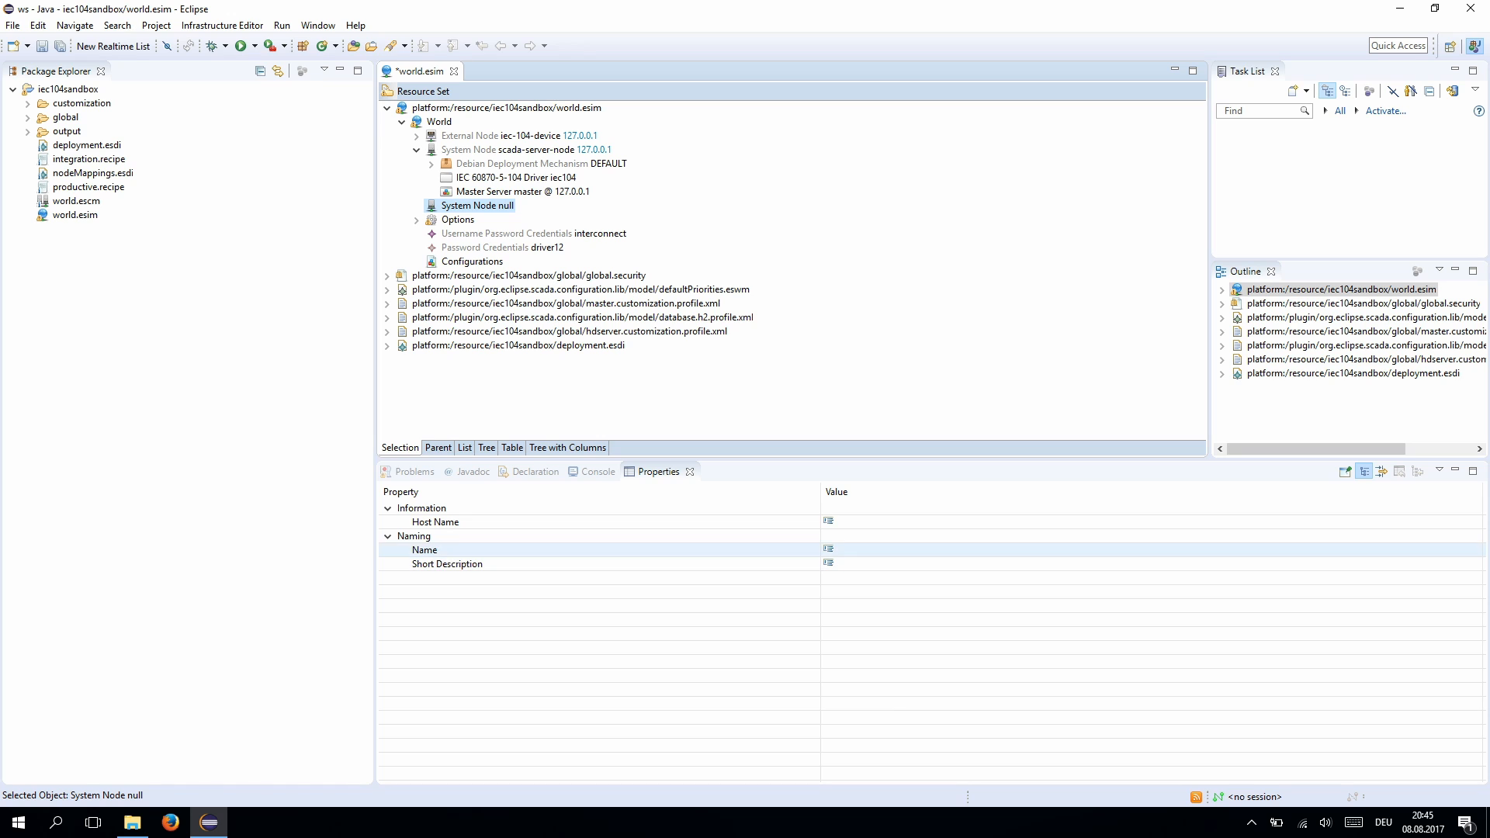
key("Down")
key("Return")
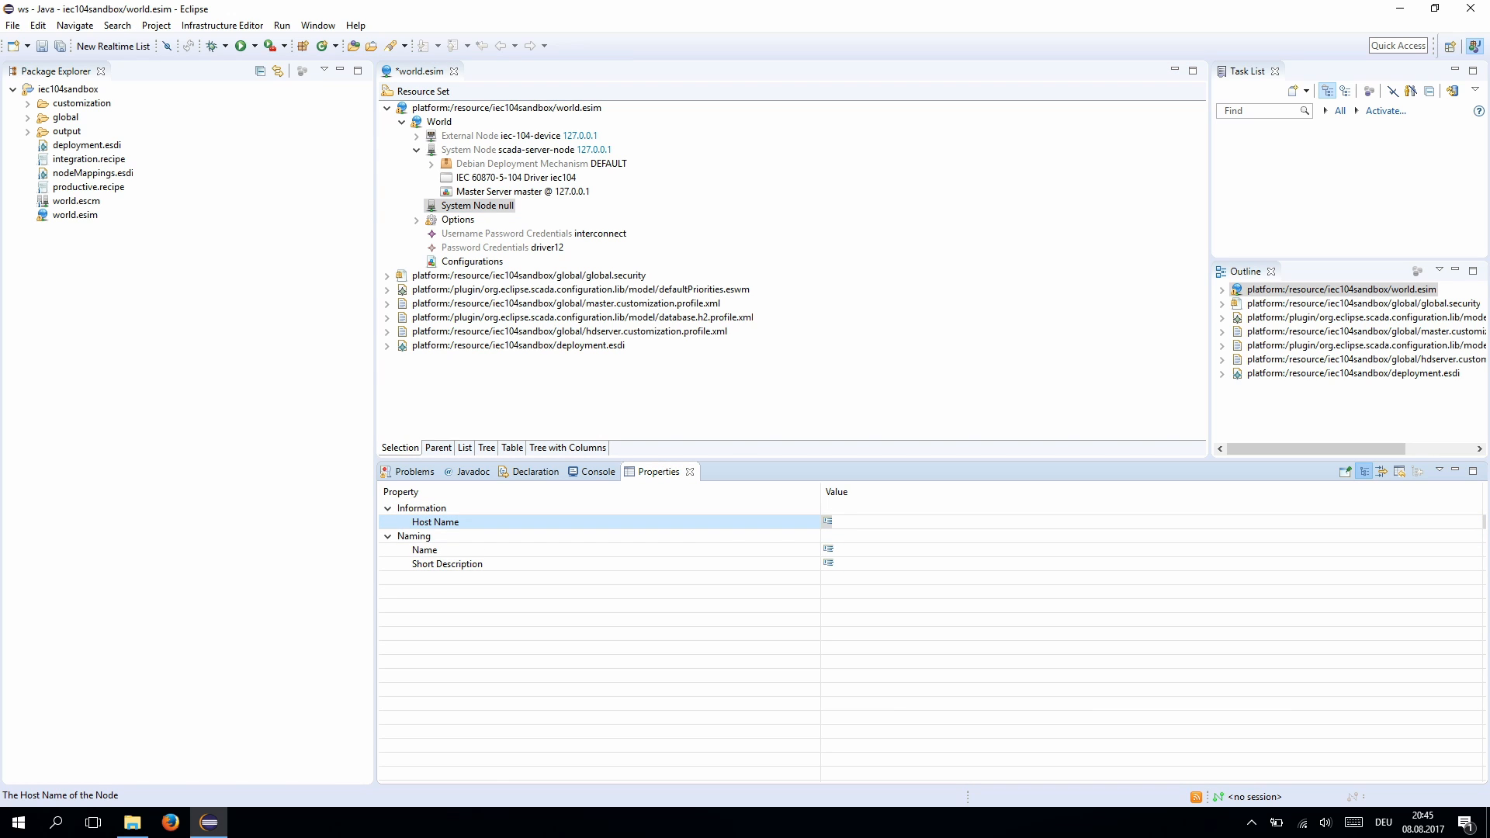
type("global-server")
key("Return")
key("Return")
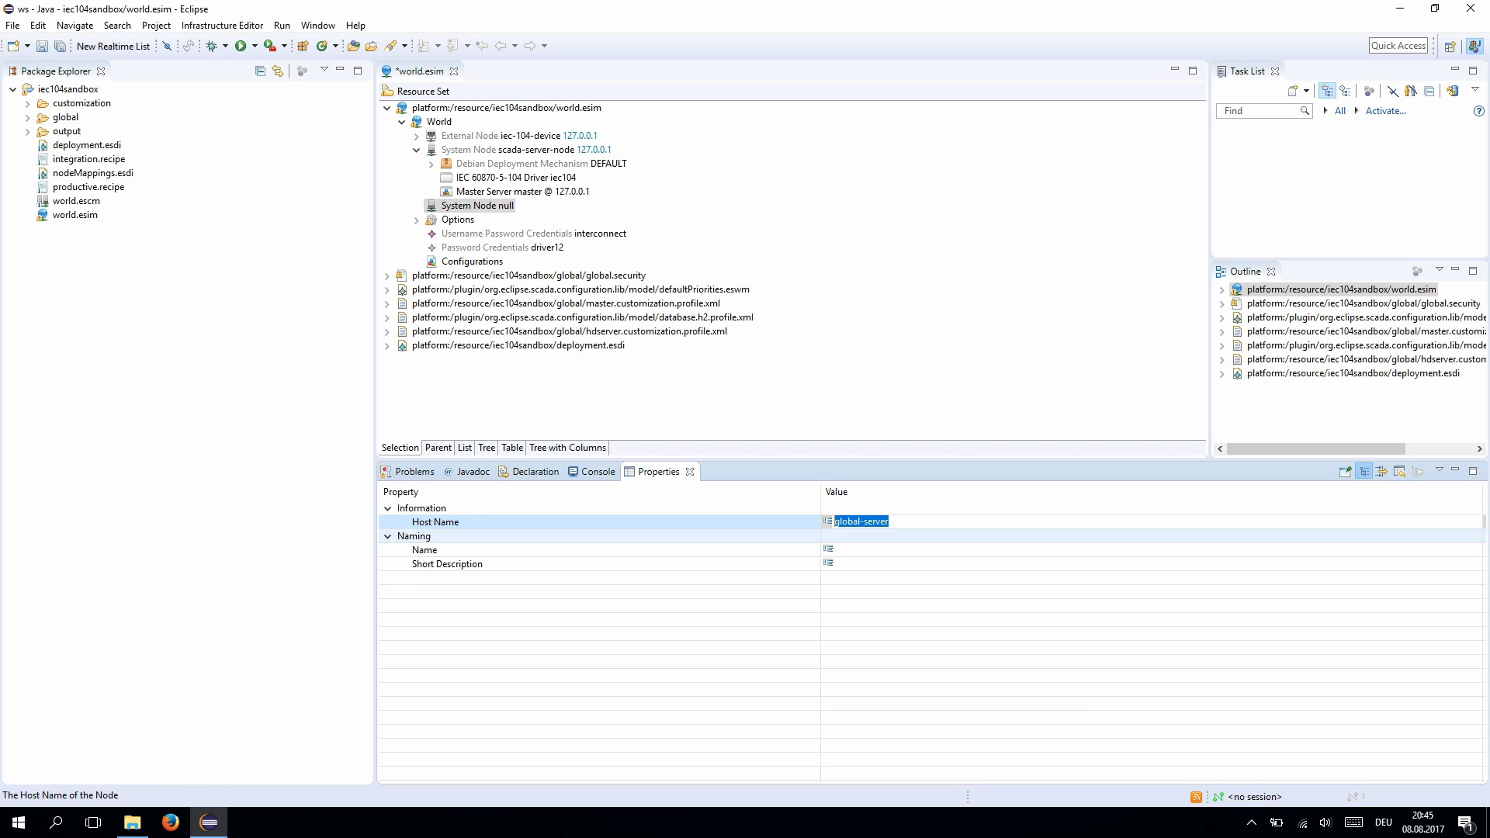
key("ctrl+x")
left_click(854, 550)
key("ctrl+v")
- Set global-server's host name to localhost and save world.esim
left_click(834, 521)
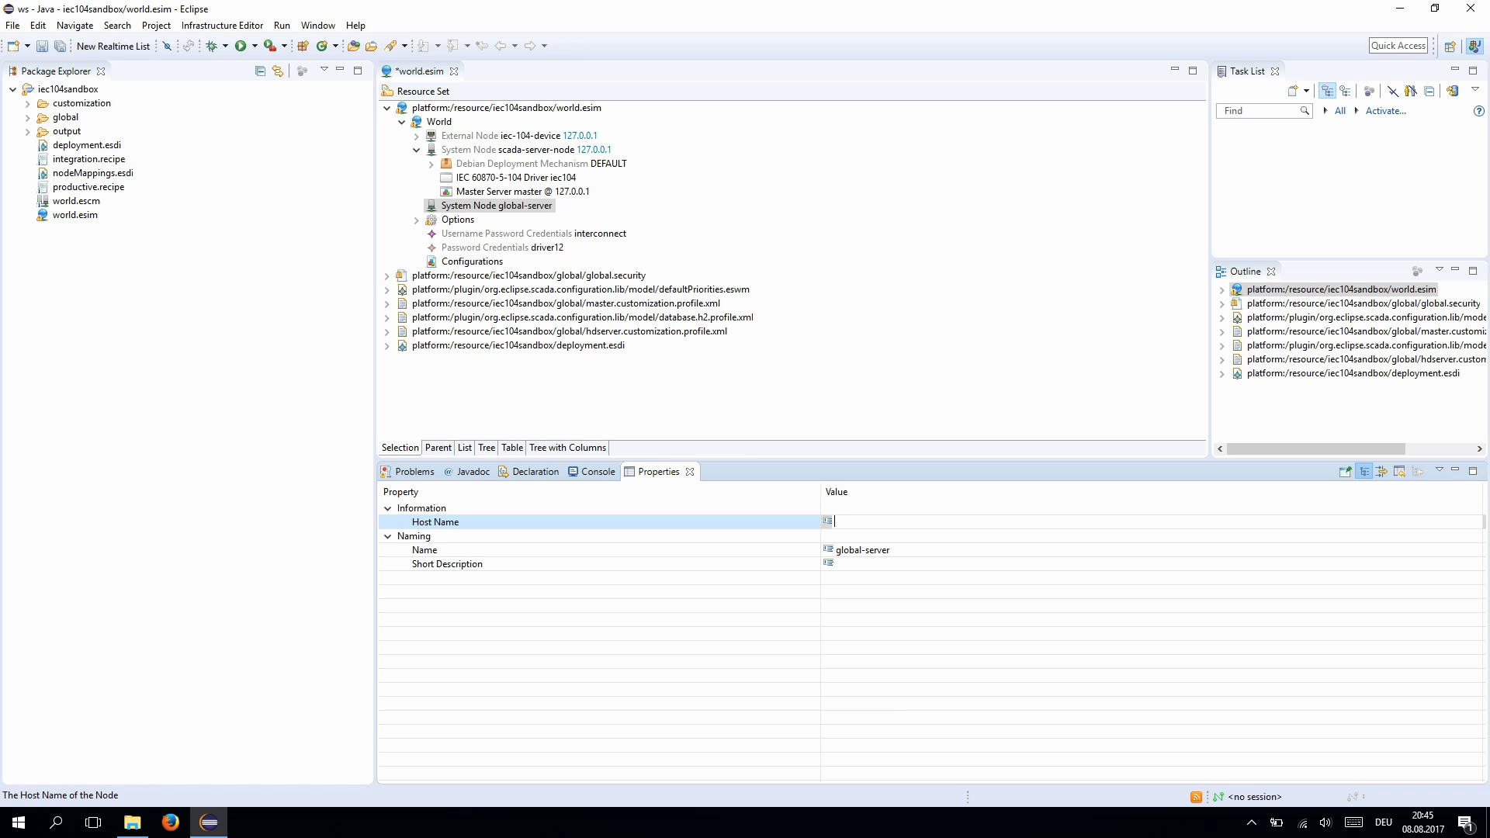
type("localhost")
key("Return")
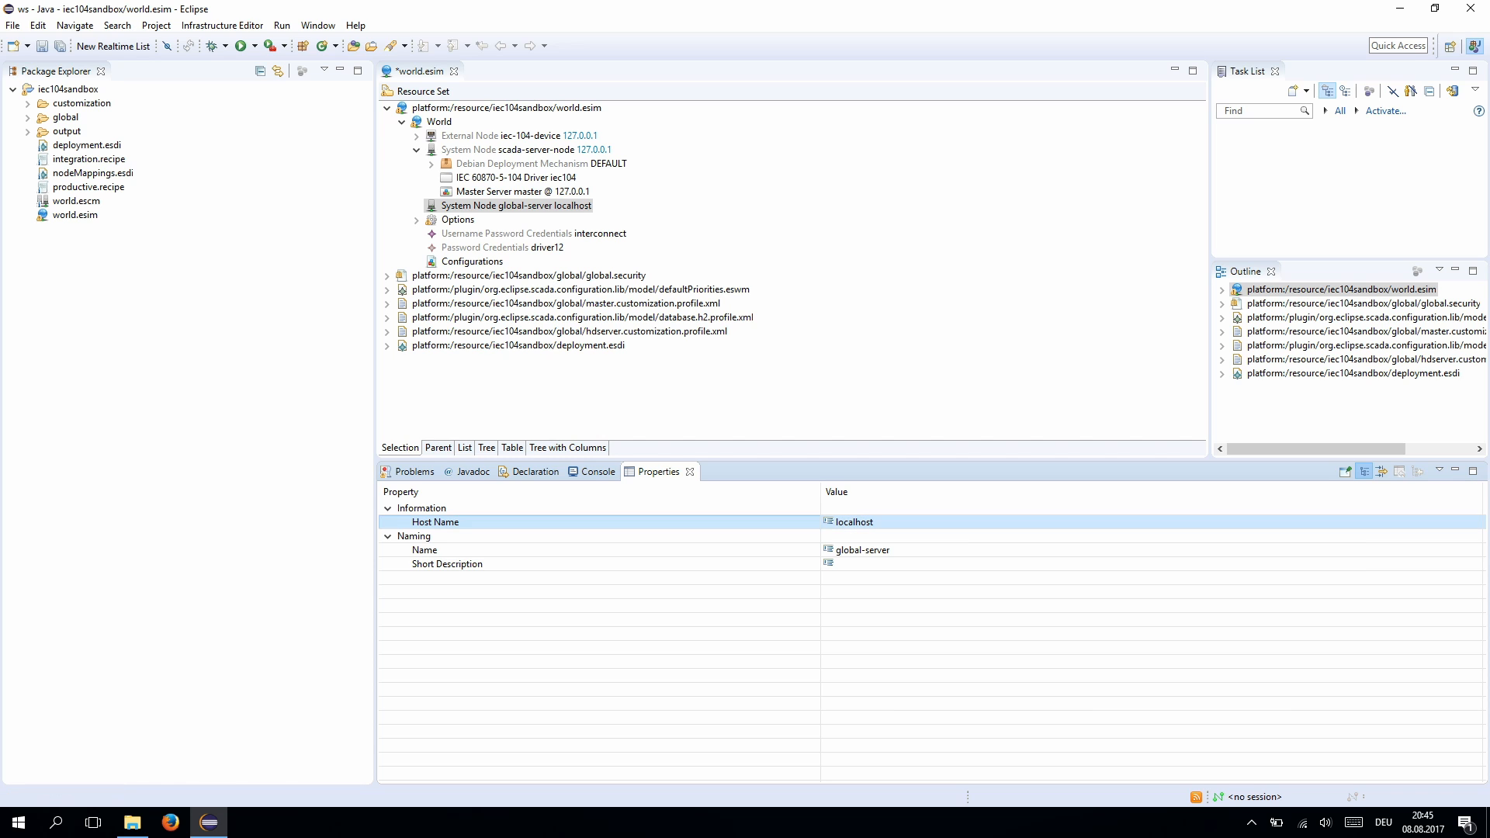
key("ctrl+s")
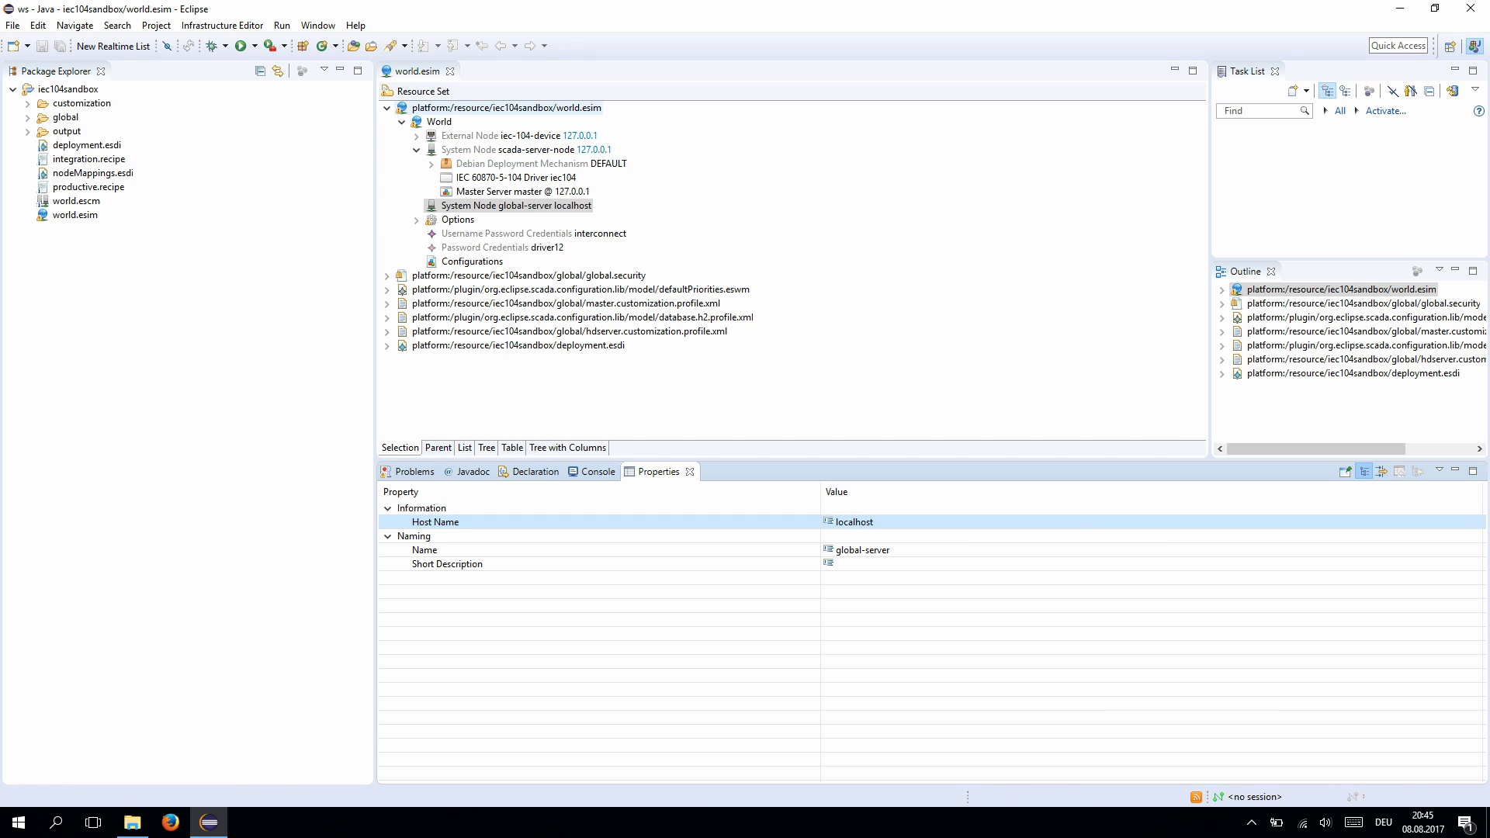
left_click(526, 149)
key("Down")
key("Down")
key("Down")
key("Down")
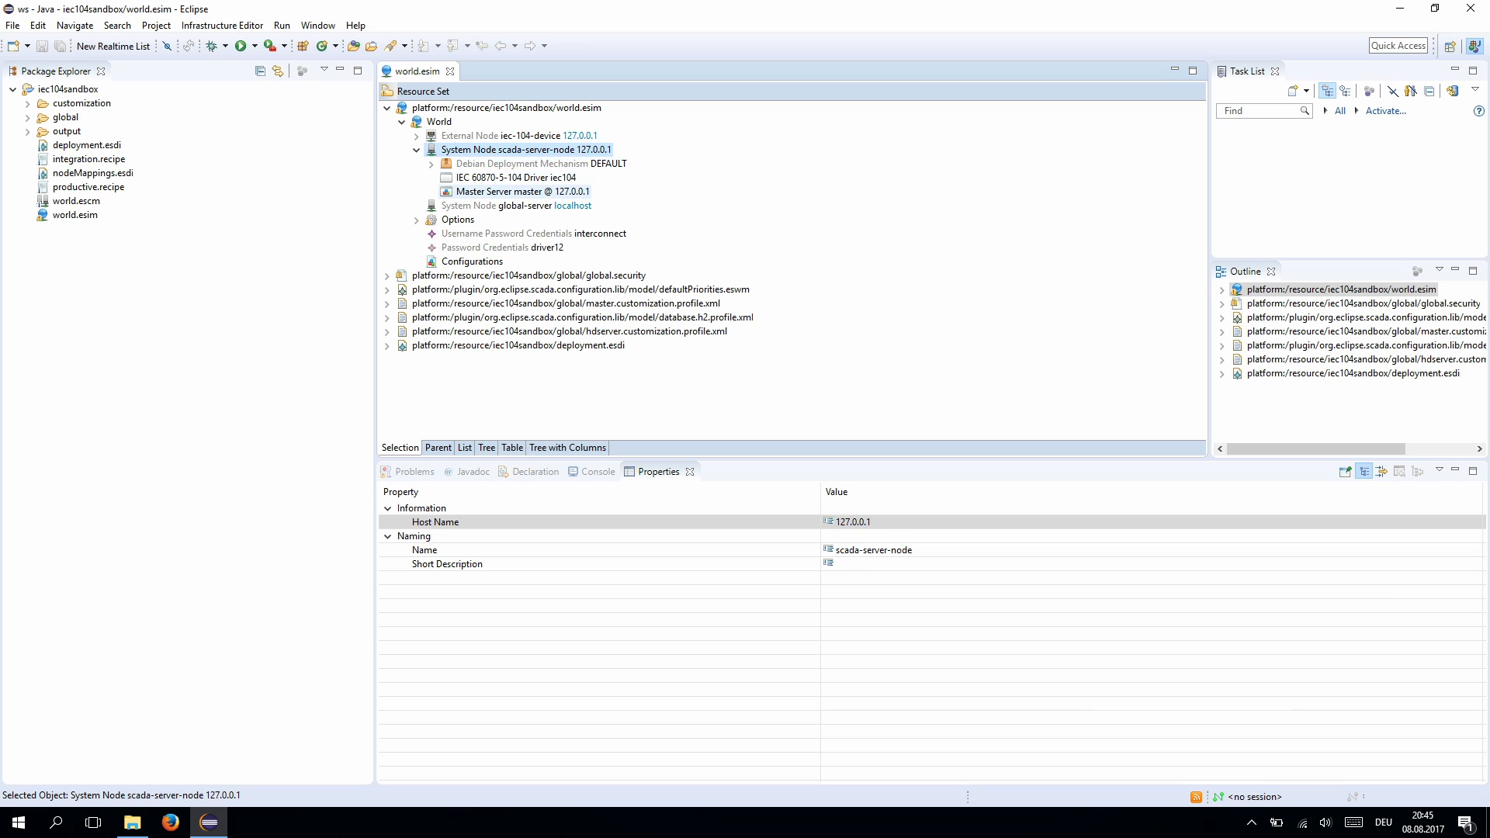
- Add a new Master Server under global-server
key("shift+F10")
key("Right")
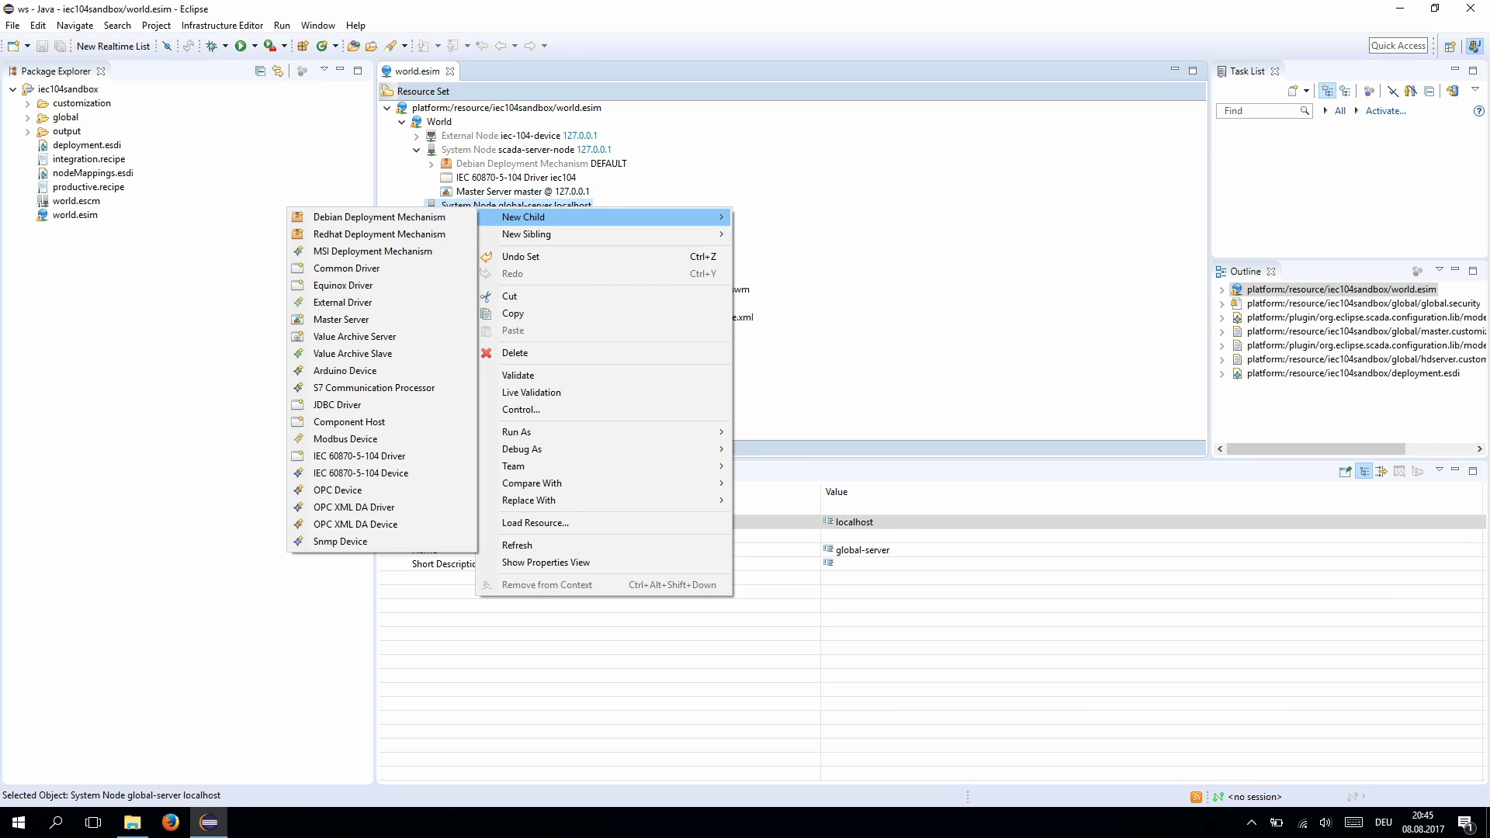
key("Down")
key("Down")
key("Down")
key("Down")
key("Down")
key("Down")
key("Return")
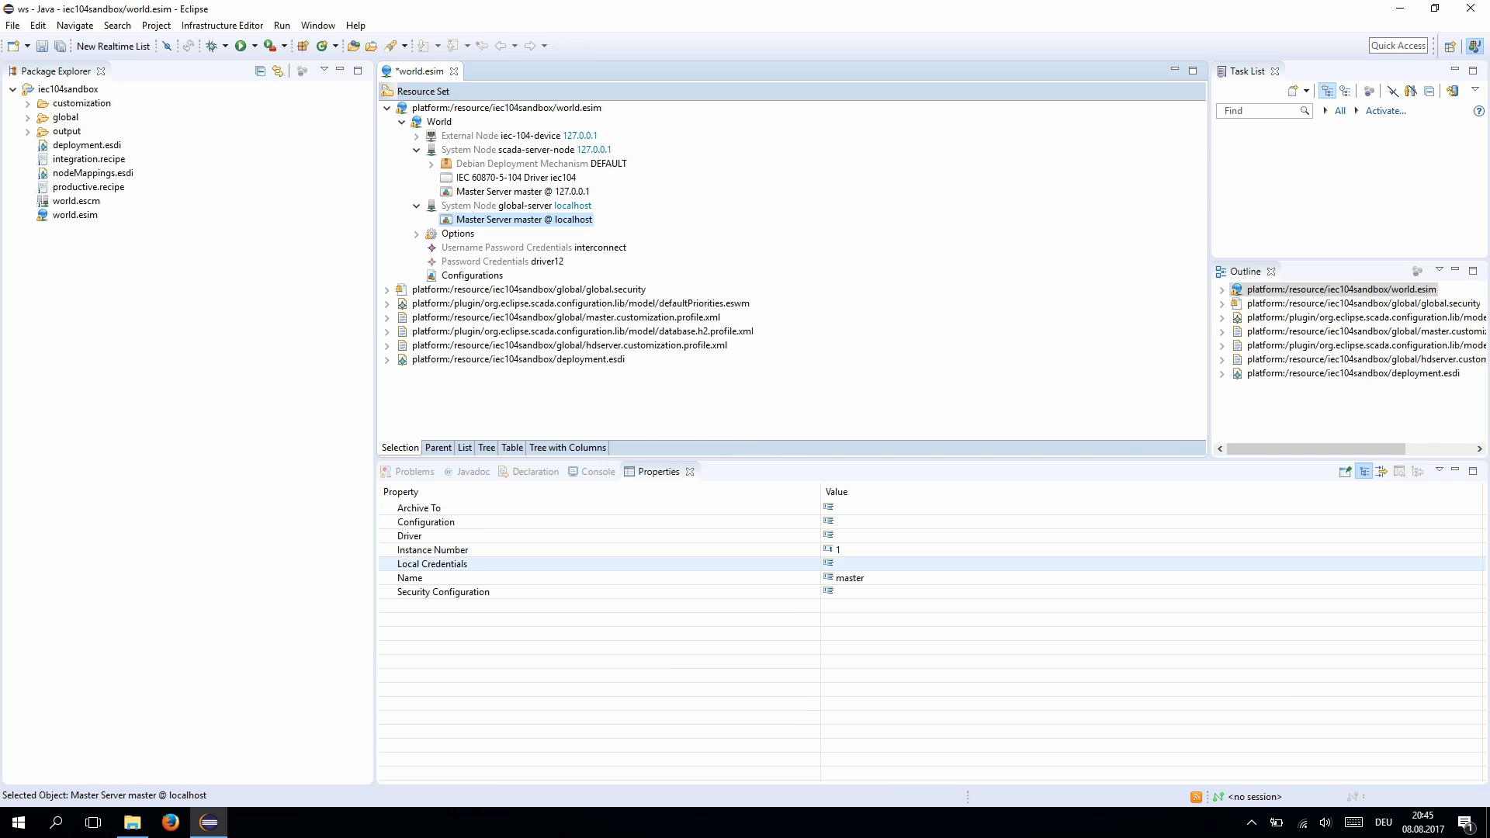
- Set the master server's Instance Number to 2 and name to glbmaster, then save
left_click(839, 551)
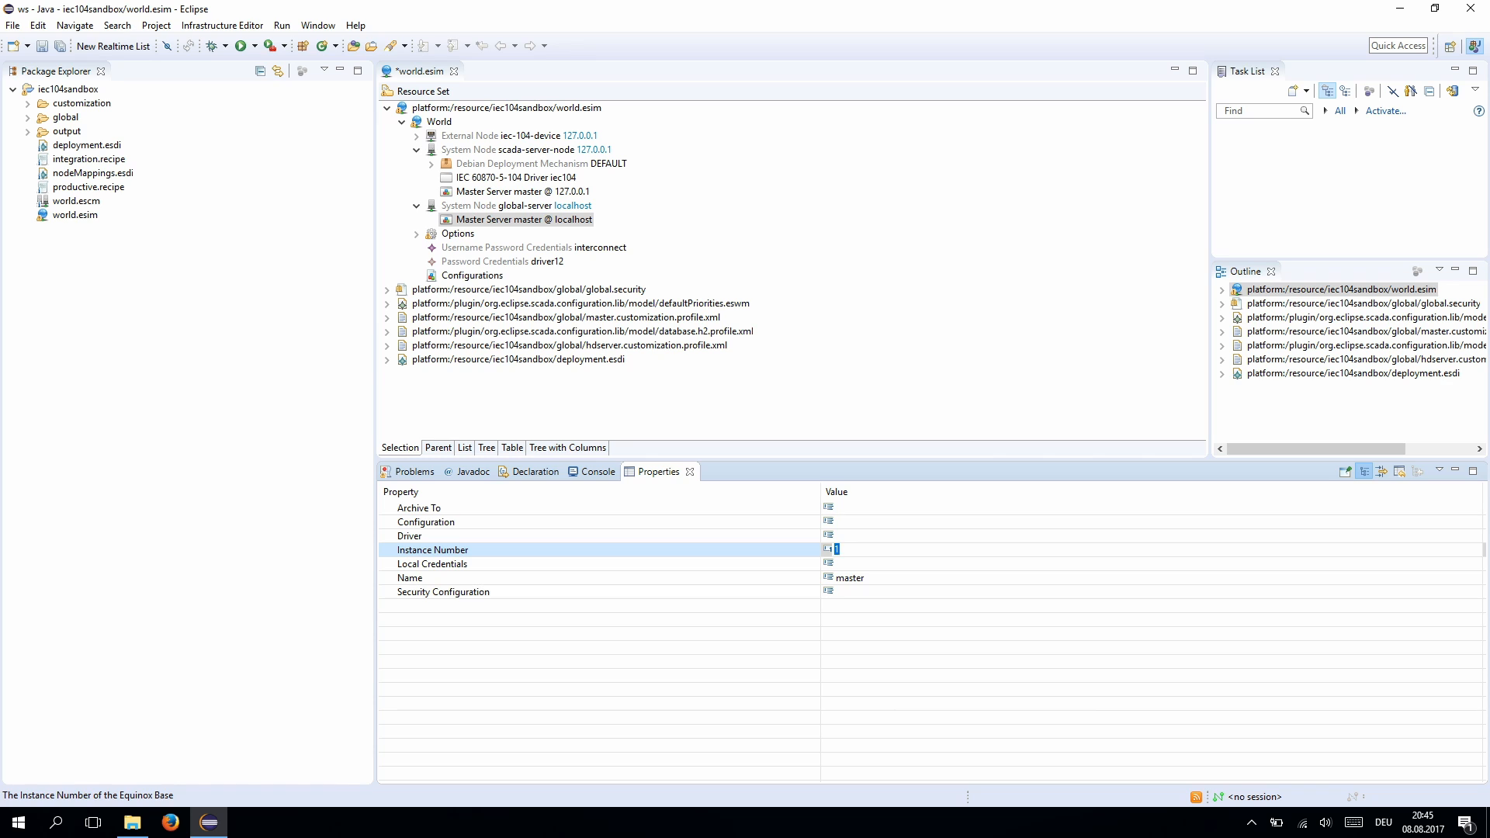
type("2")
key("Return")
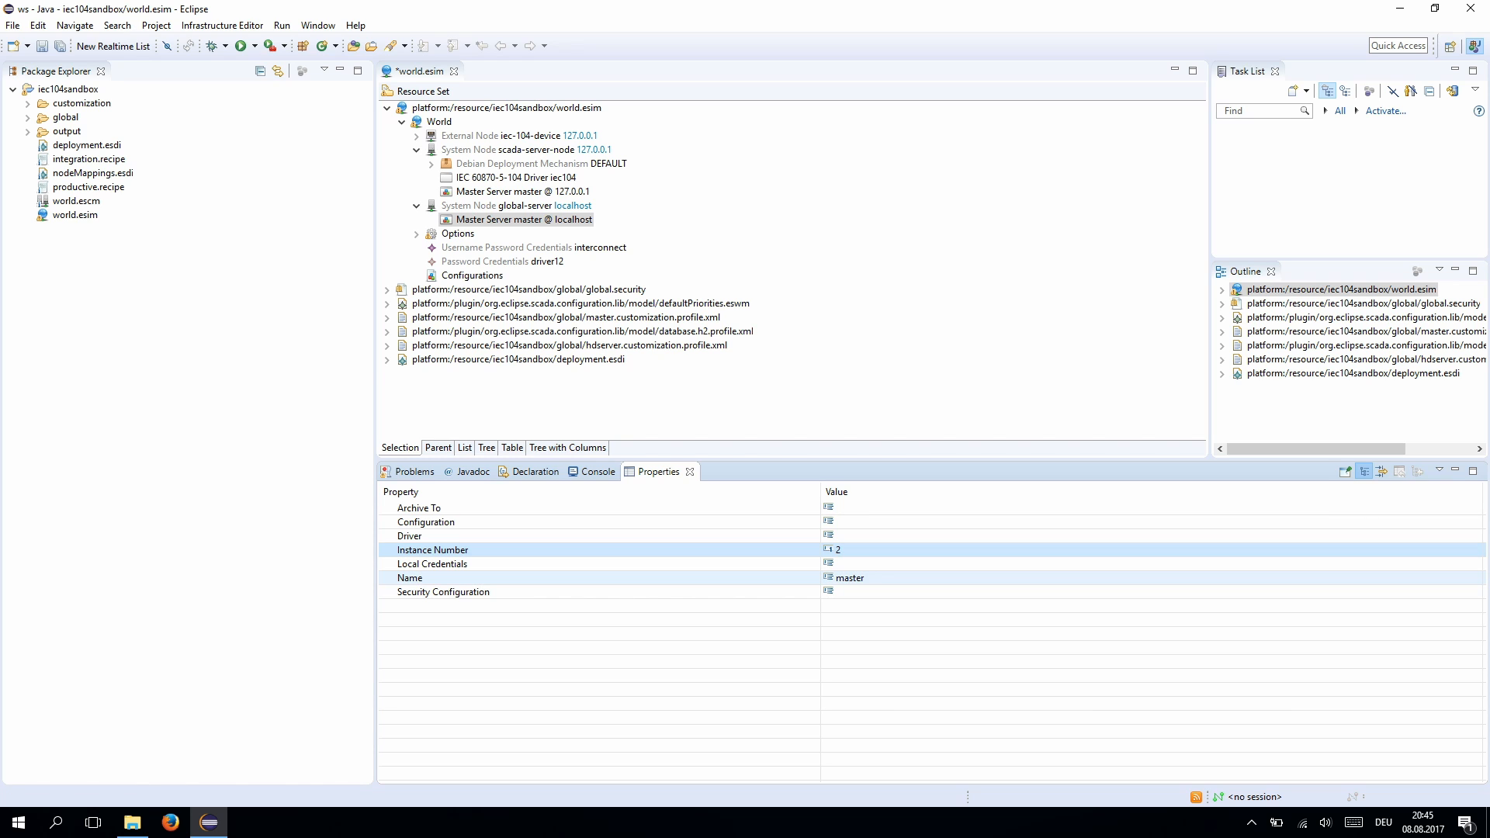
left_click(849, 579)
left_click(859, 577)
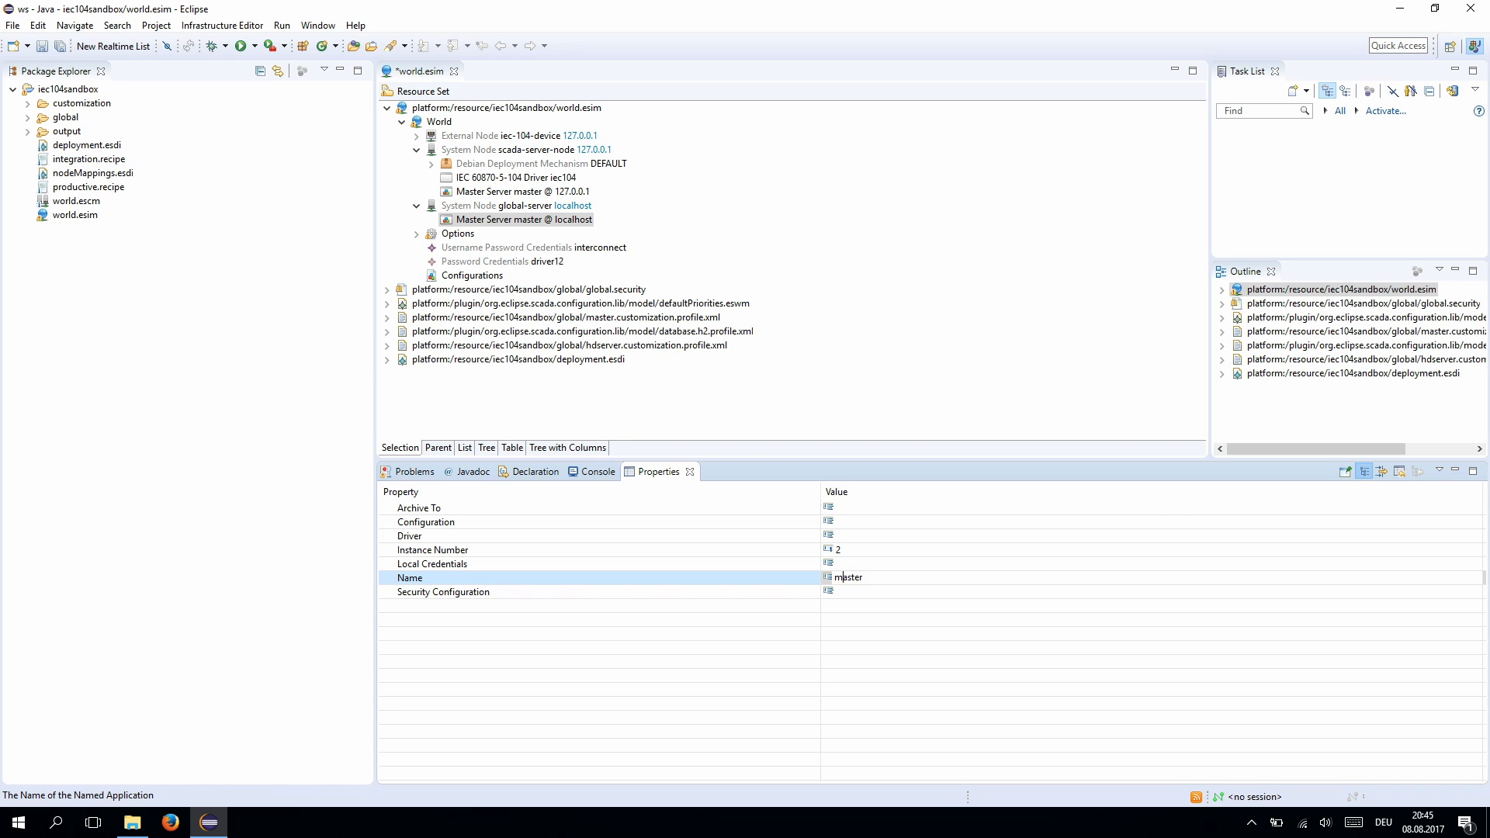
type("glb")
key("Return")
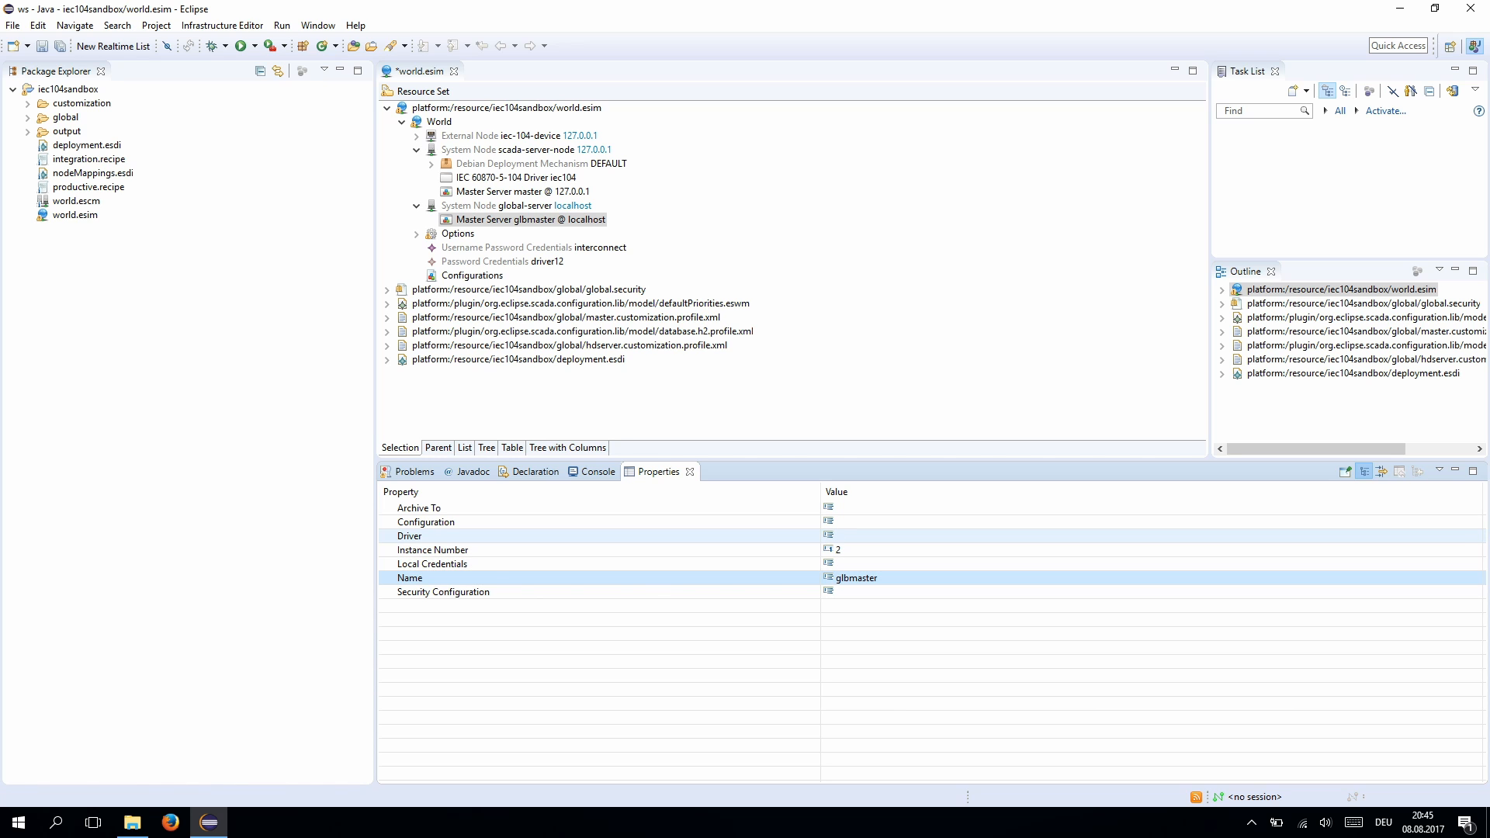
key("ctrl+s")
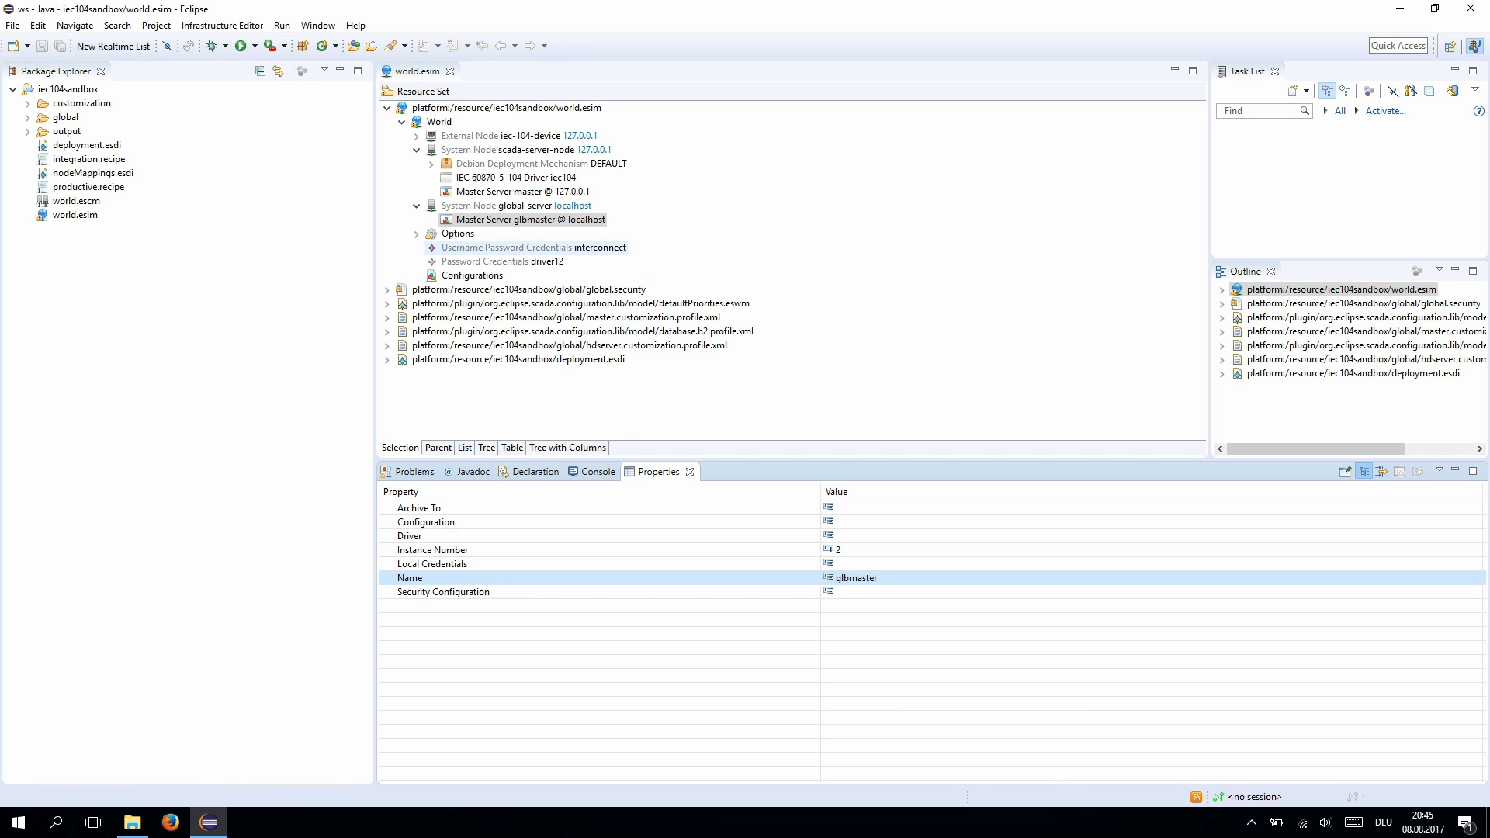
- Add a Master Import under glbmaster that imports Master Server master @ 127.0.0.1
right_click(575, 221)
mouse_move(621, 232)
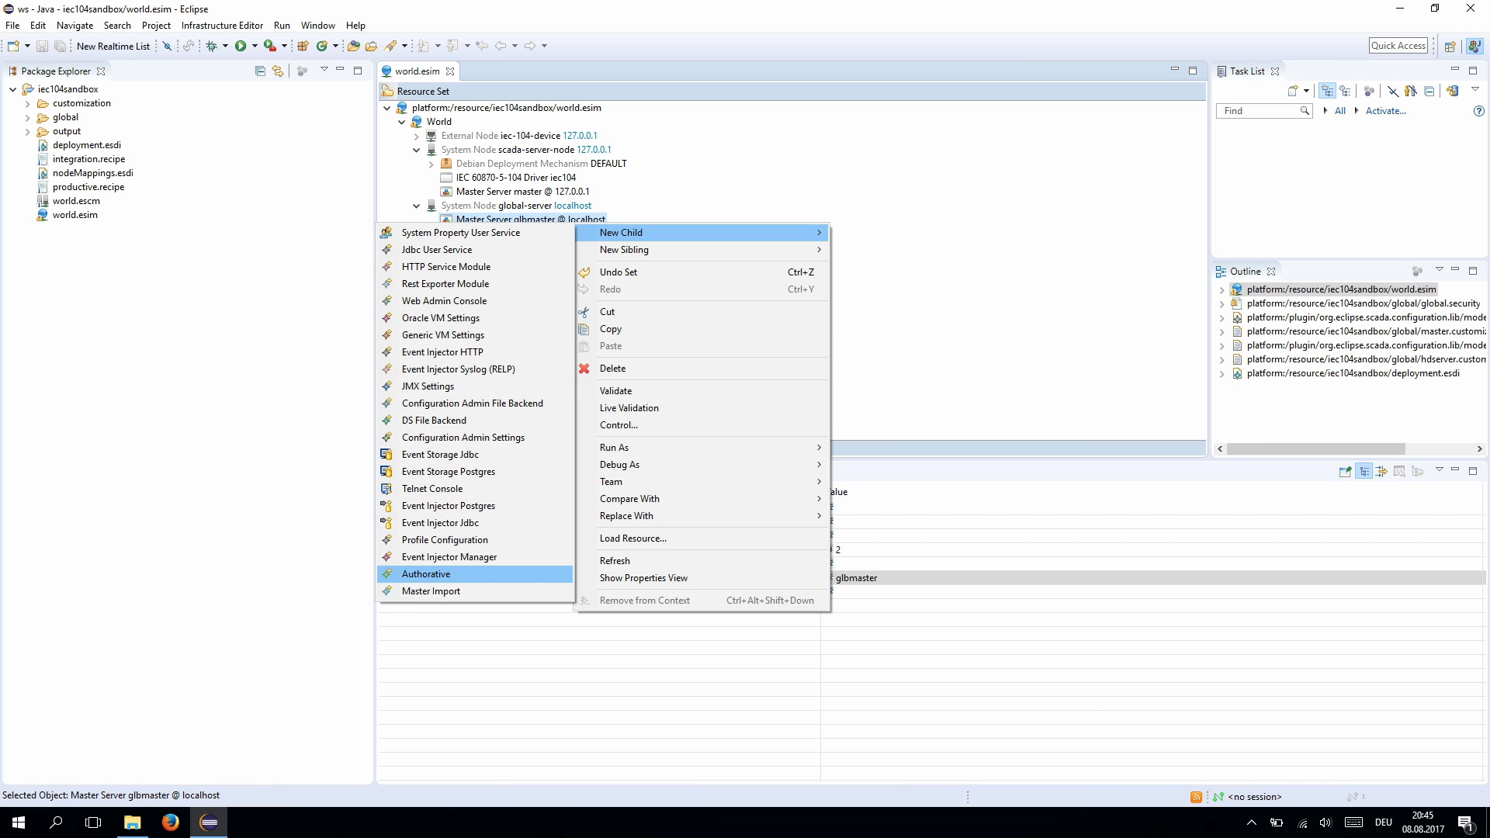
left_click(431, 591)
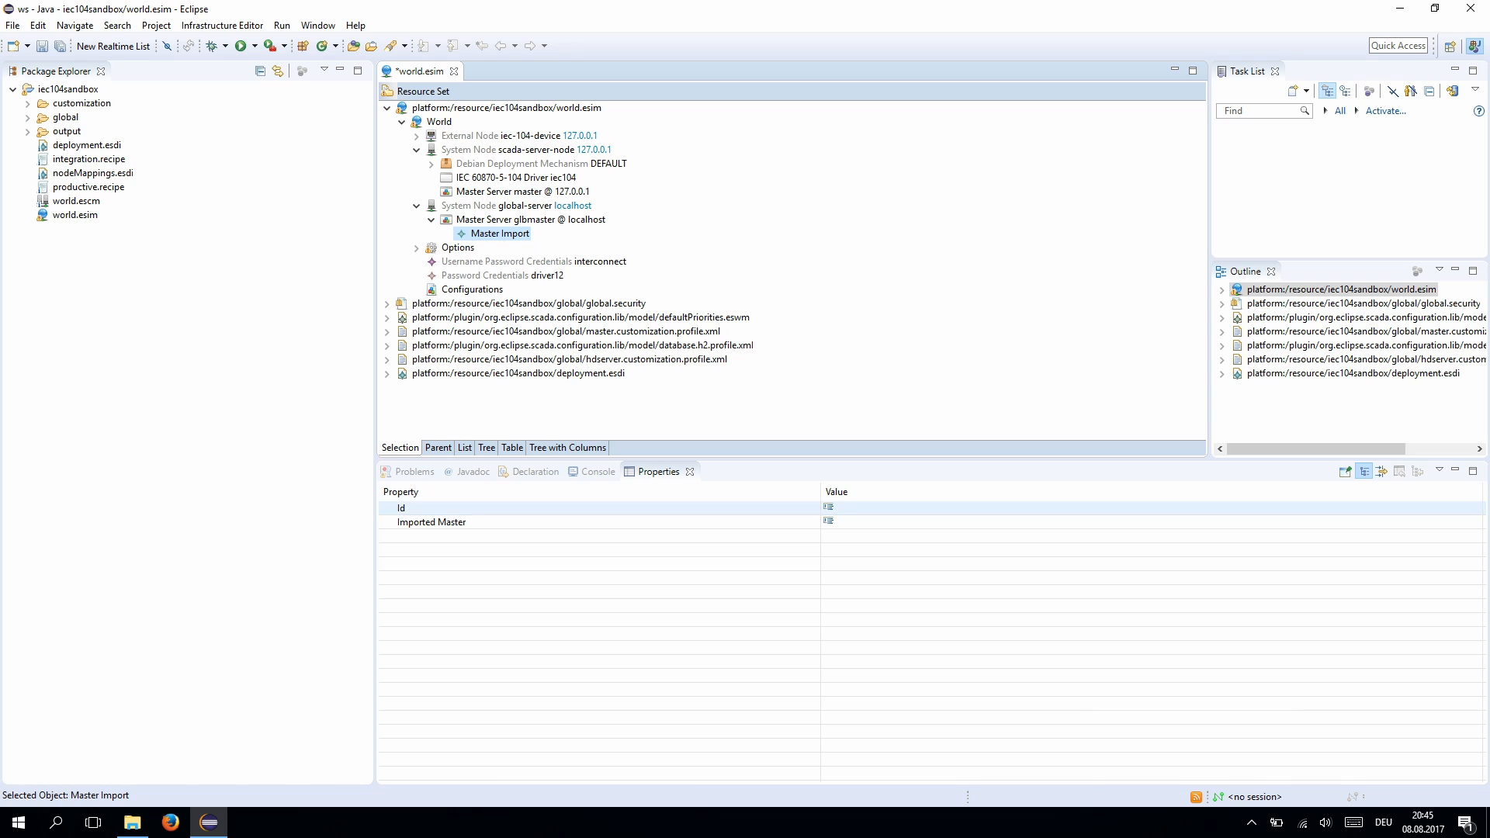
left_click(862, 509)
left_click(861, 523)
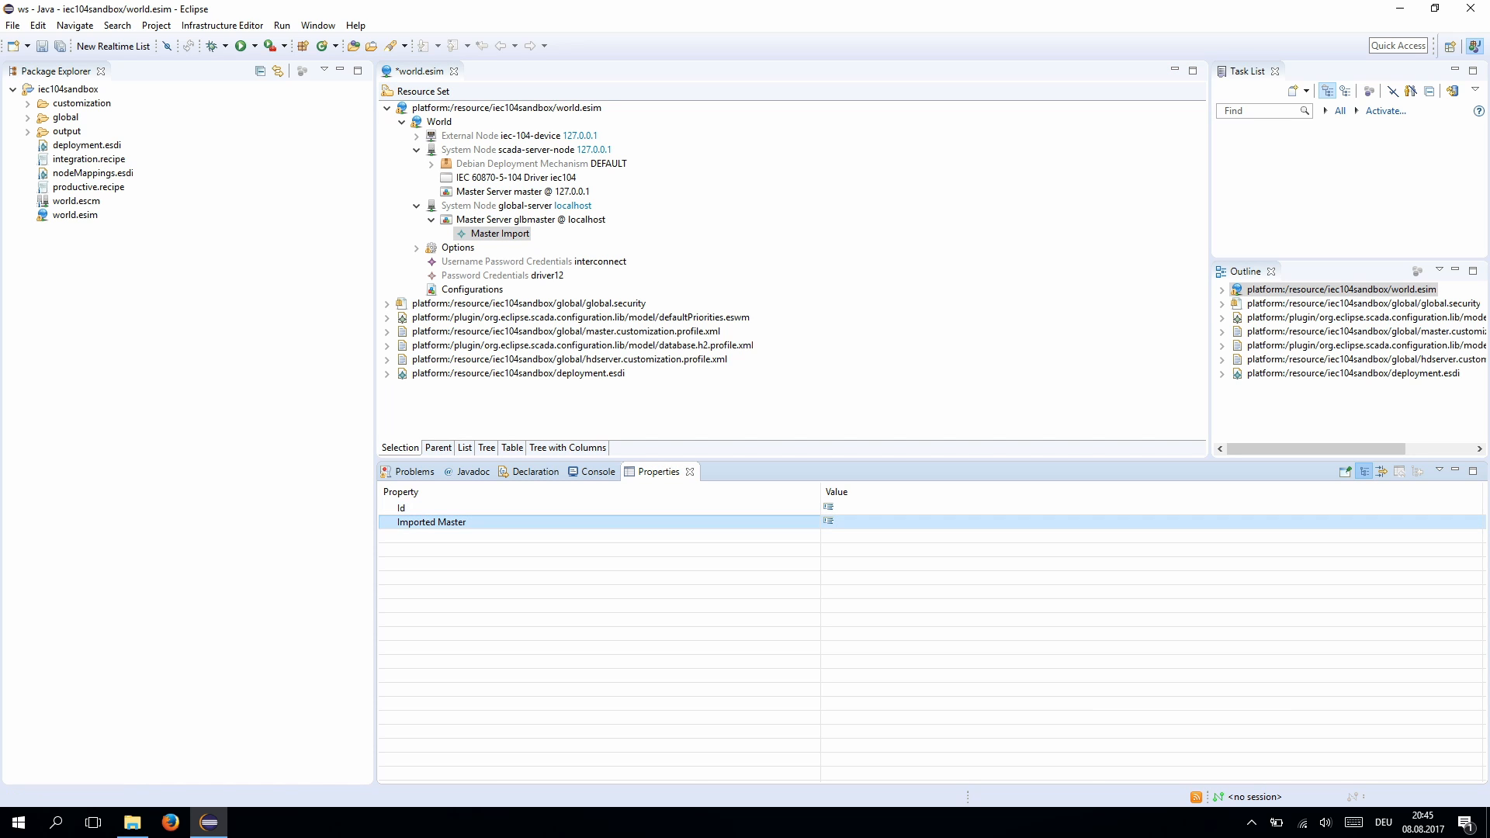
left_click(862, 522)
left_click(1476, 522)
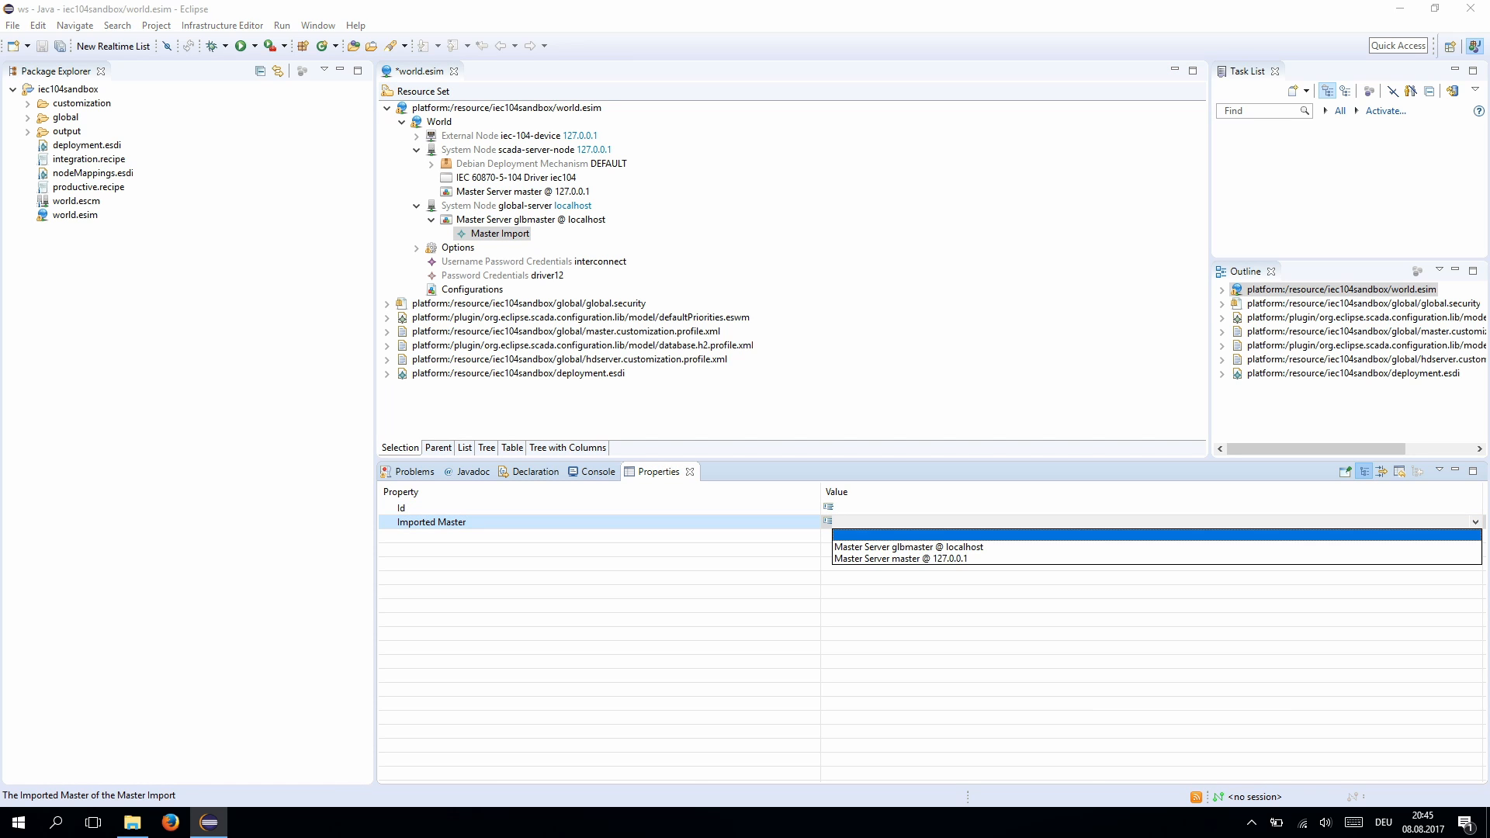
left_click(901, 559)
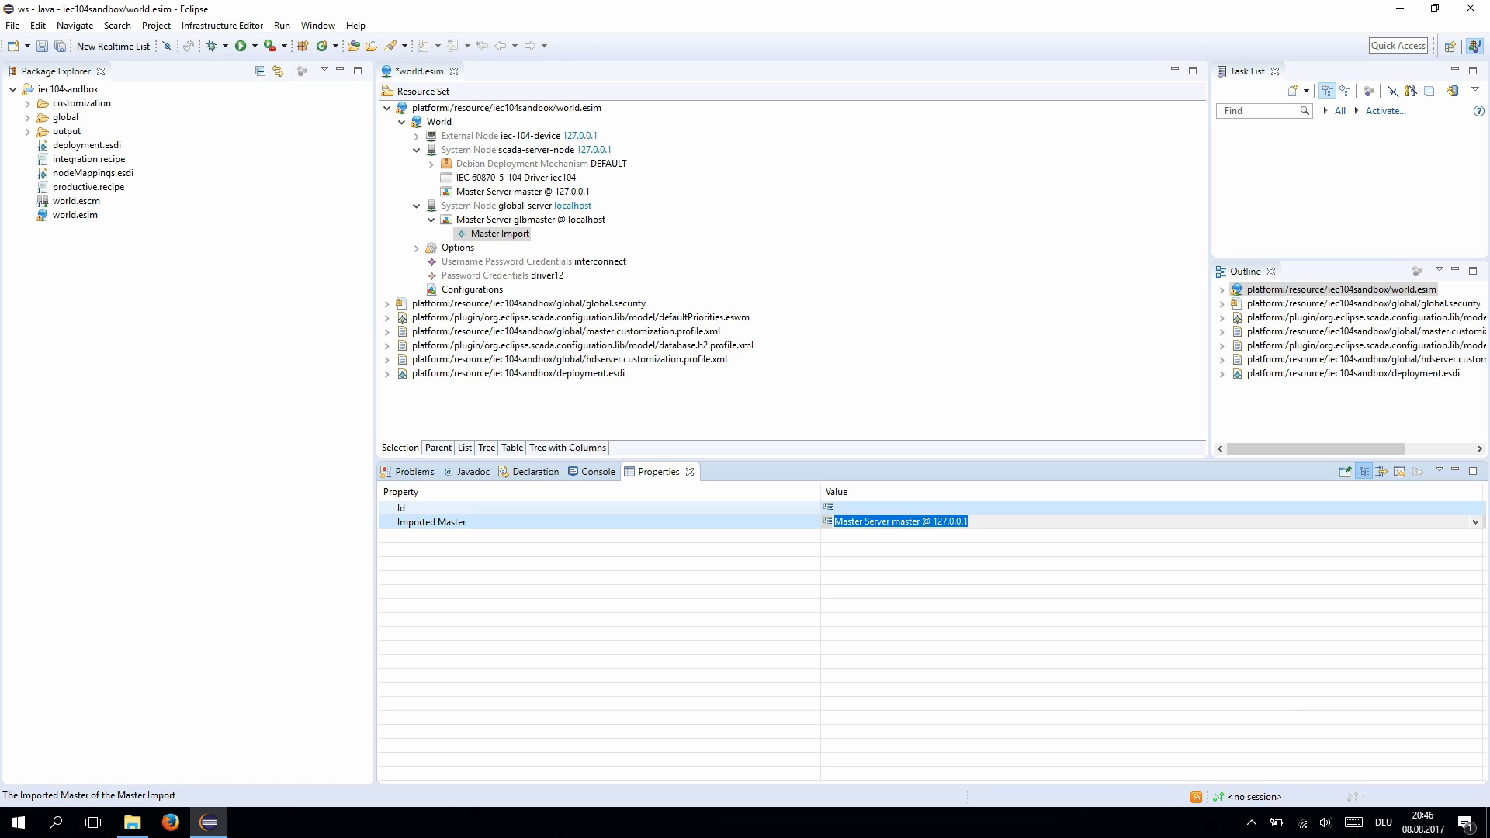
left_click(900, 508)
- Set the master import's Id to localmaster and save world.esim
left_click(901, 508)
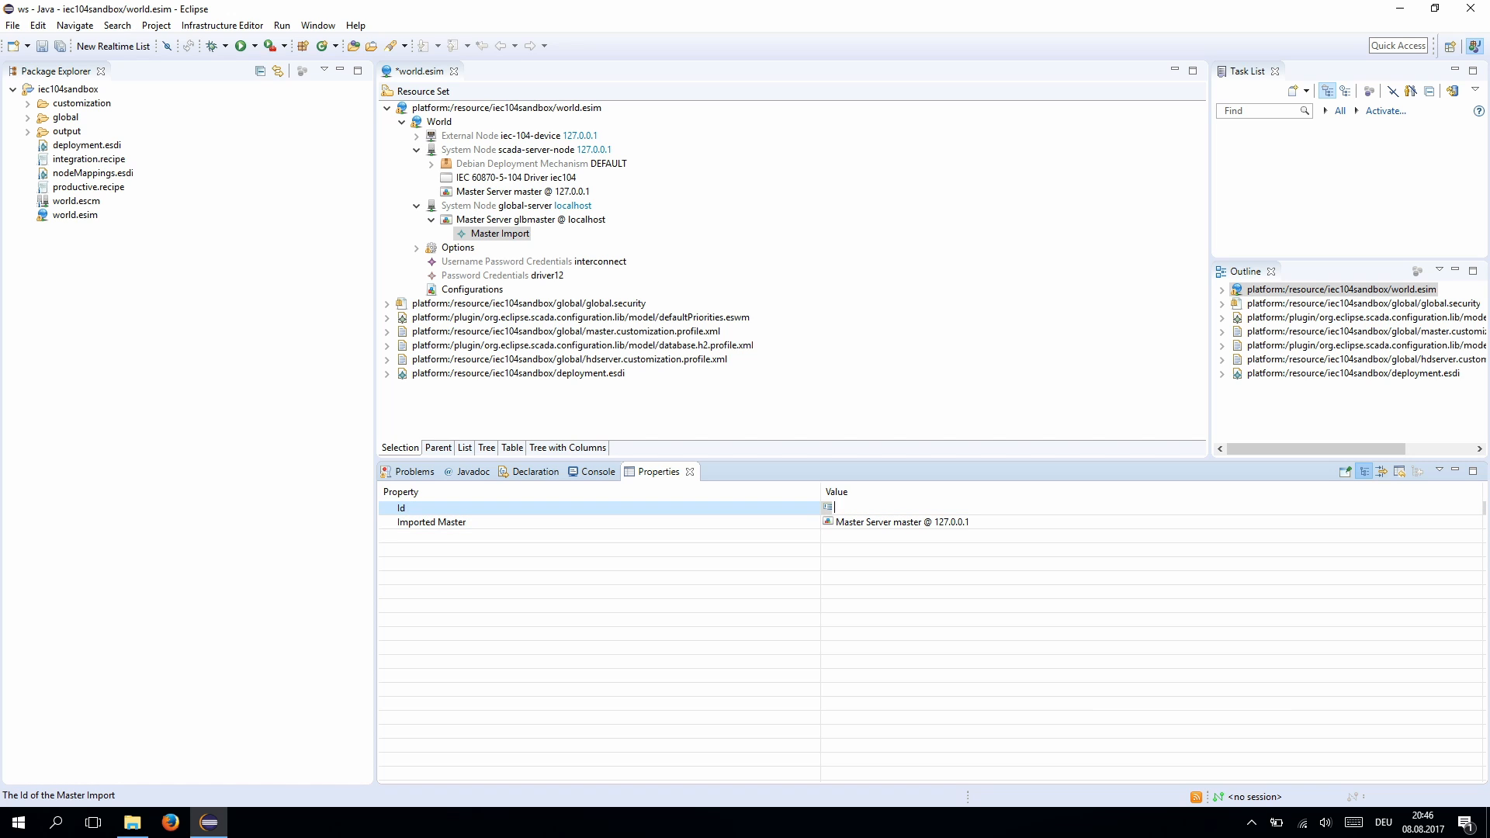
type("localmaster")
key("Return")
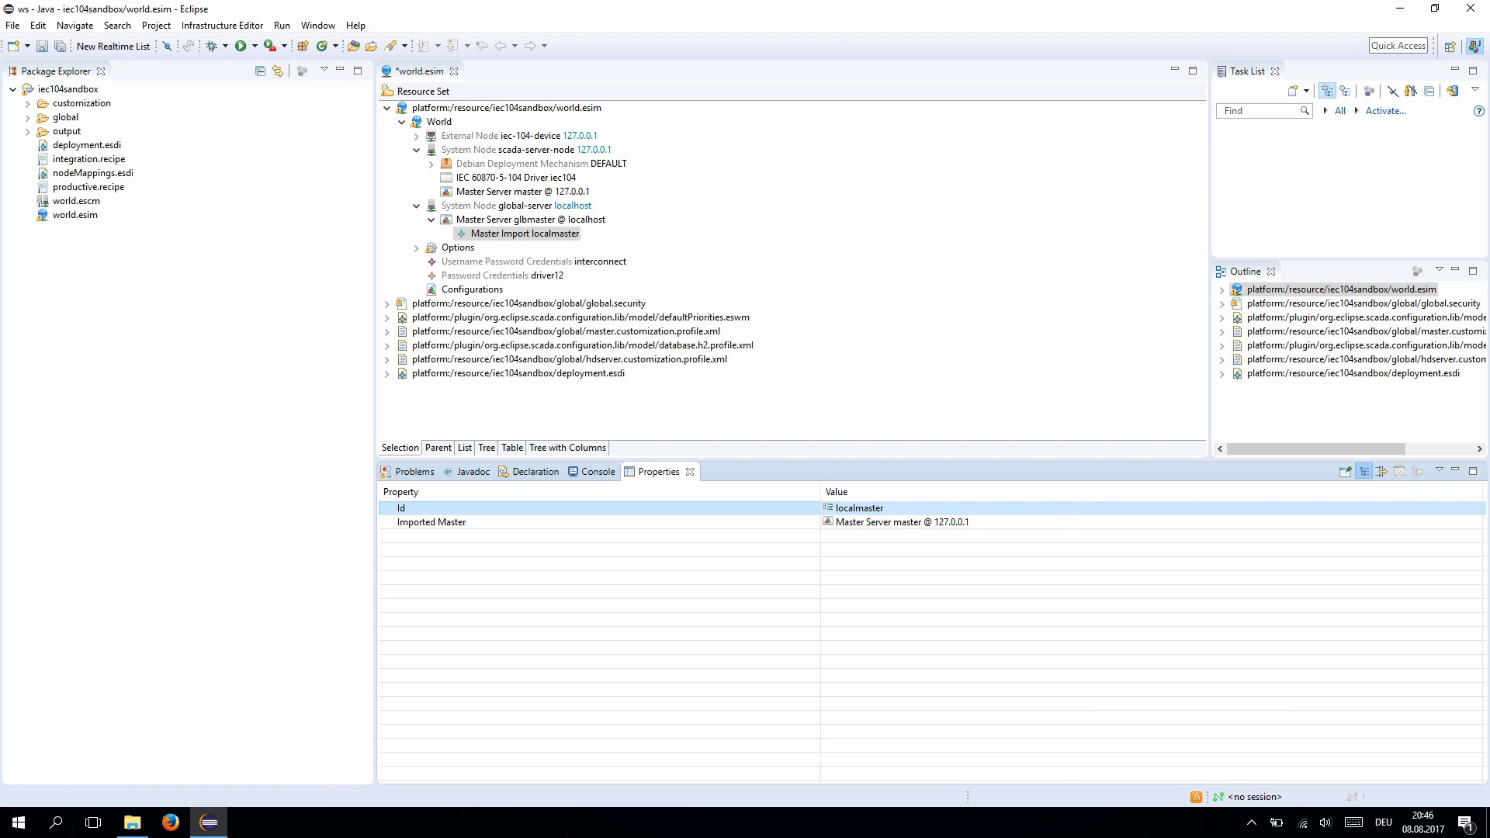
key("ctrl+s")
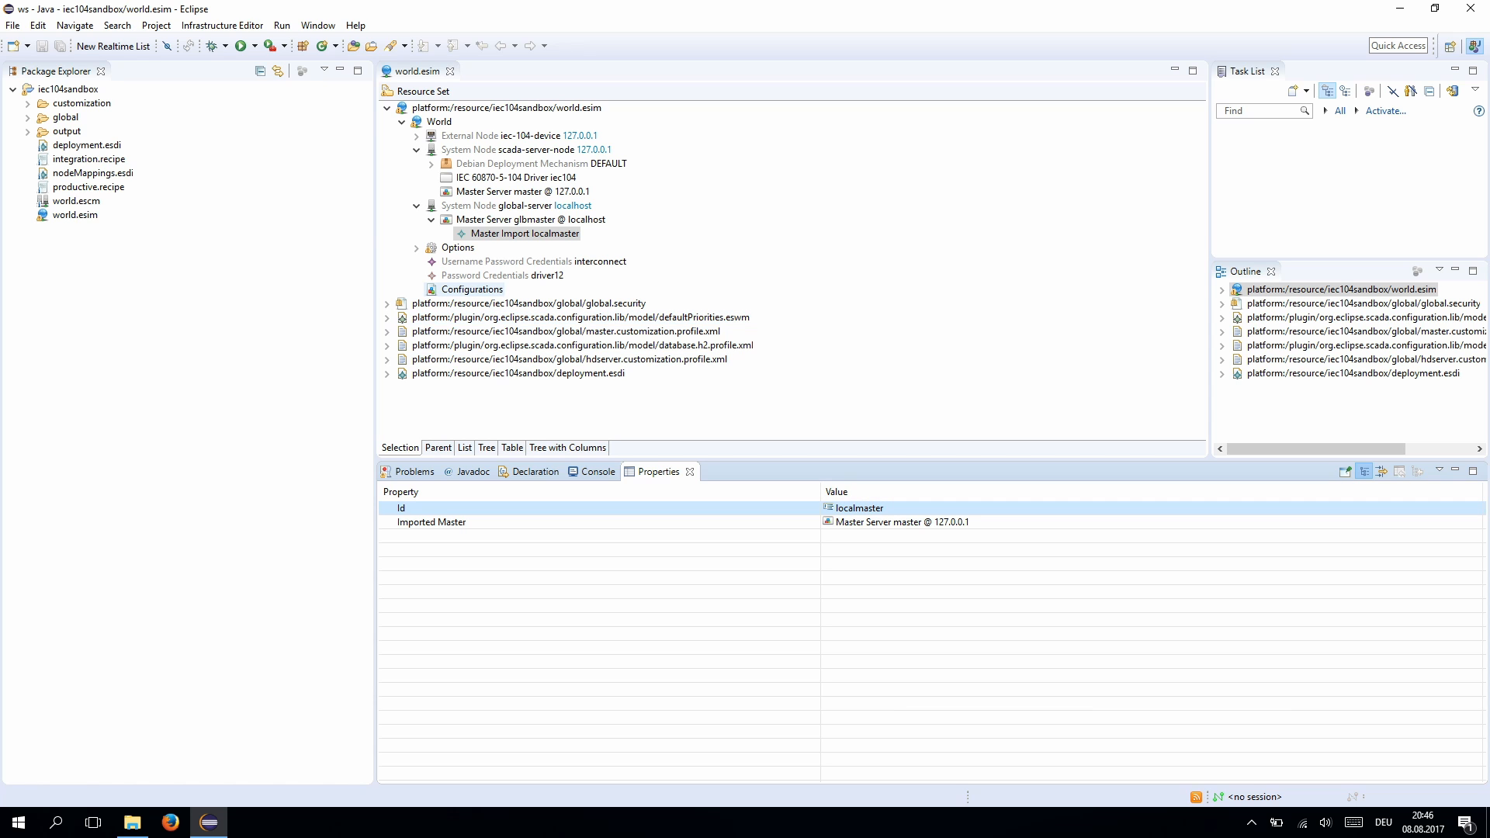
- Run productive.recipe's default production and expand output/global-server/glbmaster to view its generated files
right_click(79, 188)
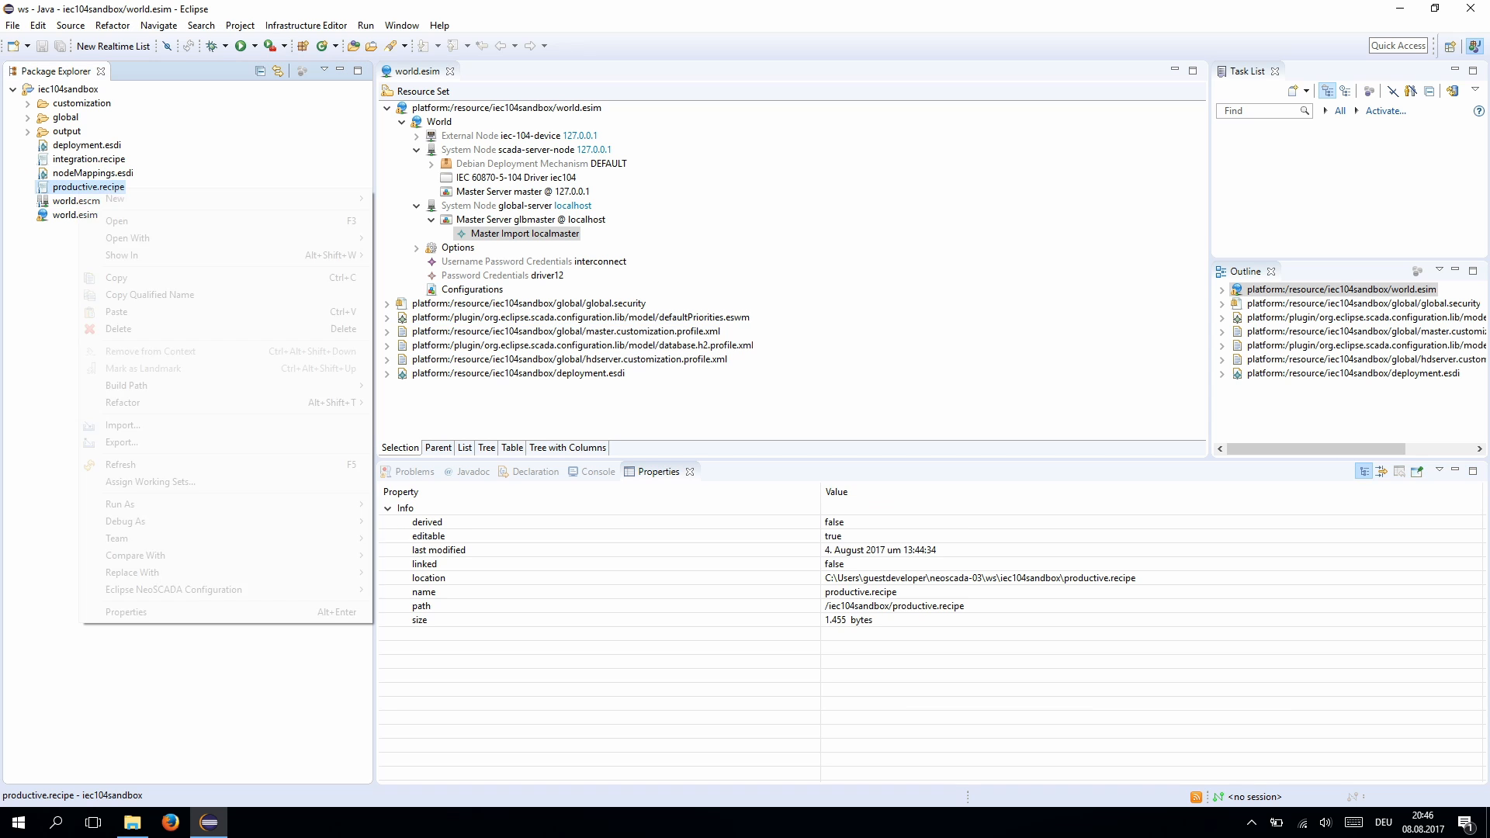
mouse_move(194, 590)
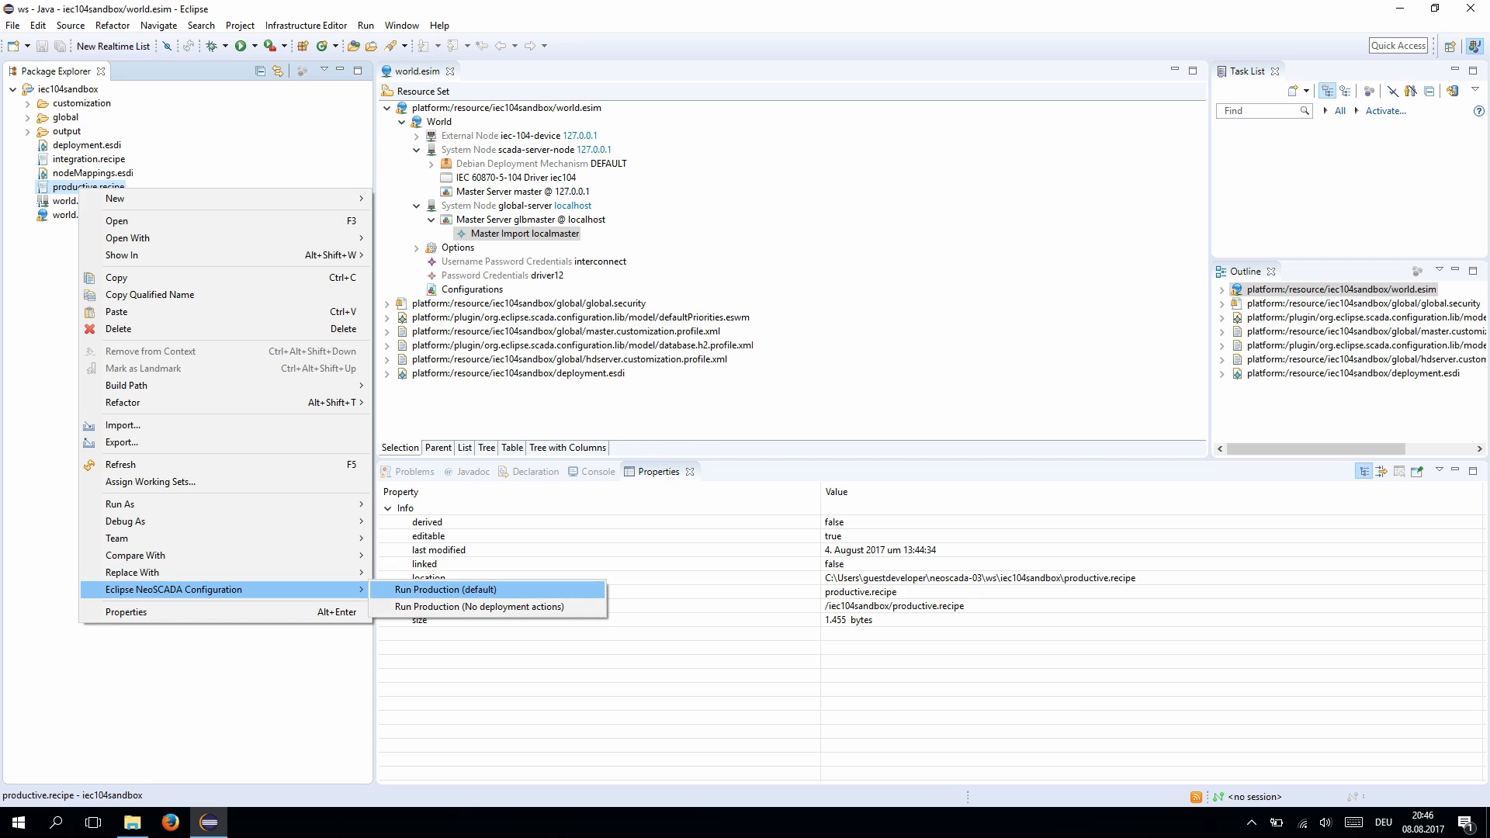
left_click(435, 589)
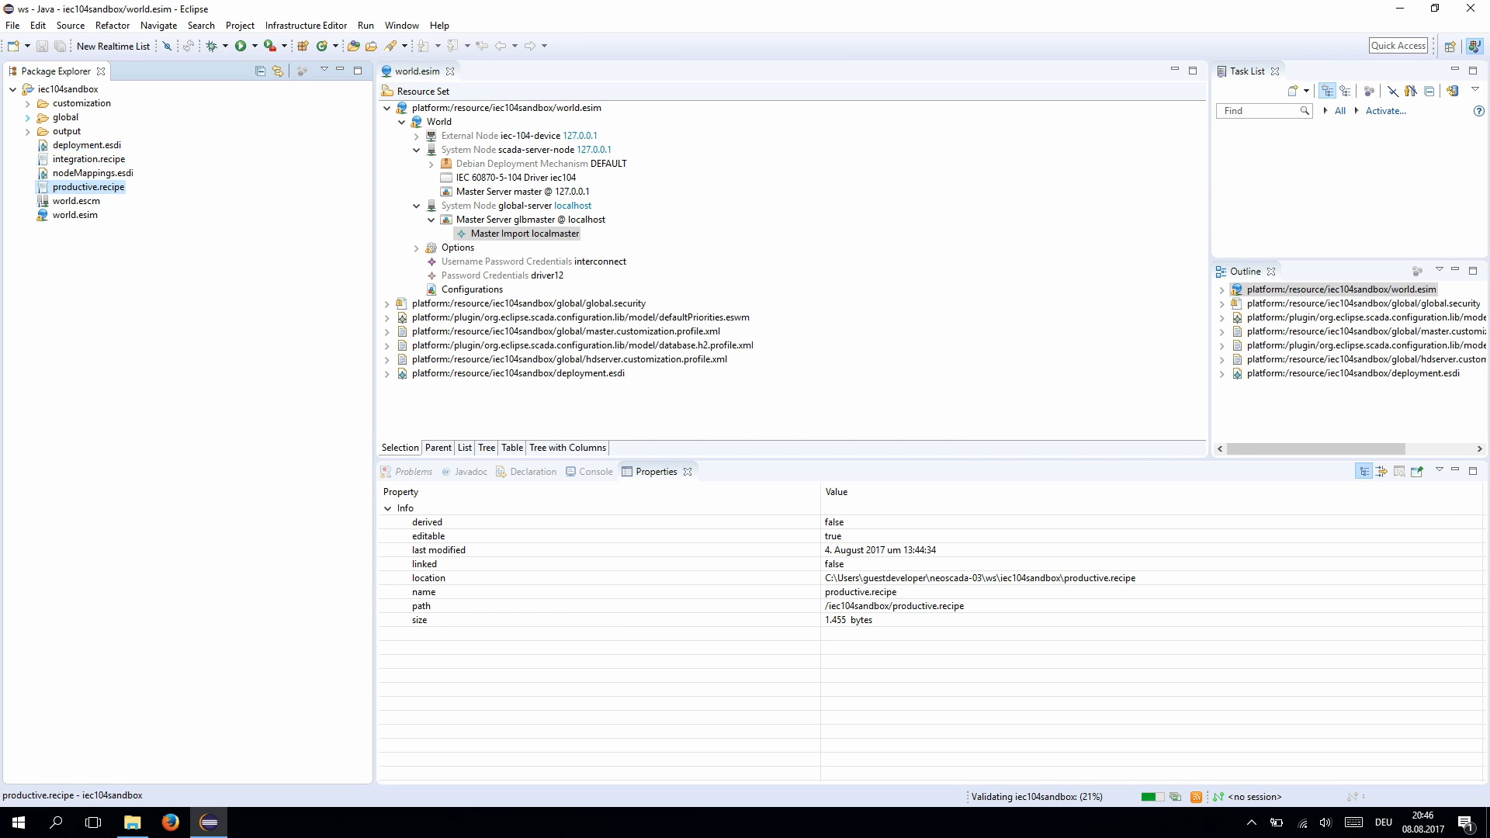
left_click(42, 159)
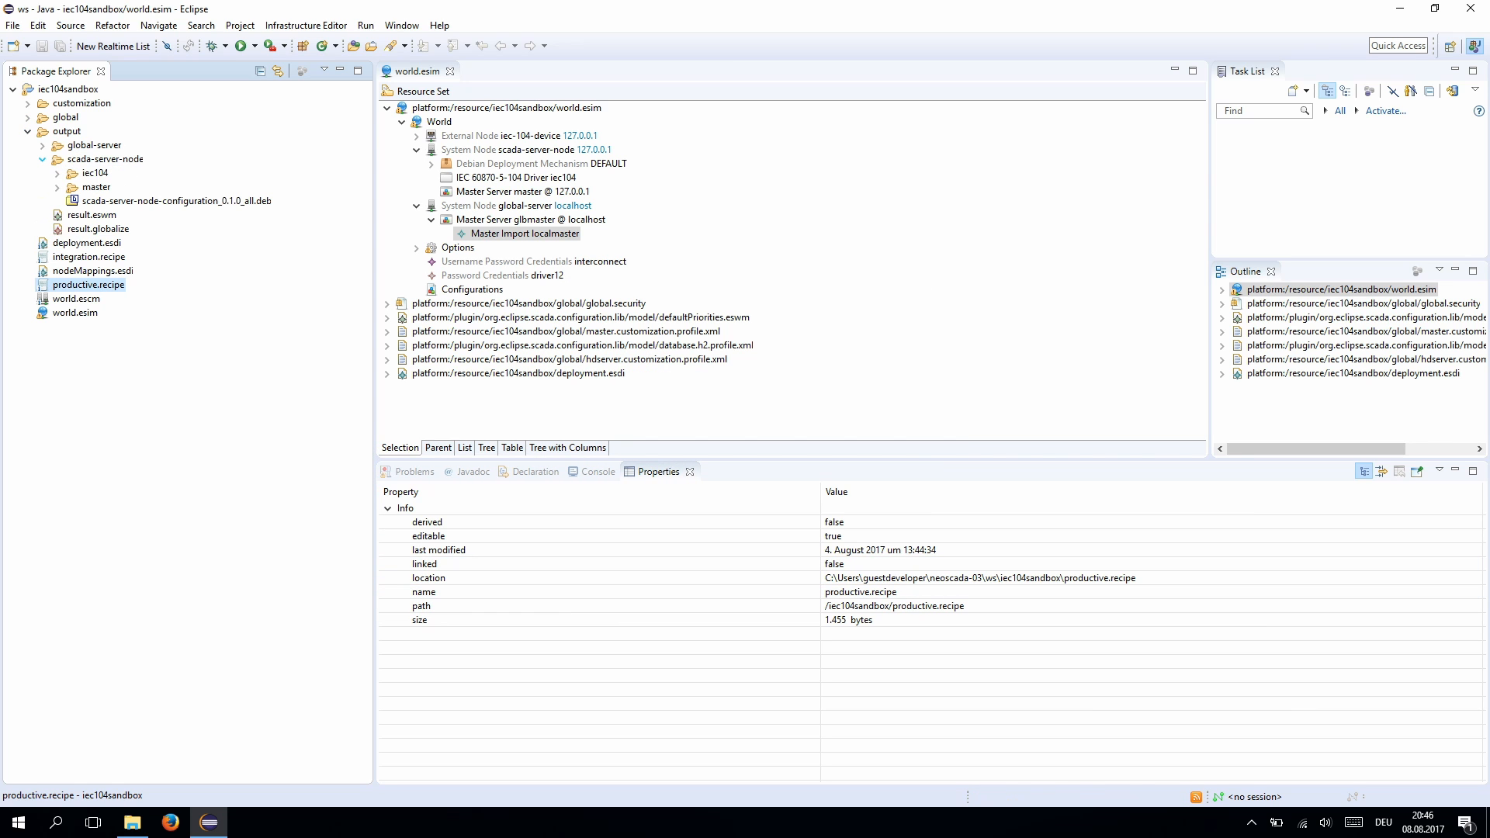
left_click(42, 146)
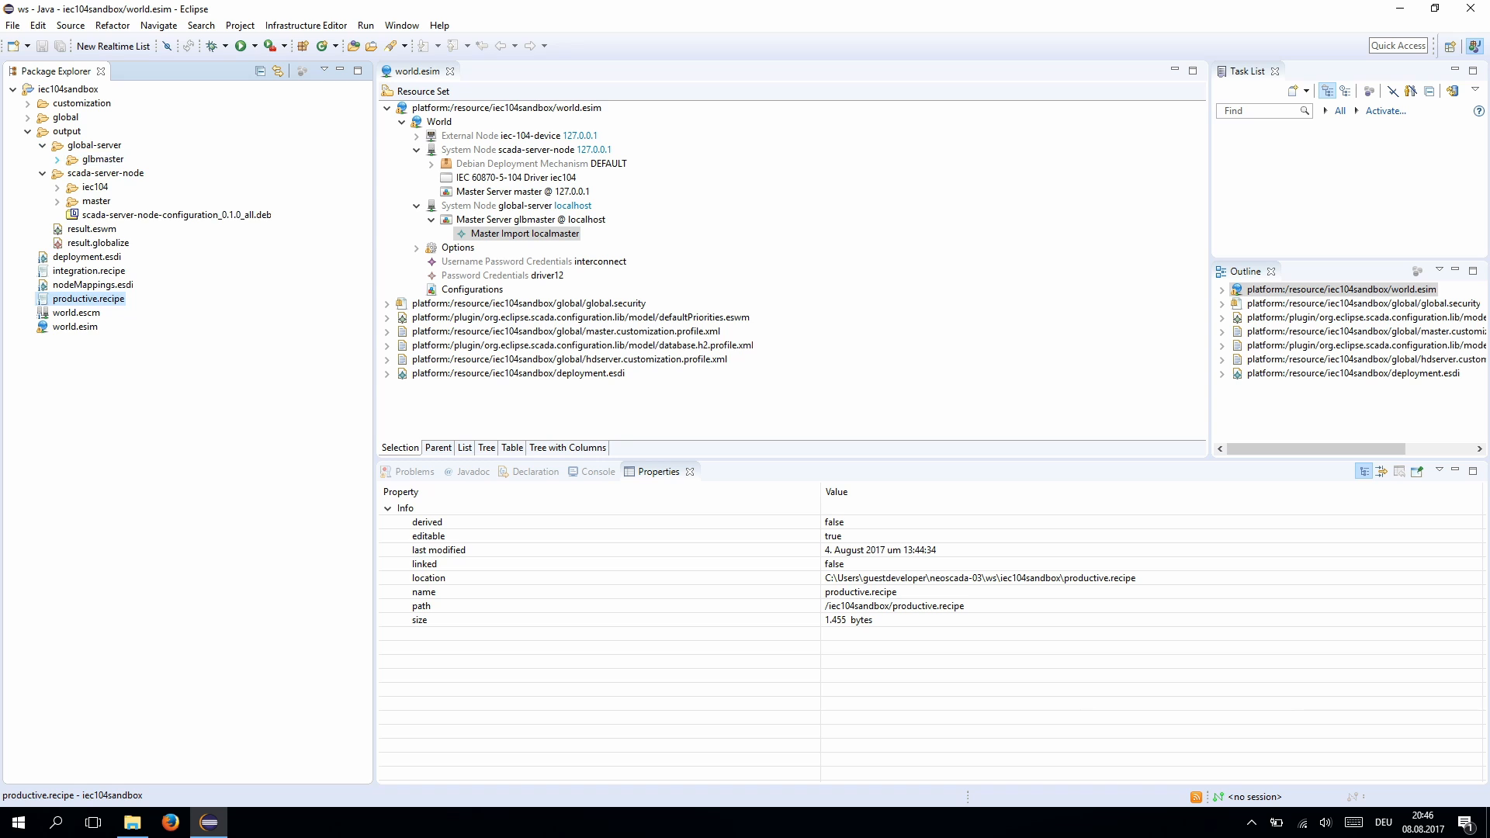
left_click(57, 160)
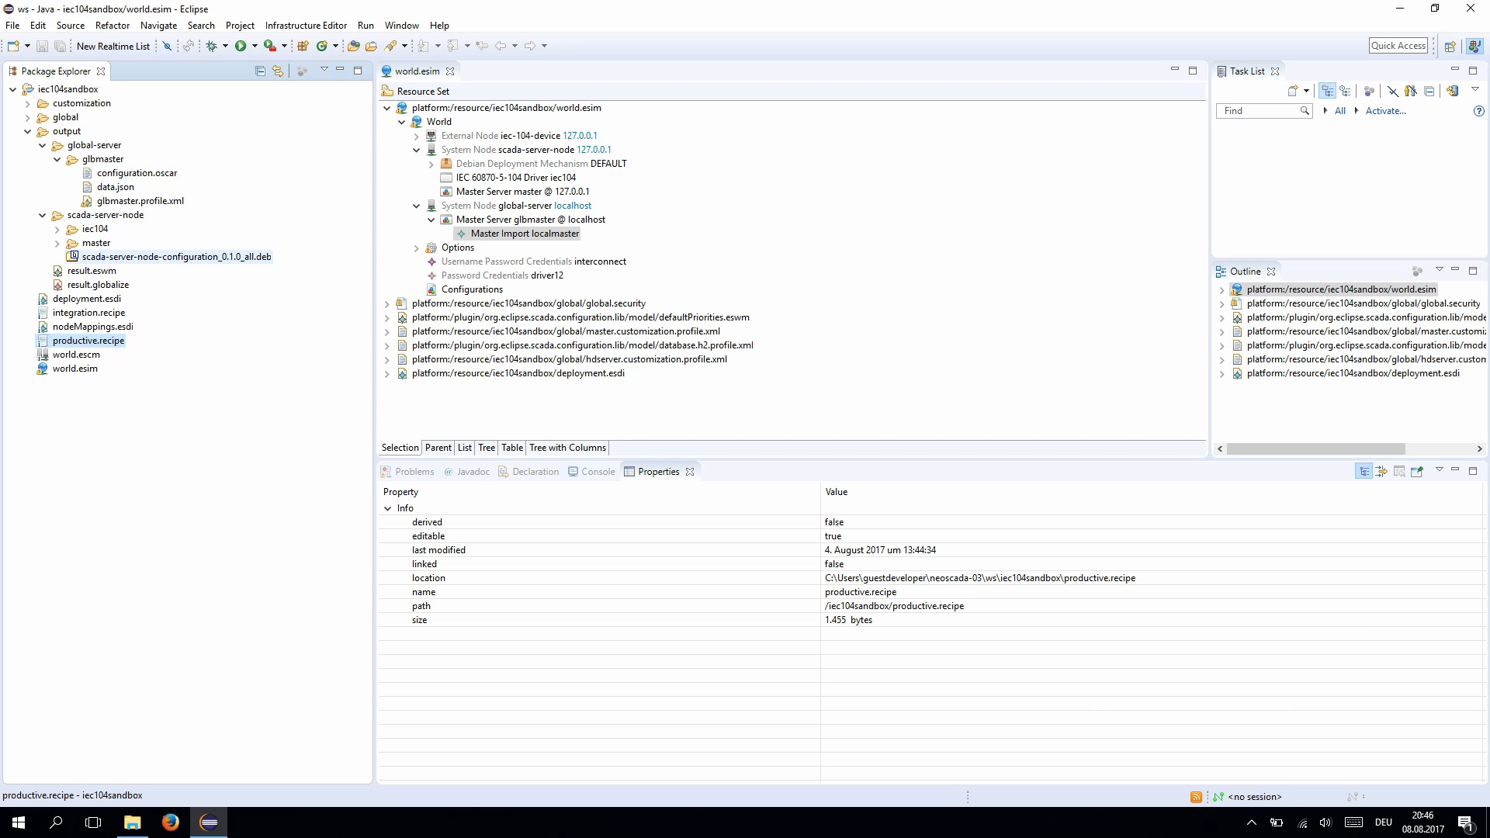
- Copy scada-server-node's Debian Deployment Mechanism DEFAULT and paste it into global-server
left_click(541, 151)
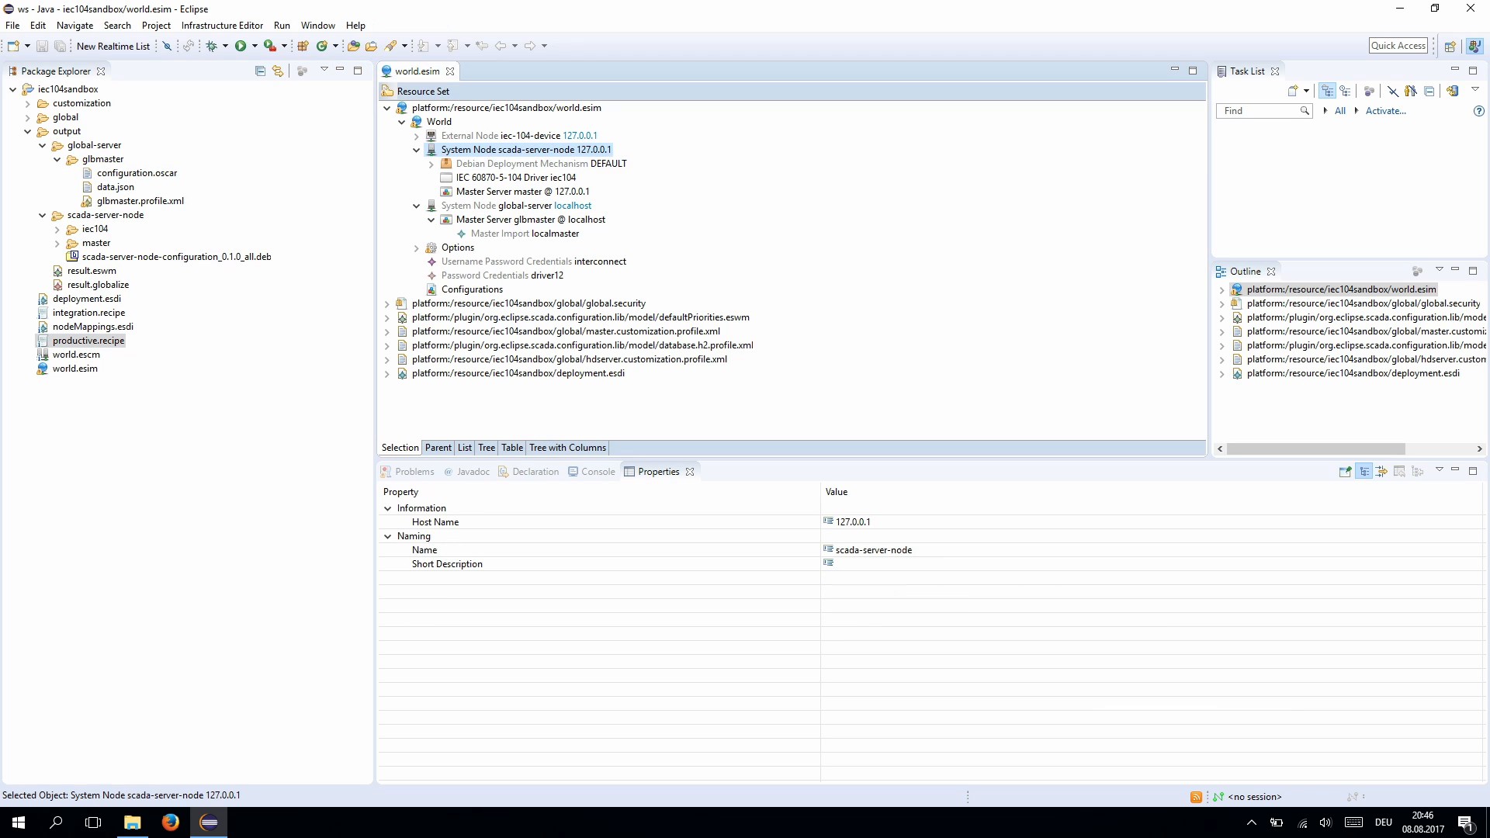
left_click(541, 163)
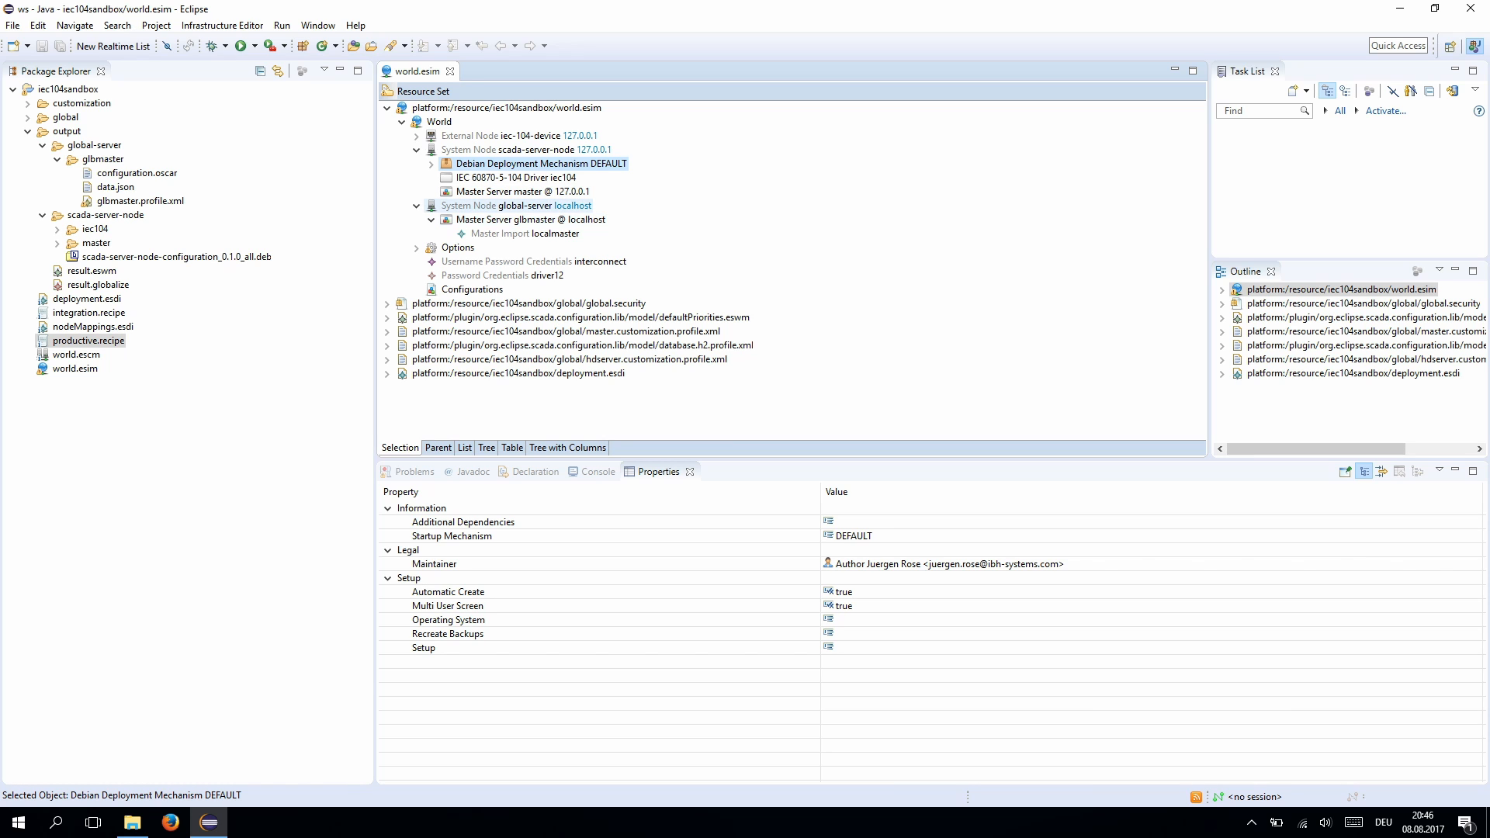
left_click(516, 205)
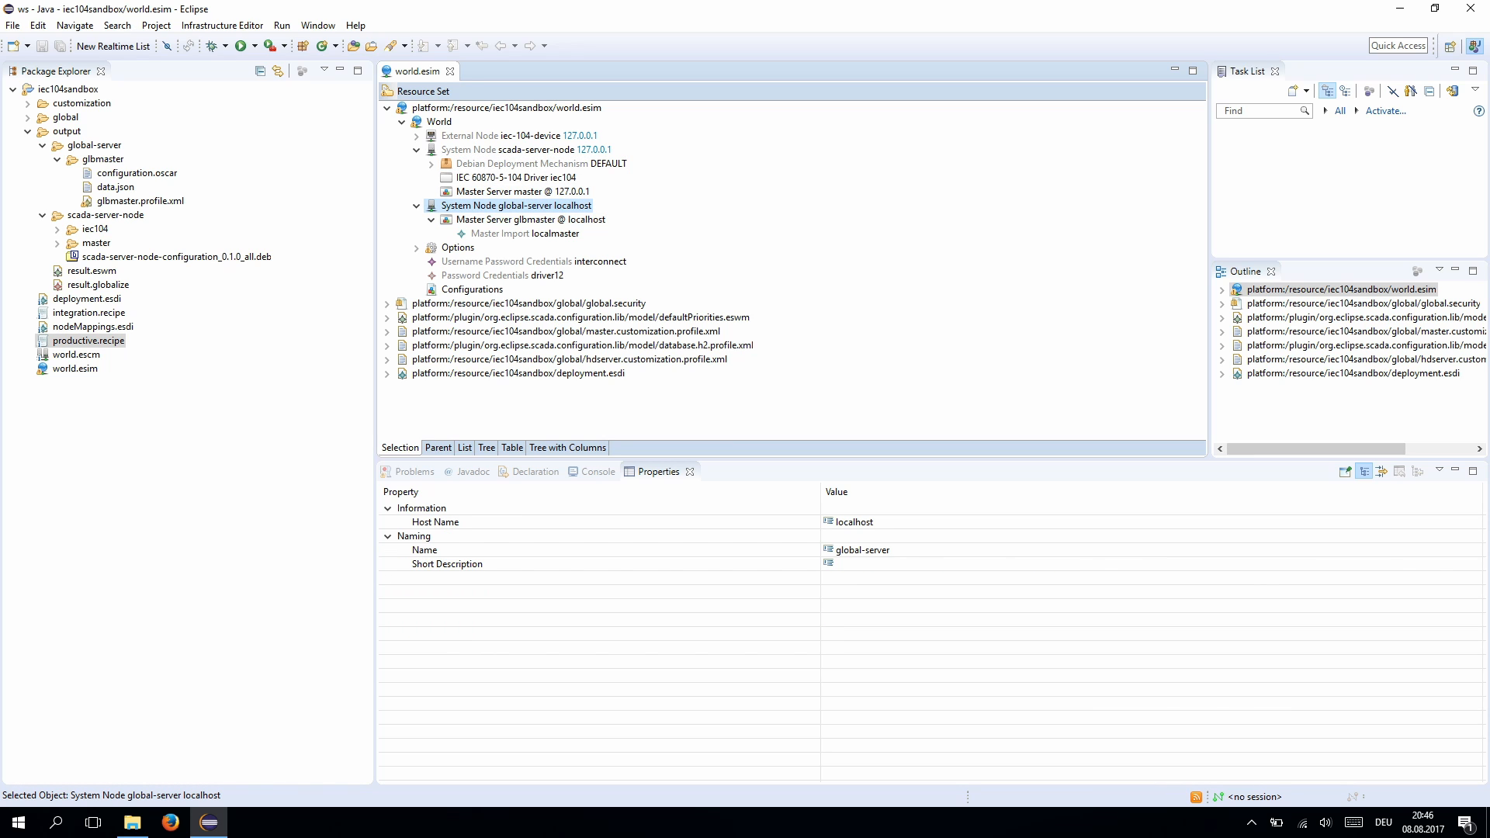
key("ctrl+v")
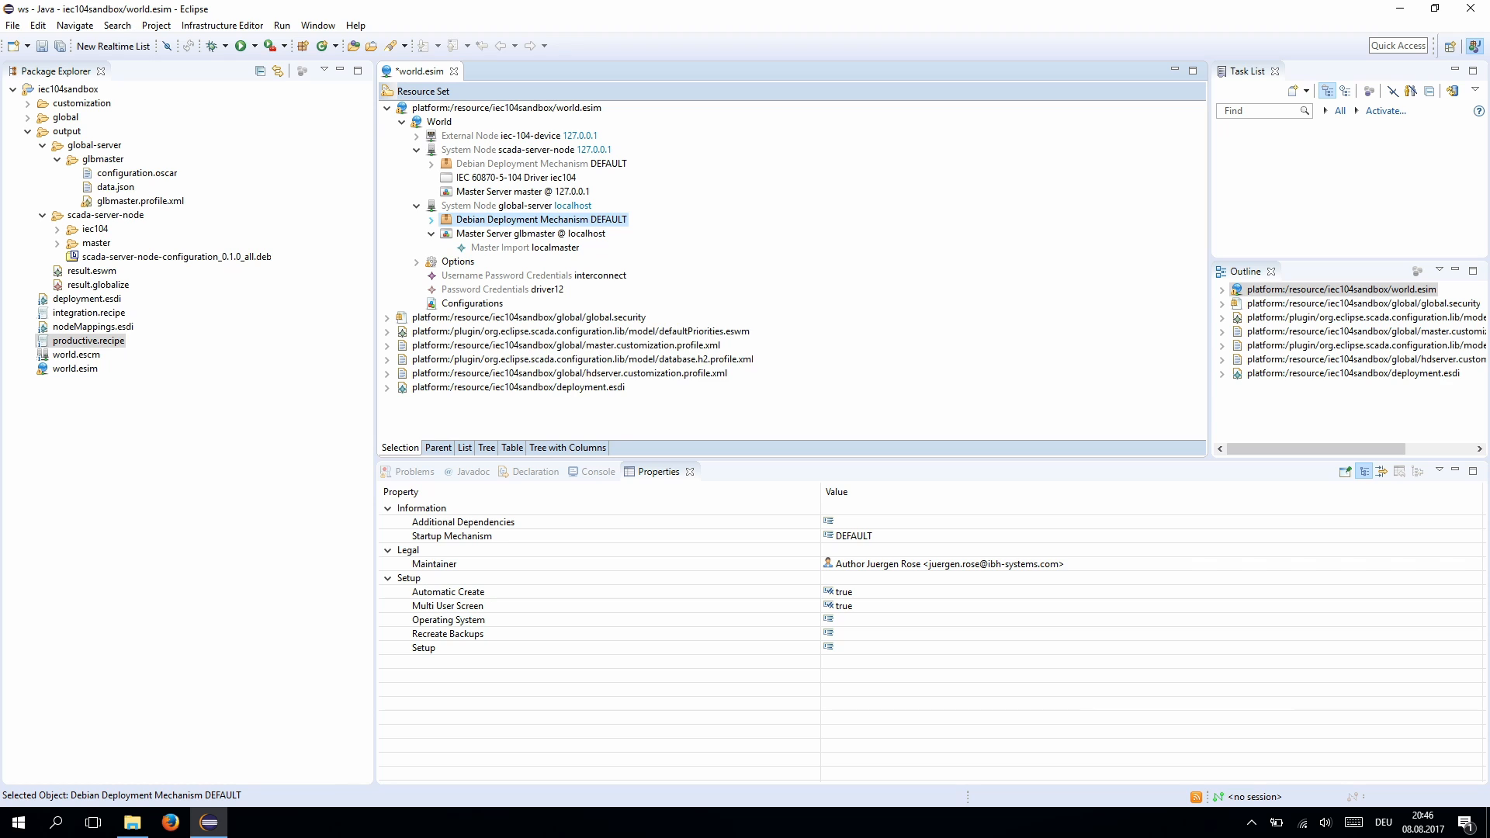
left_click(432, 220)
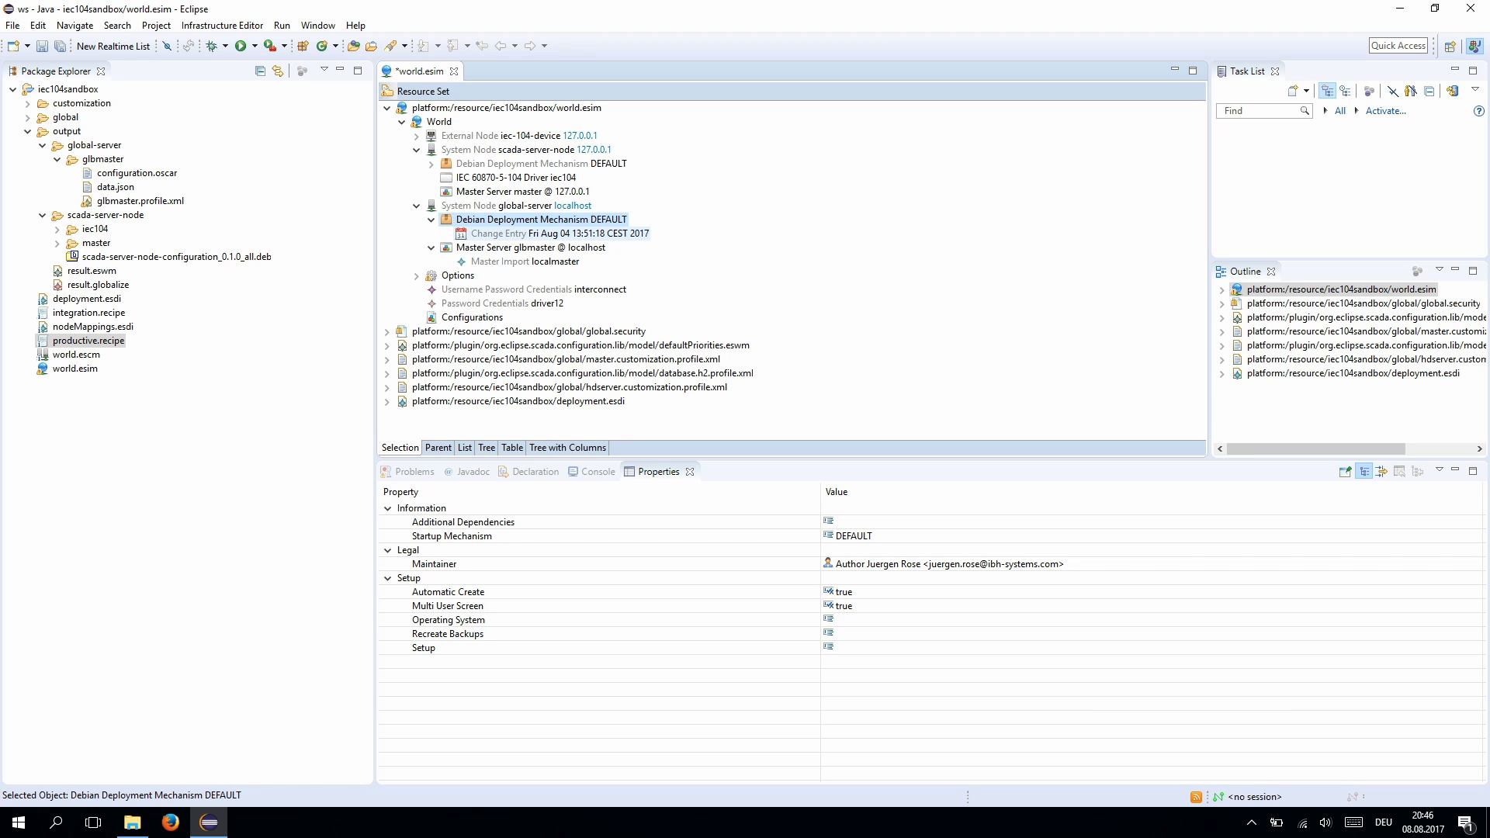
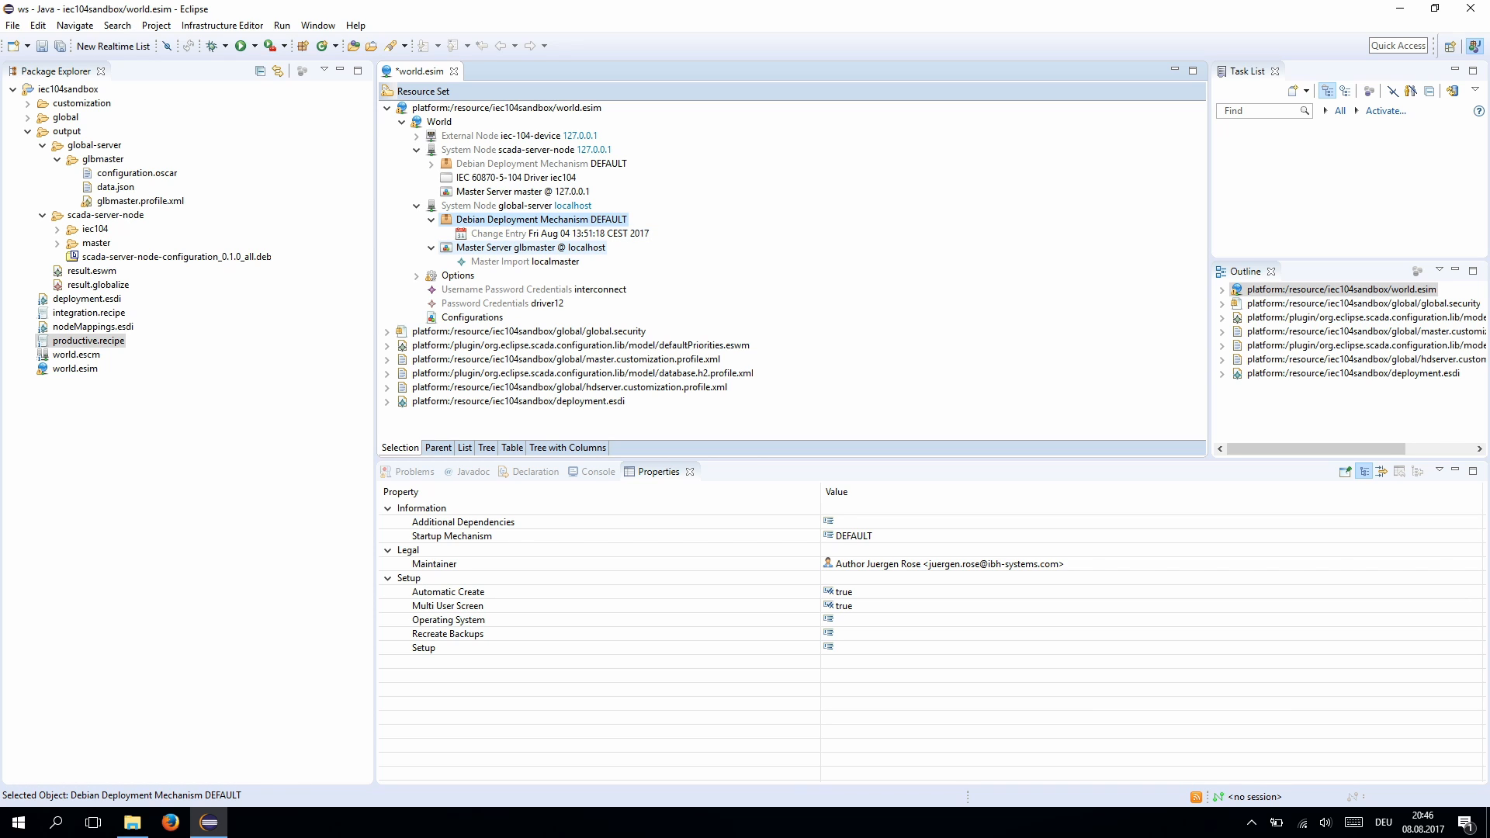
- Select the glbmaster master server and save world.esim
left_click(531, 247)
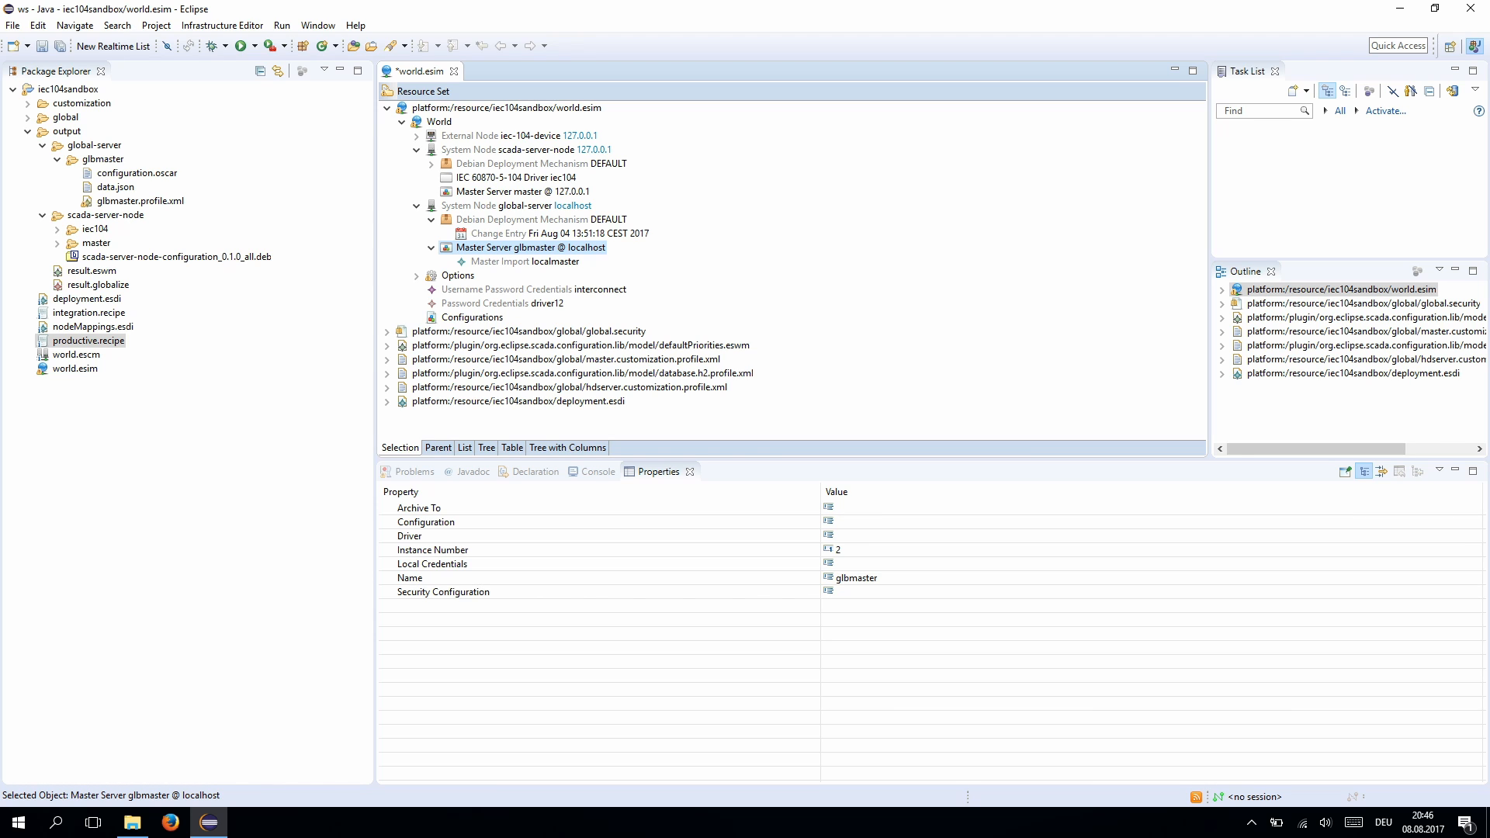
key("ctrl+s")
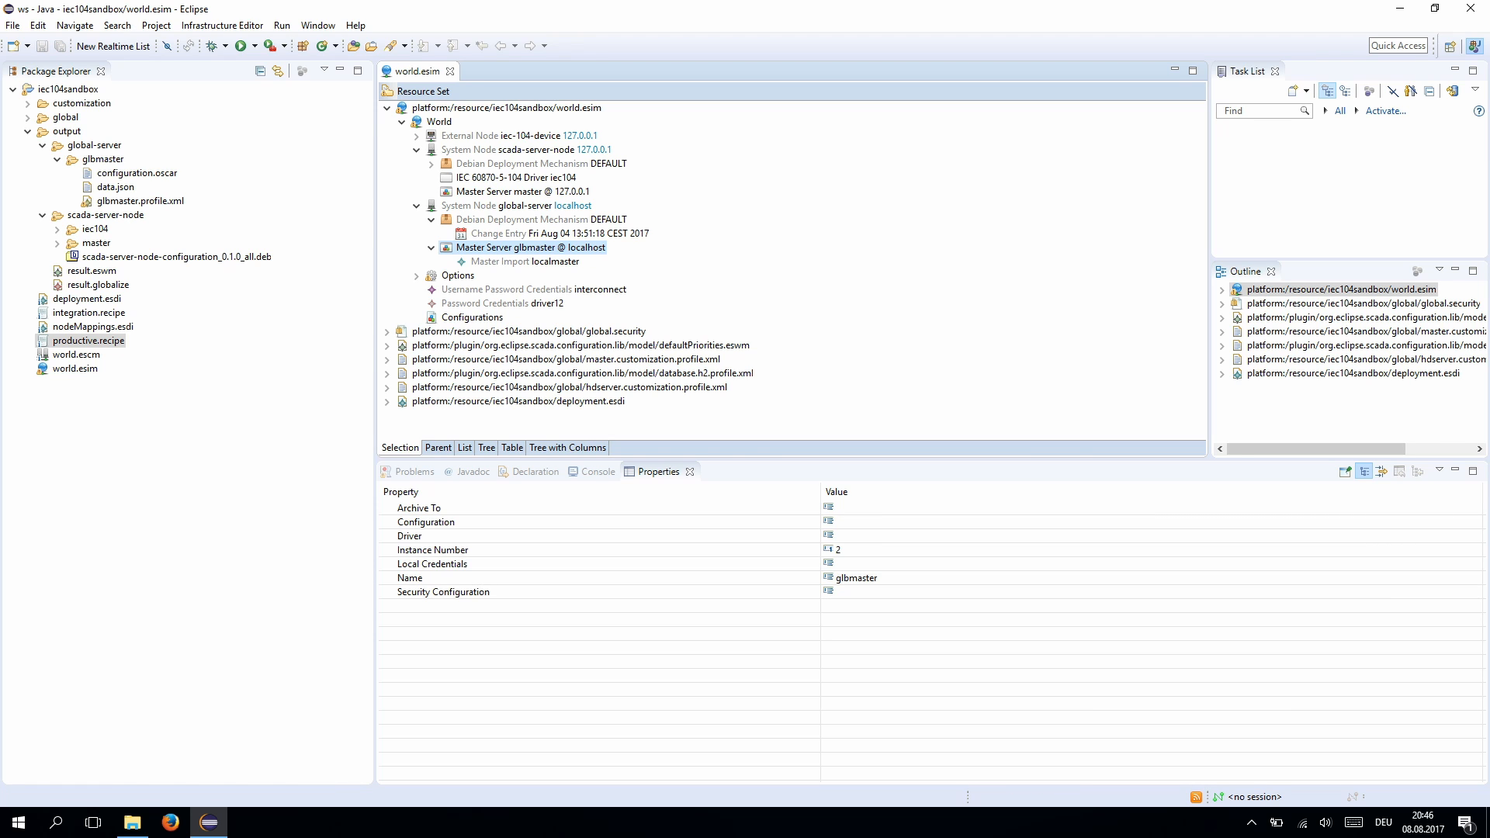
- Run productive.recipe's default production and select the generated global-server-configuration_0.1.0_all.deb
right_click(87, 342)
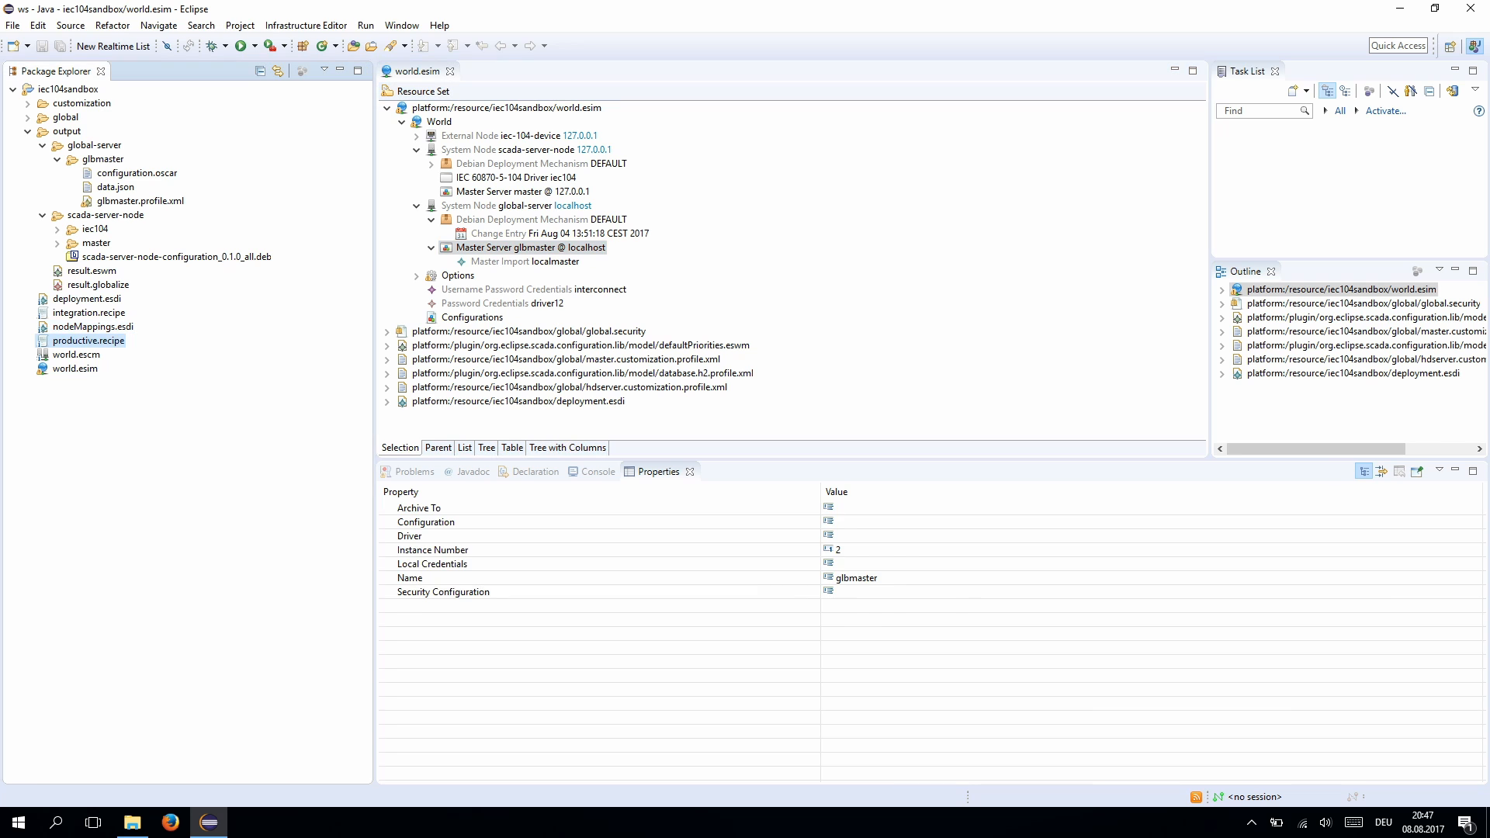
key("Right")
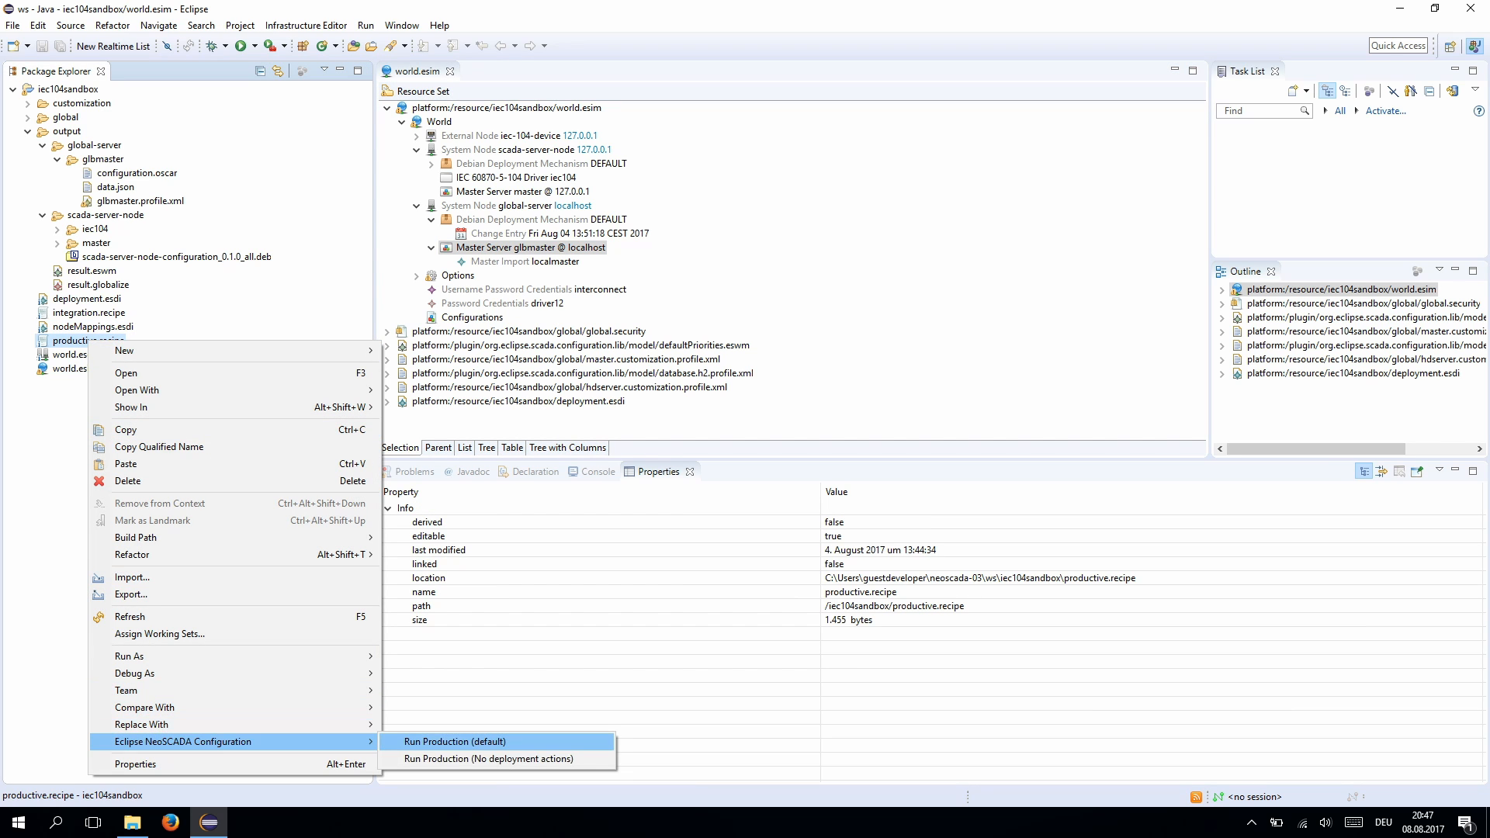
key("Return")
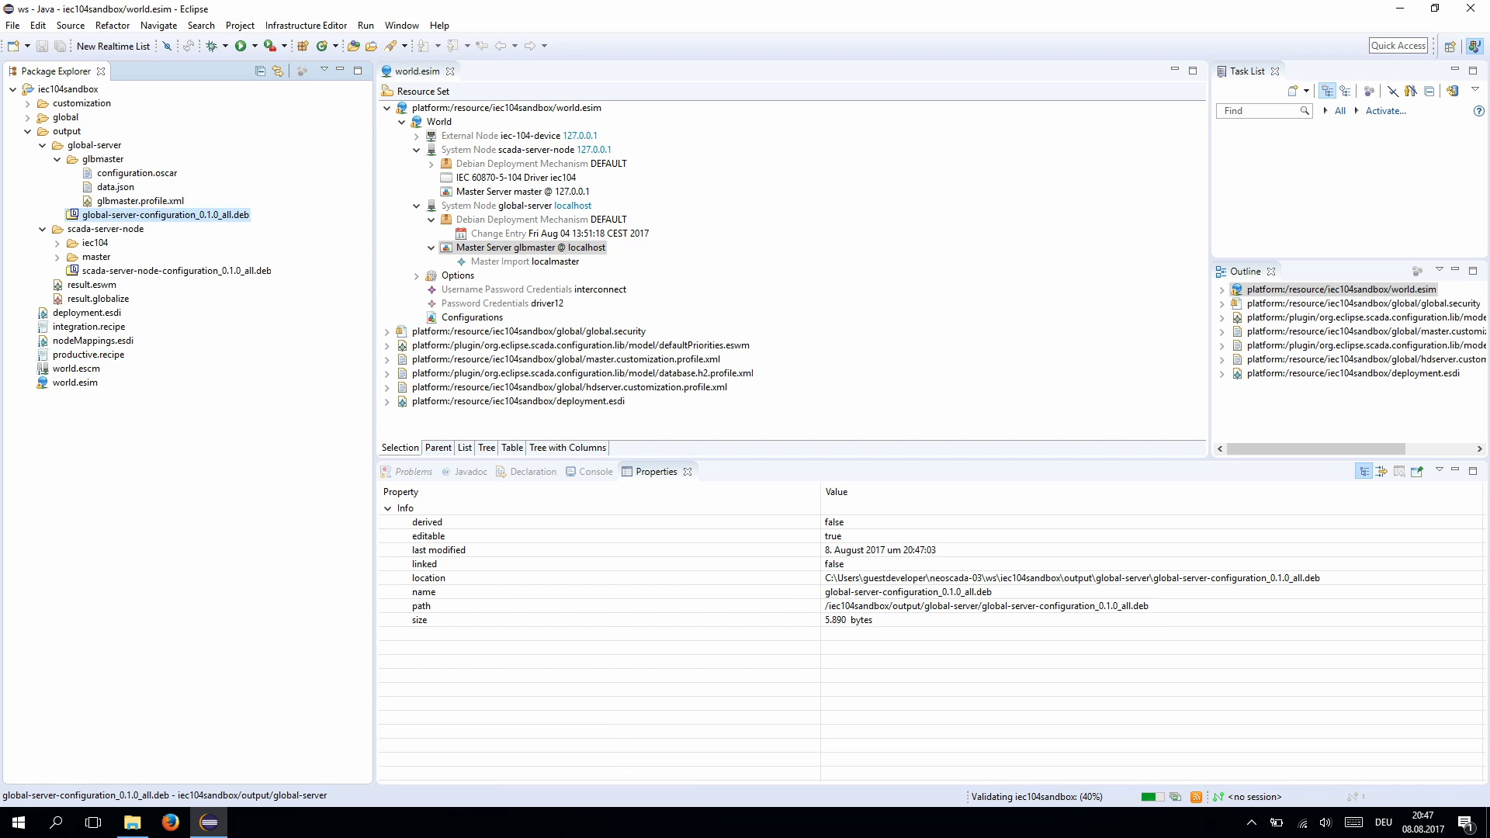
left_click(166, 214)
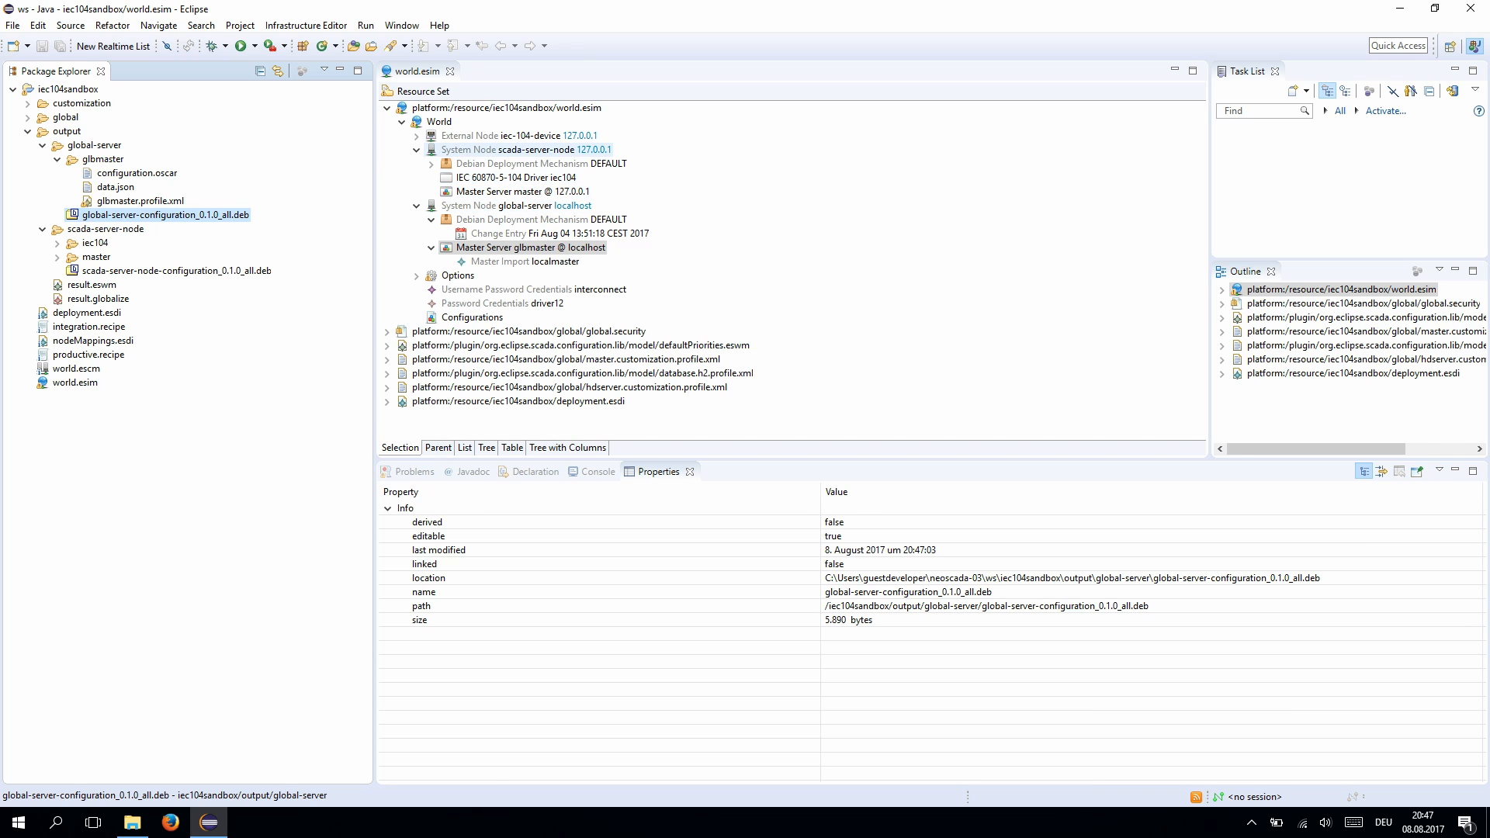
- Rename the scada-server-node system node to edge-node in Properties
left_click(527, 149)
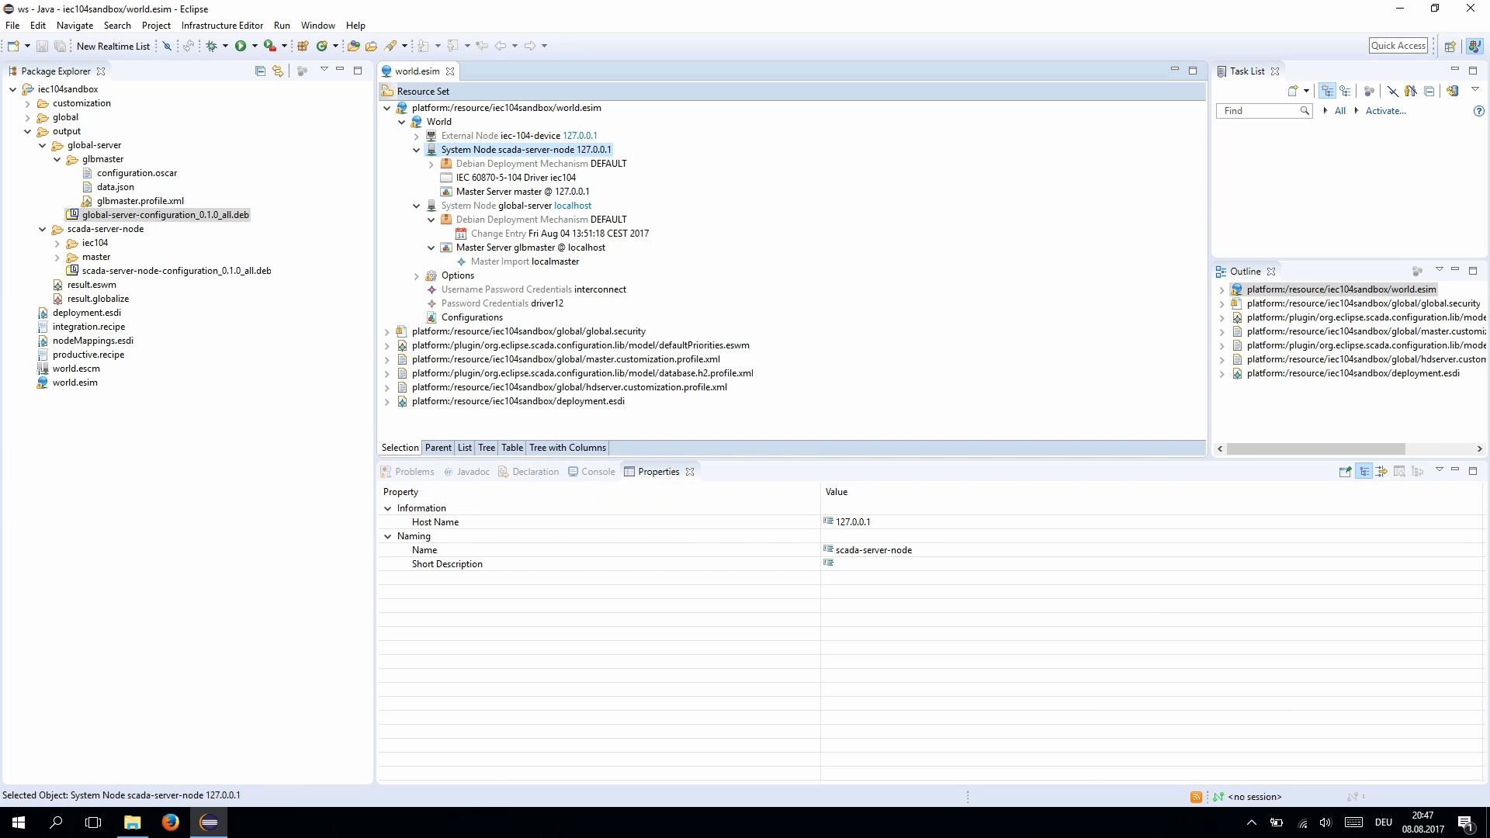
left_click(874, 550)
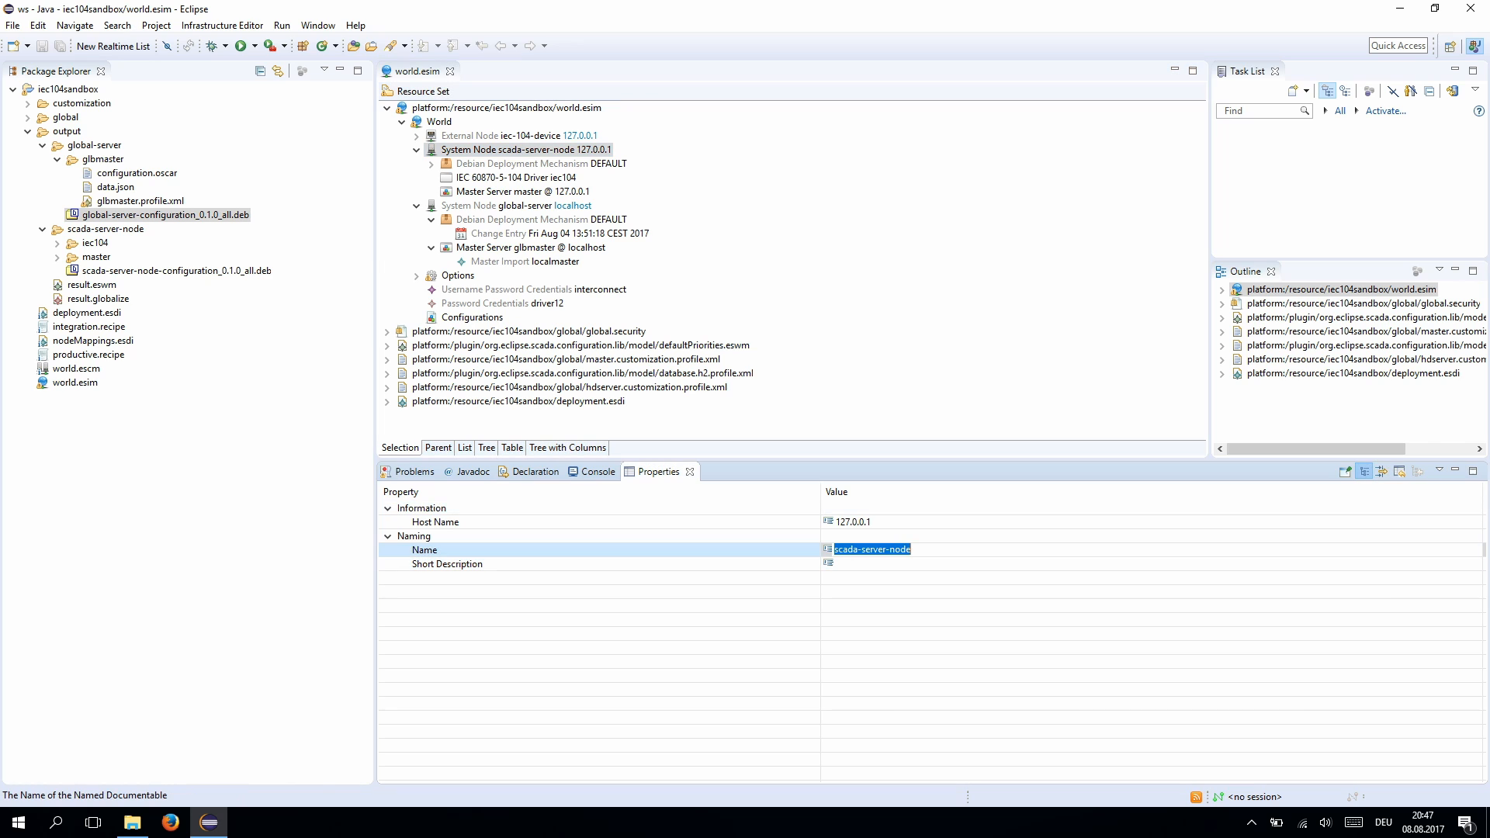
type("edge")
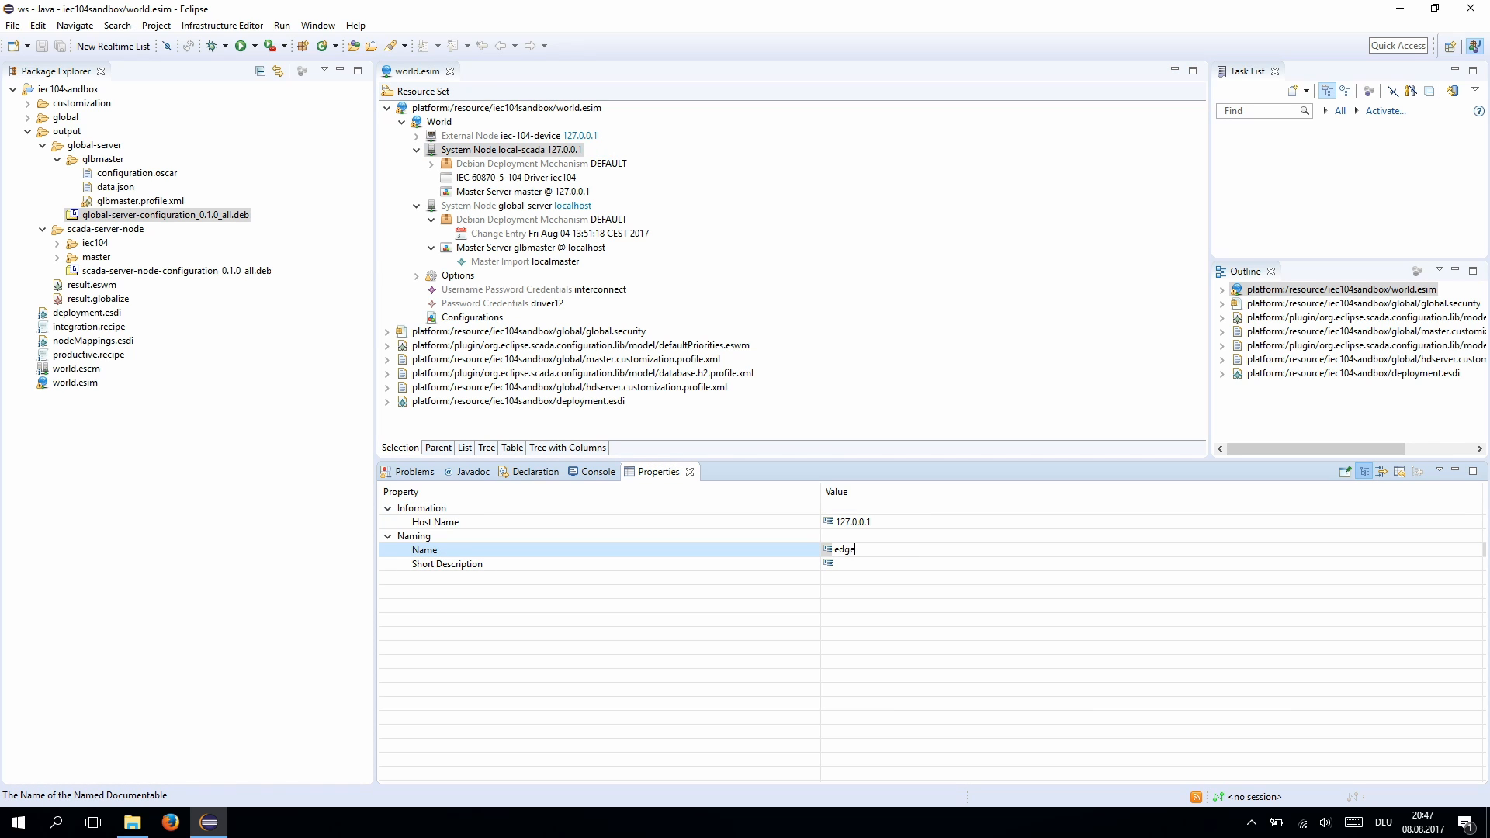
type("-node")
key("Return")
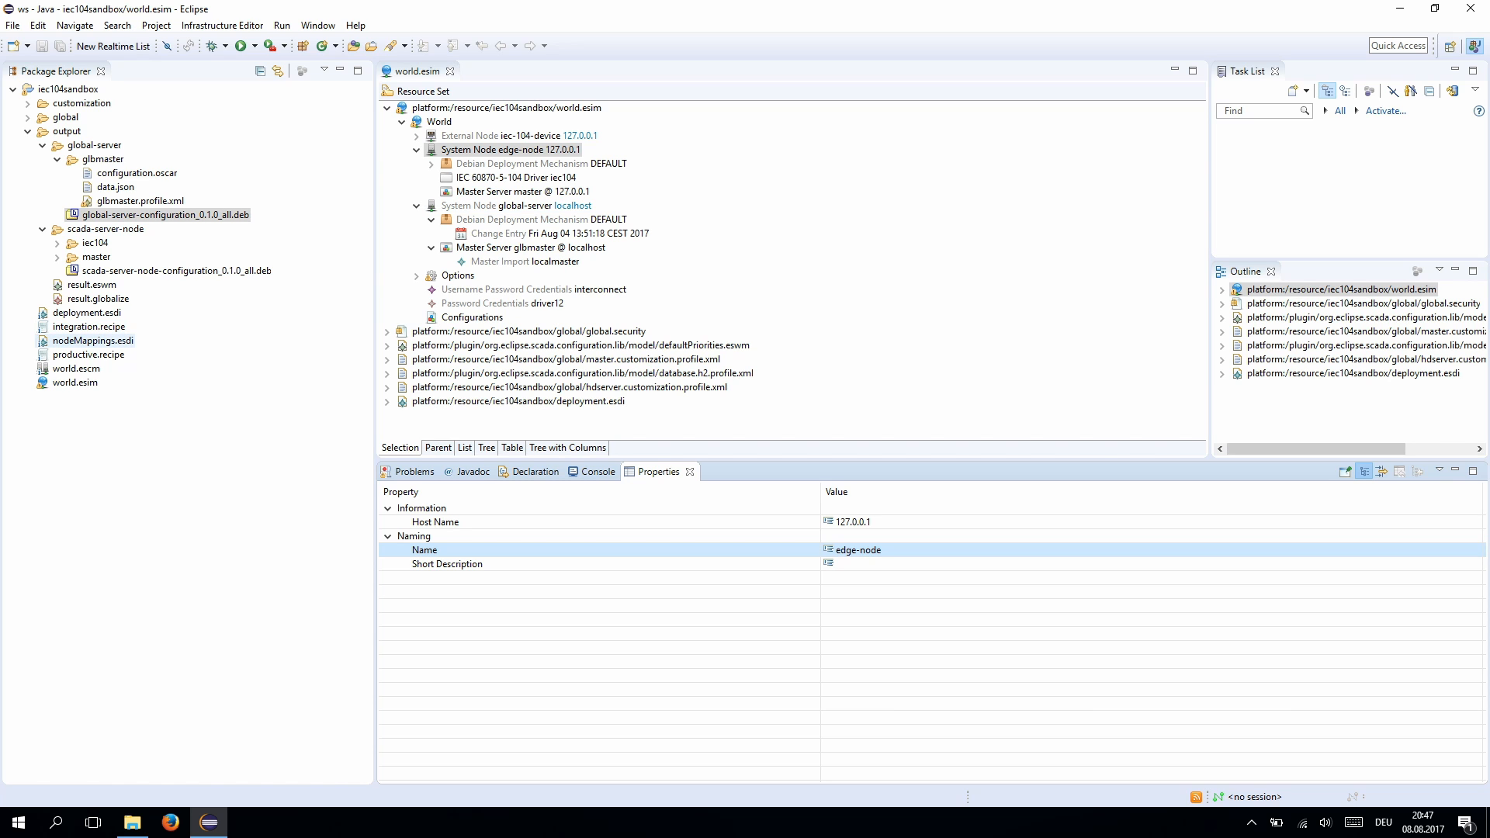
- Rerun productive.recipe's default production to regenerate the output with the edge-node package
left_click(81, 354)
right_click(81, 354)
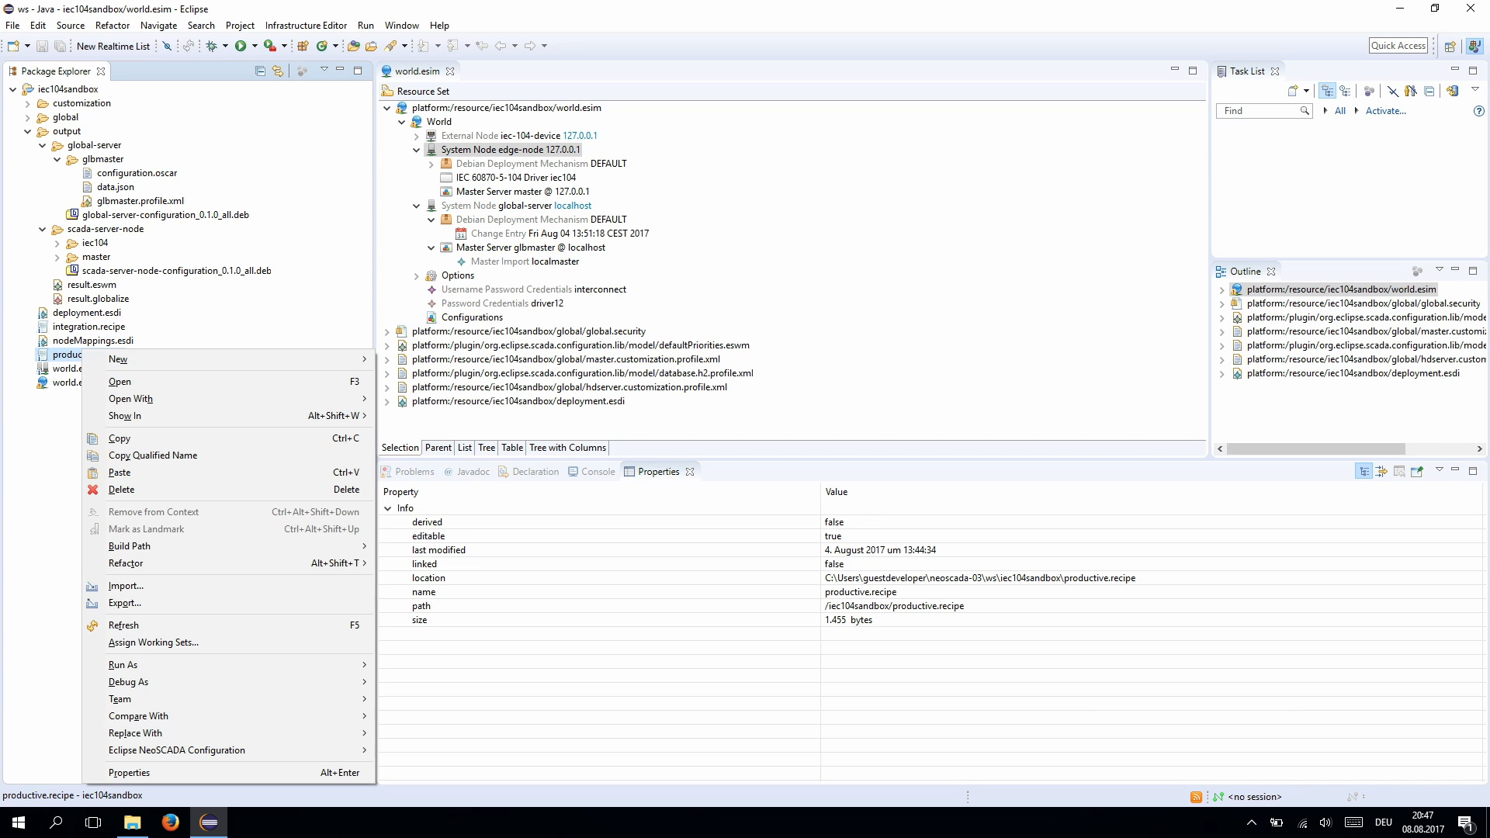
mouse_move(233, 750)
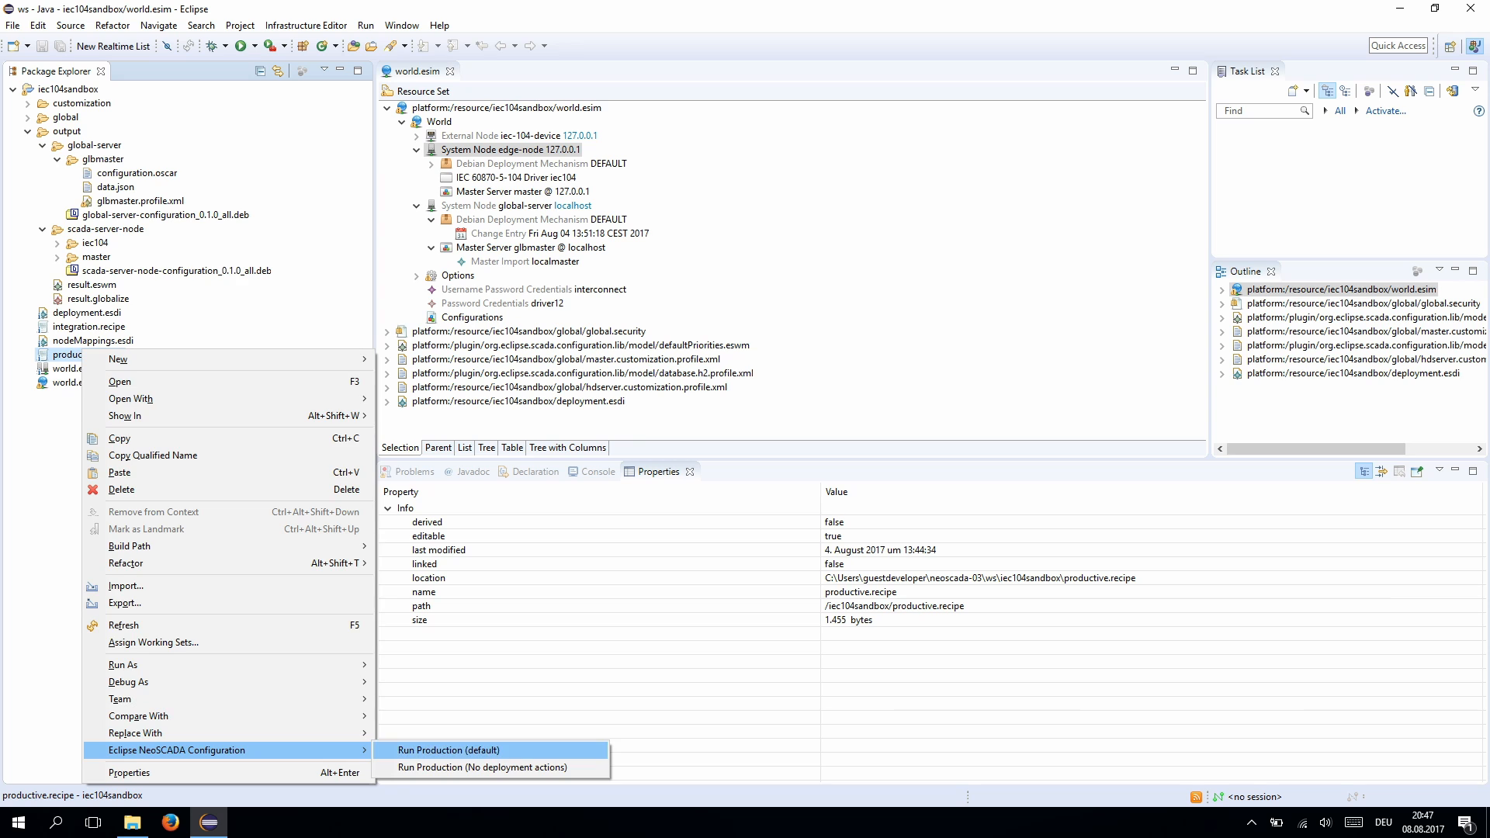
left_click(449, 750)
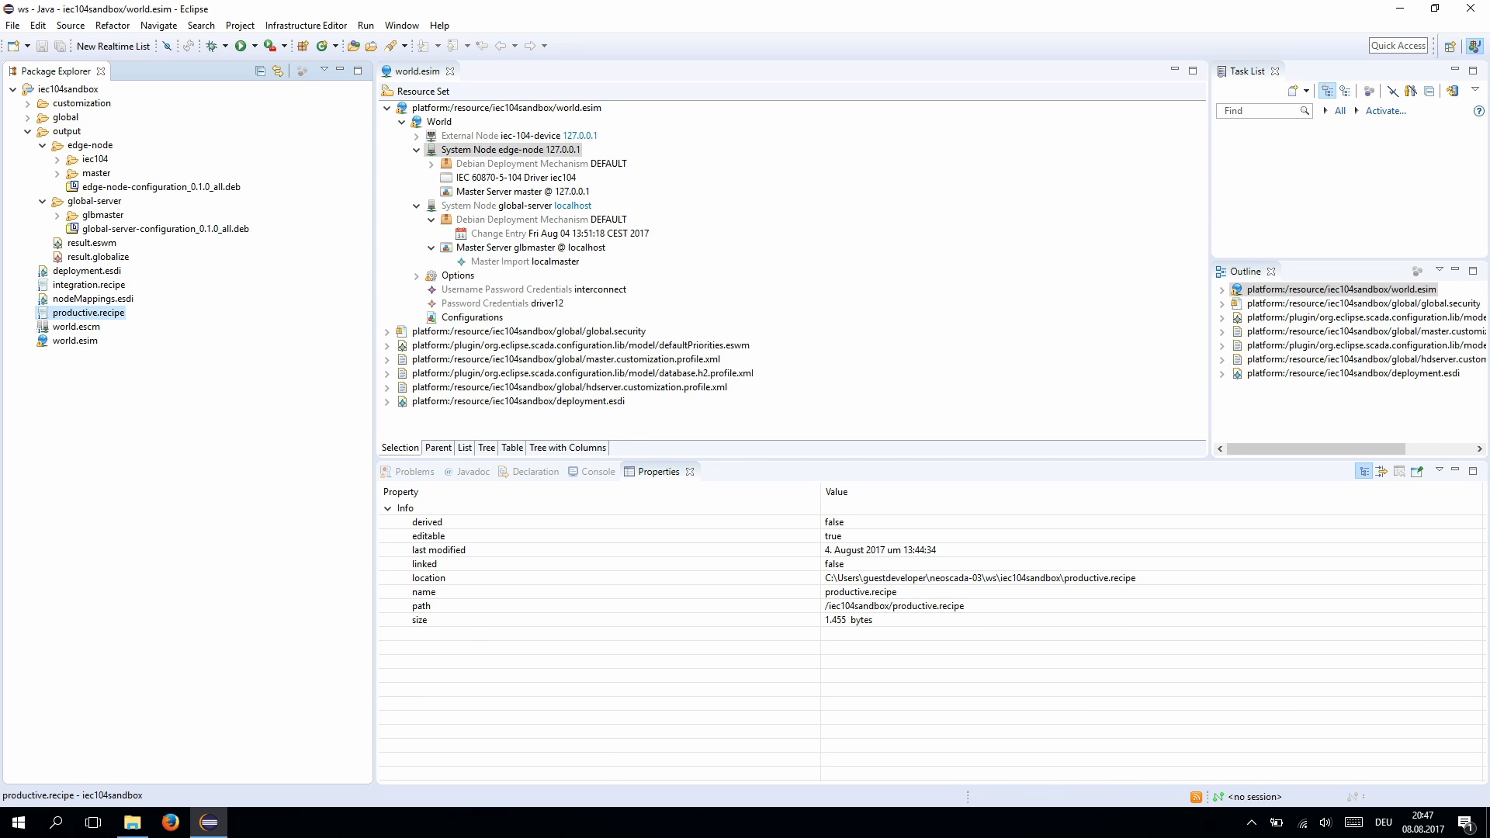
left_click(76, 327)
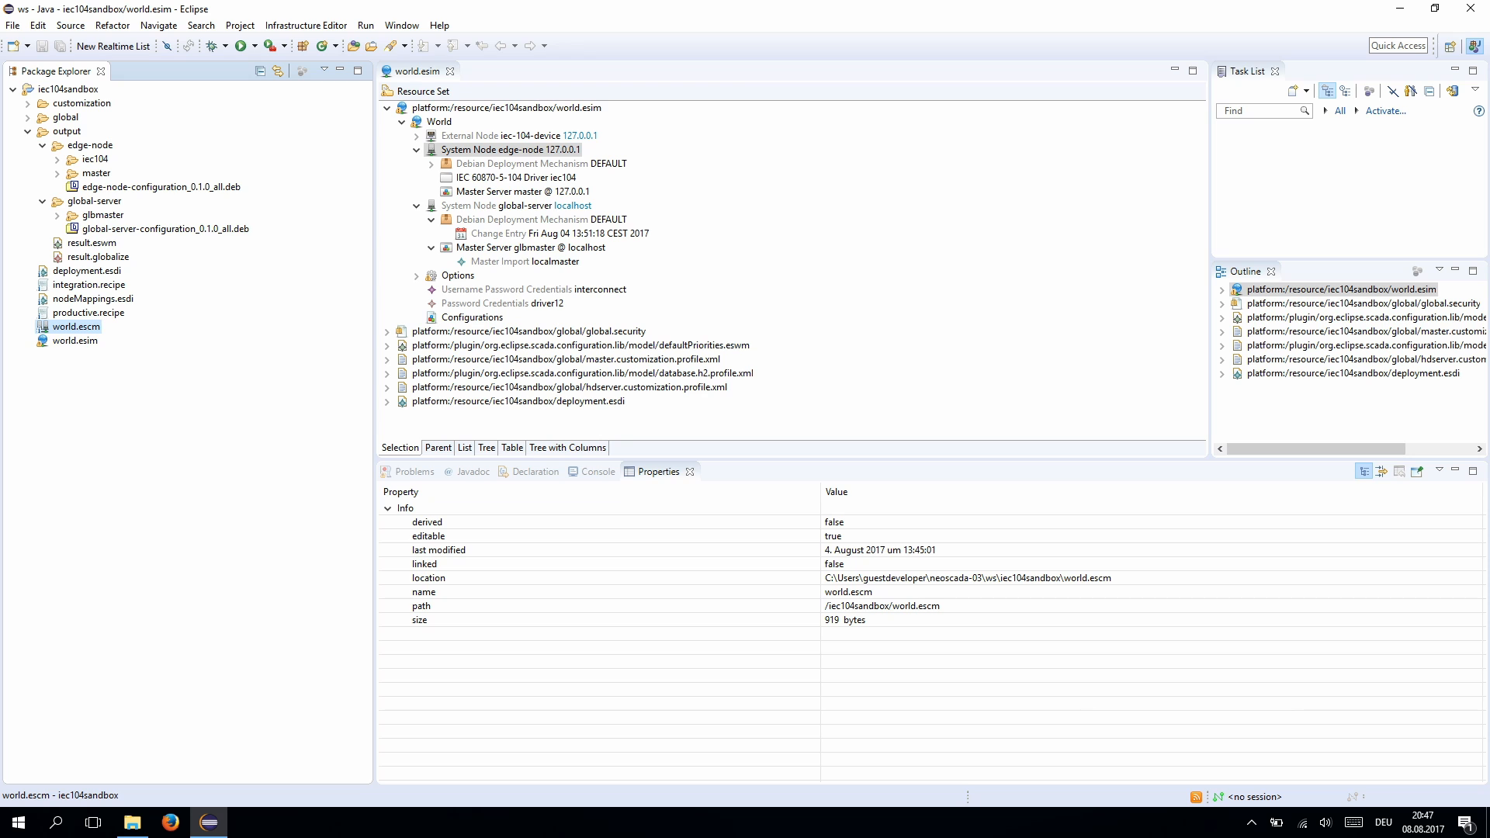
- Open world.escm and add a Level named DE under World
double_click(76, 326)
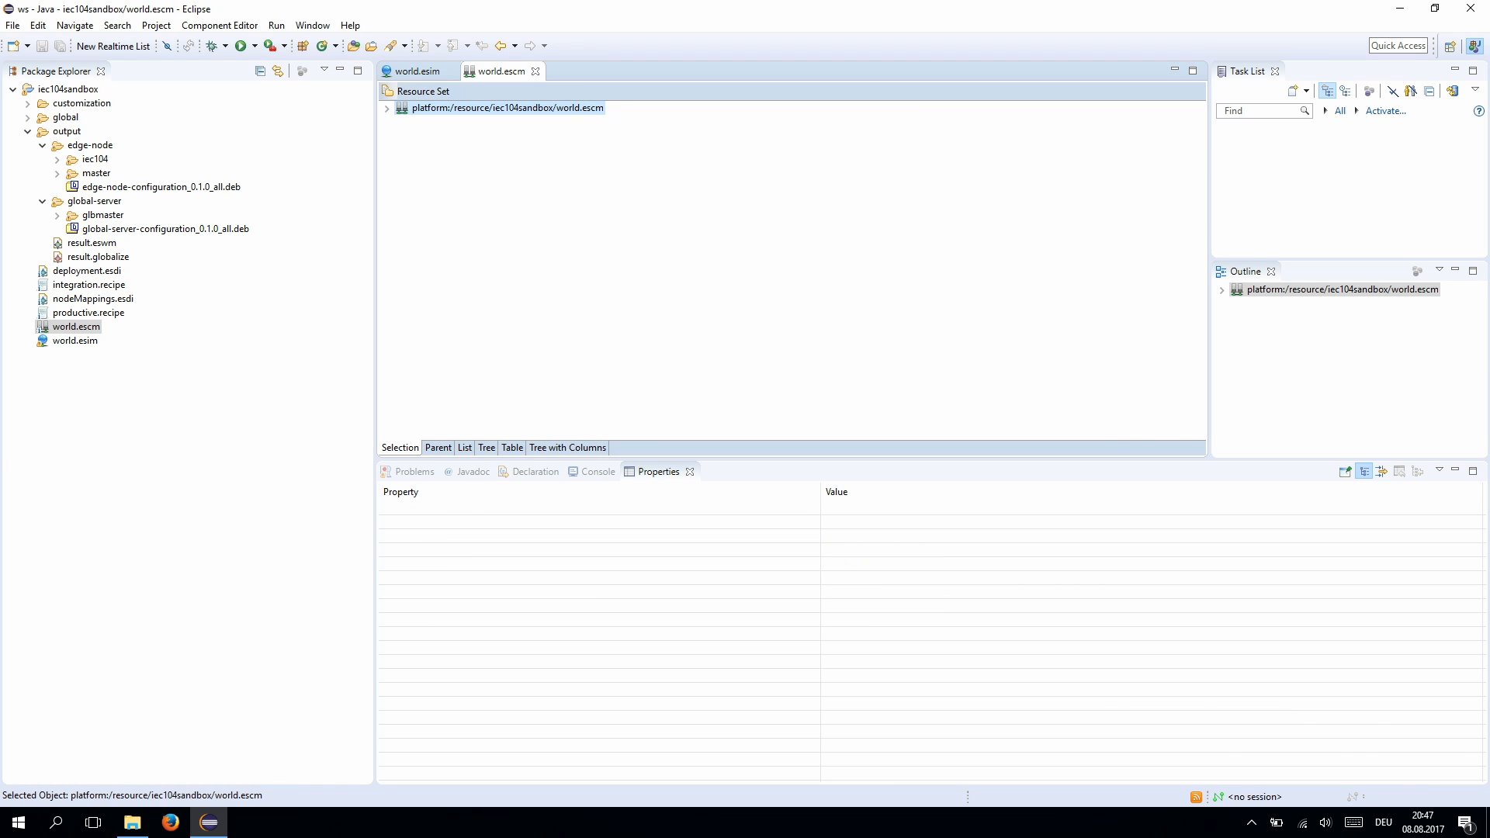
key("Right")
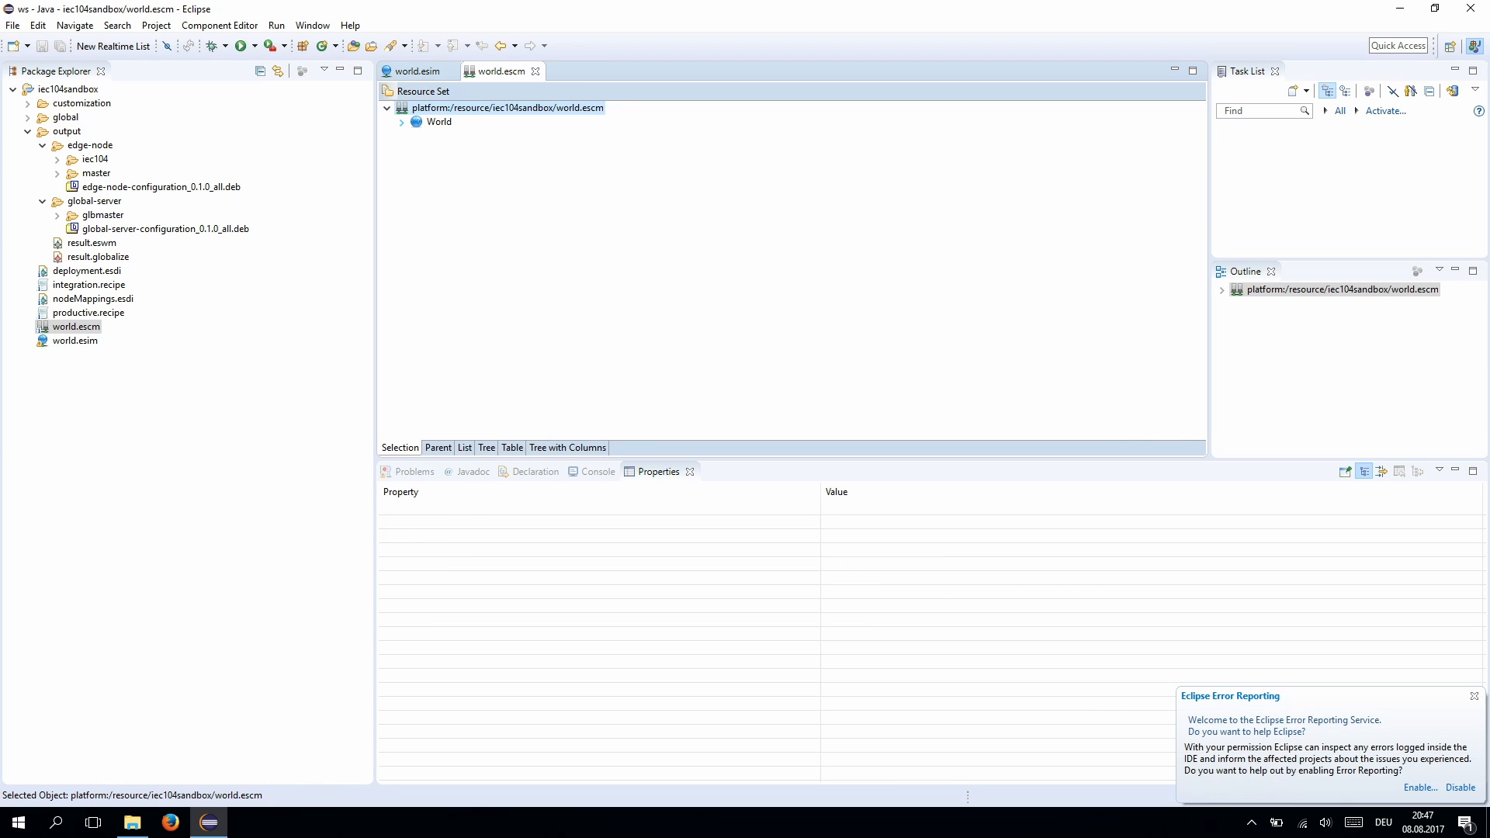
left_click(401, 122)
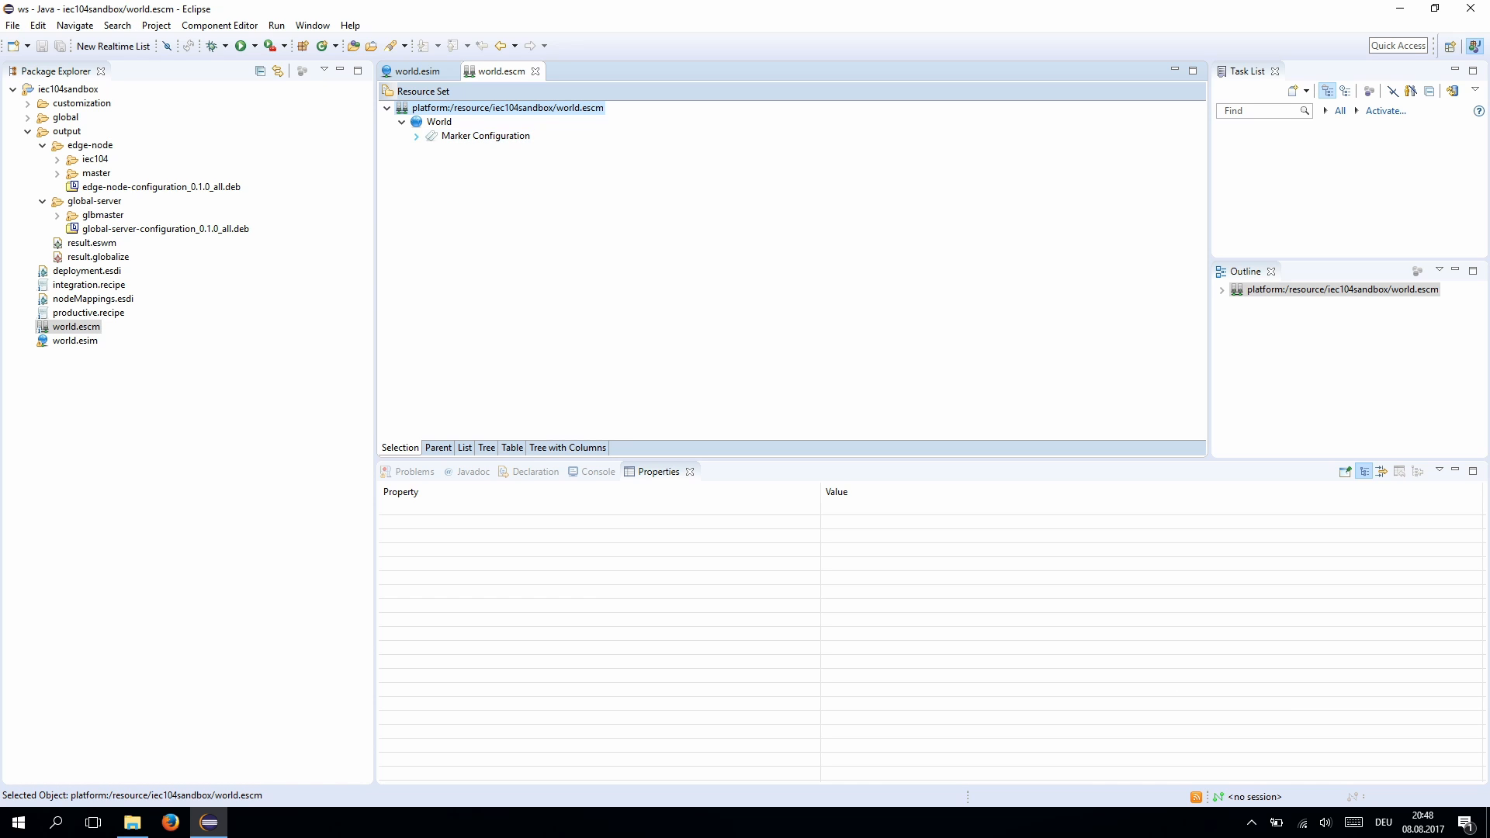
left_click(439, 121)
right_click(443, 117)
mouse_move(491, 125)
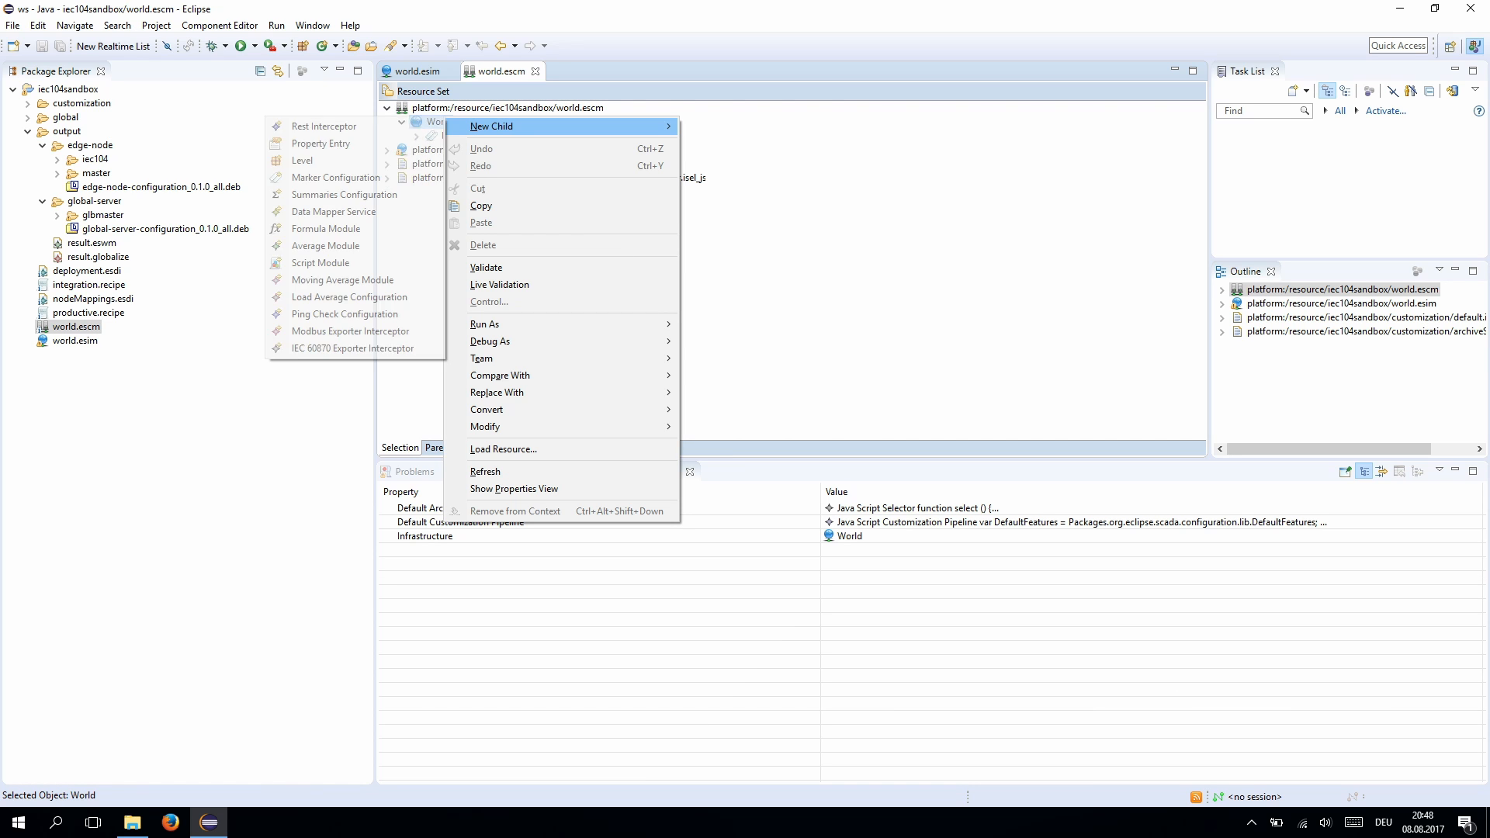
left_click(302, 161)
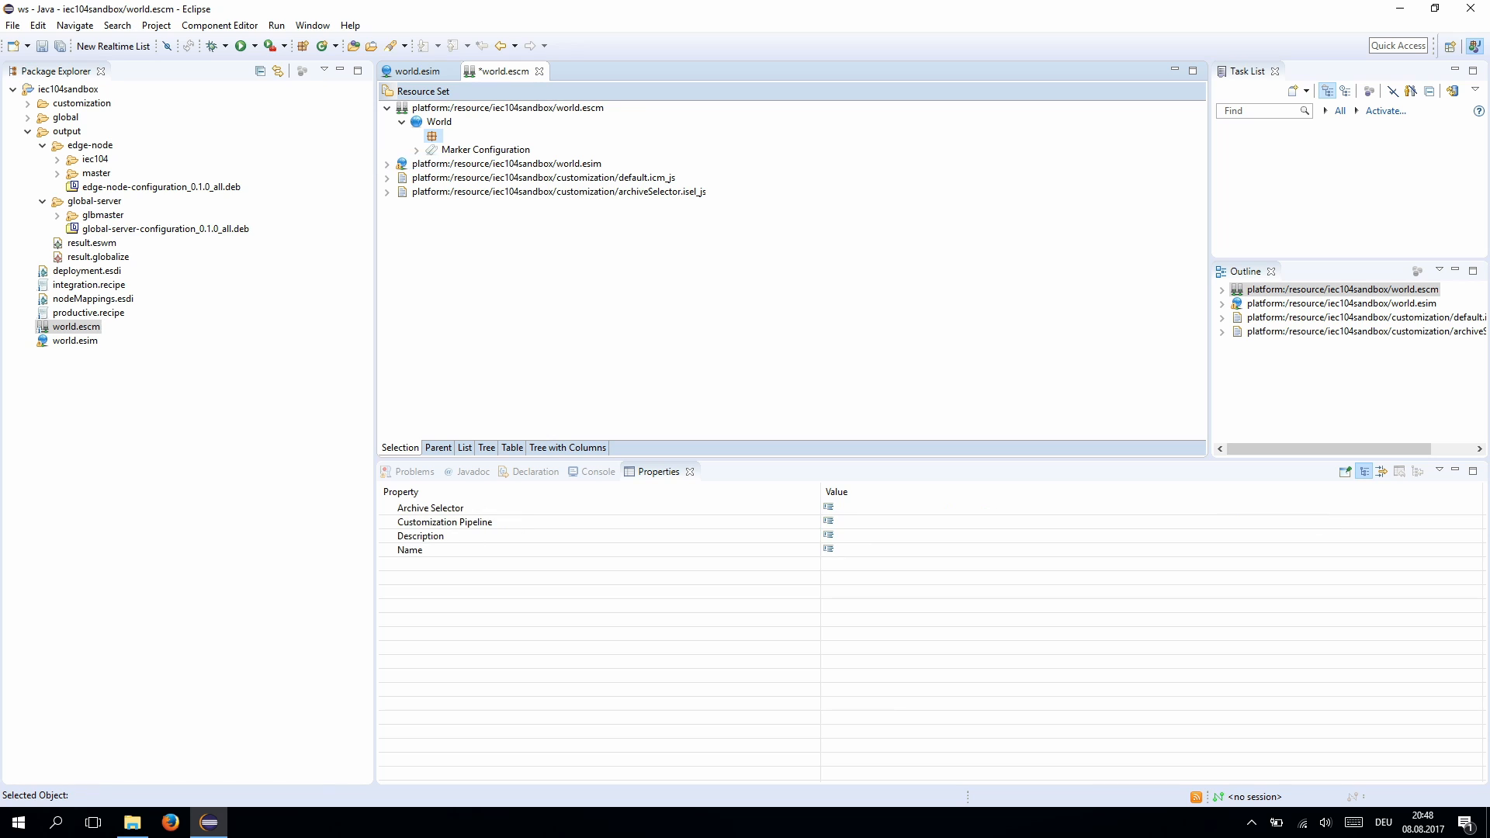
left_click(834, 550)
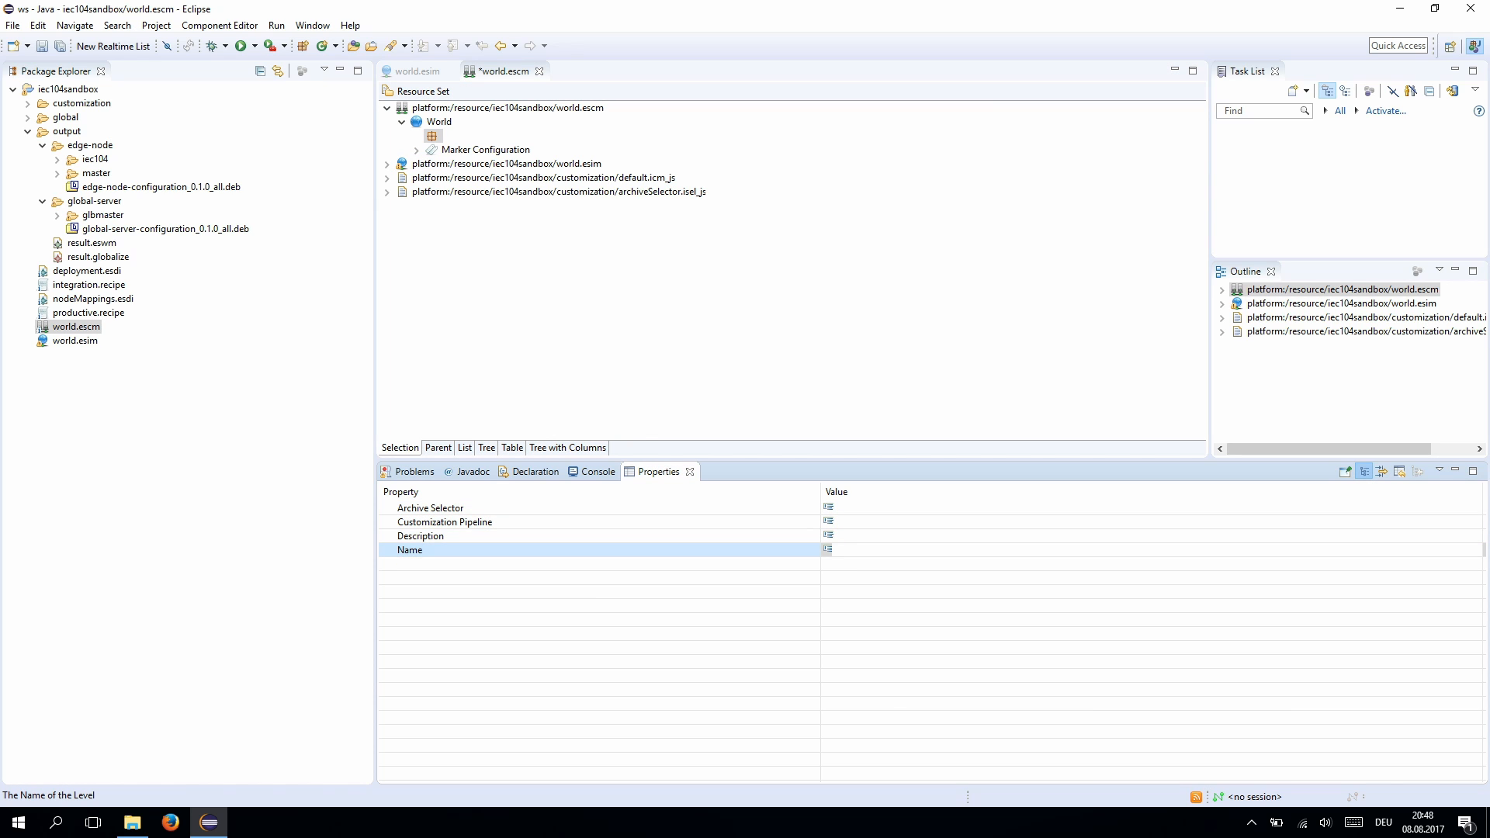
type("DE")
key("Return")
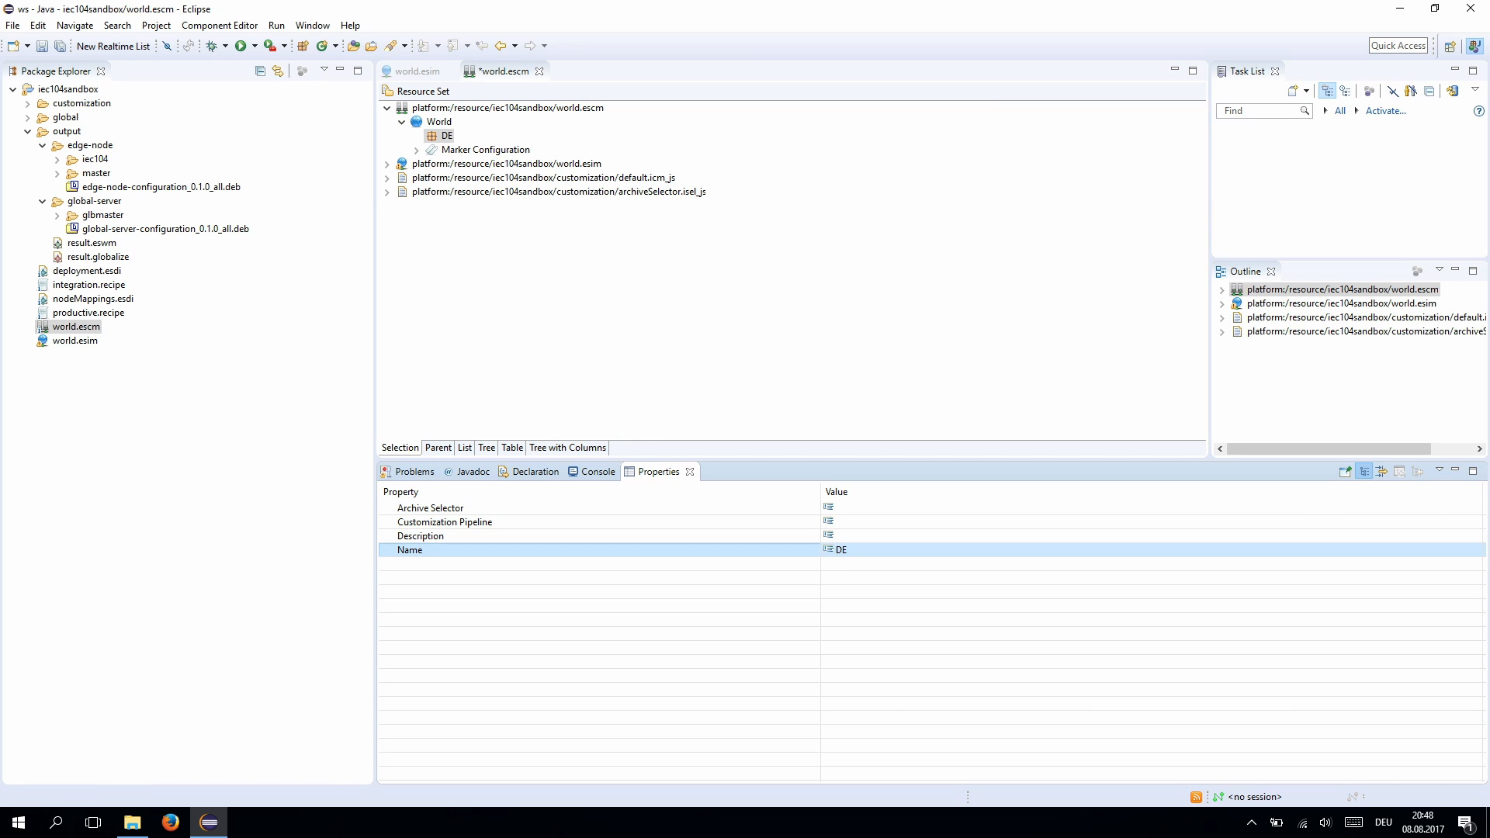
- Add a child Level named REGION under DE
left_click(447, 135)
right_click(447, 135)
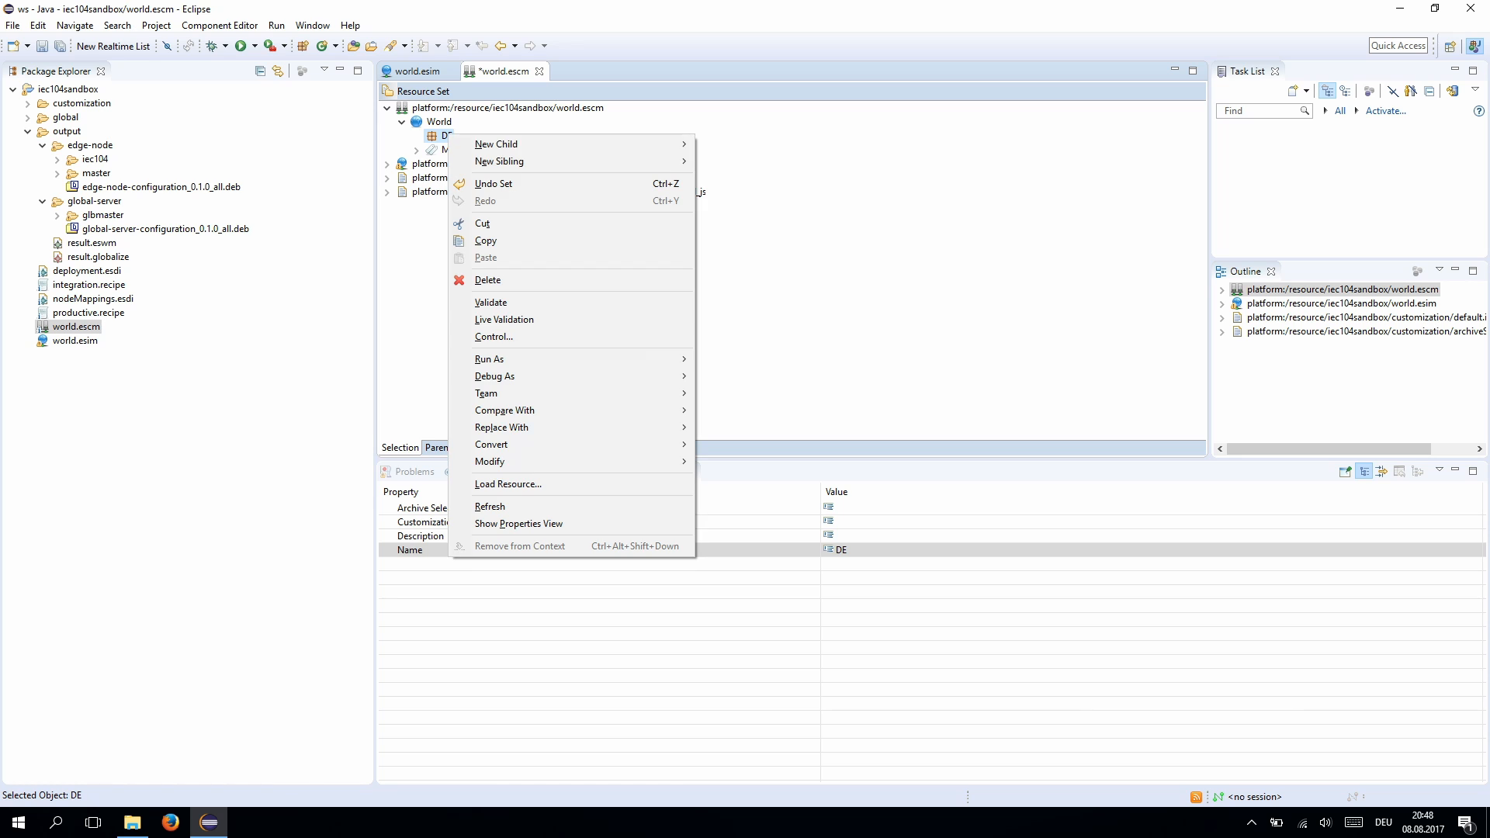
mouse_move(497, 144)
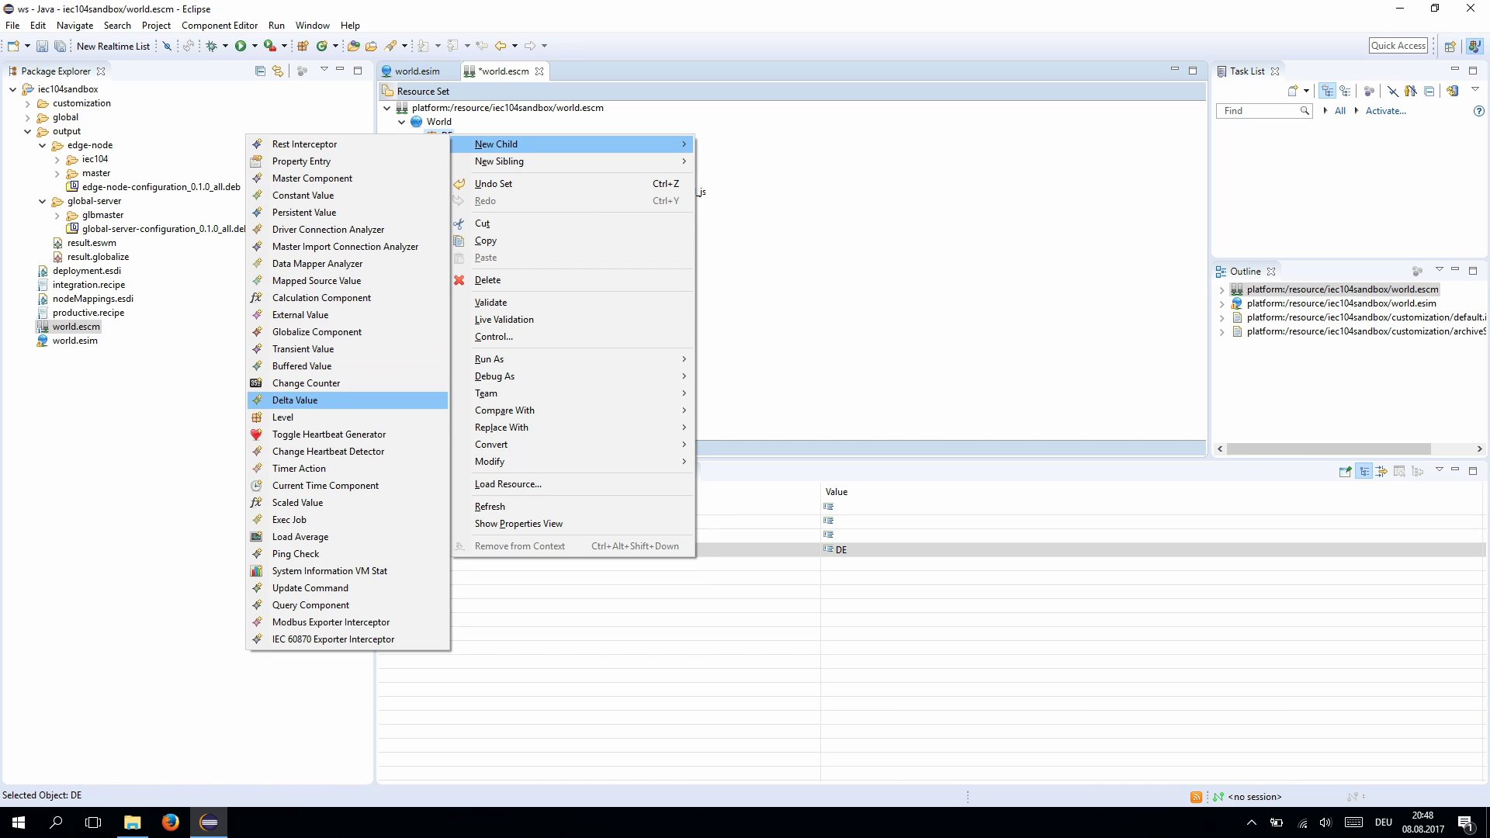
left_click(295, 417)
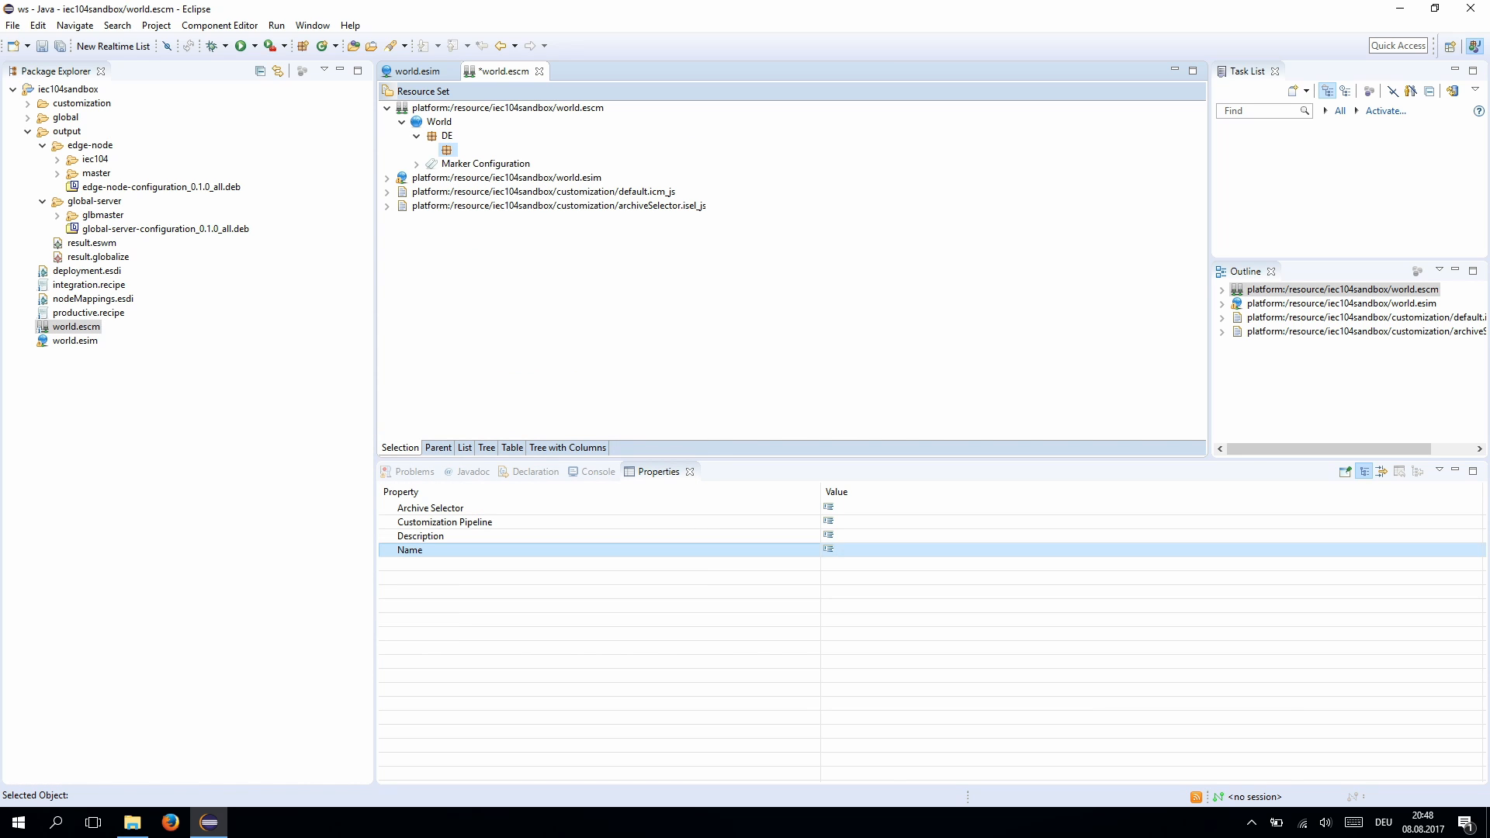
left_click(835, 549)
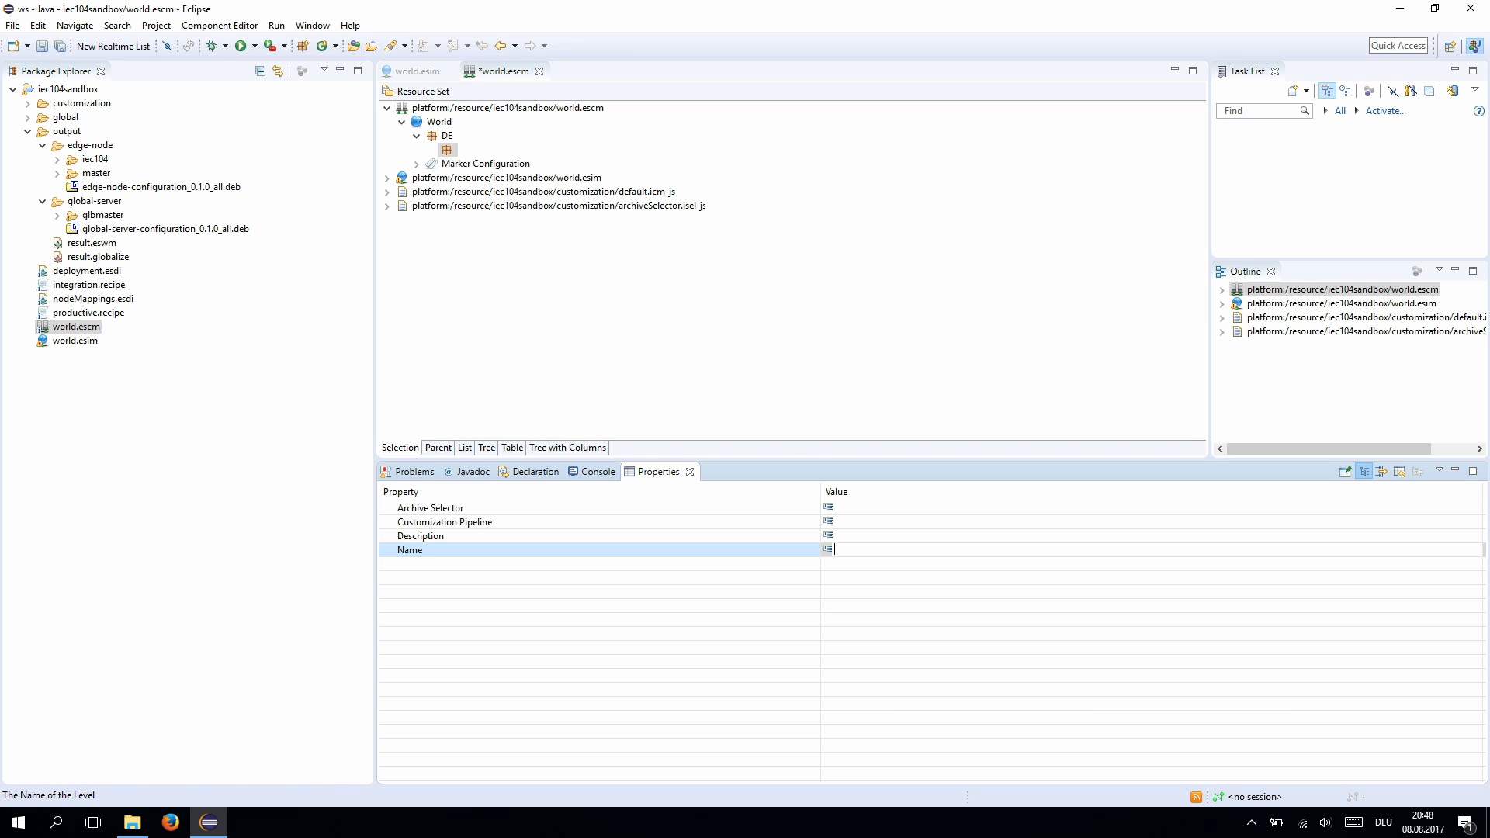
type("REGION")
key("Return")
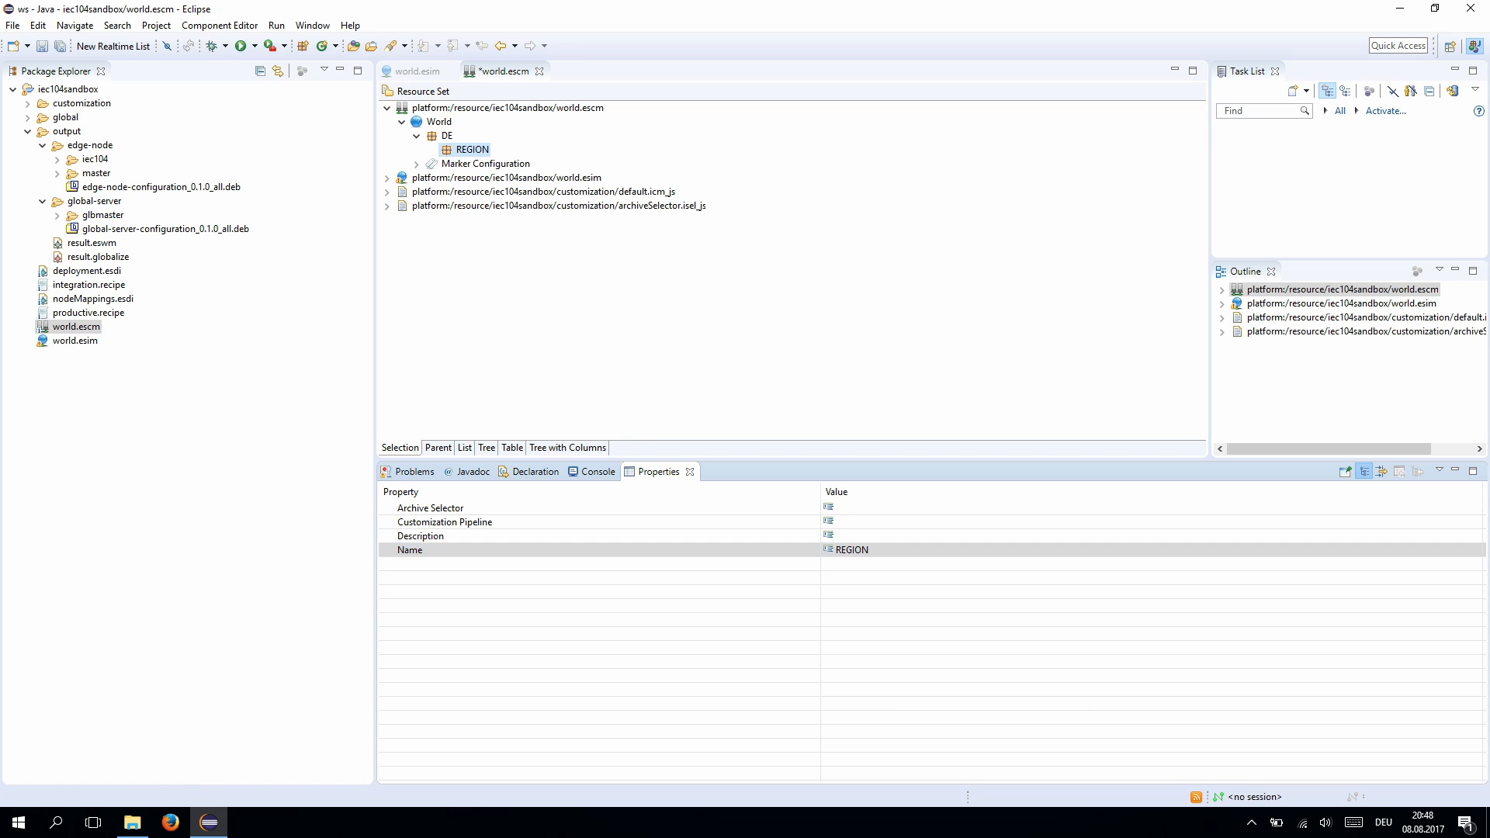
- Add a Level named PLANT1 under REGION and save world.escm
right_click(477, 149)
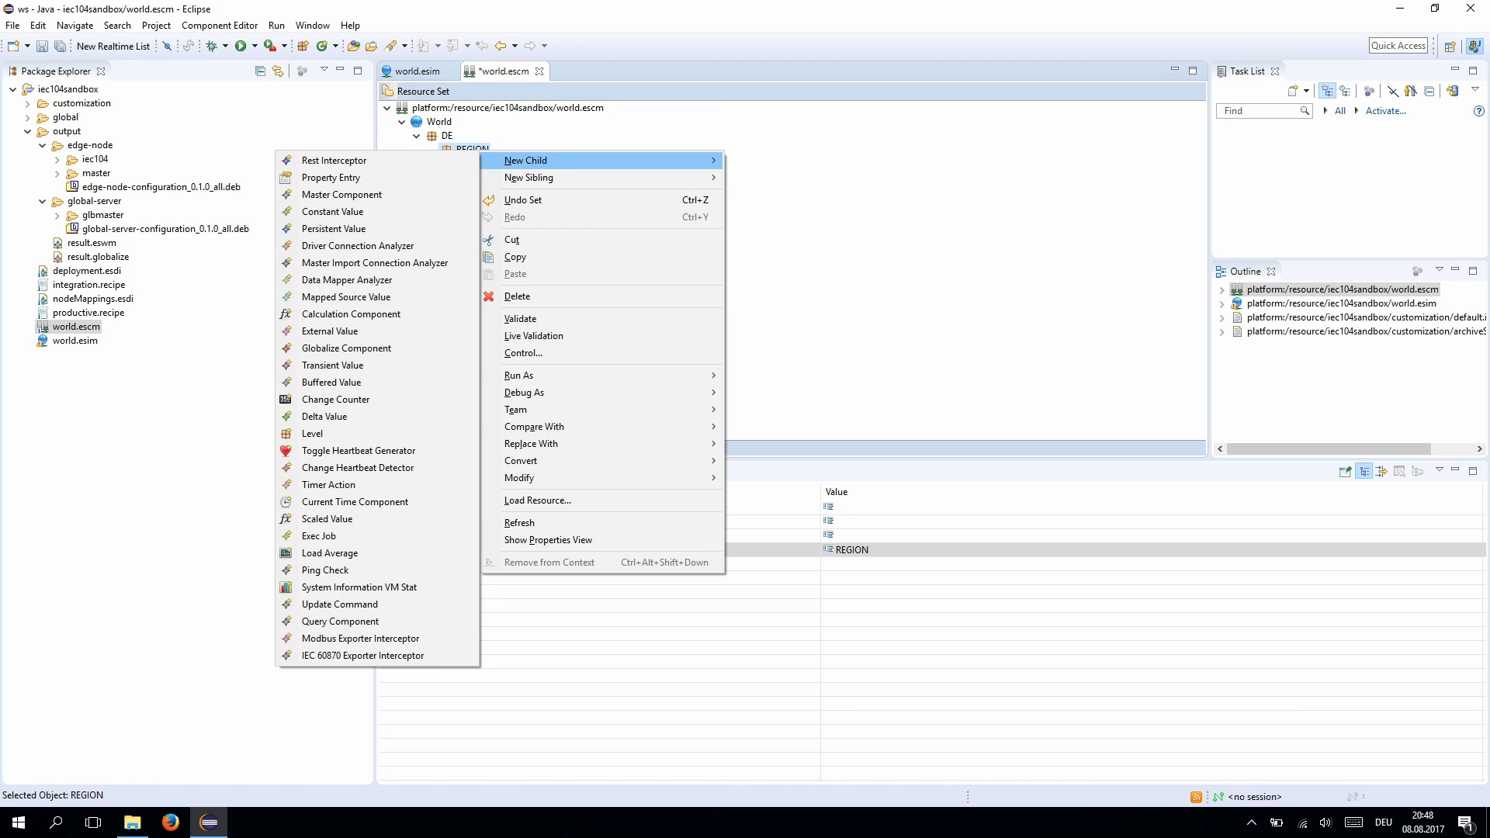
left_click(318, 433)
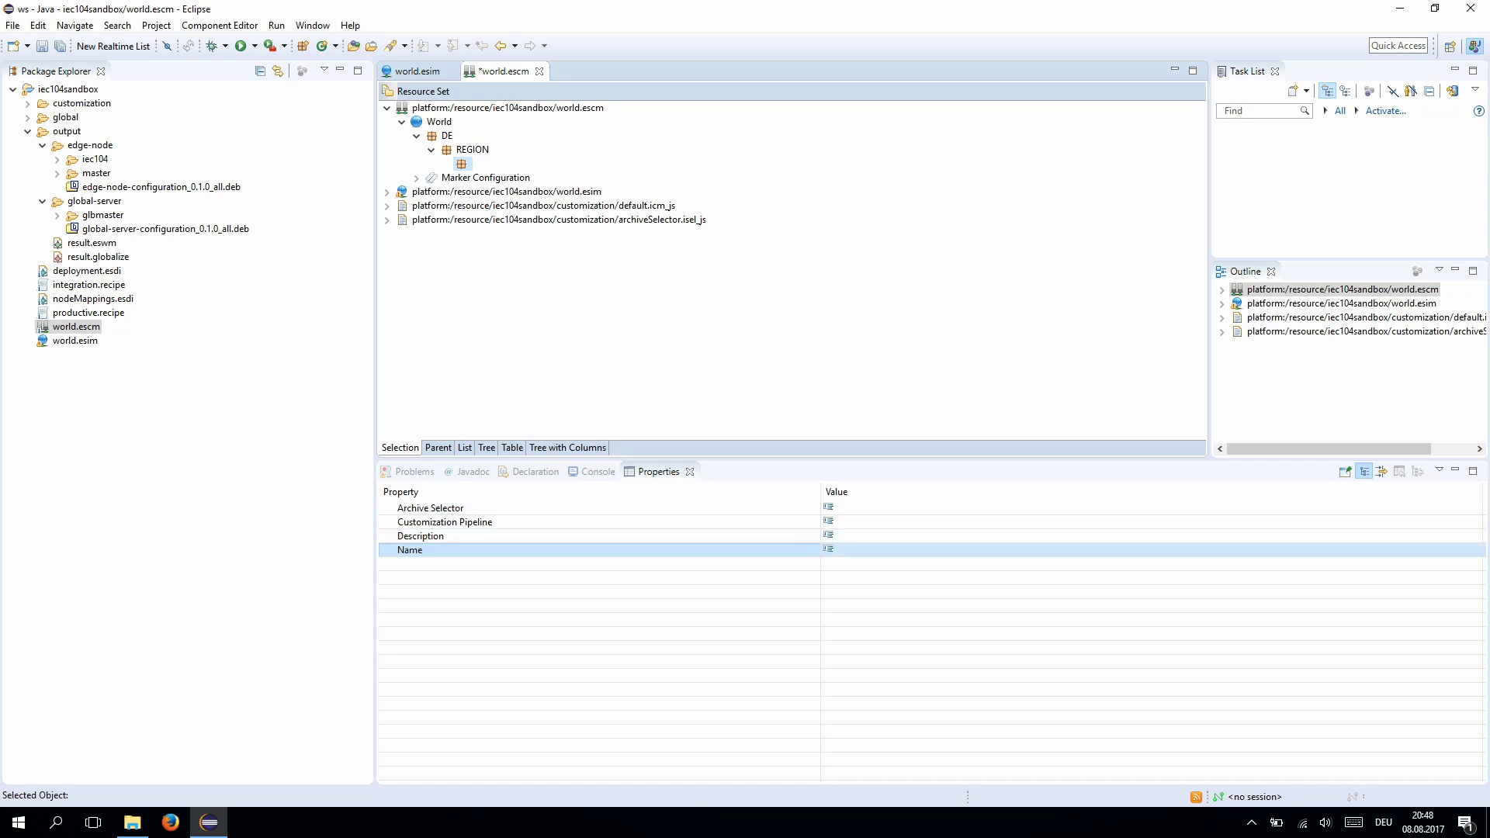
left_click(835, 550)
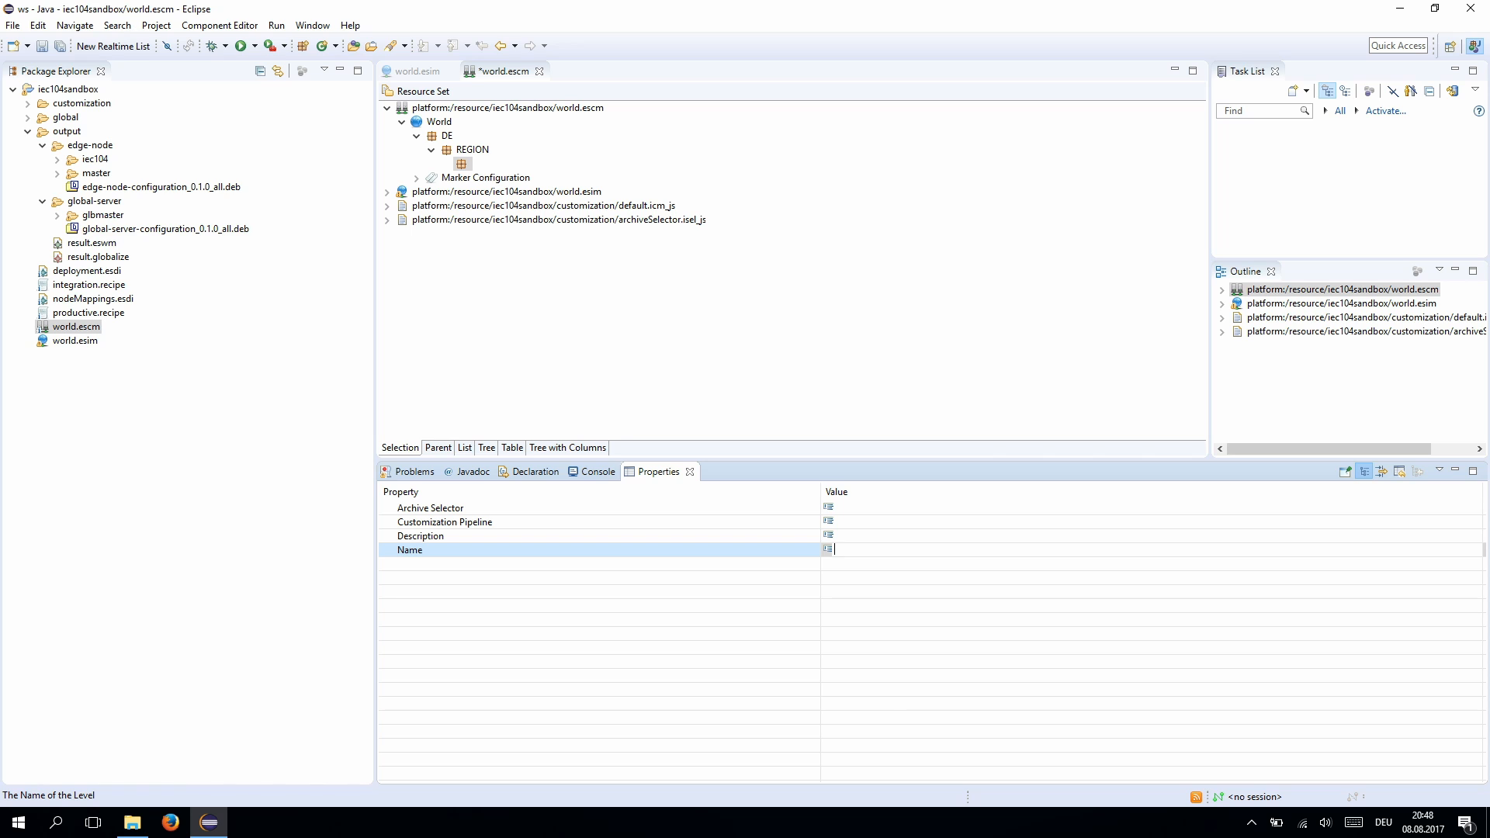
type("PLANT1")
key("Return")
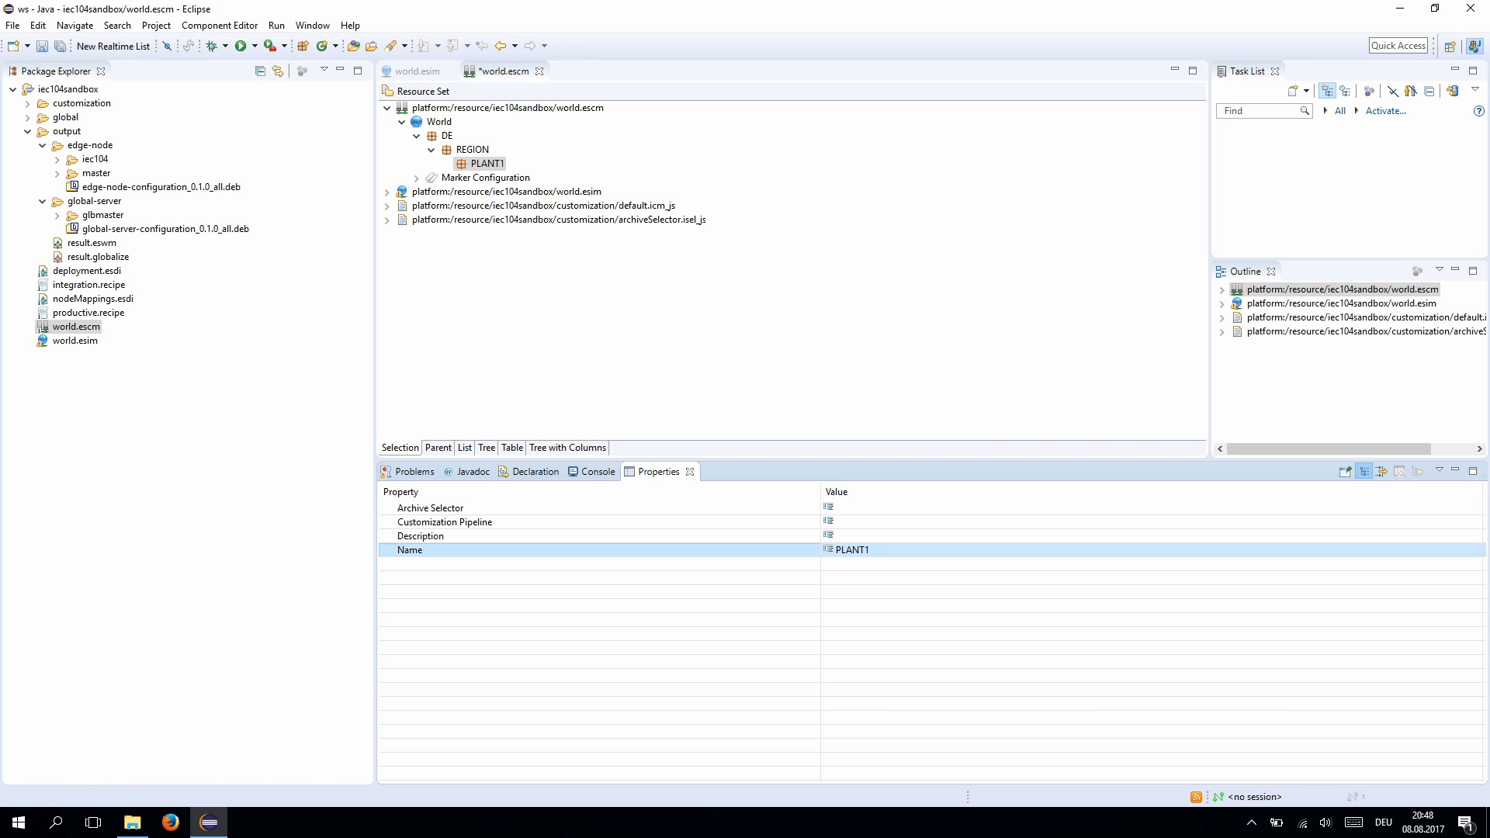
key("ctrl+s")
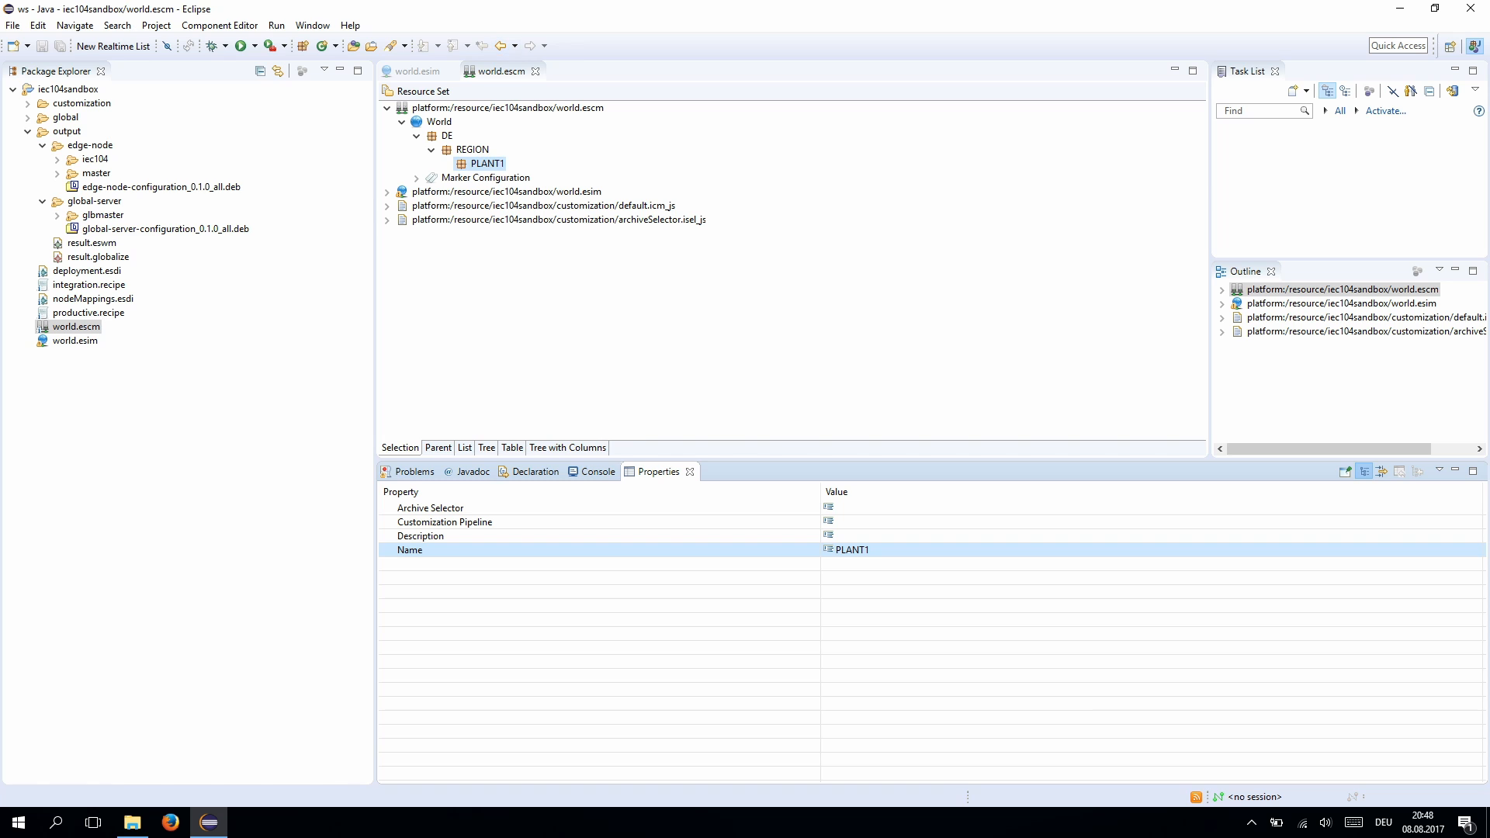
- Add an External Value under PLANT1 running on the master at 127.0.0.1
right_click(496, 165)
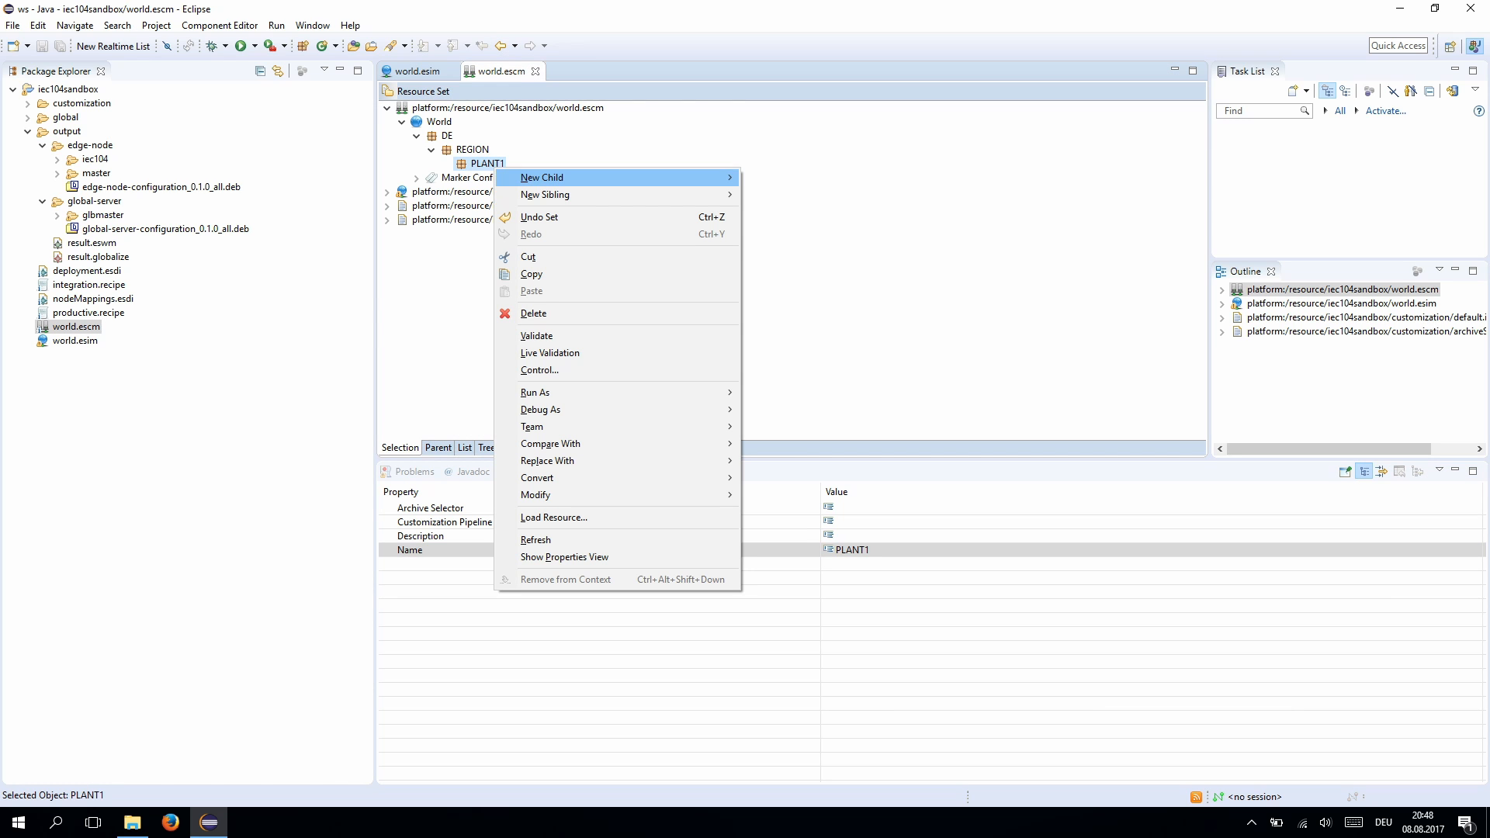
mouse_move(543, 177)
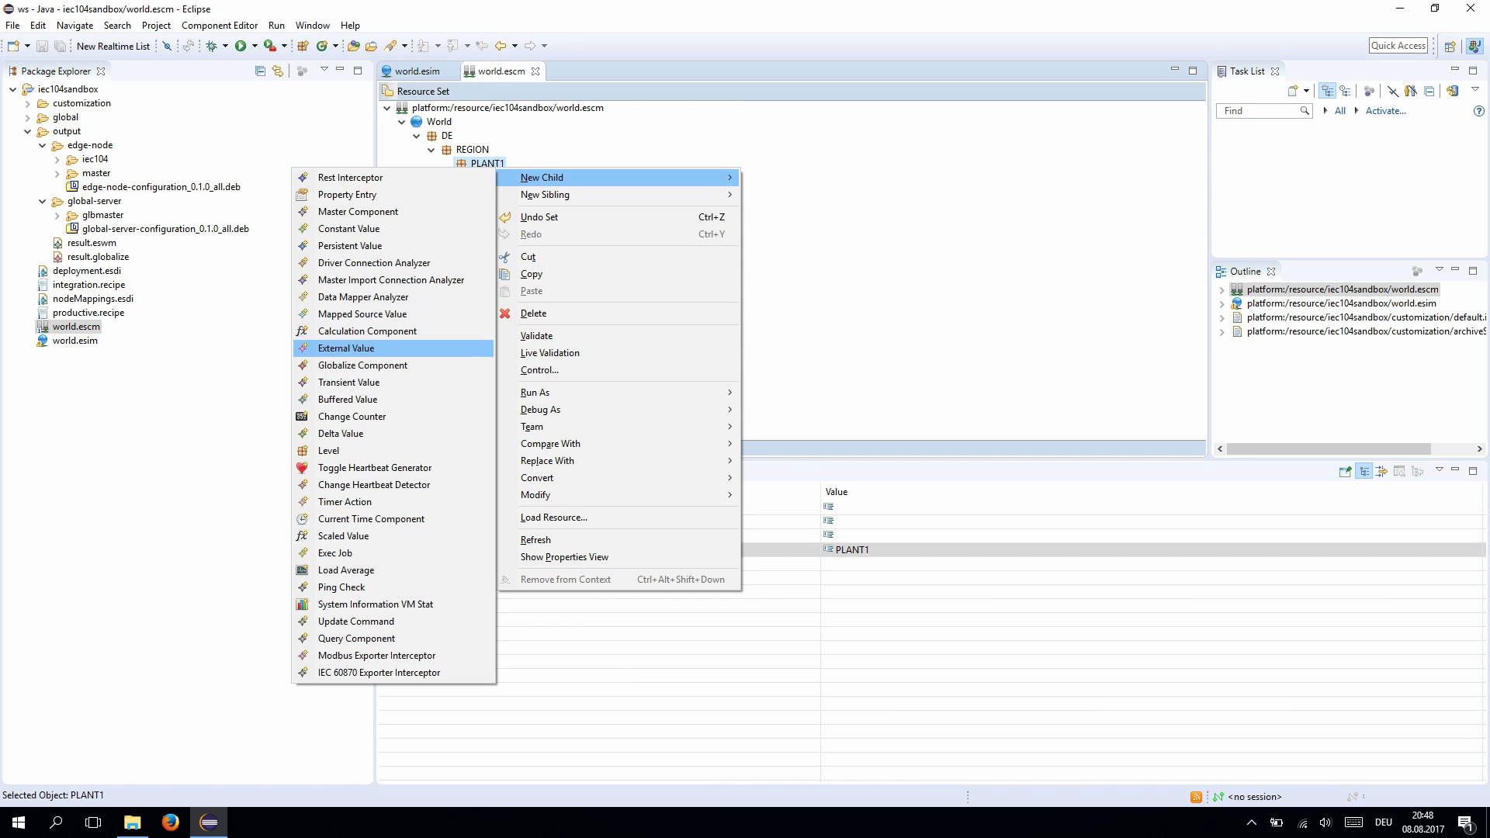
left_click(347, 348)
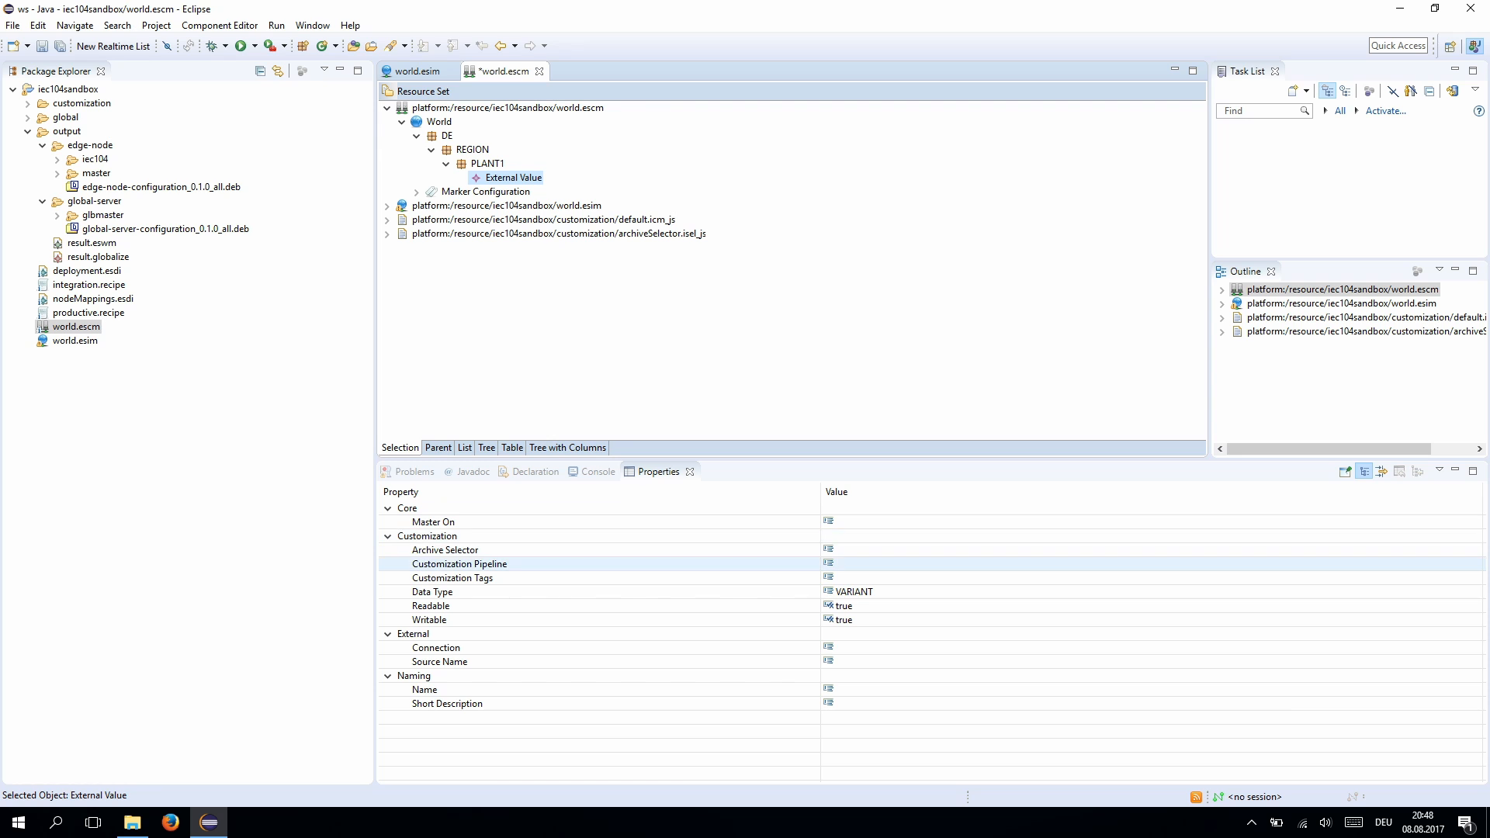
left_click(1149, 522)
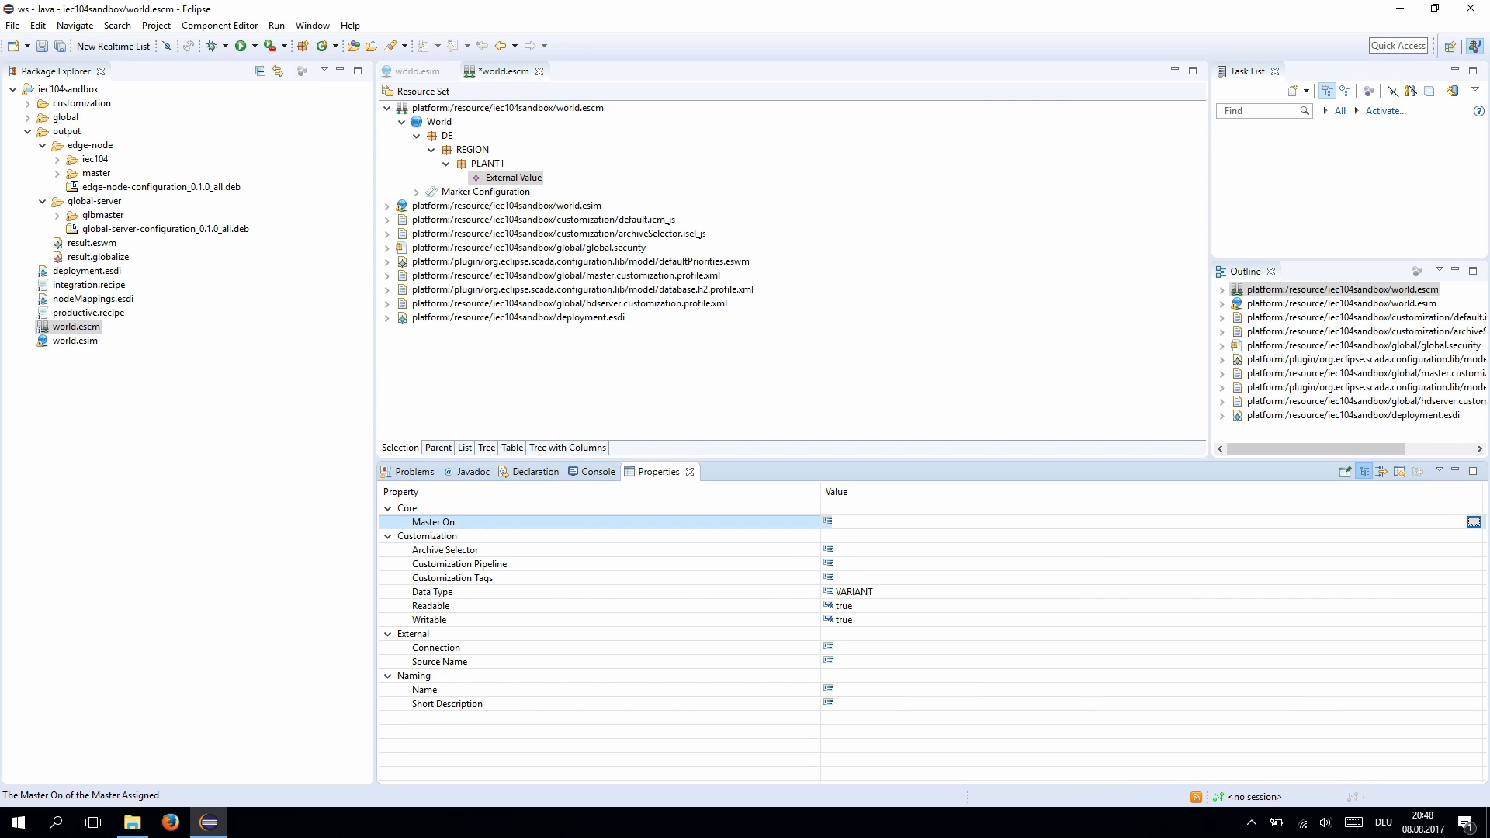
left_click(1474, 522)
left_click(489, 210)
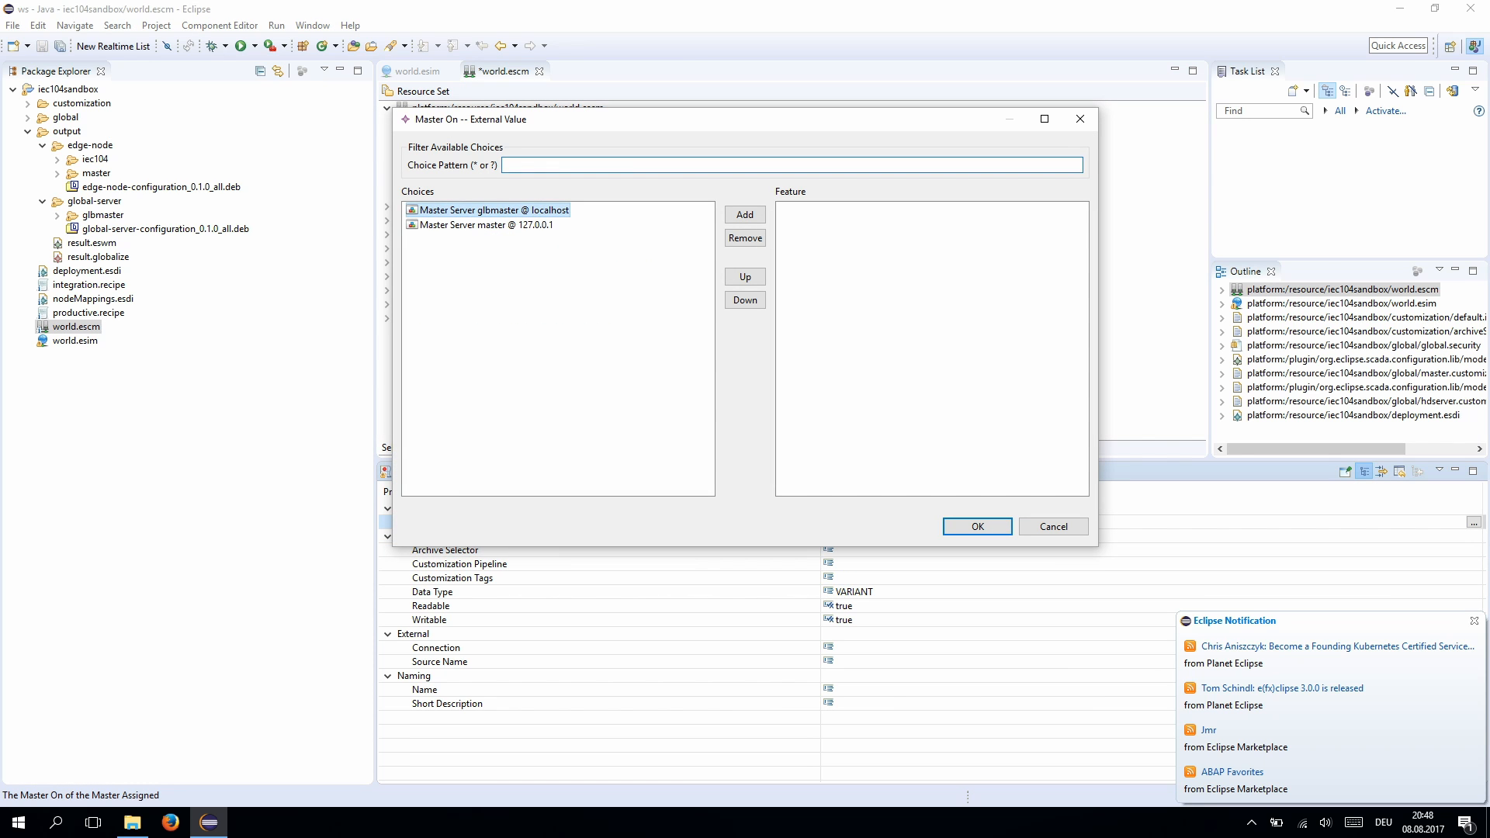
left_click(481, 224)
double_click(481, 224)
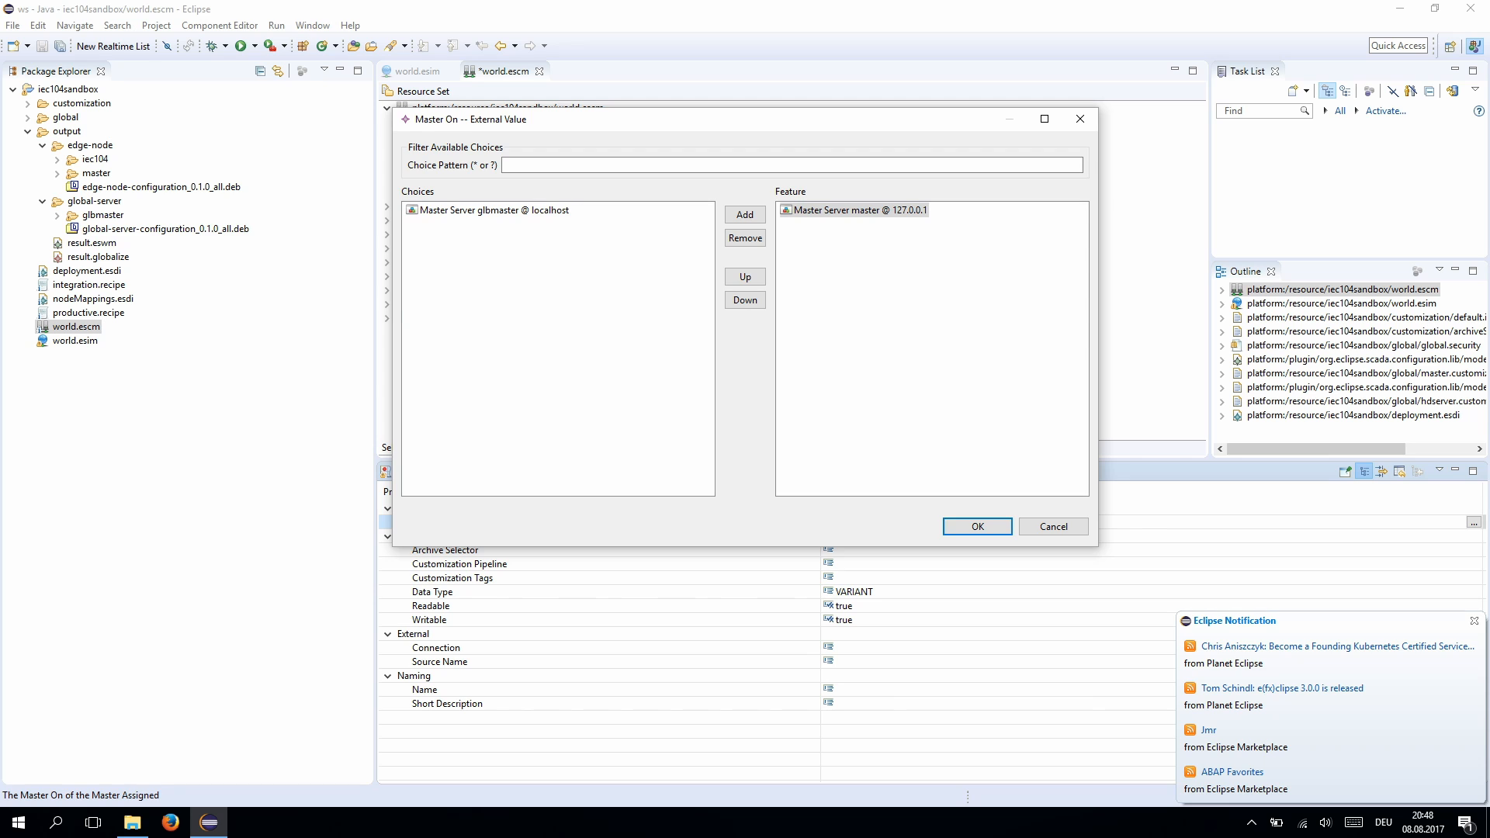
left_click(977, 526)
- Give the External Value the customization tag input
left_click(452, 578)
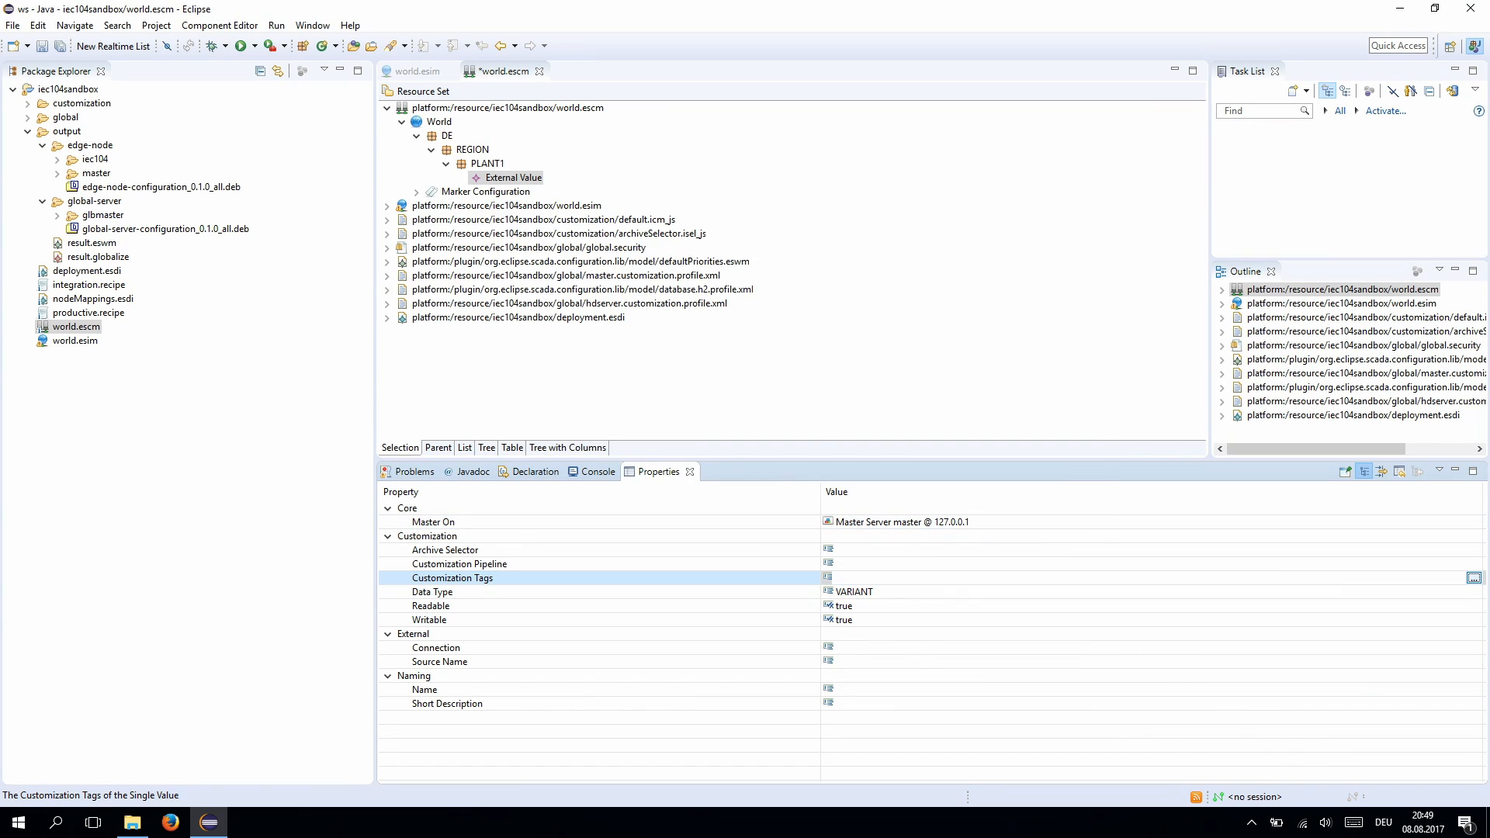
left_click(1474, 578)
type("input")
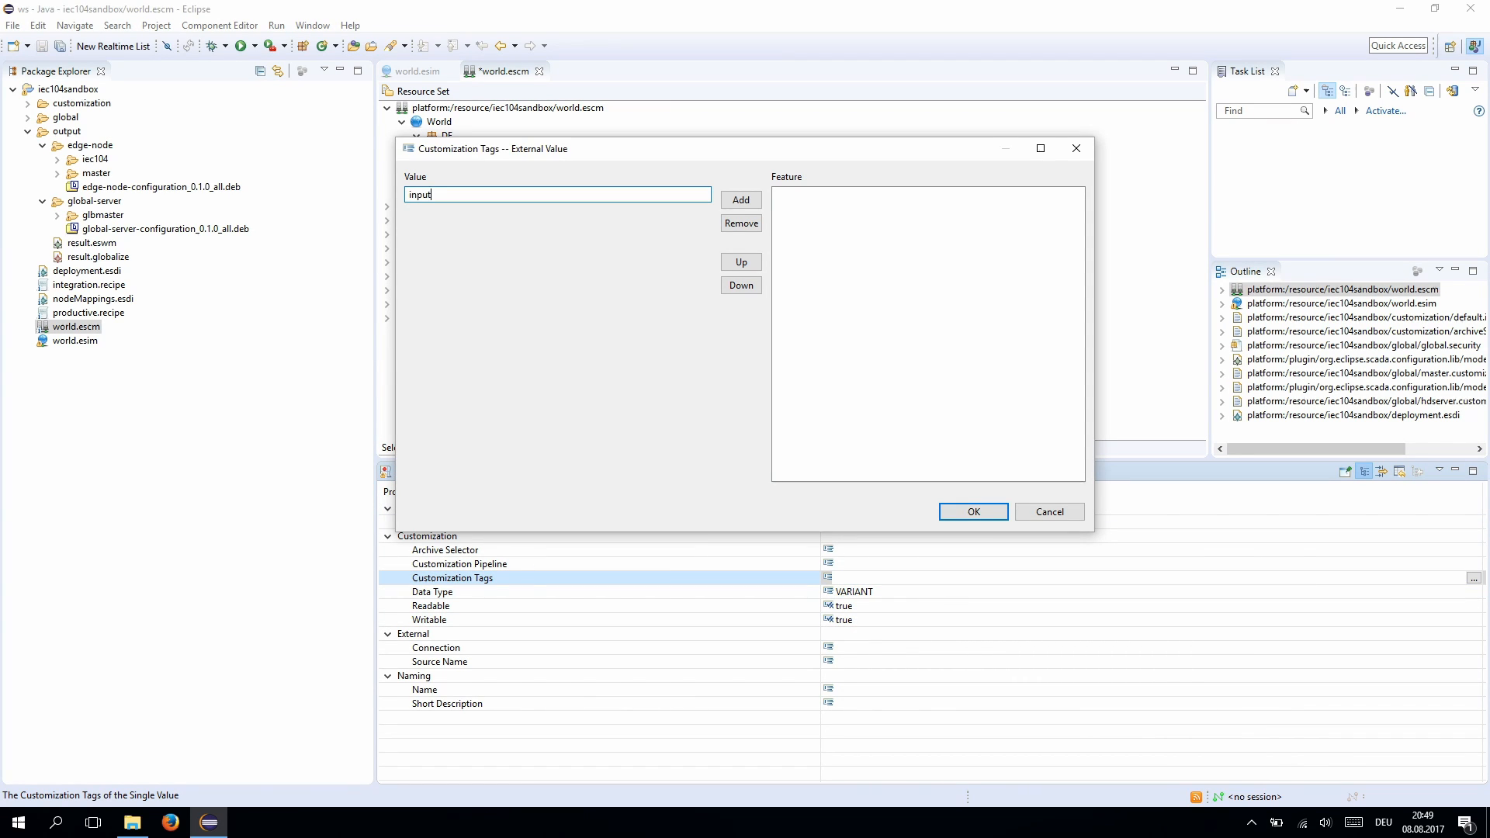
key("Return")
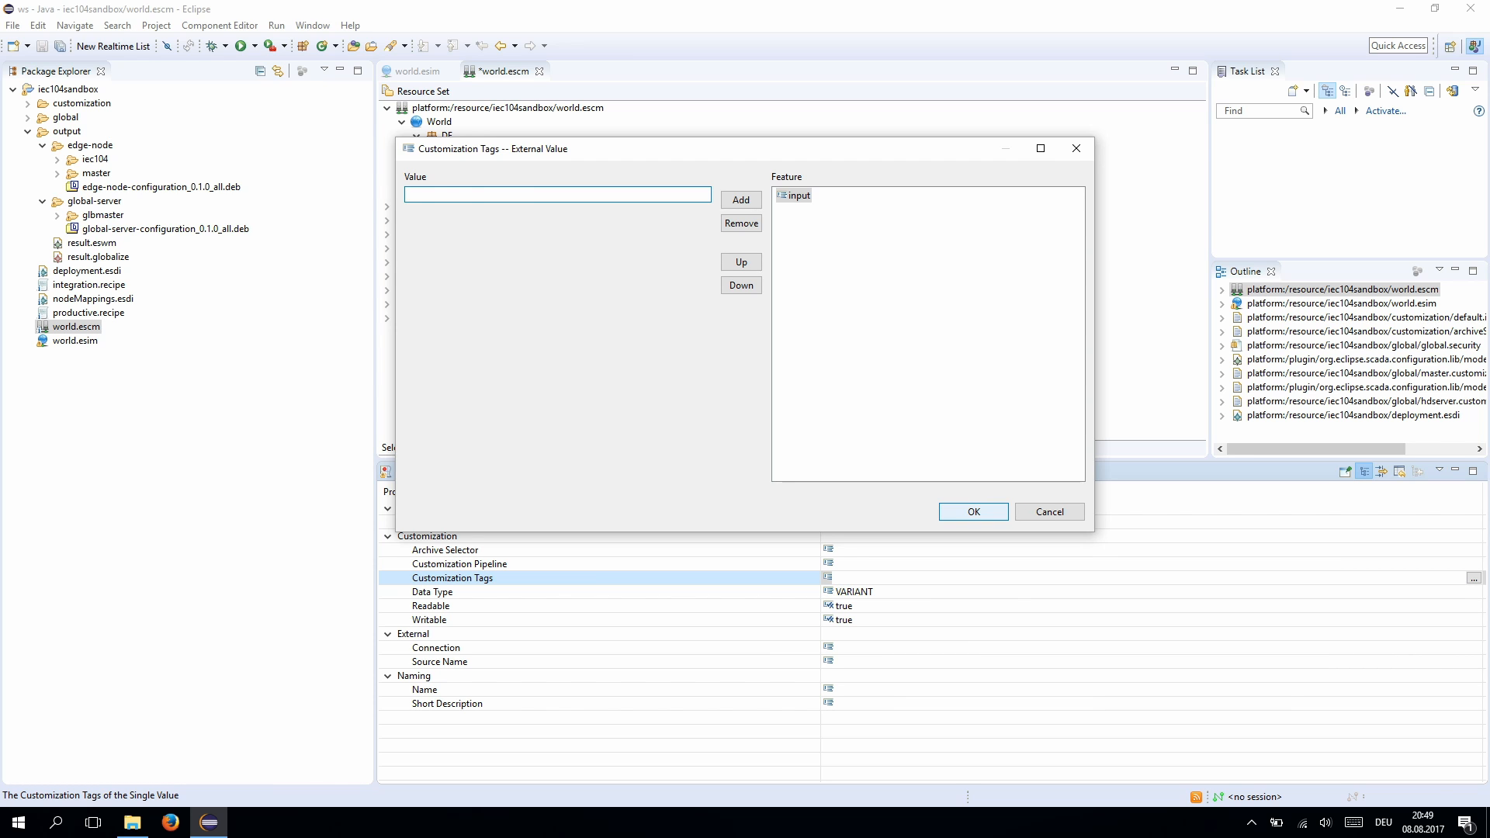
left_click(973, 512)
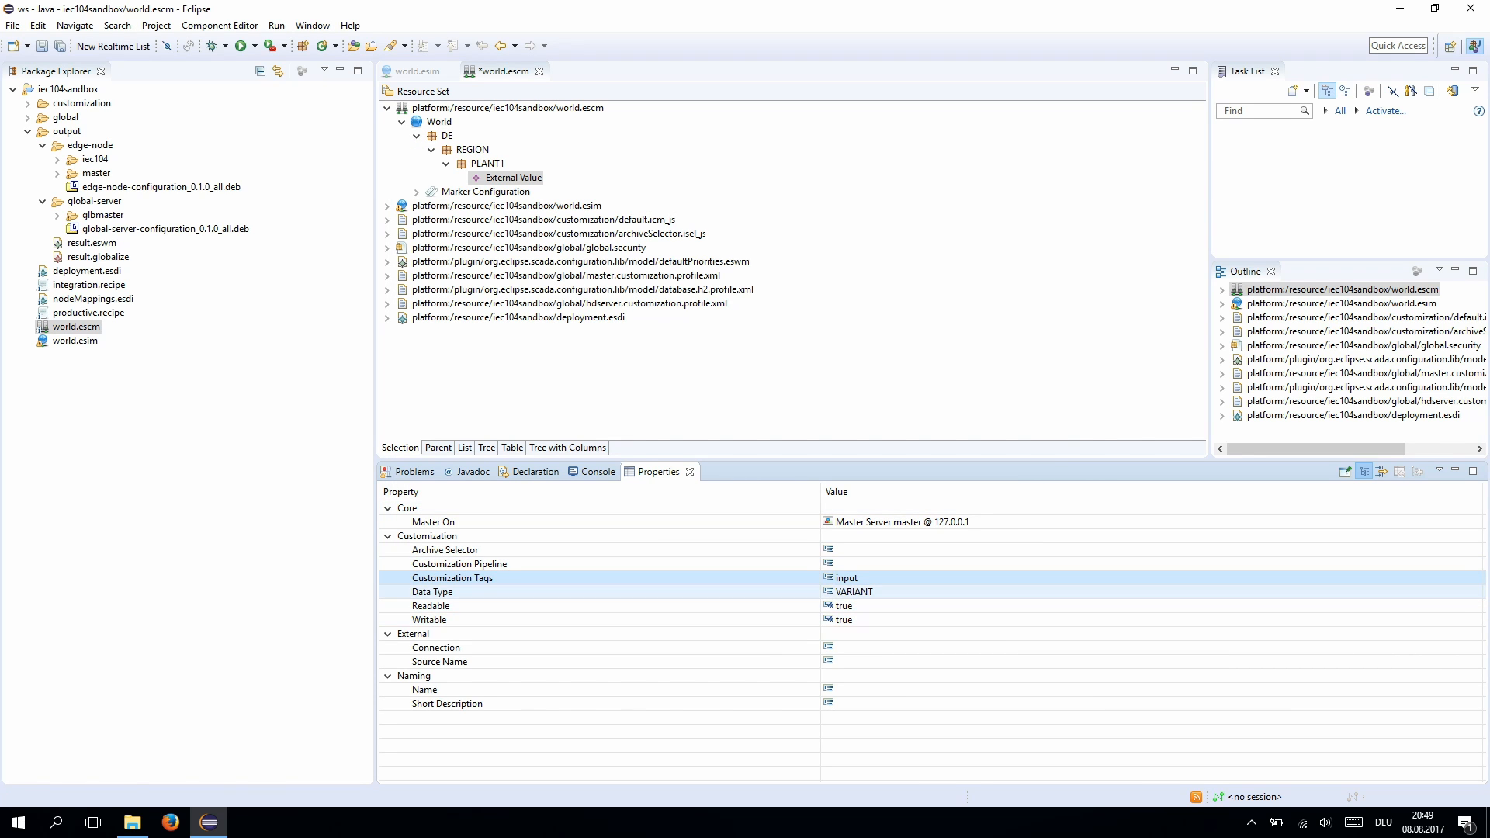
- Set the data type to FLOAT and the connection to the iec104 IEC 60870-5-104 driver
left_click(854, 592)
key("alt+Down")
key("Down")
key("Down")
key("Down")
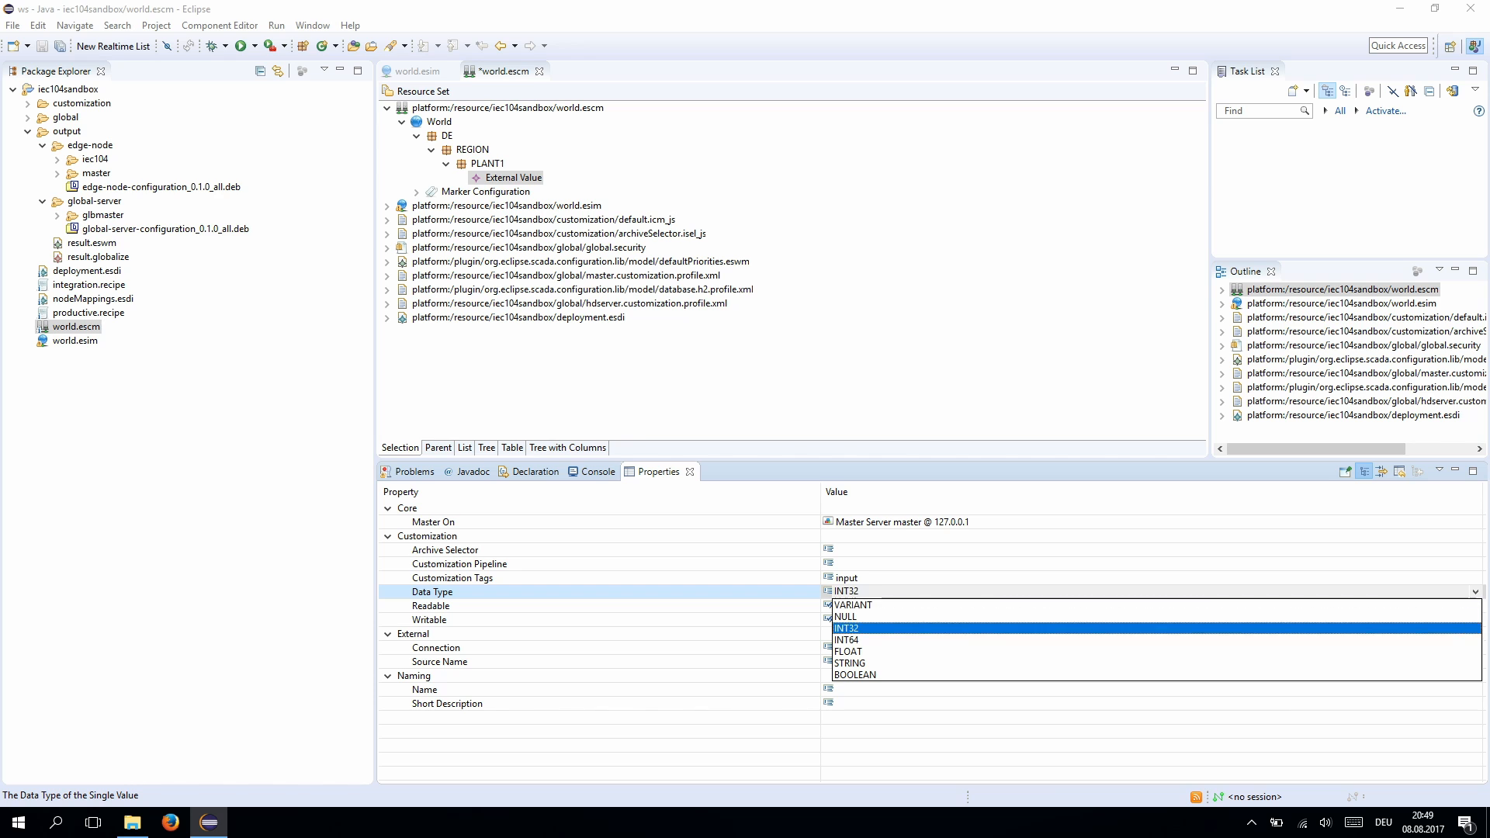
key("Down")
key("Return")
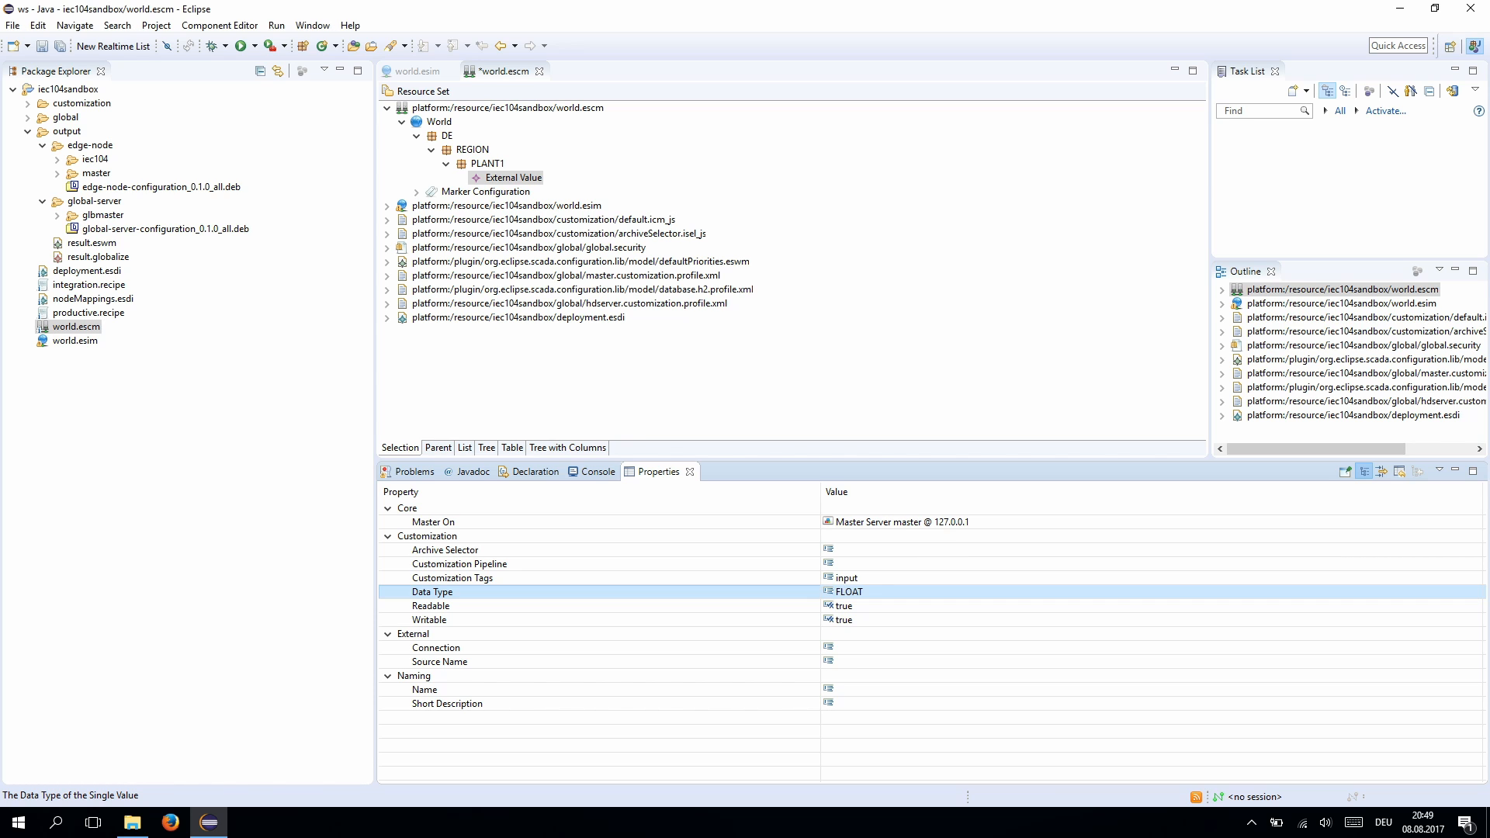
left_click(854, 647)
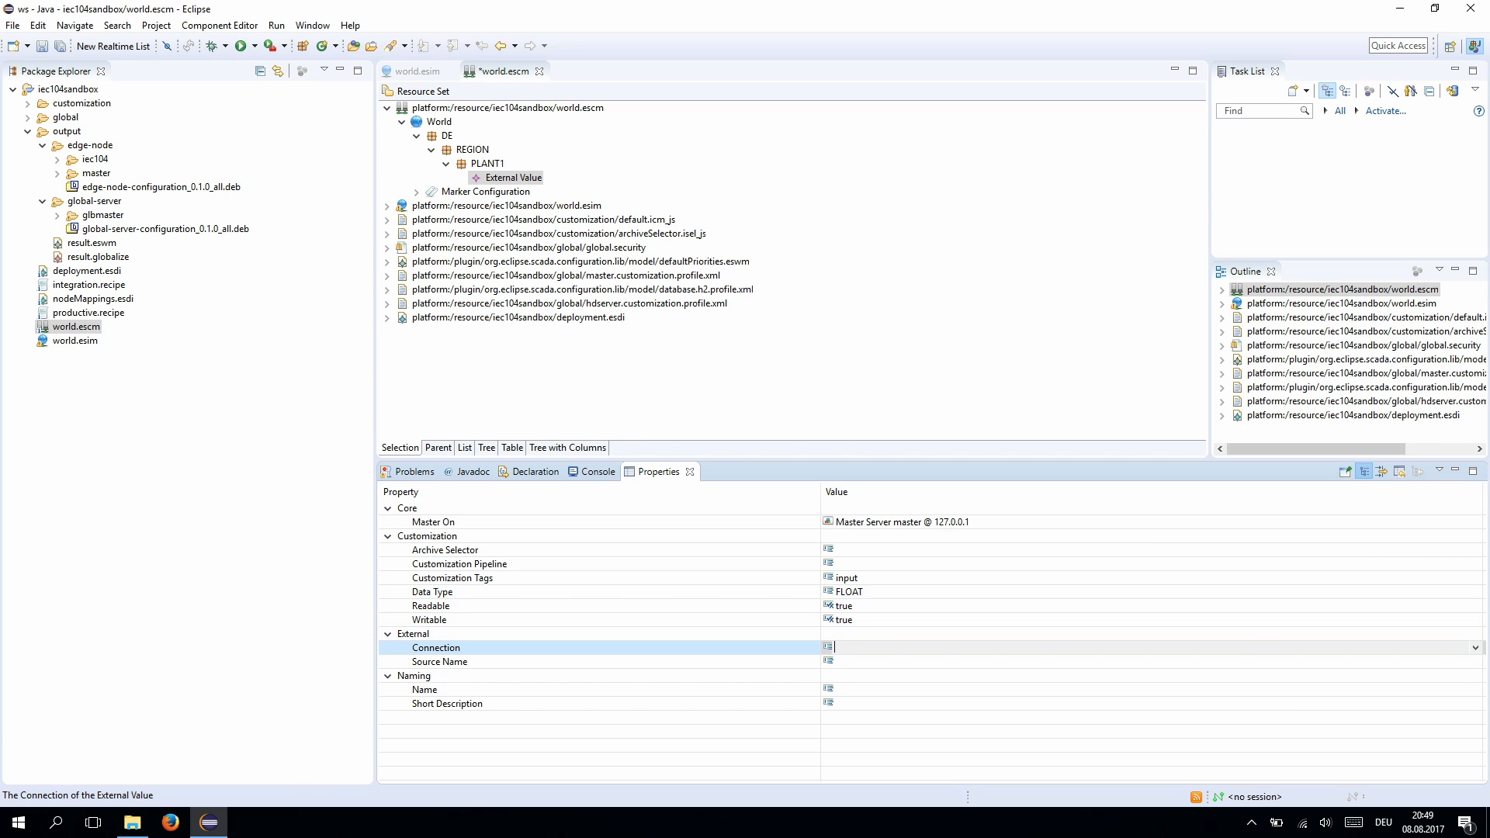
key("alt+Down")
key("Down")
key("Return")
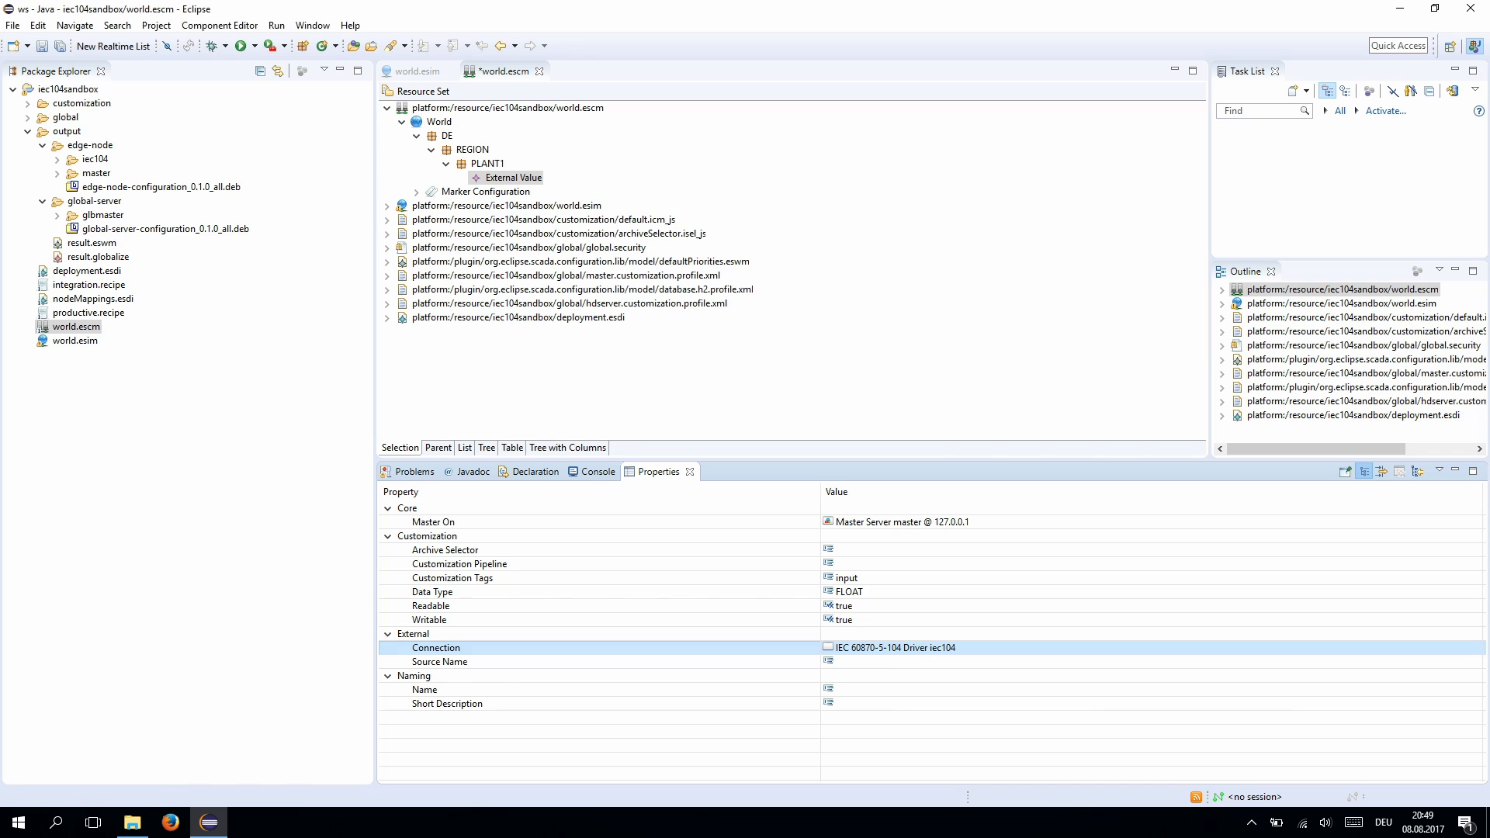
- Set source name iec104.data.0.0.0.0.1 and name myTag, then save world.escm
left_click(854, 662)
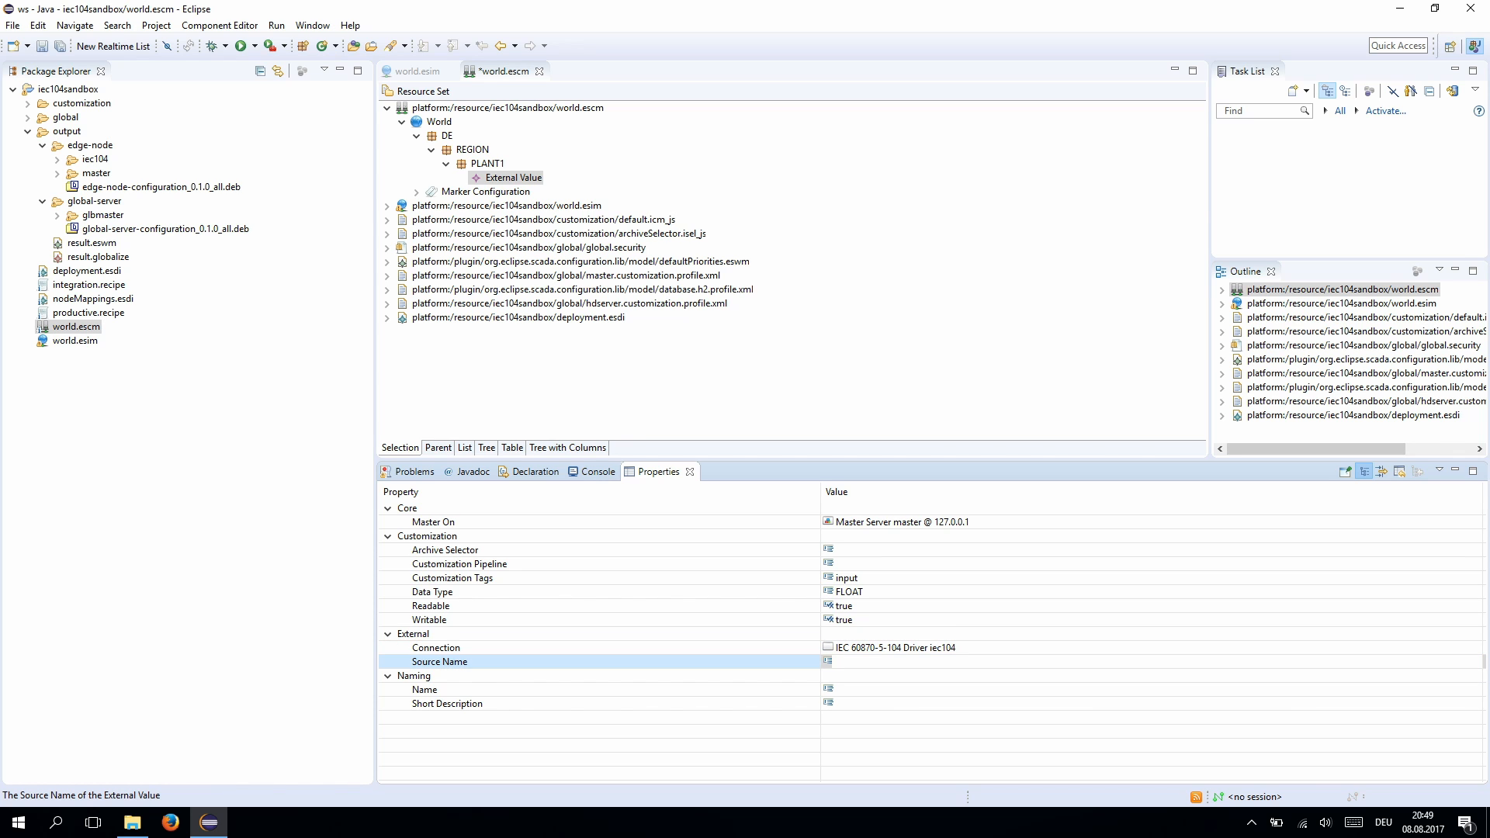
type("iec104.data.0.0.0.1")
key("Left")
type("0.")
key("Return")
key("Down")
key("Down")
key("Return")
type("my")
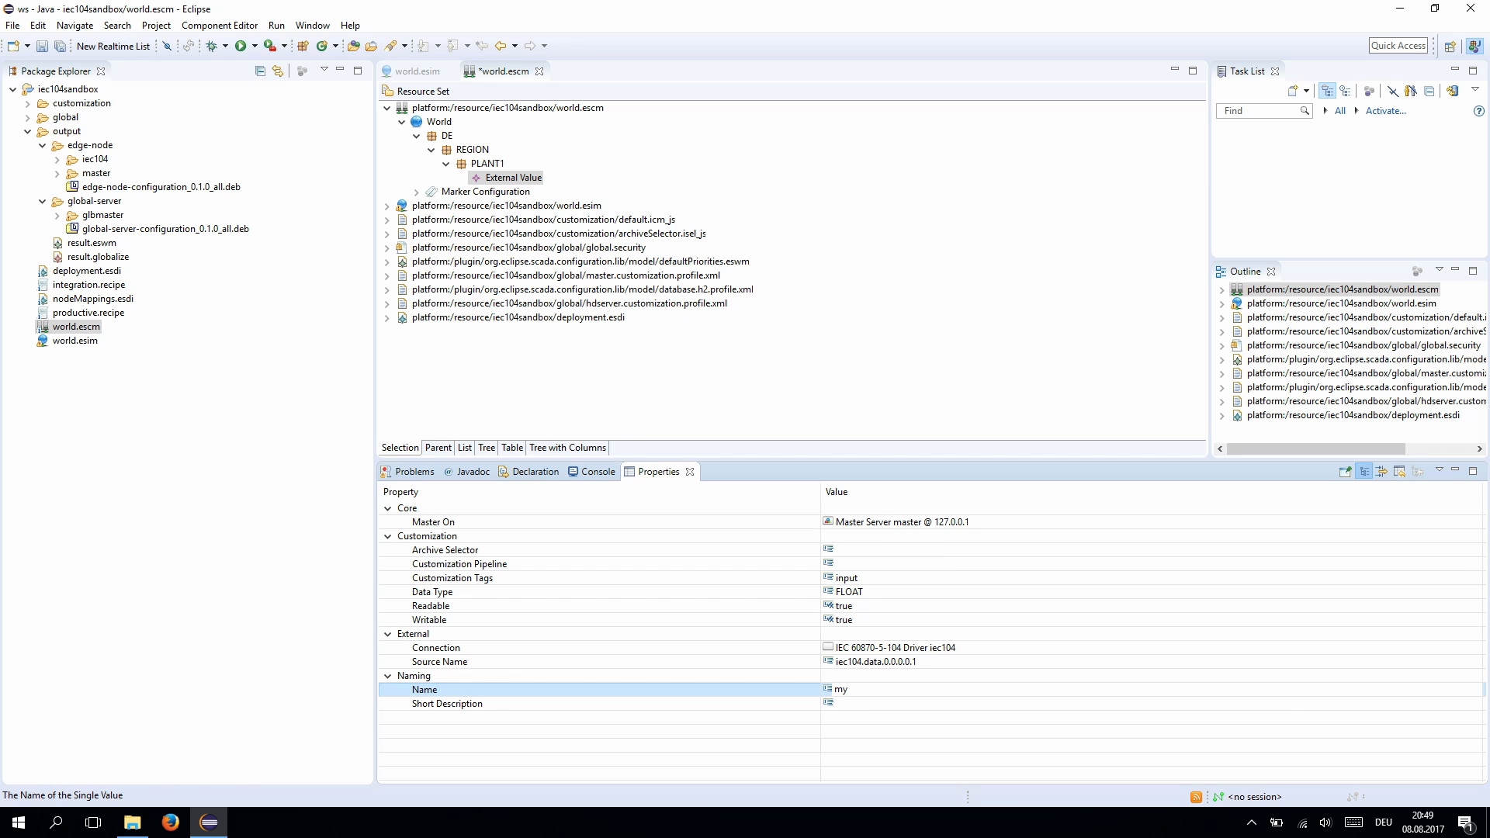
type("Tag")
key("Return")
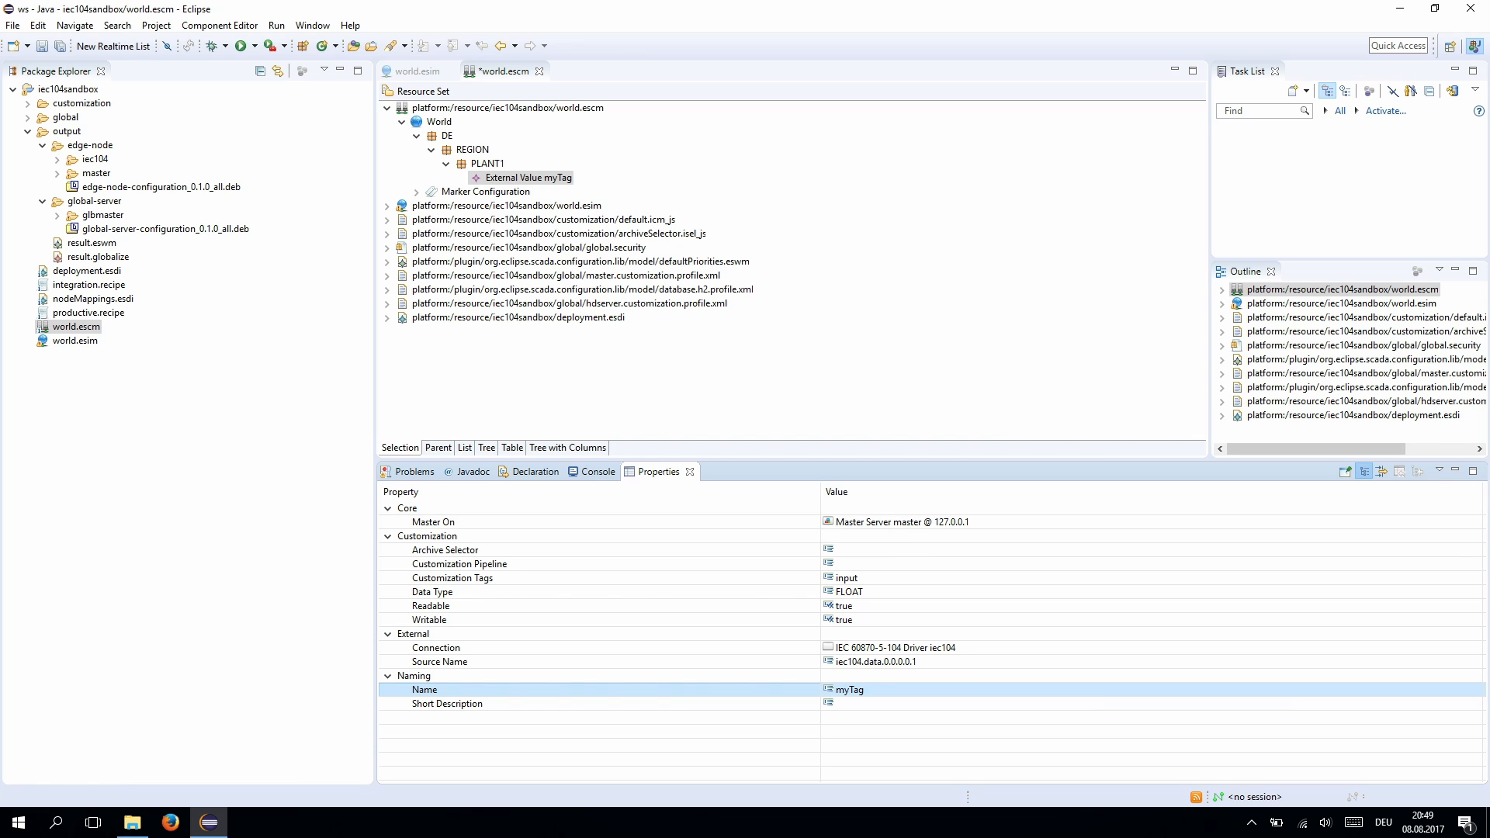
key("ctrl+s")
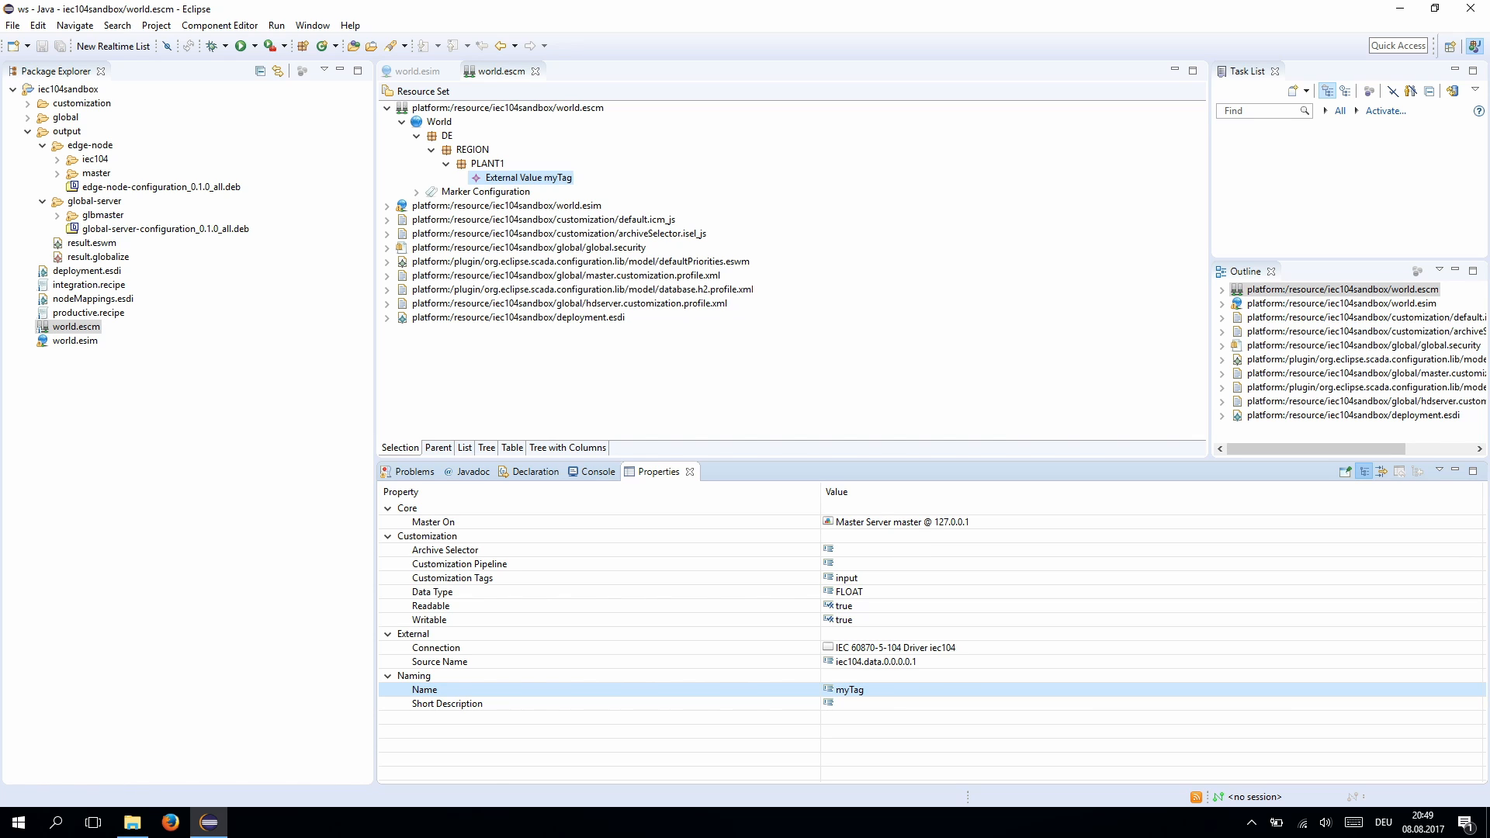
right_click(558, 178)
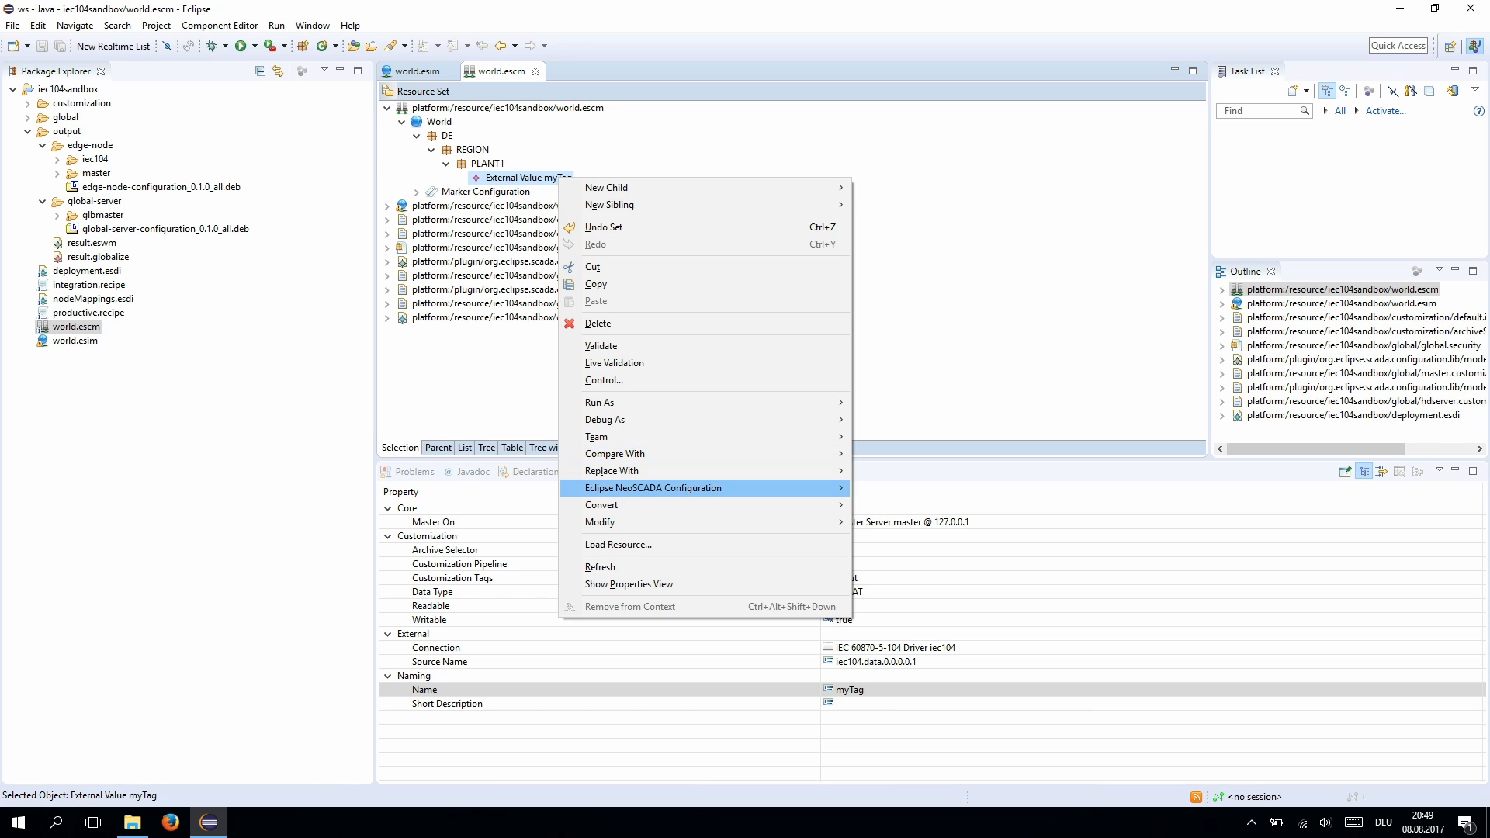
mouse_move(652, 489)
left_click(466, 489)
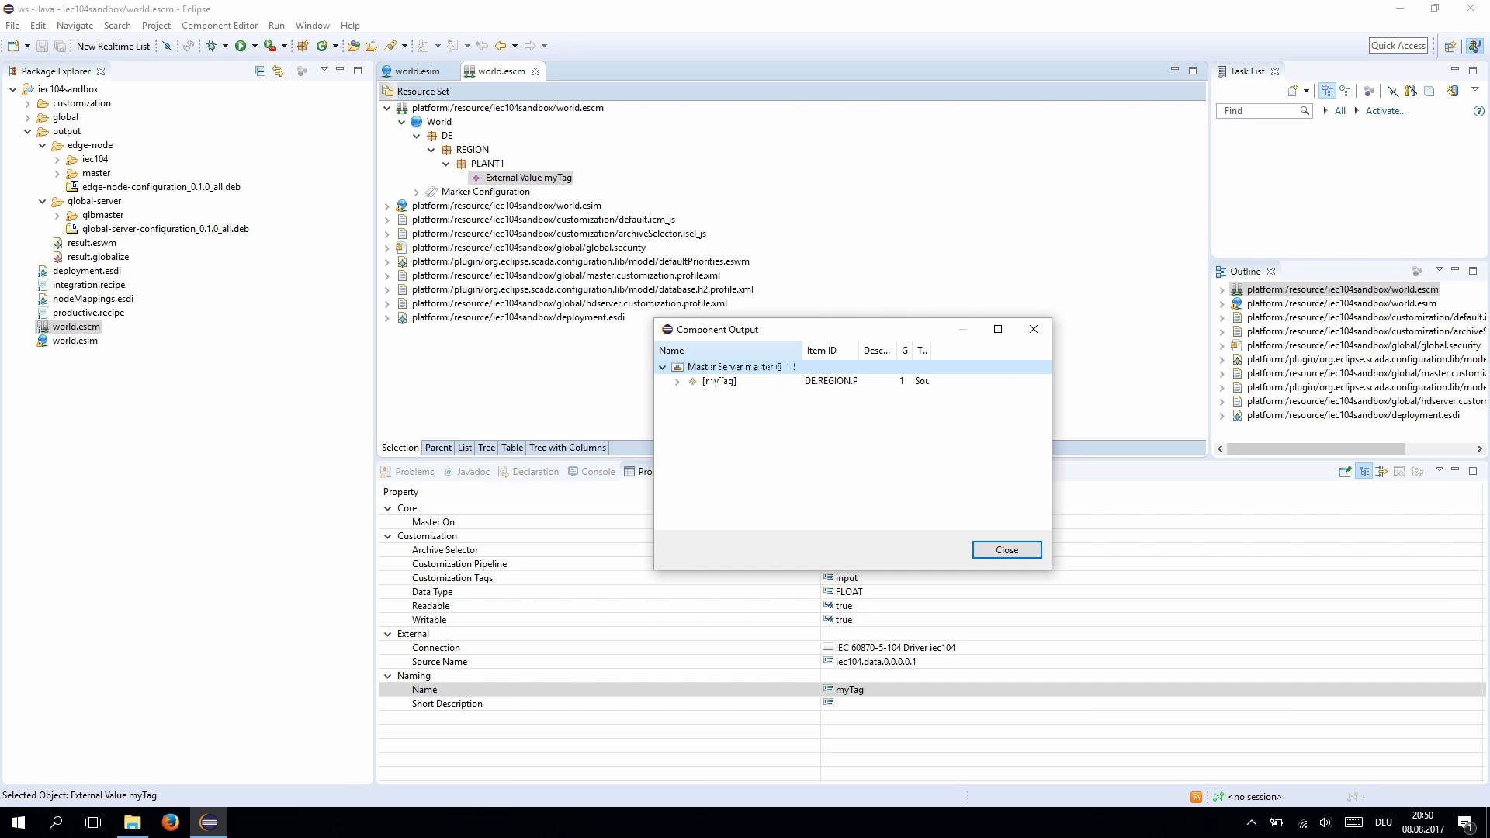
left_click(719, 382)
left_click(677, 382)
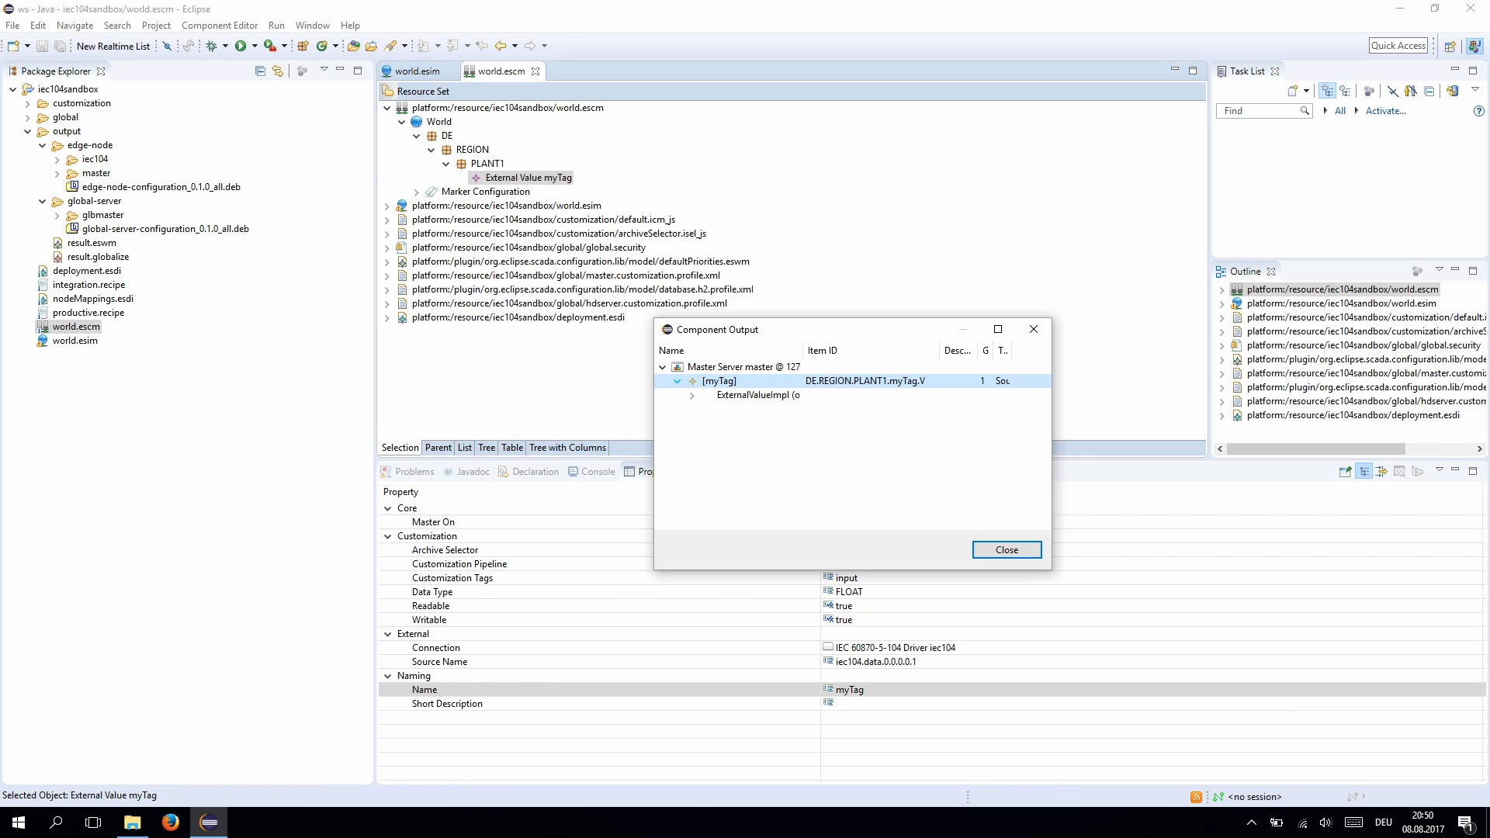
left_click(692, 395)
left_click(708, 410)
left_click(722, 423)
left_click(736, 437)
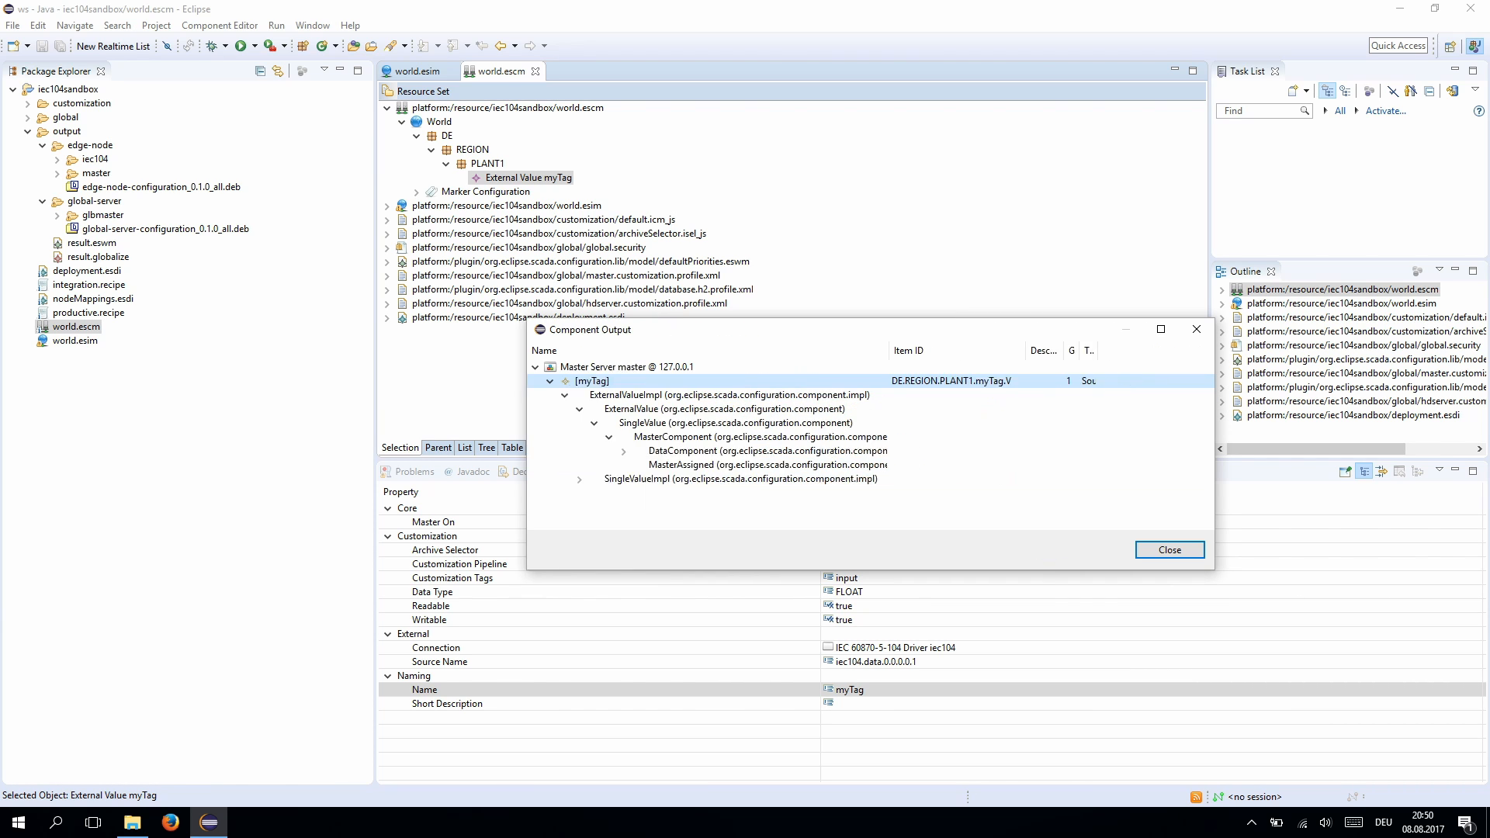
left_click_drag(1186, 351, 1133, 351)
mouse_move(1033, 351)
left_mouse_down()
mouse_move(1104, 351)
mouse_move(1052, 351)
left_mouse_up()
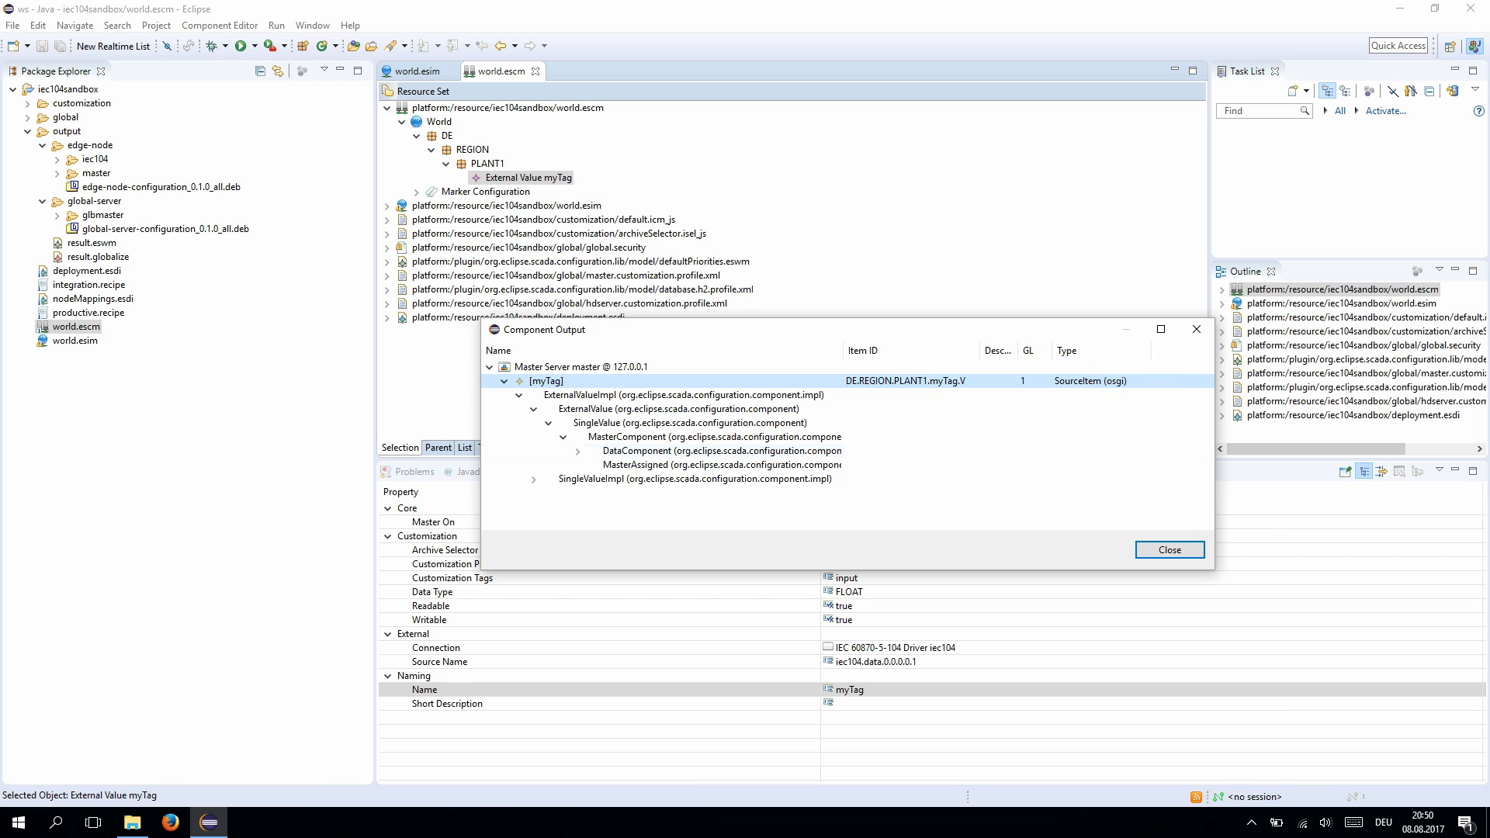
left_click(1169, 549)
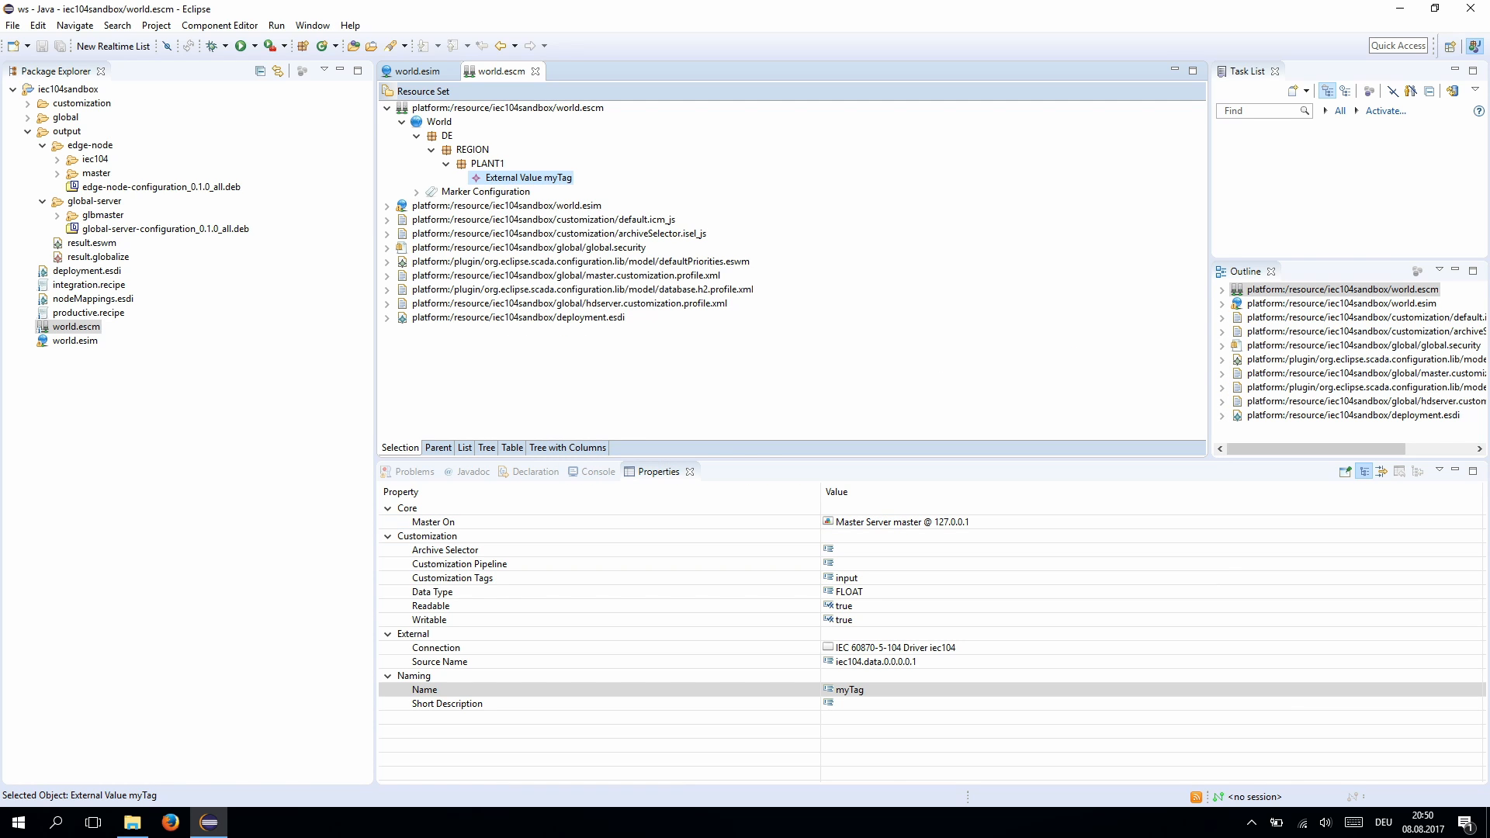
- Rerun productive.recipe's default production with the new myTag configuration
left_click(105, 313)
right_click(106, 312)
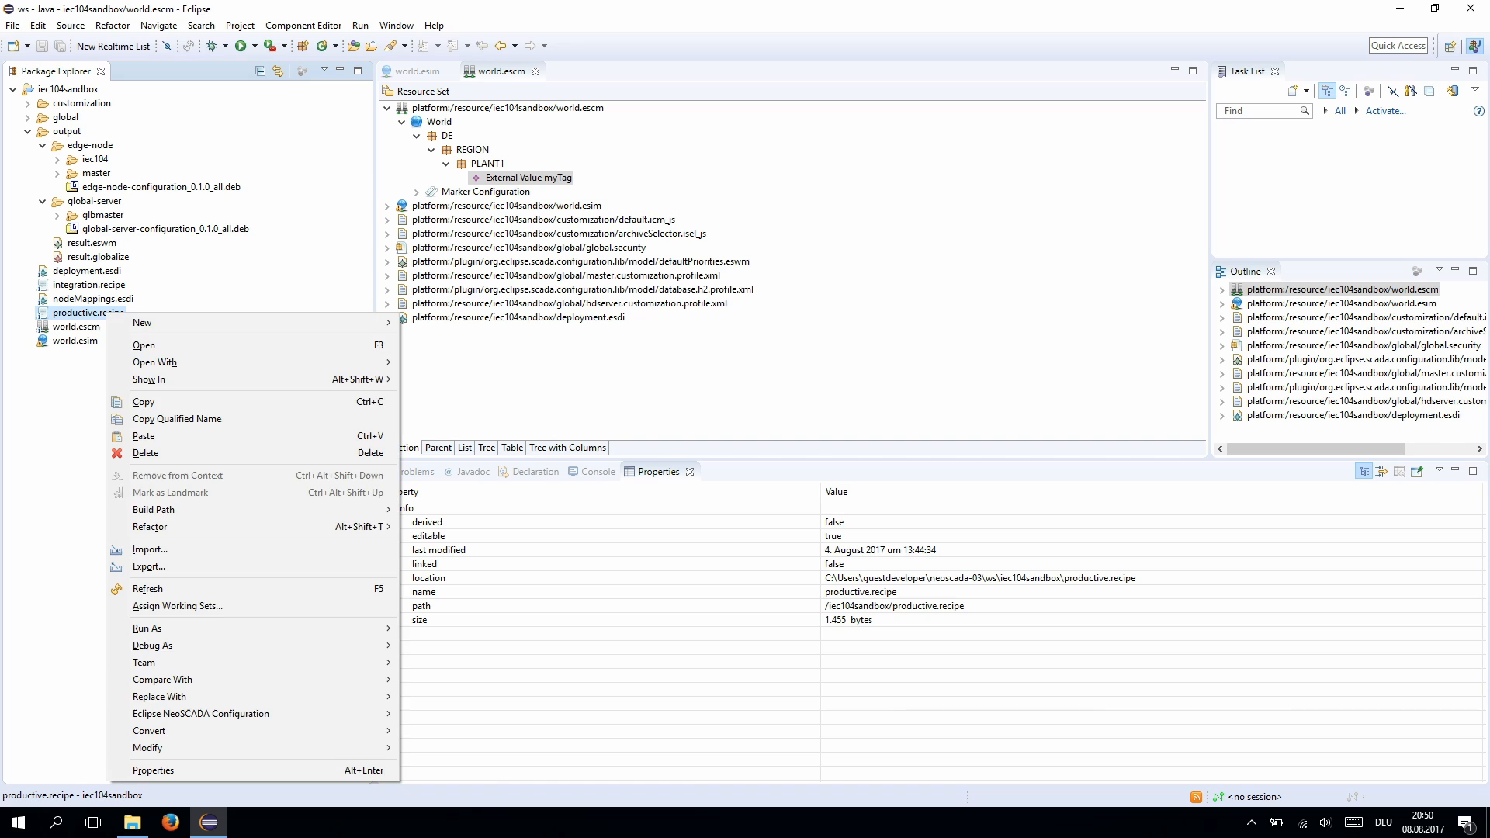
mouse_move(233, 713)
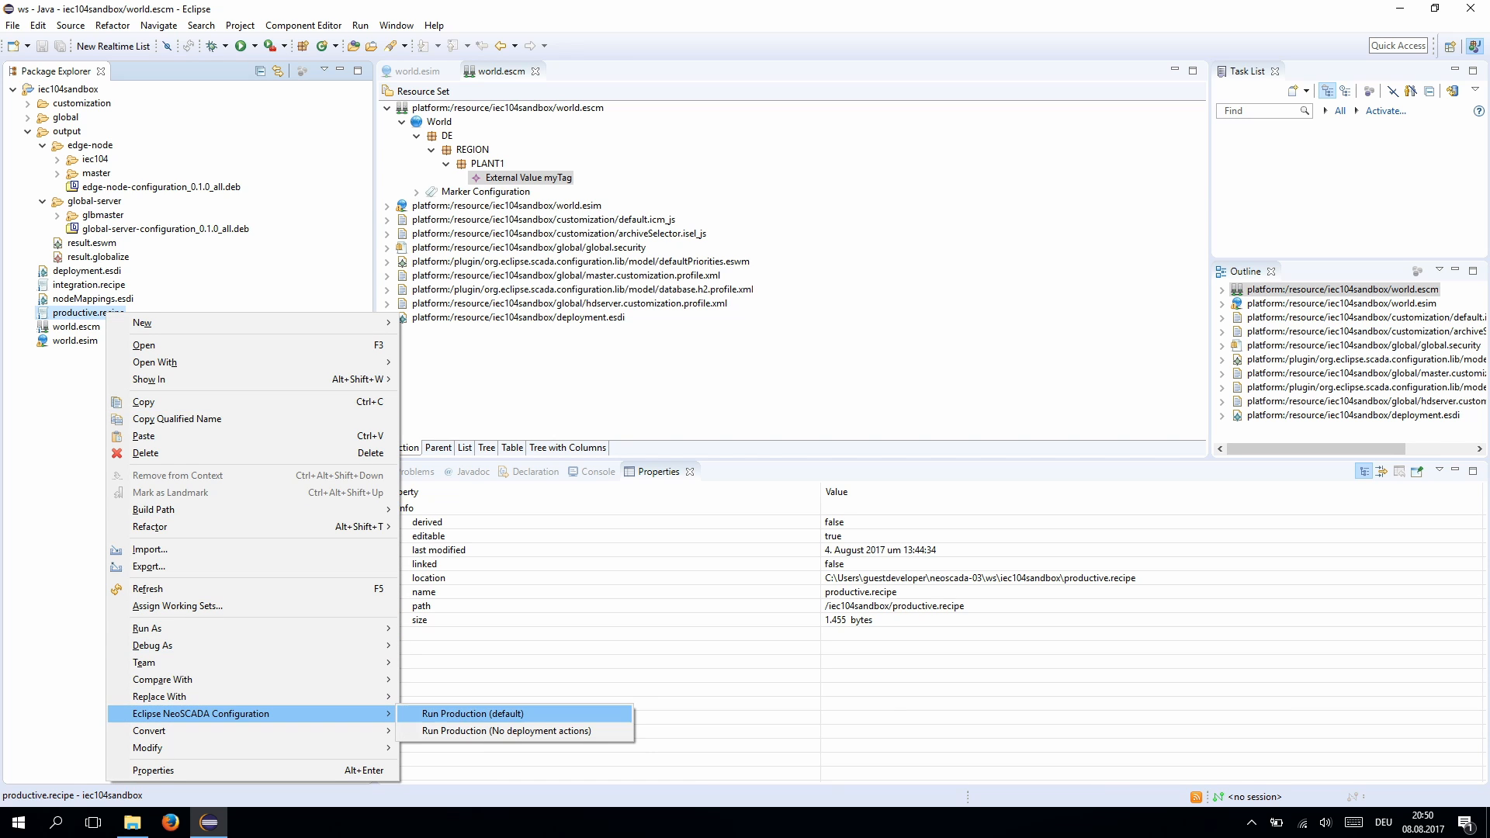
left_click(473, 713)
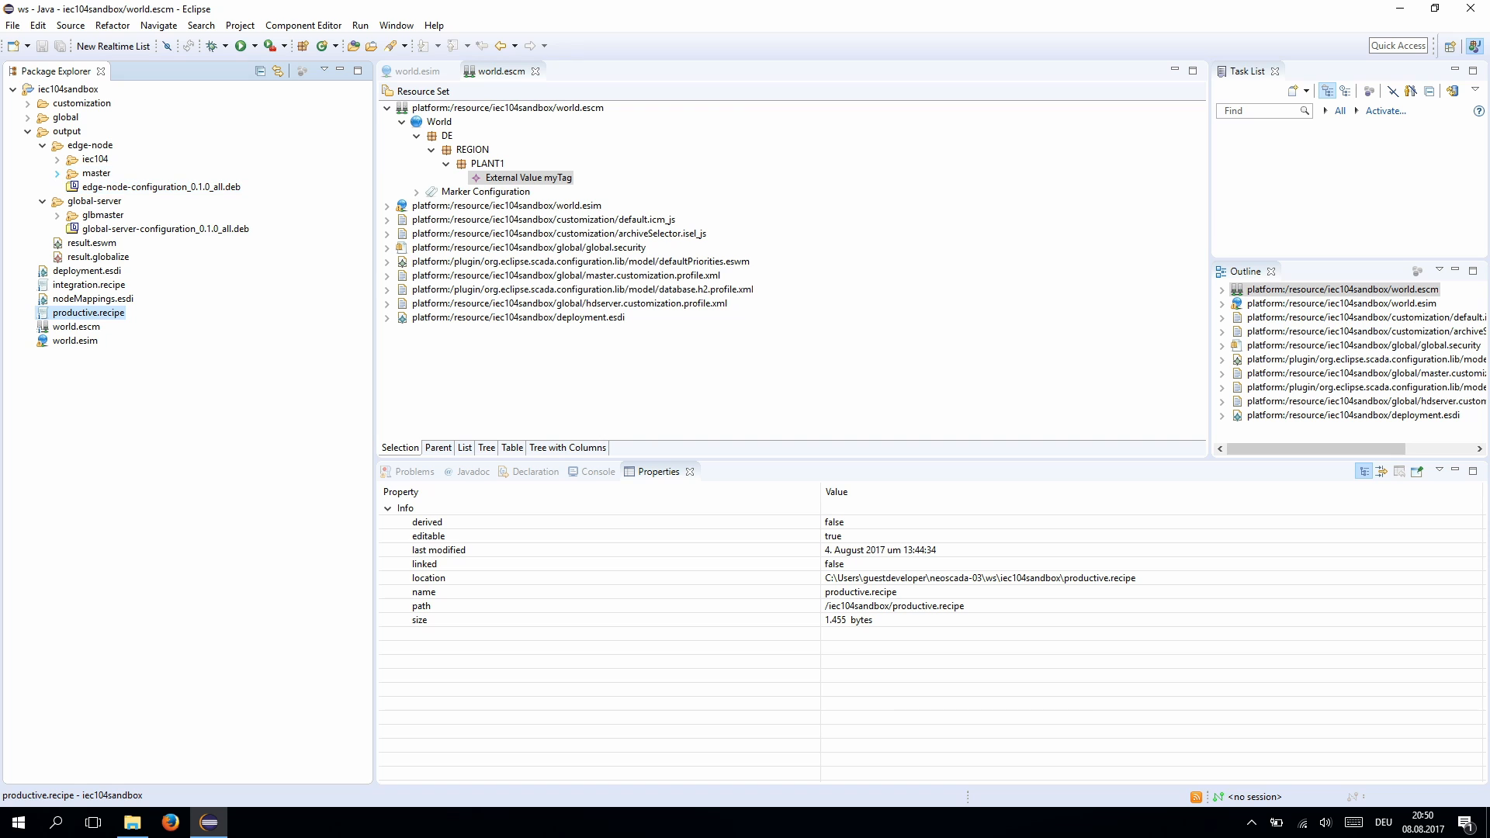
- Run the regenerated glbmaster.profile.xml as an Equinox Application Profile
left_click(57, 215)
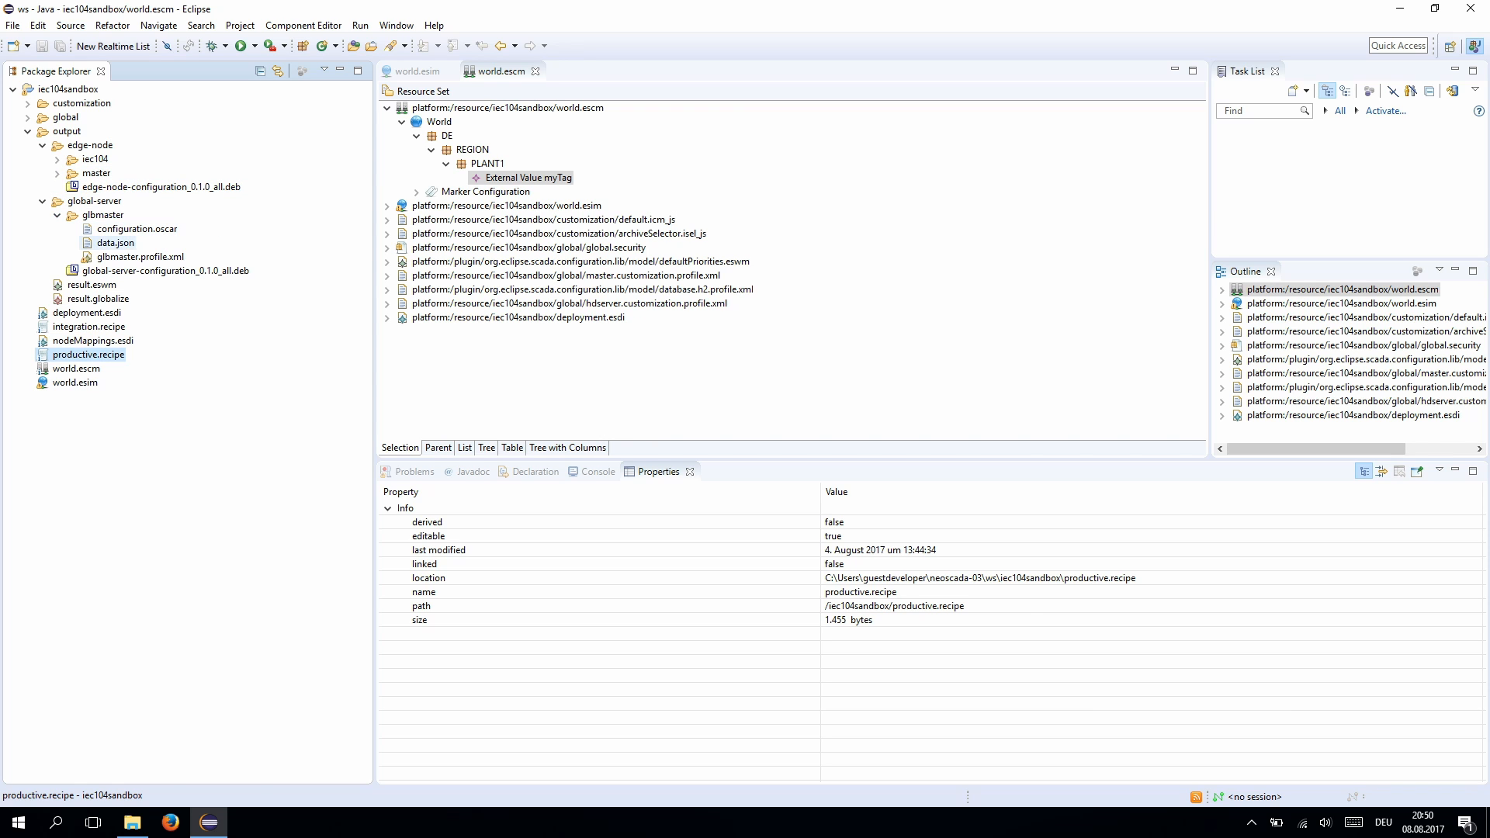
left_click(141, 257)
right_click(122, 255)
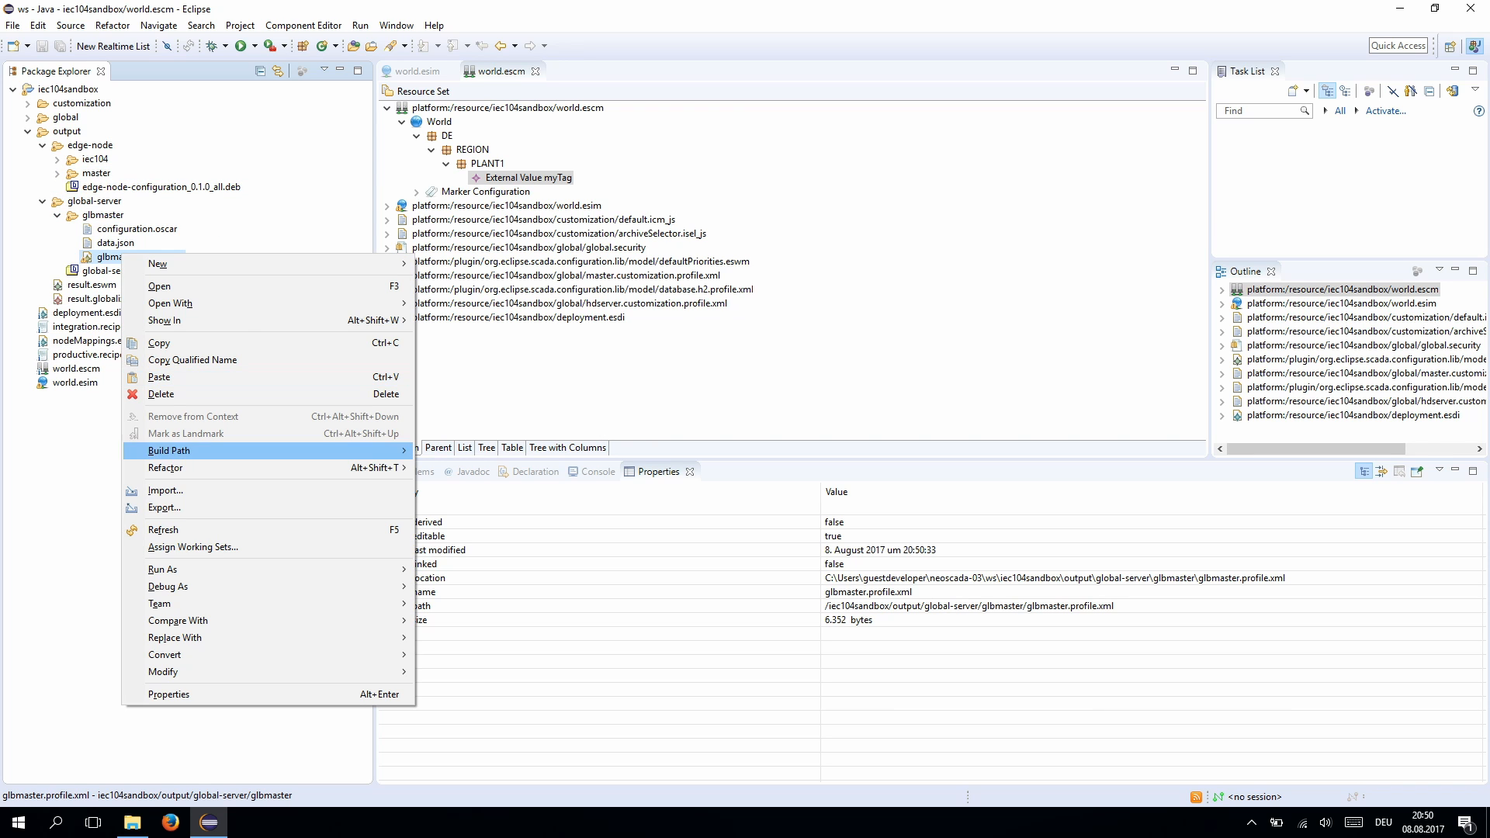
mouse_move(373, 586)
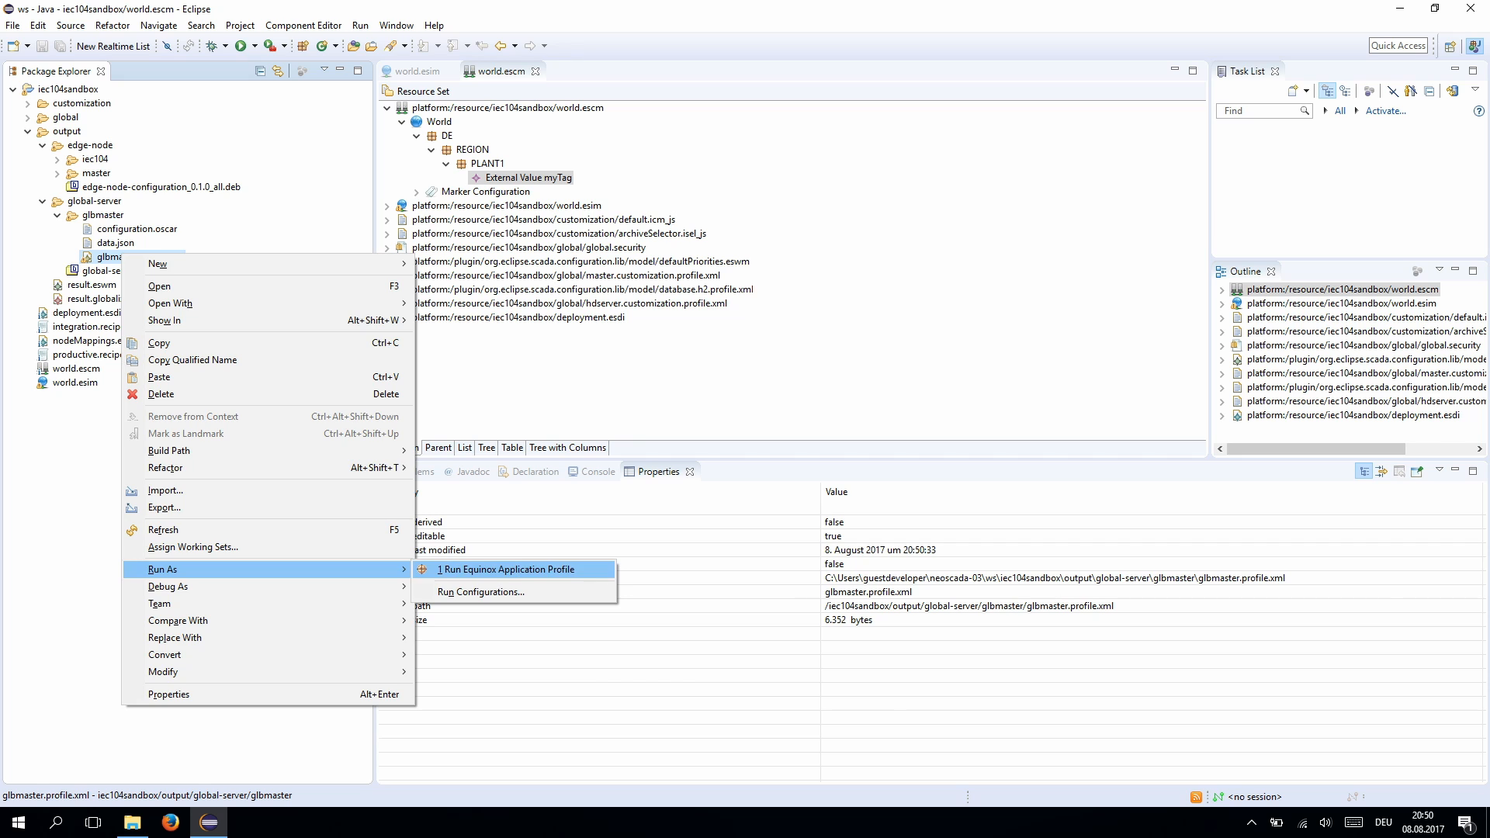
left_click(505, 570)
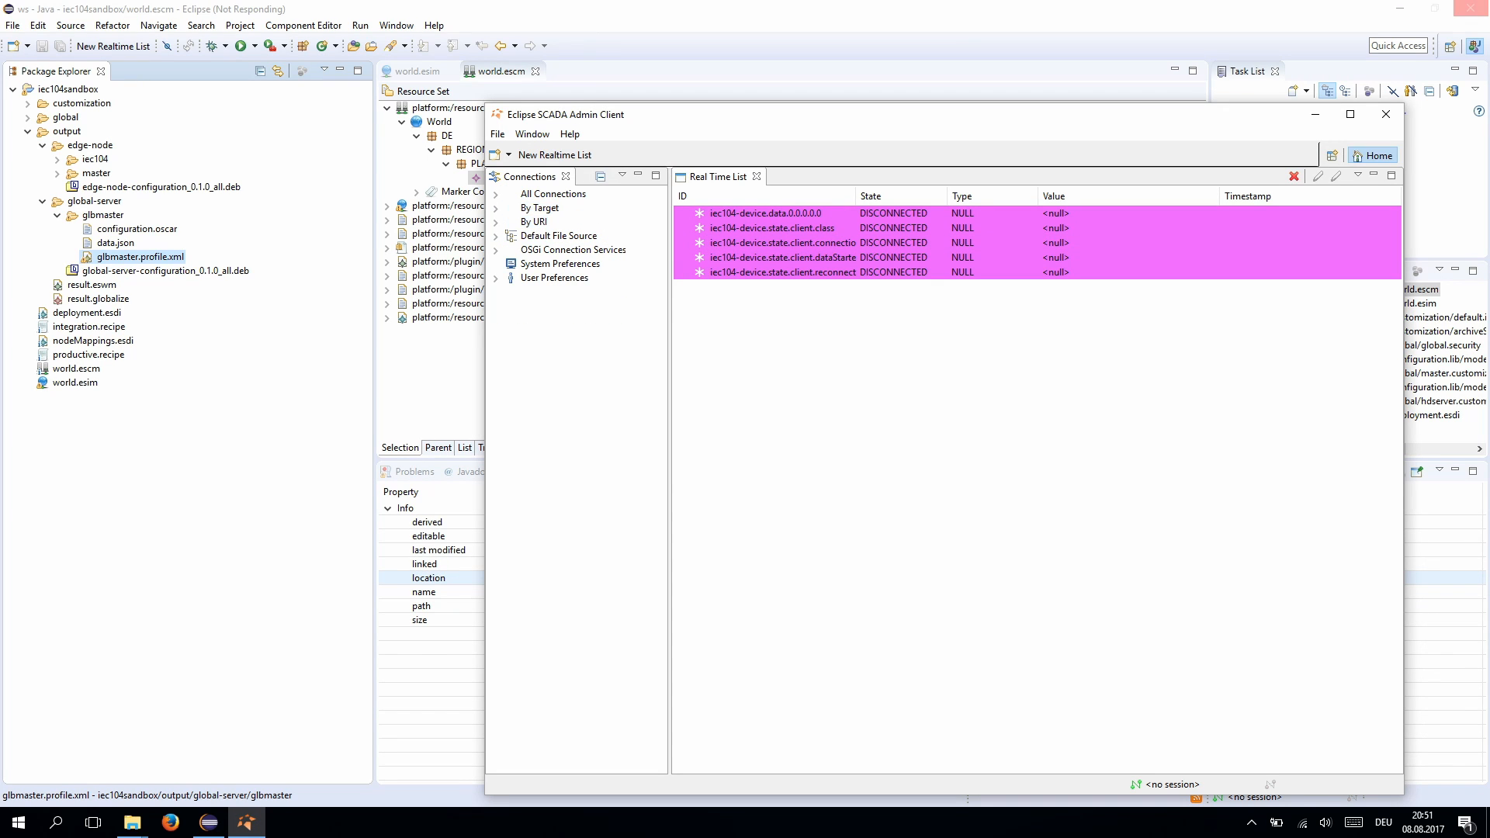
- Add a new Admin Client connection to da:ngp://localhost:2102
right_click(557, 292)
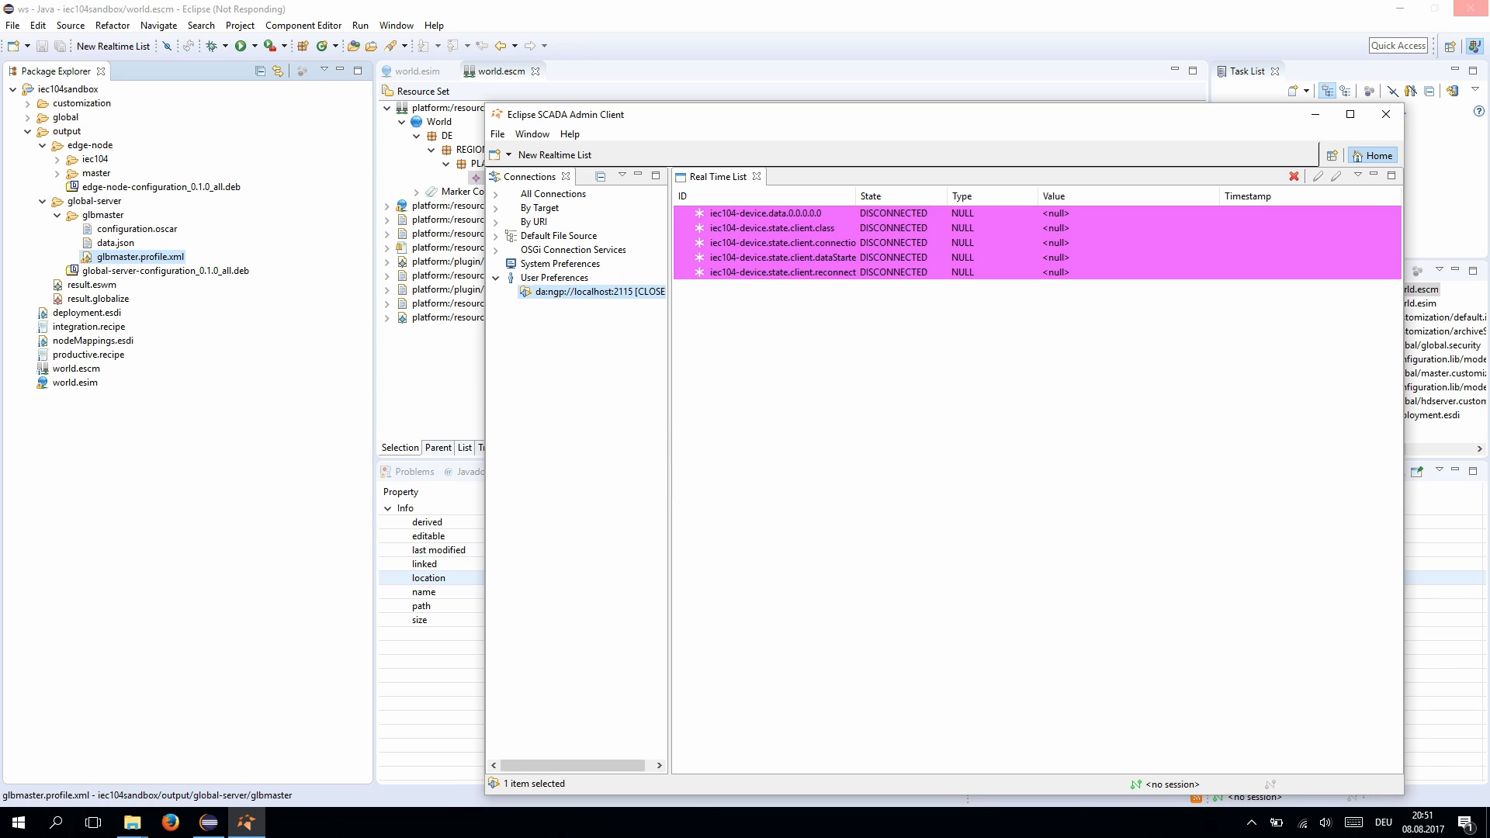
left_click(622, 357)
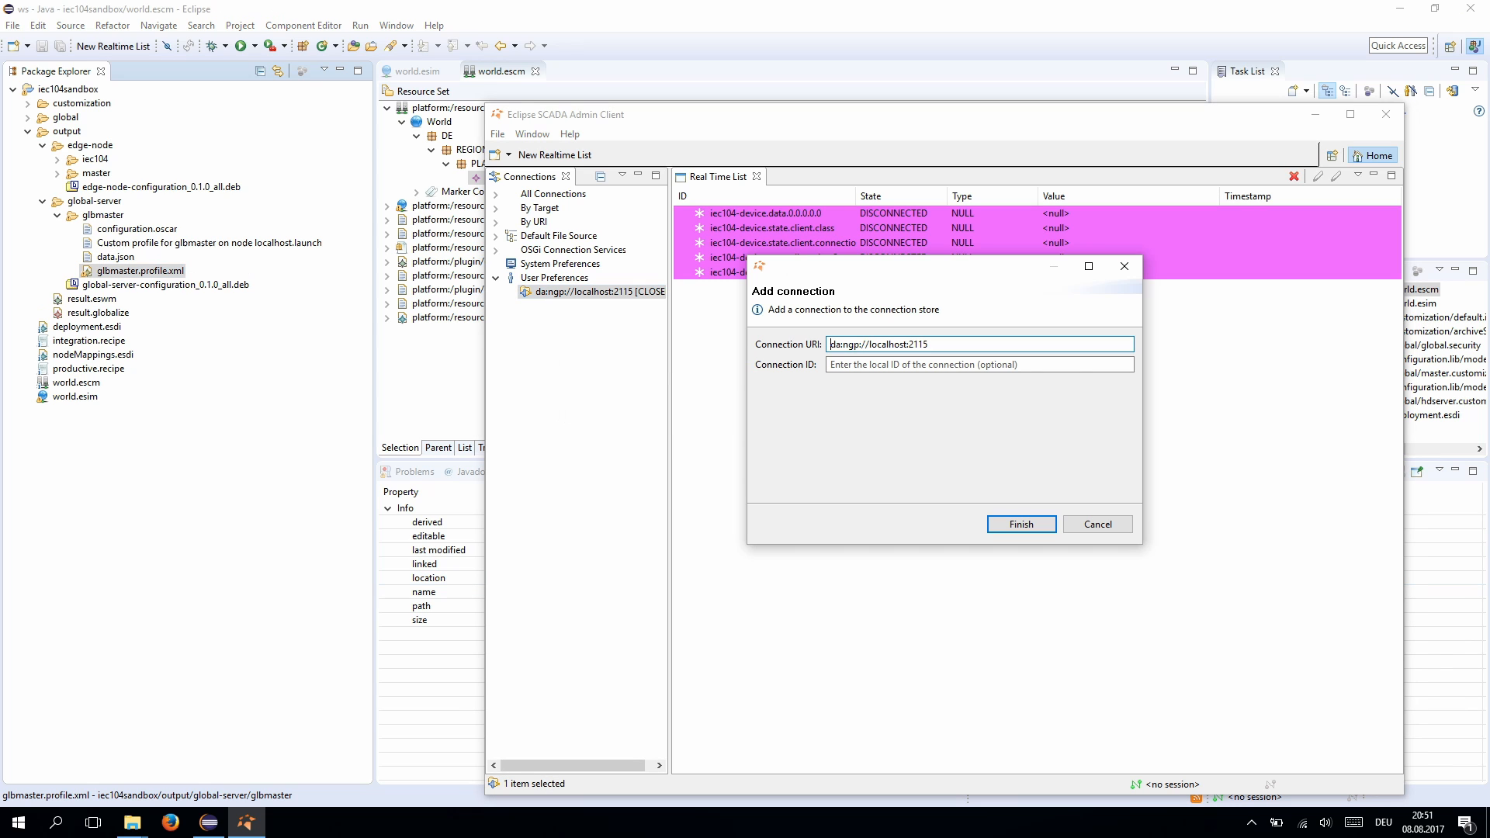
key("End")
key("BackSpace")
key("BackSpace")
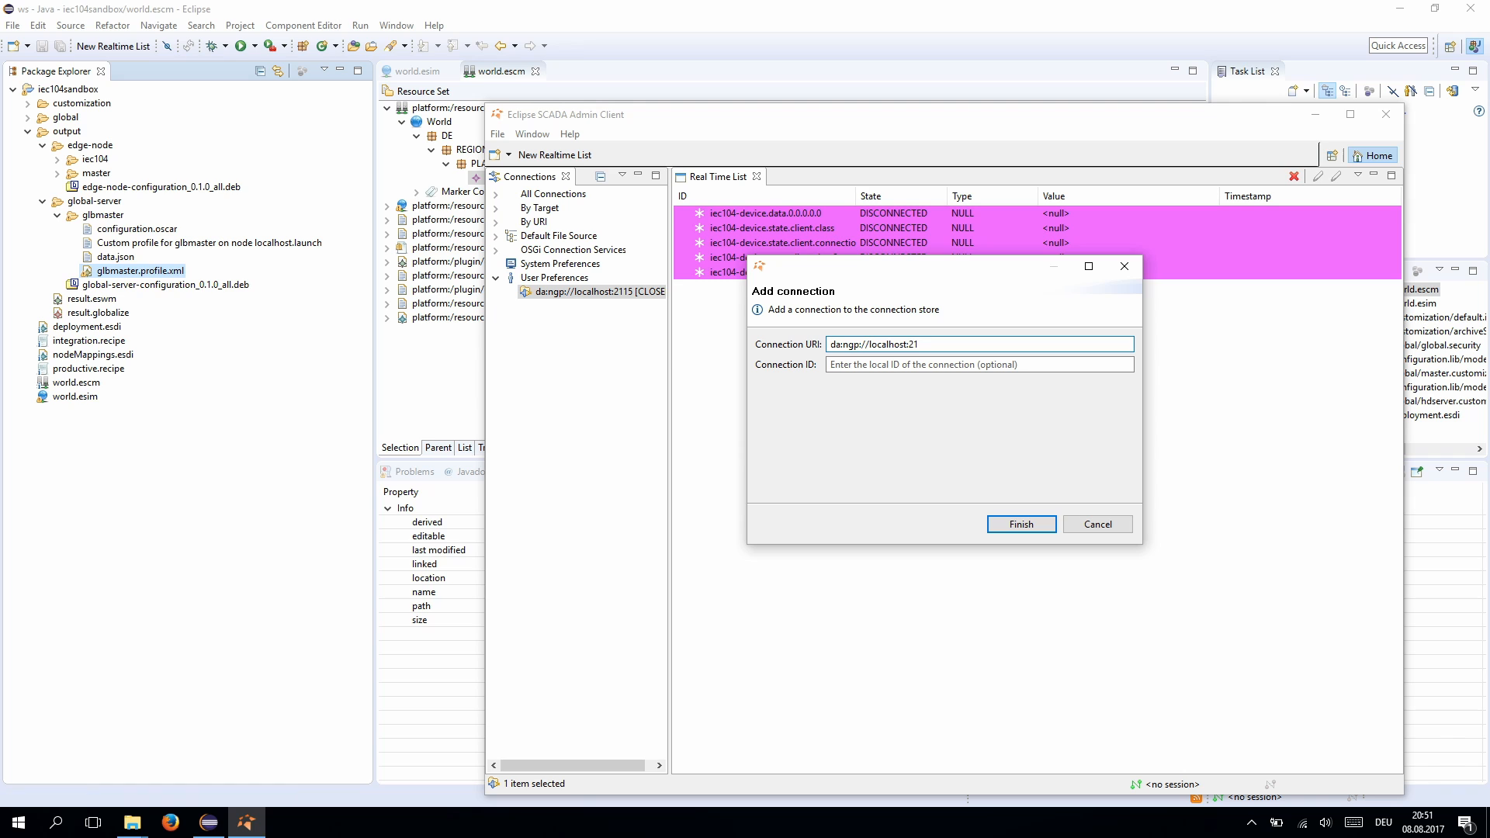
type("02")
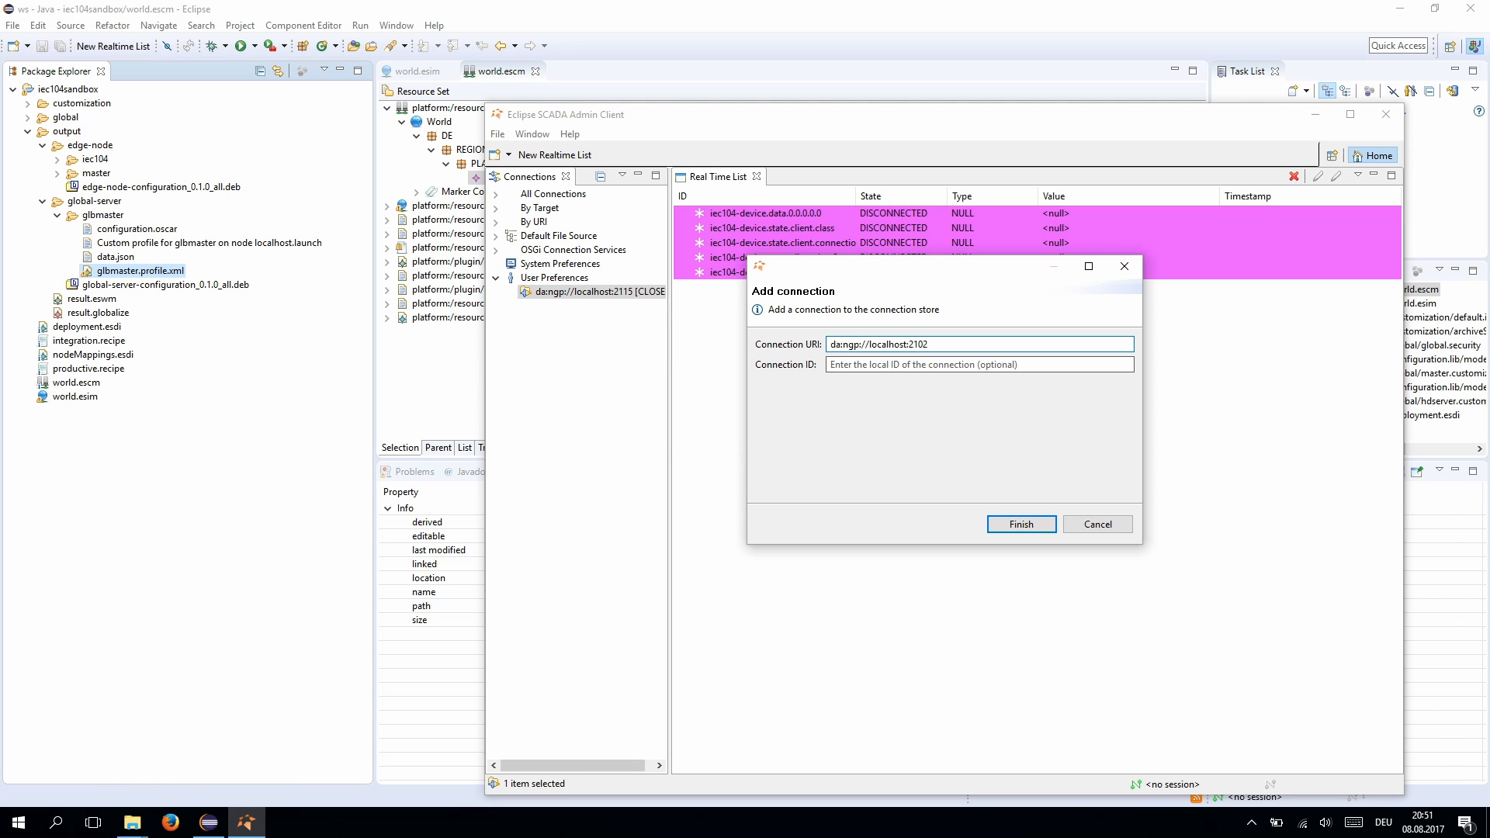
key("Return")
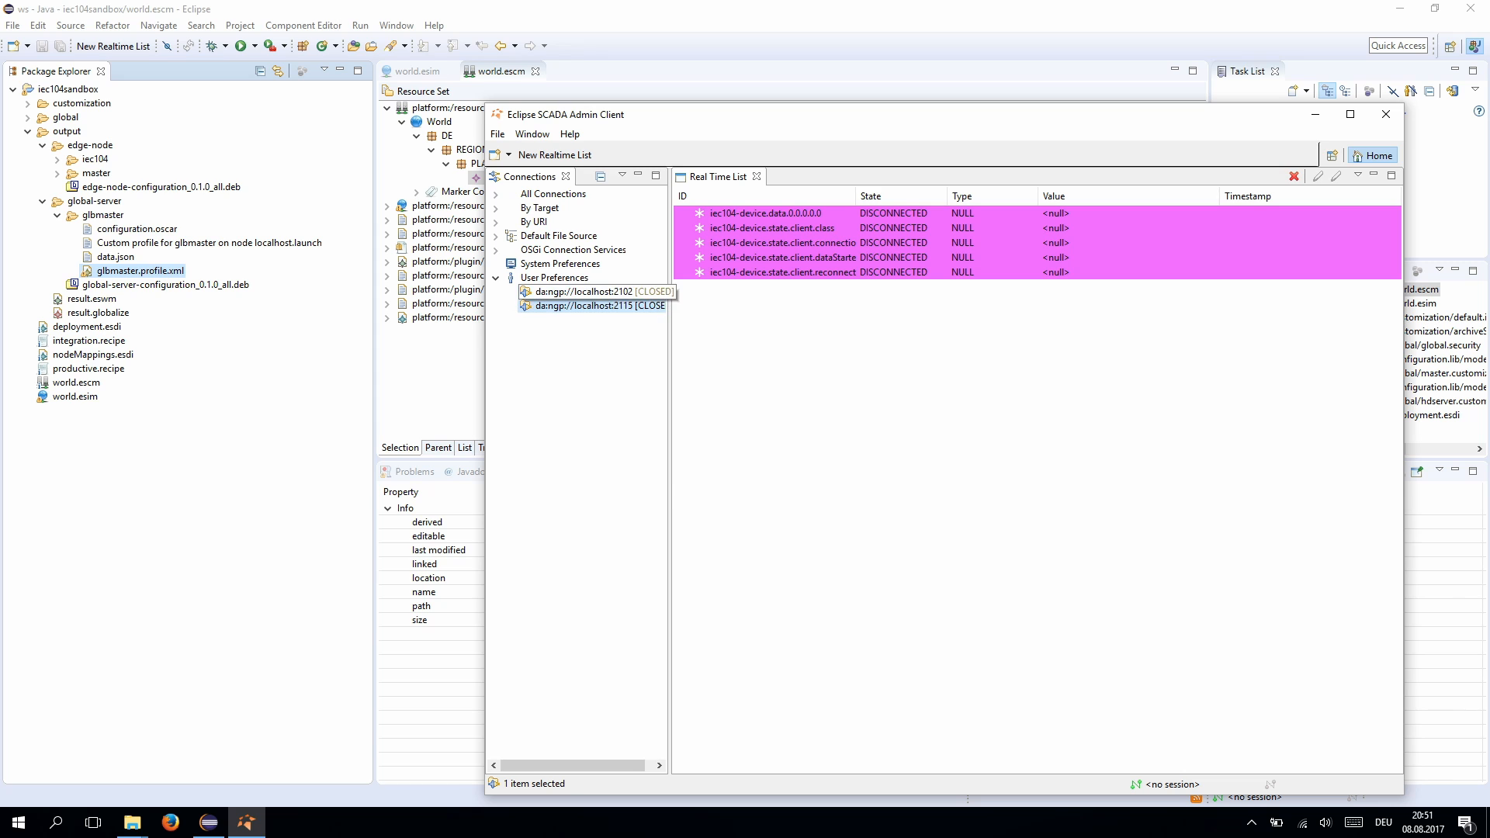
- Connect to localhost:2102 and log on with the administrator username and password
double_click(585, 292)
type("admin")
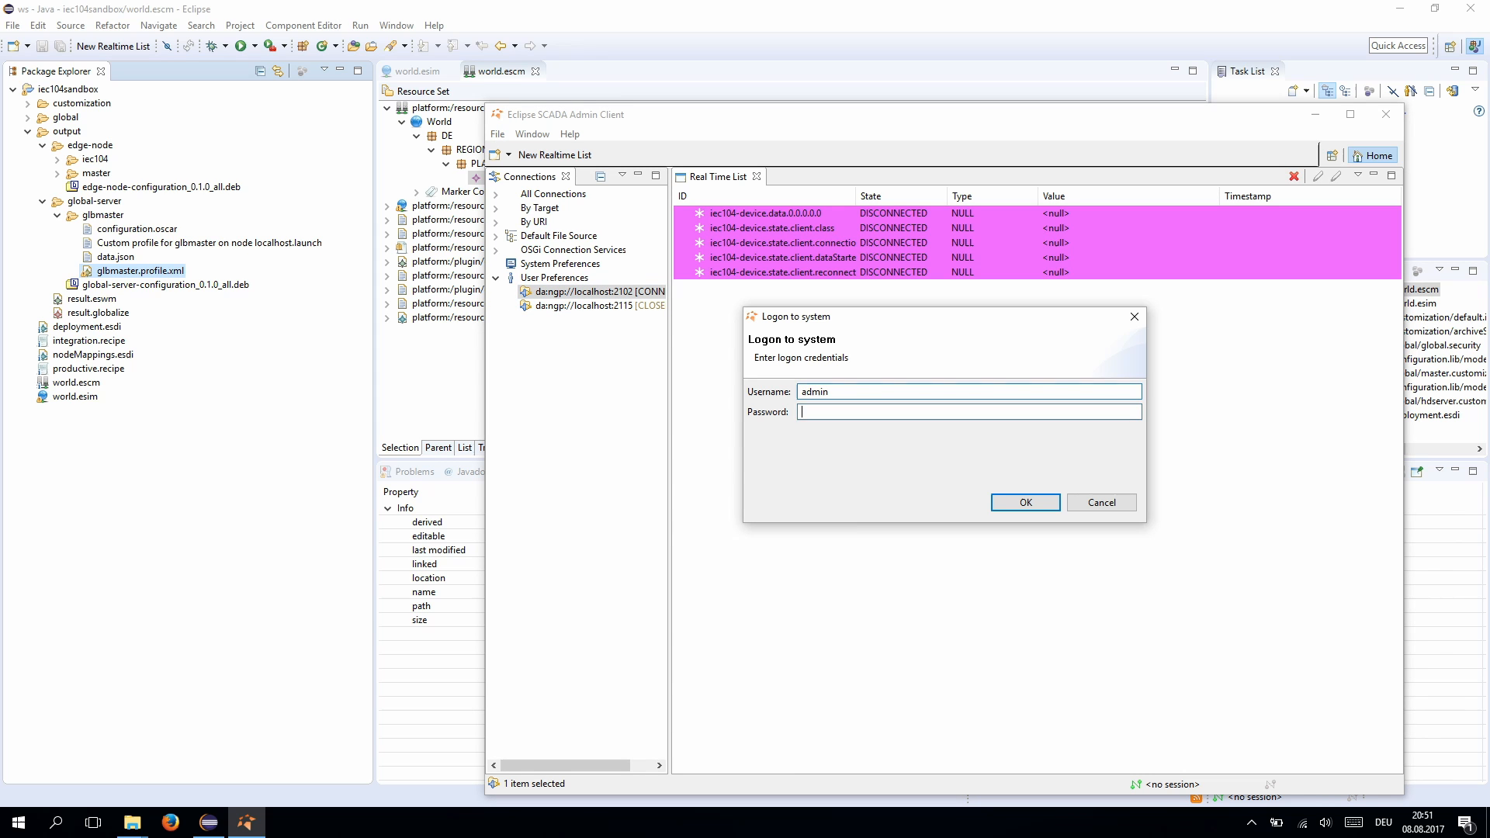
key("Tab")
type("*******")
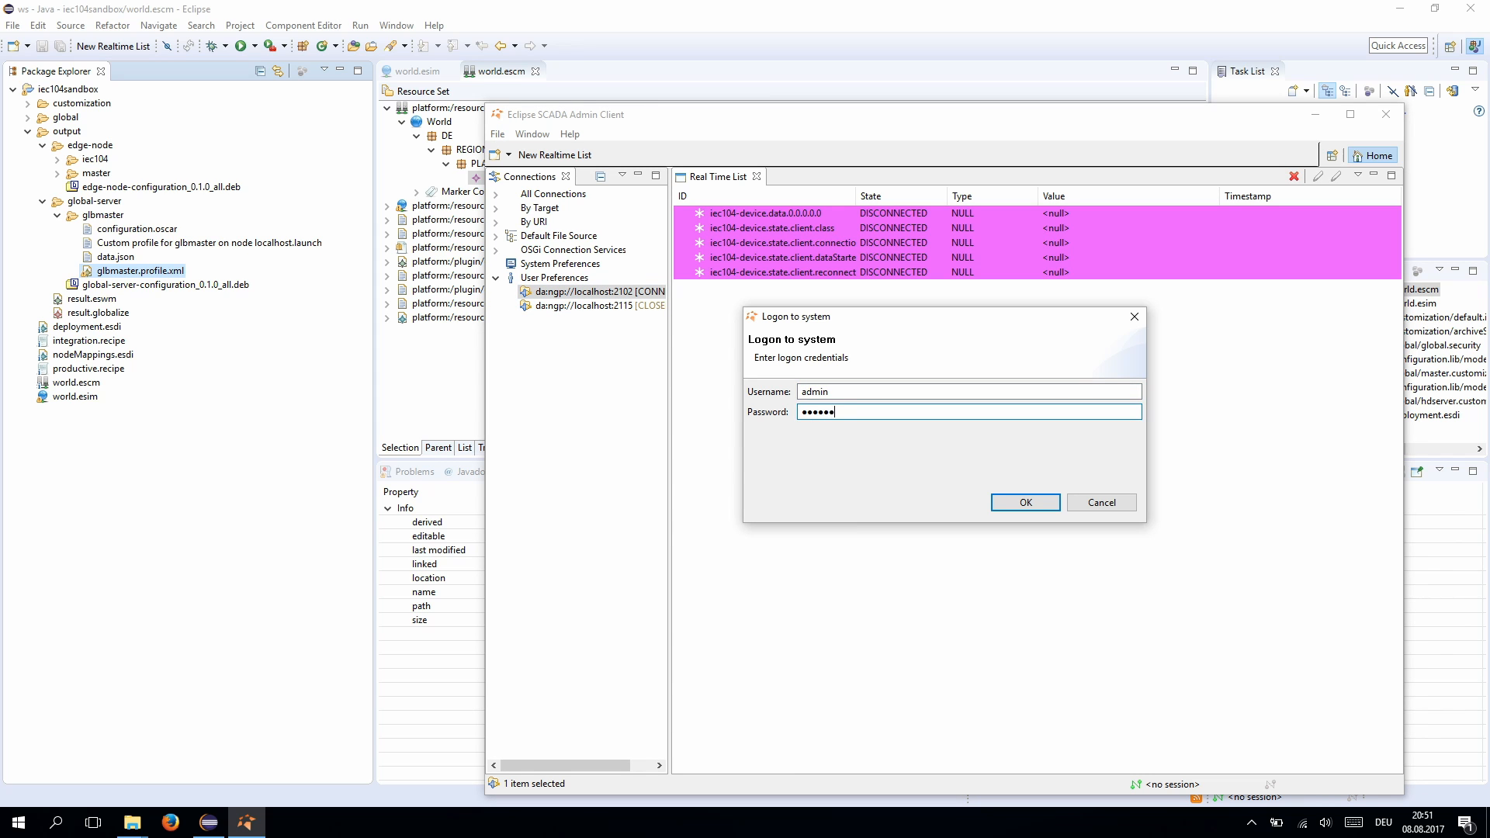
key("Return")
- Expand all > org > eclipse > scada > da > master > analyzer > connectionService, maximizing the window
left_click(510, 293)
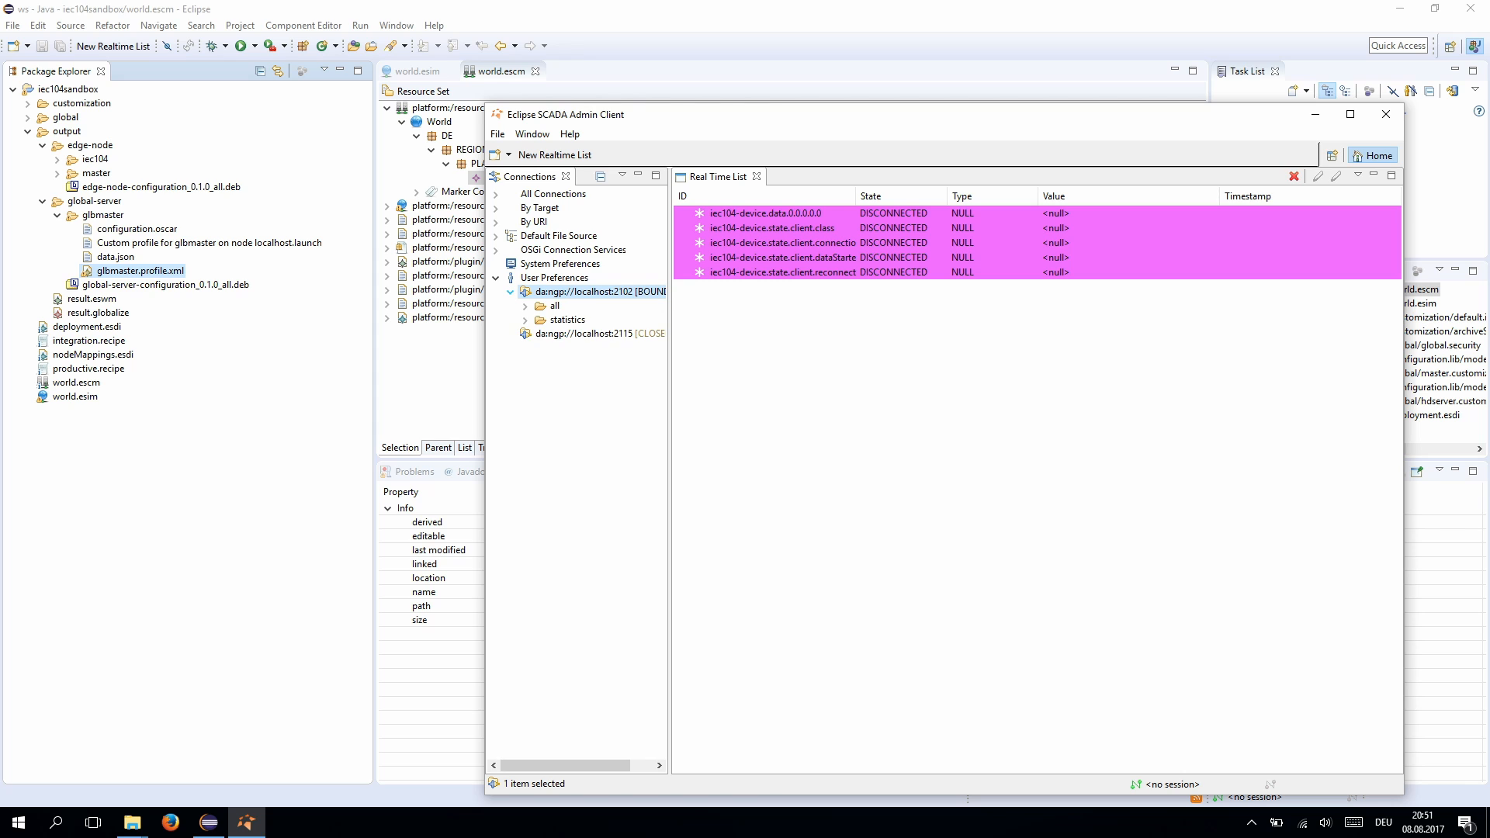
left_click(526, 306)
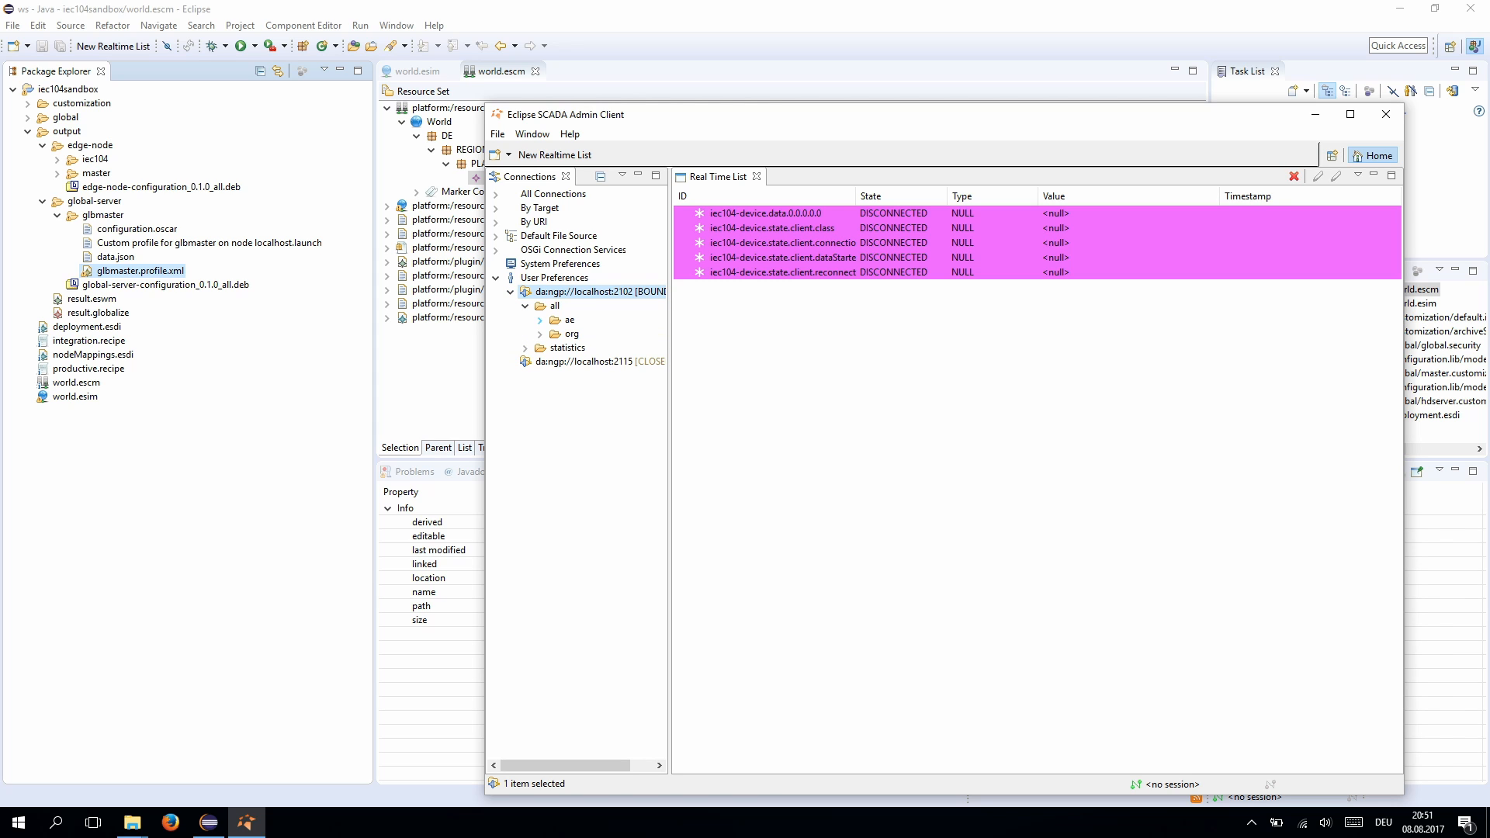
left_click(541, 320)
left_click(541, 347)
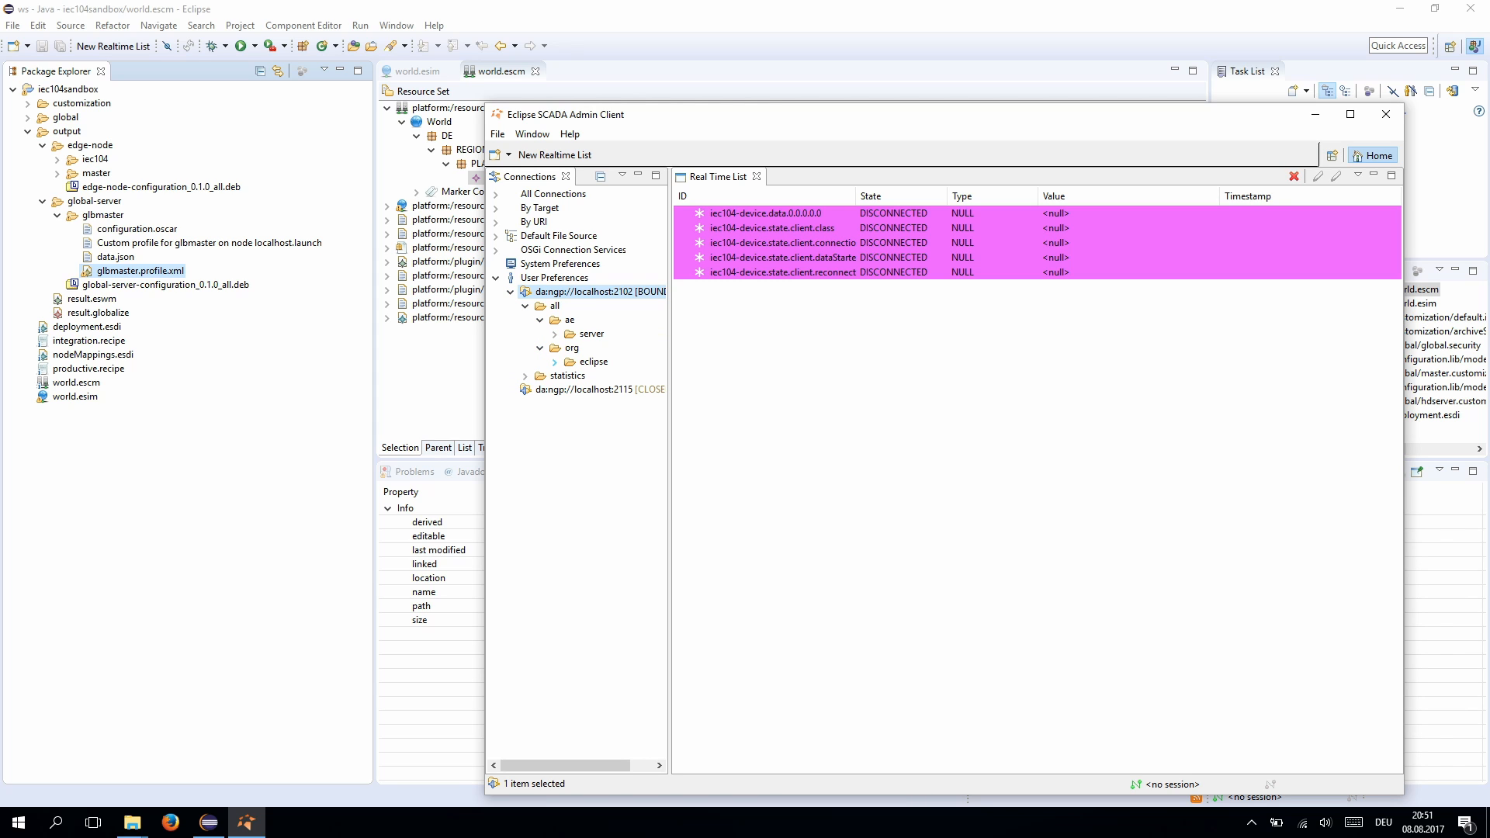
left_click(555, 362)
left_click(569, 375)
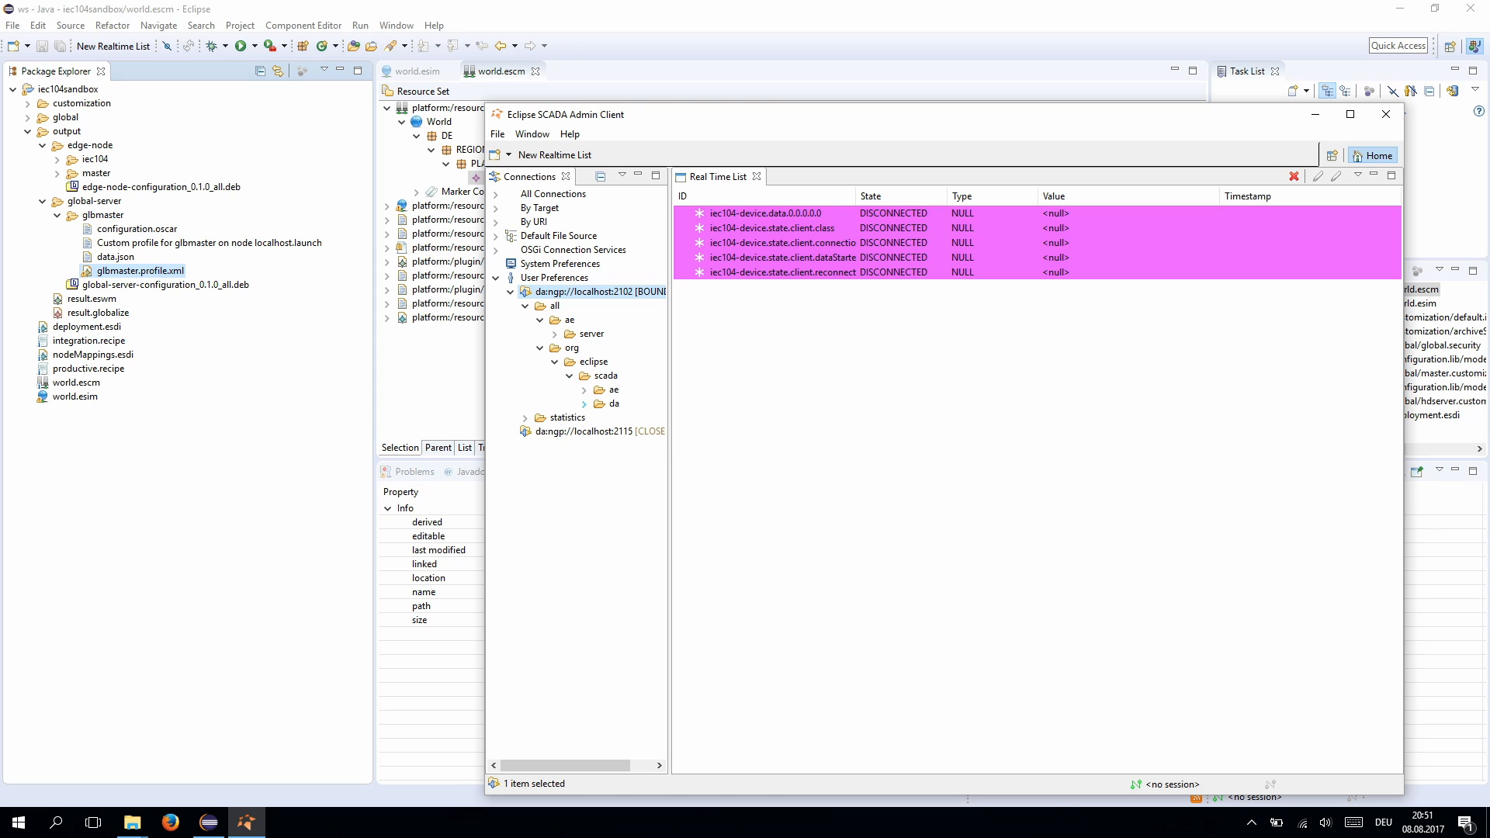
left_click(584, 403)
left_click(599, 418)
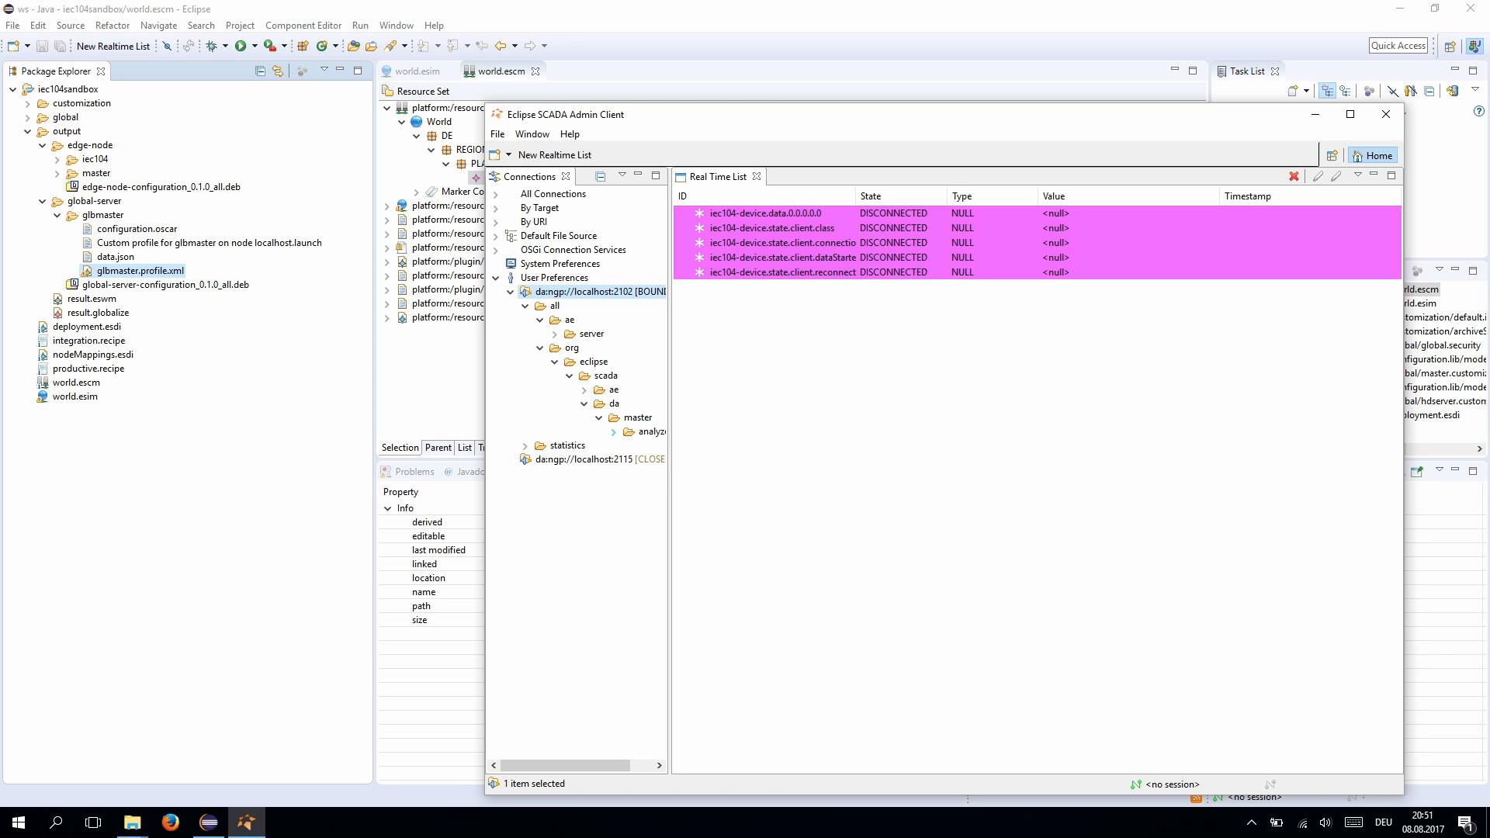
left_click(614, 432)
left_click(628, 445)
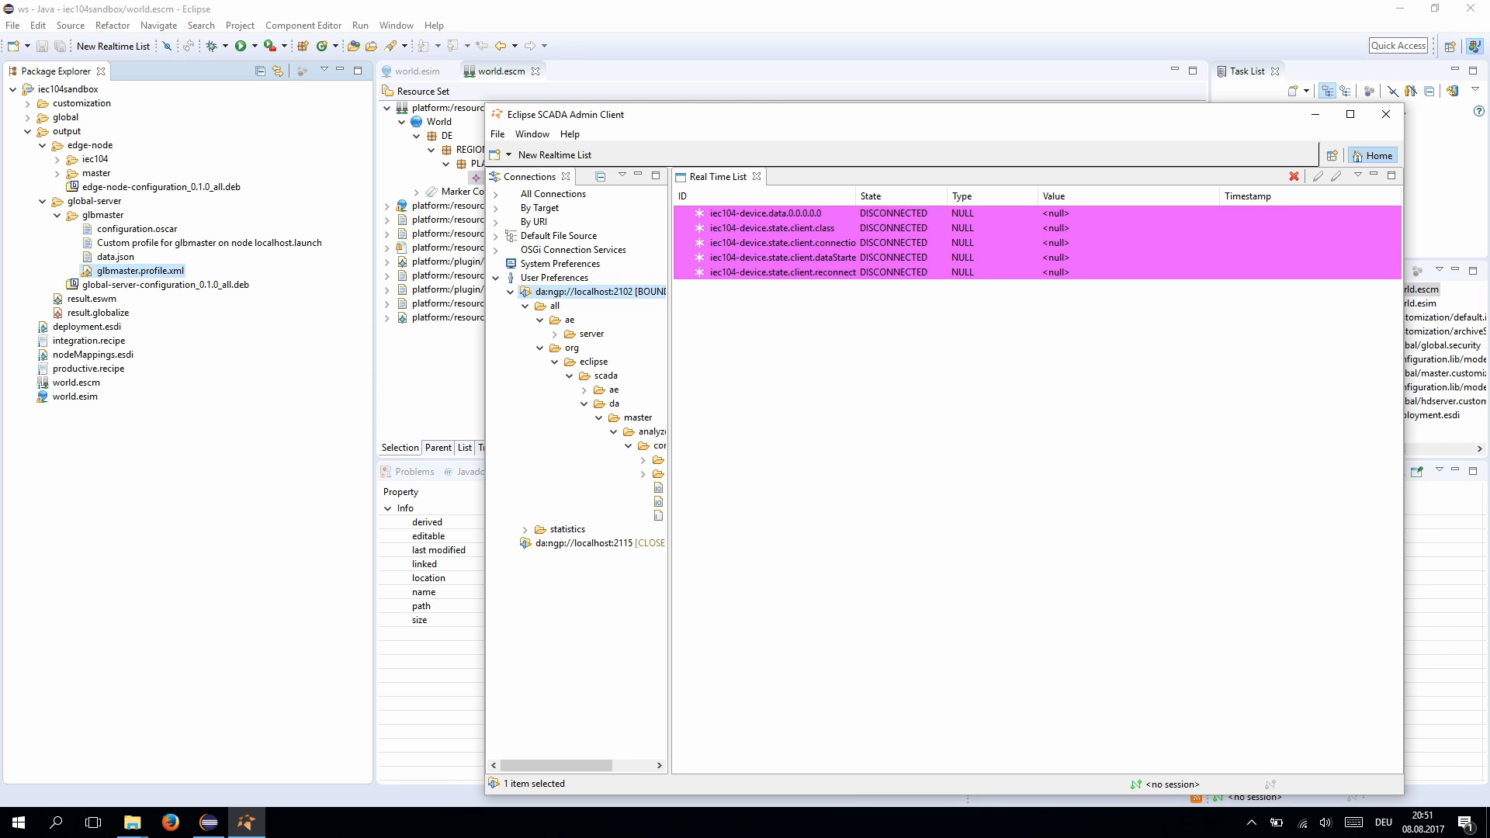
key("super+Up")
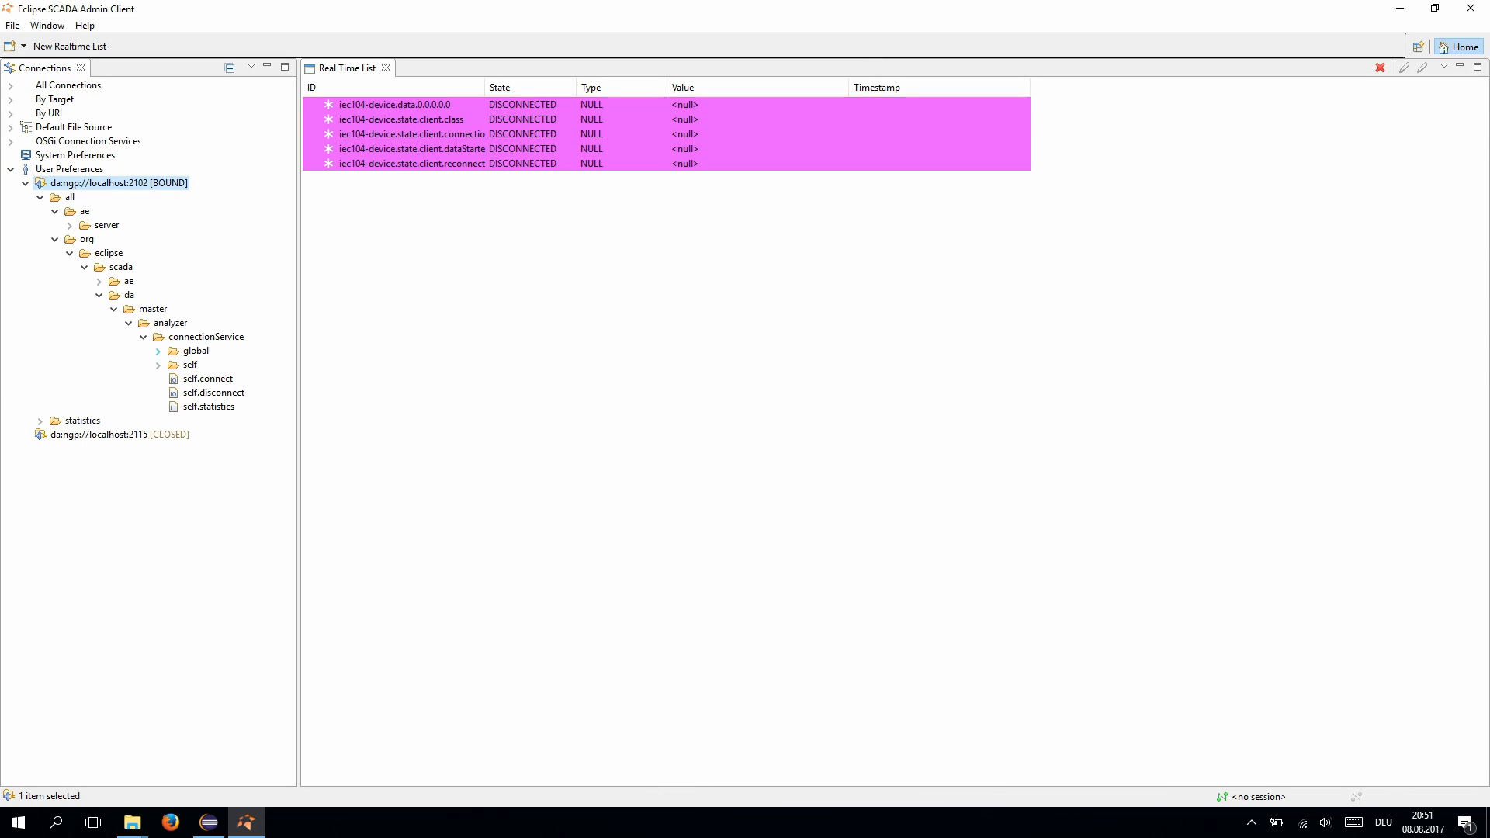
- Drag the nine glbmaster > to > localmaster > da state and da items into the Real Time List
left_click(157, 351)
left_click(173, 365)
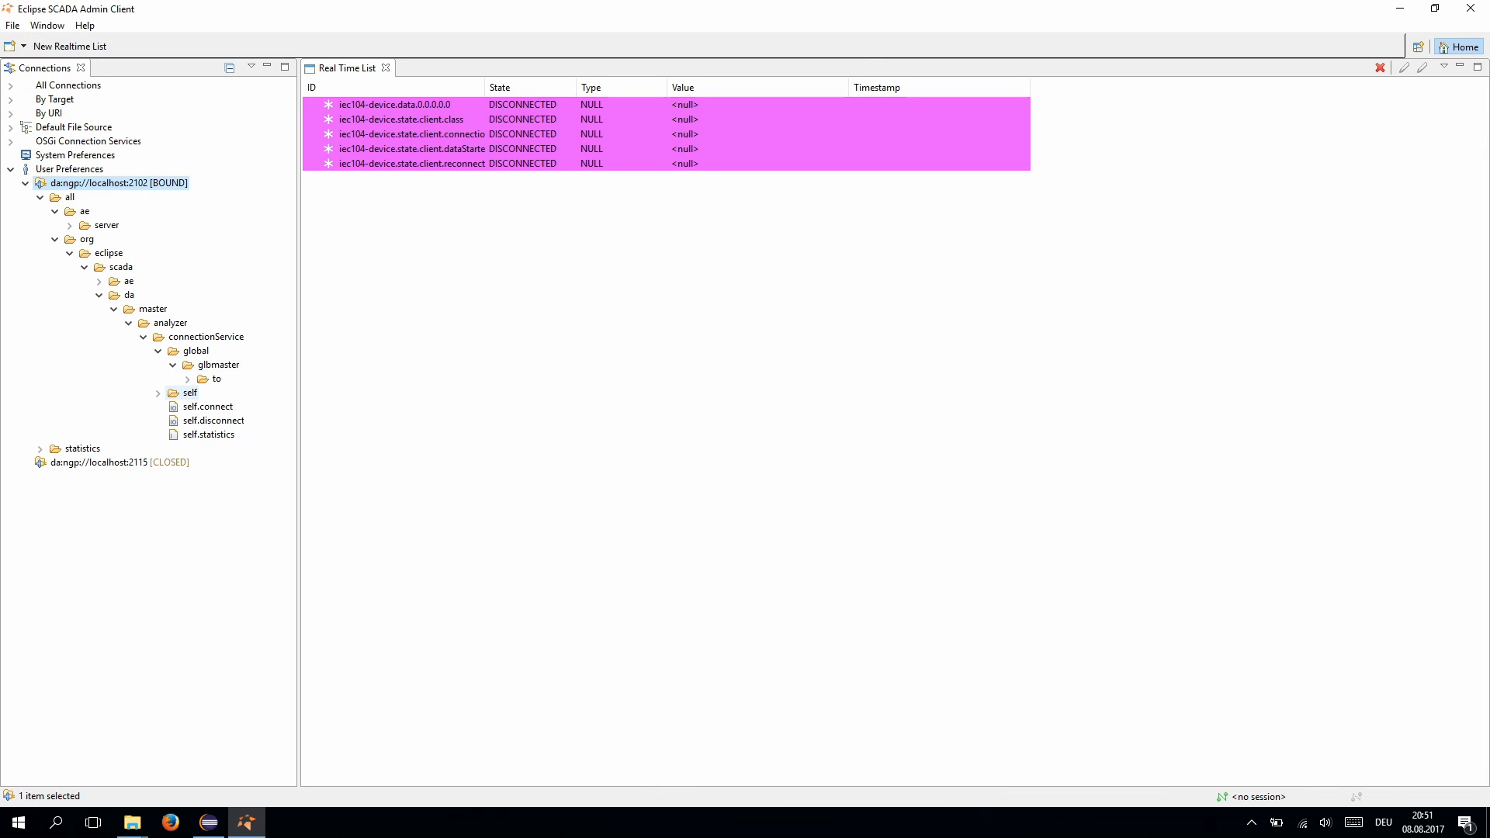
left_click(187, 378)
left_click(202, 393)
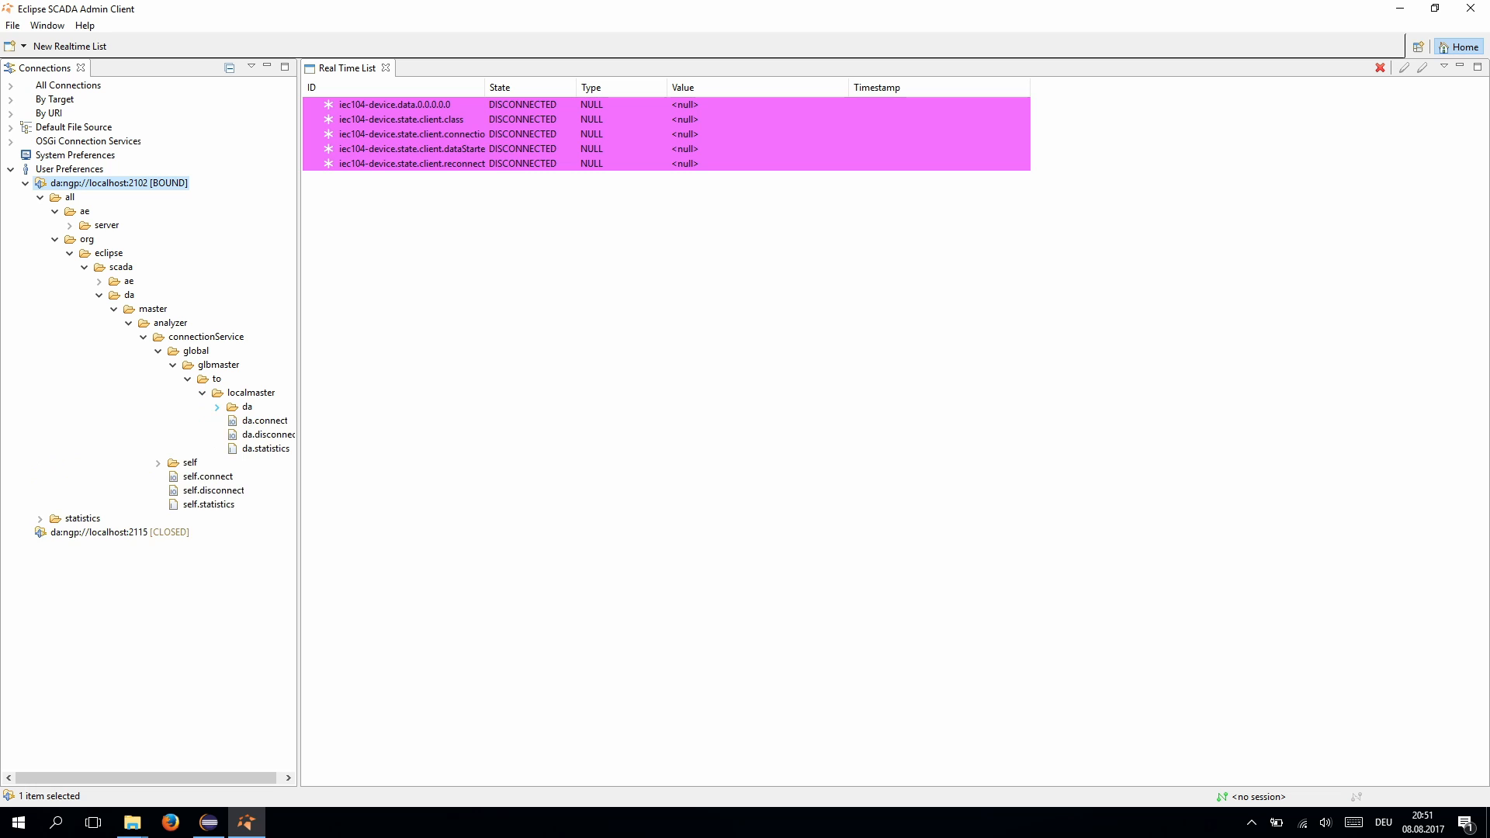
left_click(217, 406)
left_click_drag(299, 412, 372, 411)
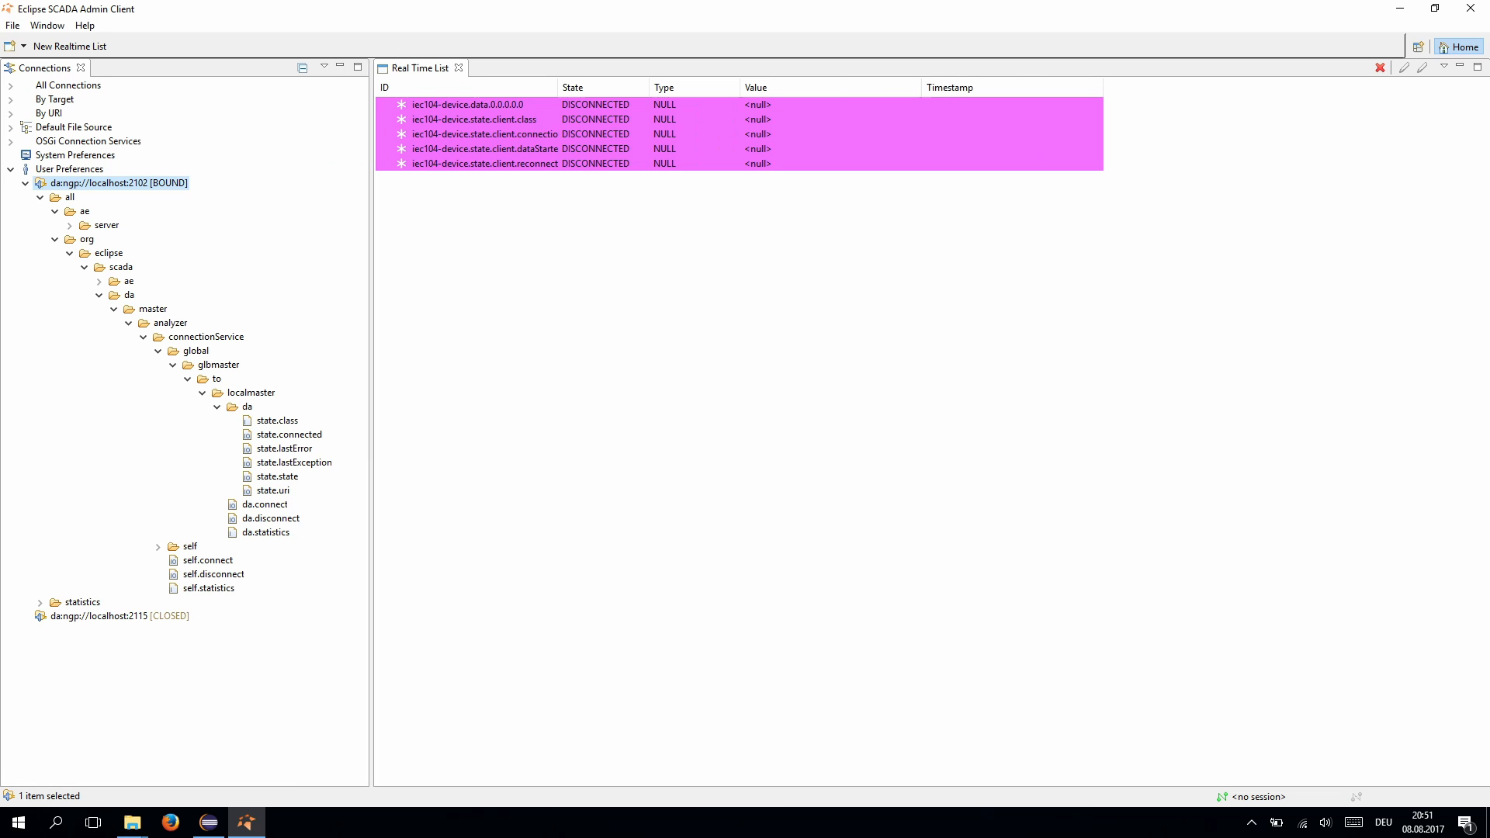
left_click(277, 421)
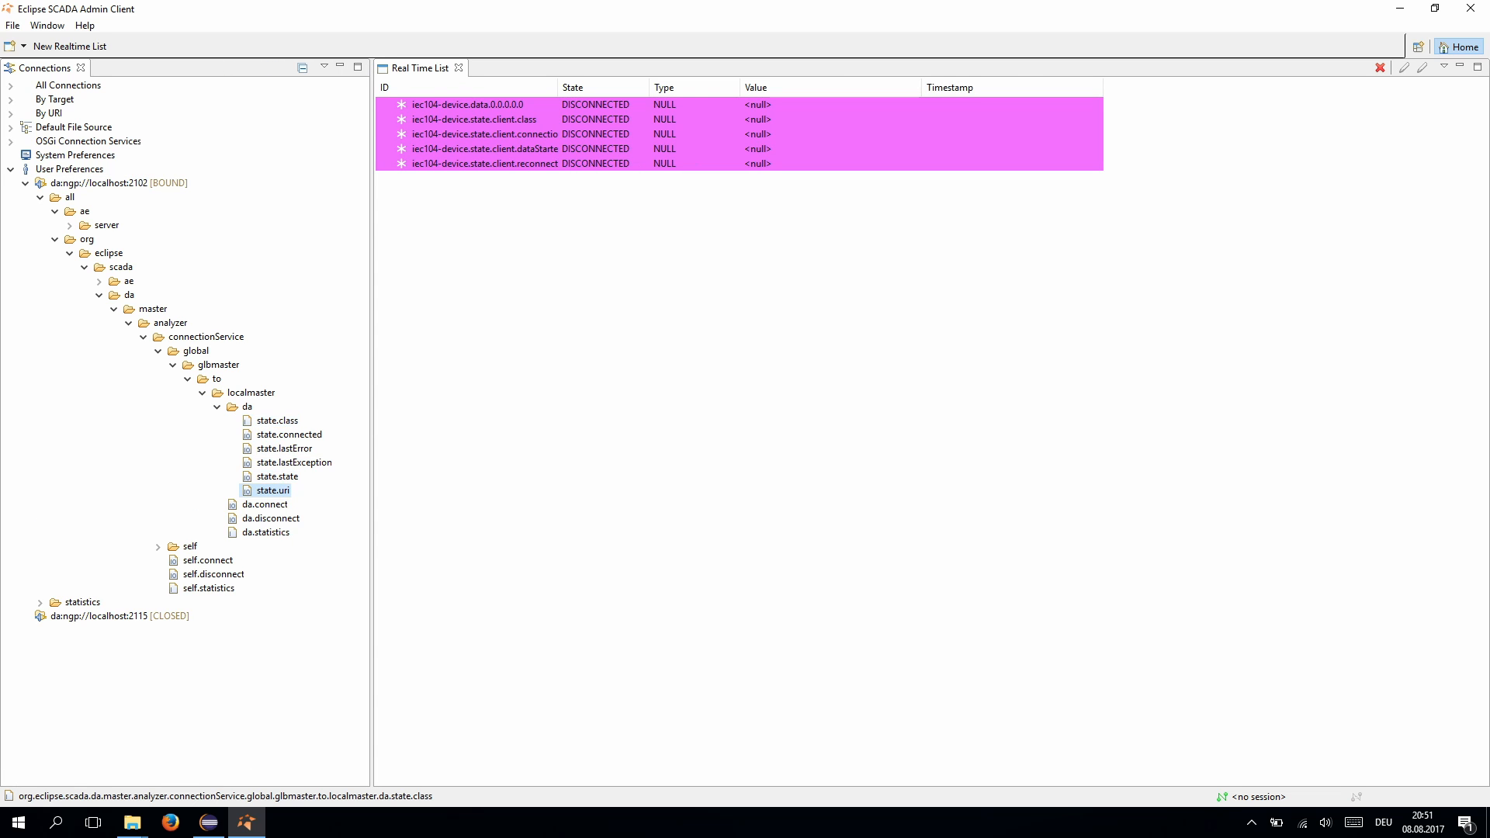
left_click(273, 491, "shift")
left_click(266, 533, "shift")
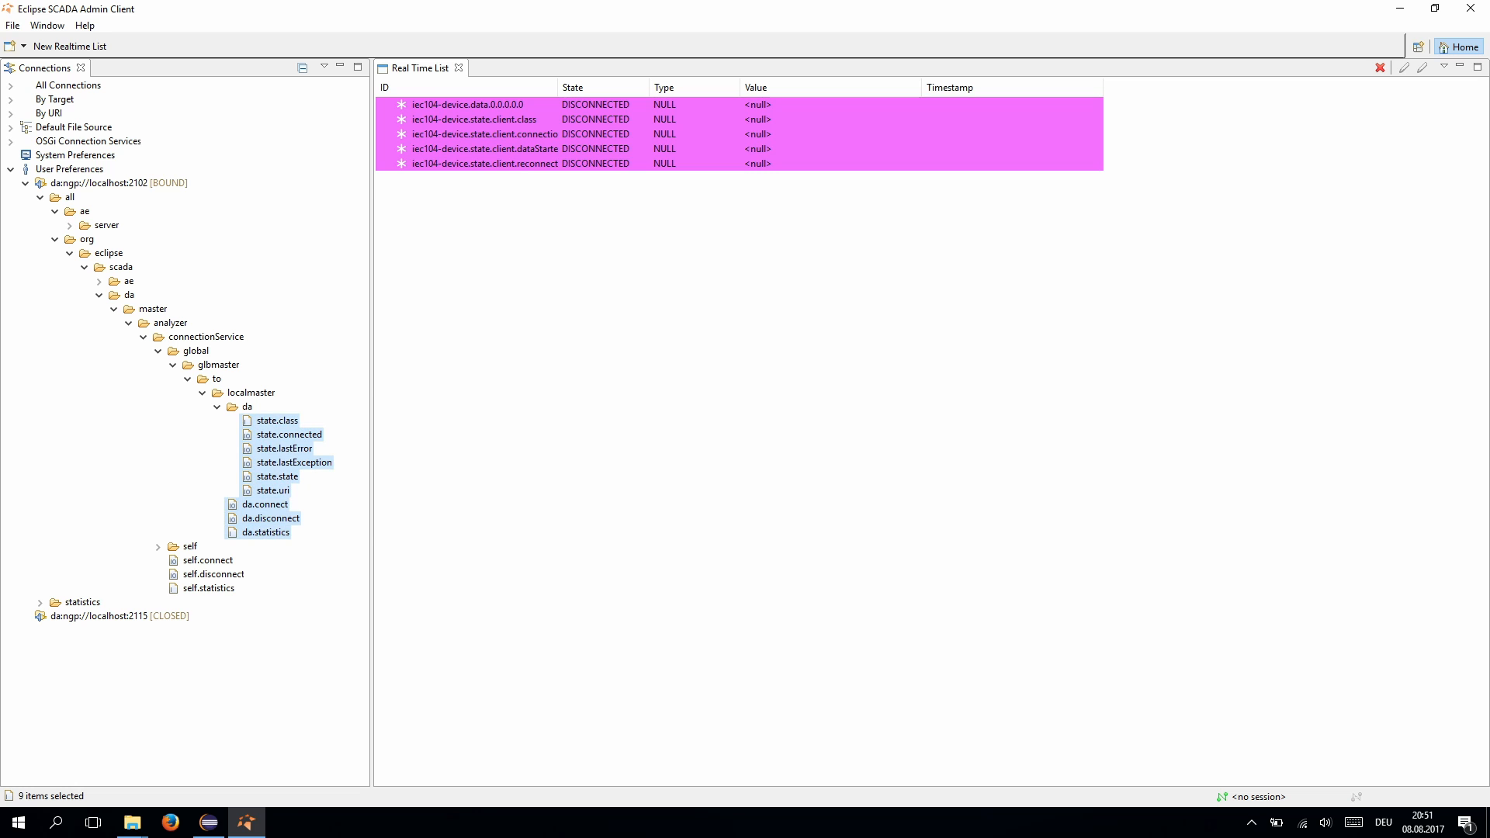
left_click_drag(265, 533, 606, 489)
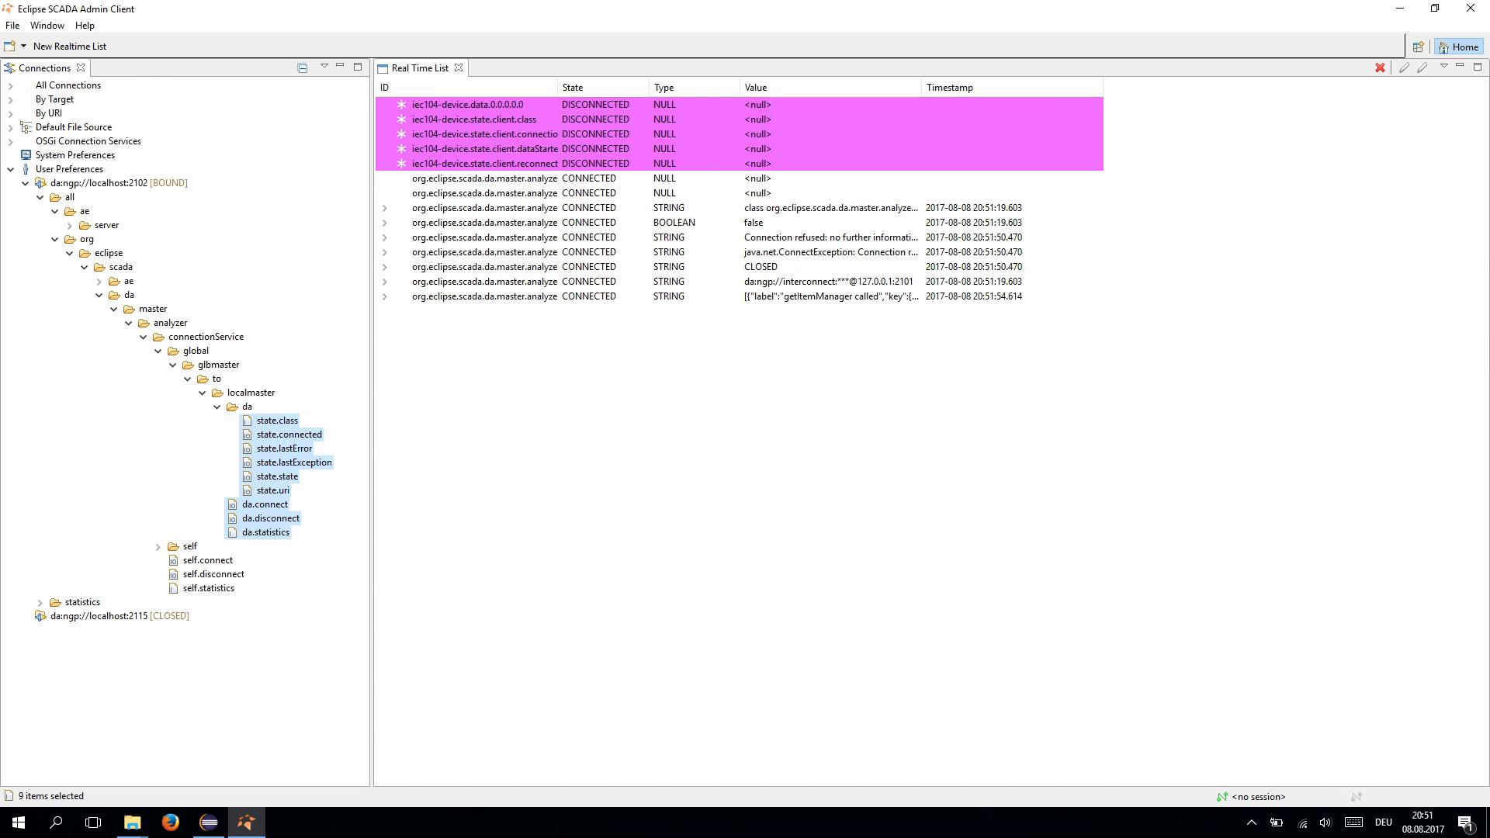
left_click(209, 823)
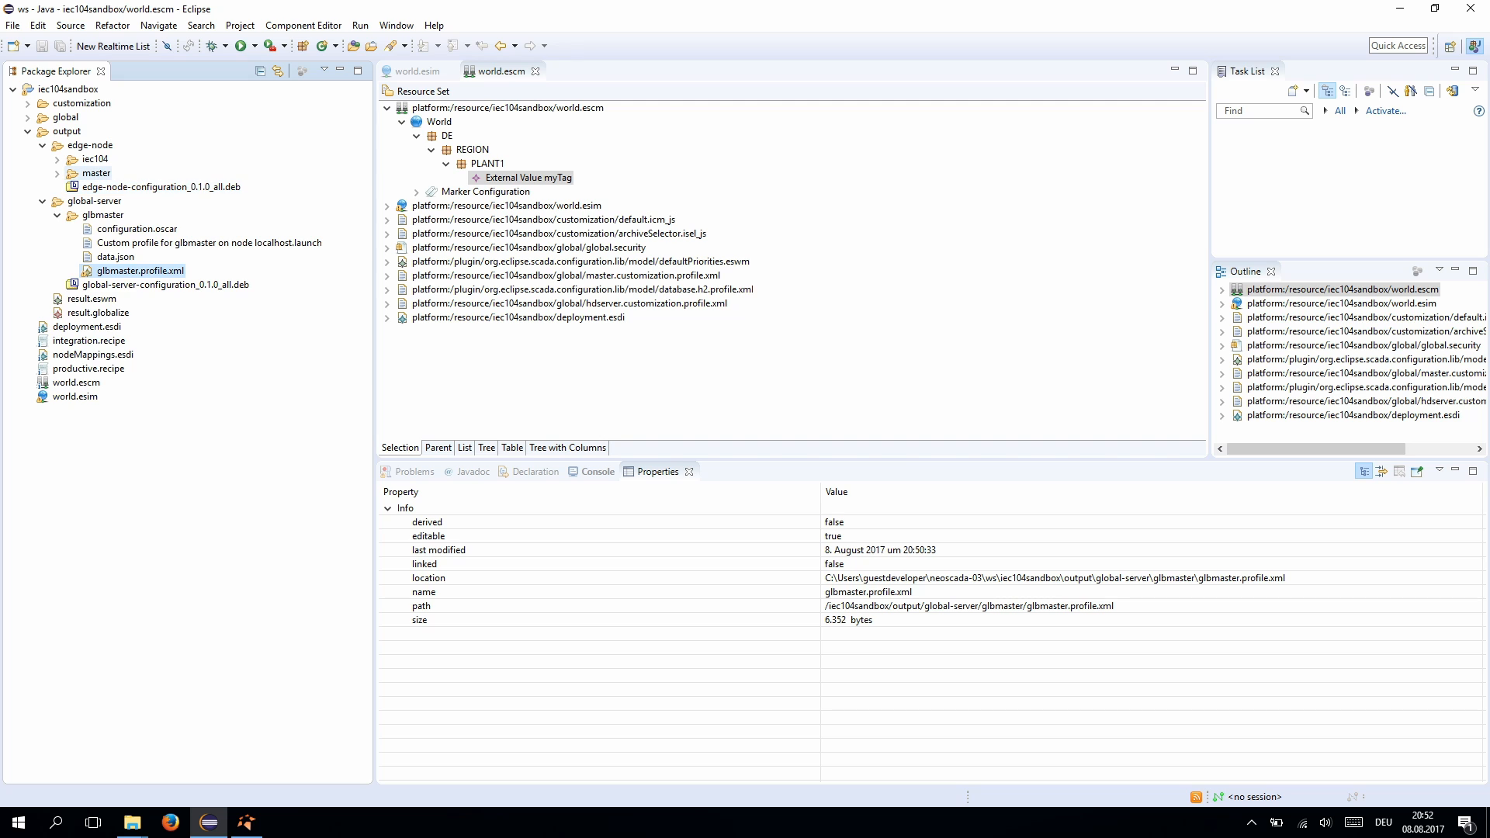
- Run edge-node's master.profile.xml as a NeoSCADA application, then return to the Admin Client
left_click(57, 173)
left_click(134, 215)
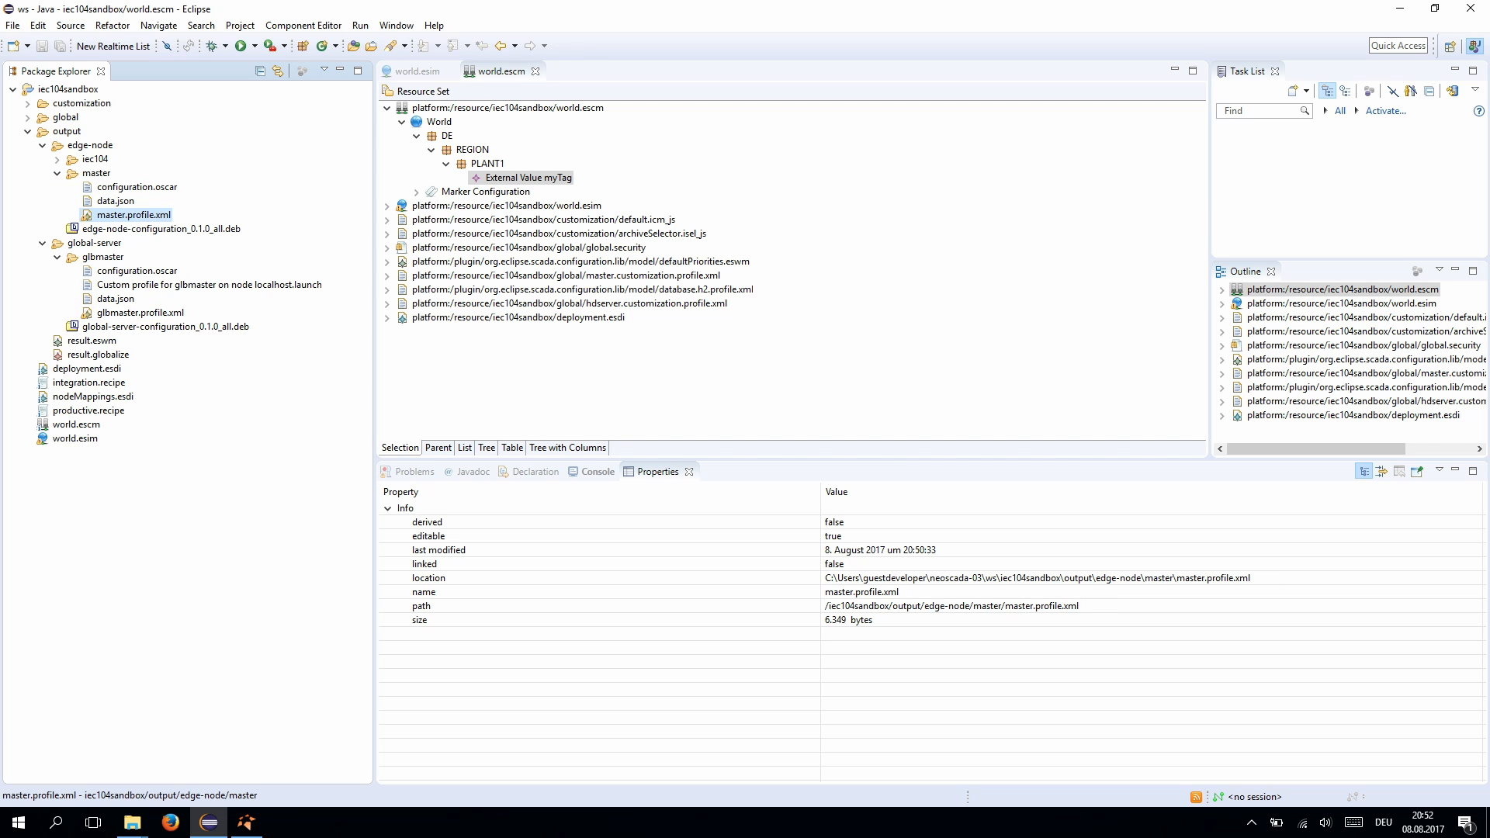
right_click(124, 215)
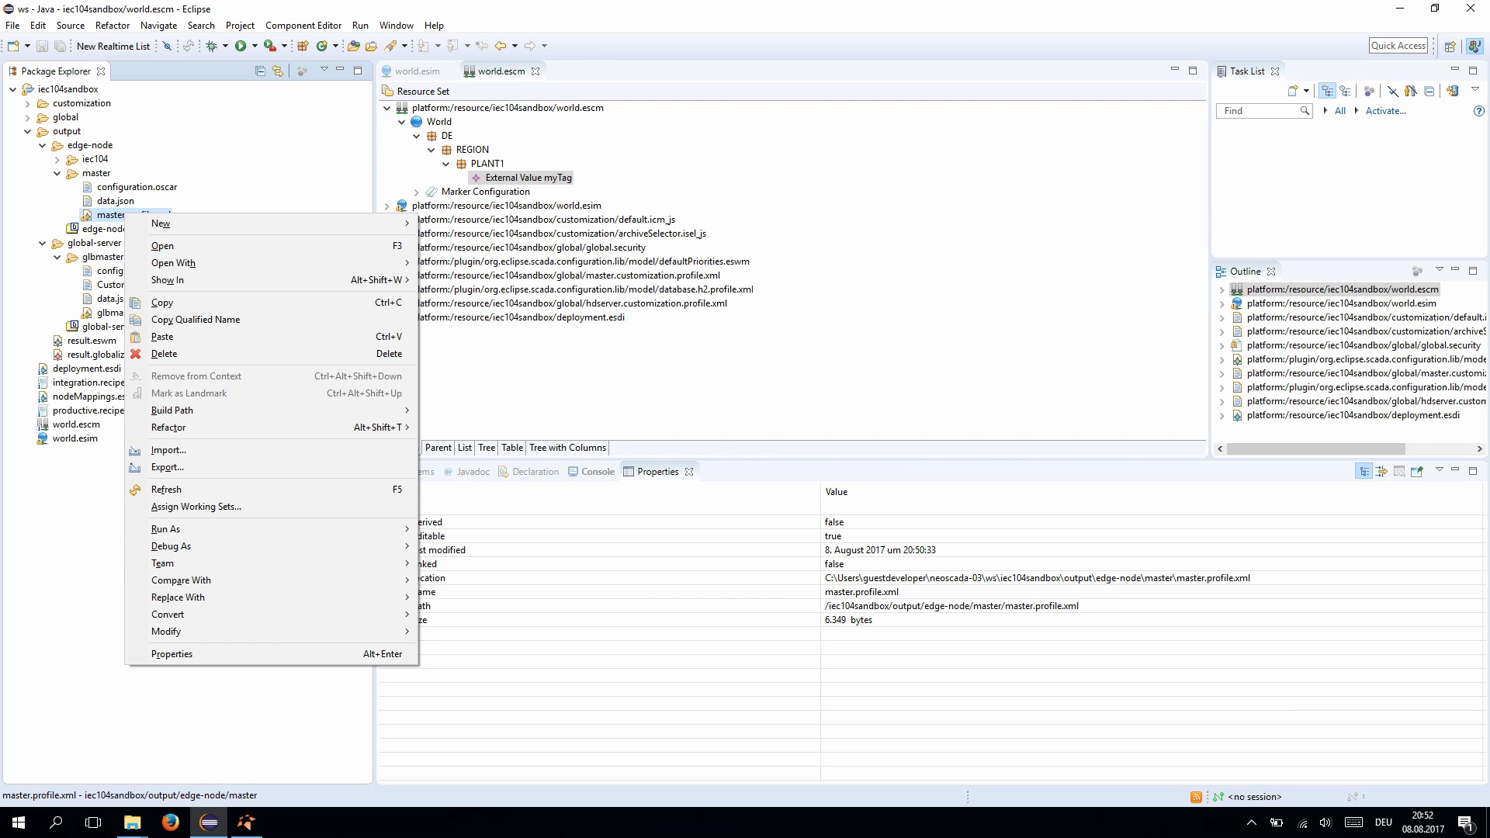
mouse_move(372, 528)
left_click(496, 528)
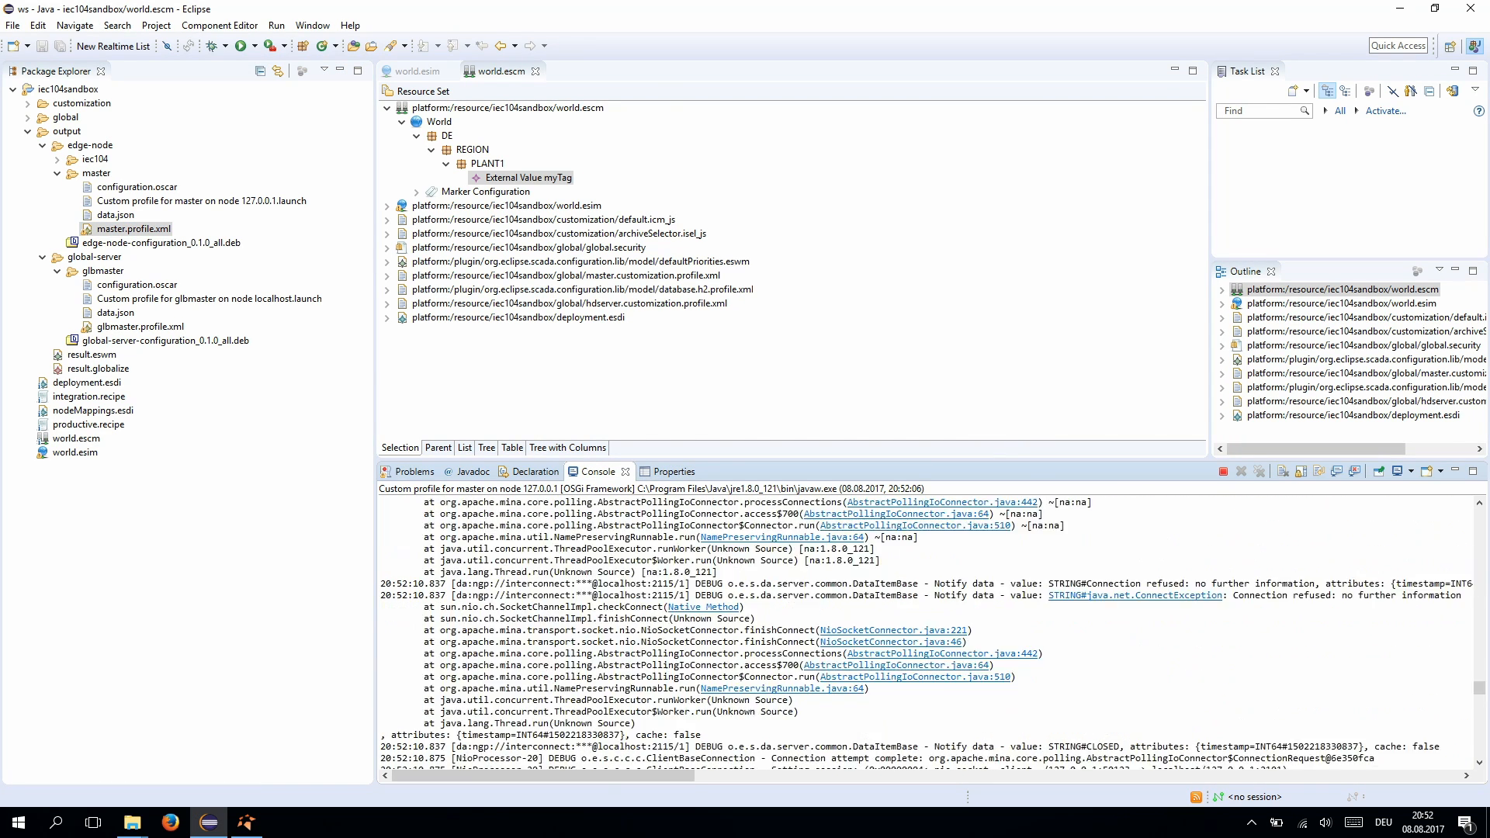
key("alt+Tab")
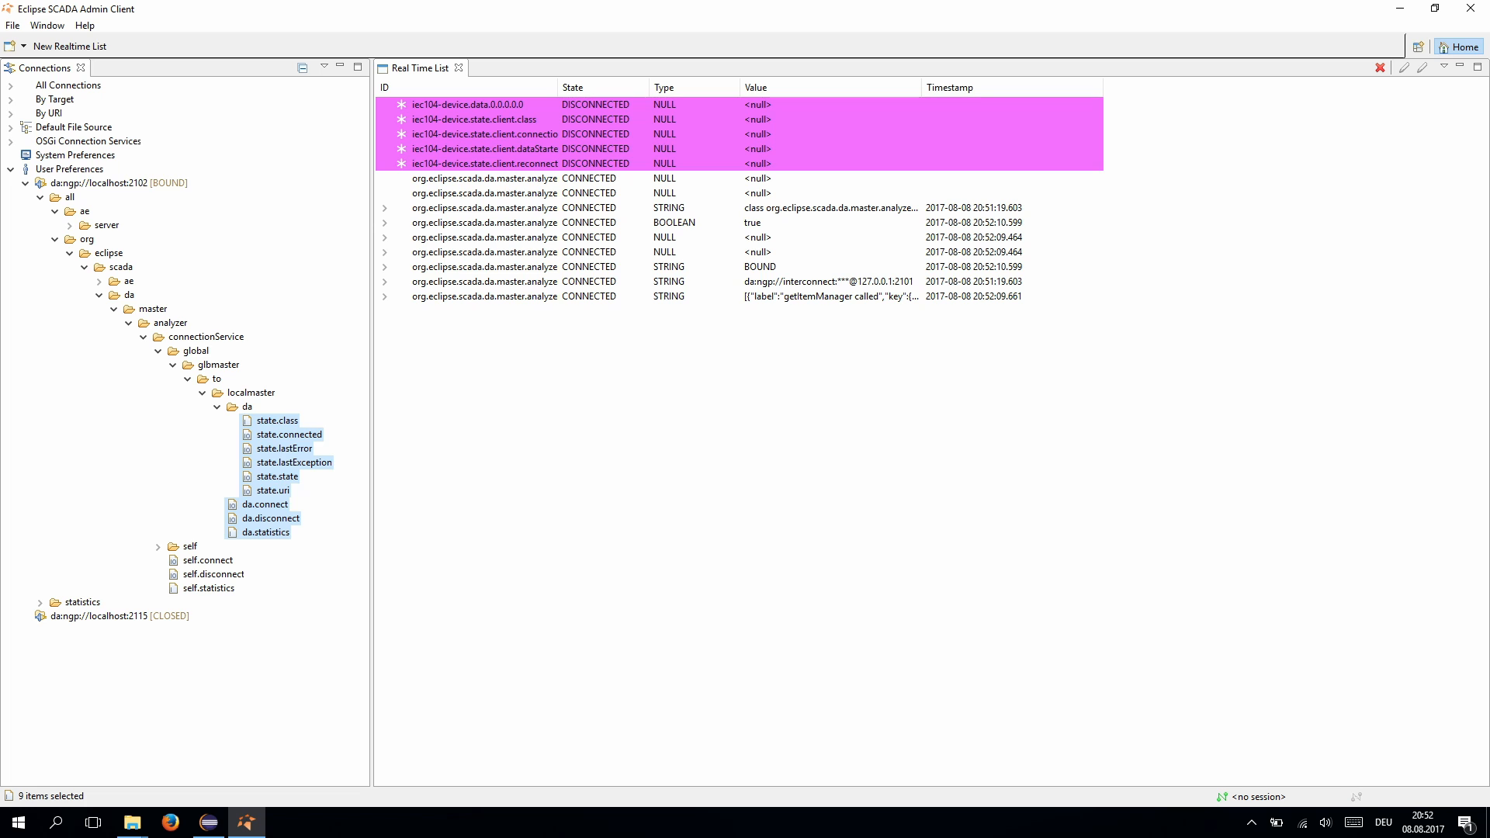
- Add another connection, to da:ngp://localhost:2101, after checking the BOUND state
left_click(481, 266)
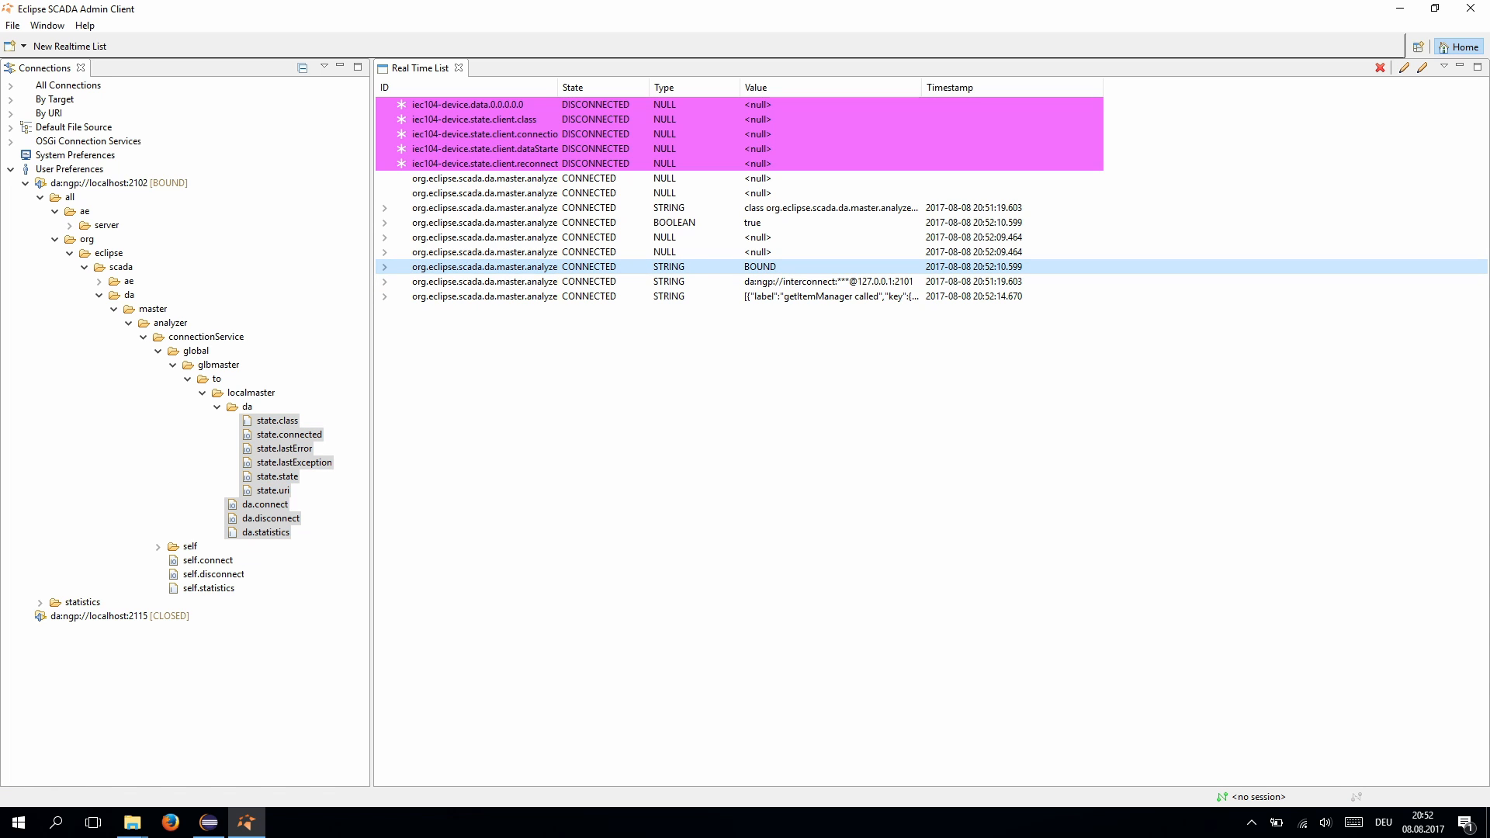
left_click(116, 184)
right_click(122, 183)
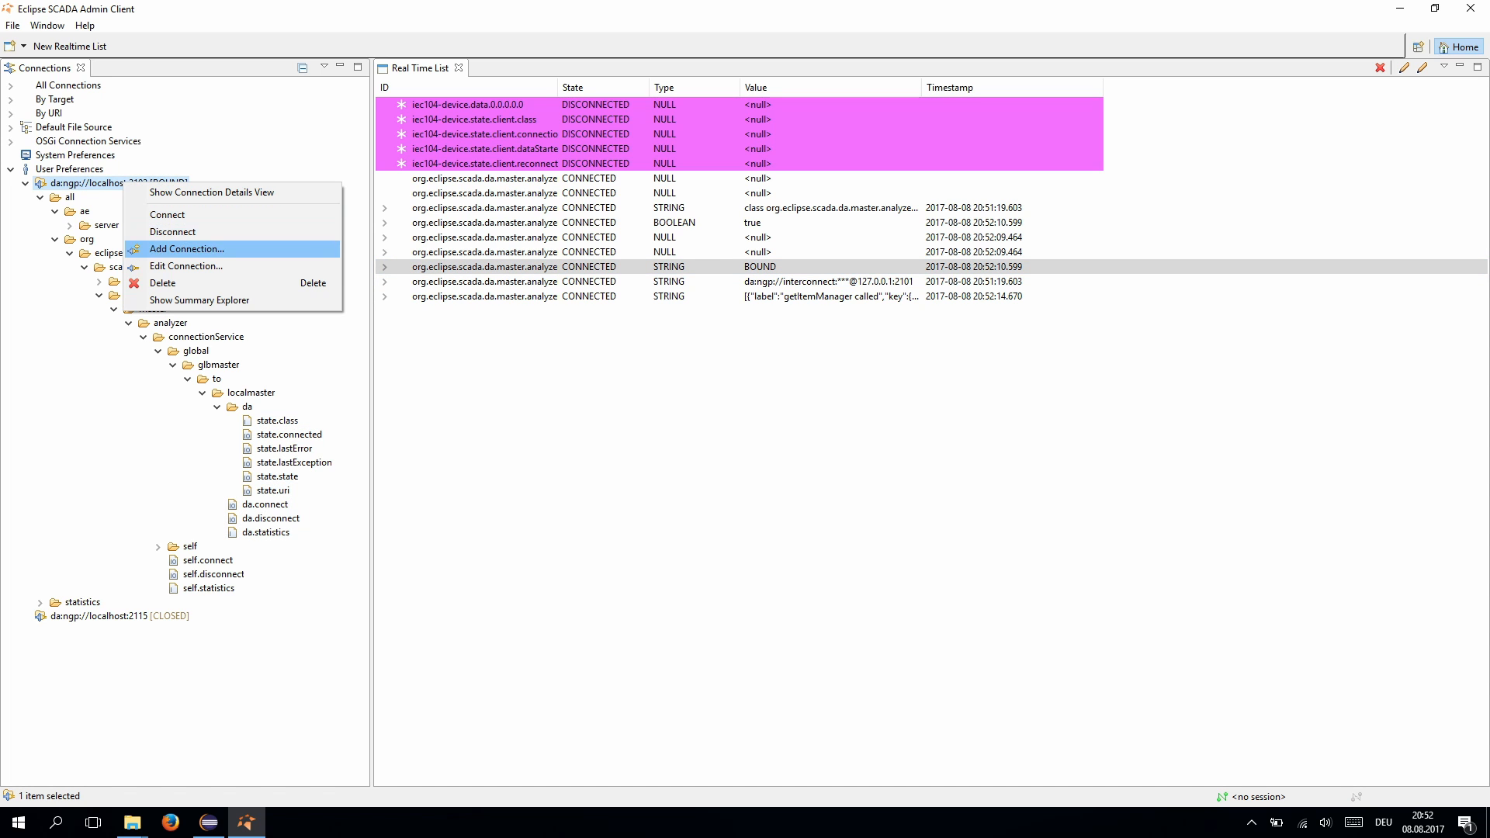
left_click(187, 248)
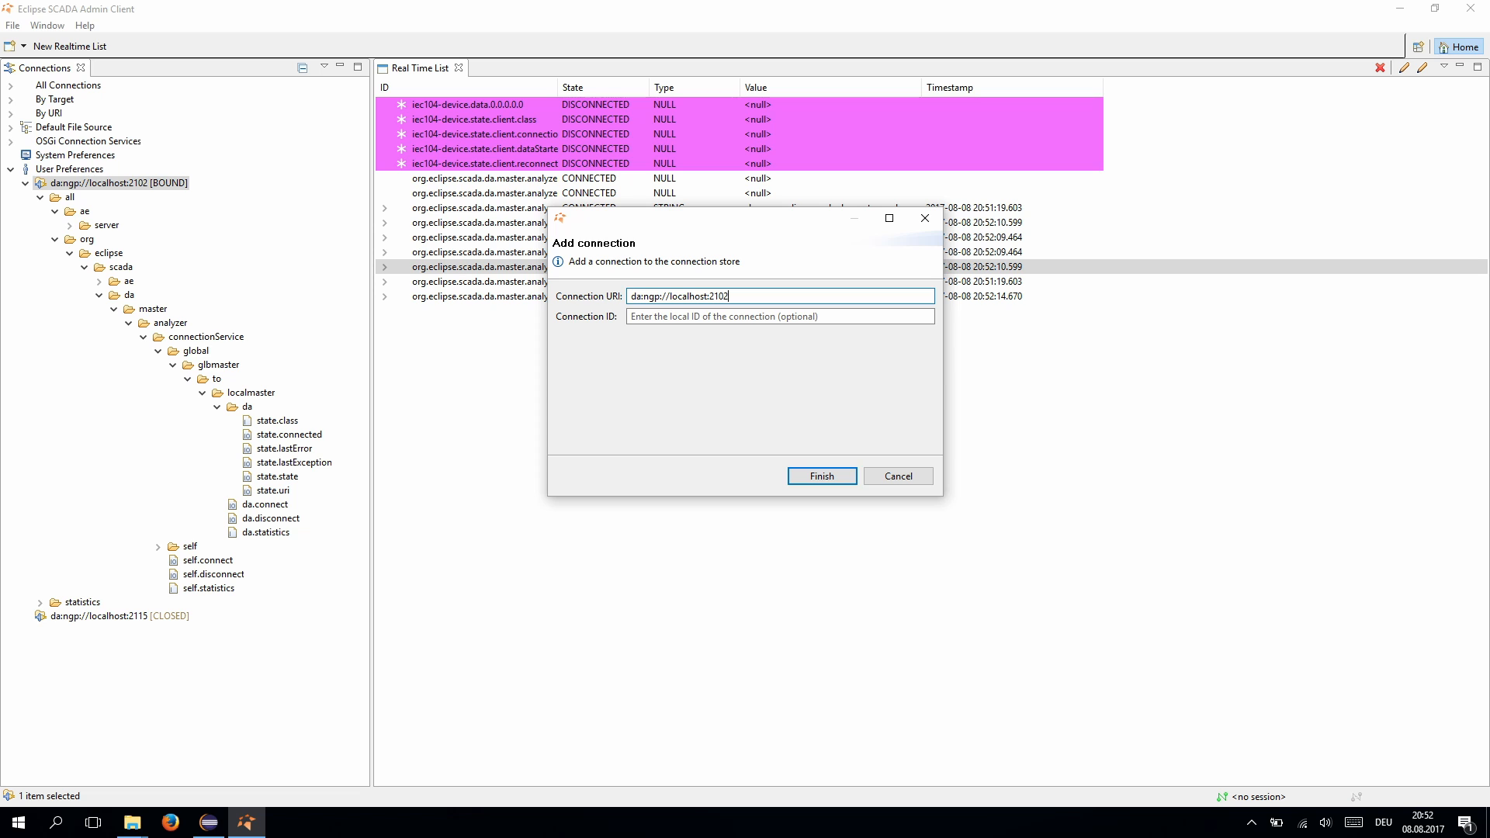
key("BackSpace")
type("1")
key("Return")
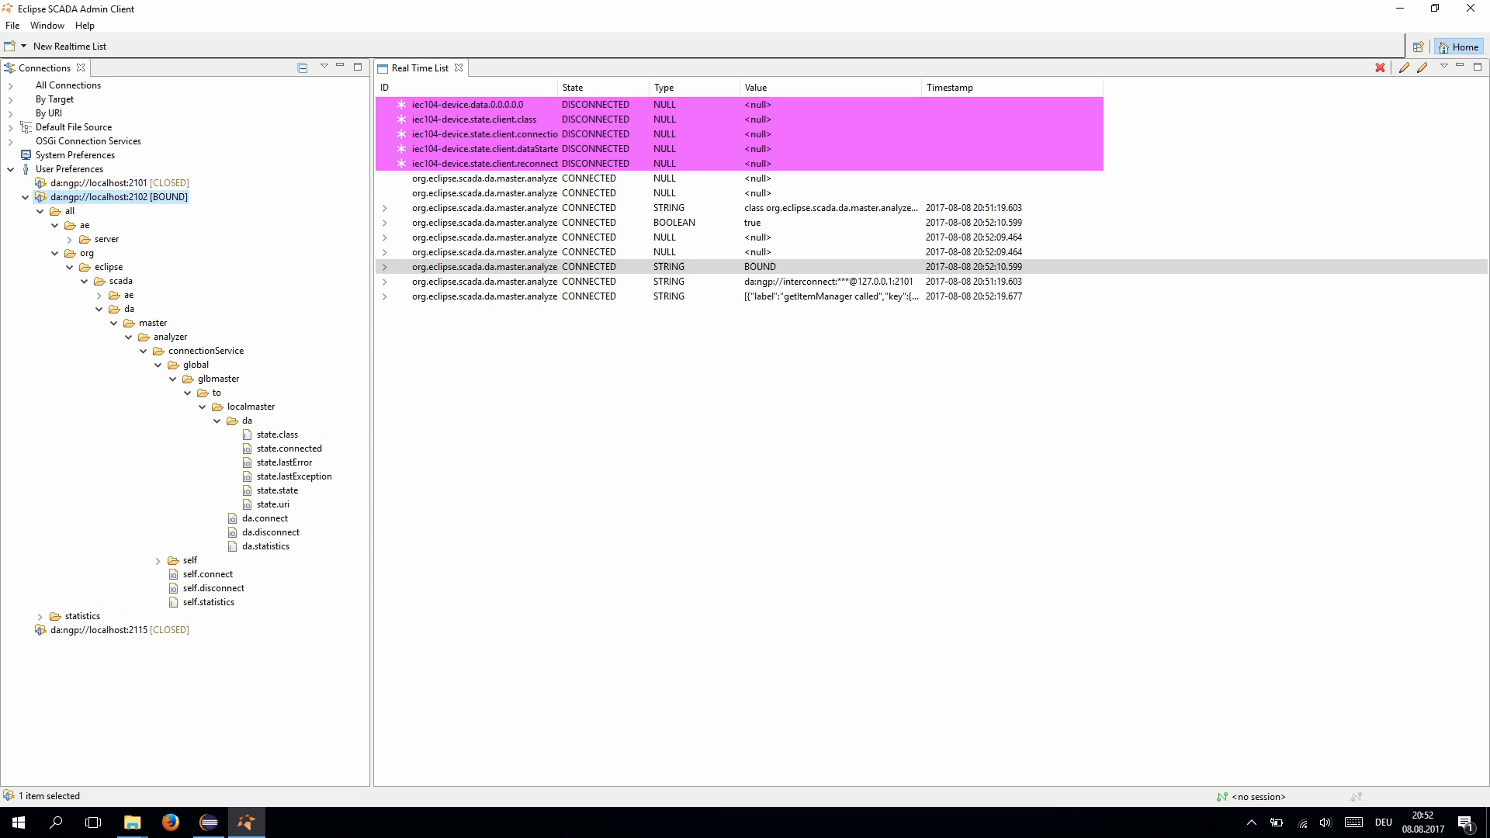
- Connect to localhost:2101 and log on with the administrator username and password
double_click(116, 183)
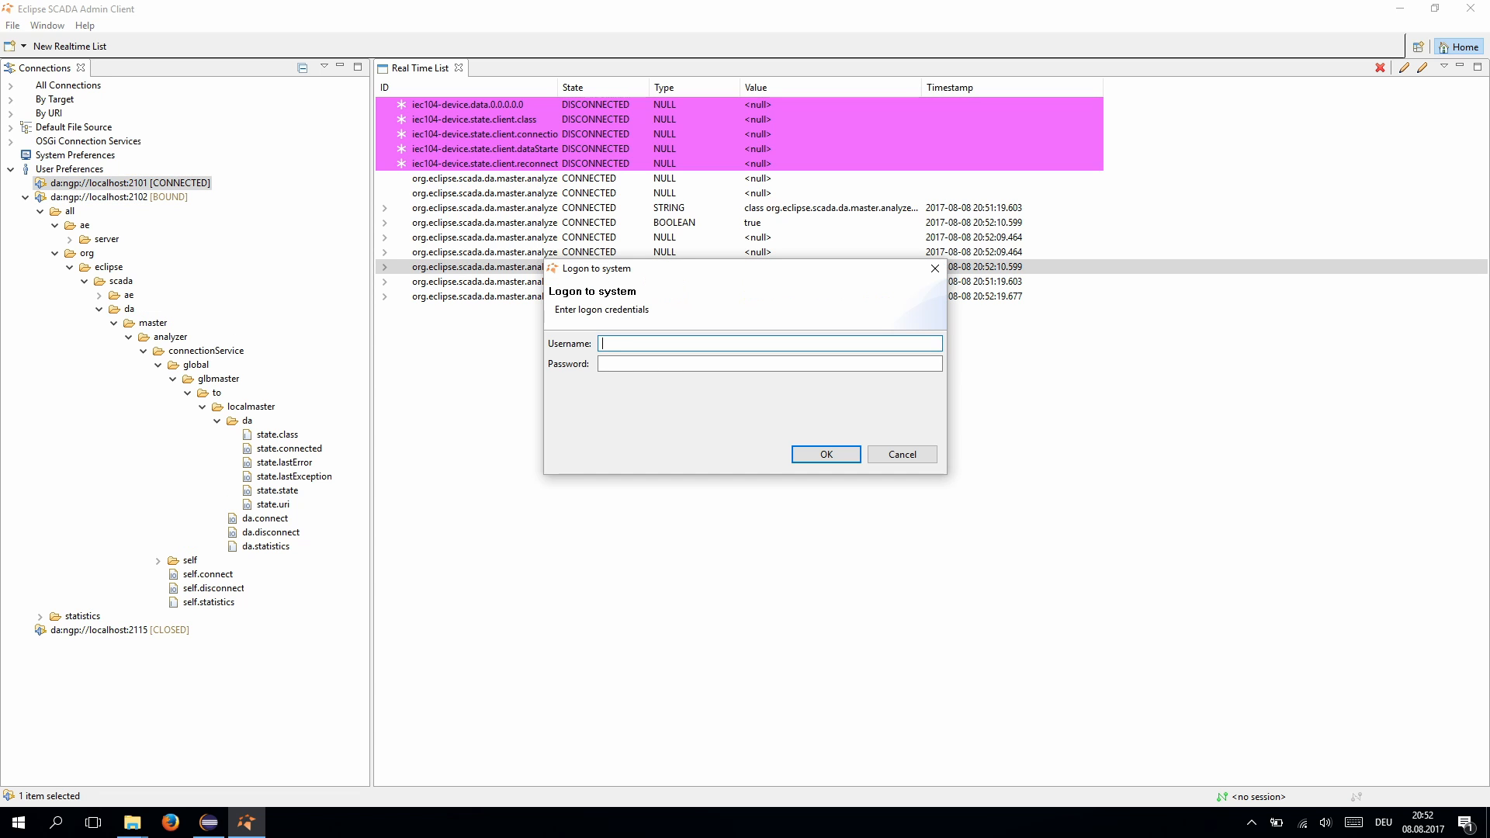
type("admin")
key("Tab")
type("admin")
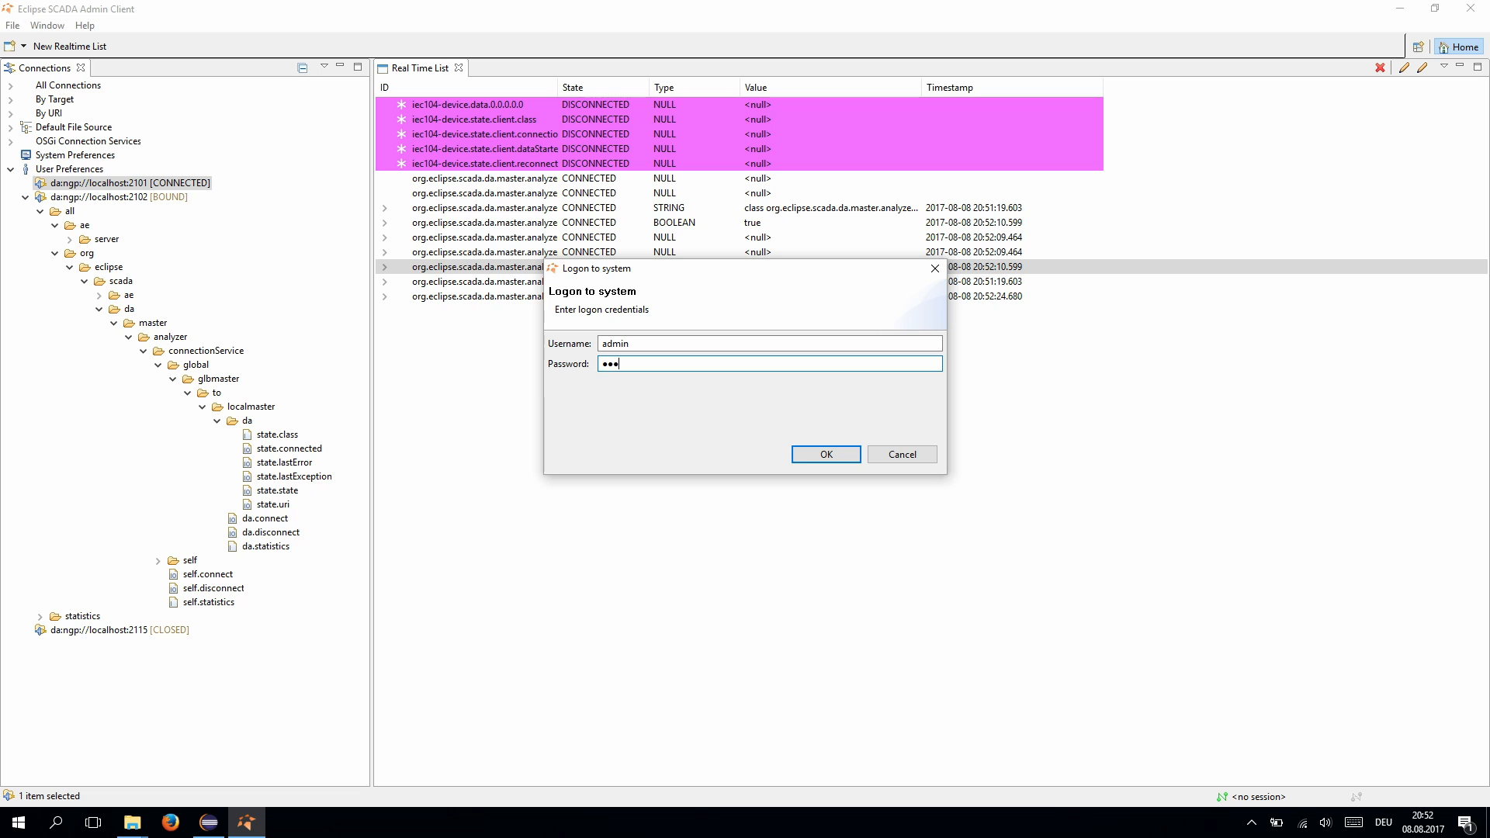
type("12")
key("Return")
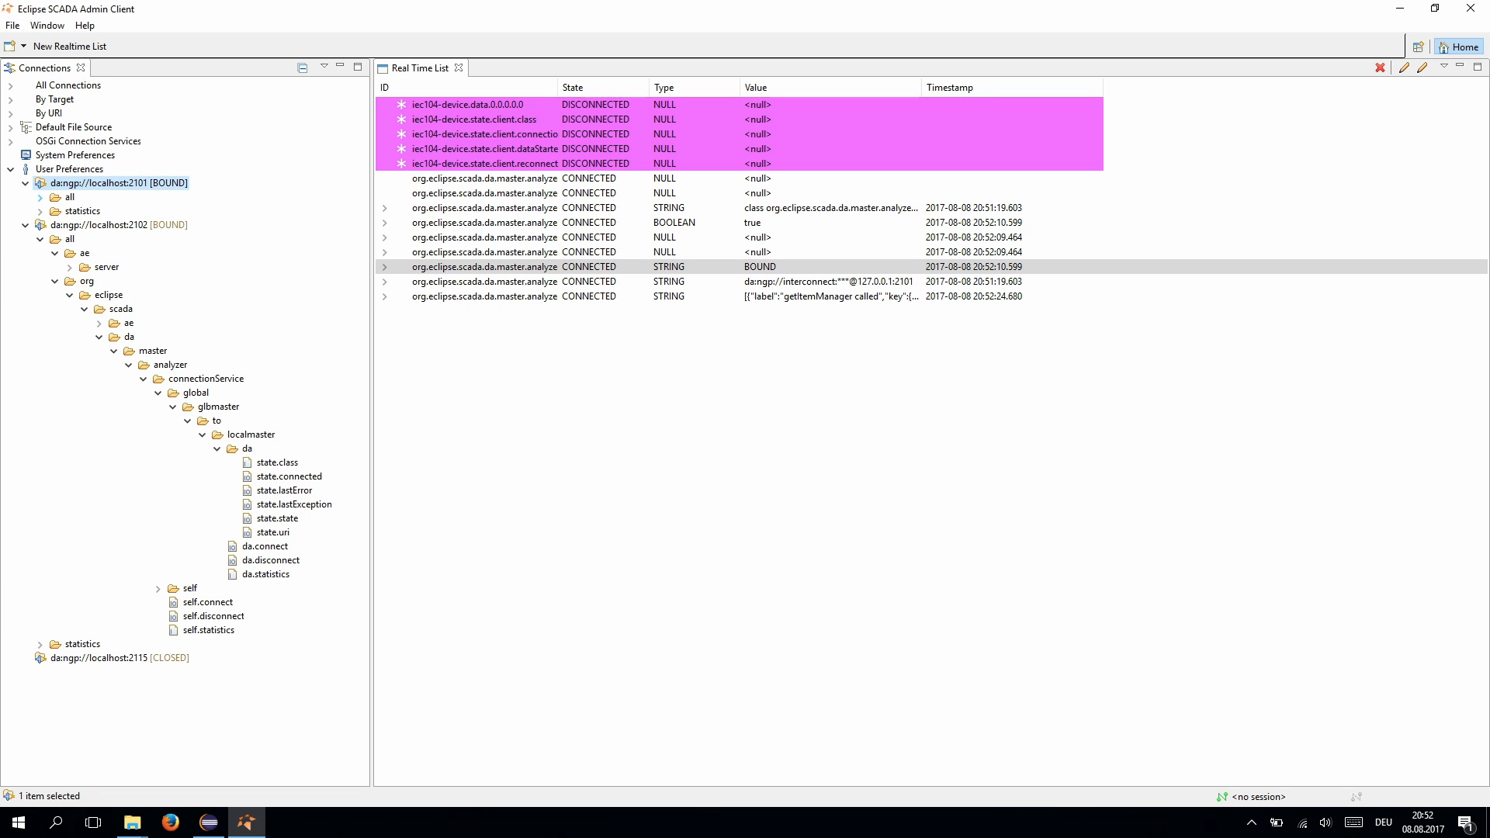
- Add DE.REGION.PLANT1.myTag.V from the 2101 server to the real-time list and expand its attributes
left_click(39, 197)
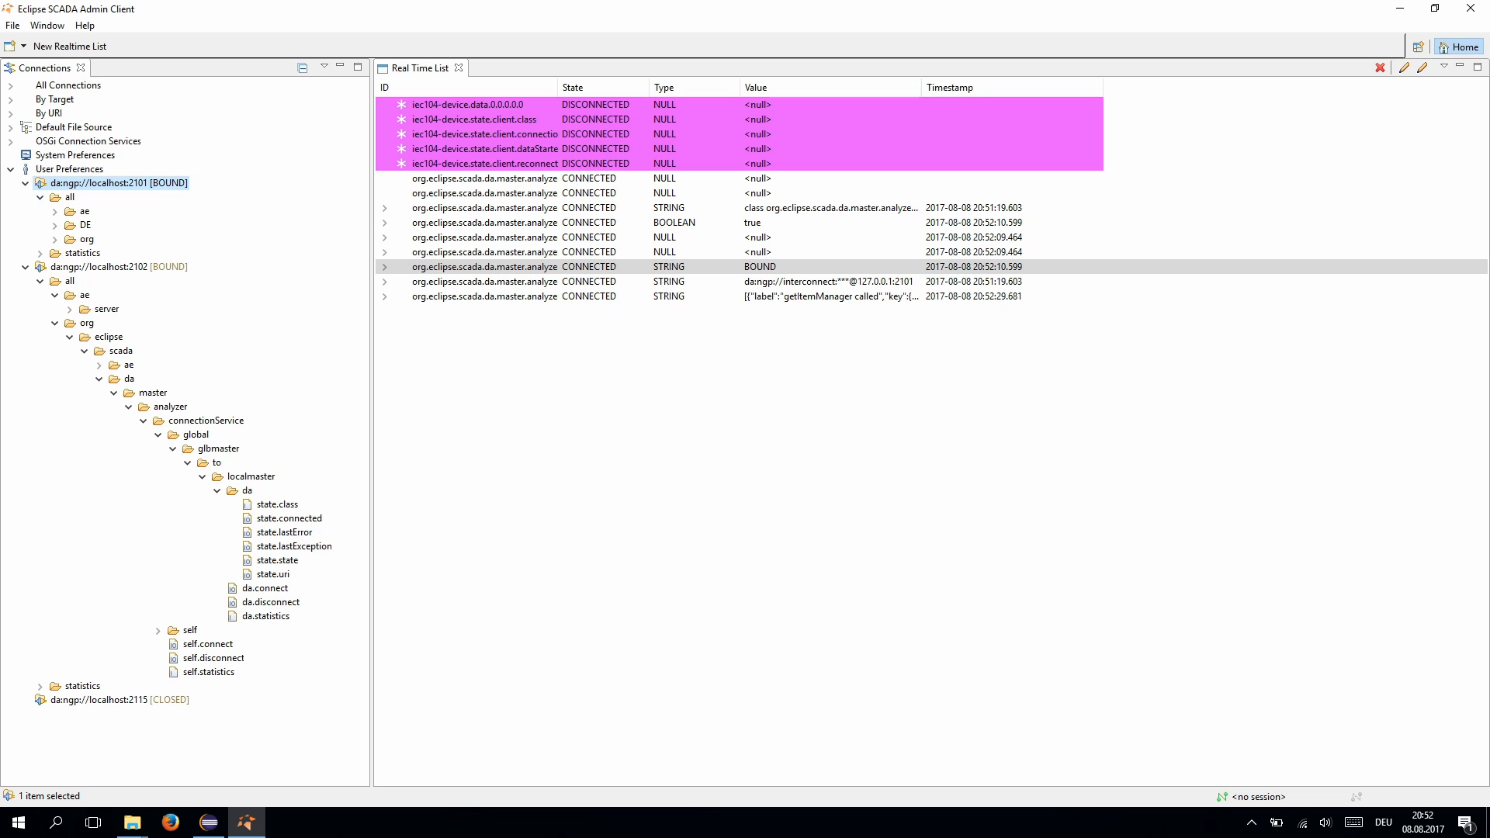
left_click(54, 226)
left_click(69, 239)
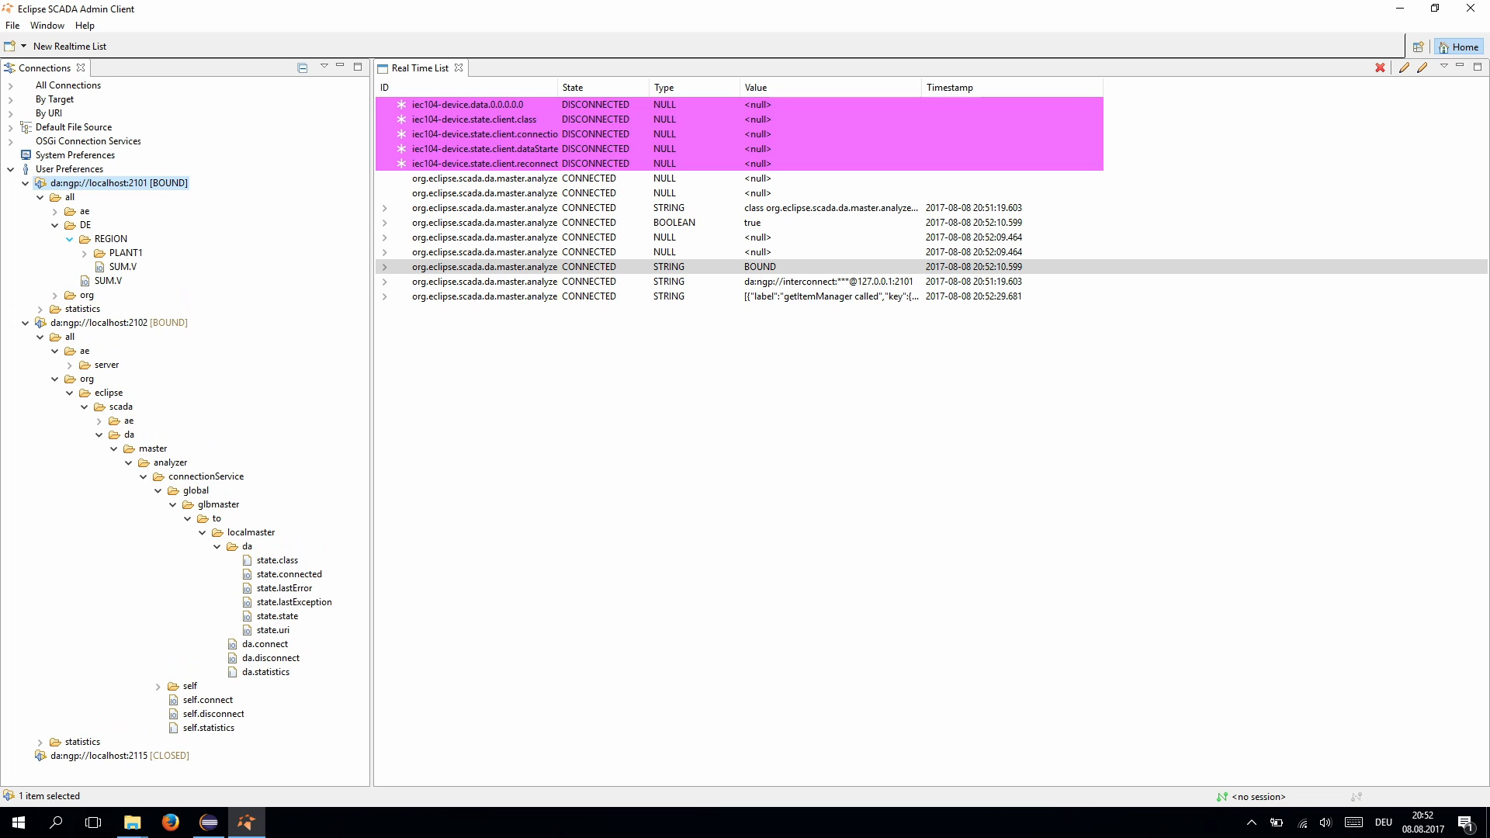
left_click(84, 253)
left_click(142, 268)
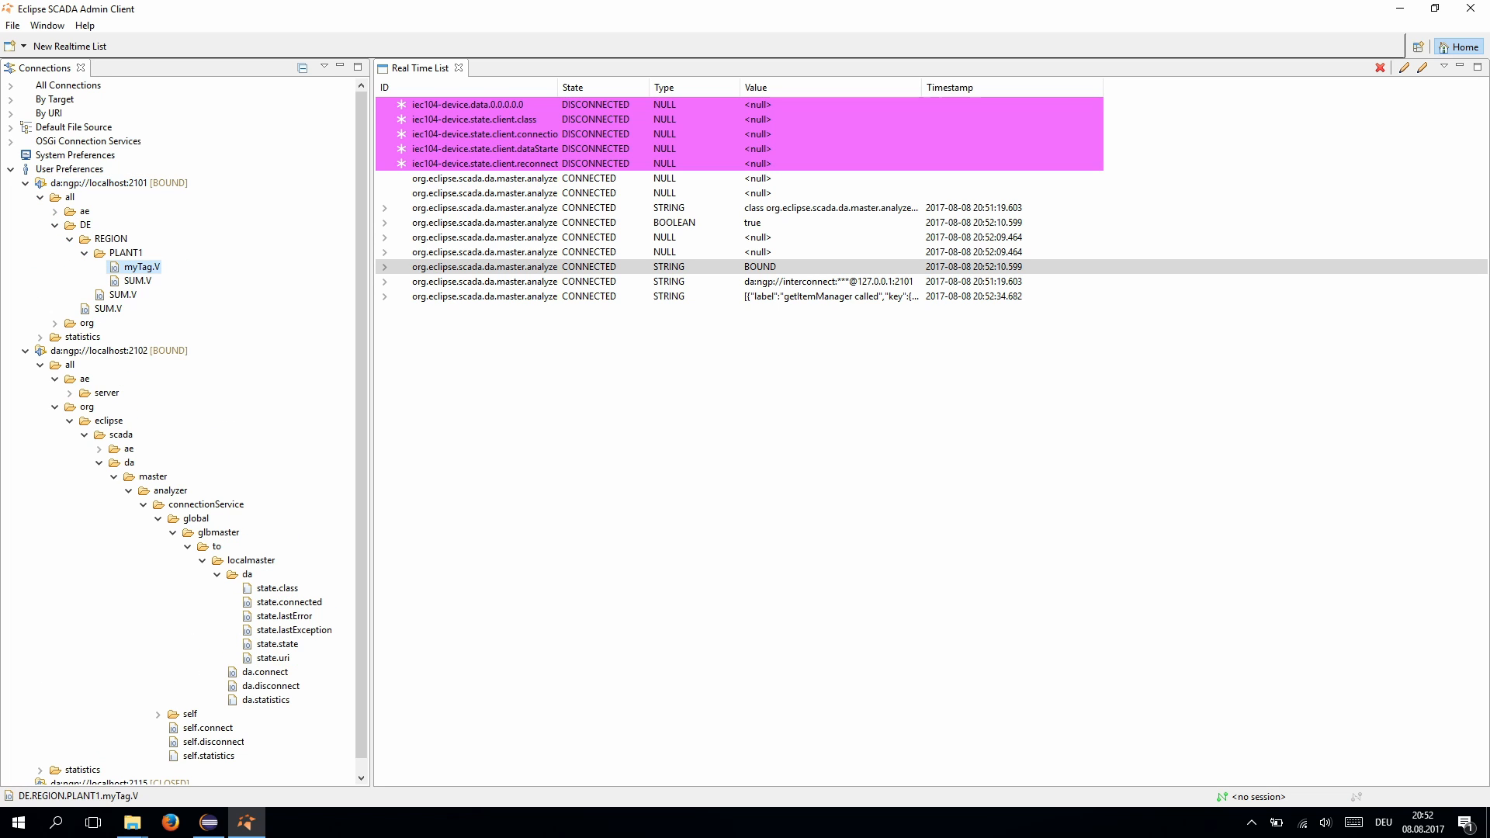
left_click_drag(142, 267, 541, 454)
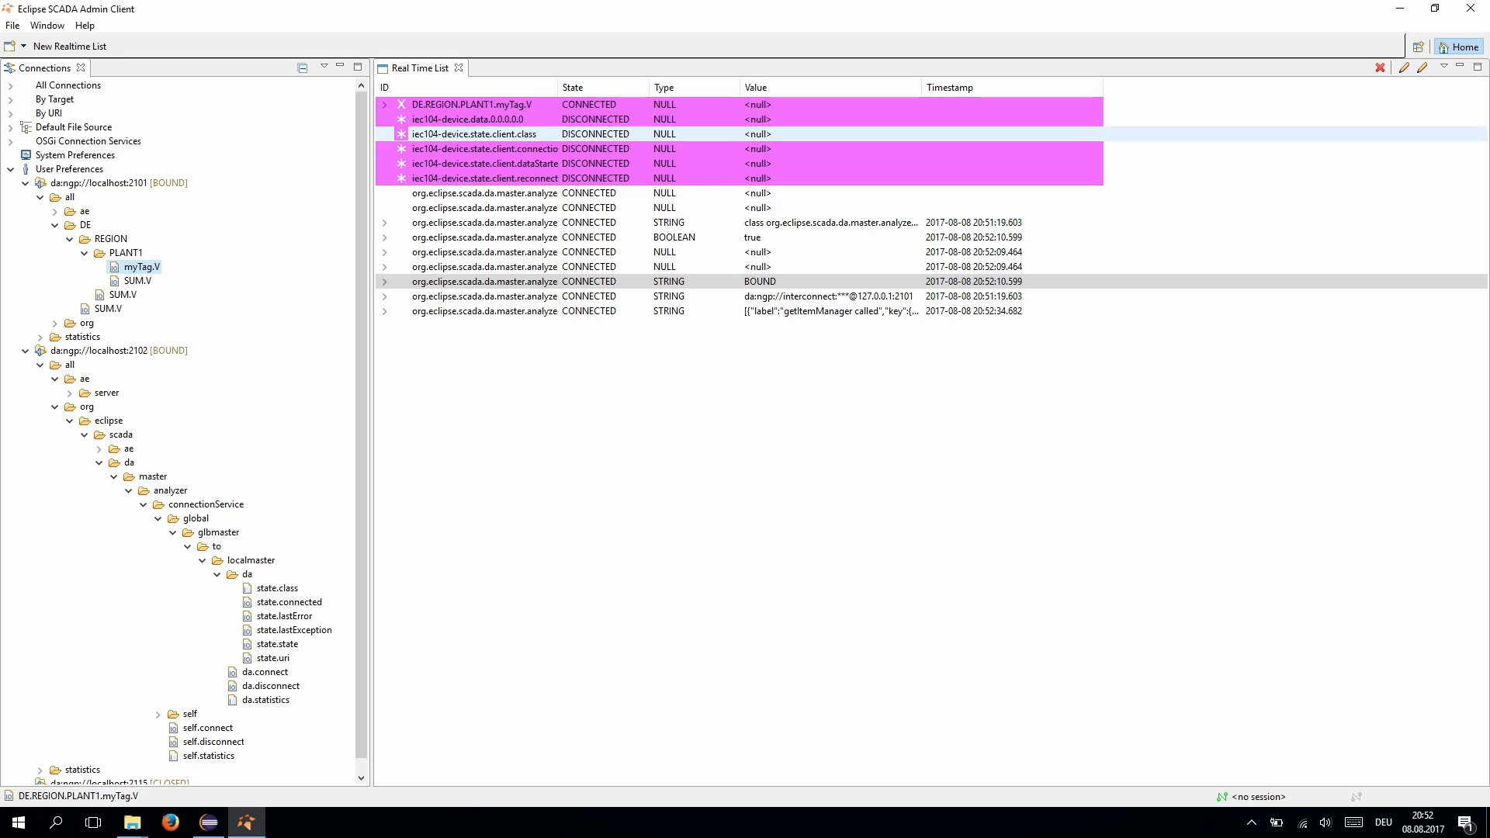
left_click(384, 104)
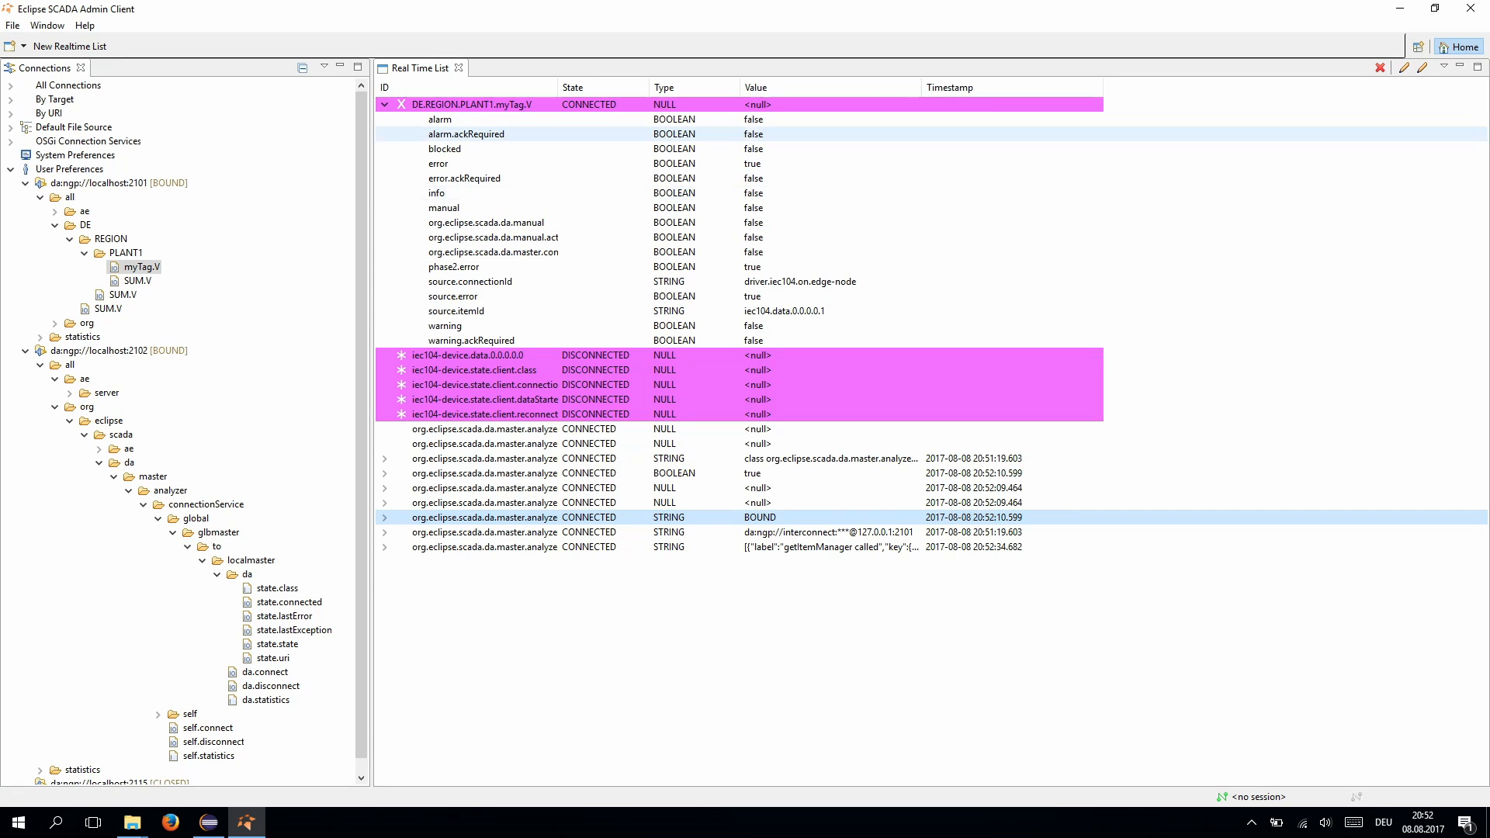
left_click(208, 823)
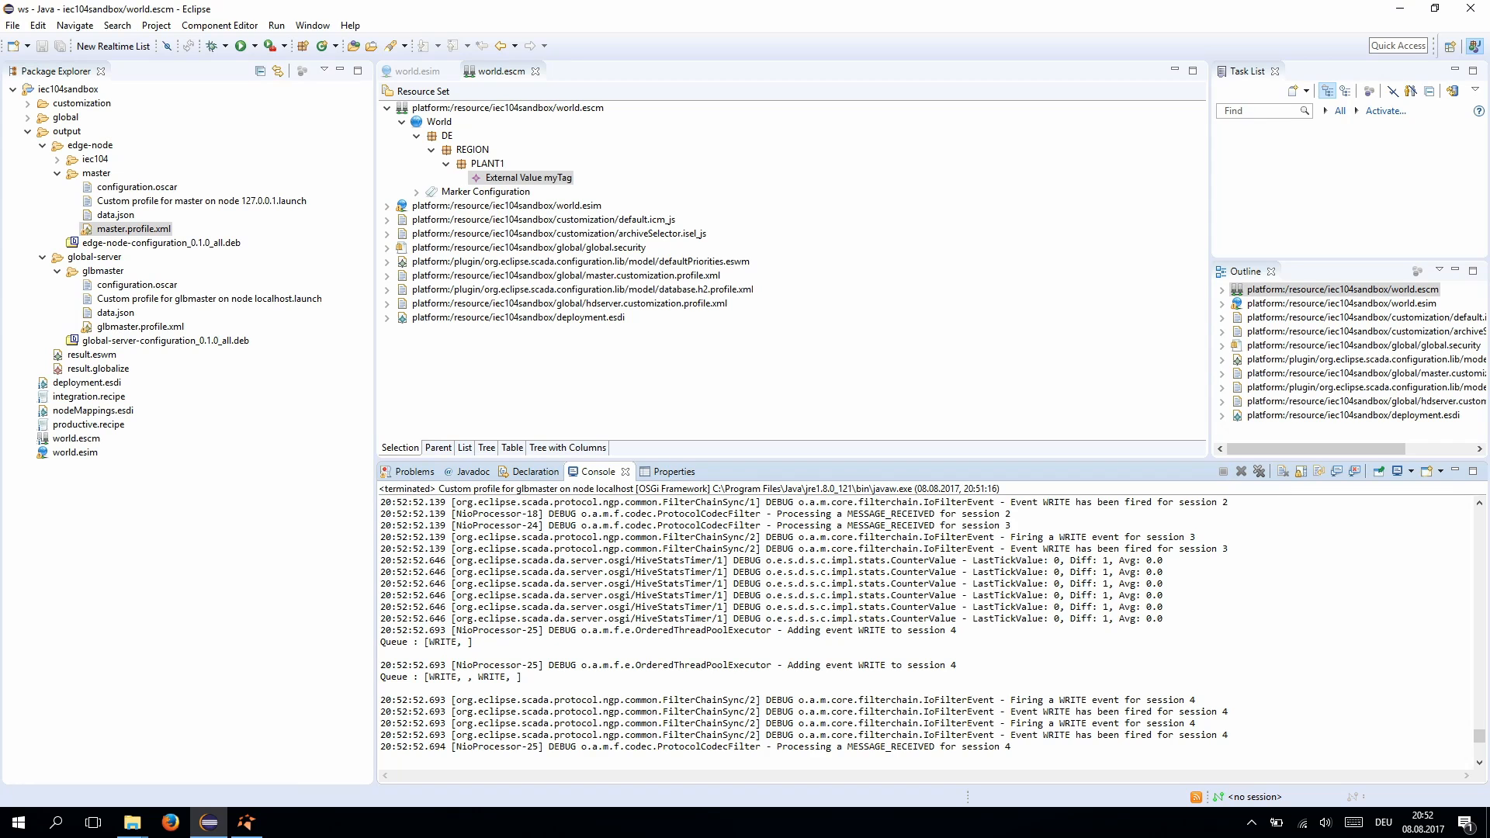
- Clear the console and add a Globalize Component child under PLANT1
left_click(1260, 471)
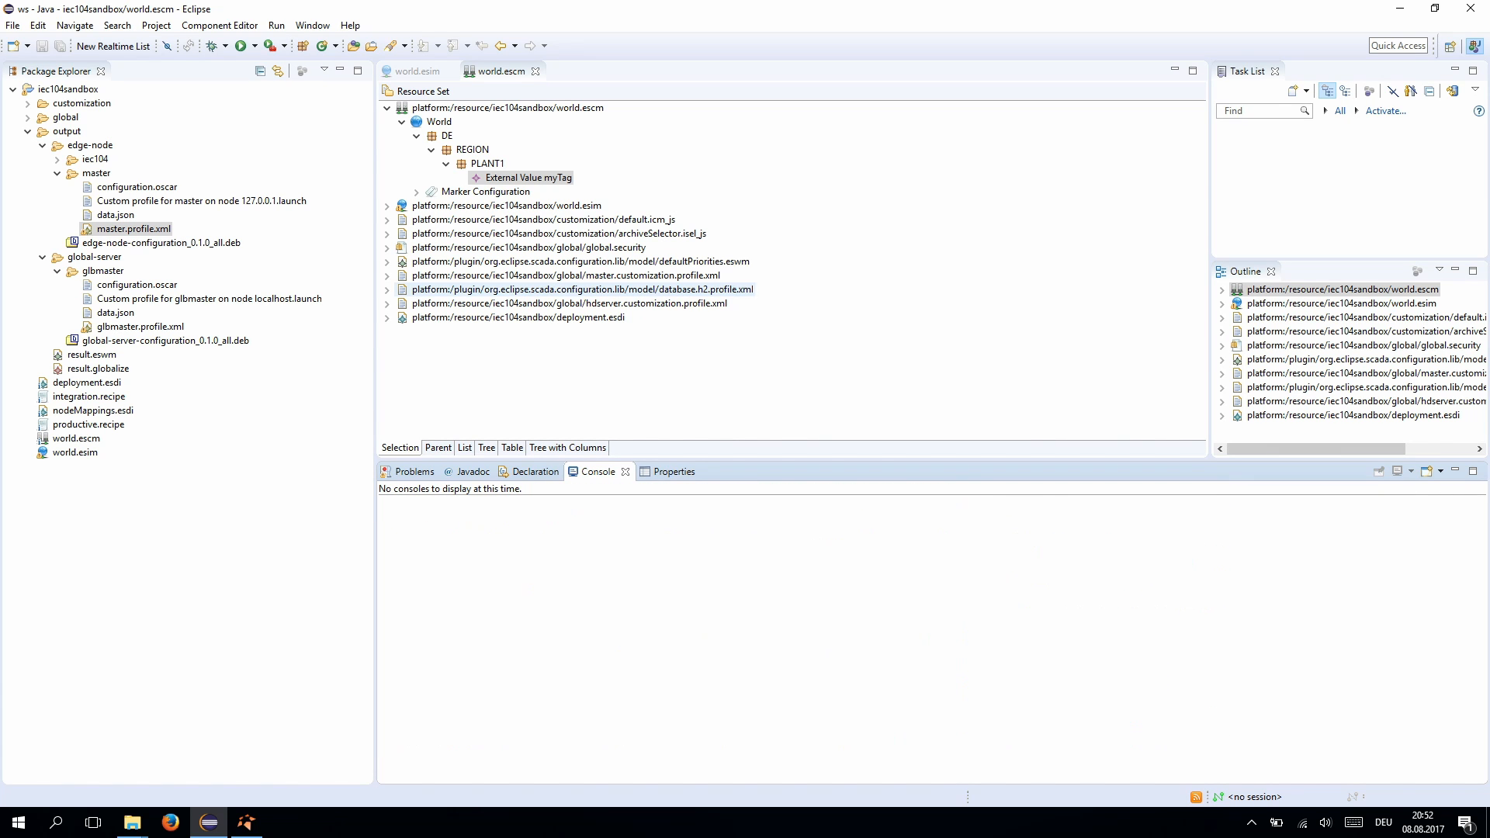
left_click(486, 164)
right_click(485, 164)
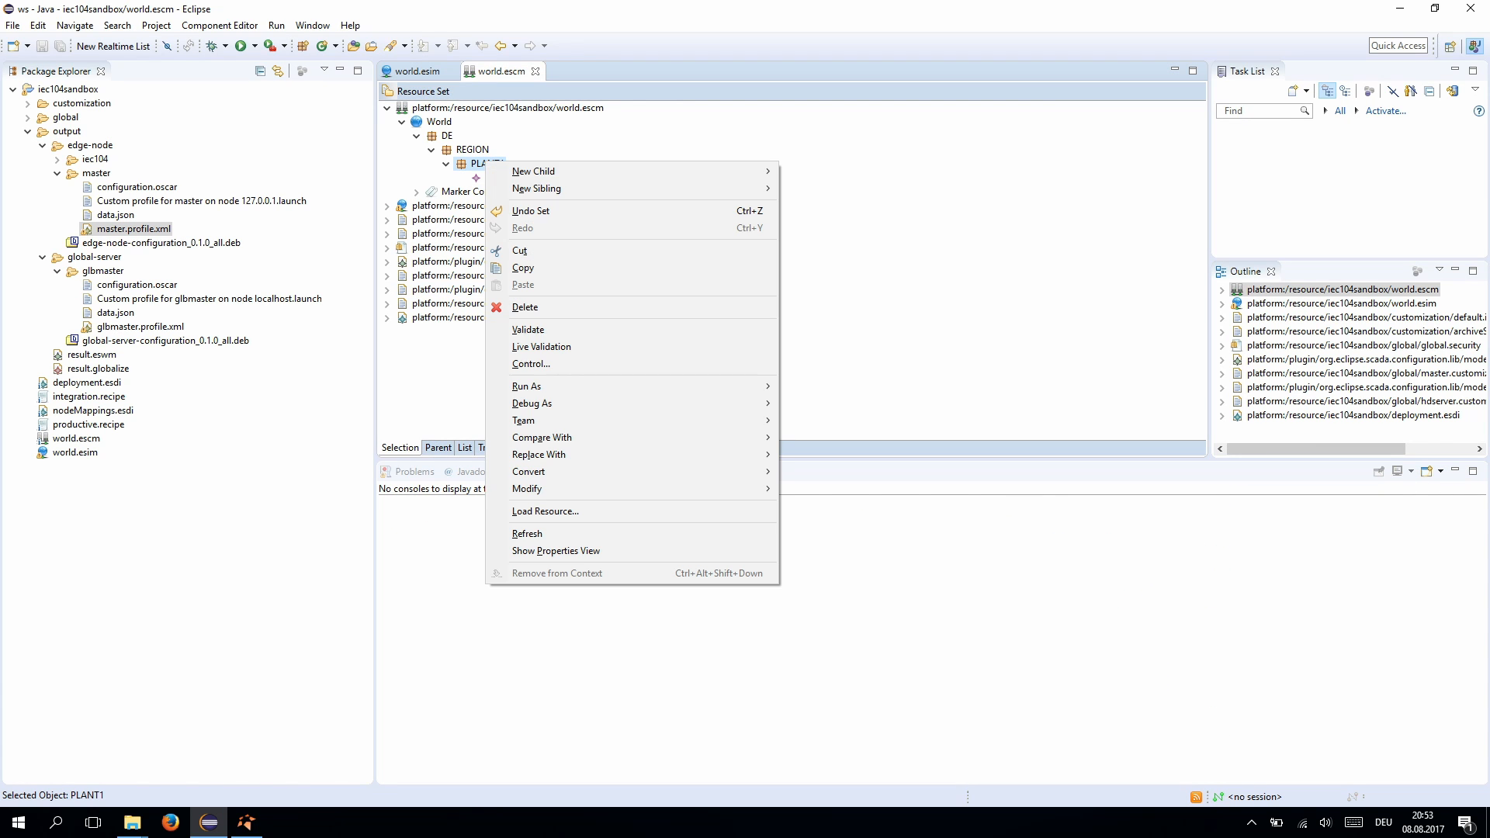
mouse_move(528, 171)
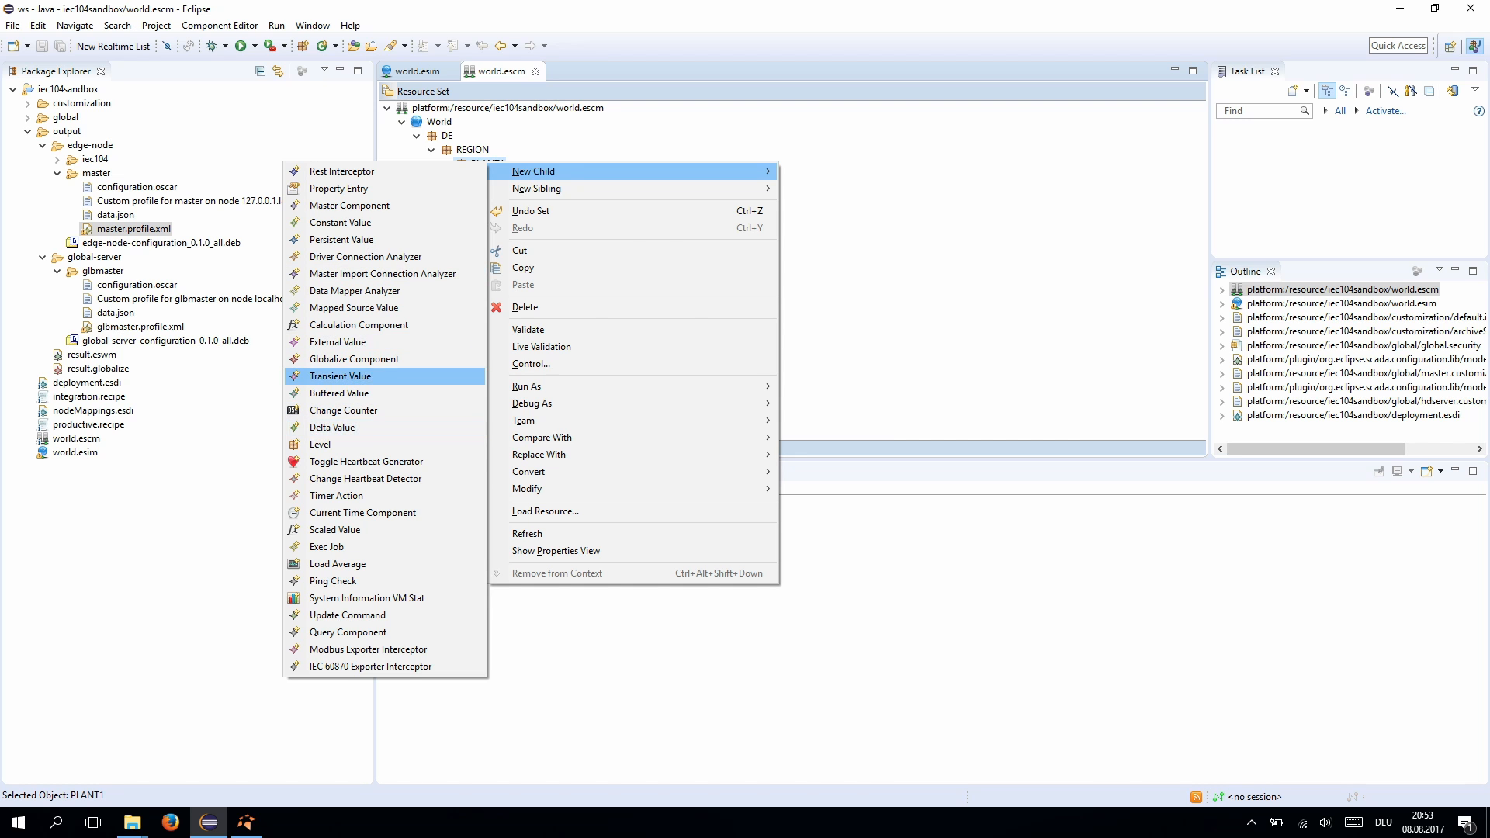
left_click(354, 358)
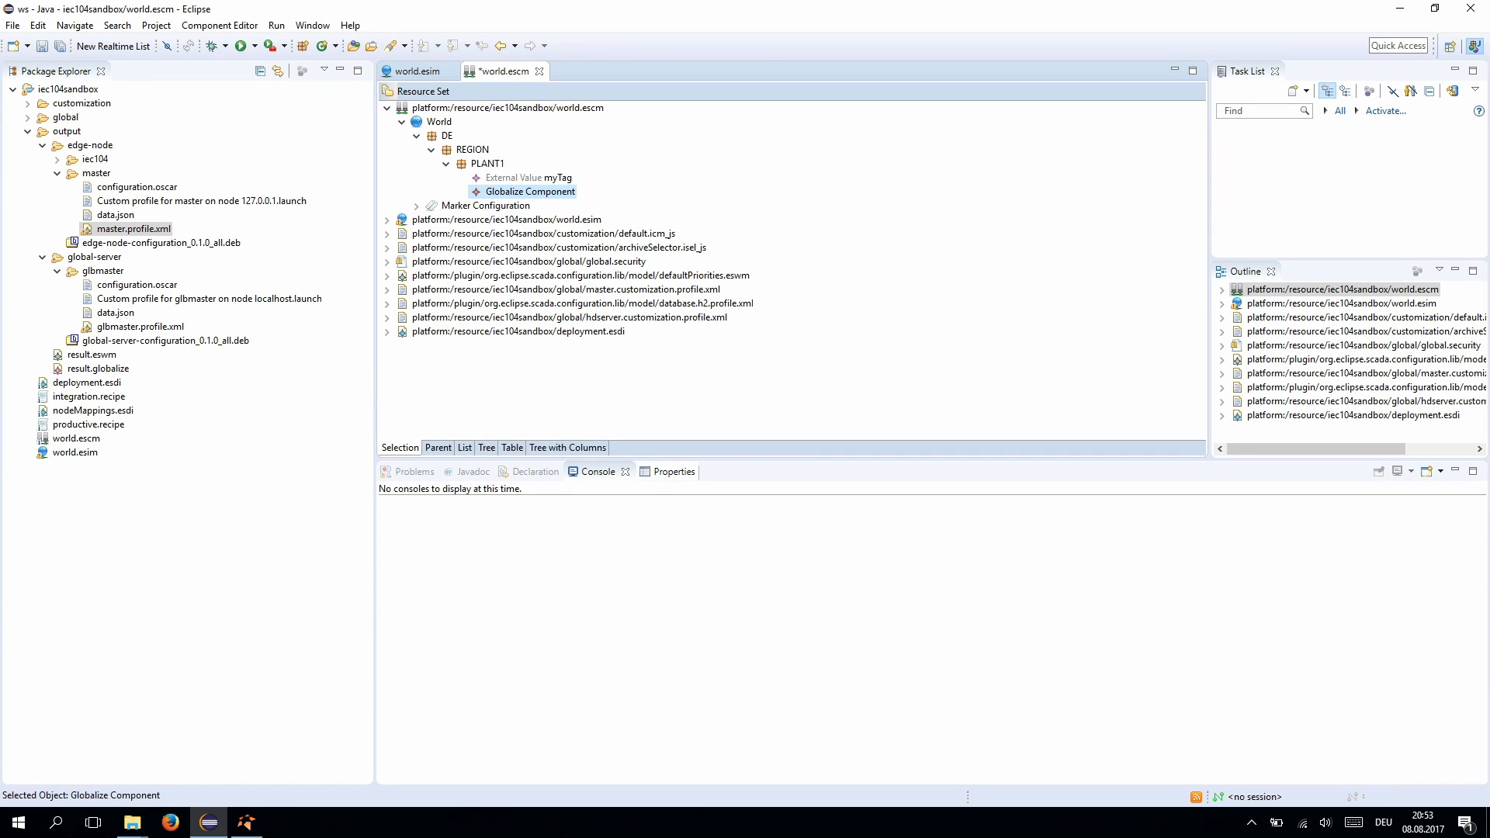
- Name the new Globalize Component globalizePlant1
left_click(659, 472)
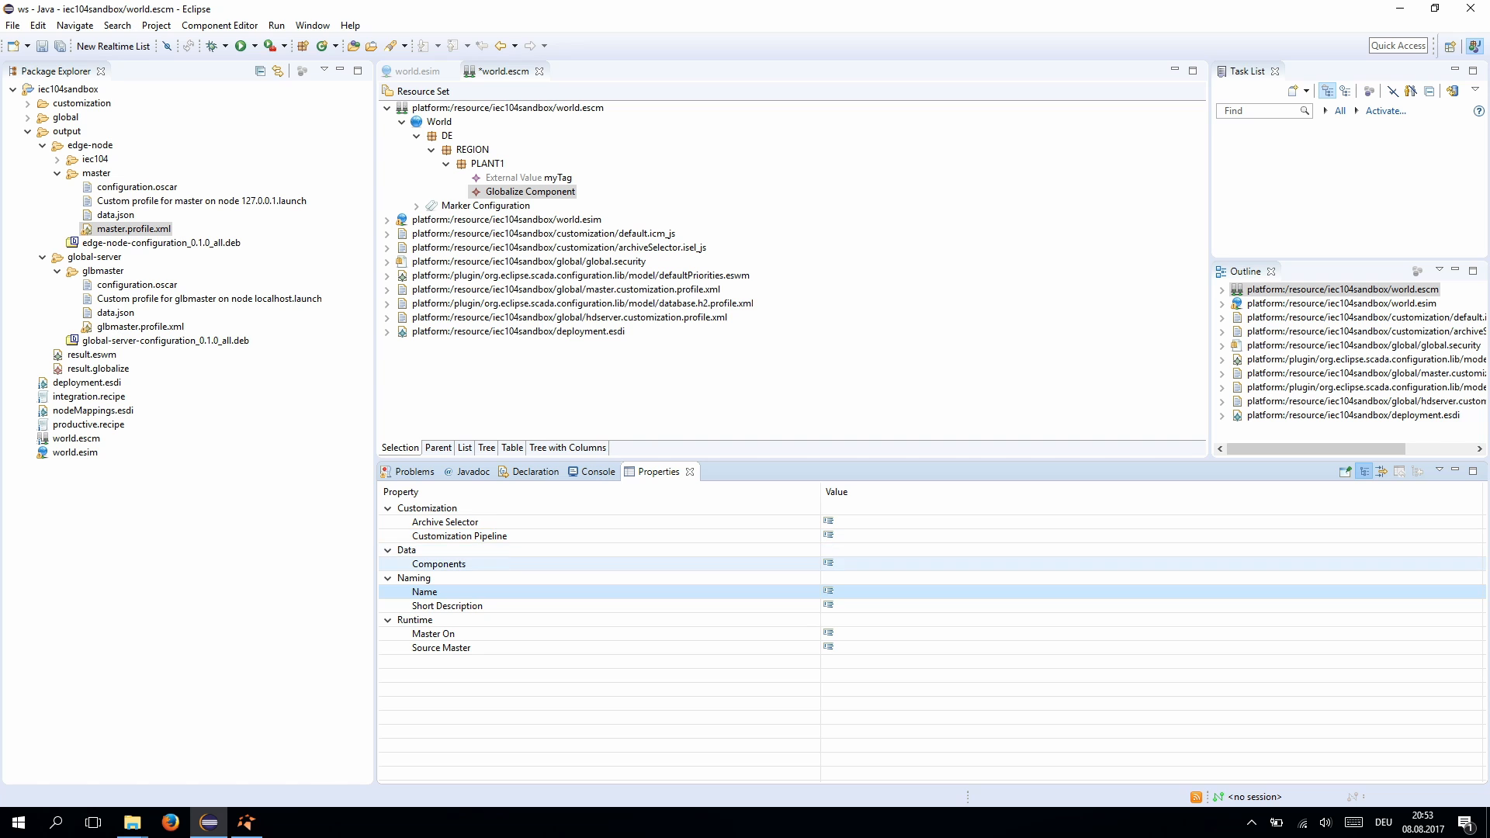
left_click(438, 565)
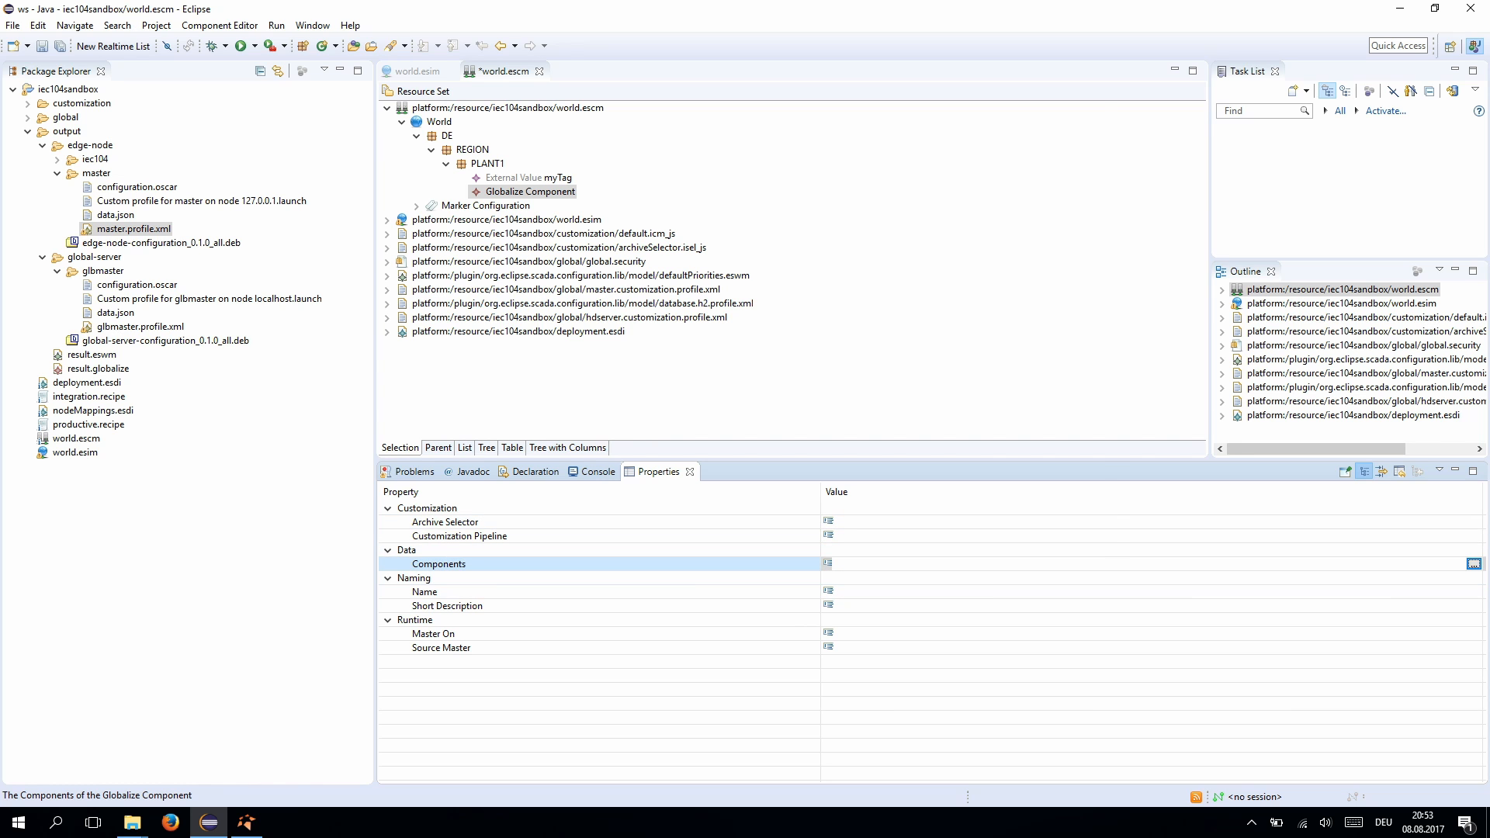
left_click(1473, 565)
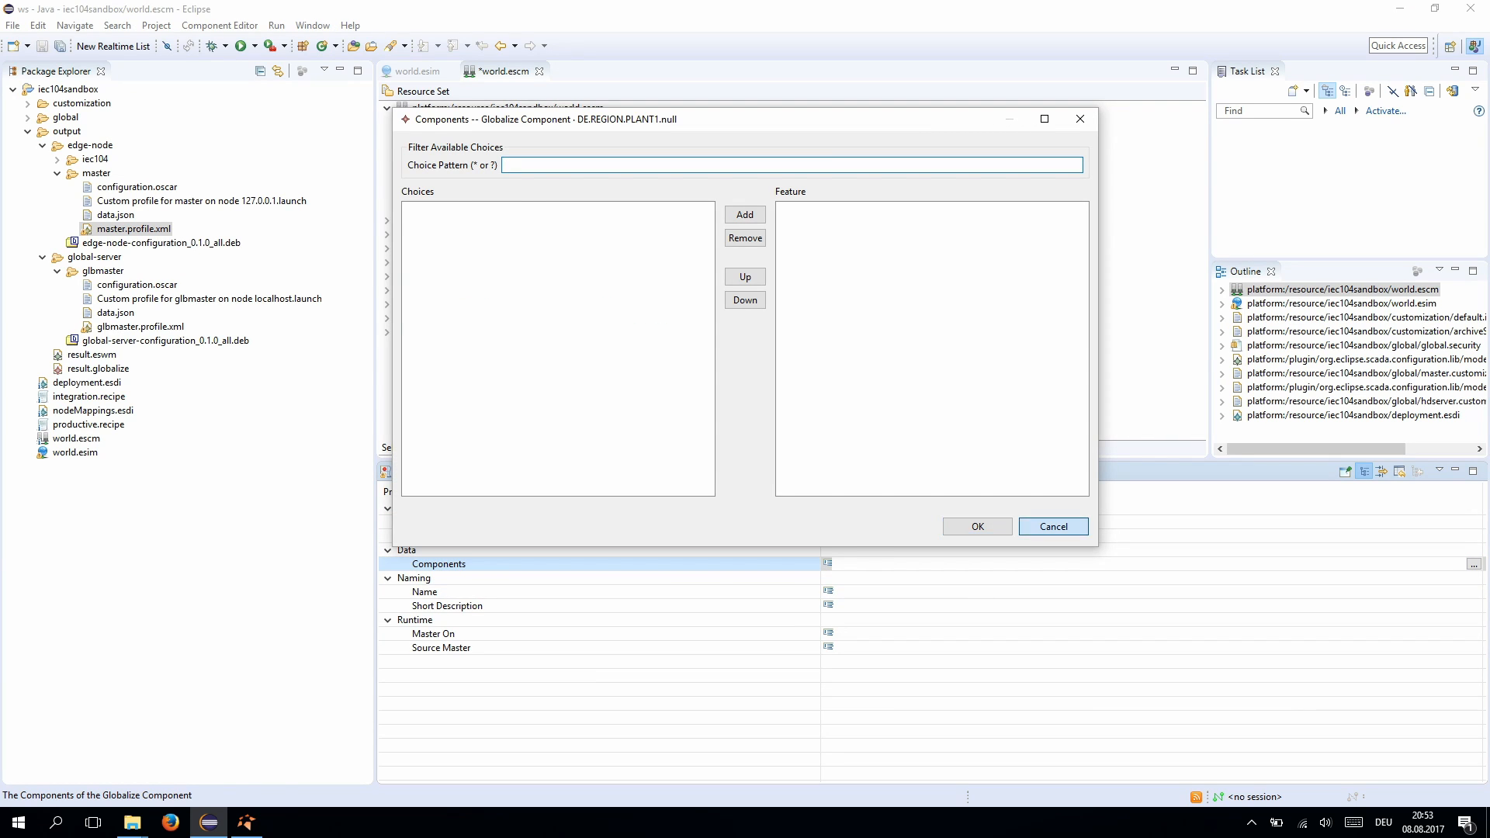
left_click(1053, 526)
left_click(839, 592)
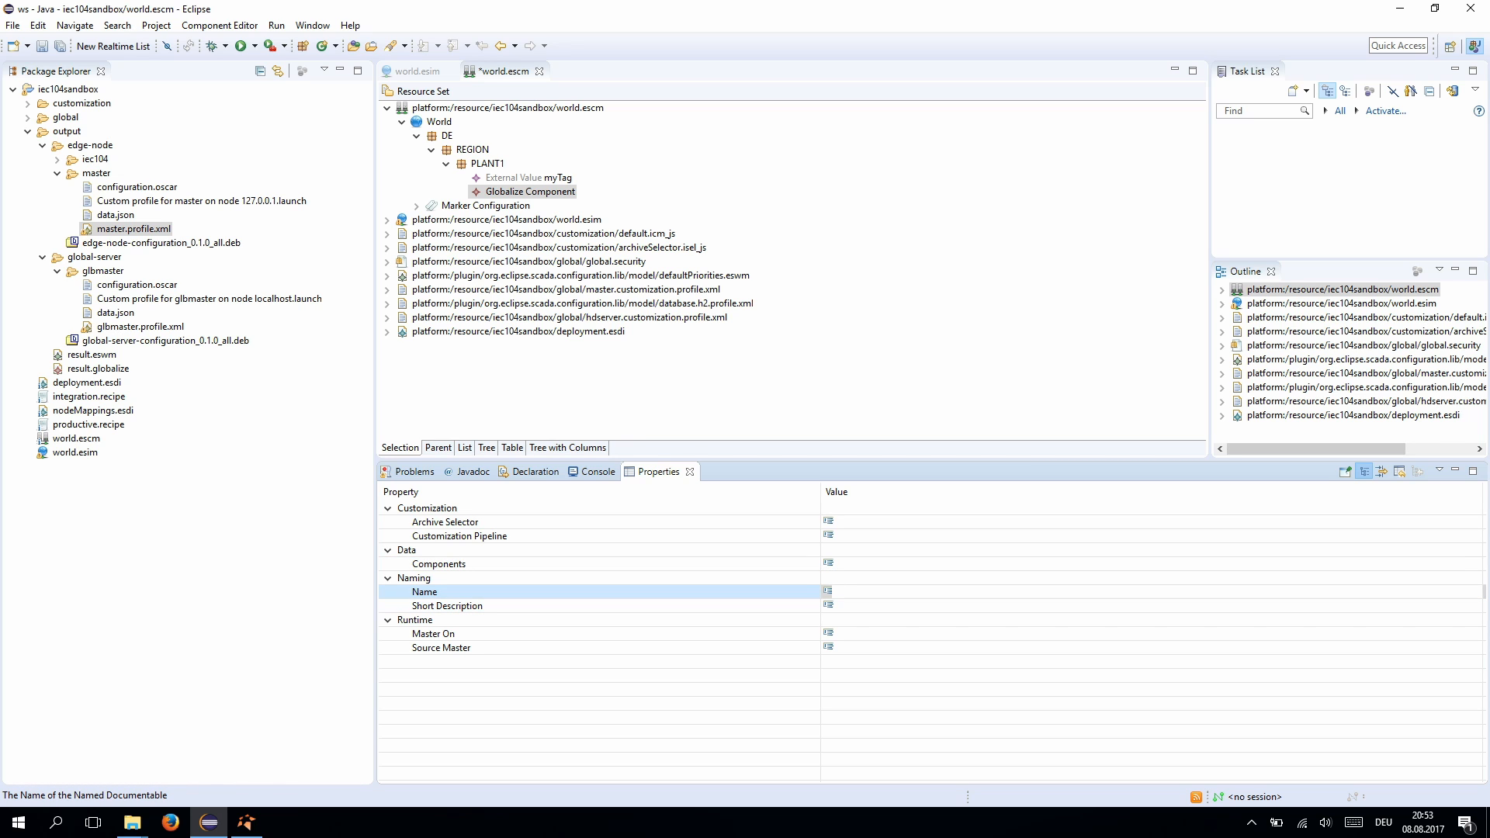
type("globalizePlant1")
key("Return")
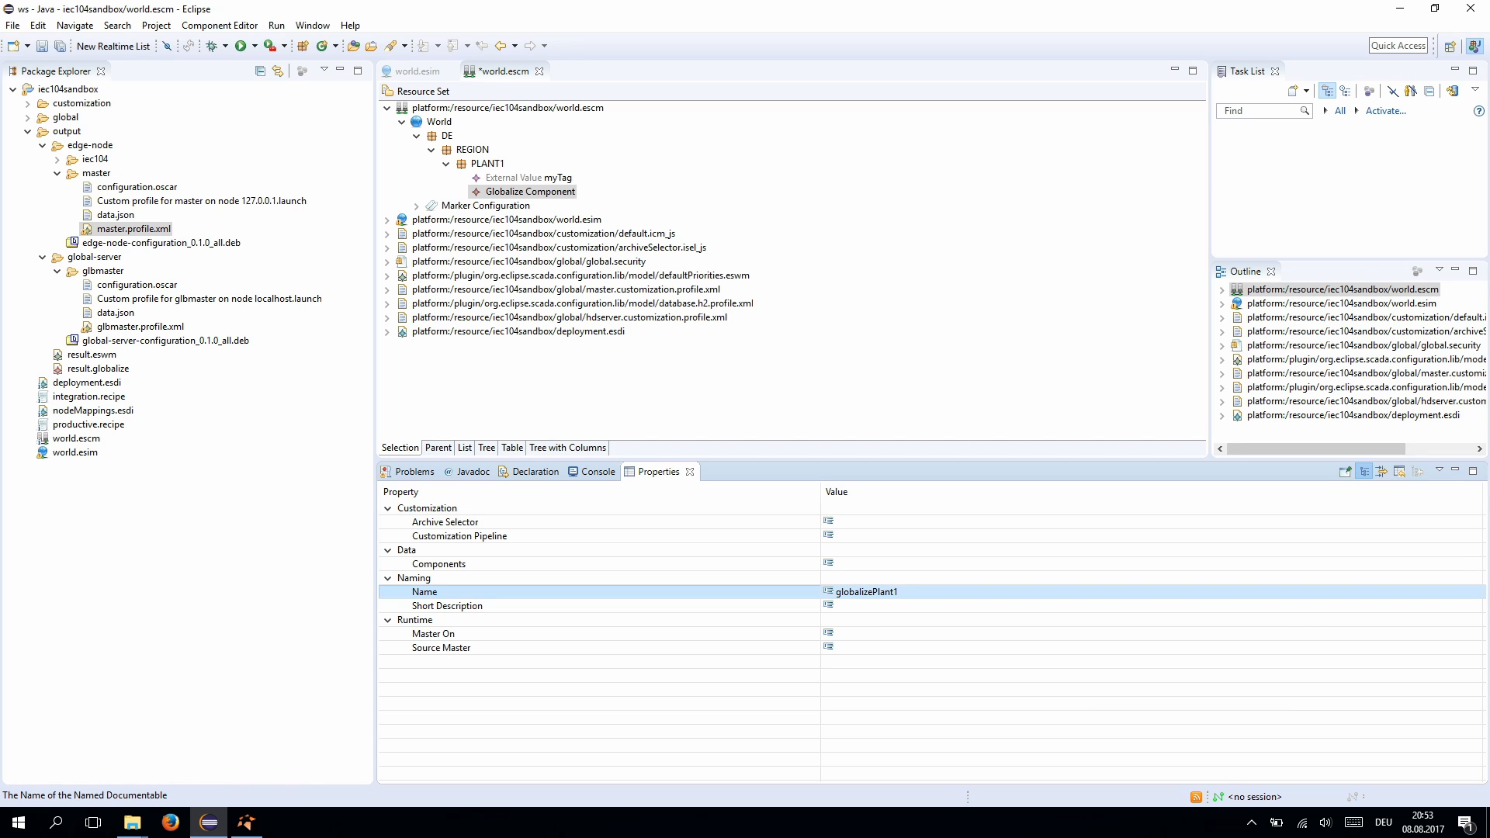
- Set the component's Source Master to localmaster and save world.escm
key("Down")
key("Down")
key("Down")
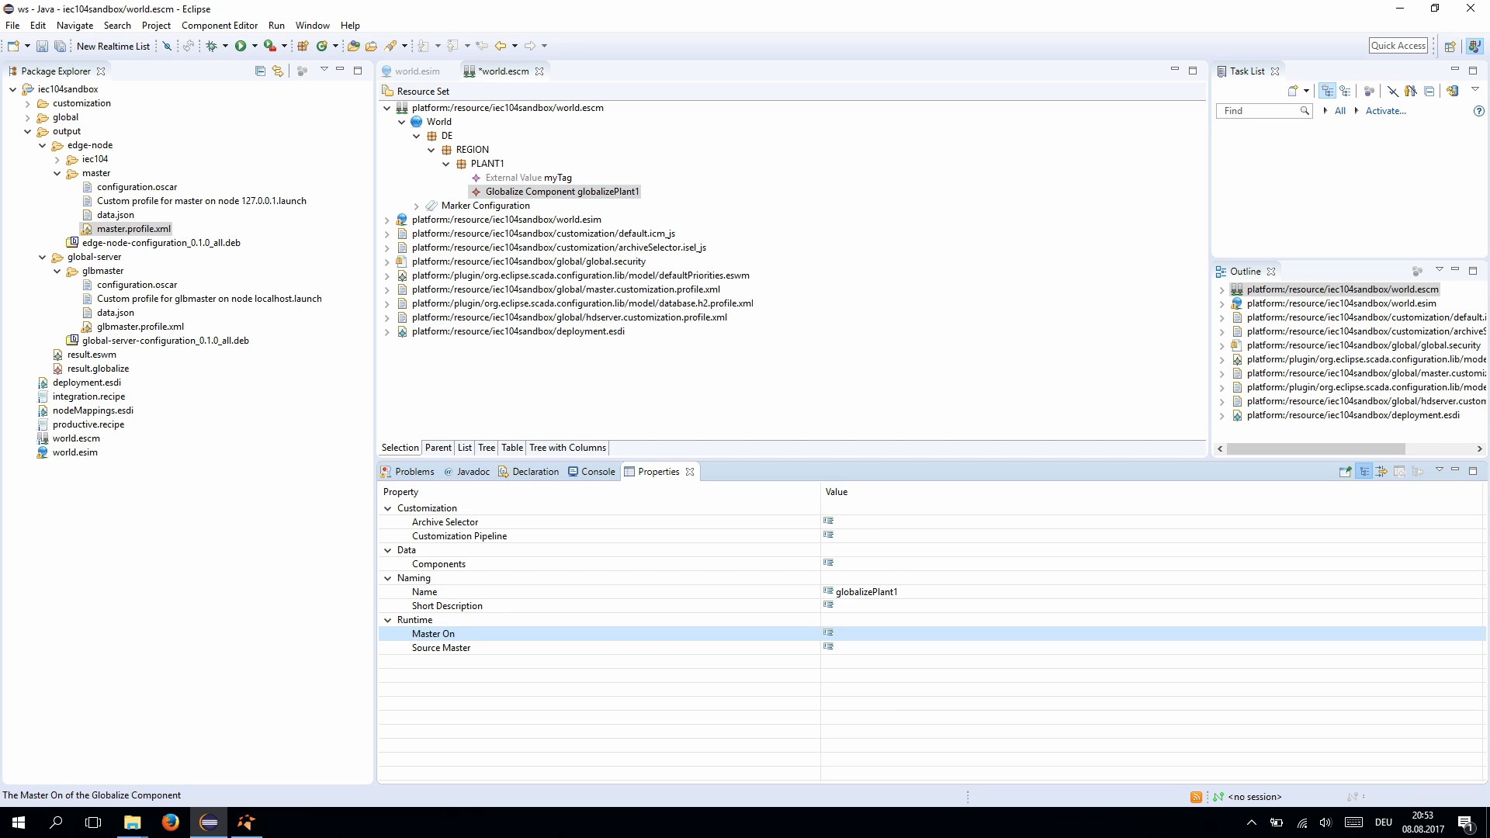
key("Down")
key("Return")
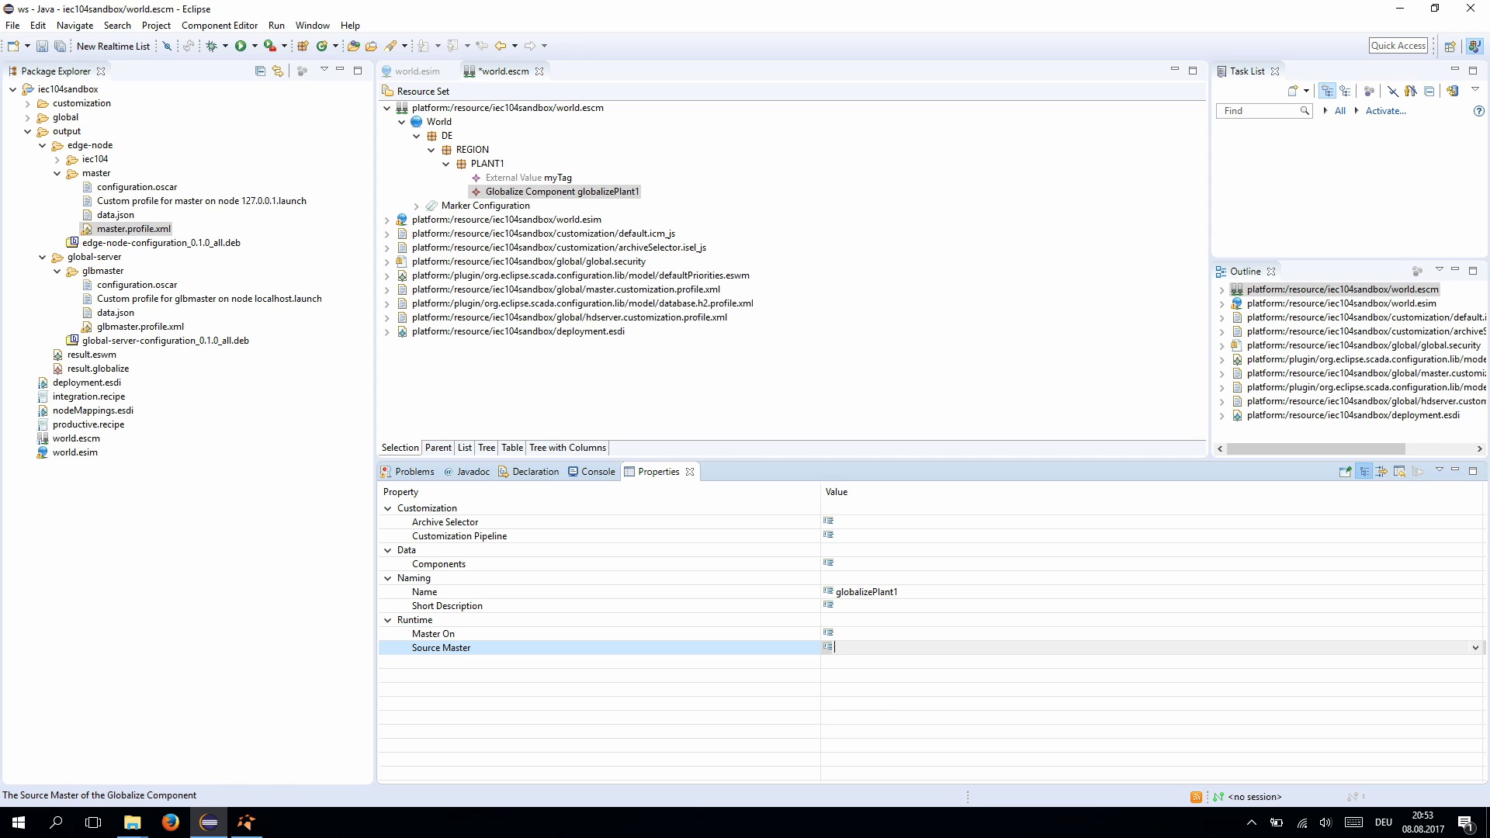
key("alt+Down")
key("Return")
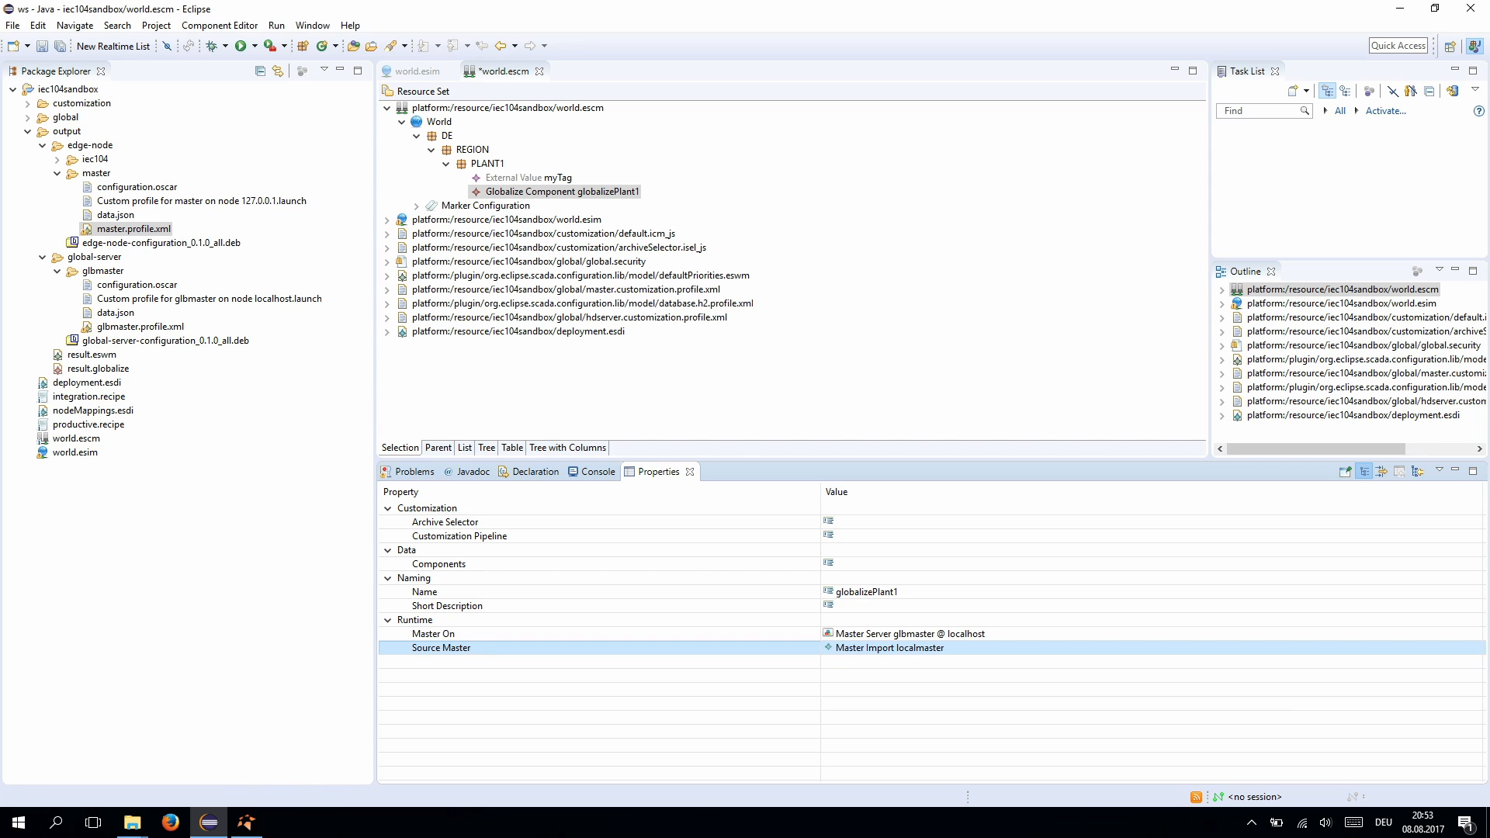
key("ctrl+s")
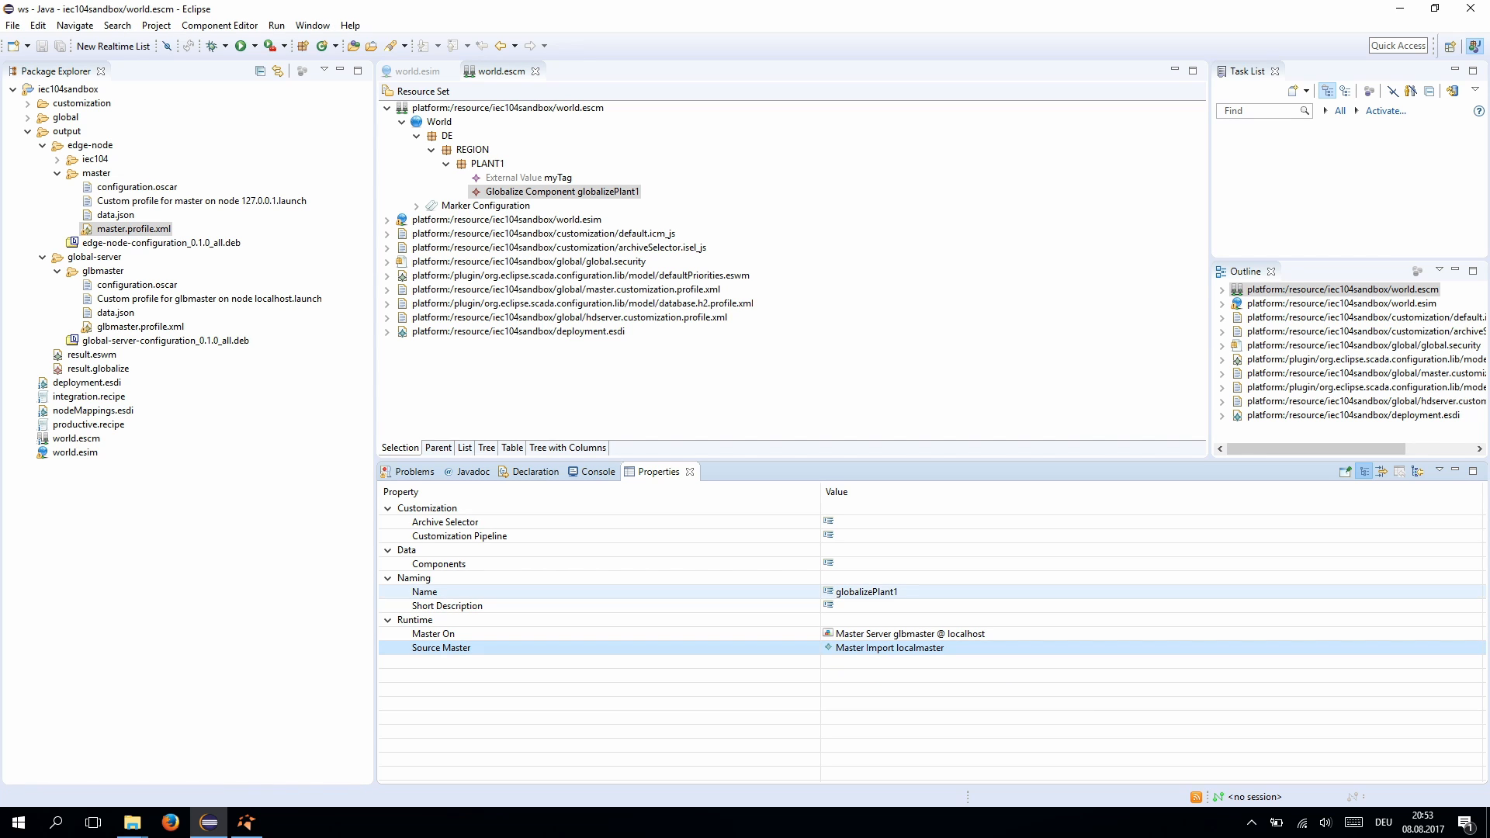
- Add External Value myTag to the component's Components and save world.escm
left_click(439, 563)
left_click(1474, 563)
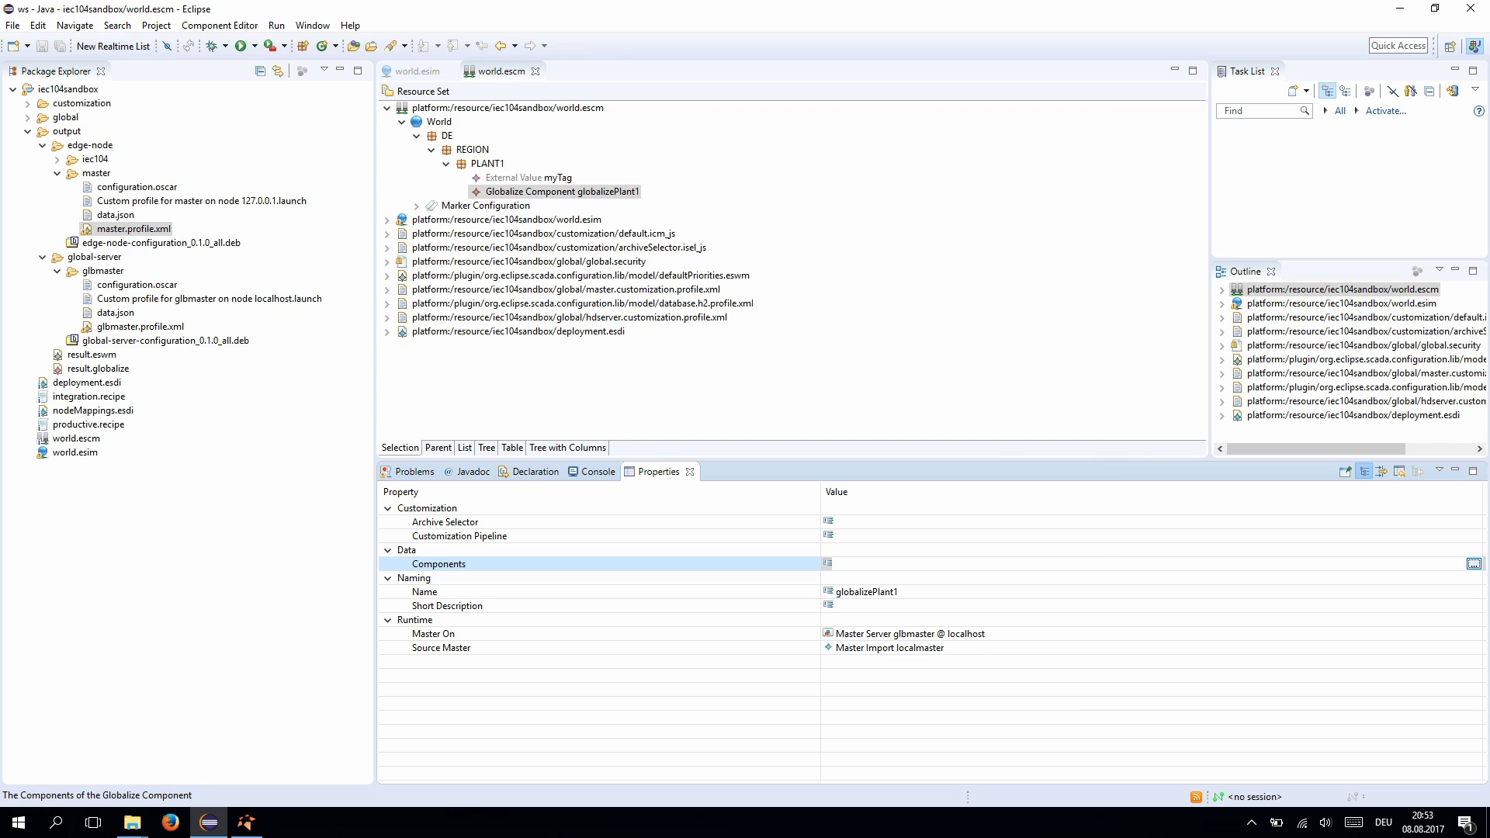
double_click(497, 210)
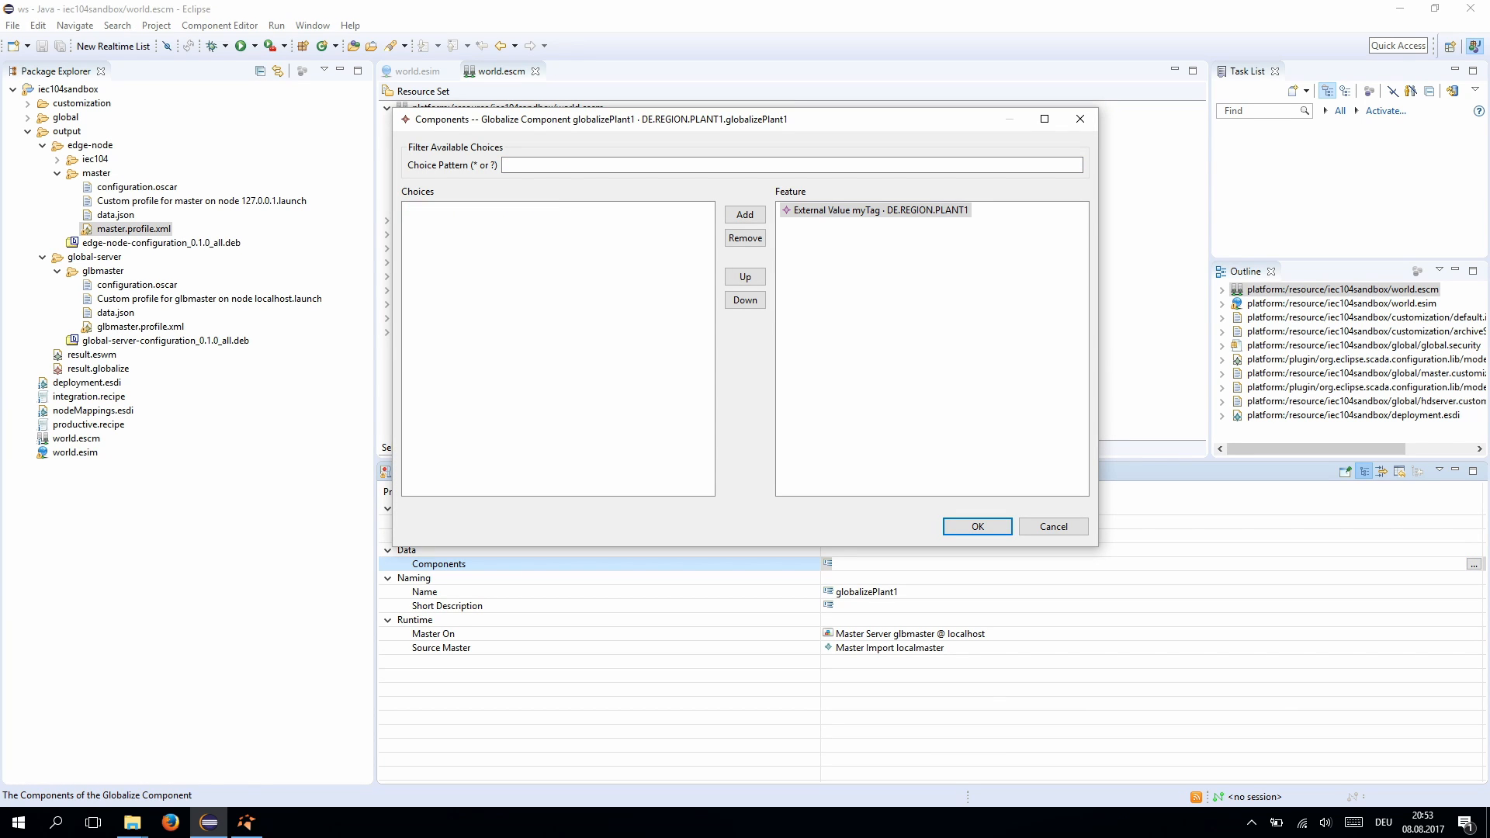
left_click(977, 526)
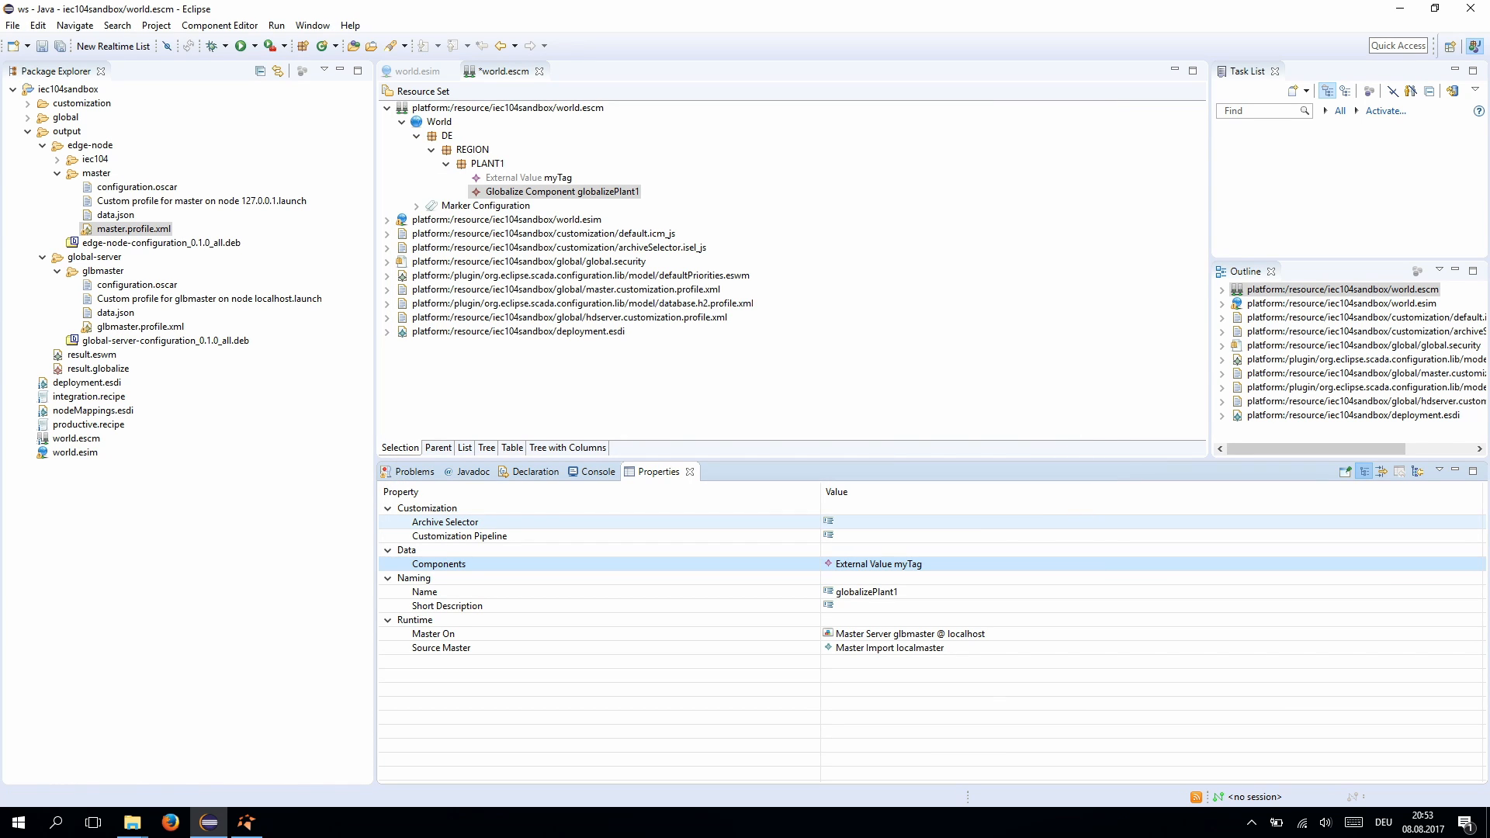
key("ctrl+s")
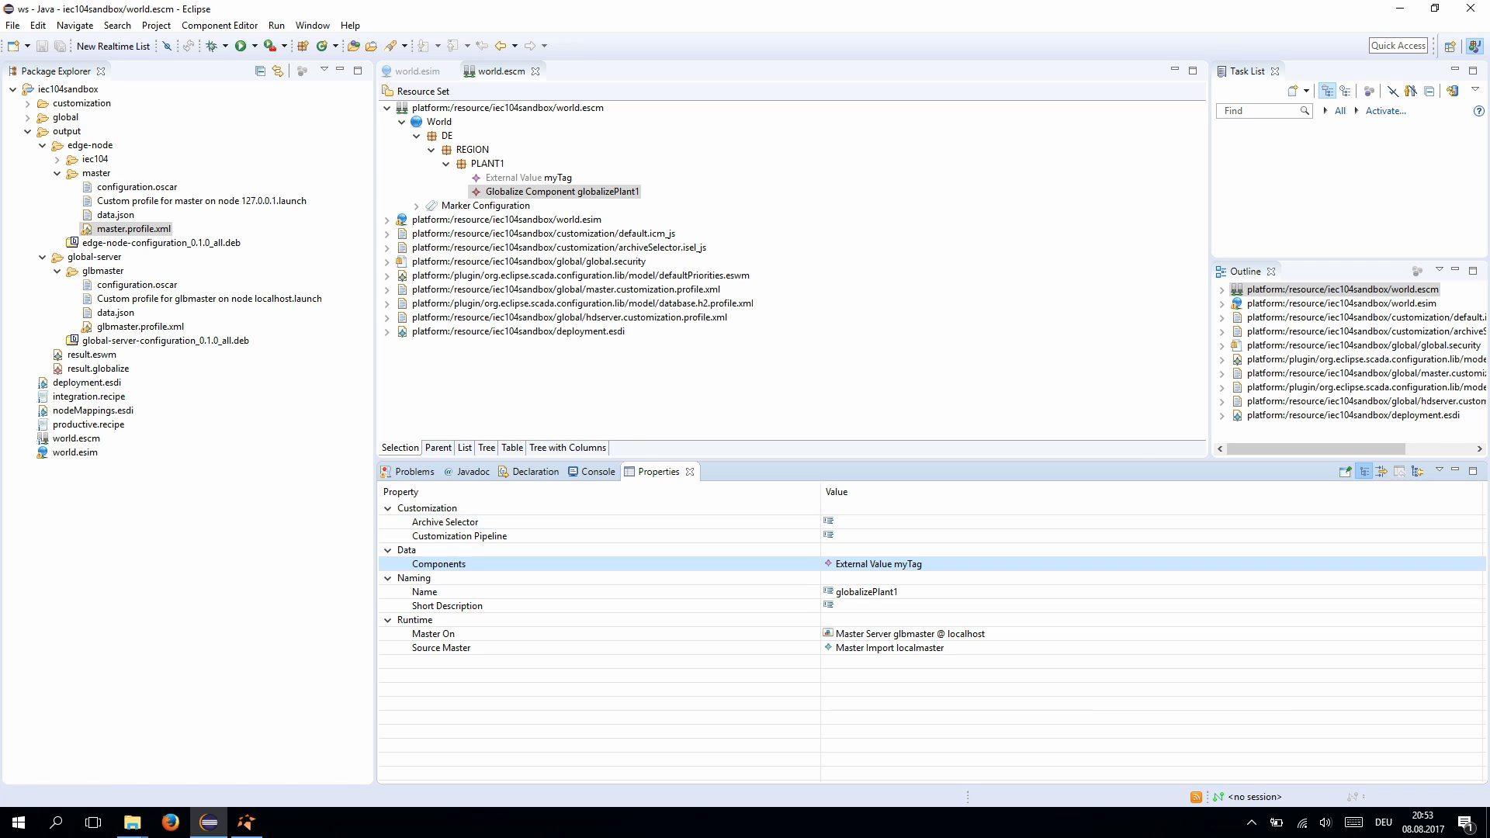
- Run the productive.recipe production deployment recipe
left_click(75, 425)
right_click(97, 424)
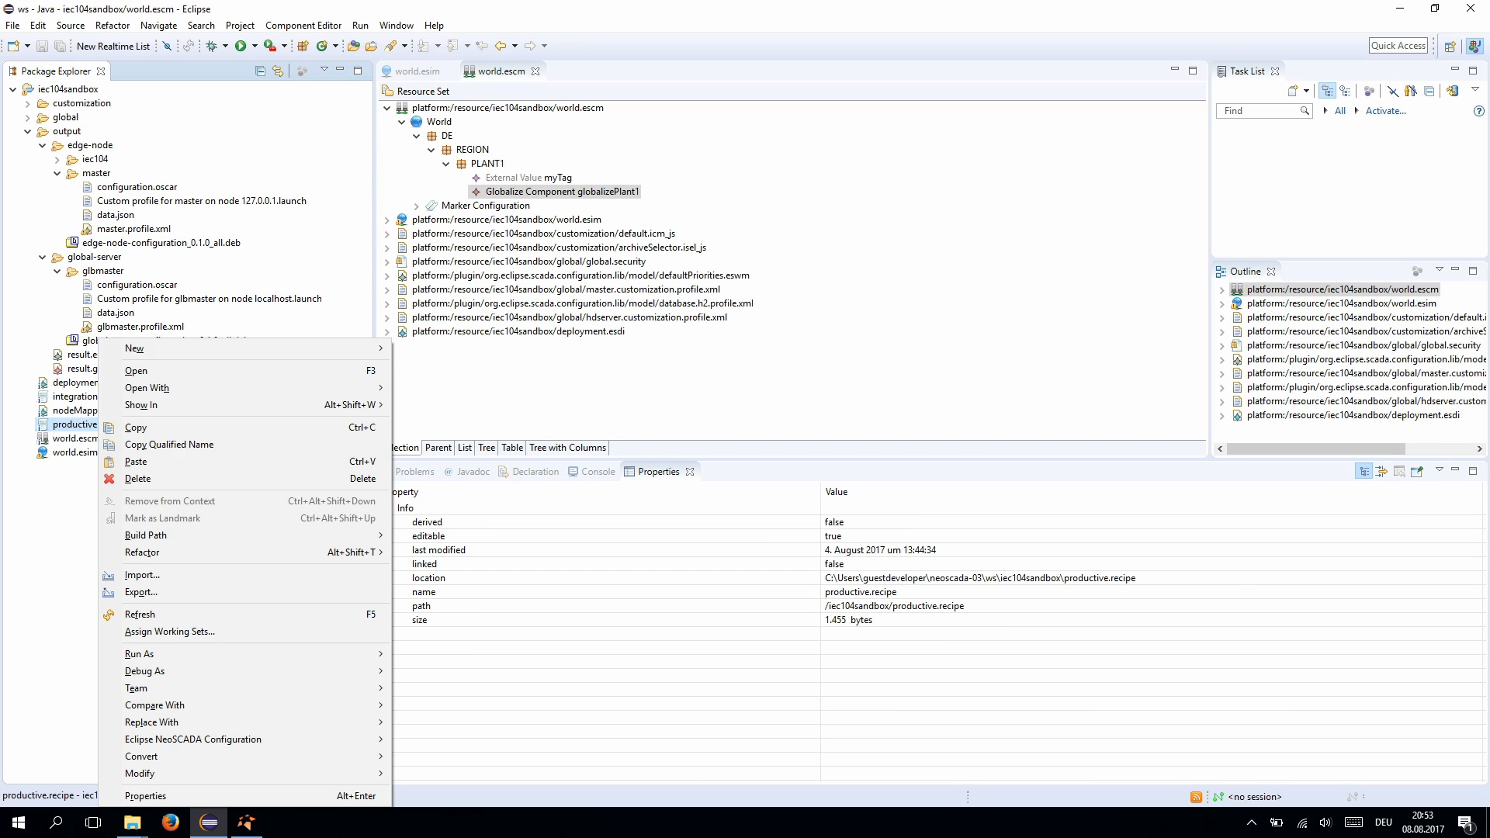
mouse_move(155, 654)
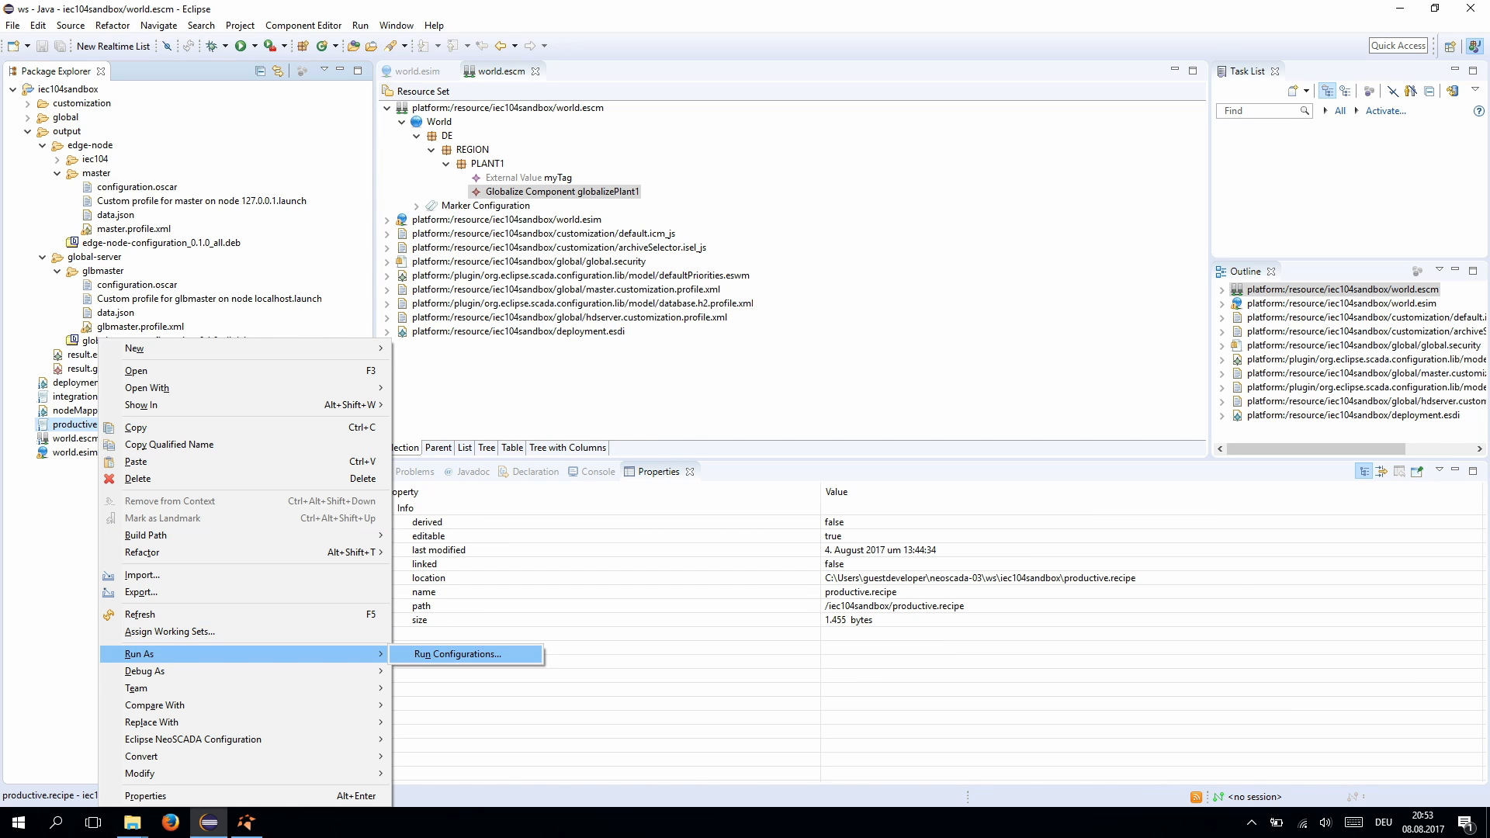
mouse_move(194, 739)
left_click(466, 741)
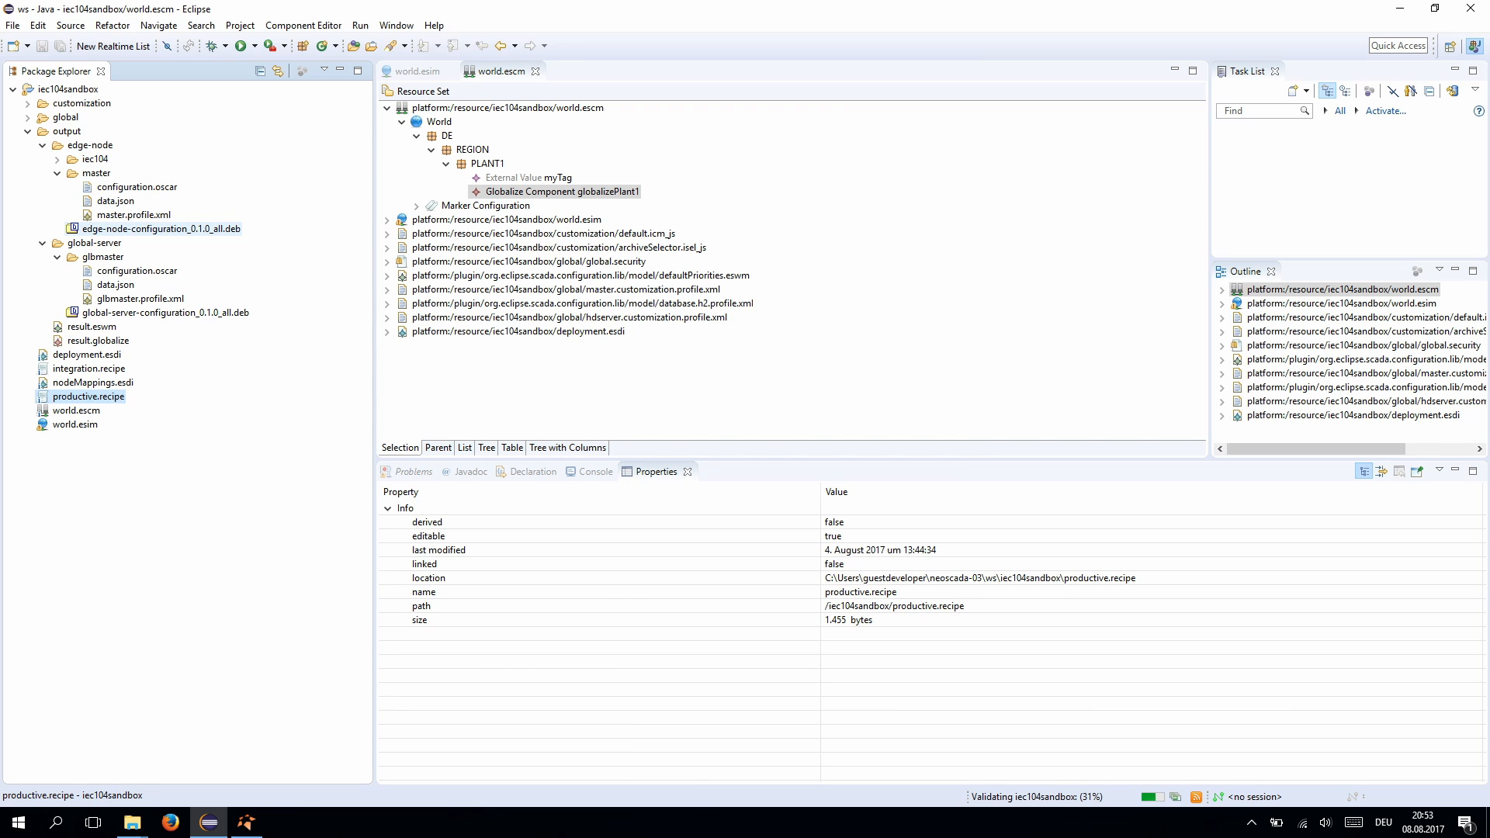
- Launch master.profile.xml as an Equinox Application Profile
left_click(133, 215)
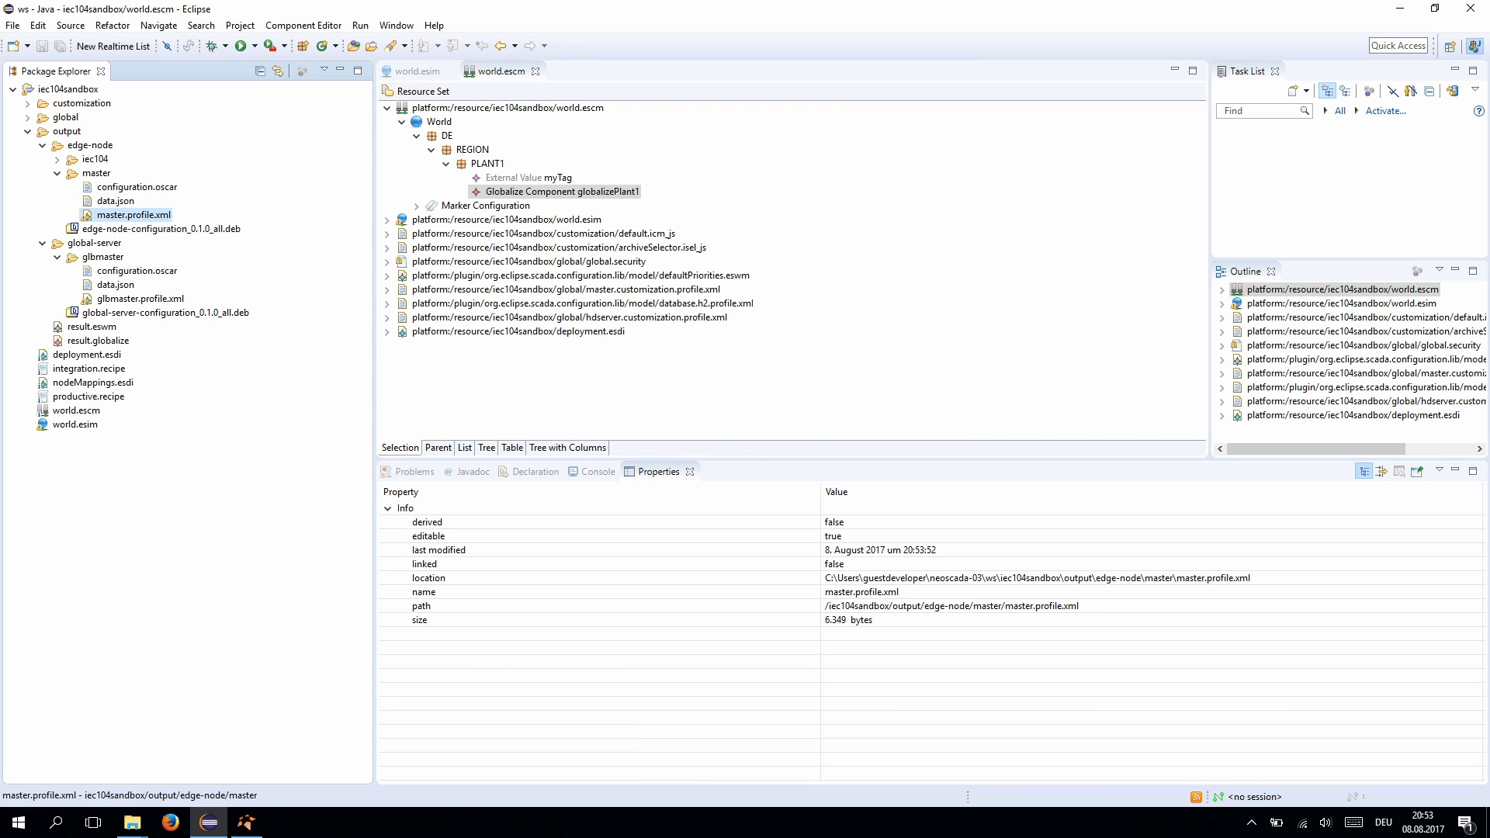
right_click(136, 215)
mouse_move(186, 531)
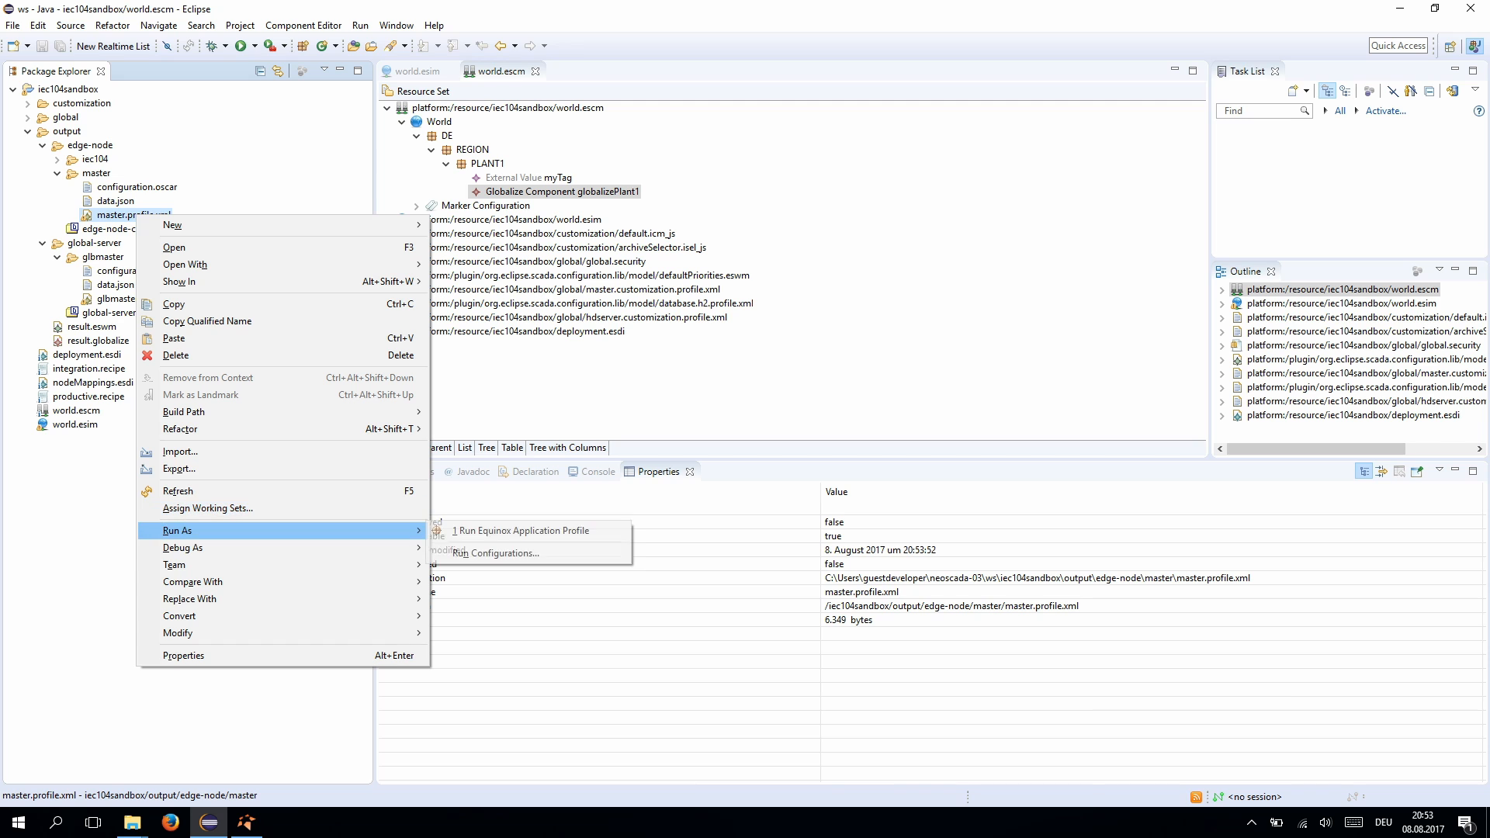
left_click(520, 531)
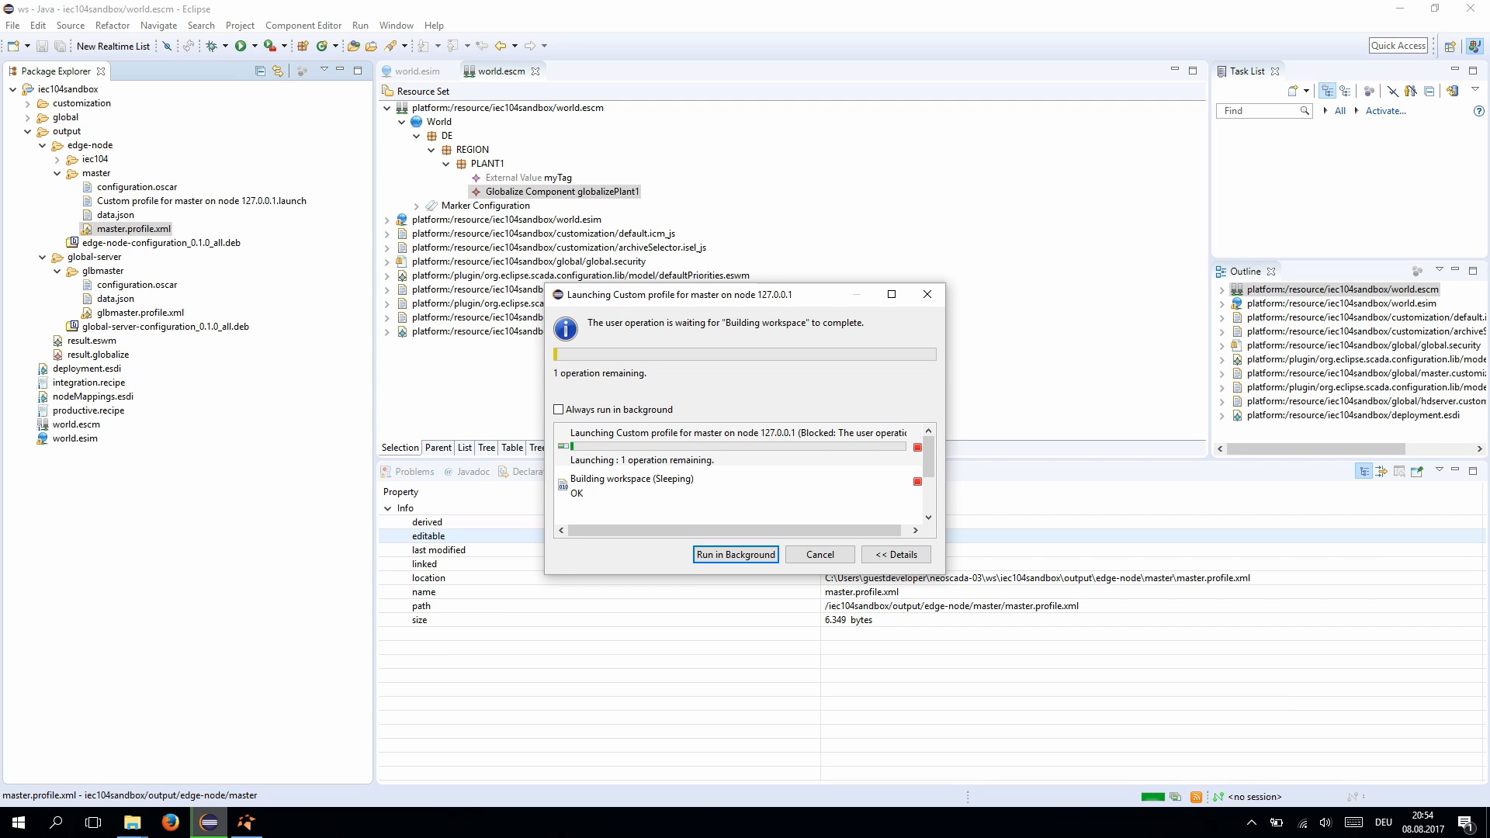
- Launch glbmaster.profile.xml as an Equinox Application Profile
left_click(140, 313)
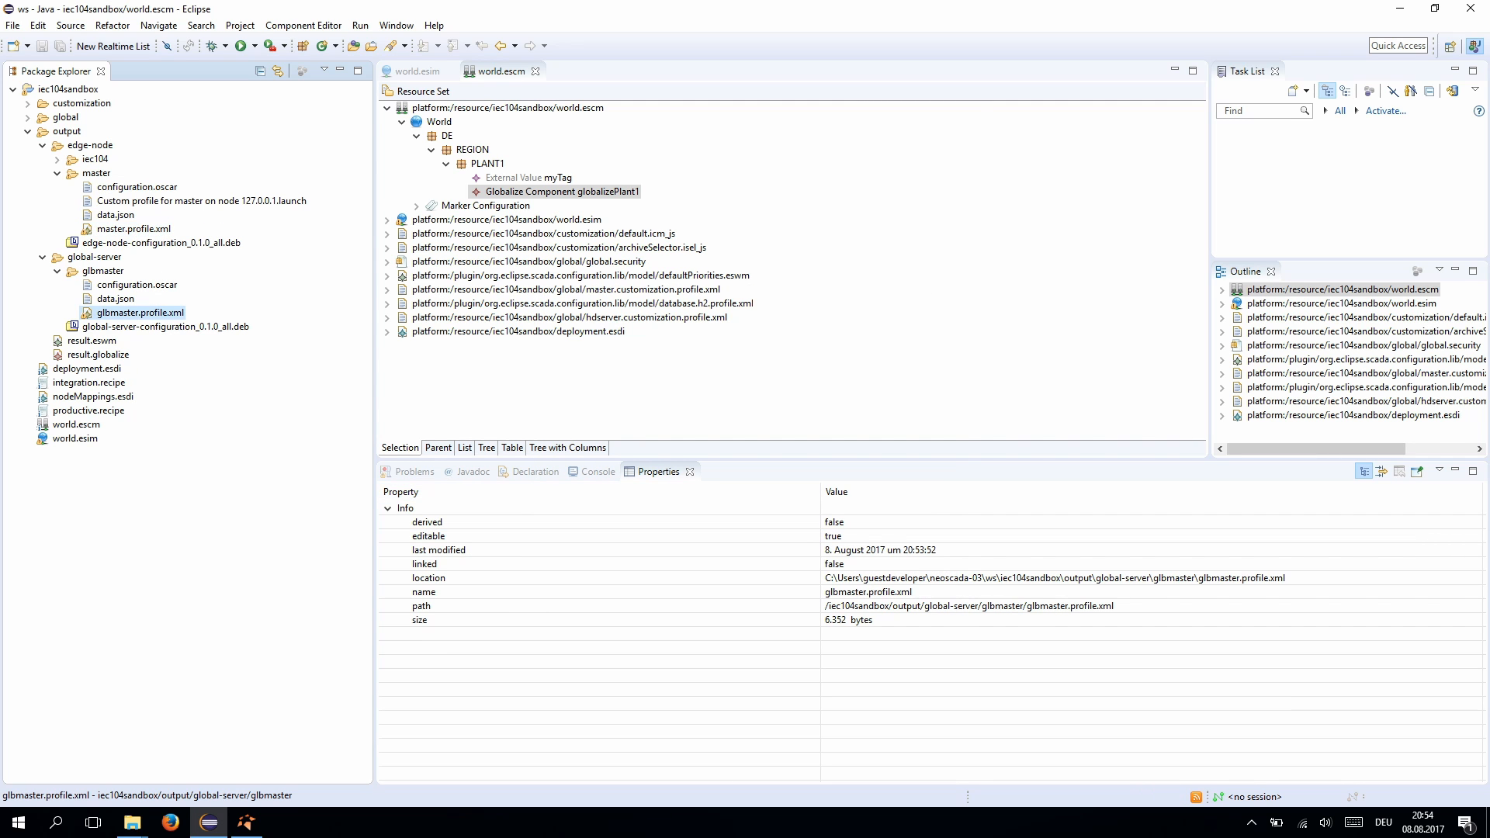
right_click(157, 313)
mouse_move(233, 630)
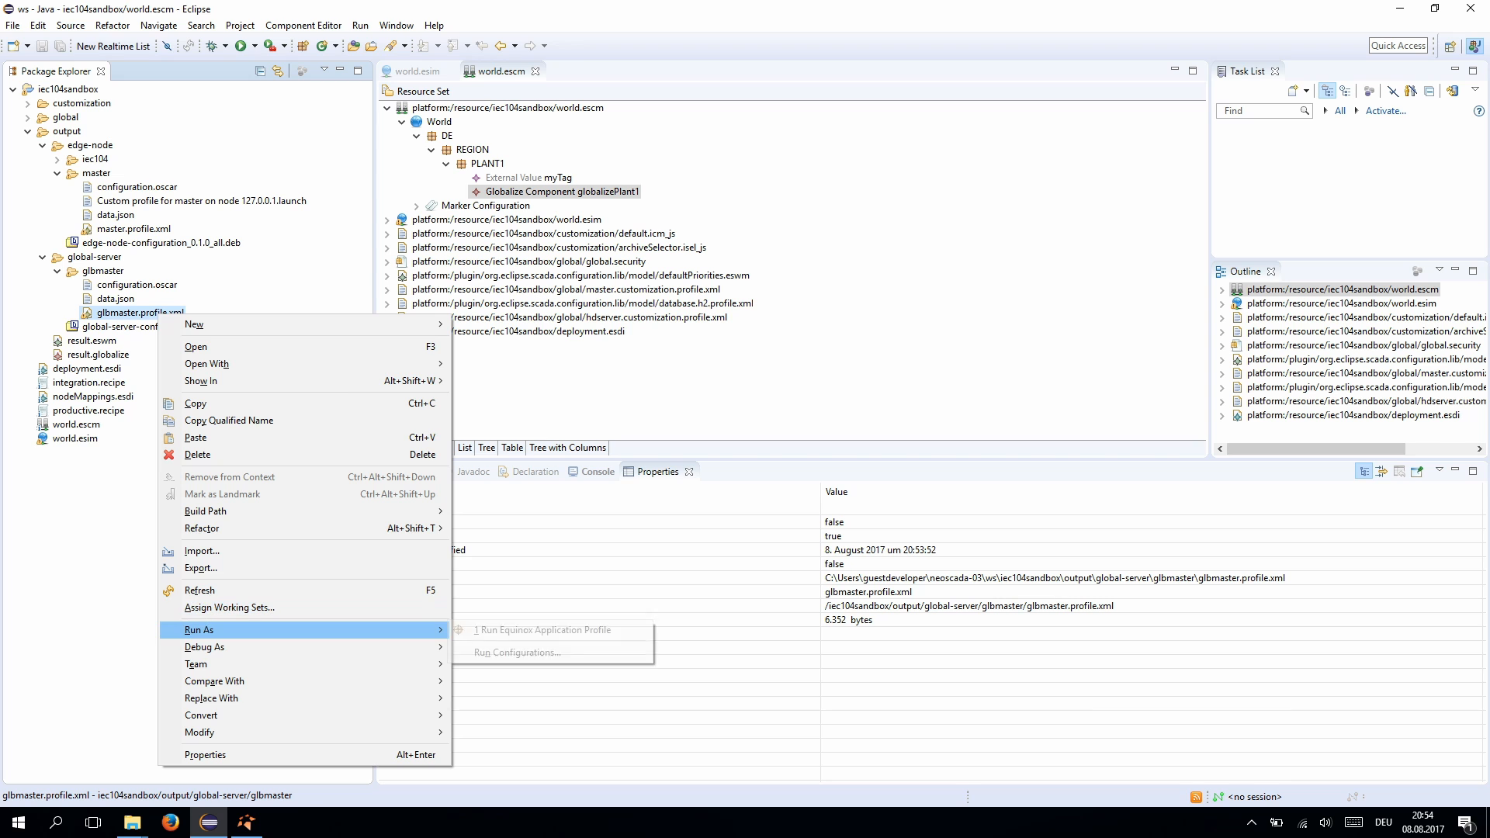
left_click(542, 630)
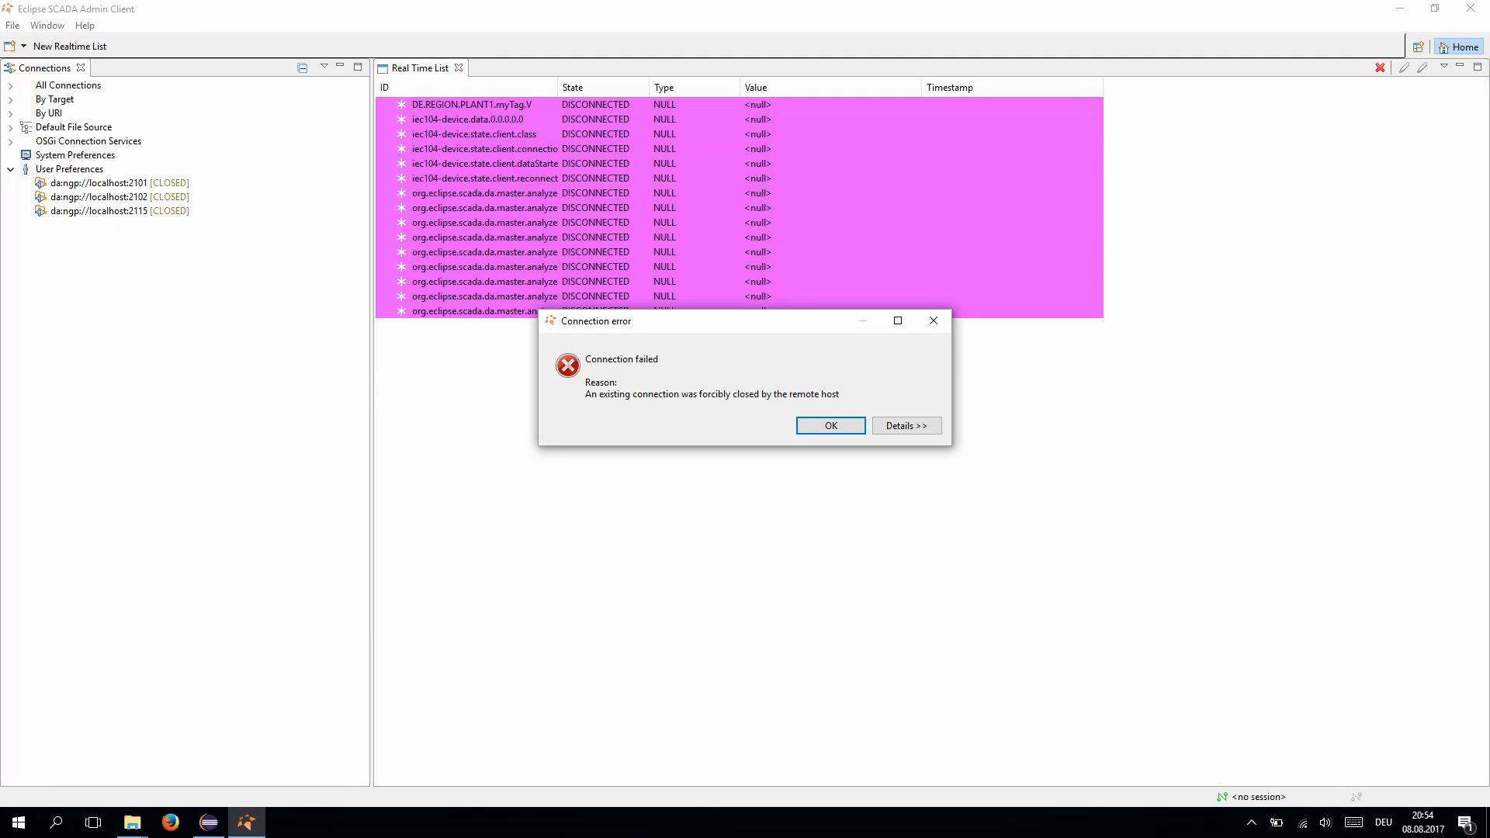
- Dismiss the connection errors and add admin credentials to the localhost 2101 connection URI
left_click(831, 426)
left_click(831, 427)
right_click(104, 185)
left_click(155, 268)
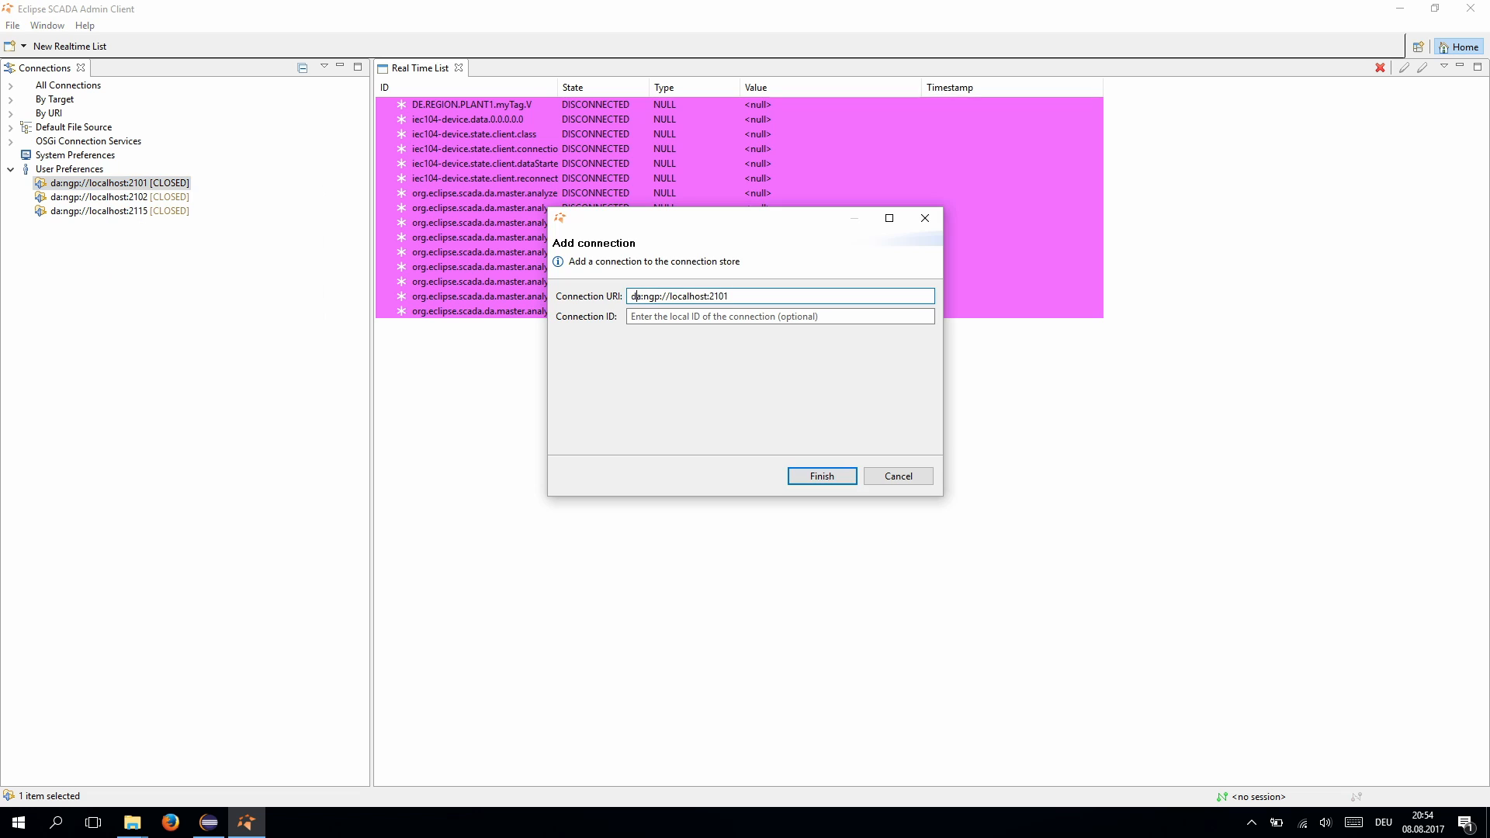
left_click(670, 297)
type("admin:admin@")
key("Return")
left_click(105, 197)
- Add admin credentials to the localhost 2102 connection URI
right_click(105, 197)
left_click(157, 281)
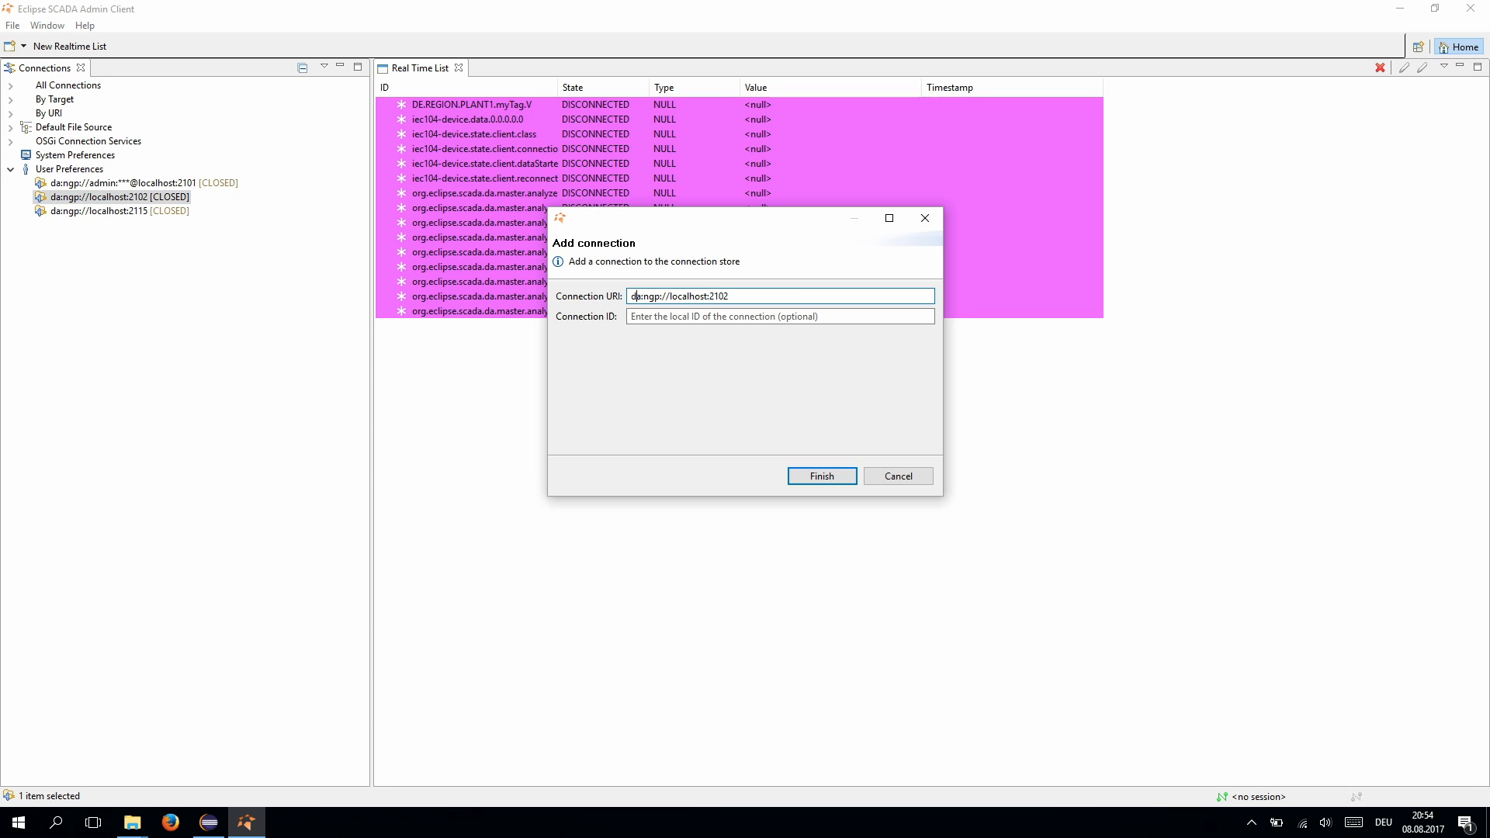
left_click(670, 297)
type("admin:admin@")
key("Return")
- Correct the admin password in both the 2101 and 2102 connection URIs
left_click(75, 184)
left_click(75, 197)
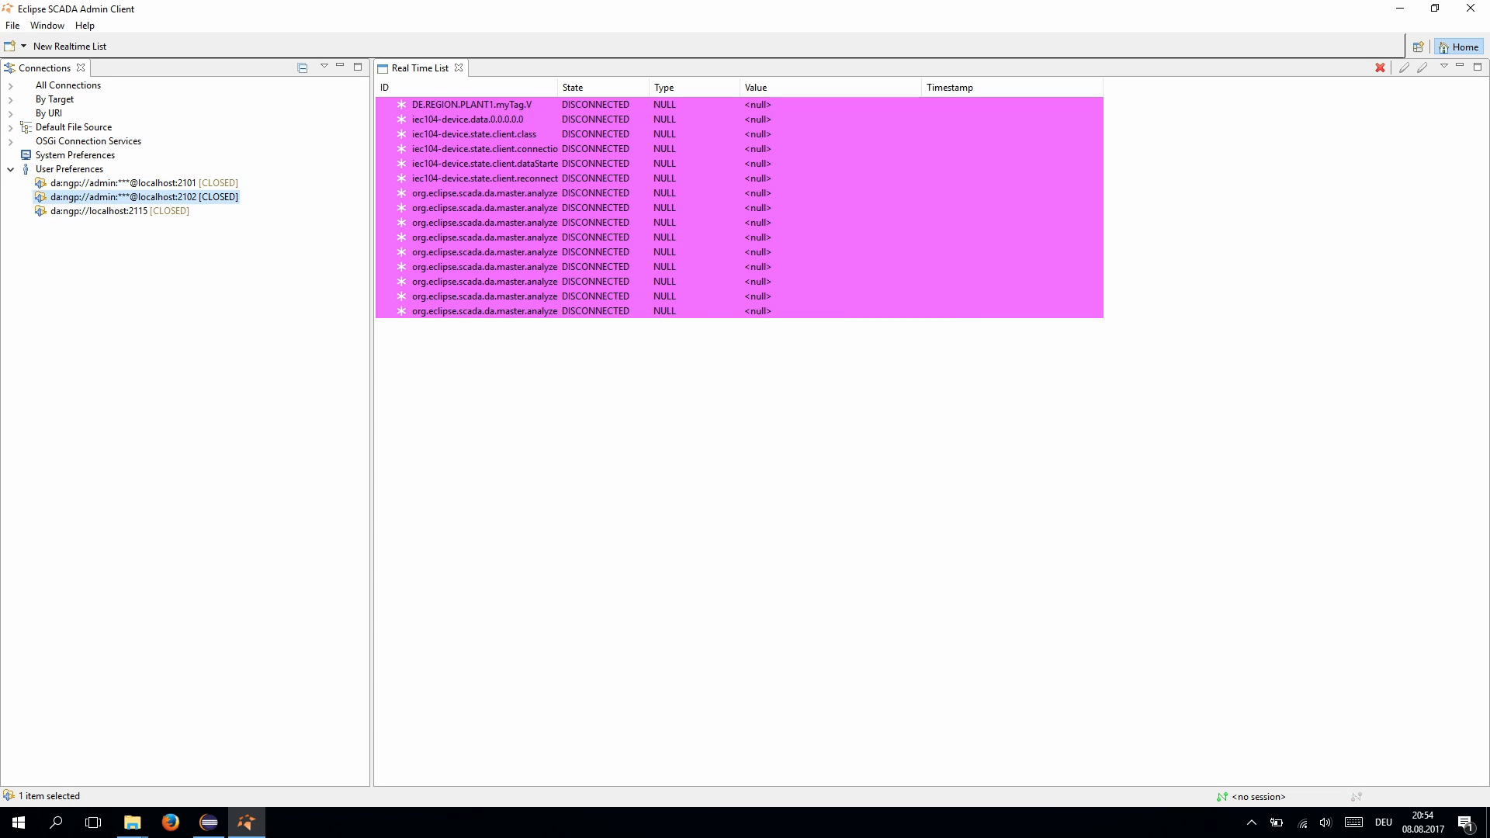
right_click(75, 197)
left_click(124, 207)
right_click(130, 179)
left_click(176, 263)
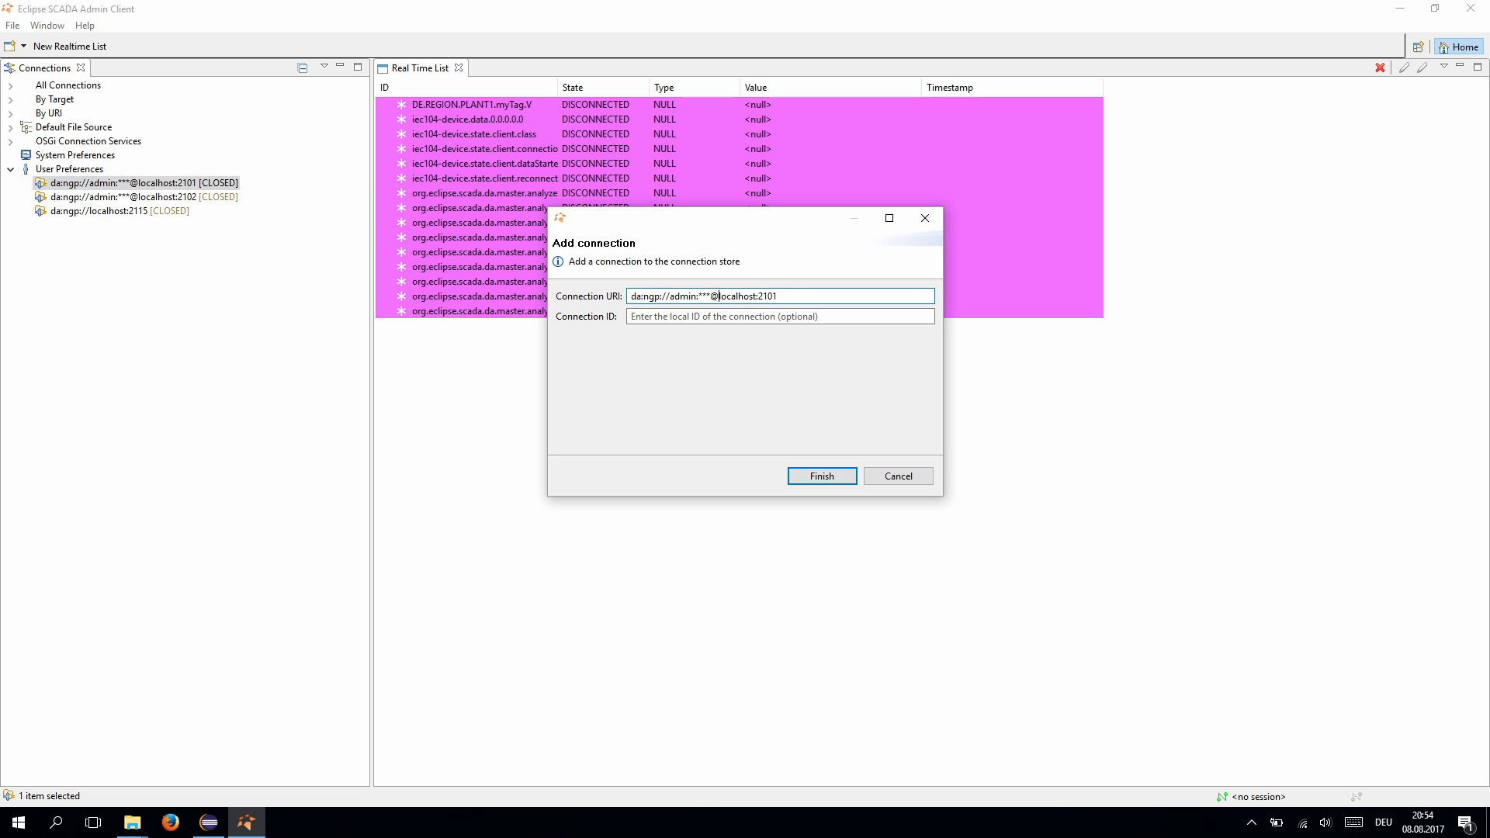
type("admin")
left_click_drag(712, 297, 701, 296)
key("Return")
right_click(194, 197)
left_click(221, 279)
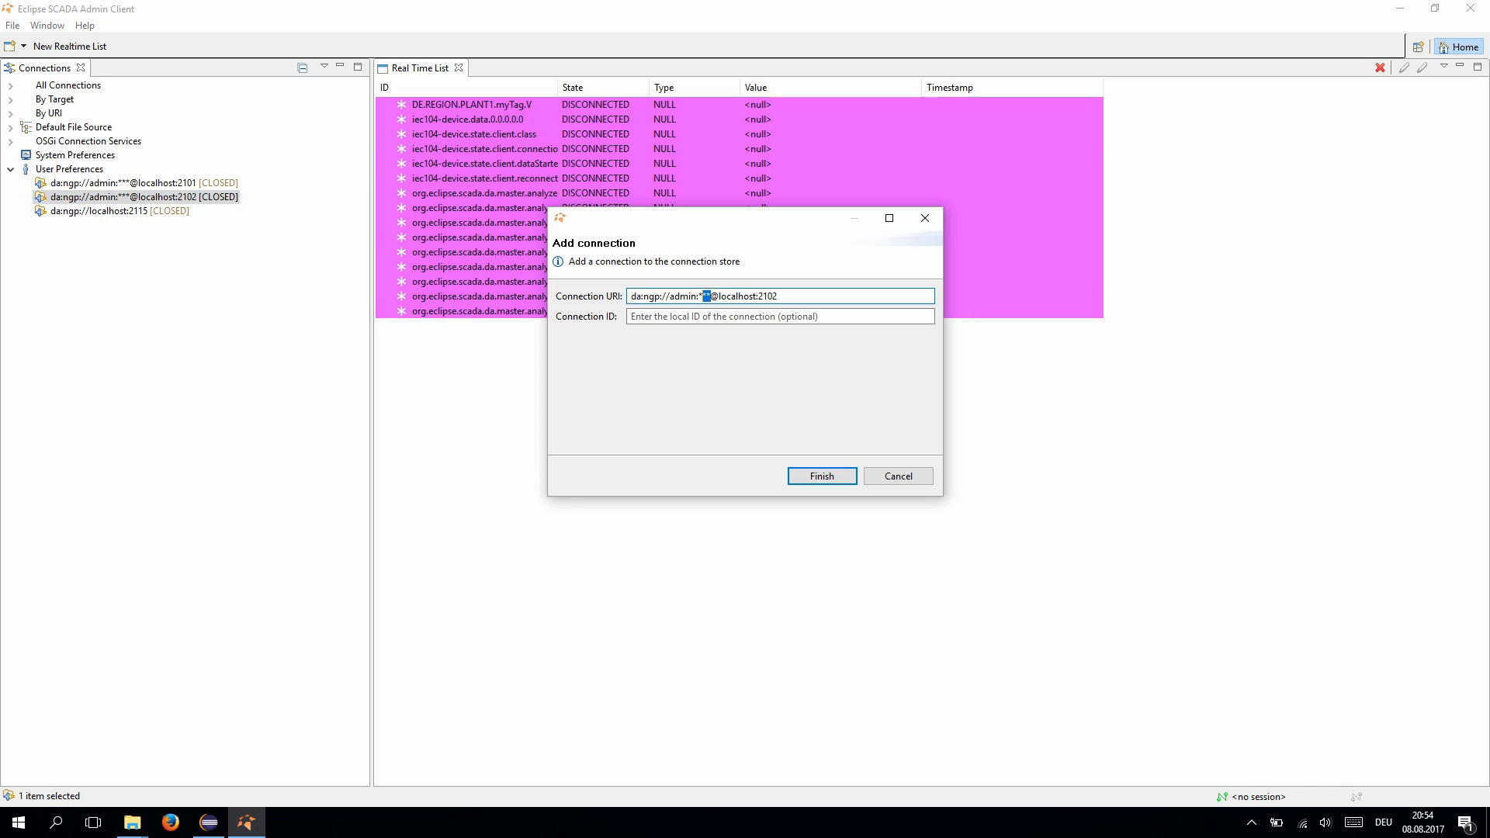
type("admin12")
key("Return")
- Connect to both servers and expand all > DE > REGION > PLANT1 on 2101 to show myTag.V
left_click(162, 197)
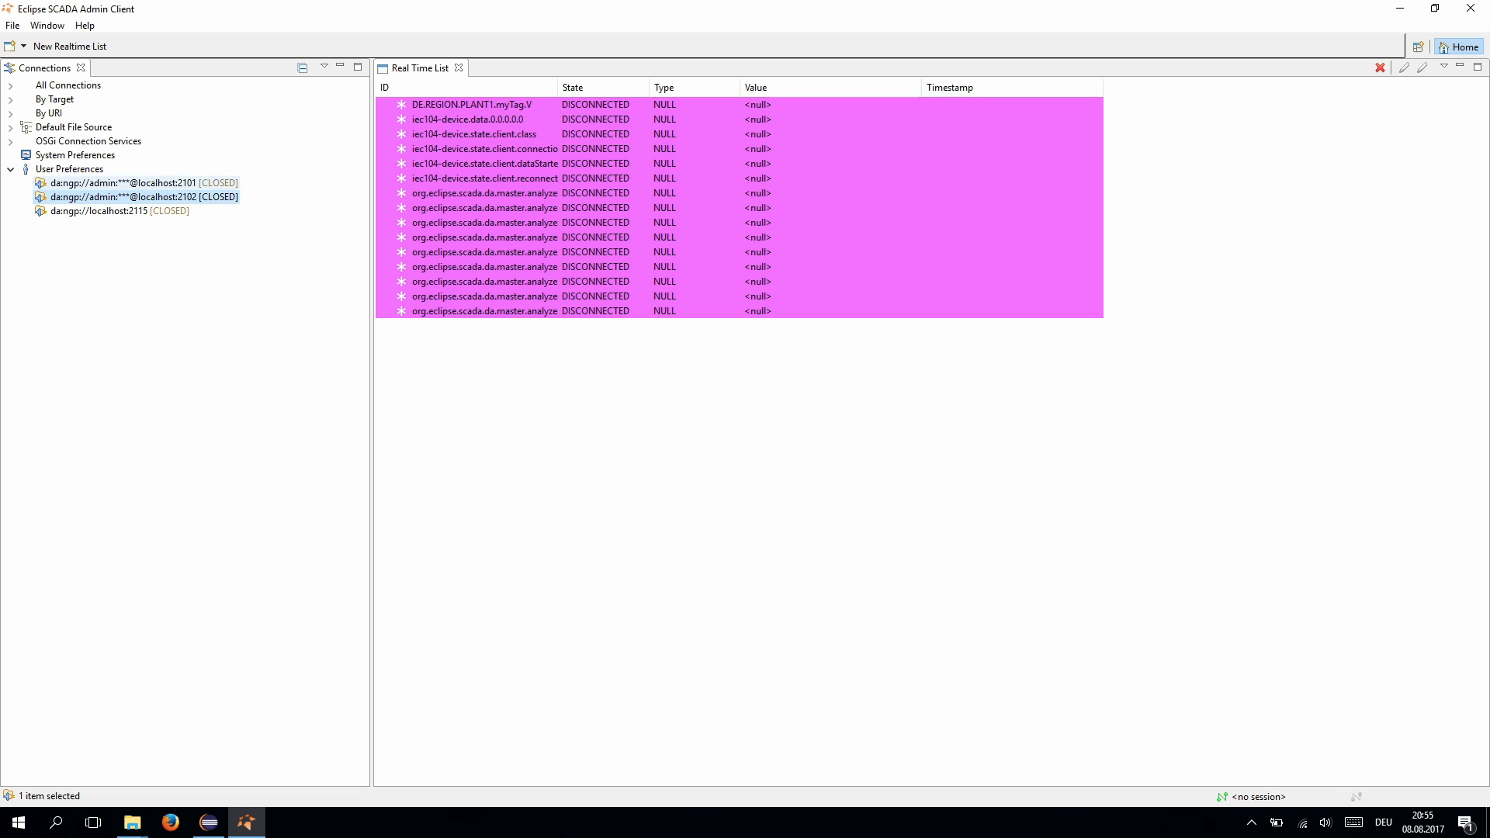
left_click(162, 183)
double_click(163, 197)
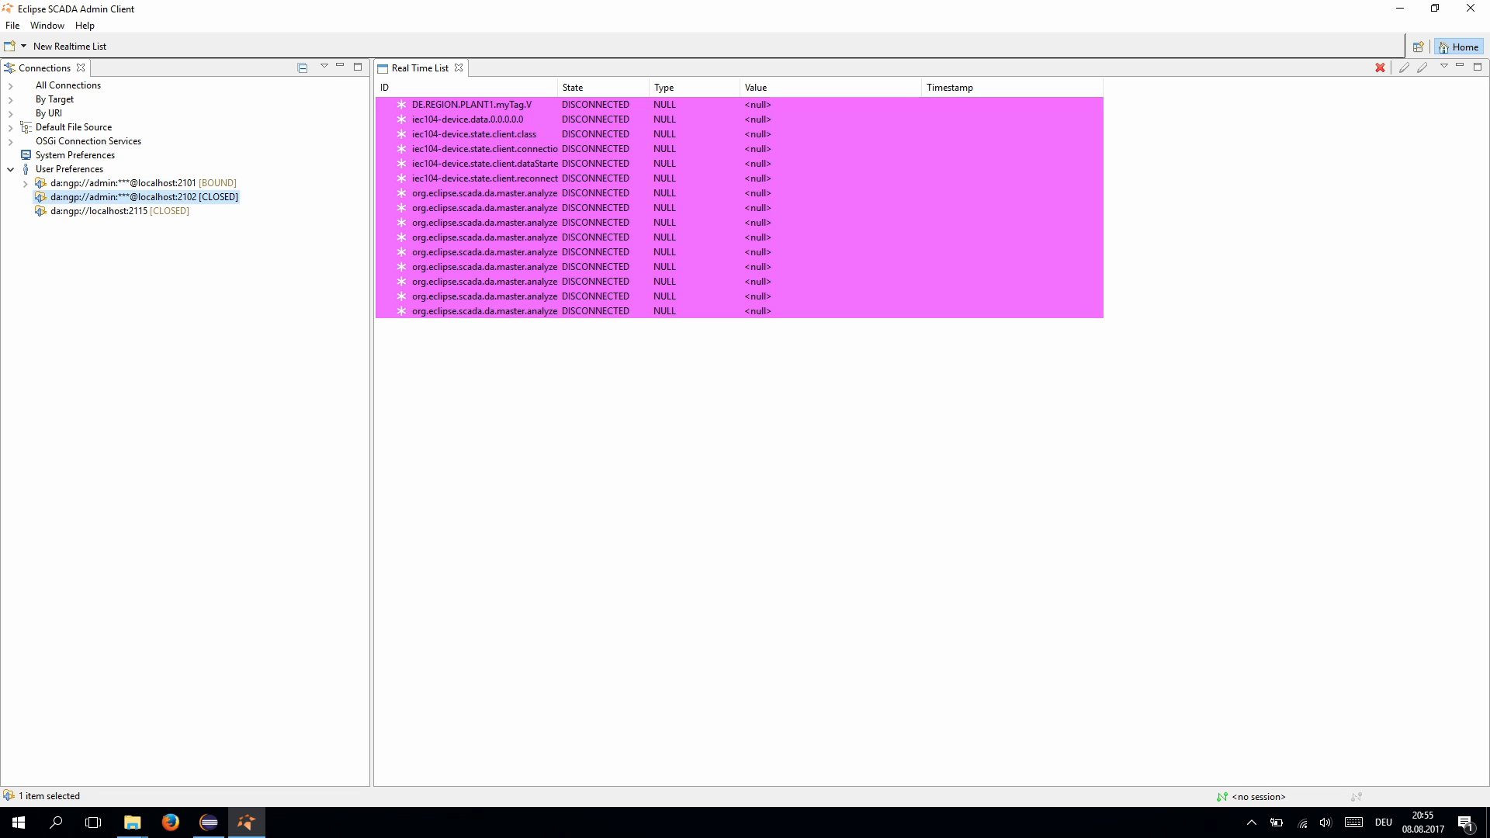
left_click(26, 183)
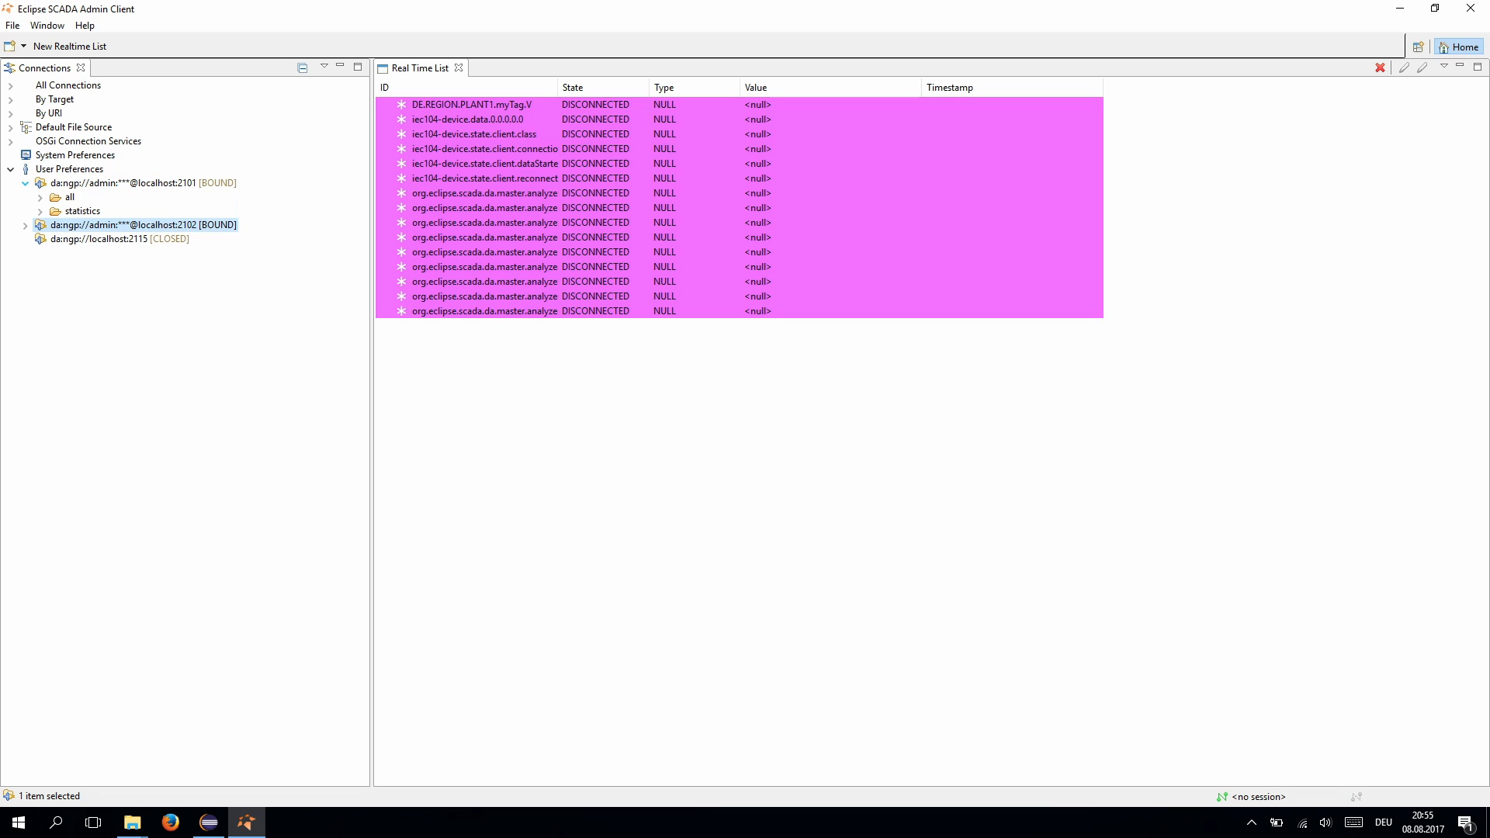
left_click(26, 226)
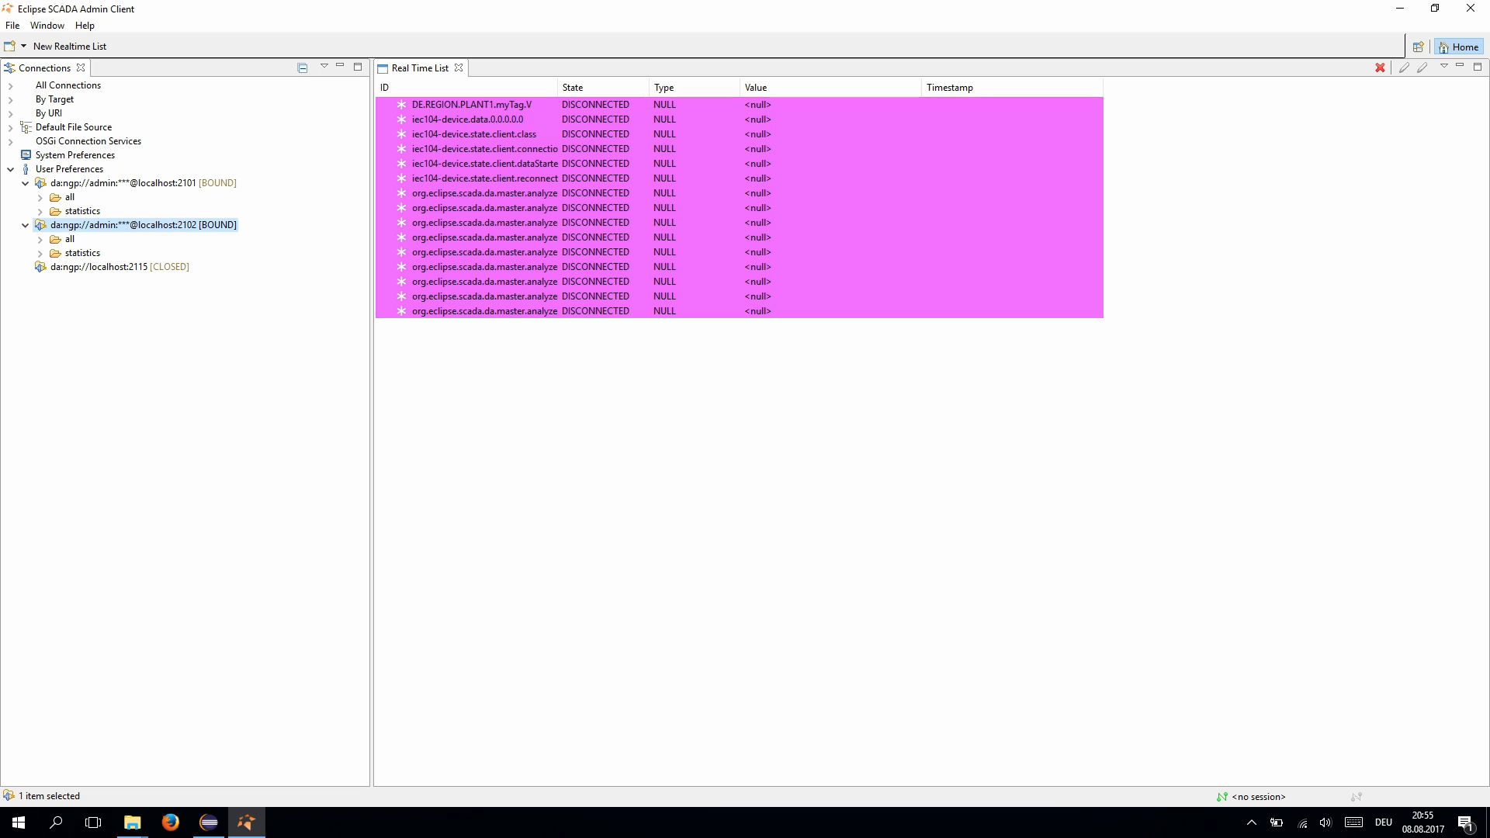
left_click(40, 197)
left_click(54, 225)
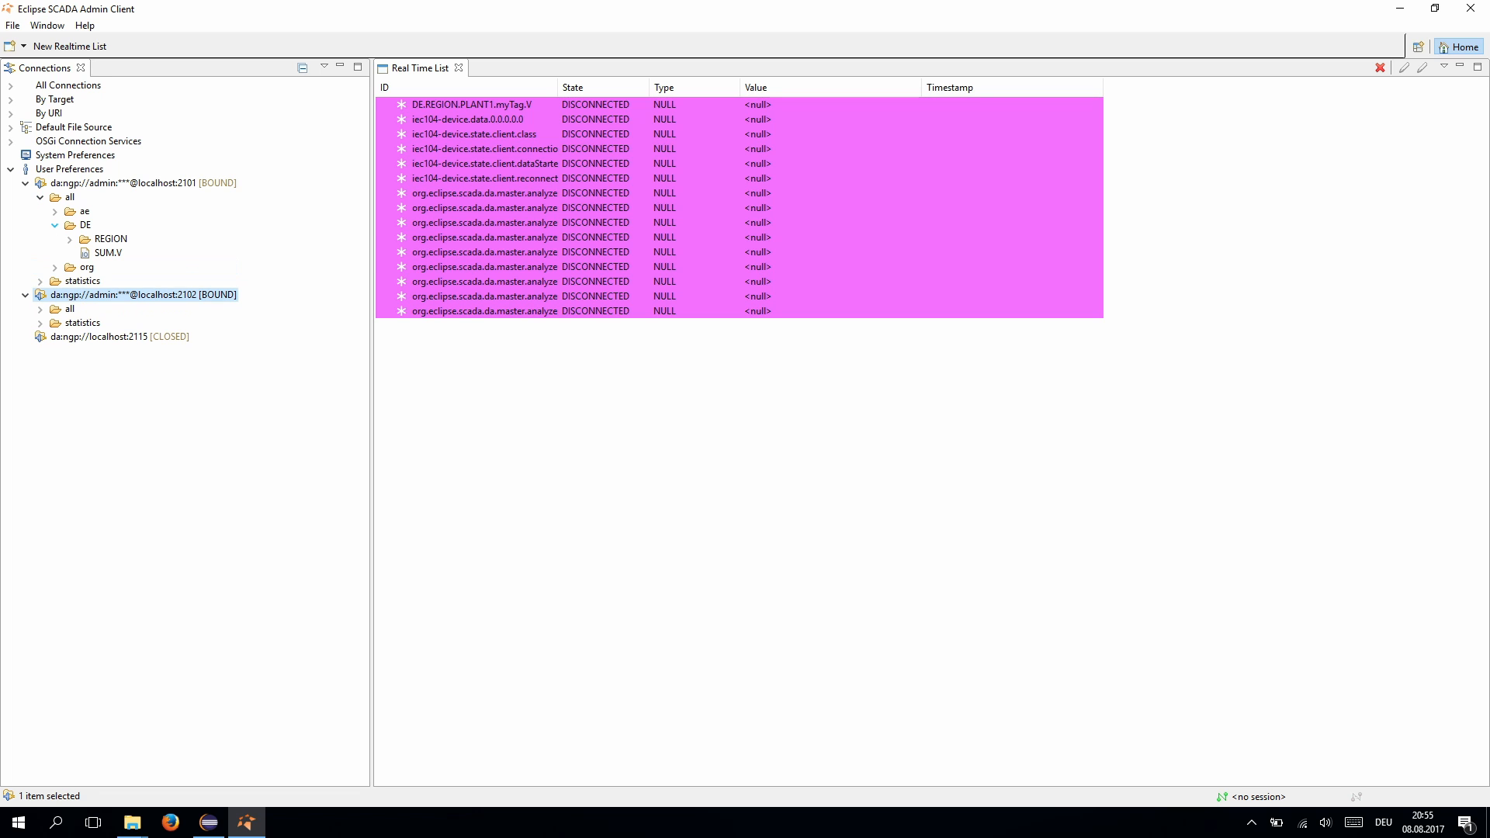
left_click(70, 239)
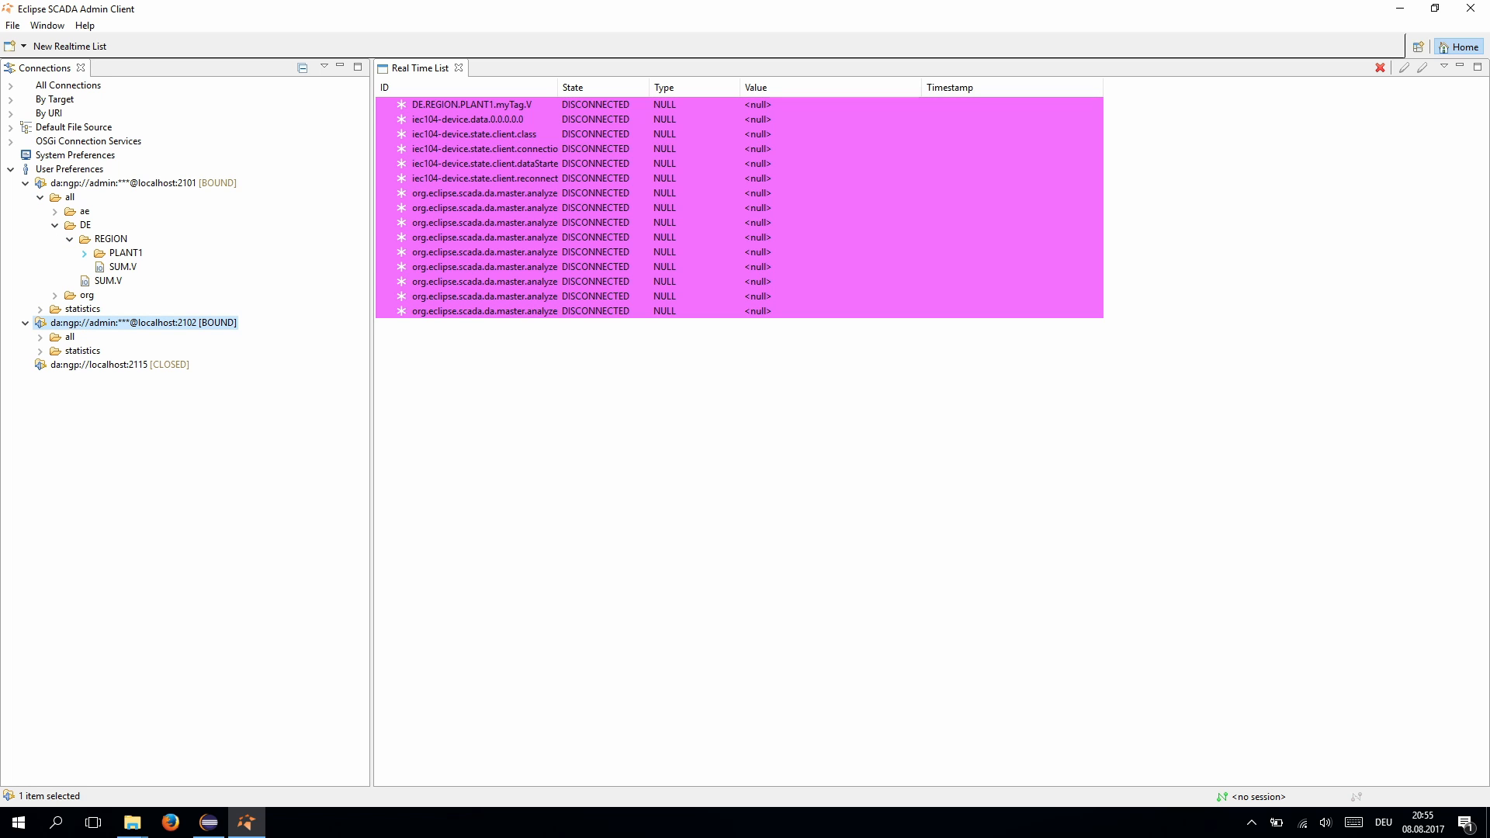
left_click(84, 253)
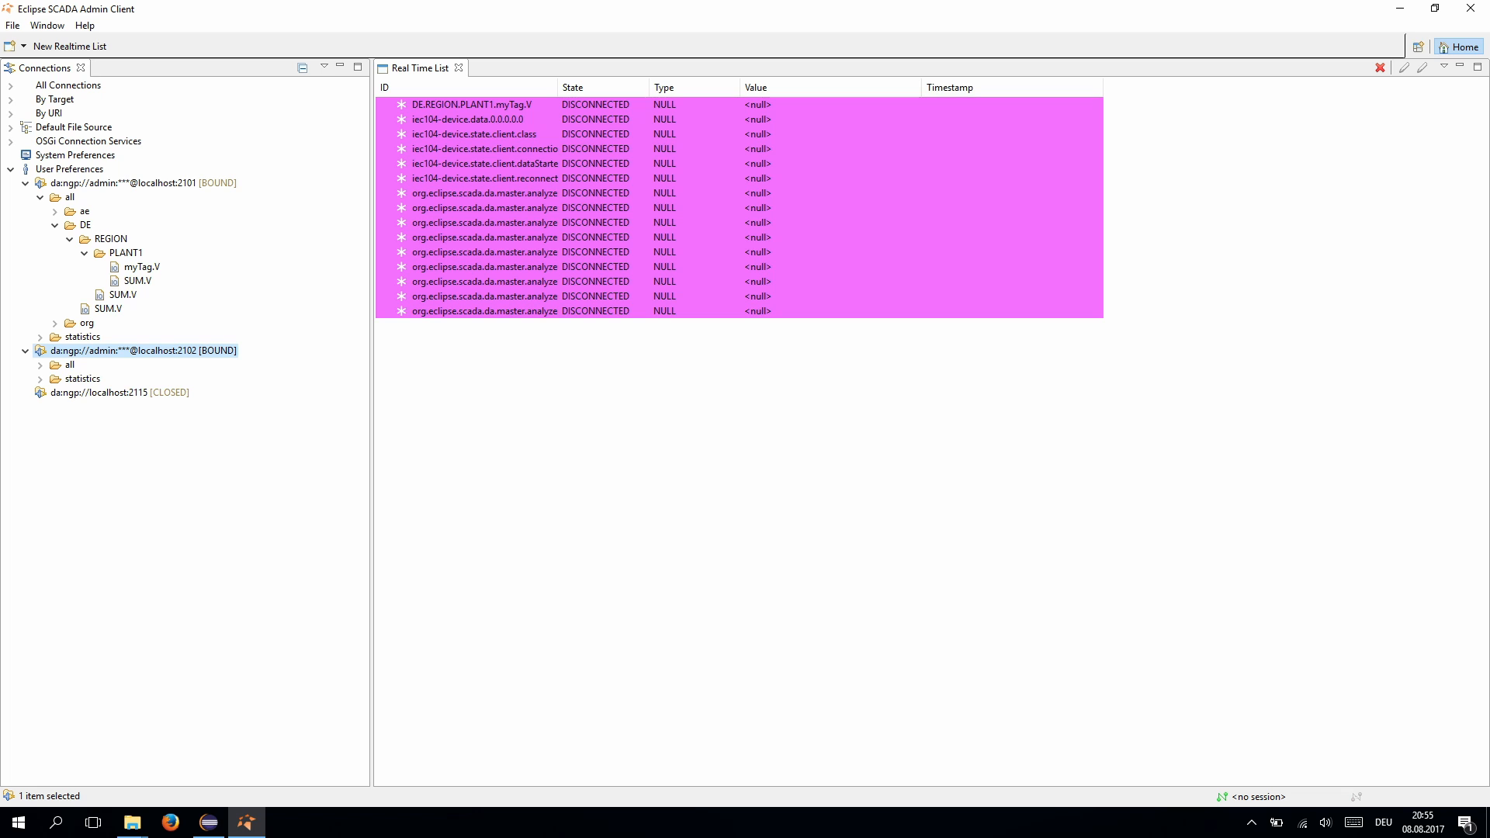
- Expand all > DE > REGION > PLANT1 on the 2102 server to reveal myTag.V
left_click(39, 365)
left_click(54, 393)
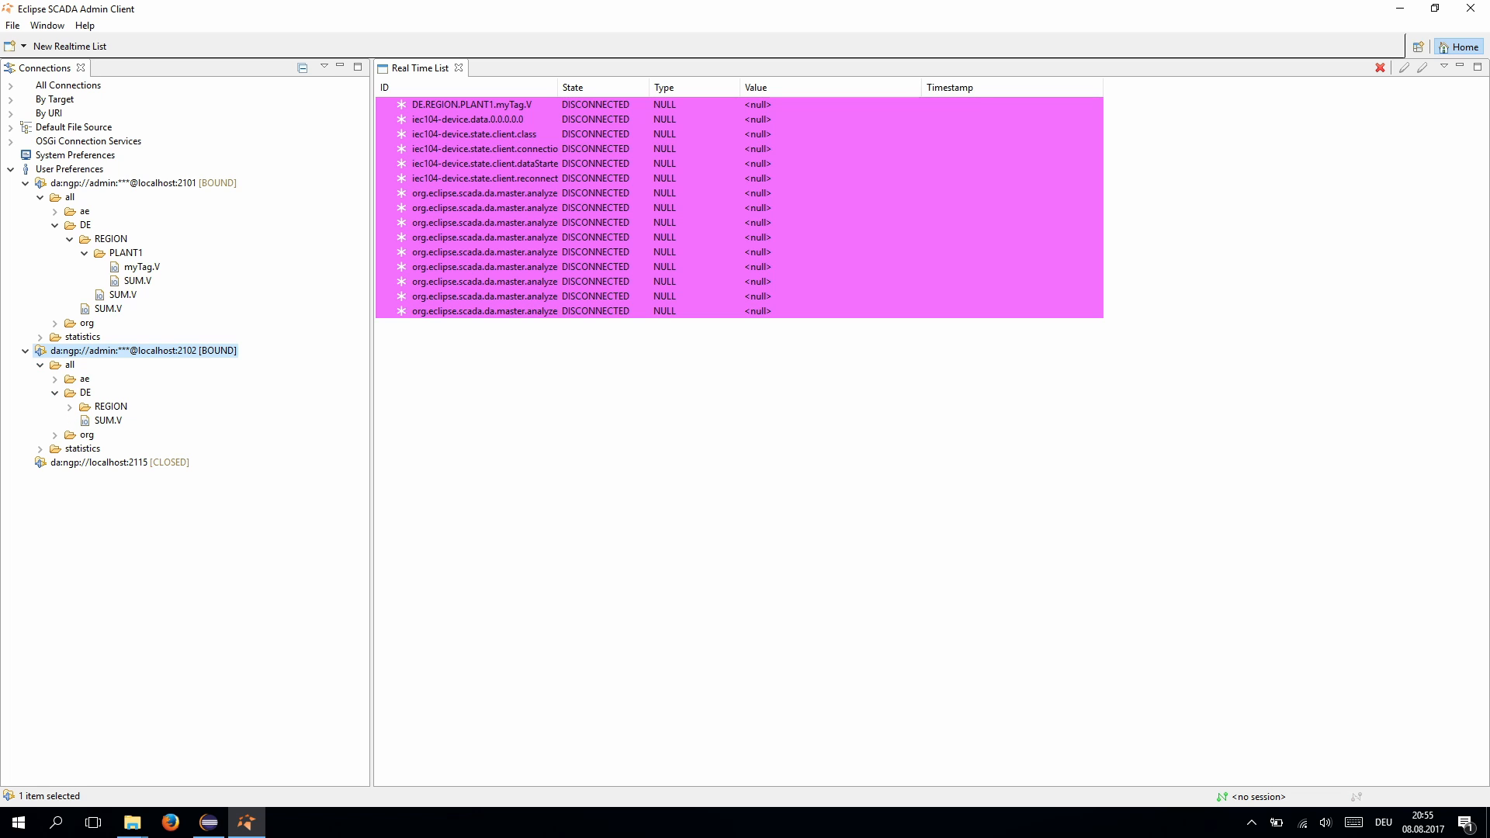
left_click(69, 406)
left_click(84, 421)
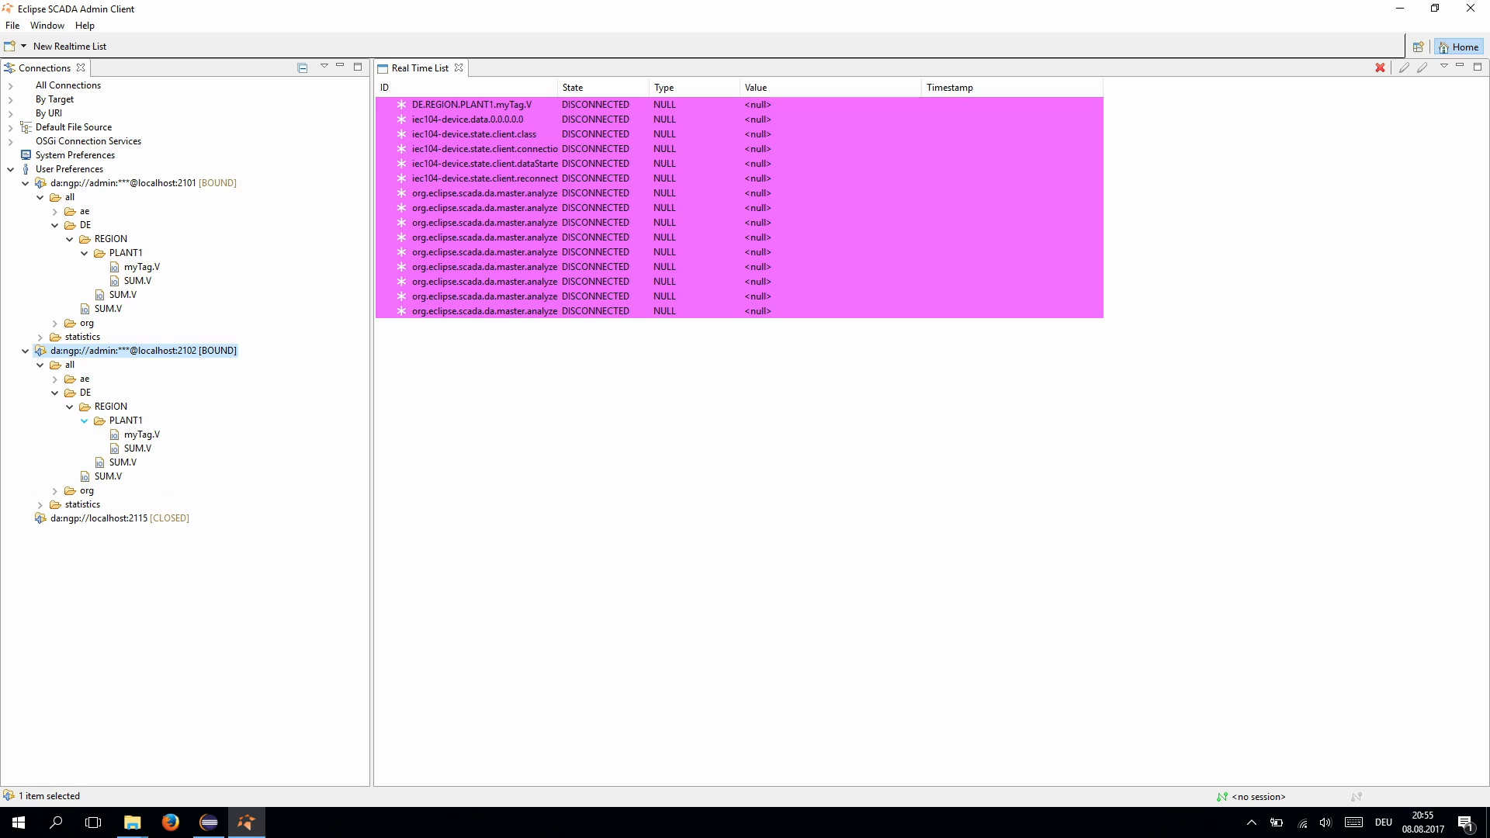
left_click(497, 208)
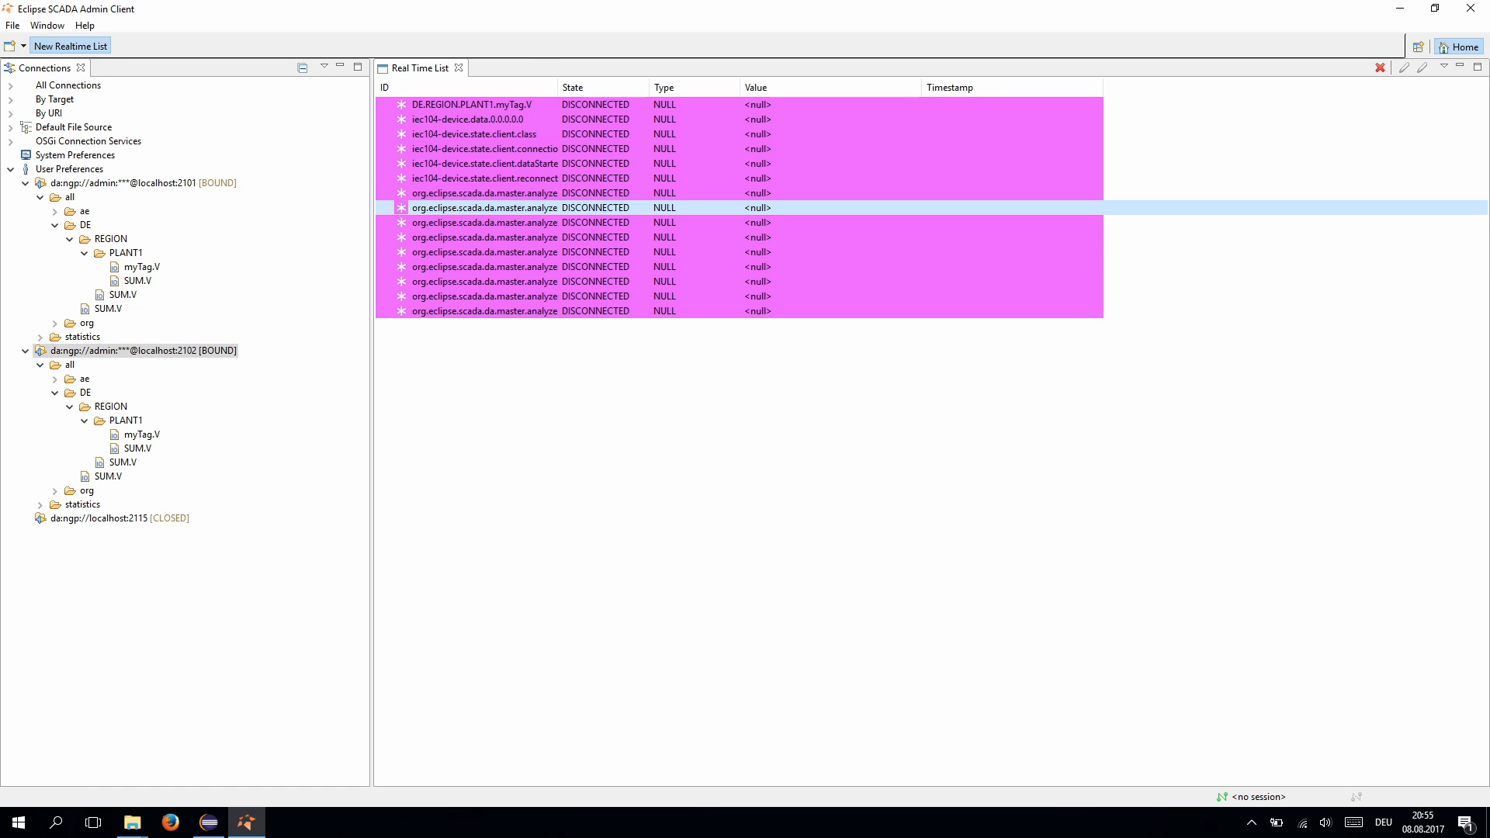
left_click(70, 46)
left_click(70, 45)
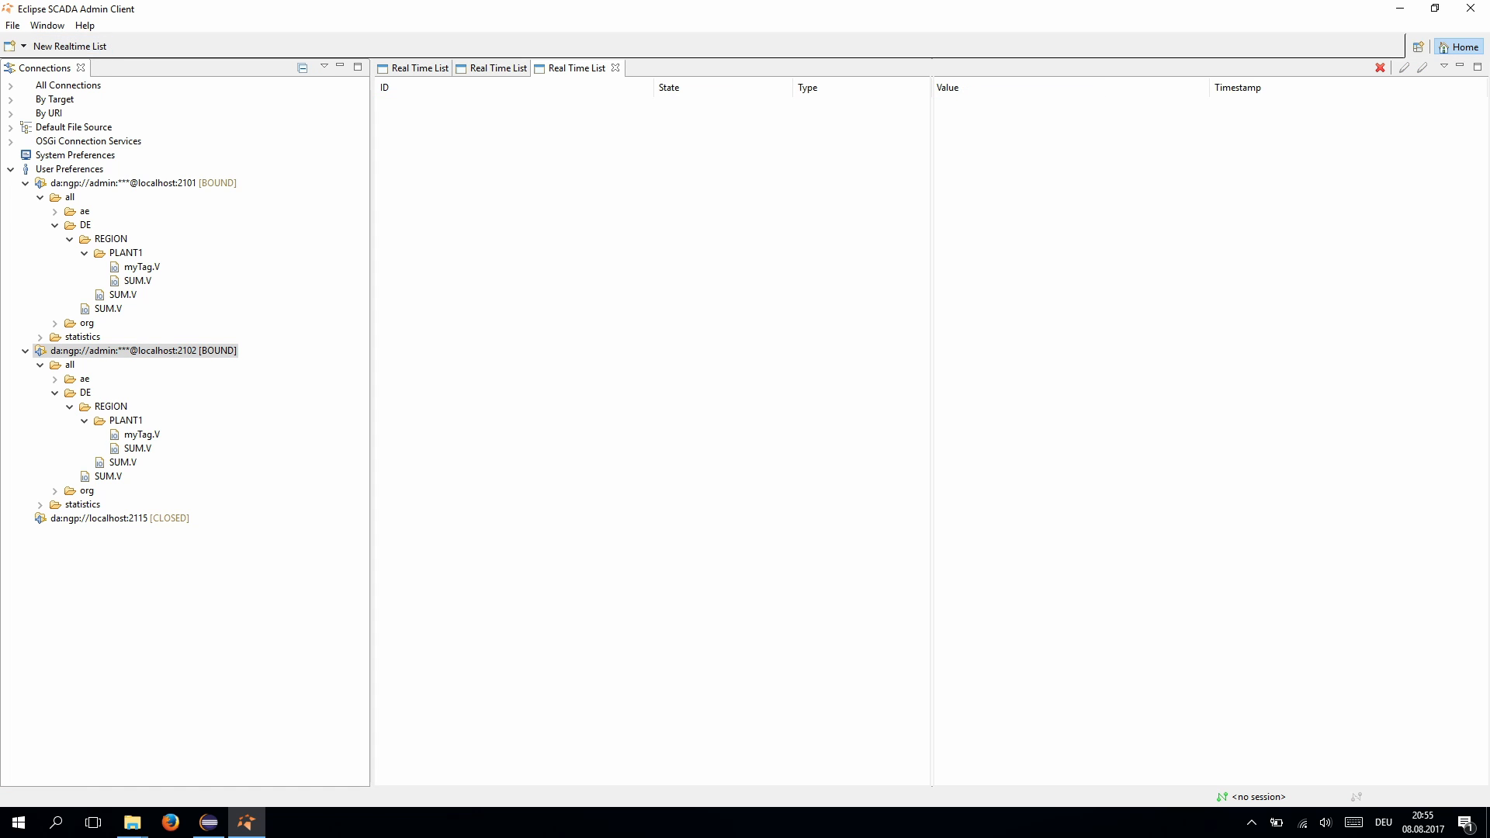
left_click_drag(577, 68, 668, 683)
left_click_drag(498, 69, 644, 365)
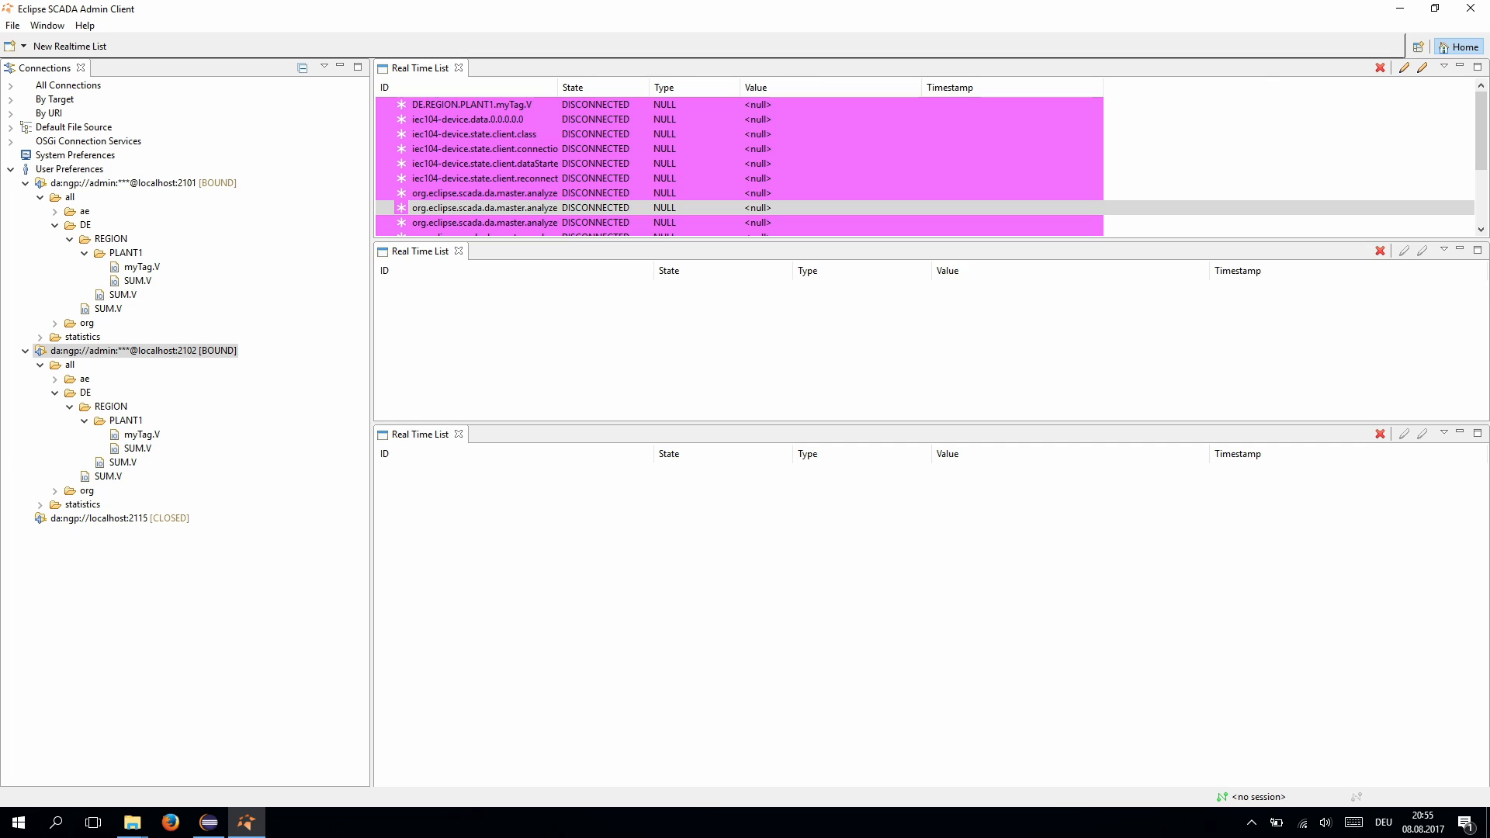
key("ctrl+a")
right_click(536, 175)
left_click(574, 257)
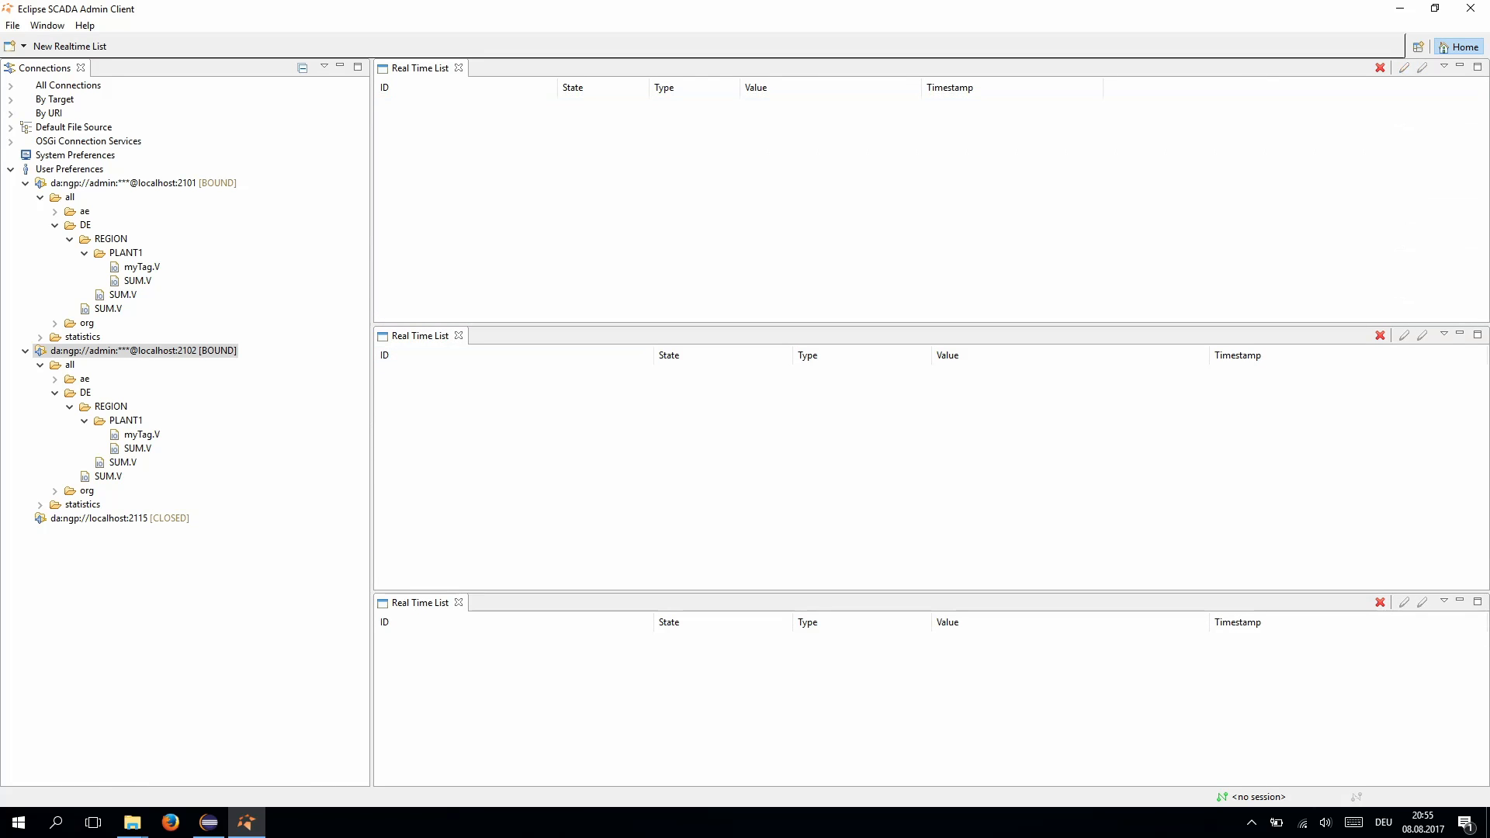
left_click(142, 434)
left_click_drag(142, 435, 590, 676)
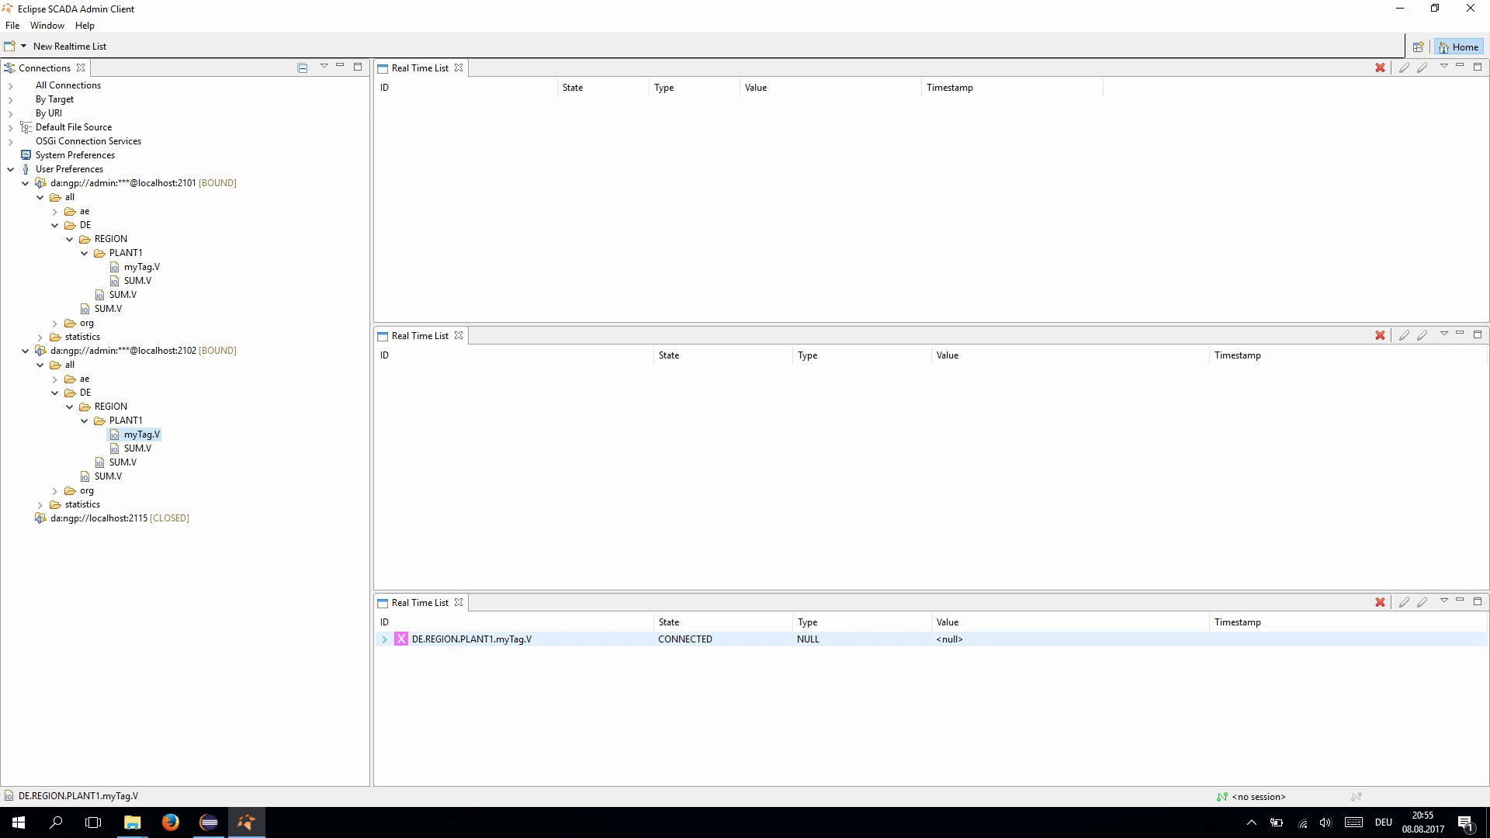
left_click(384, 640)
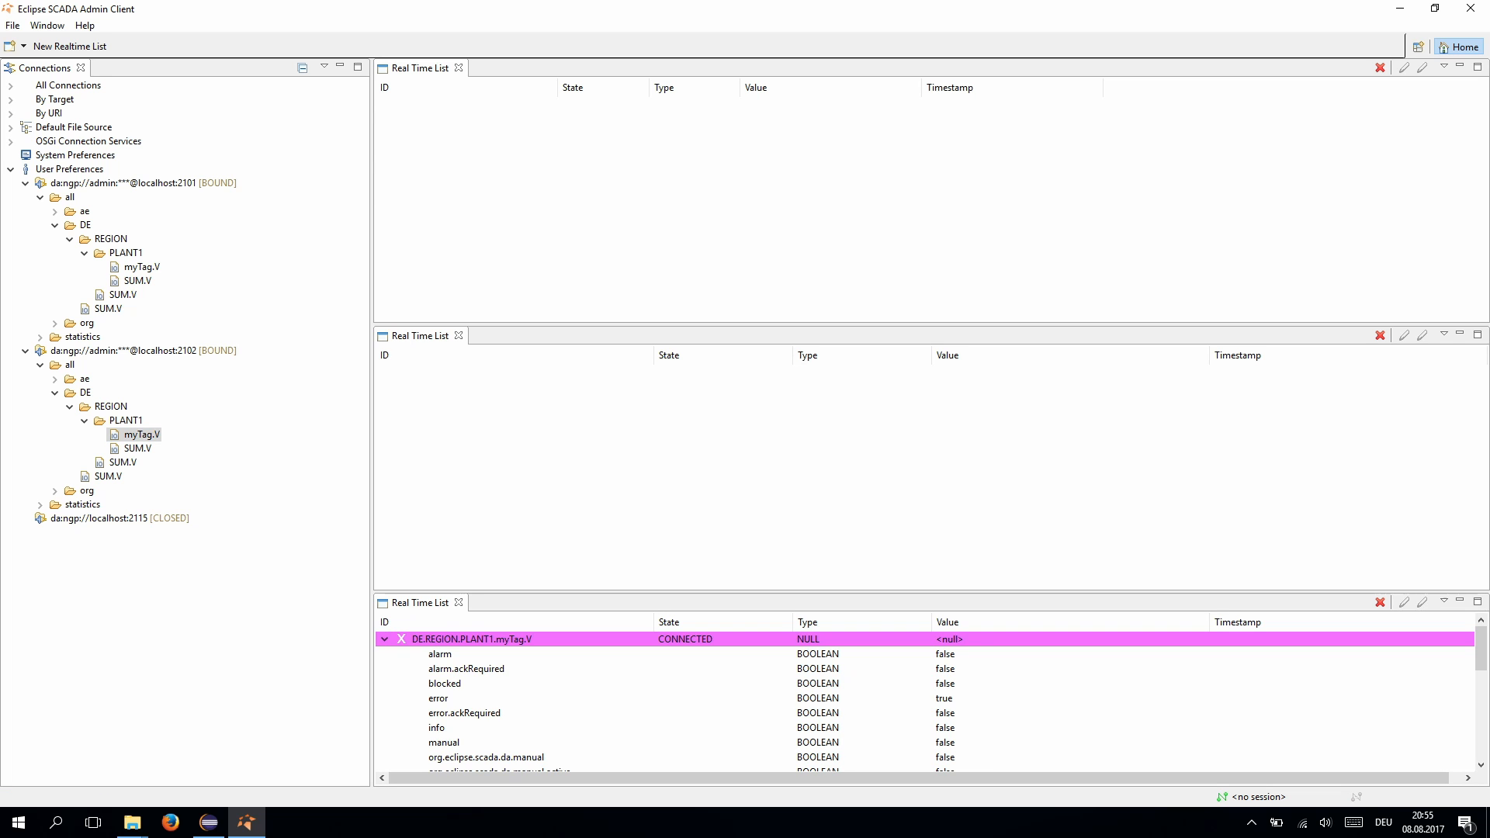
left_click_drag(932, 592, 931, 343)
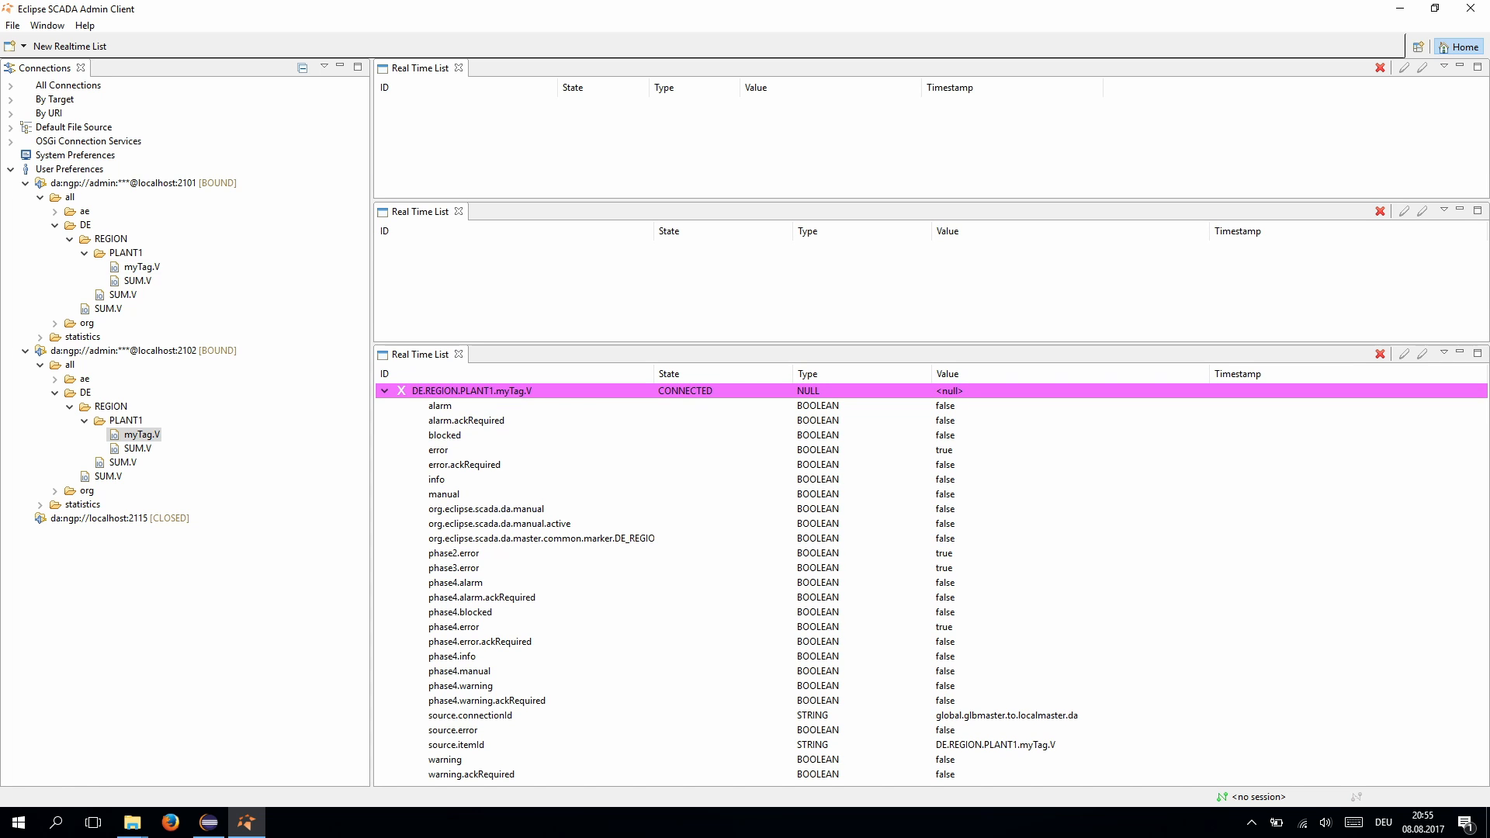
left_click_drag(142, 266, 512, 307)
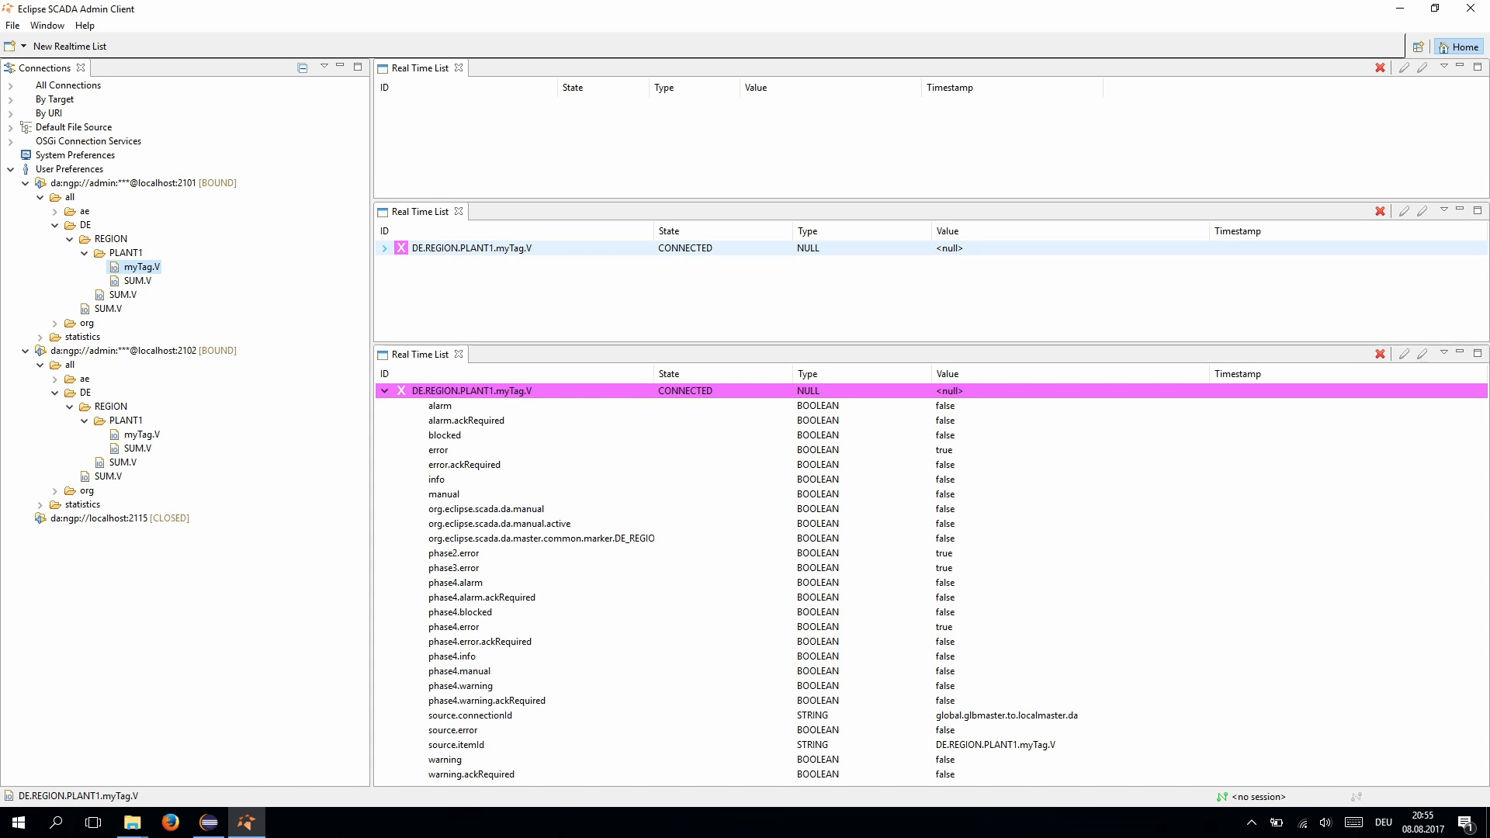
left_click(384, 248)
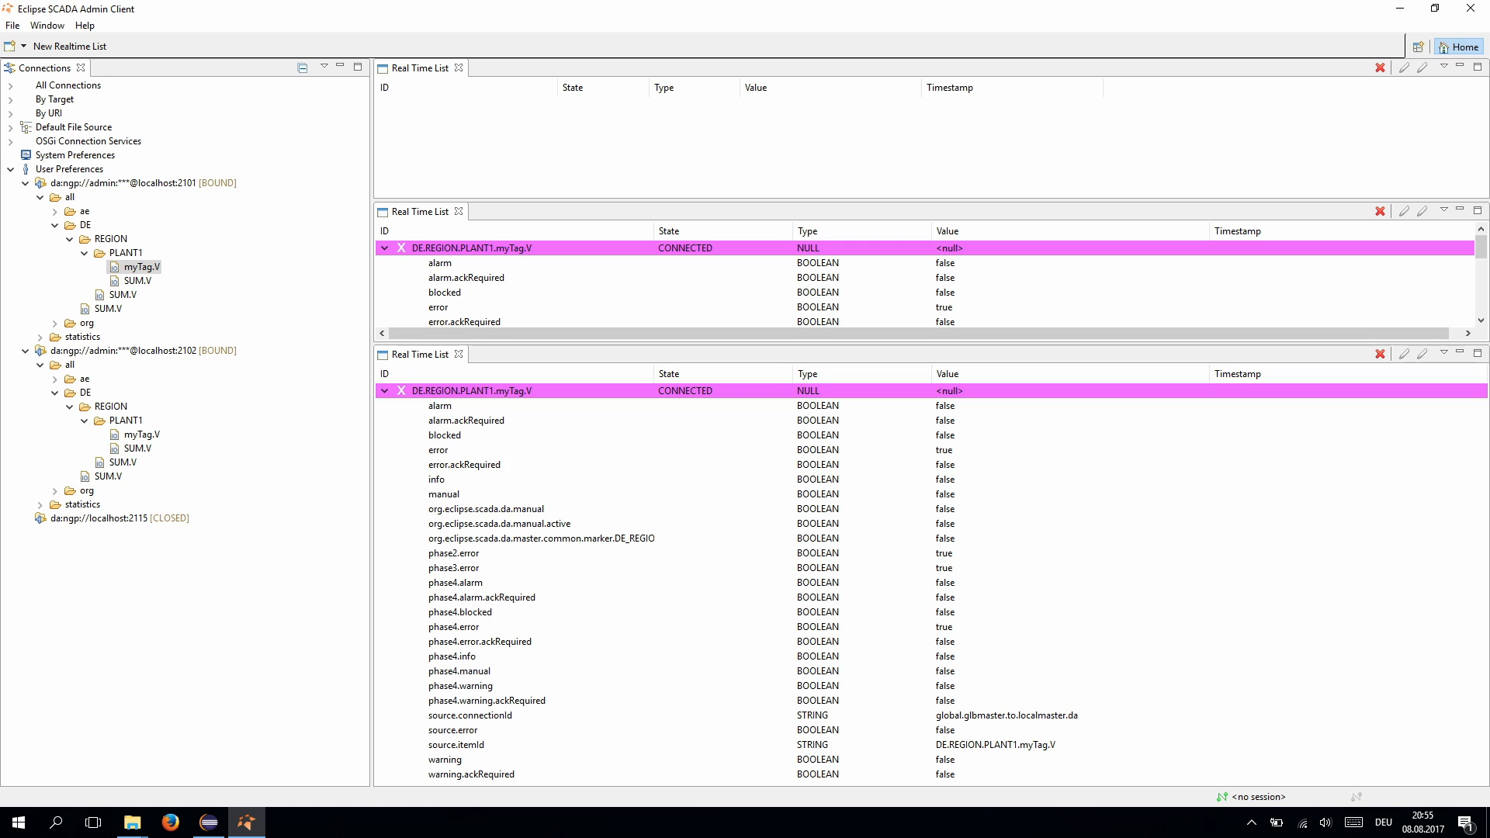
left_click_drag(699, 343, 699, 469)
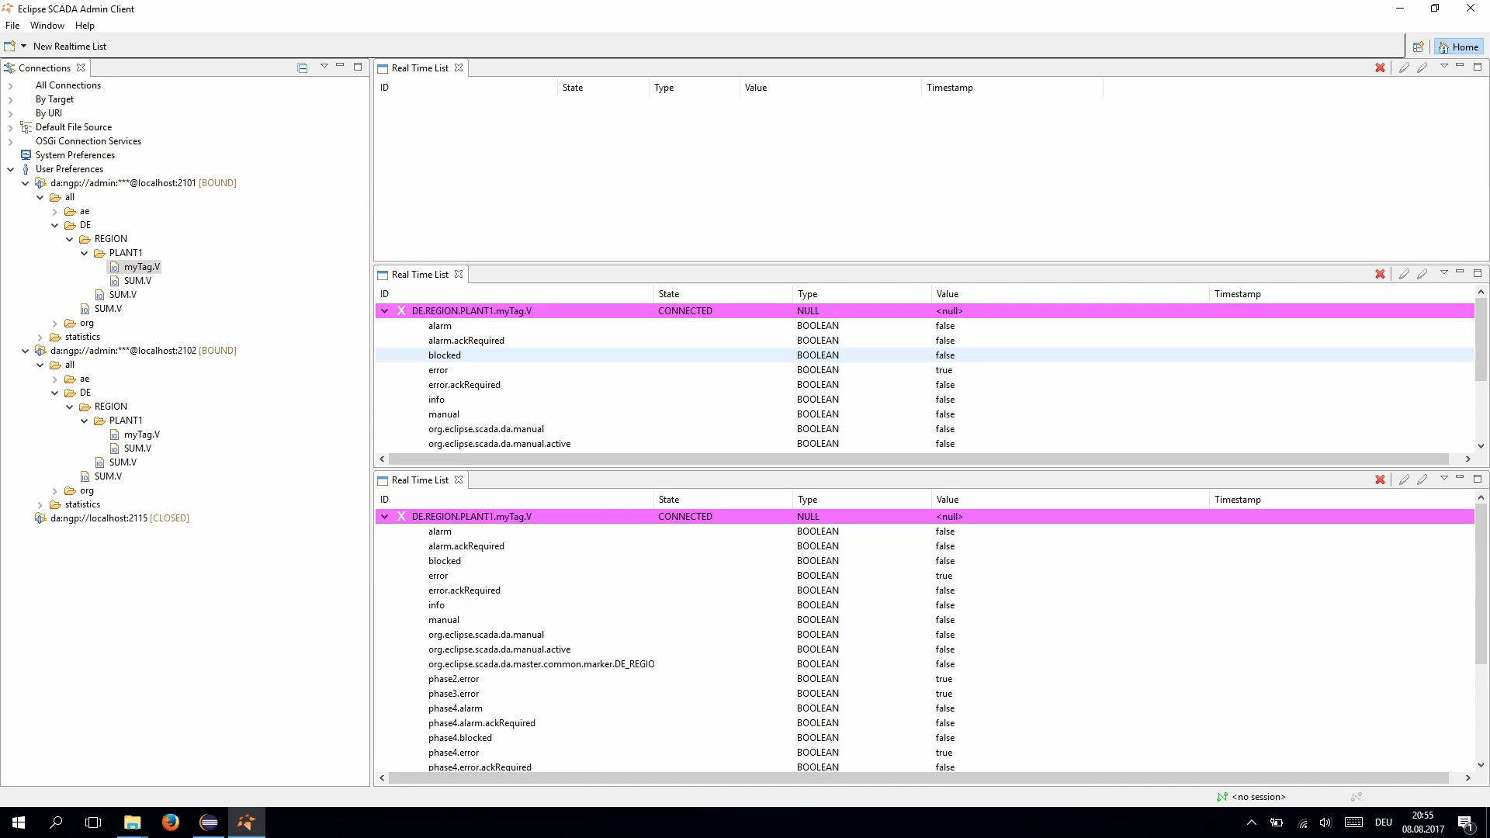
left_click_drag(1482, 346, 1482, 389)
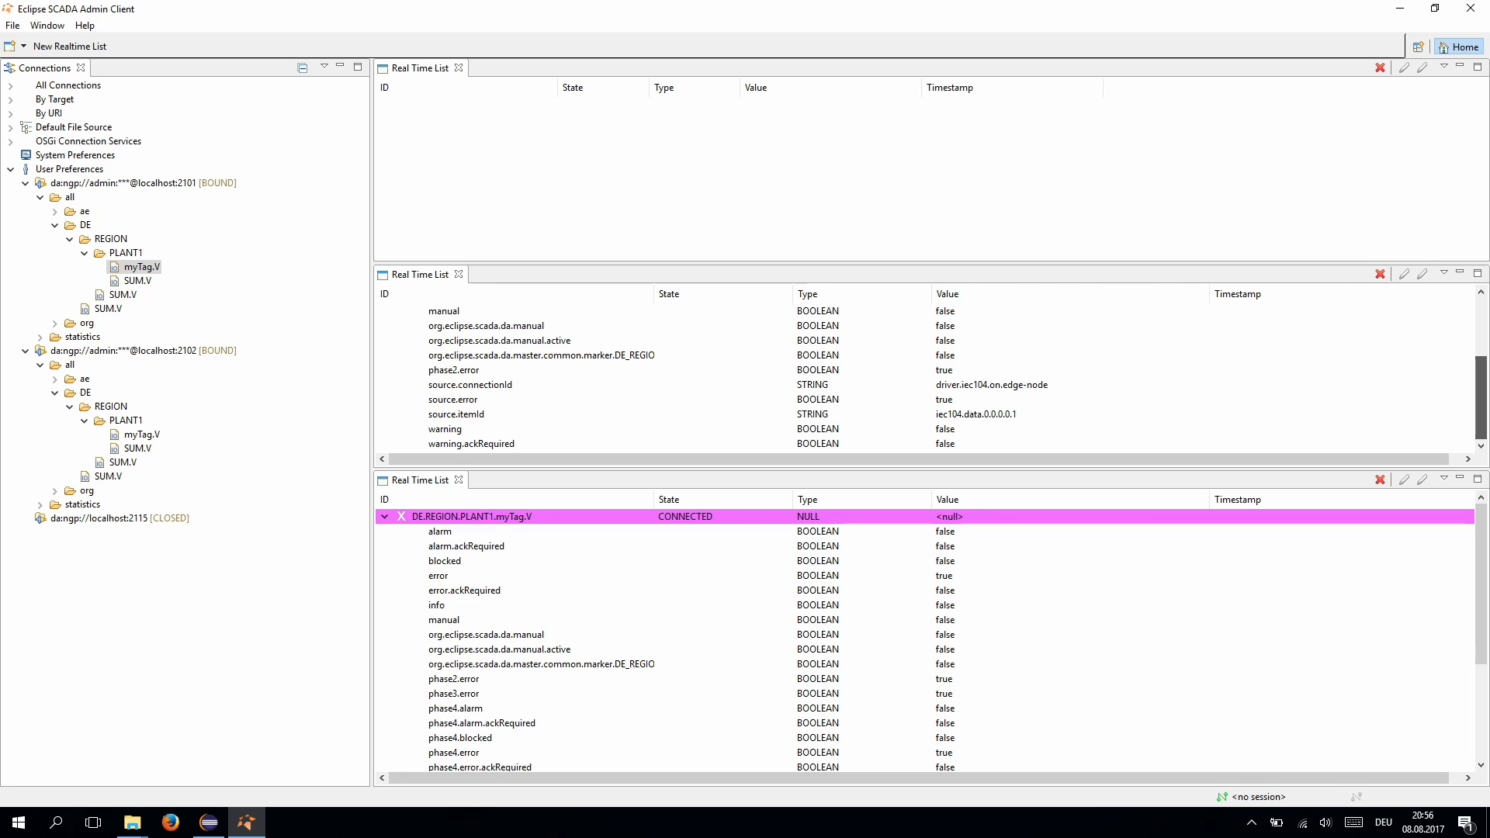
scroll(544, 384, "up", 3)
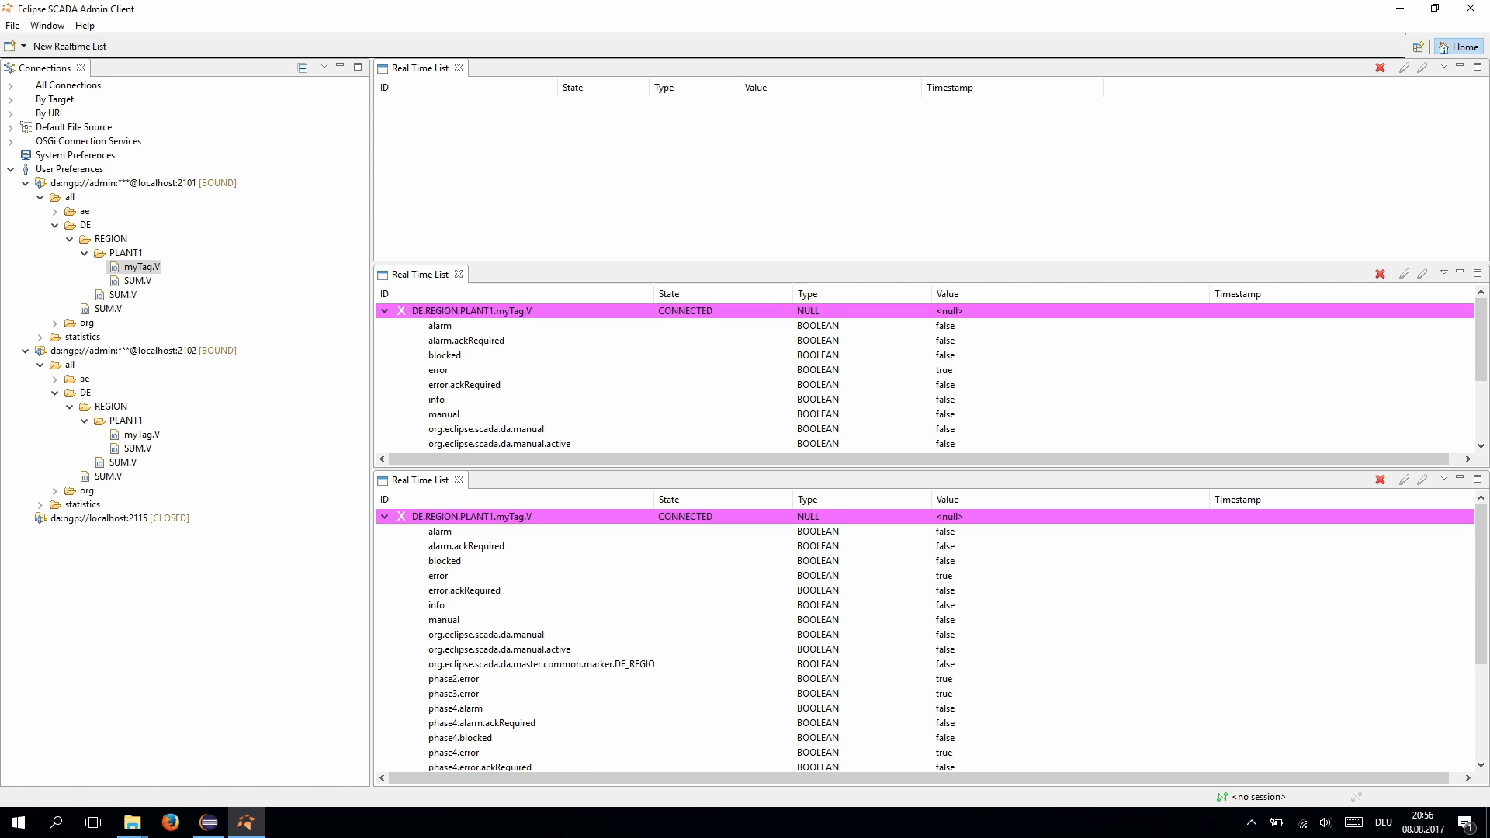
left_click(208, 822)
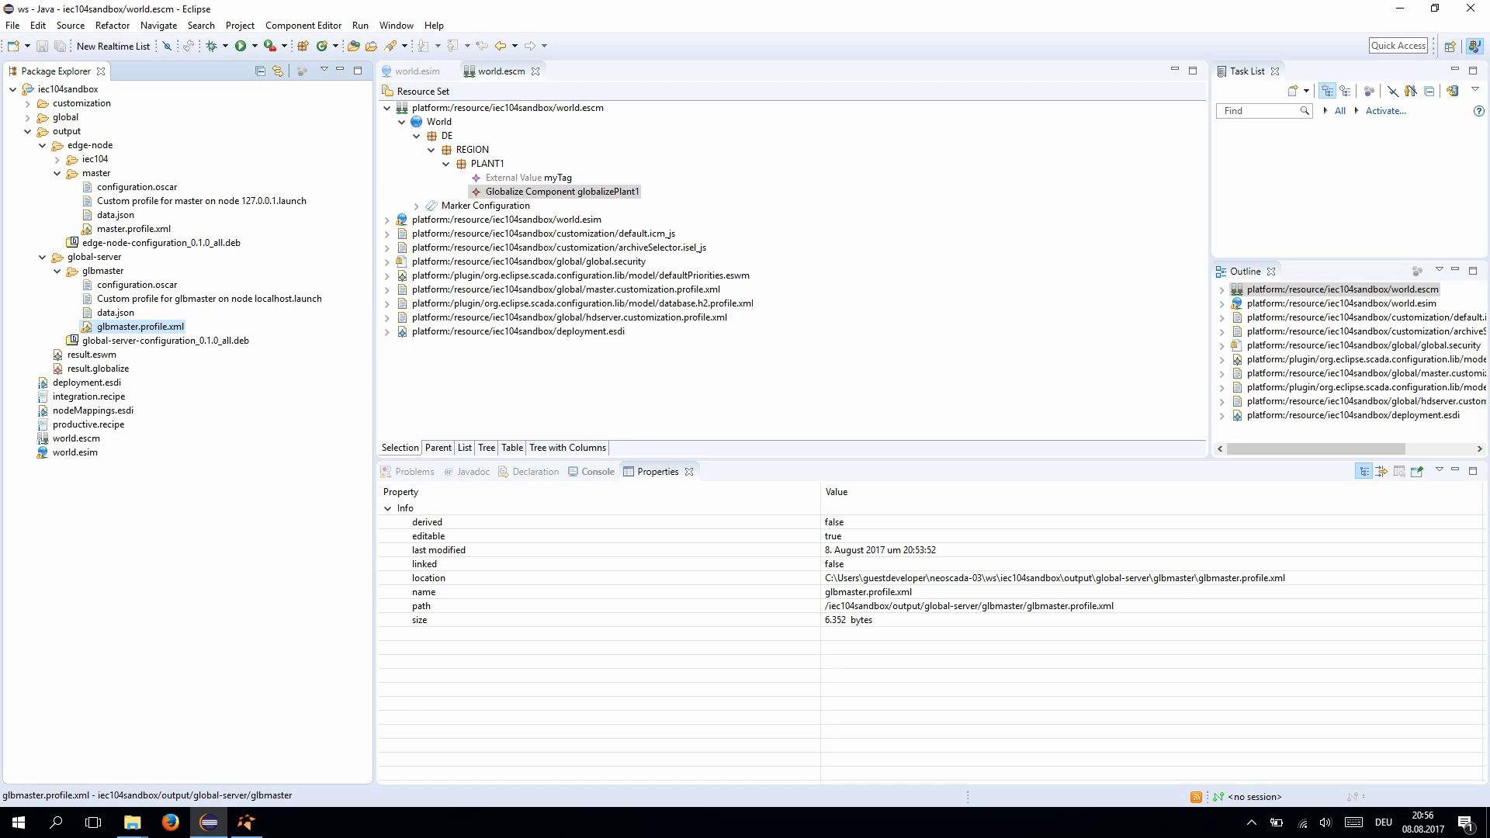
left_click(57, 159)
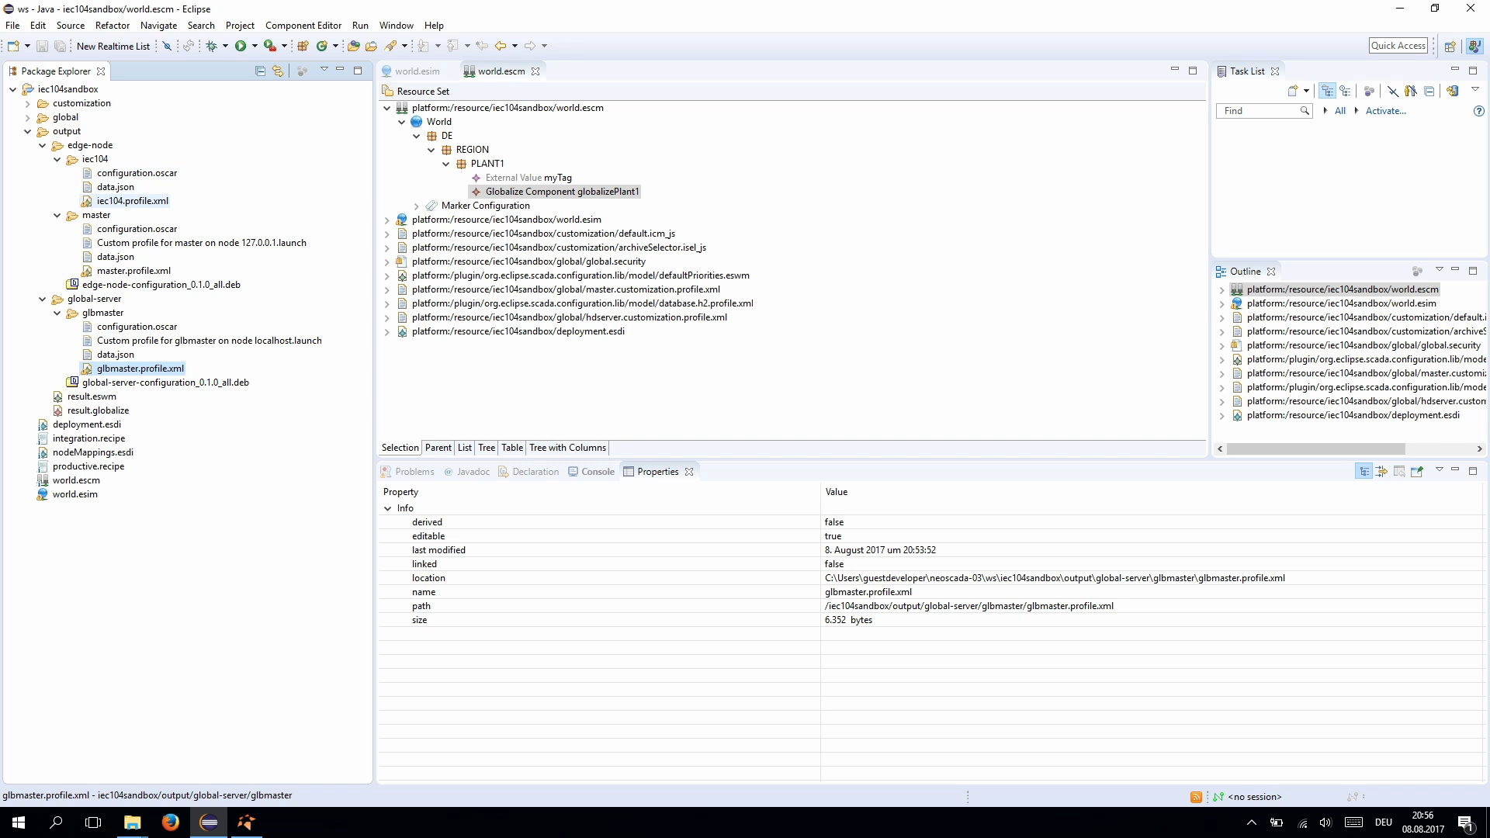
right_click(131, 202)
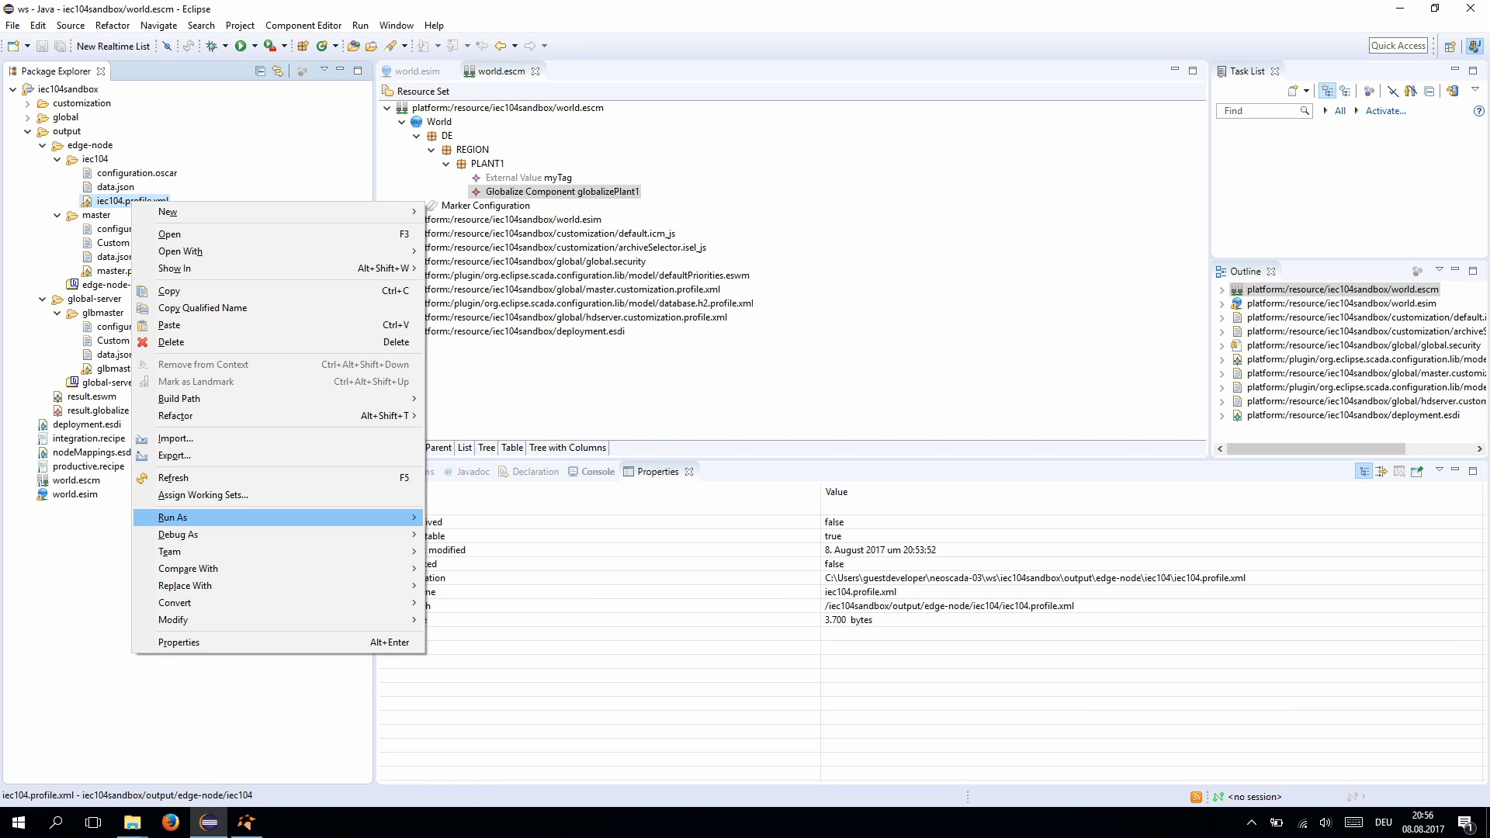
mouse_move(179, 518)
left_click(247, 823)
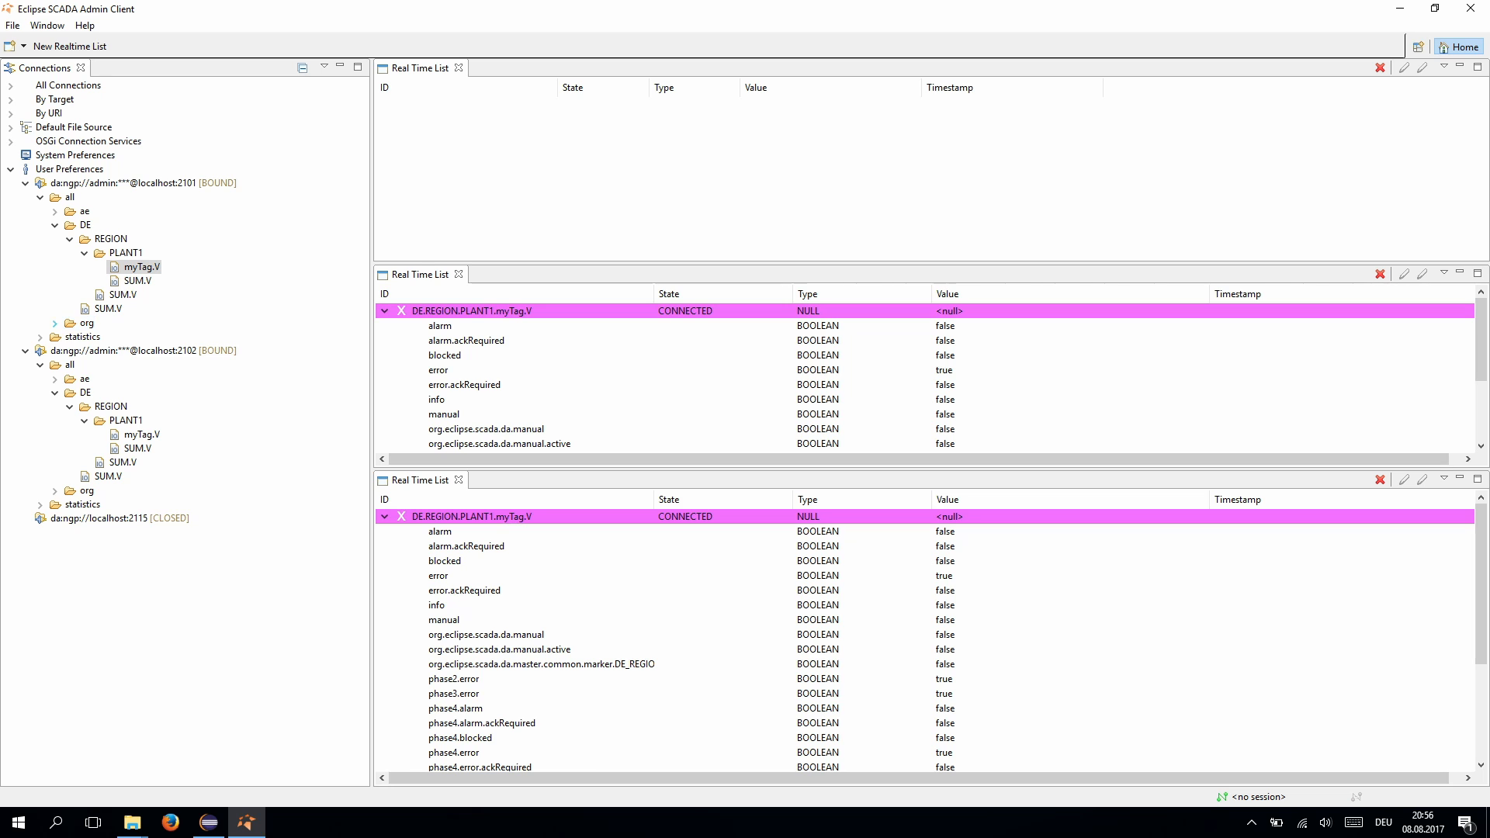
- Expand org/eclipse/scada/da/master/analyzer/connectionService/driver/iec104/on/edge-node in the first connection
left_click(54, 323)
left_click(70, 337)
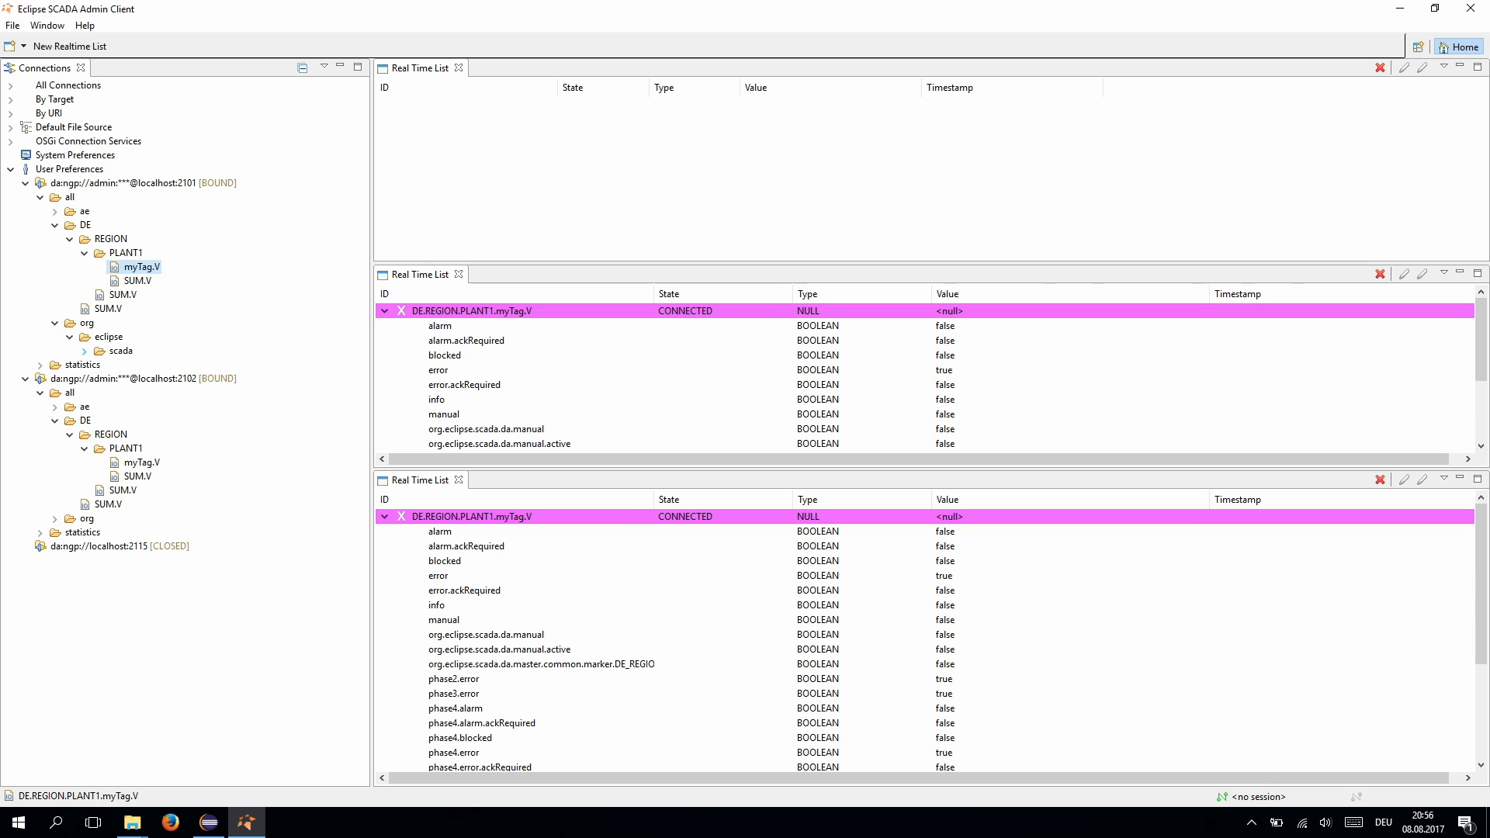
left_click(84, 351)
left_click(98, 365)
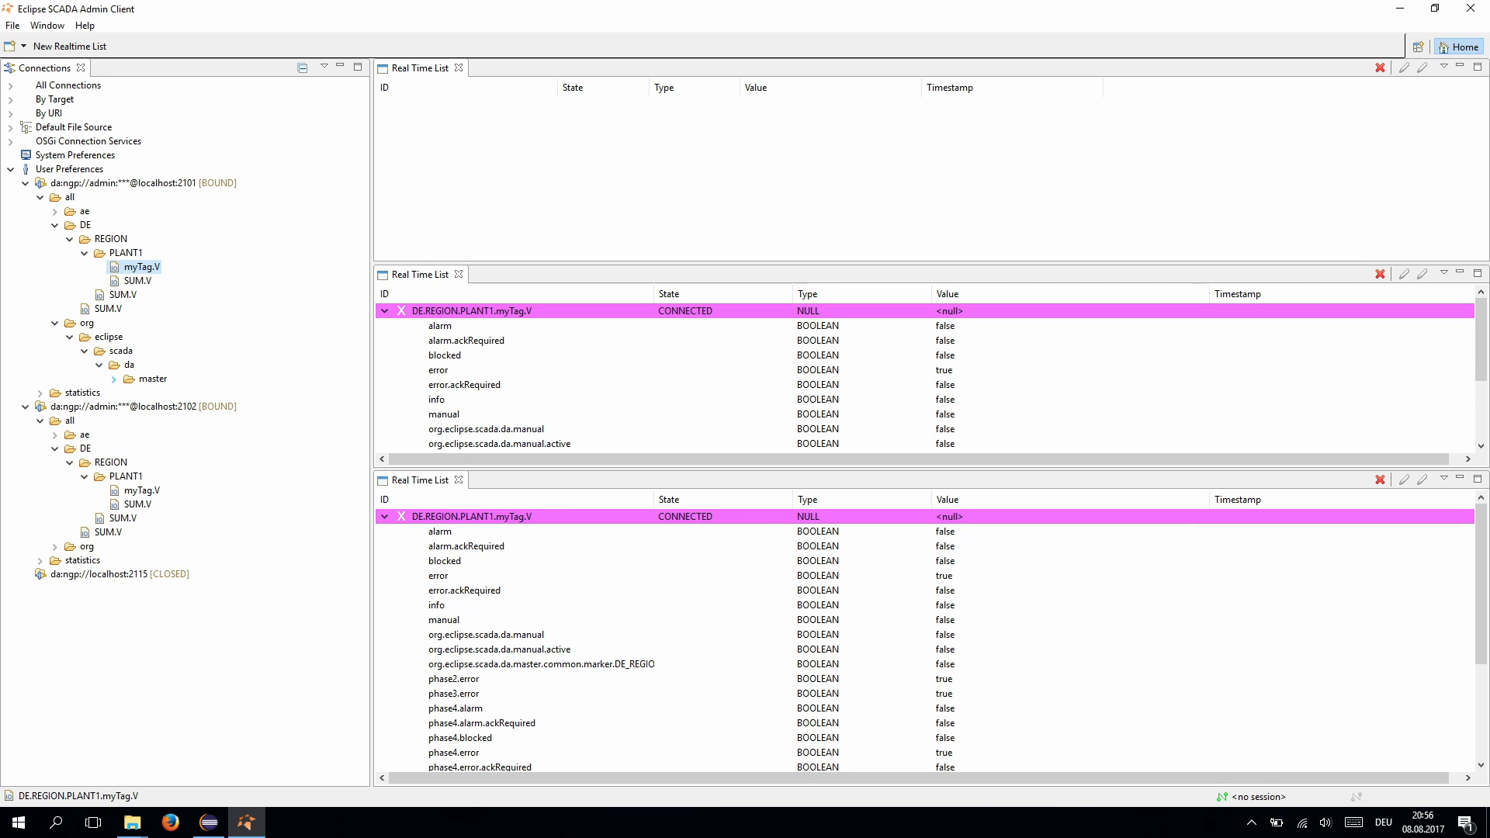
left_click(113, 379)
left_click(128, 393)
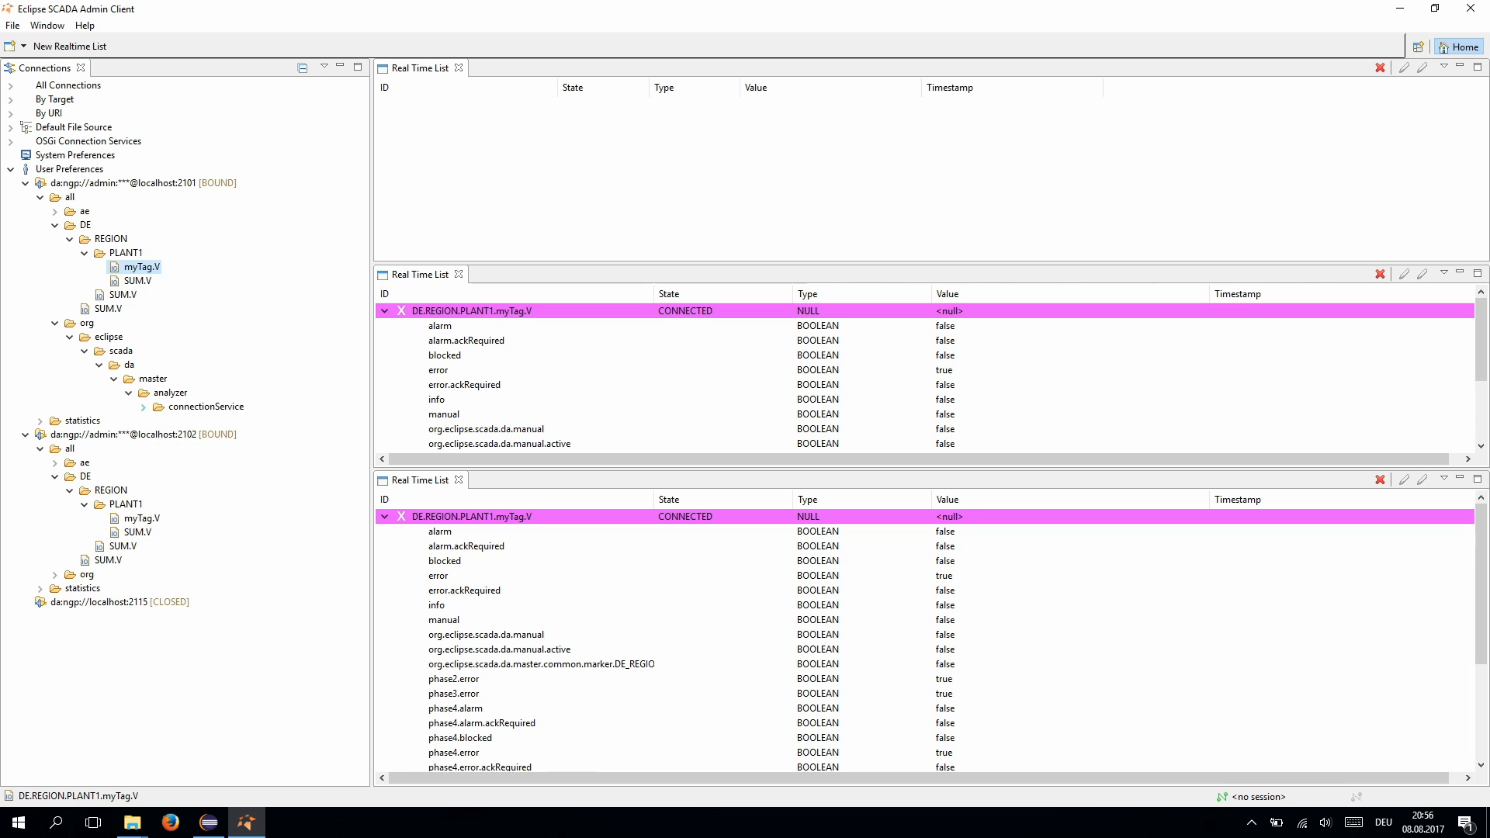
left_click(143, 407)
left_click(158, 421)
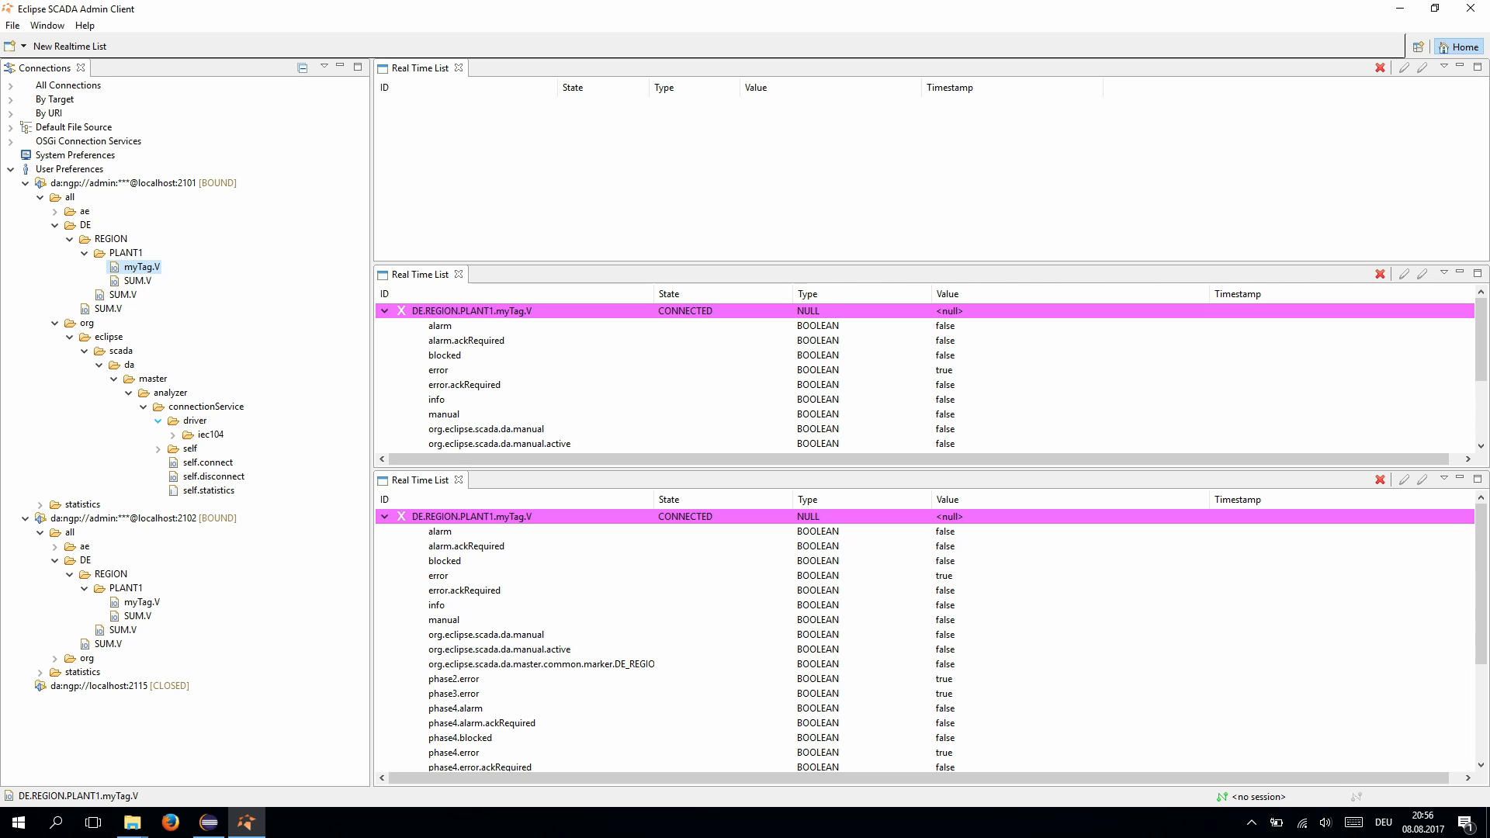
left_click(172, 435)
left_click(187, 448)
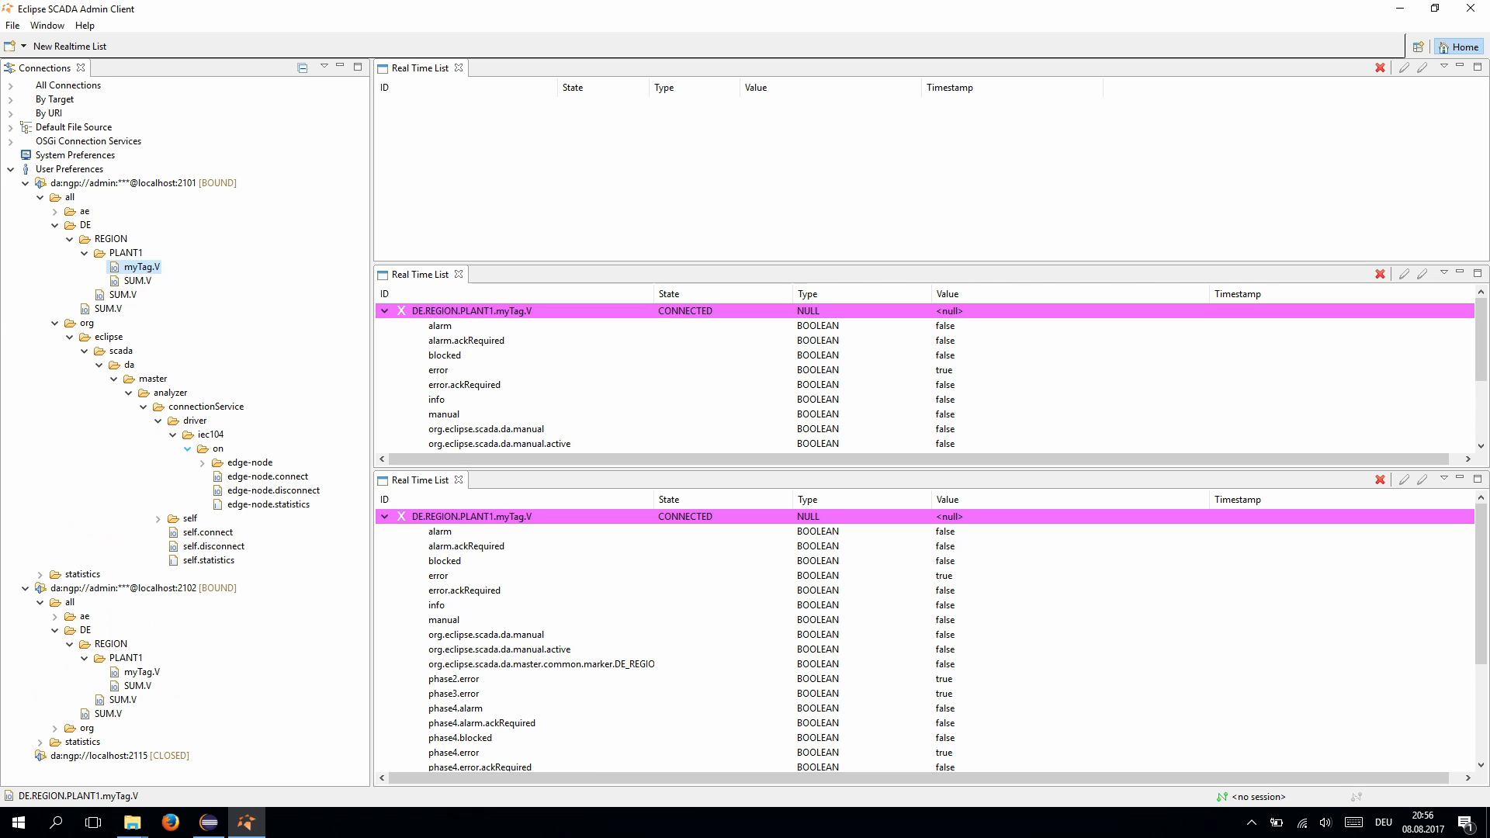
left_click(202, 463)
- Add the nine edge-node state and connection items to the top real-time list, showing CLOSED
left_click(262, 477)
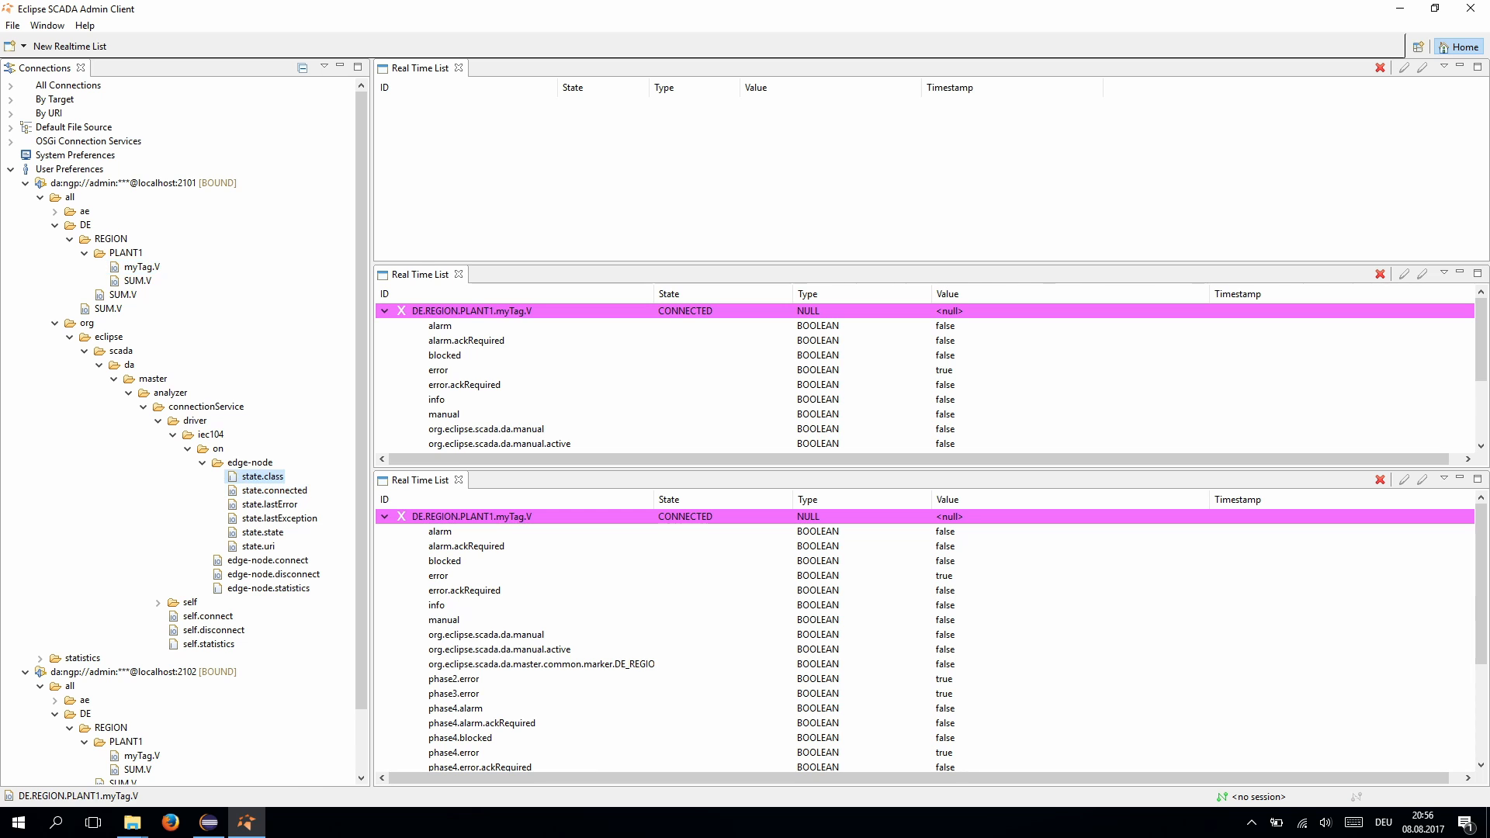
left_click(268, 588, "shift")
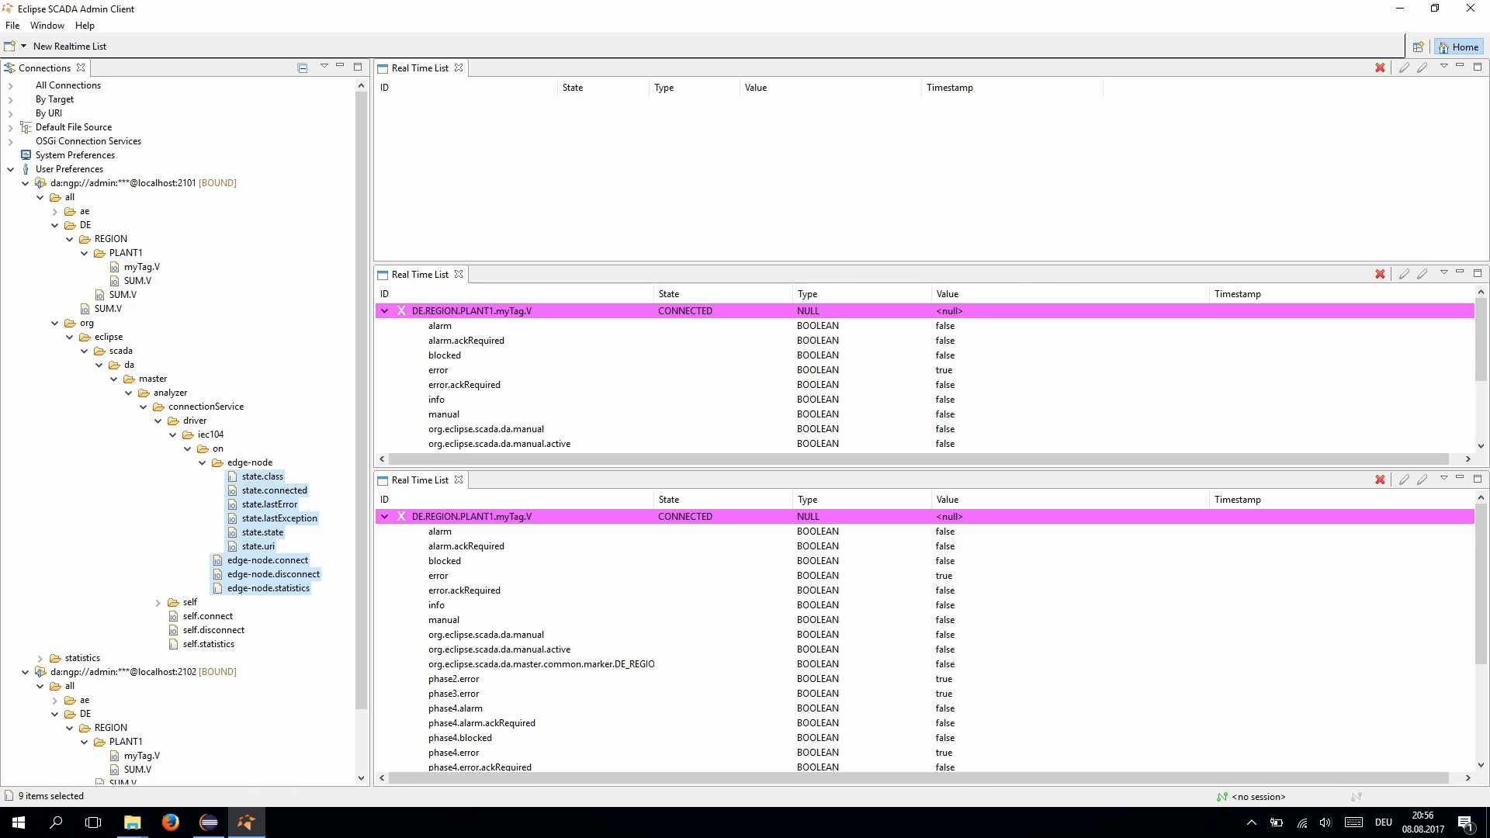
left_click_drag(269, 575, 578, 210)
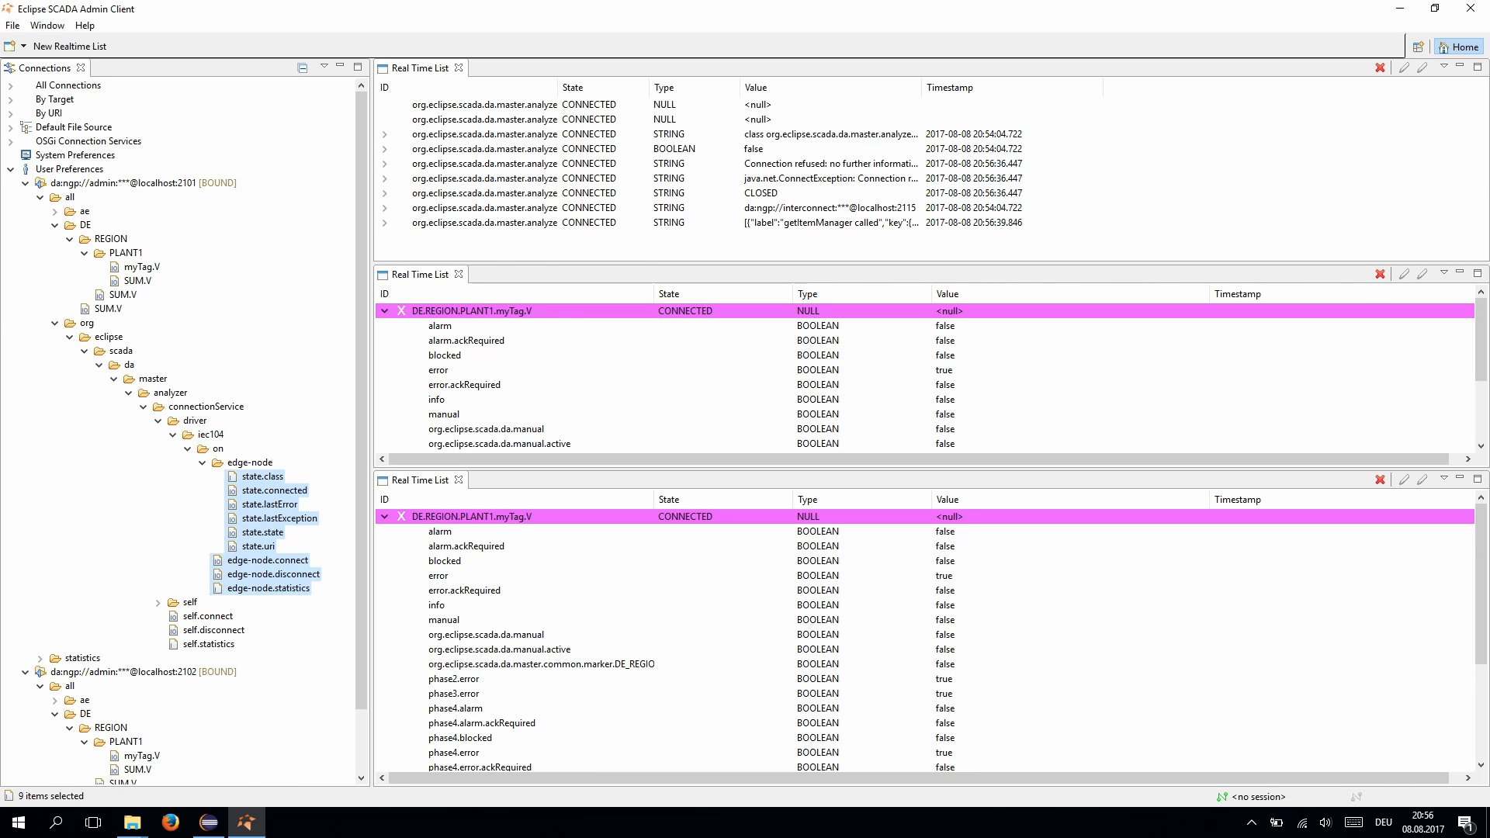
left_click(577, 193)
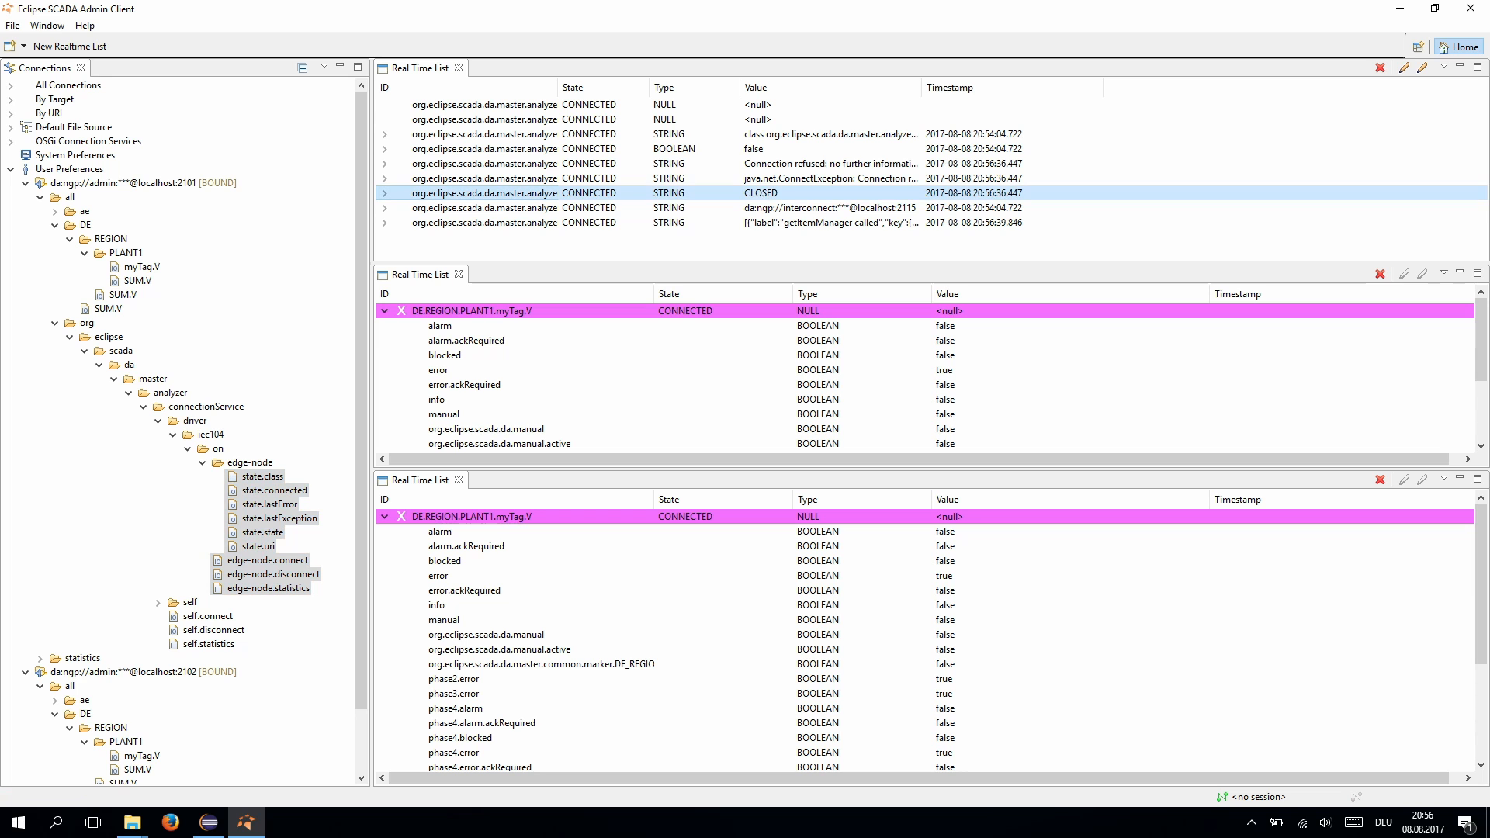
- Run iec104.profile.xml as an Equinox Application Profile, then return to the Admin Client
left_click(208, 822)
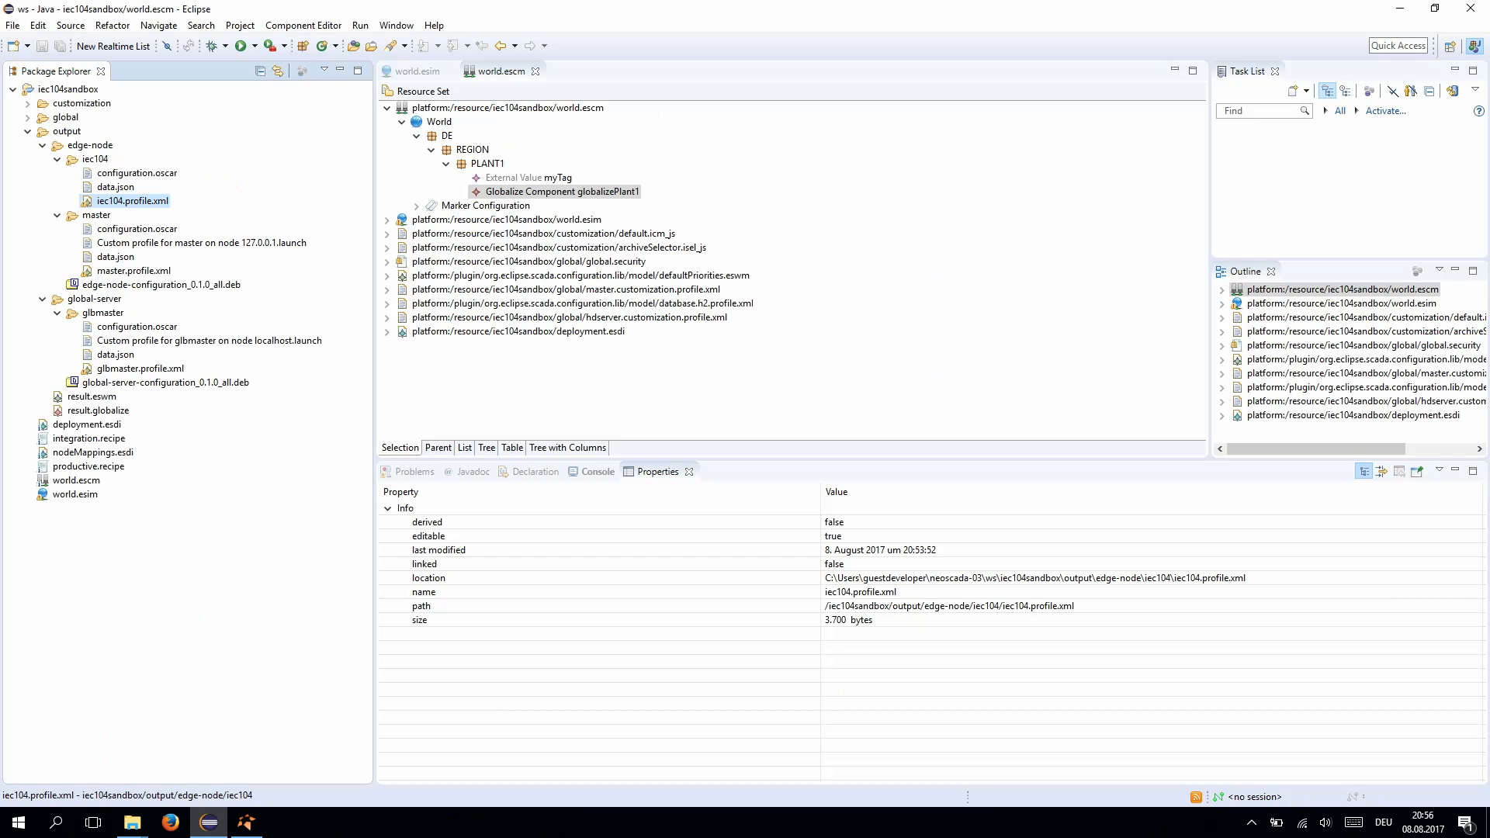
right_click(148, 202)
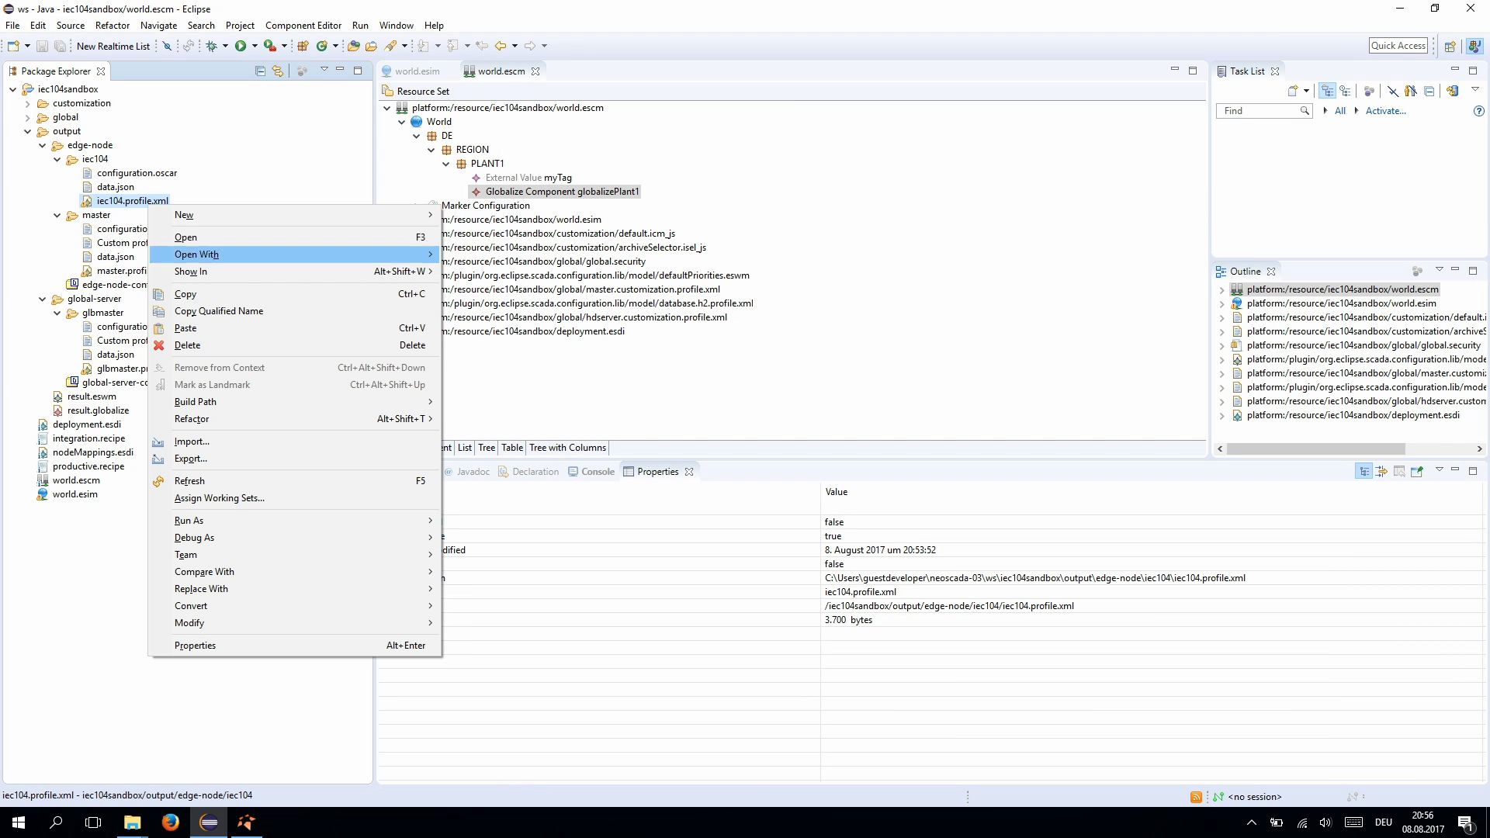
mouse_move(194, 520)
left_click(533, 521)
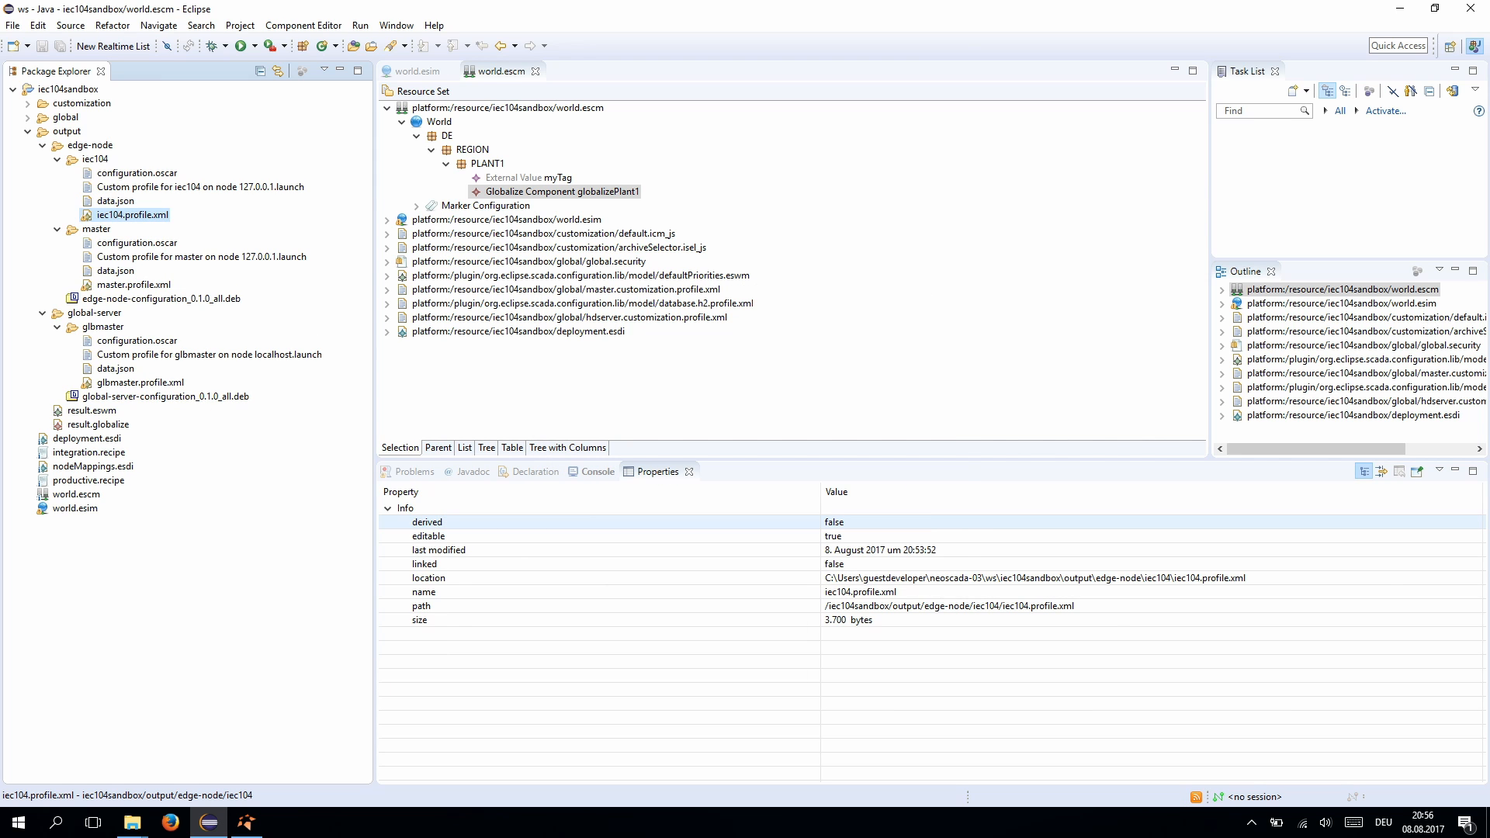
left_click(246, 822)
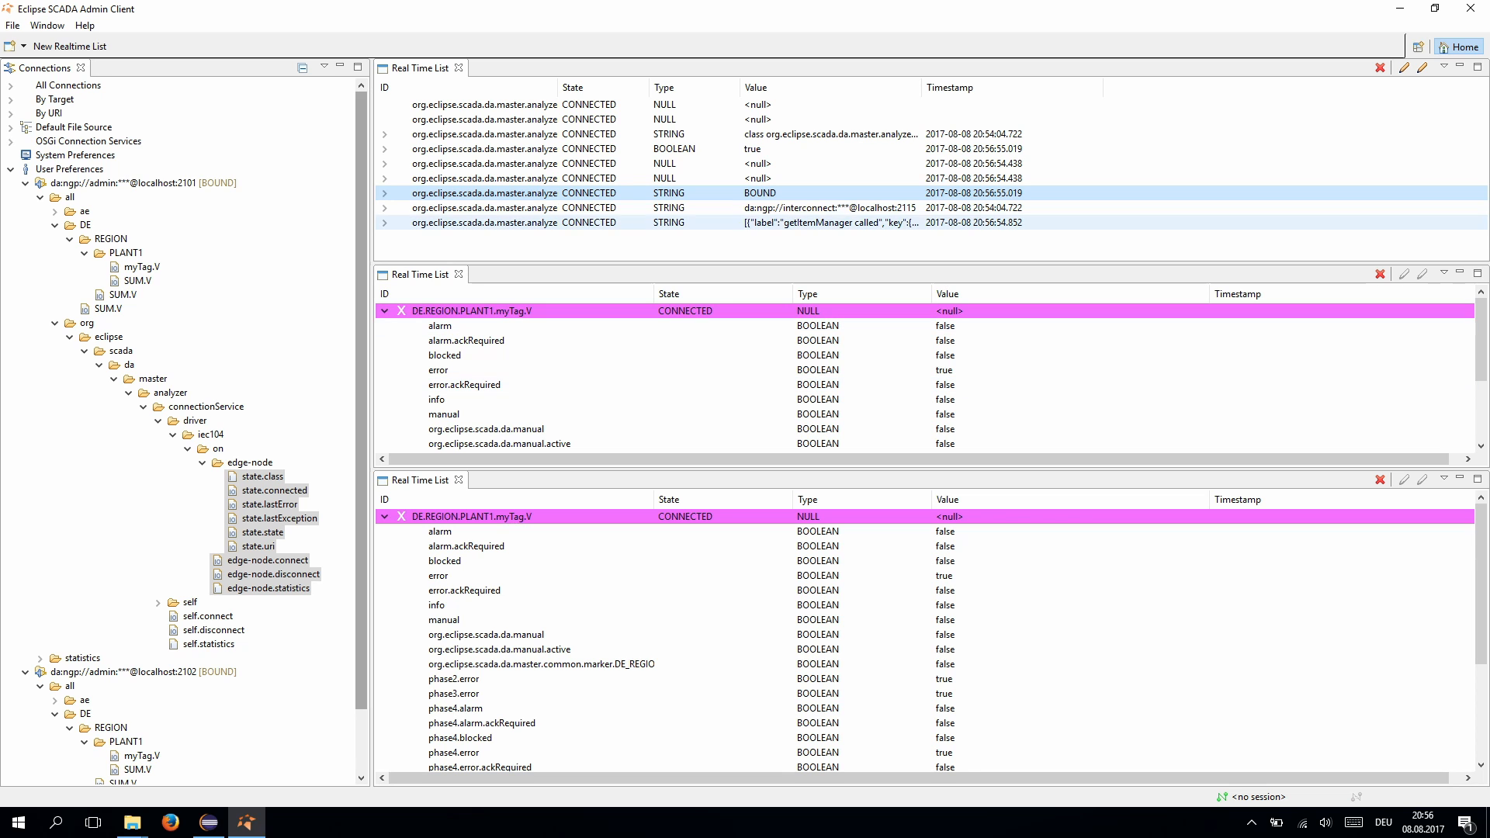
- Remove all rows from the real-time list and collapse the org branch
key("ctrl+a")
right_click(607, 204)
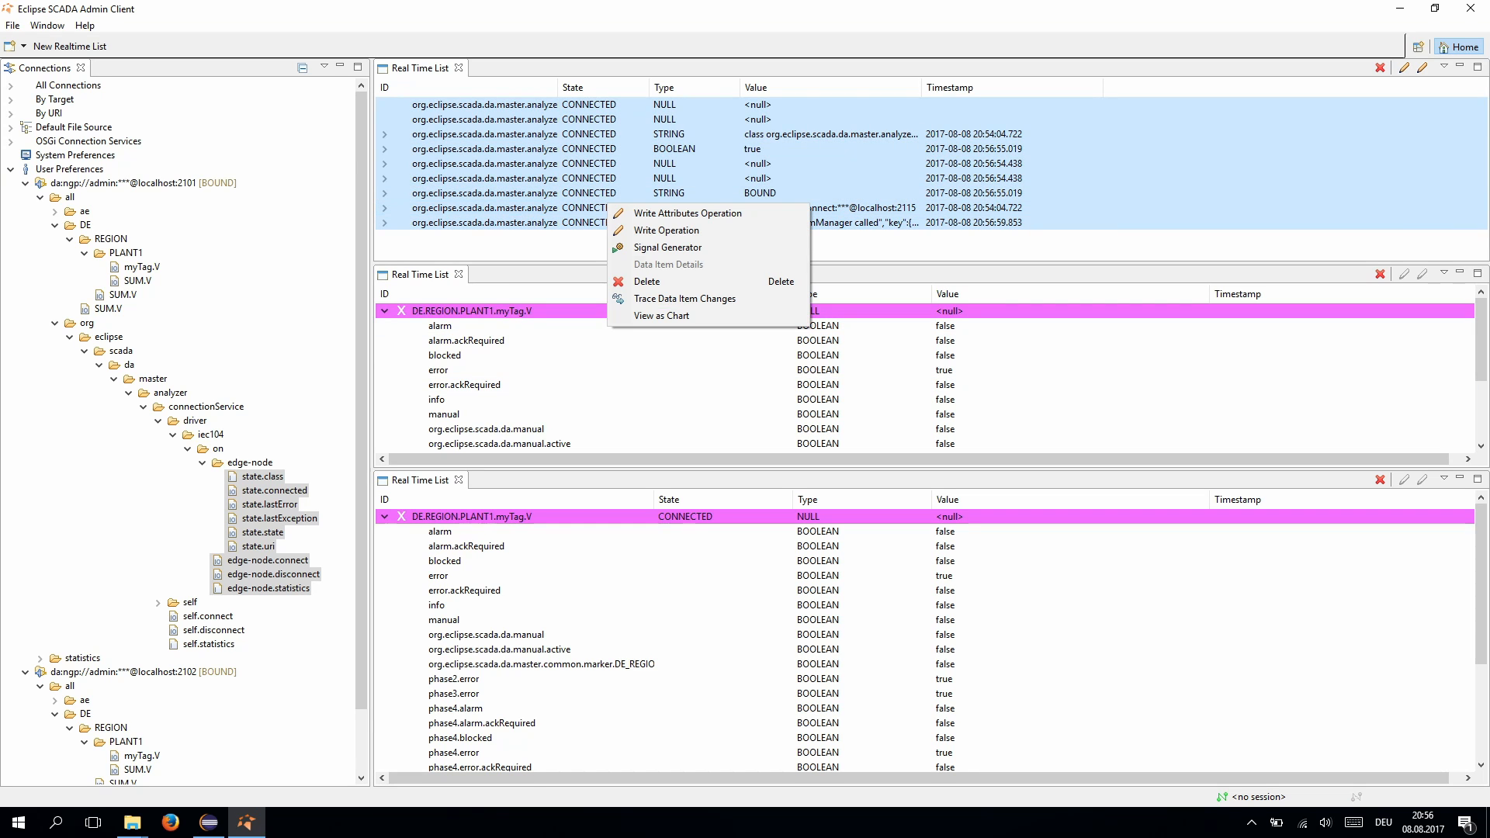
left_click(644, 264)
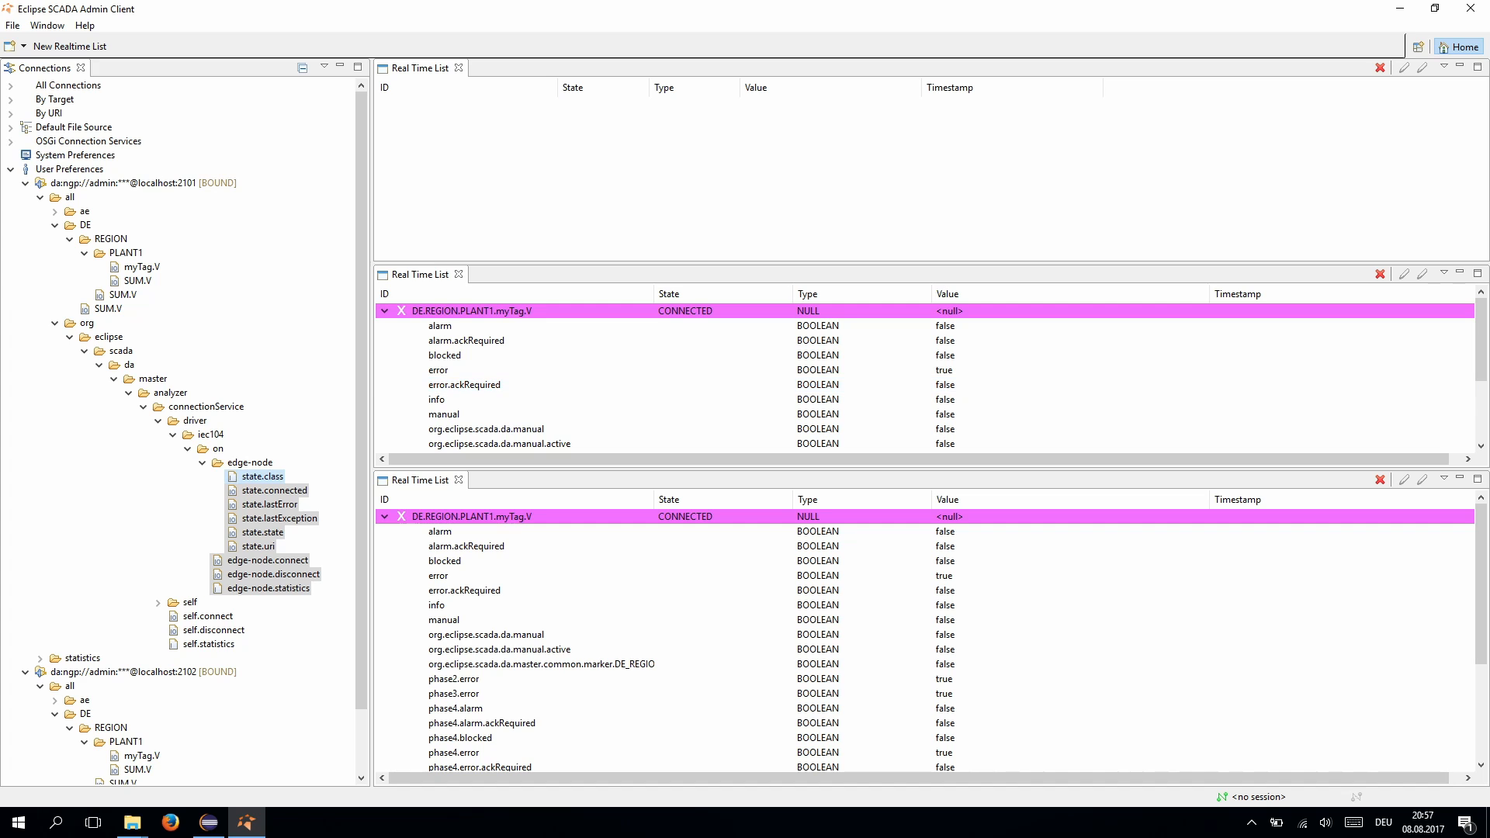
left_click(55, 323)
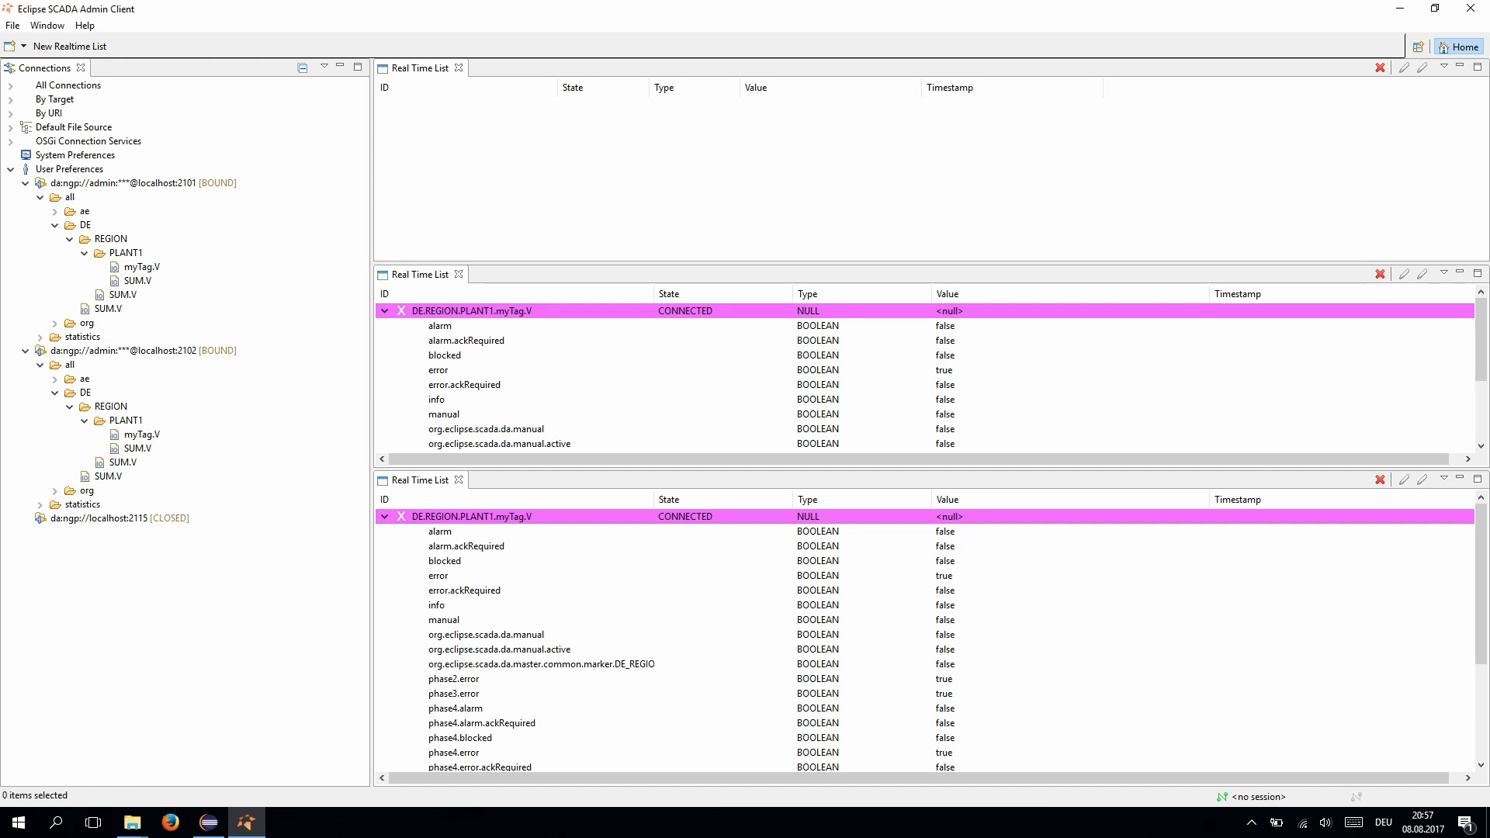
- Connect to the localhost:2115 server, logging on with the admin credentials
double_click(120, 517)
type("admin")
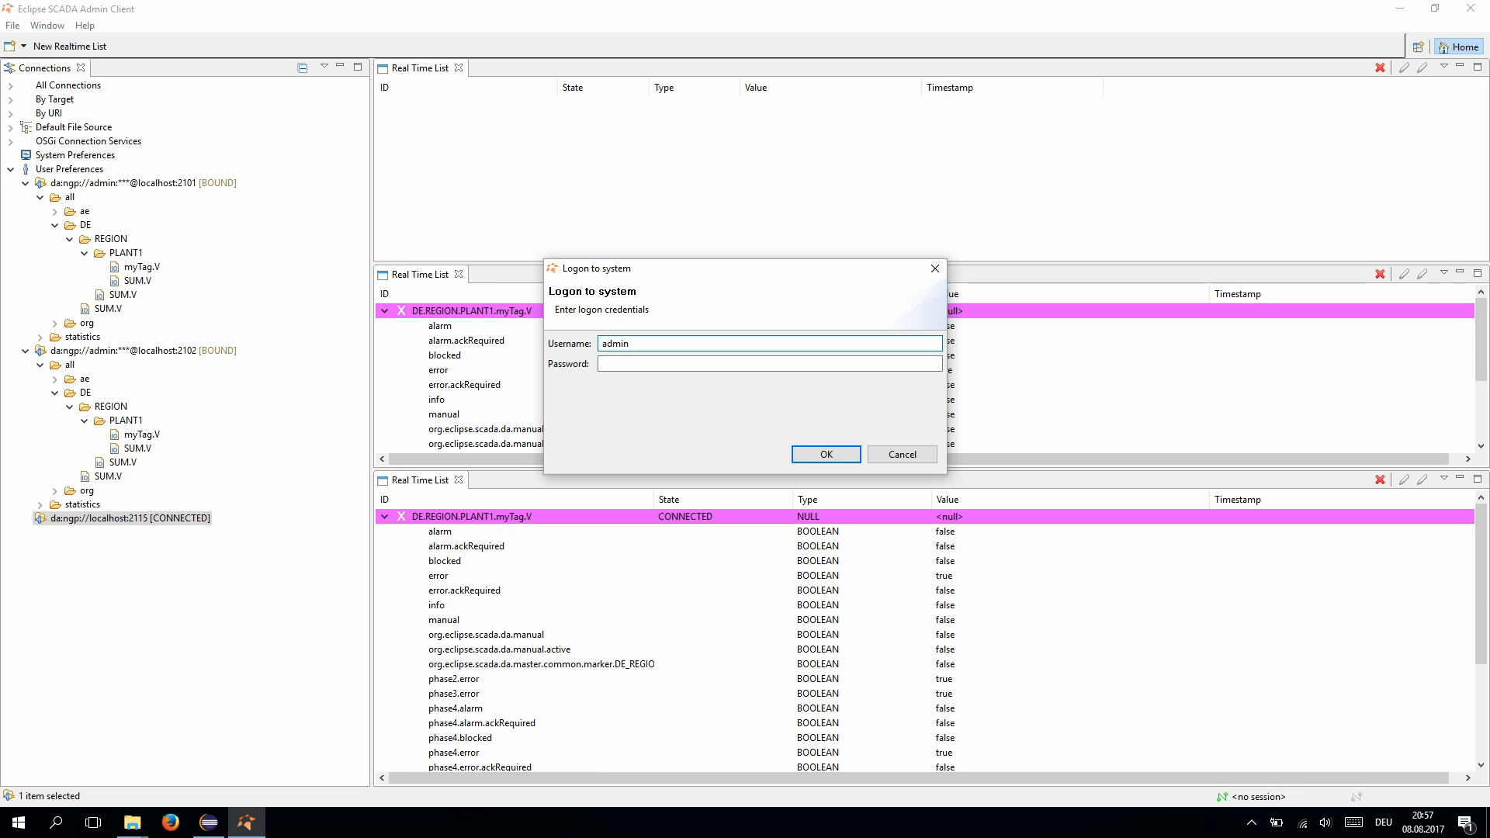
key("Tab")
type("admin1")
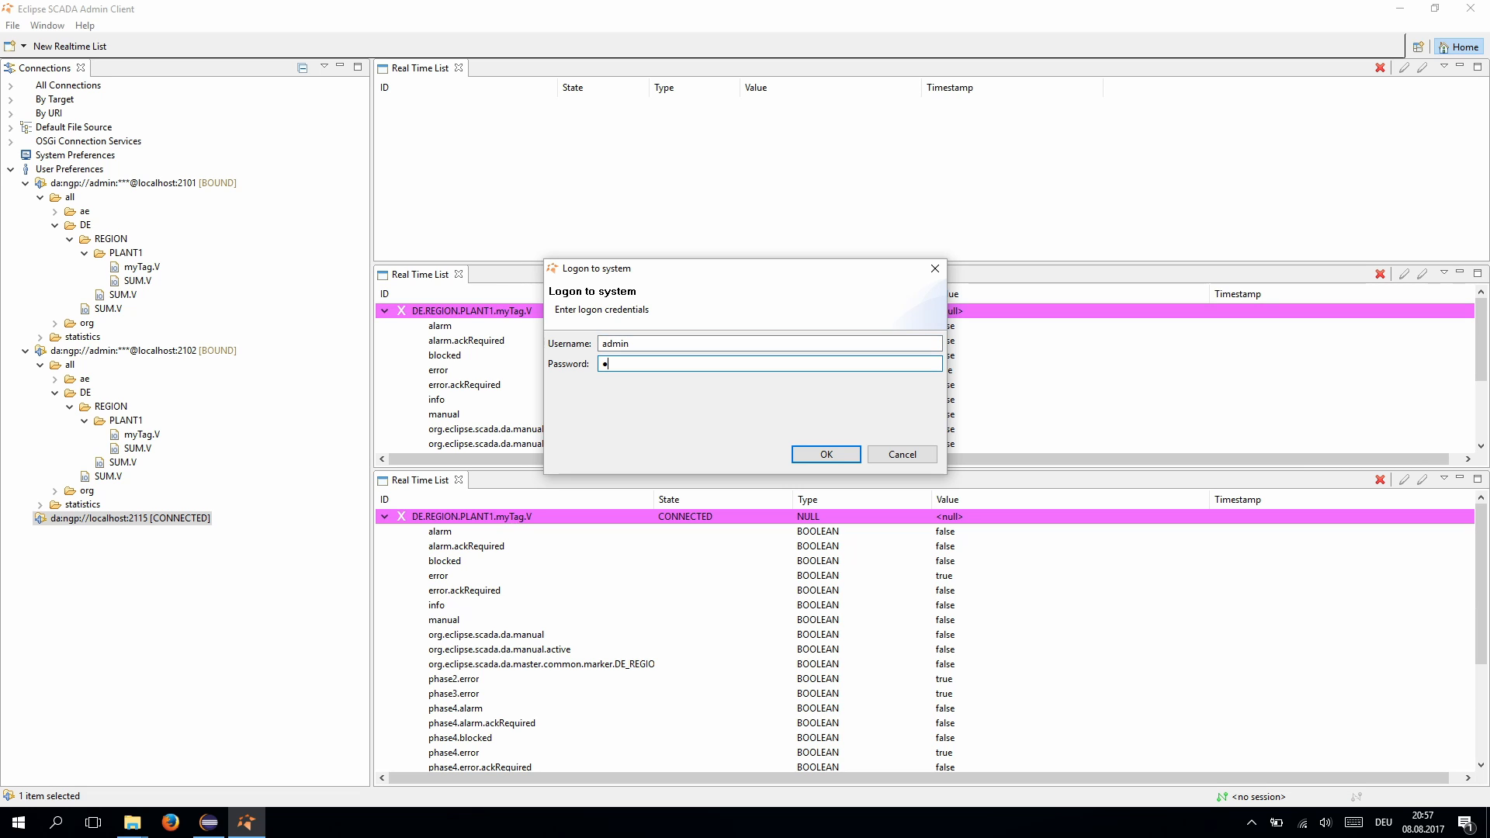
key("Return")
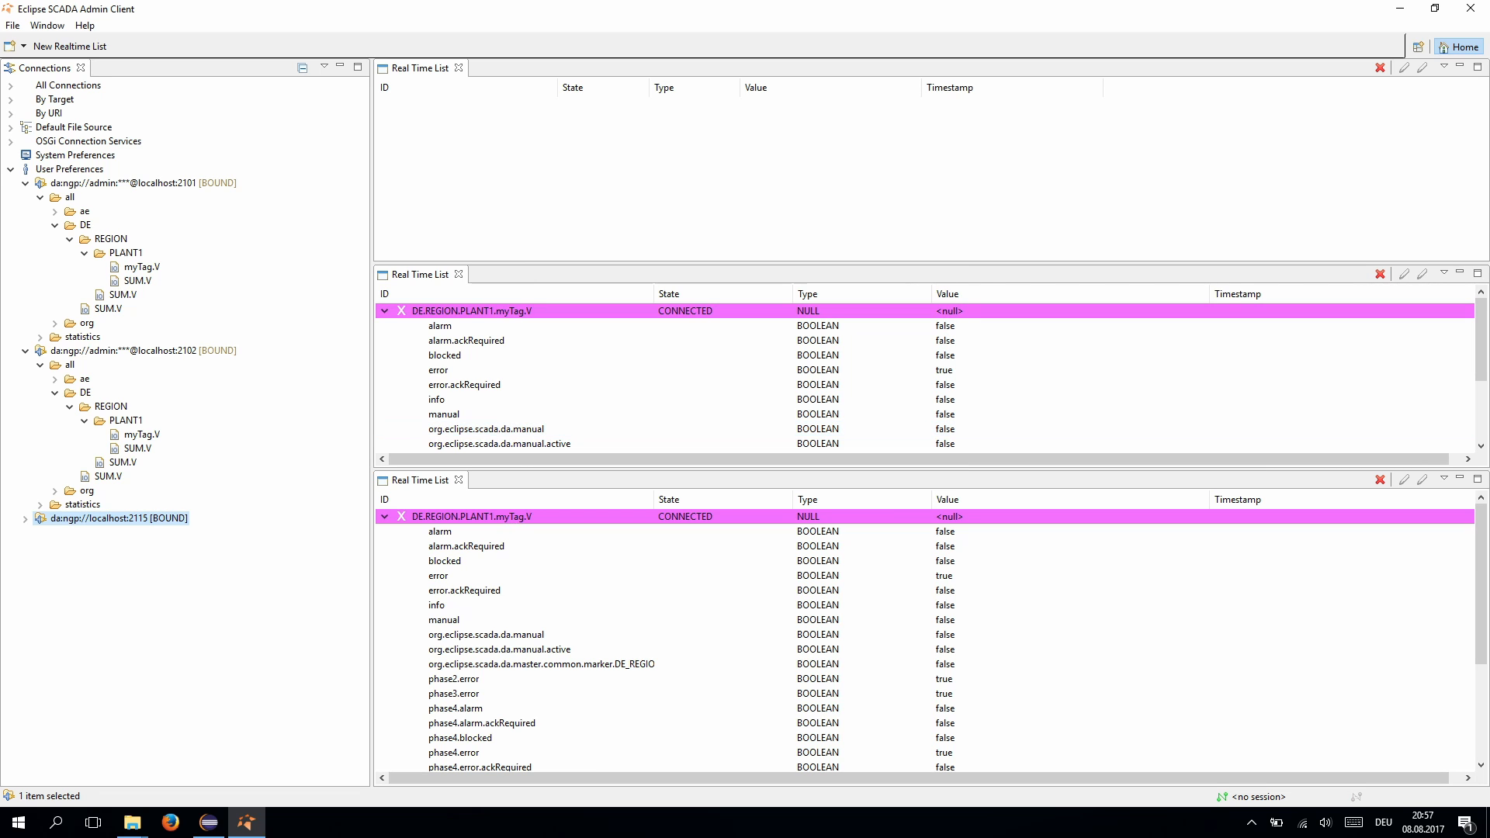
- Add the four iec104-device state/client items to the top real-time list
left_click(40, 533)
left_click(55, 560)
left_click(70, 574)
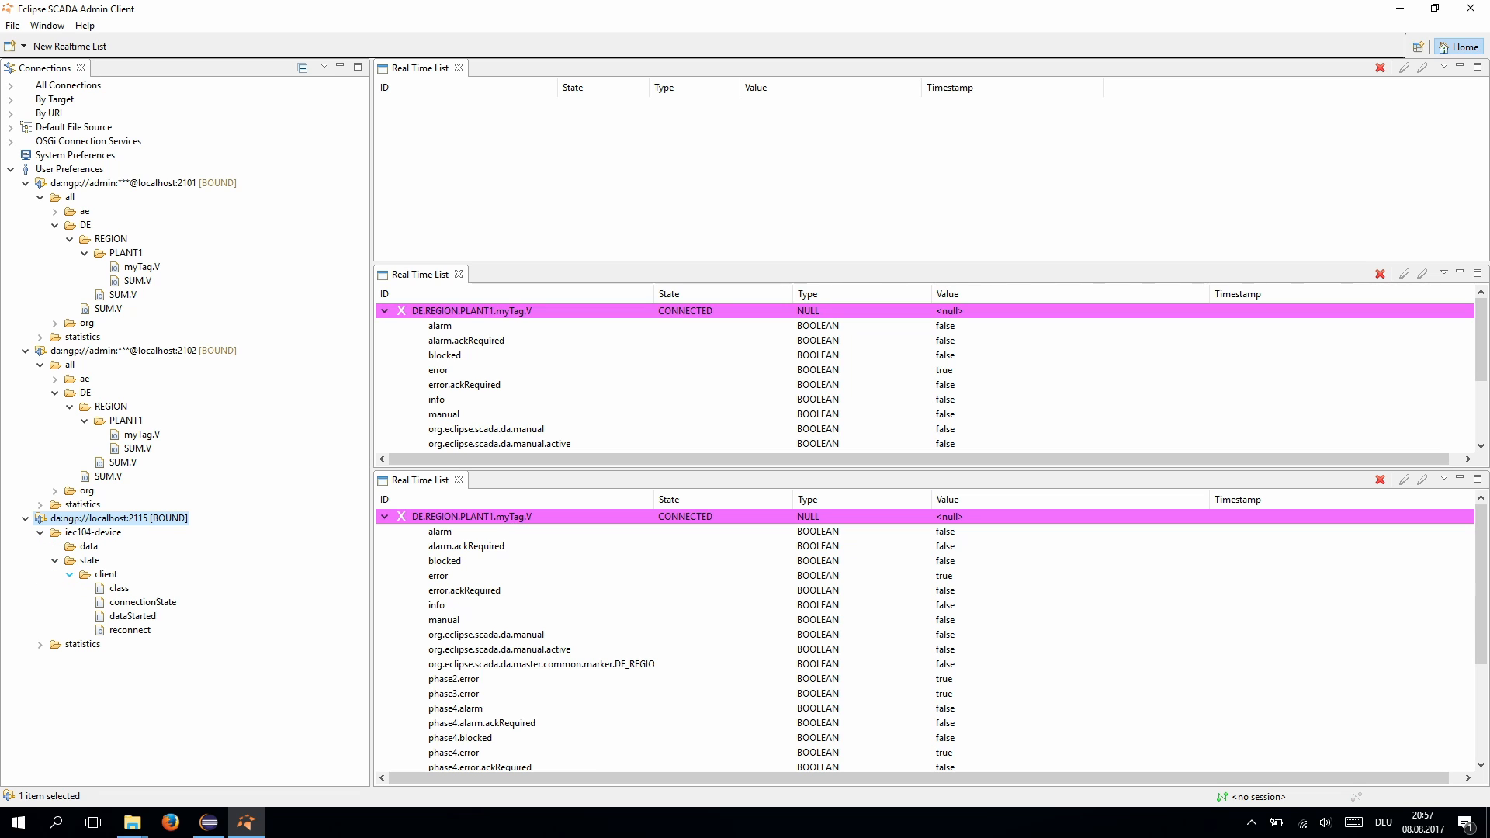
left_click(119, 588)
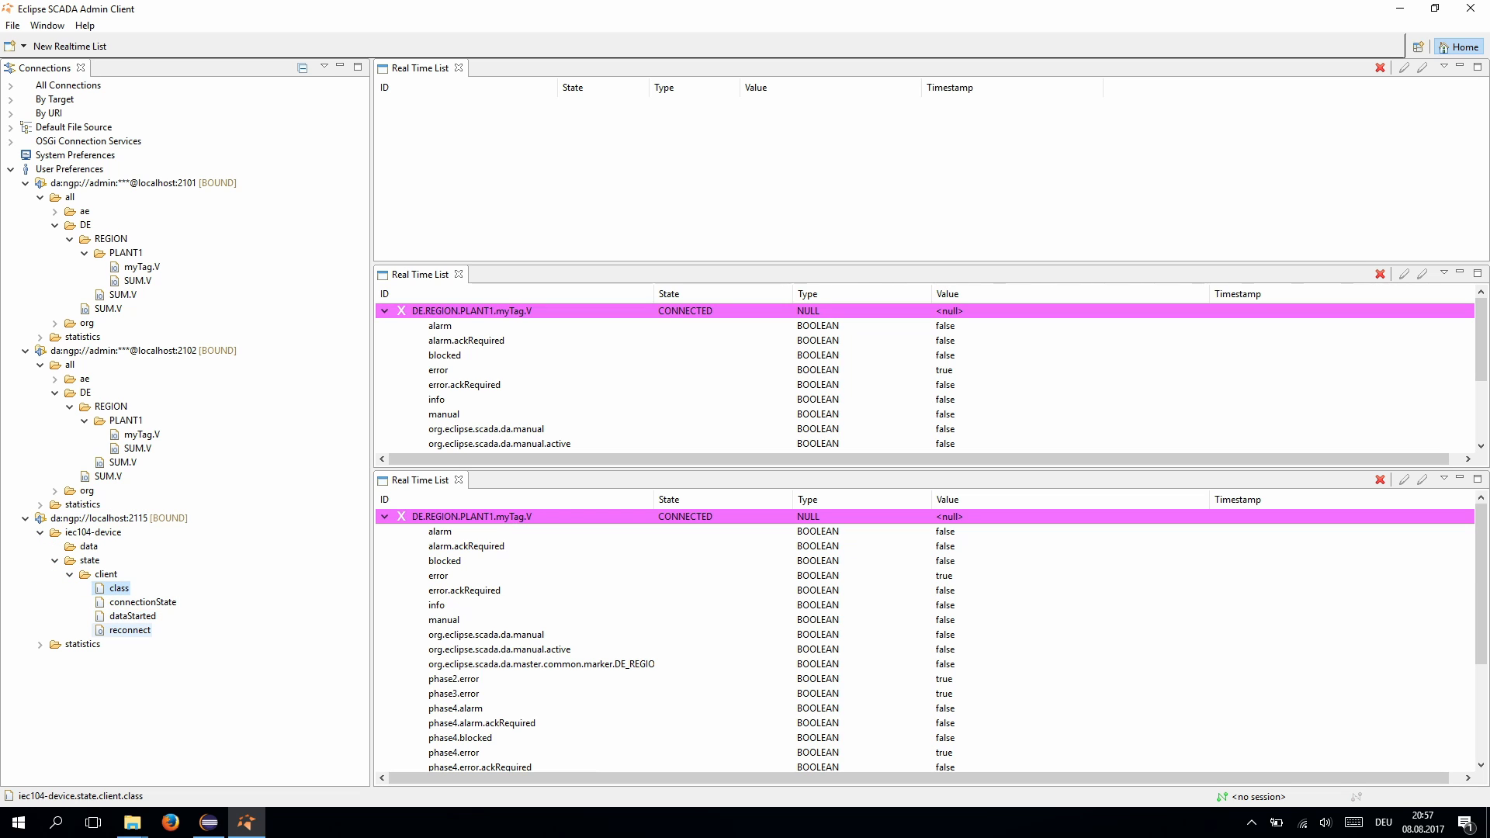
left_click(130, 631, "shift")
left_click_drag(132, 609, 621, 194)
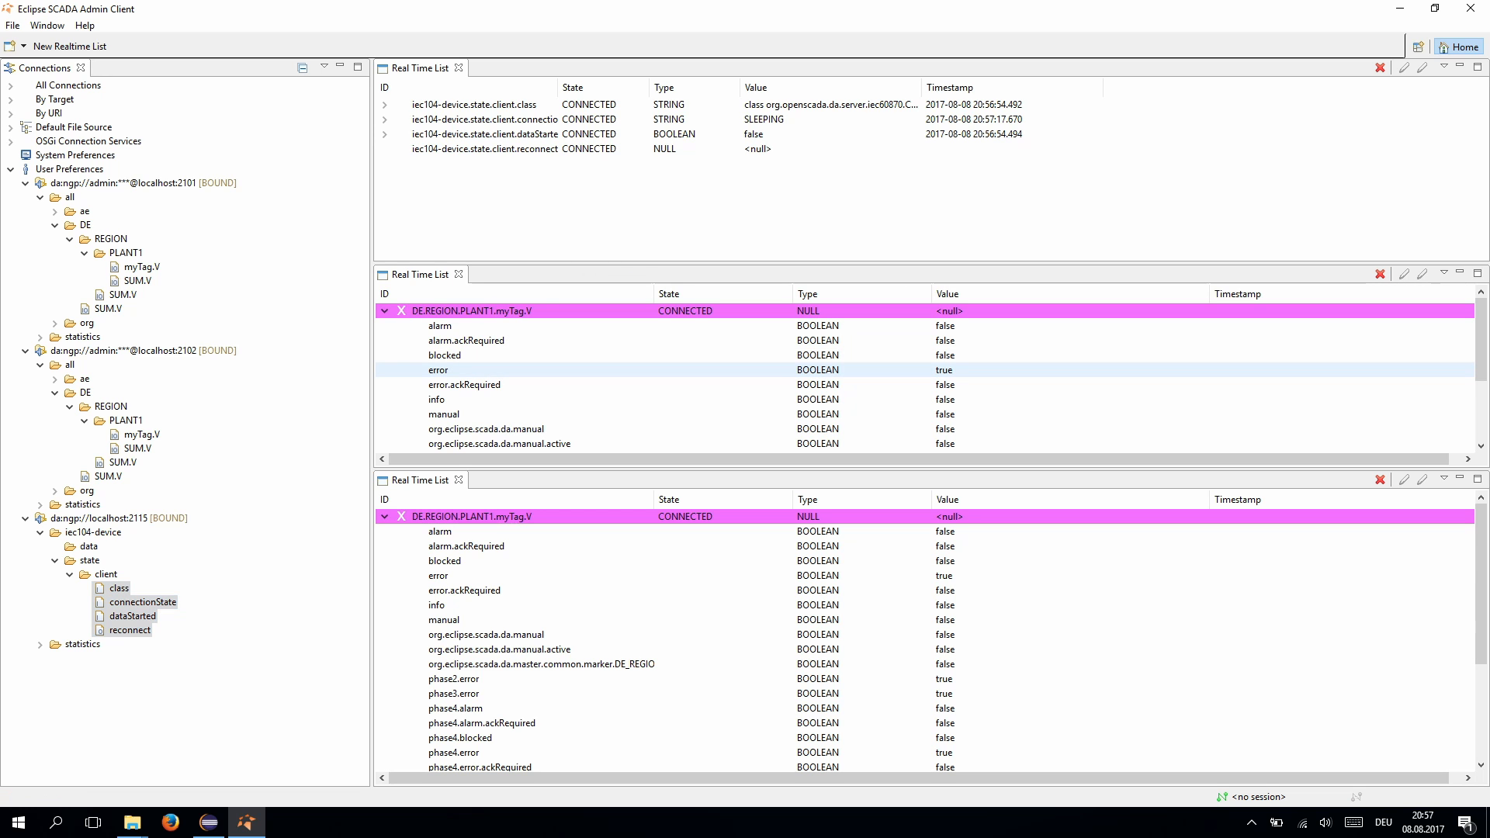
- Check myTag's source.error attribute in the middle real-time list
scroll(924, 399, "down", 3)
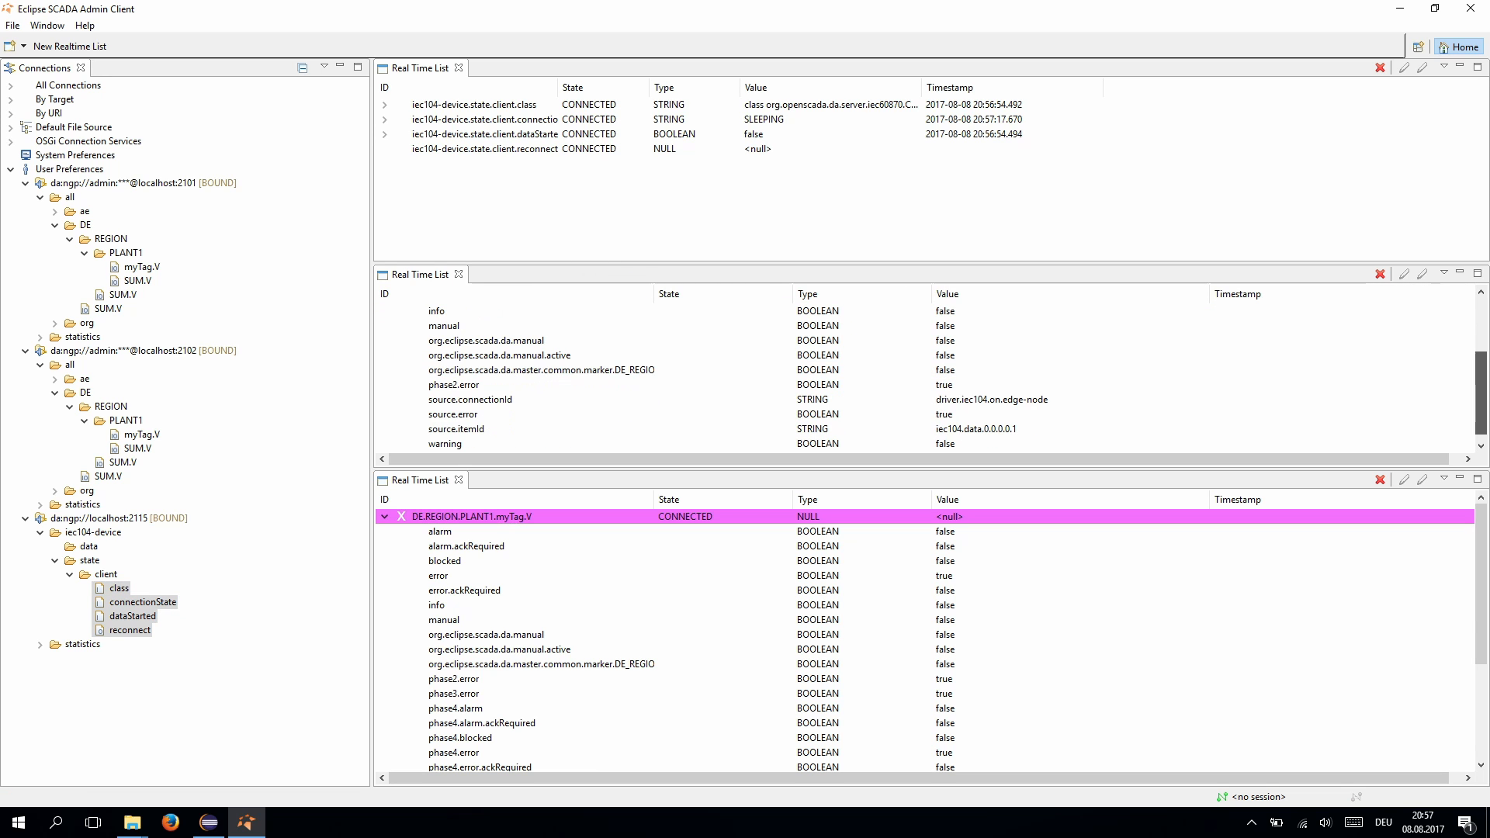
left_click(924, 414)
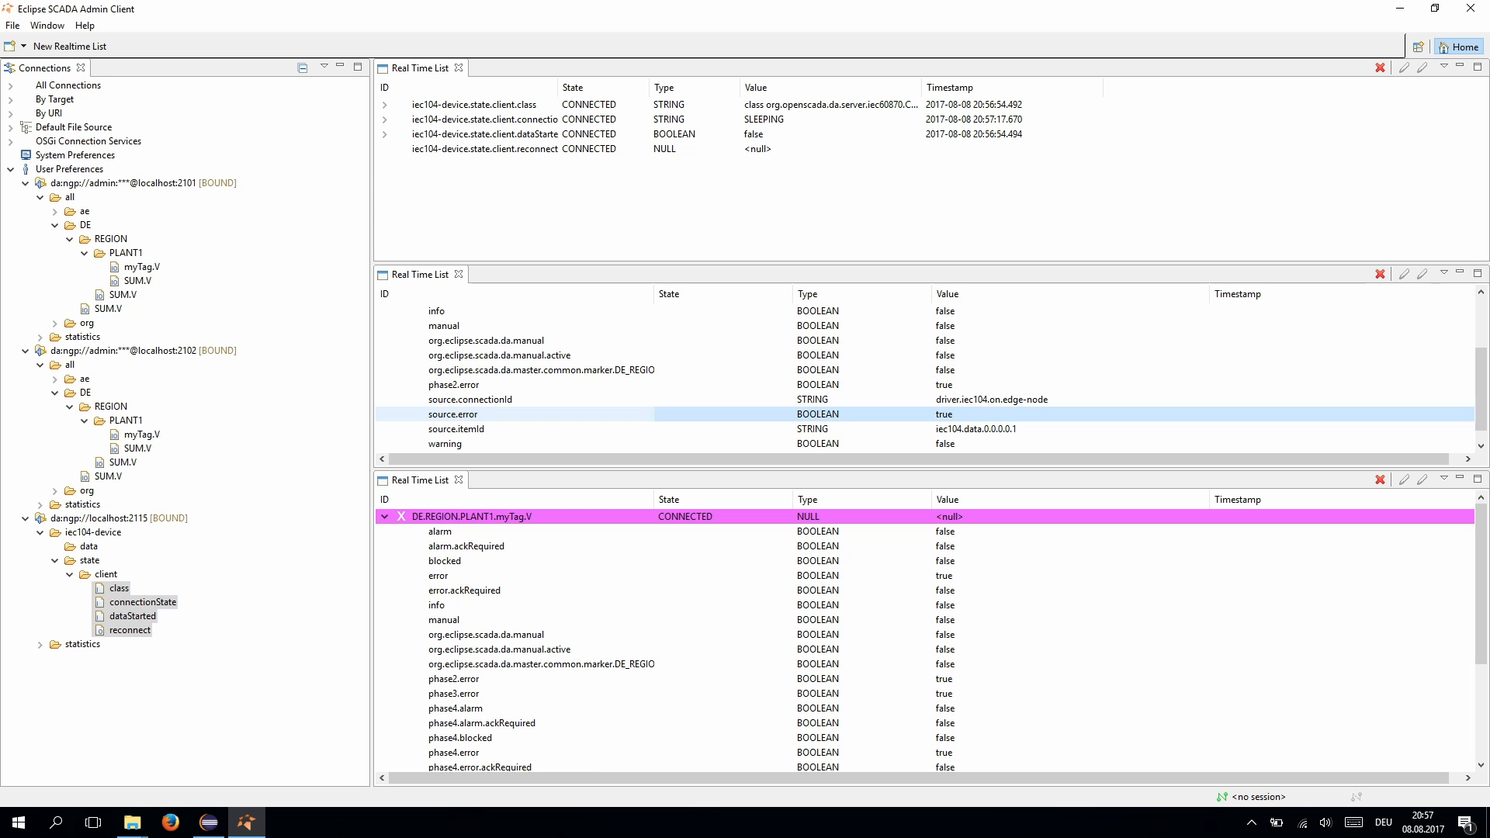
scroll(924, 414, "up", 2)
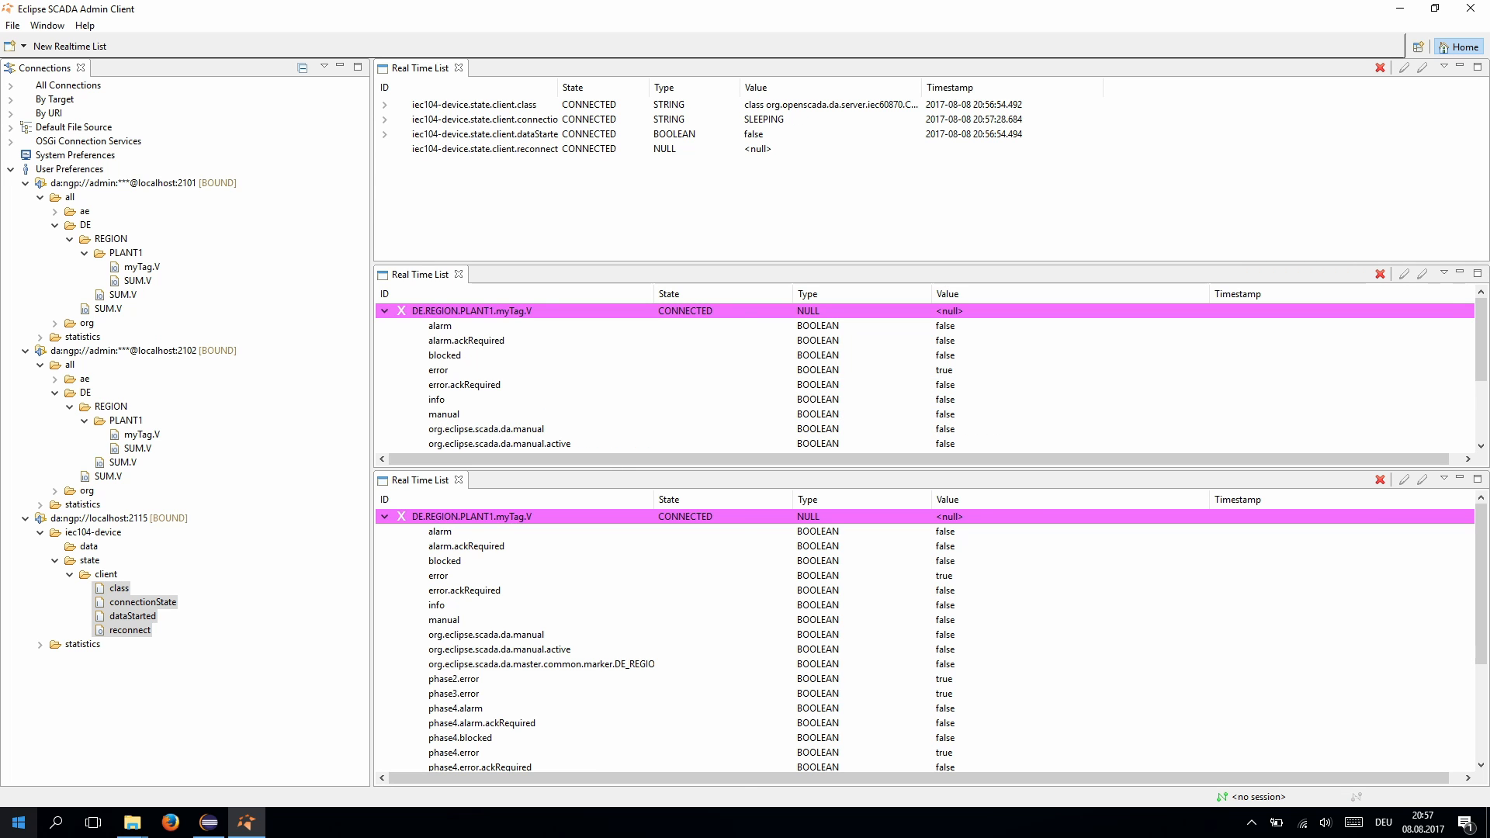
- Launch WinPP104 via Start menu search 'winpp', then switch back to the Admin Client
left_click(19, 822)
type("winpp")
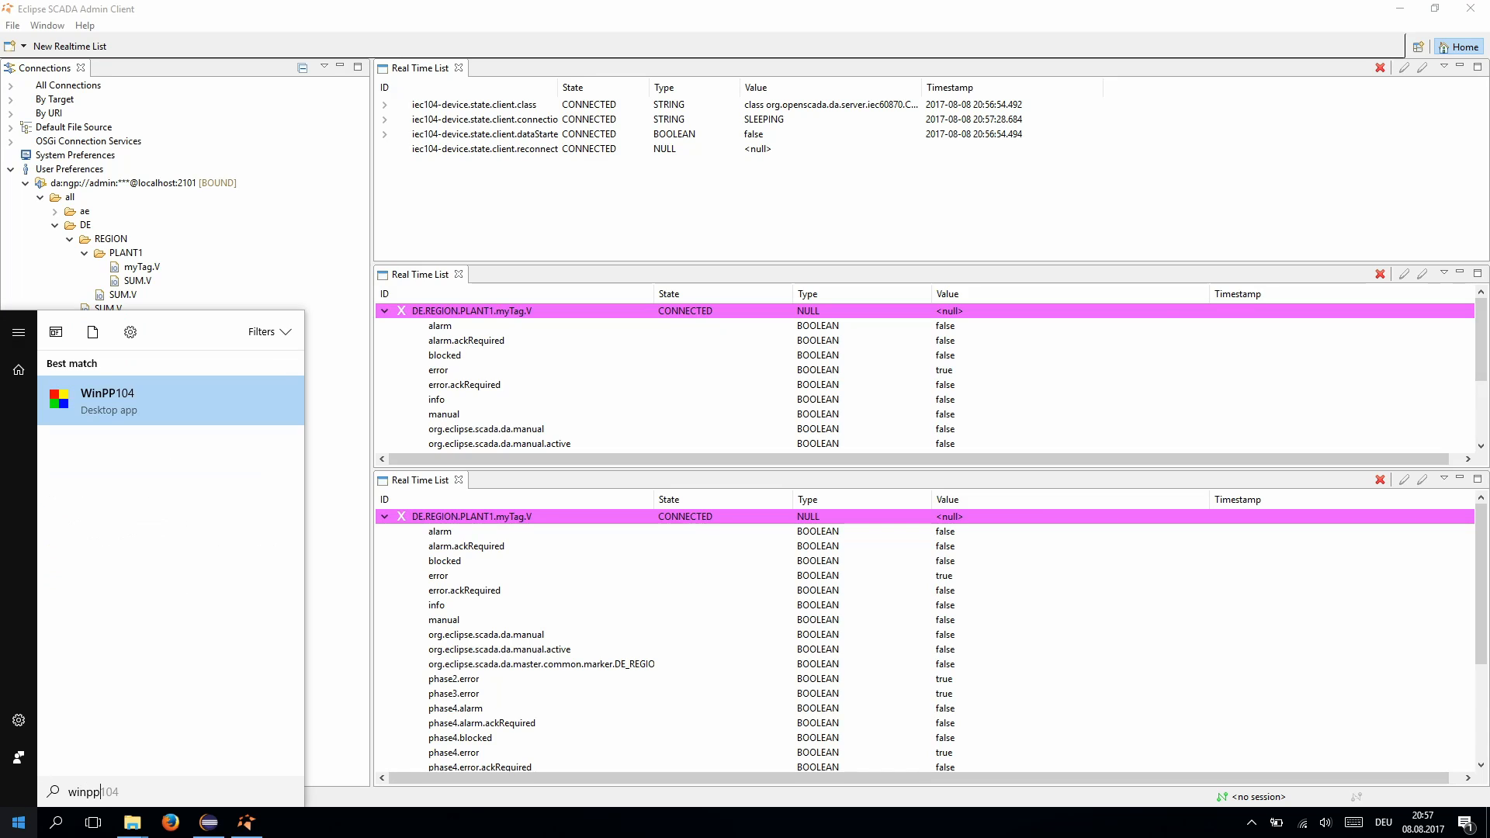
key("Return")
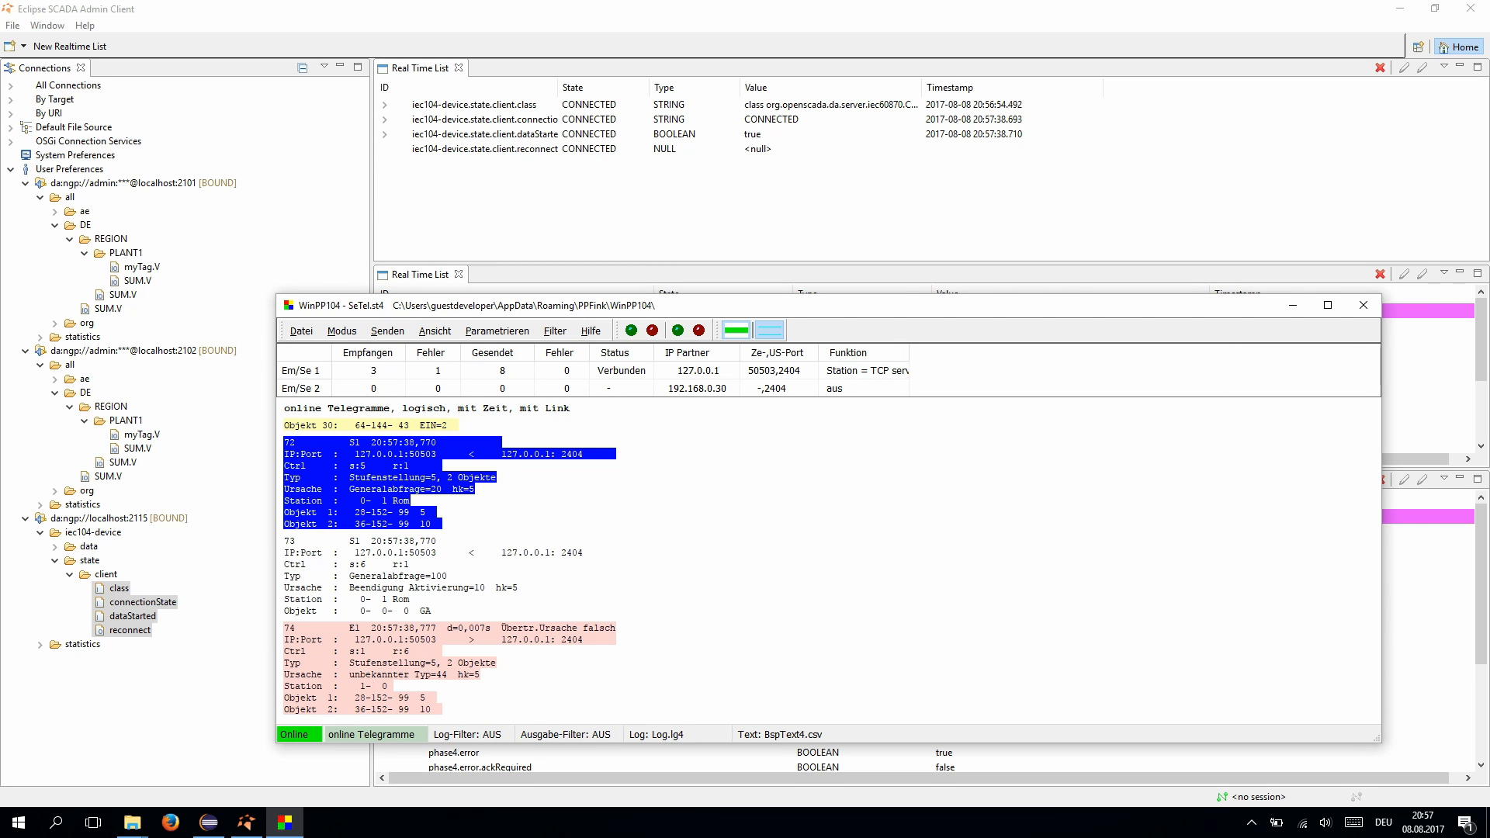
key("alt+Tab")
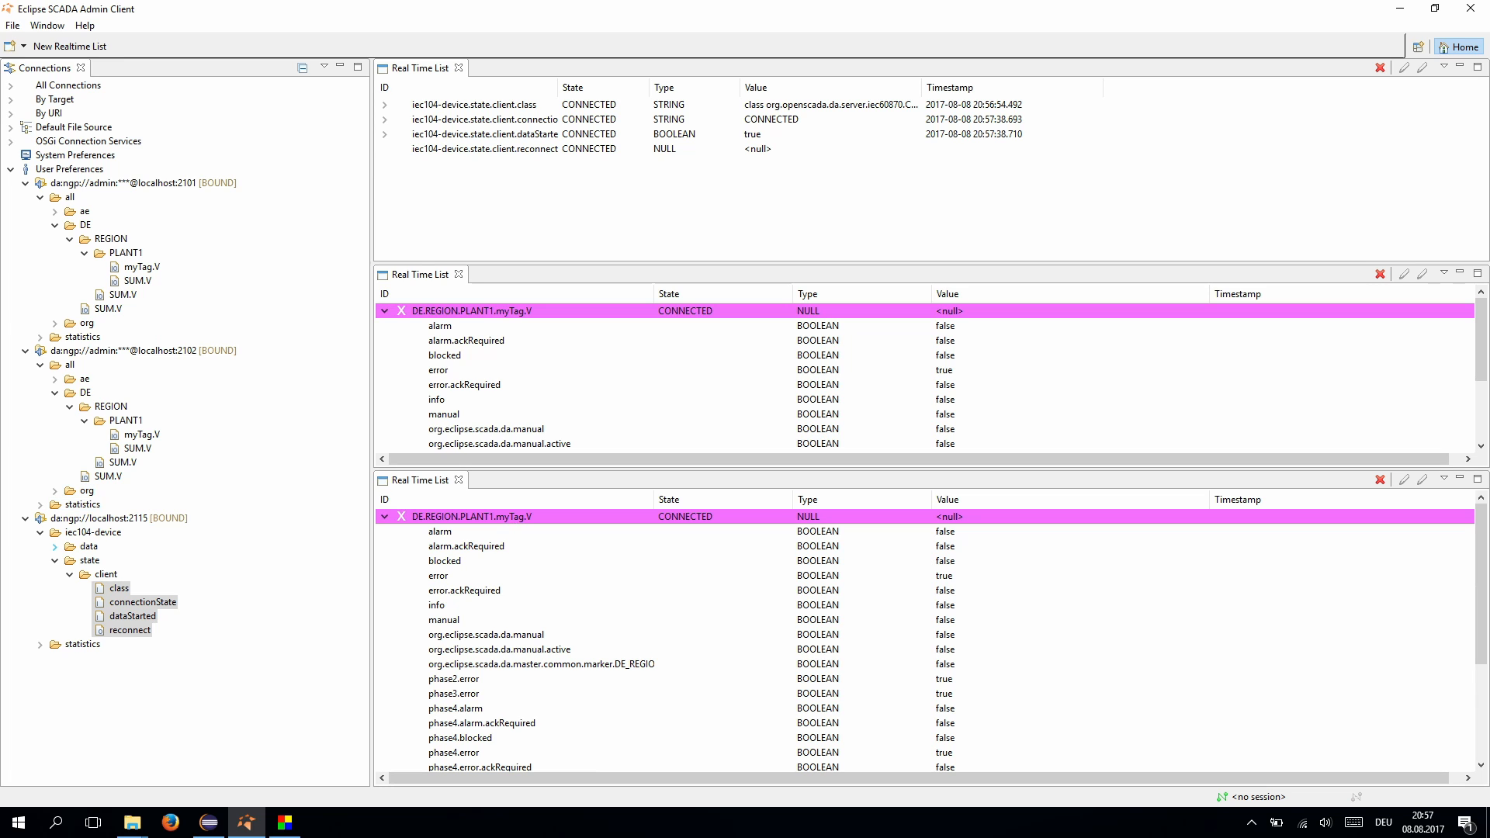
- Expand the iec104-device data folder in the Connections tree
left_click(55, 547)
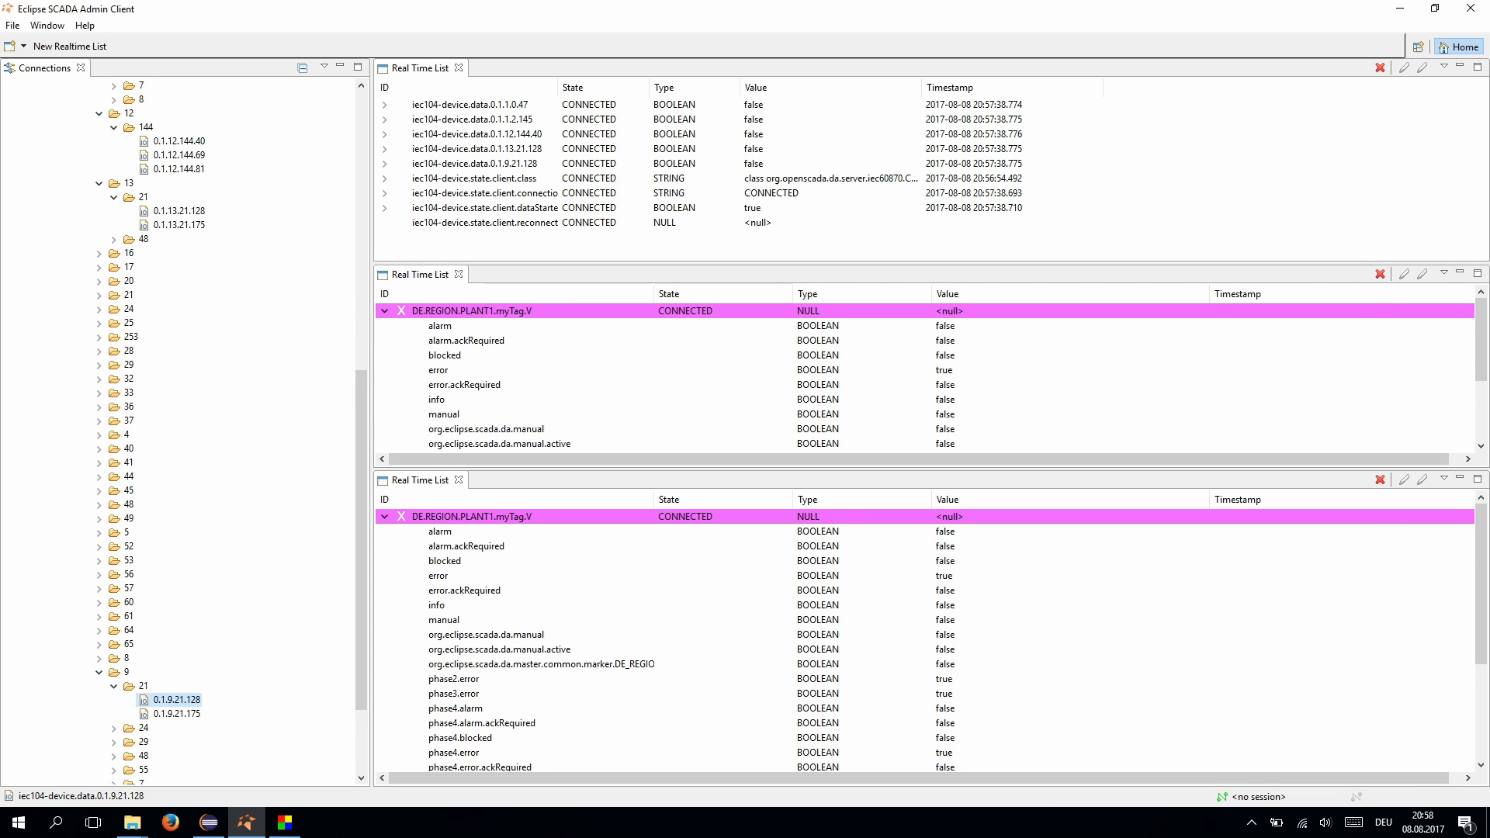
left_click_drag(1374, 705, 1373, 662)
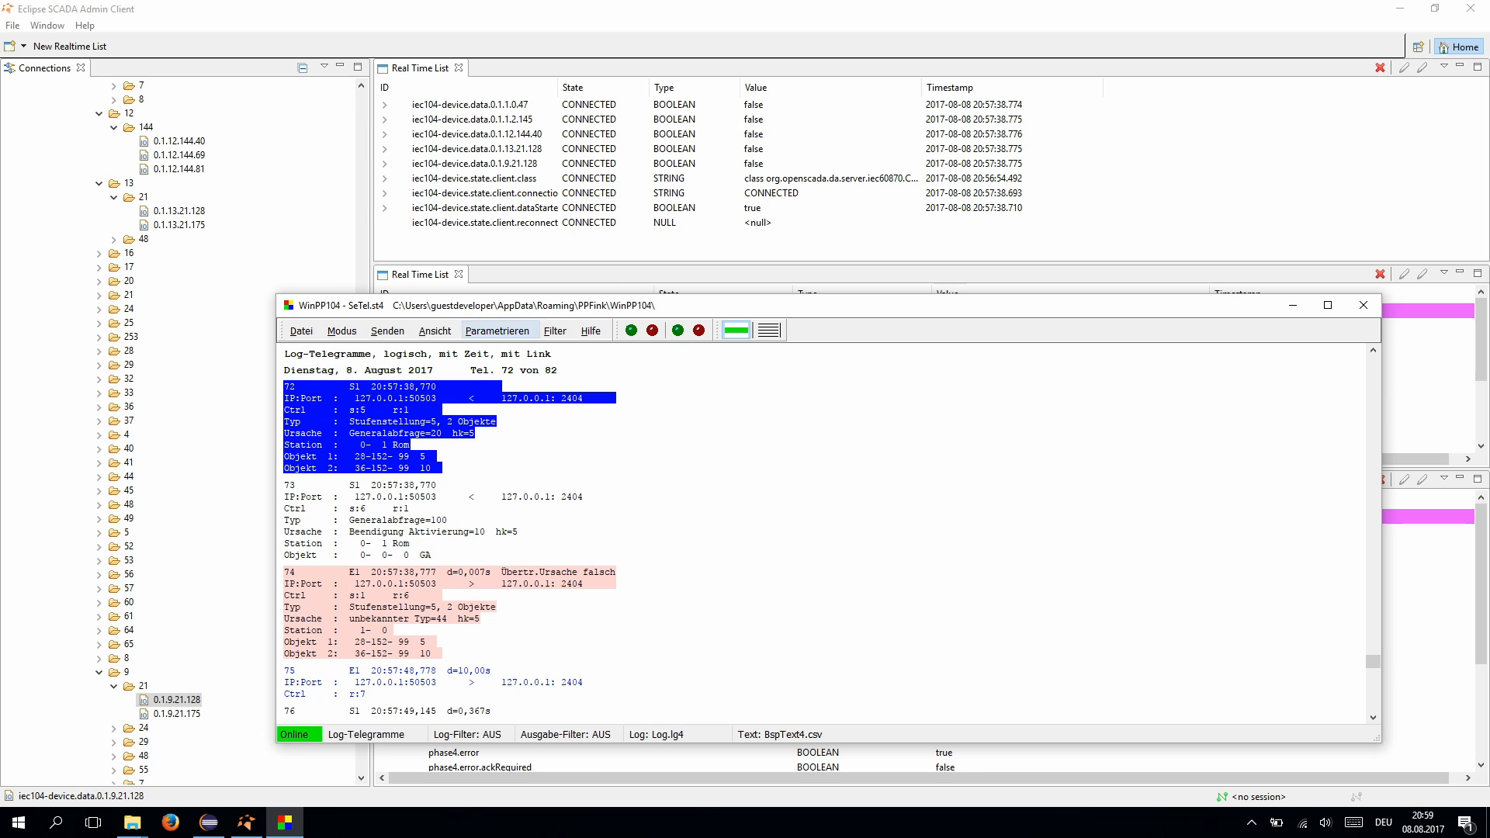
- Look through WinPP104's telegram sending and log view menus without sending anything
left_click(497, 331)
mouse_move(387, 331)
mouse_move(420, 350)
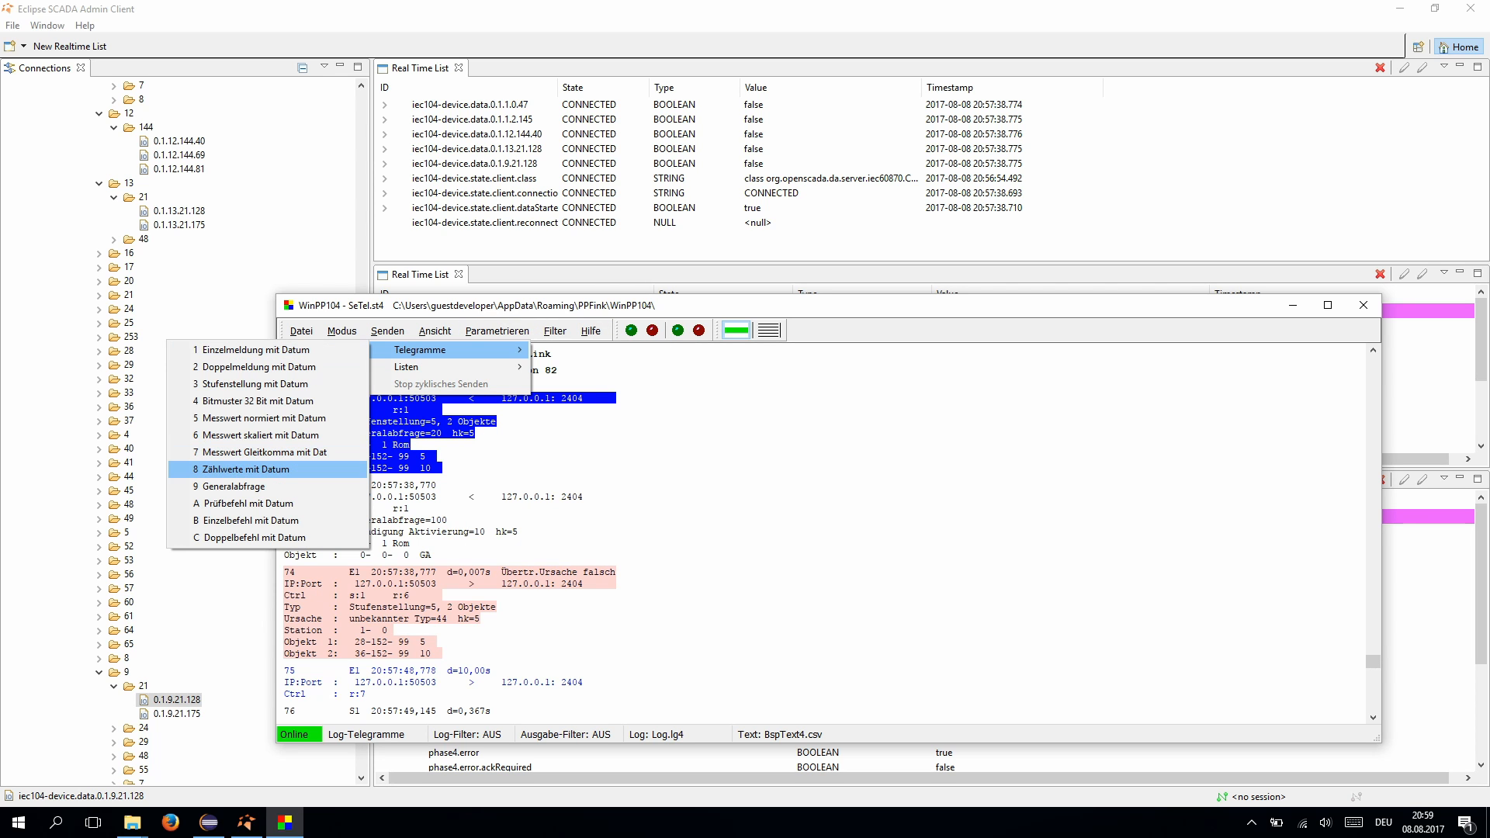
left_click(265, 453)
left_click(436, 331)
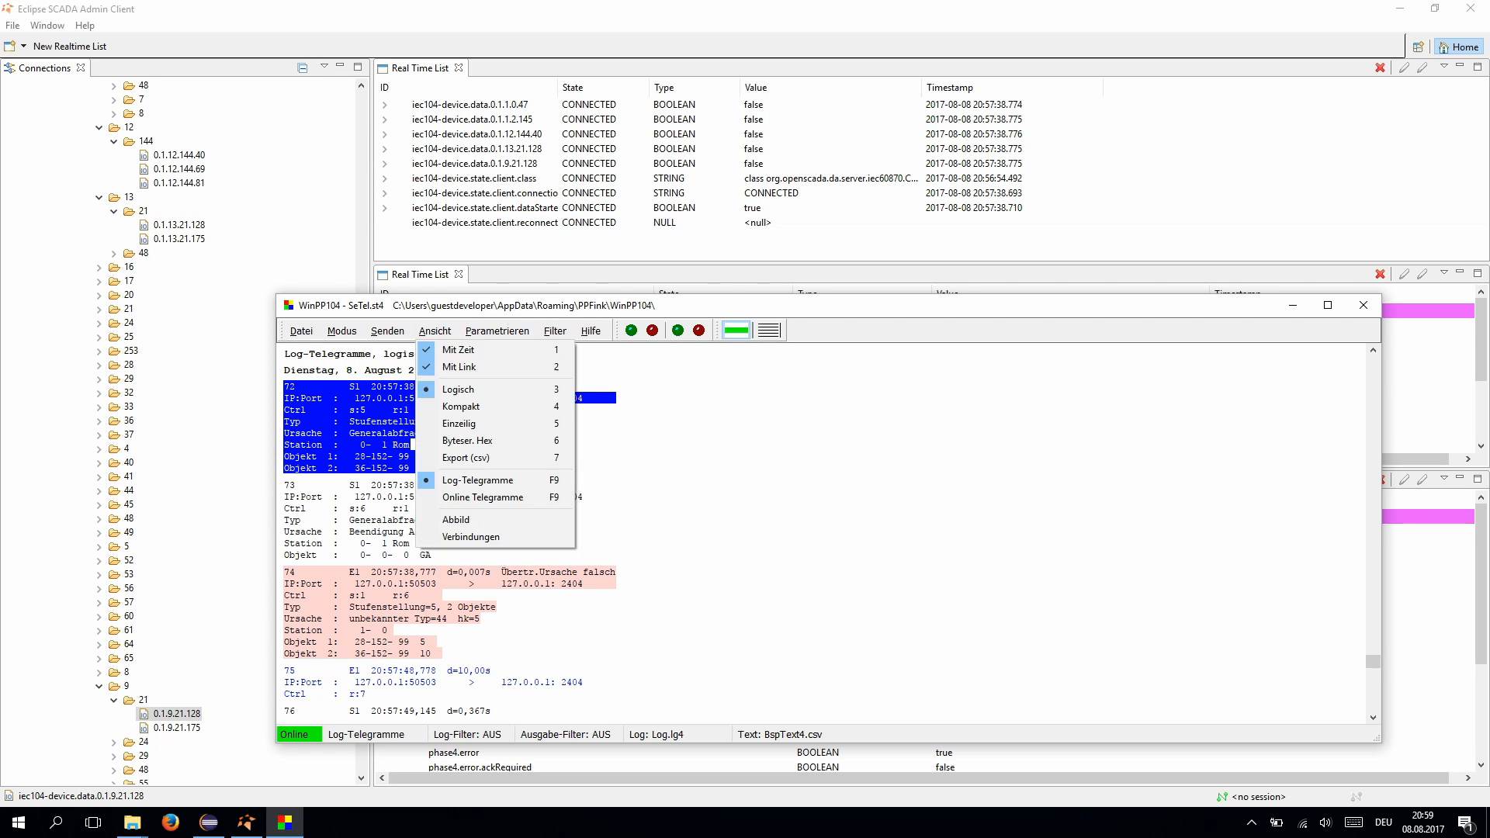
mouse_move(497, 331)
- In the Admin Client, expand data/0/0/0 and add item 0.0.0.0.0 to the real-time list
left_click(485, 223)
left_click_drag(361, 466, 361, 289)
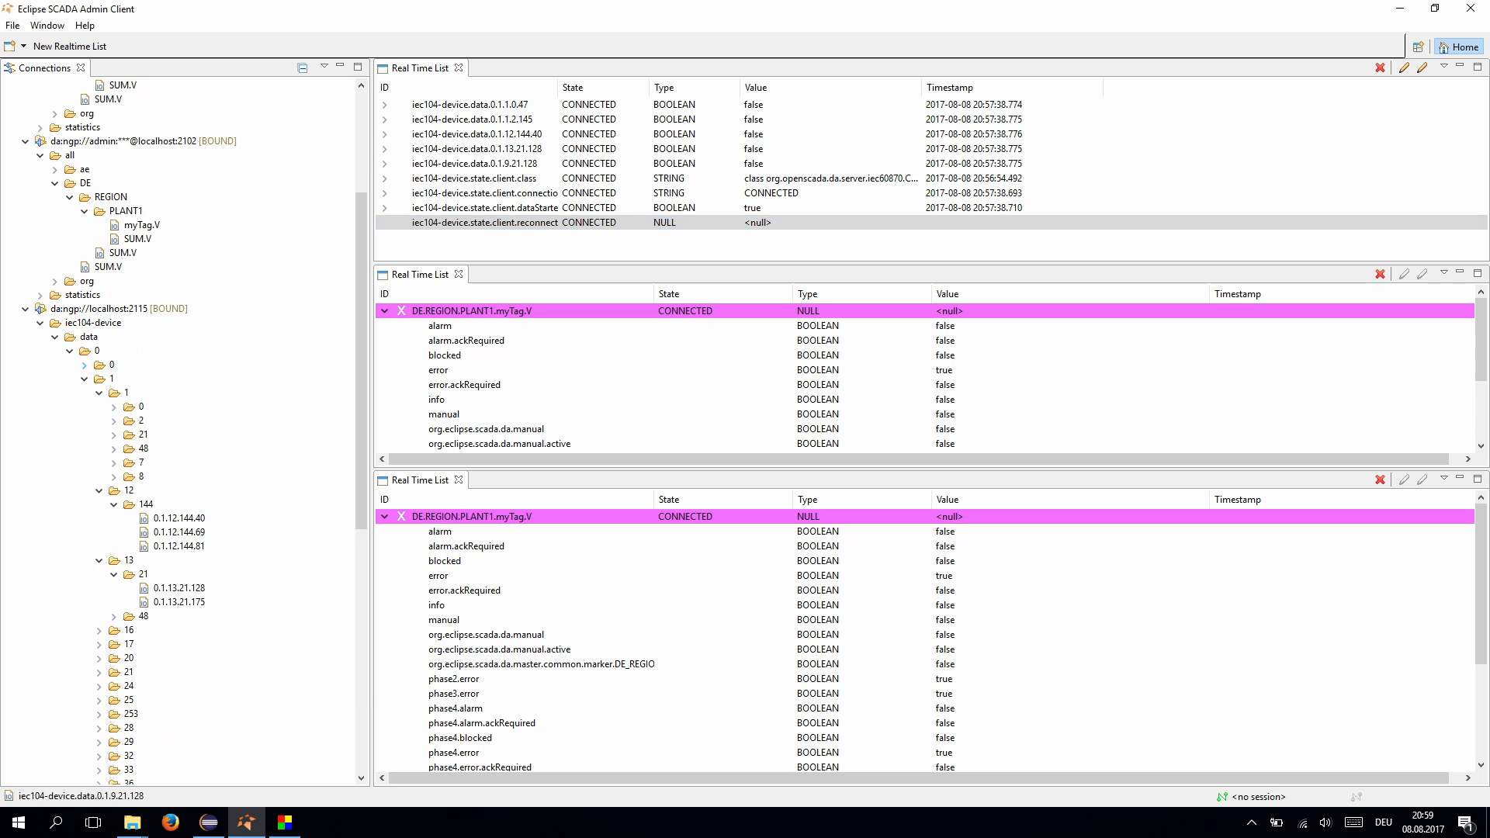
left_click(84, 365)
left_click(99, 379)
left_click(114, 393)
double_click(169, 407)
left_click(478, 105)
- Open the settings of telegram 7, Messwert Gleitkomma mit Datum, and move the dialog aside
left_click(285, 823)
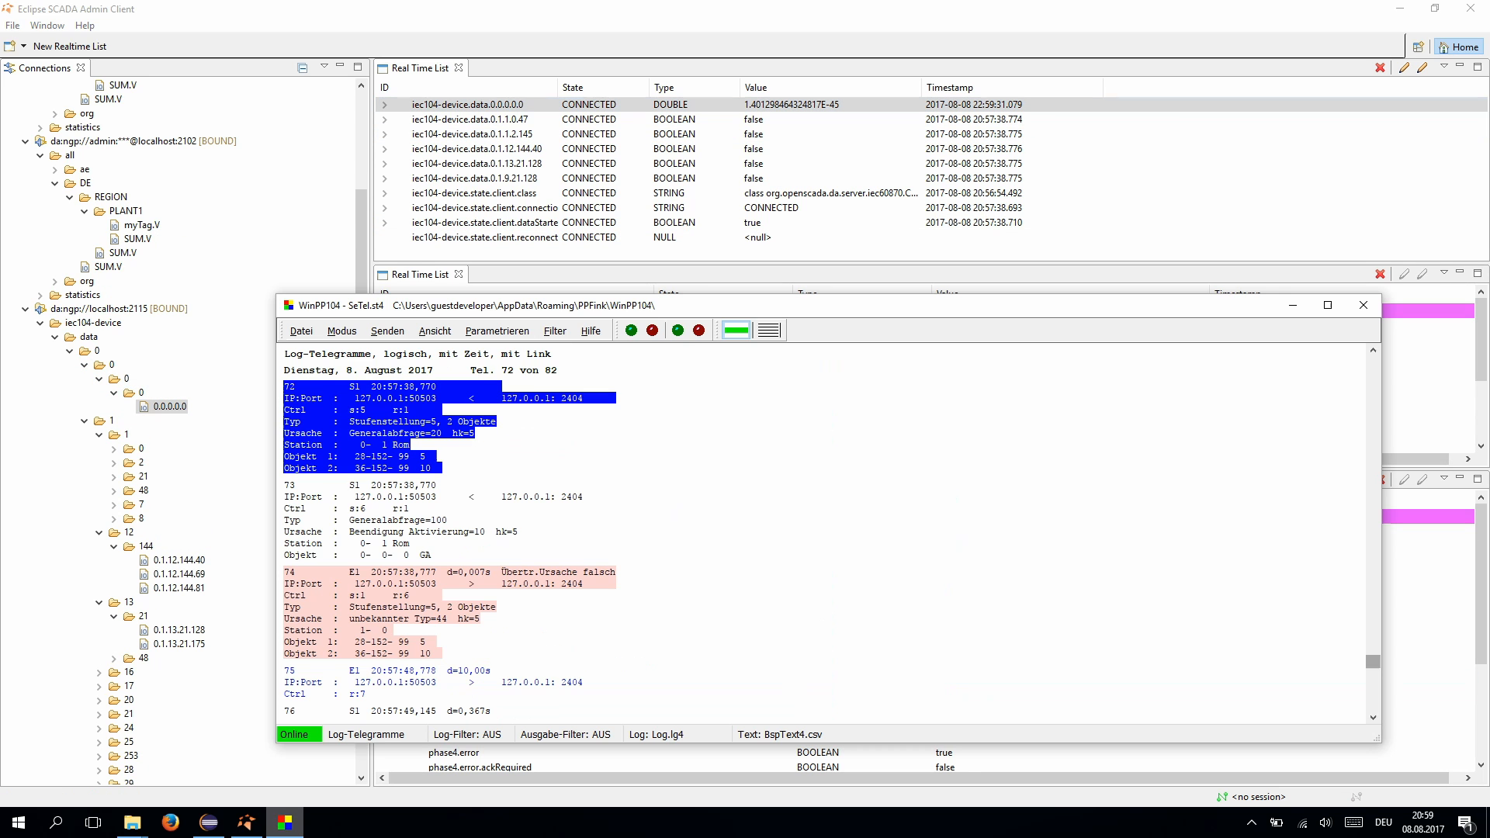
left_click(387, 331)
mouse_move(435, 367)
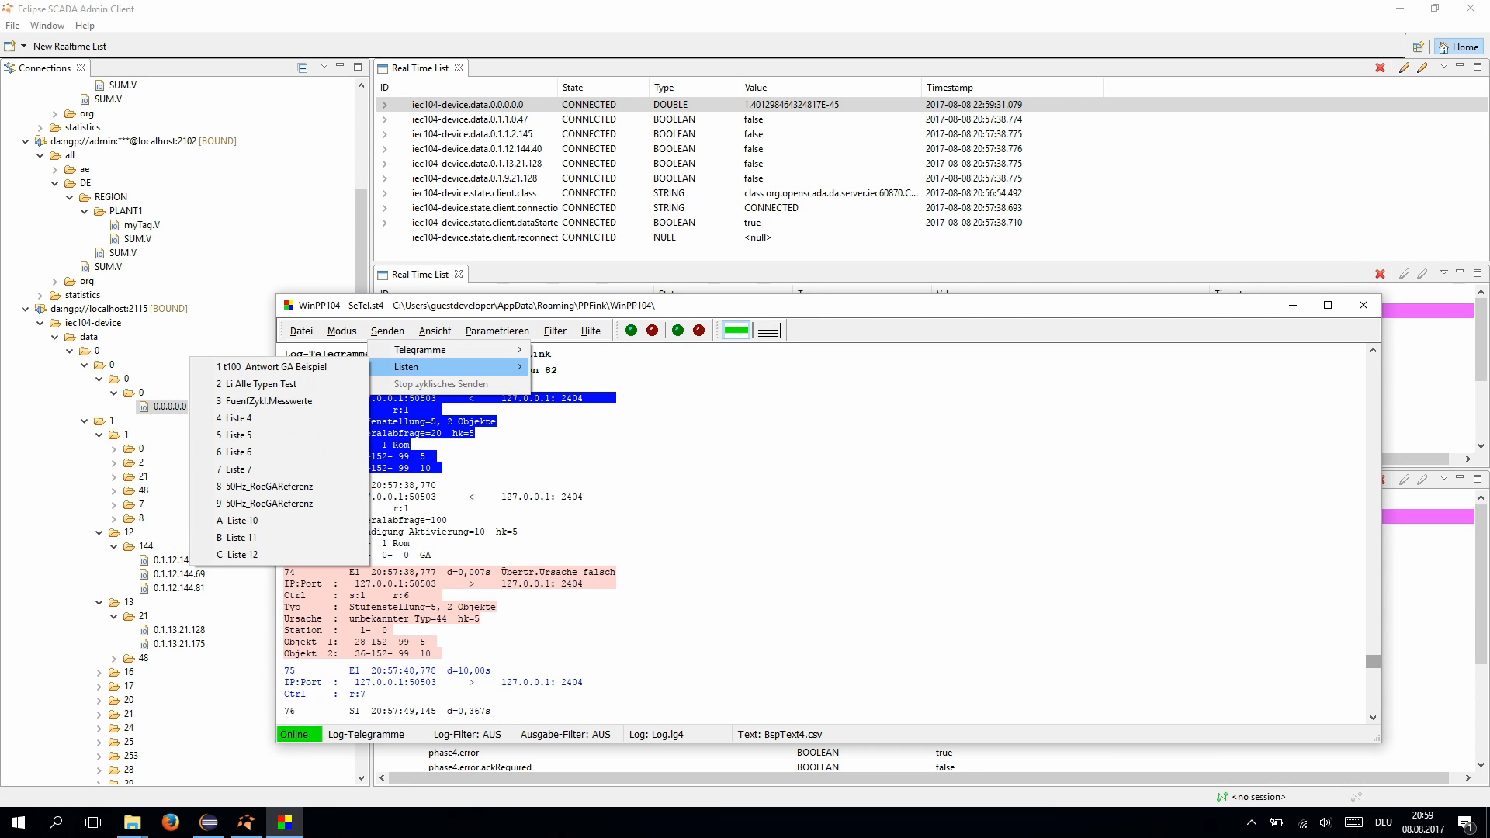
mouse_move(497, 331)
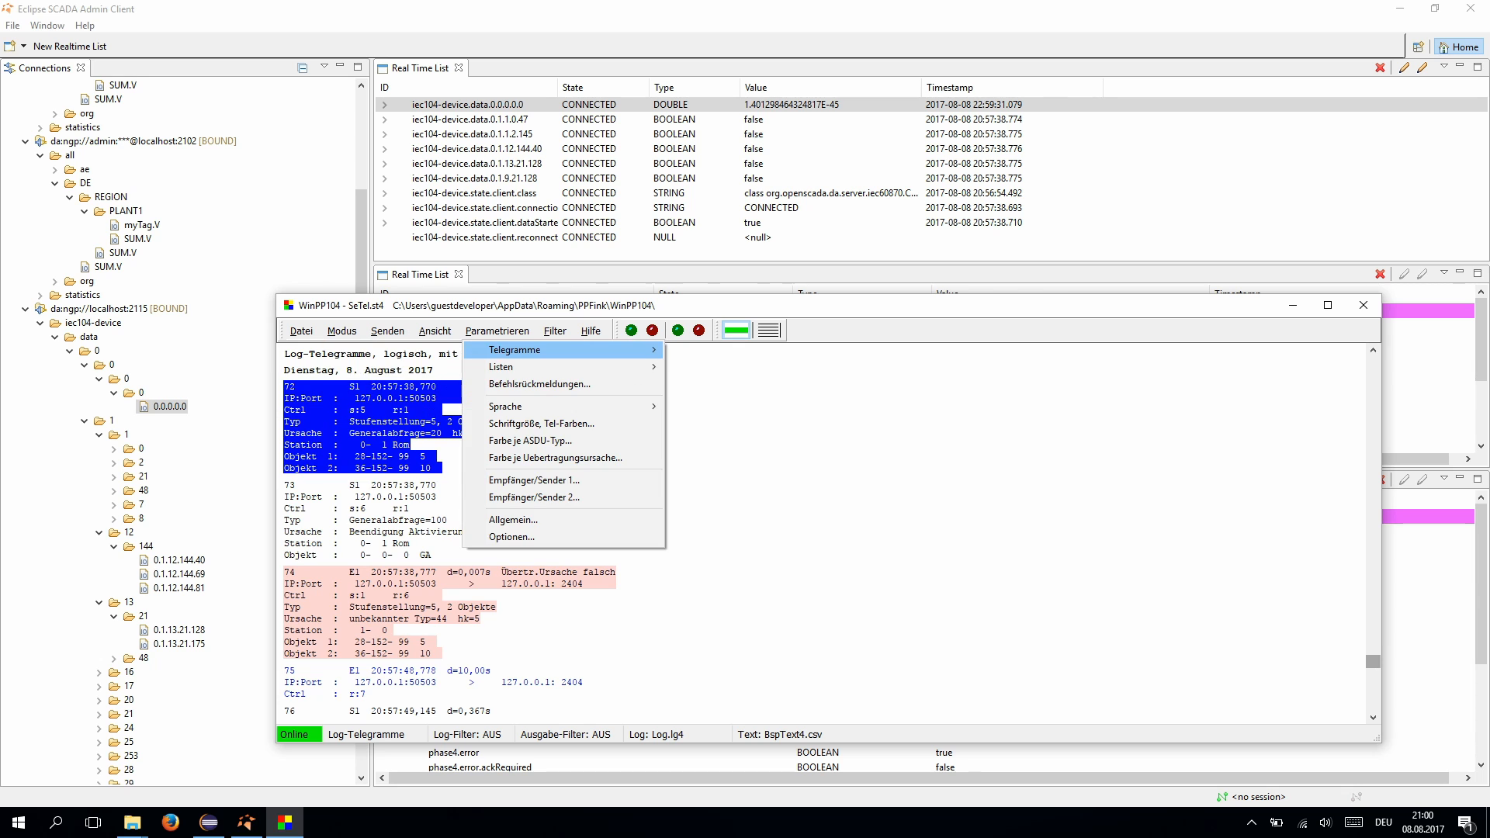
mouse_move(544, 350)
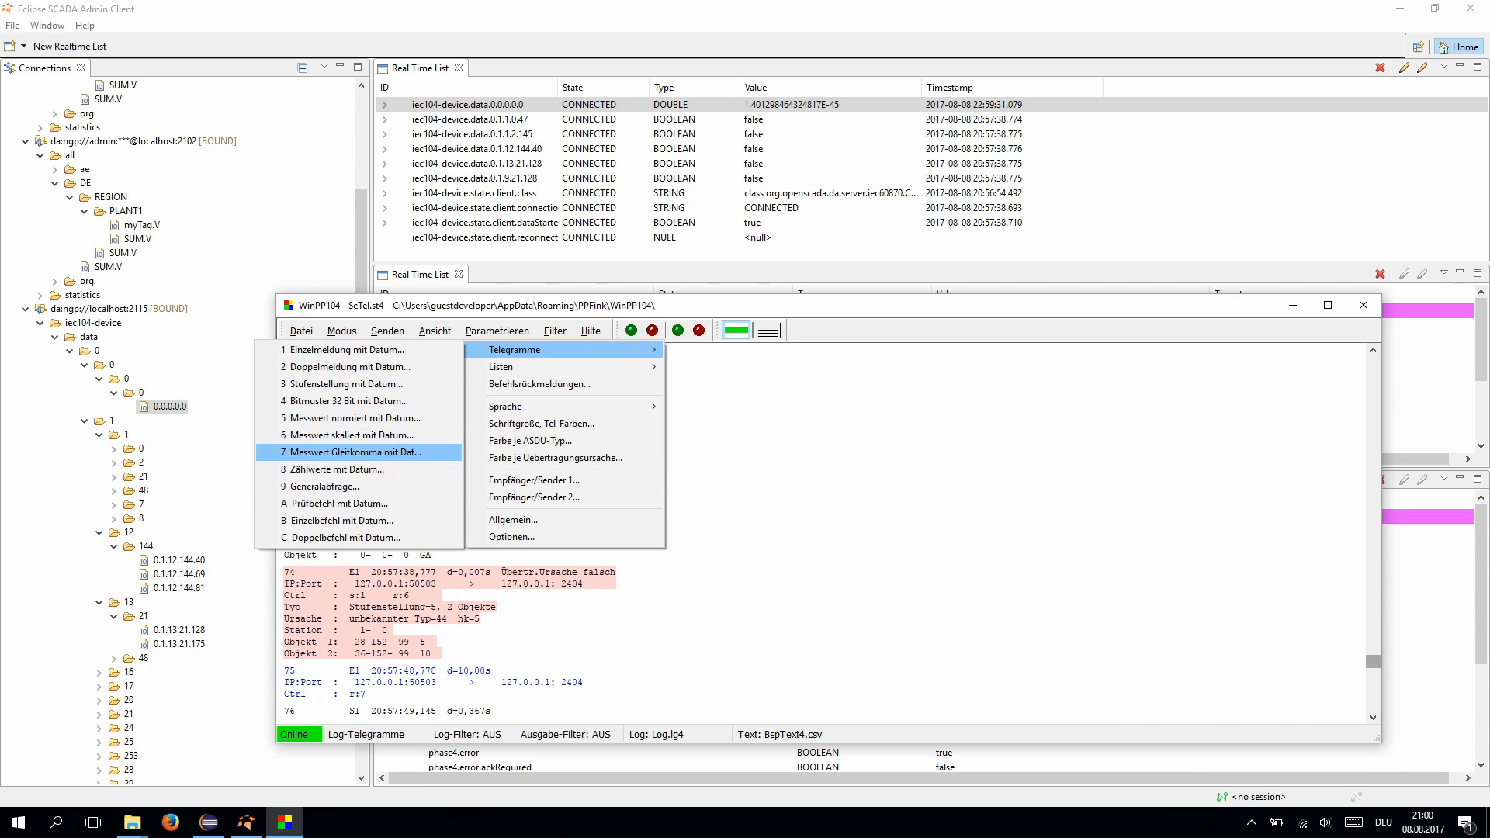
left_click(353, 452)
left_click_drag(1312, 353, 846, 386)
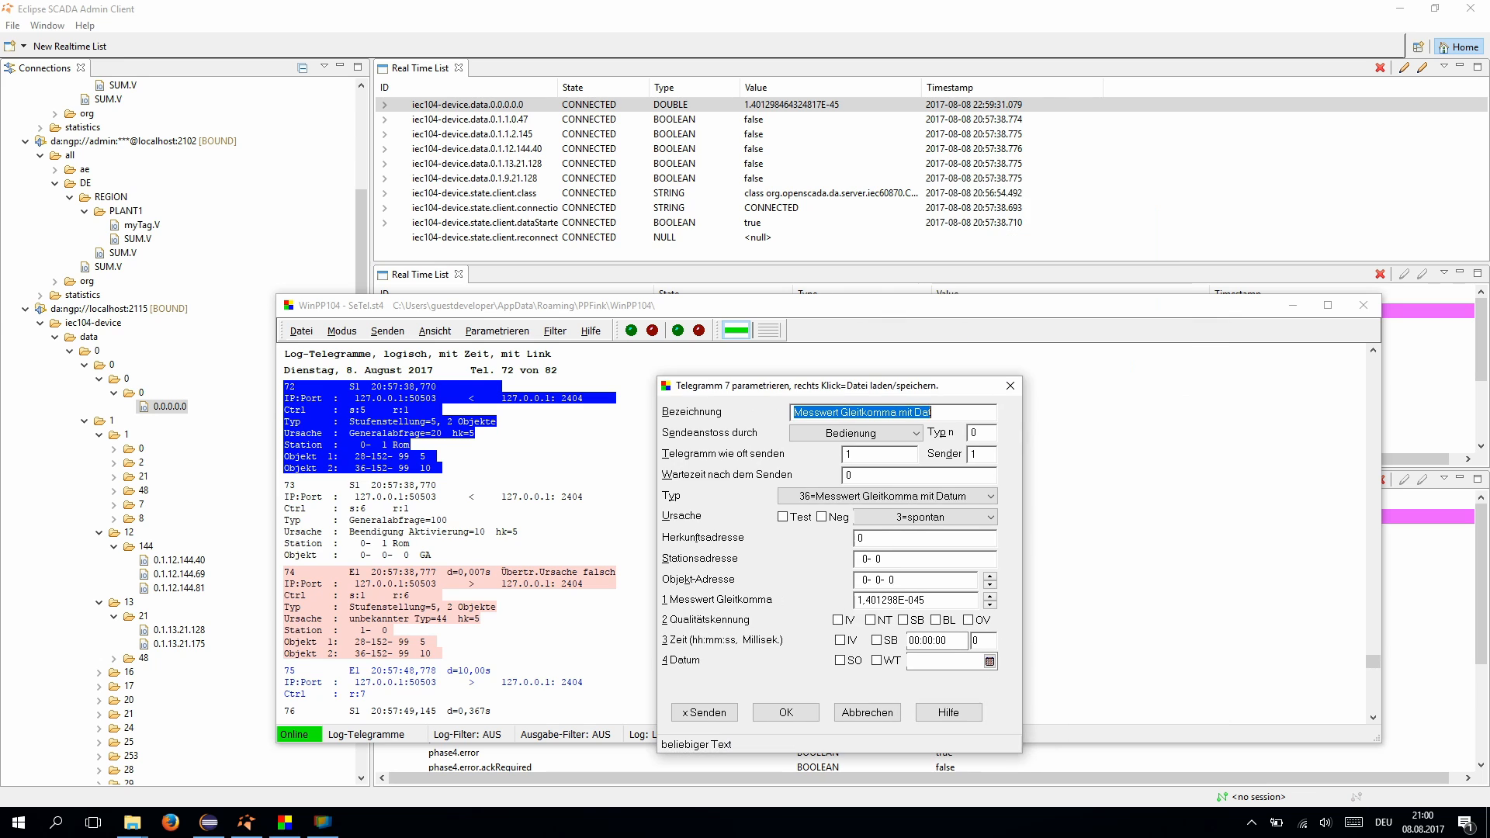
- Send telegram 7 with the floating-point value 3.141, then again with 3.141592
left_click_drag(928, 601, 853, 601)
type("3.141")
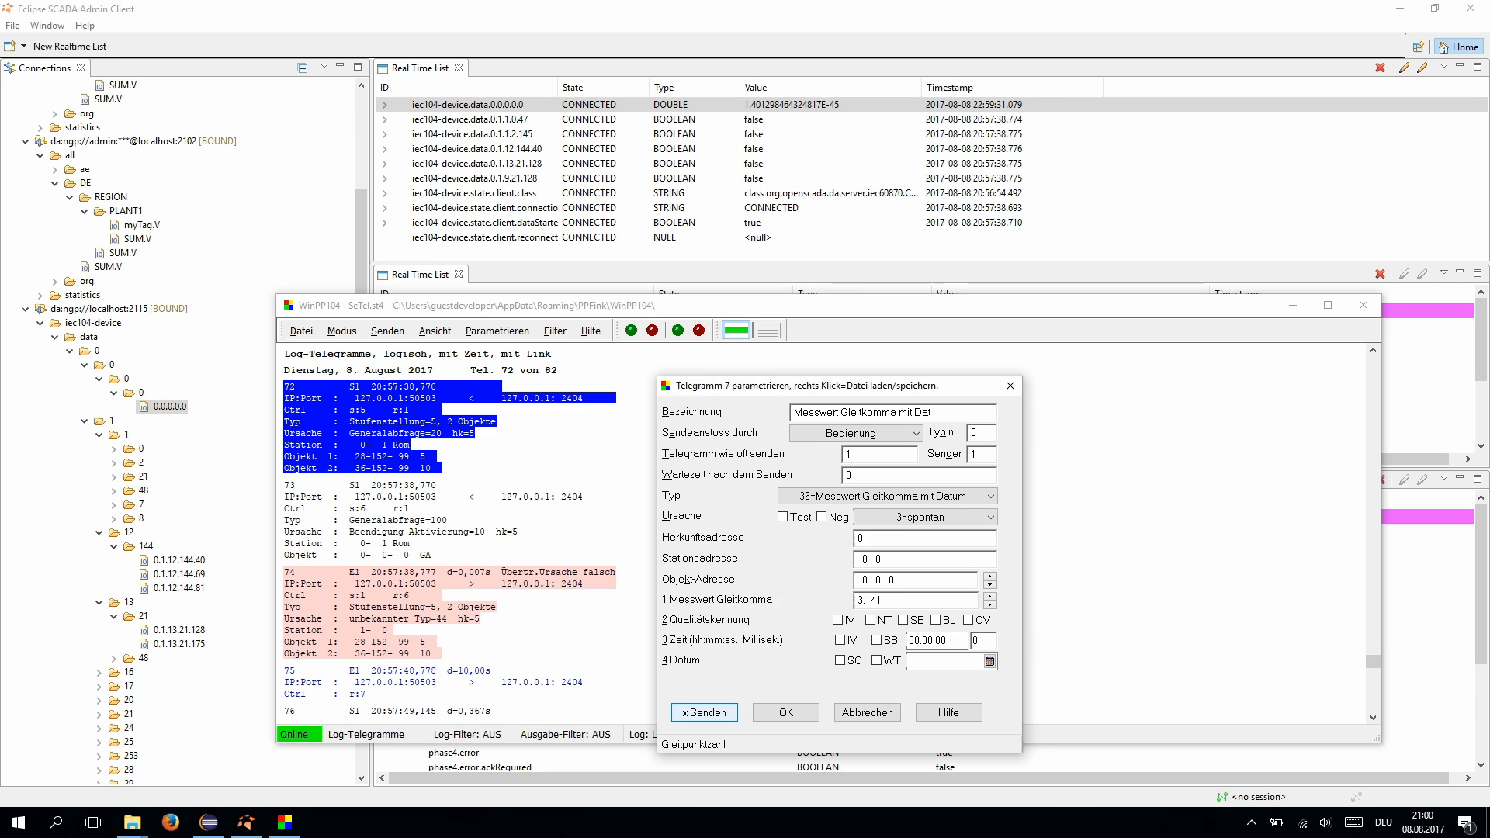
left_click(704, 713)
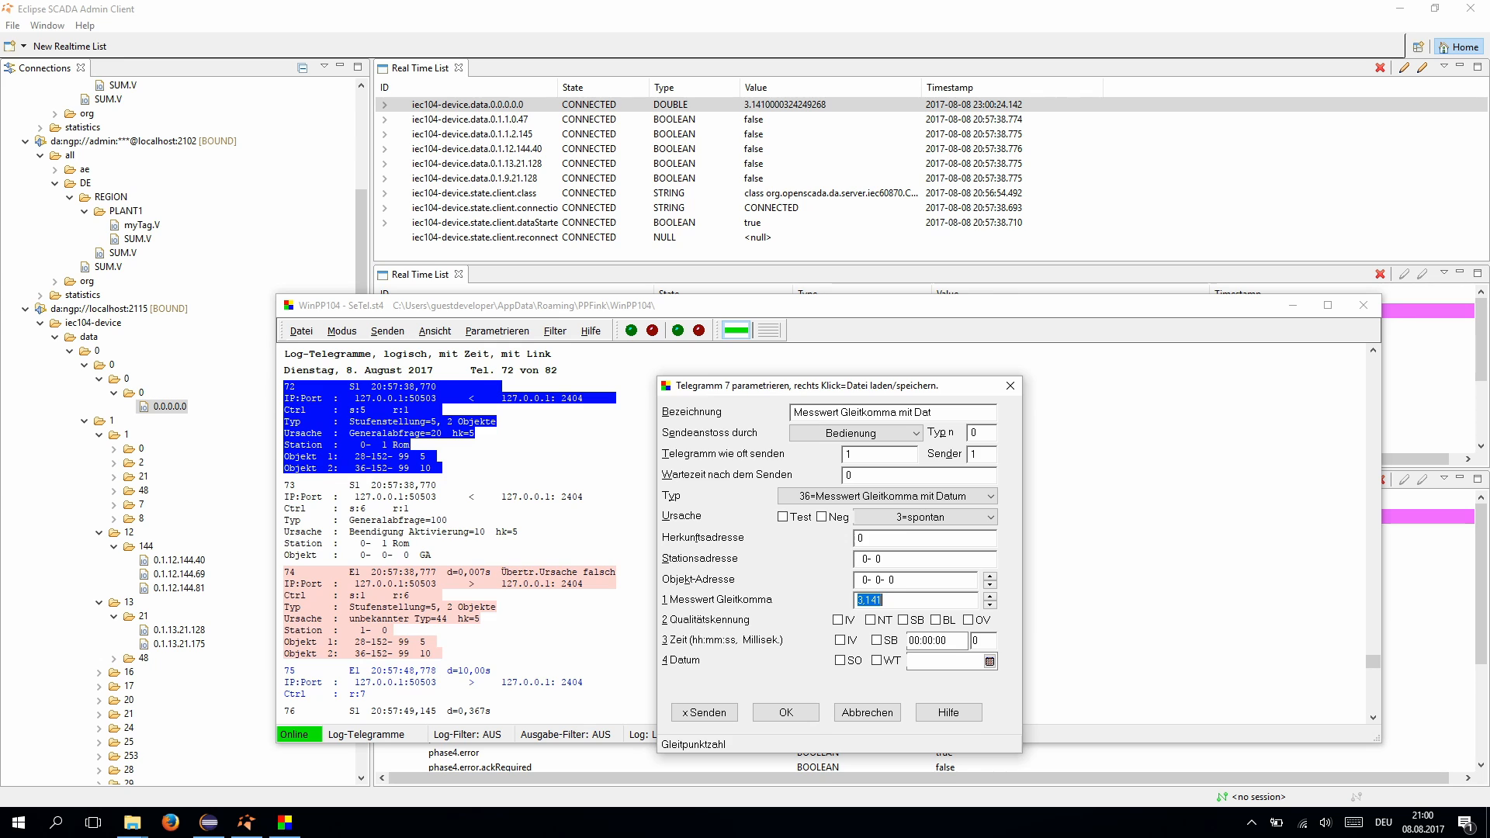
left_click(704, 712)
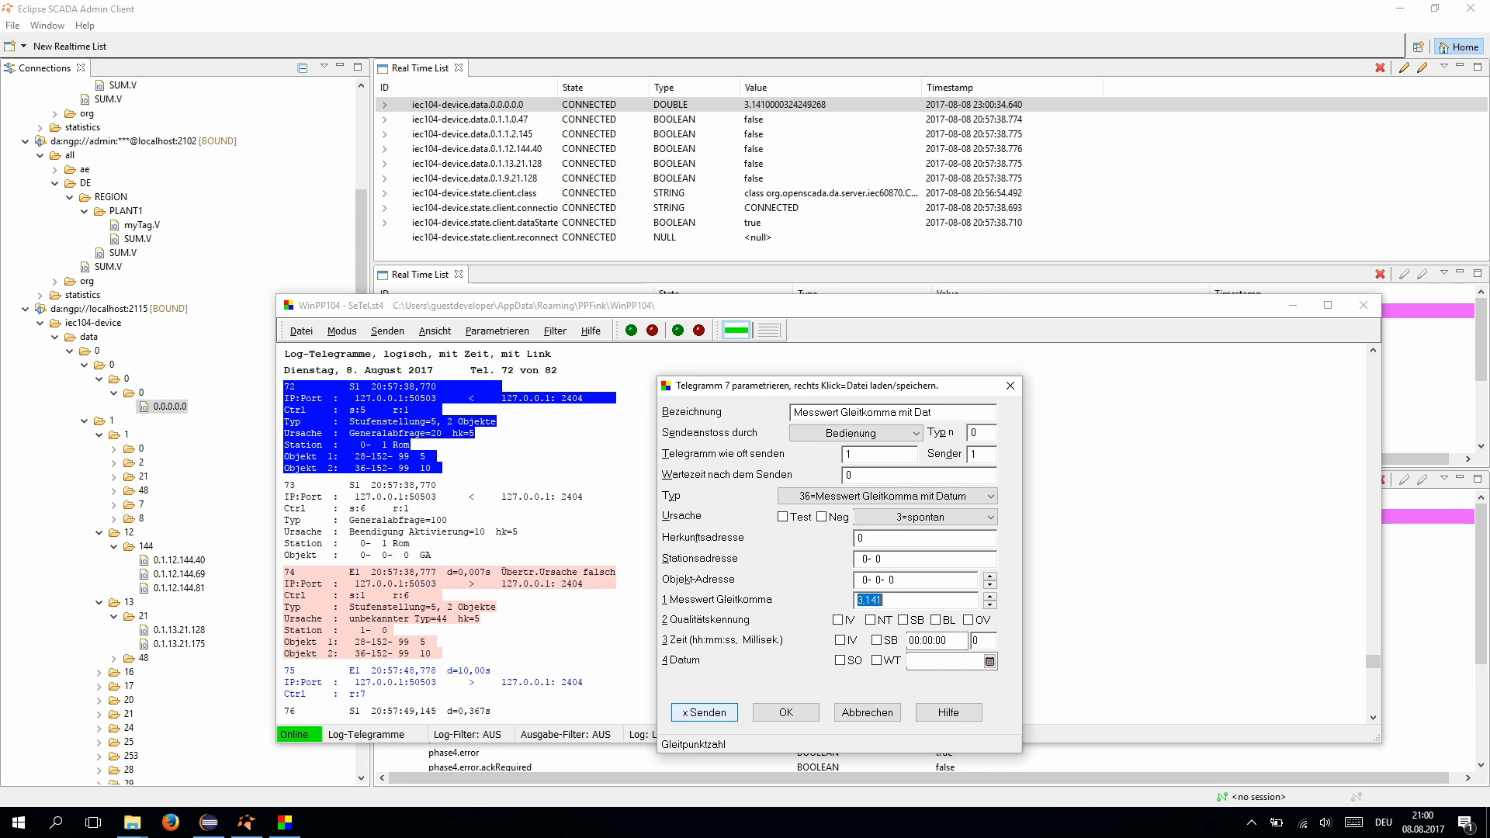
left_click(884, 600)
type("592")
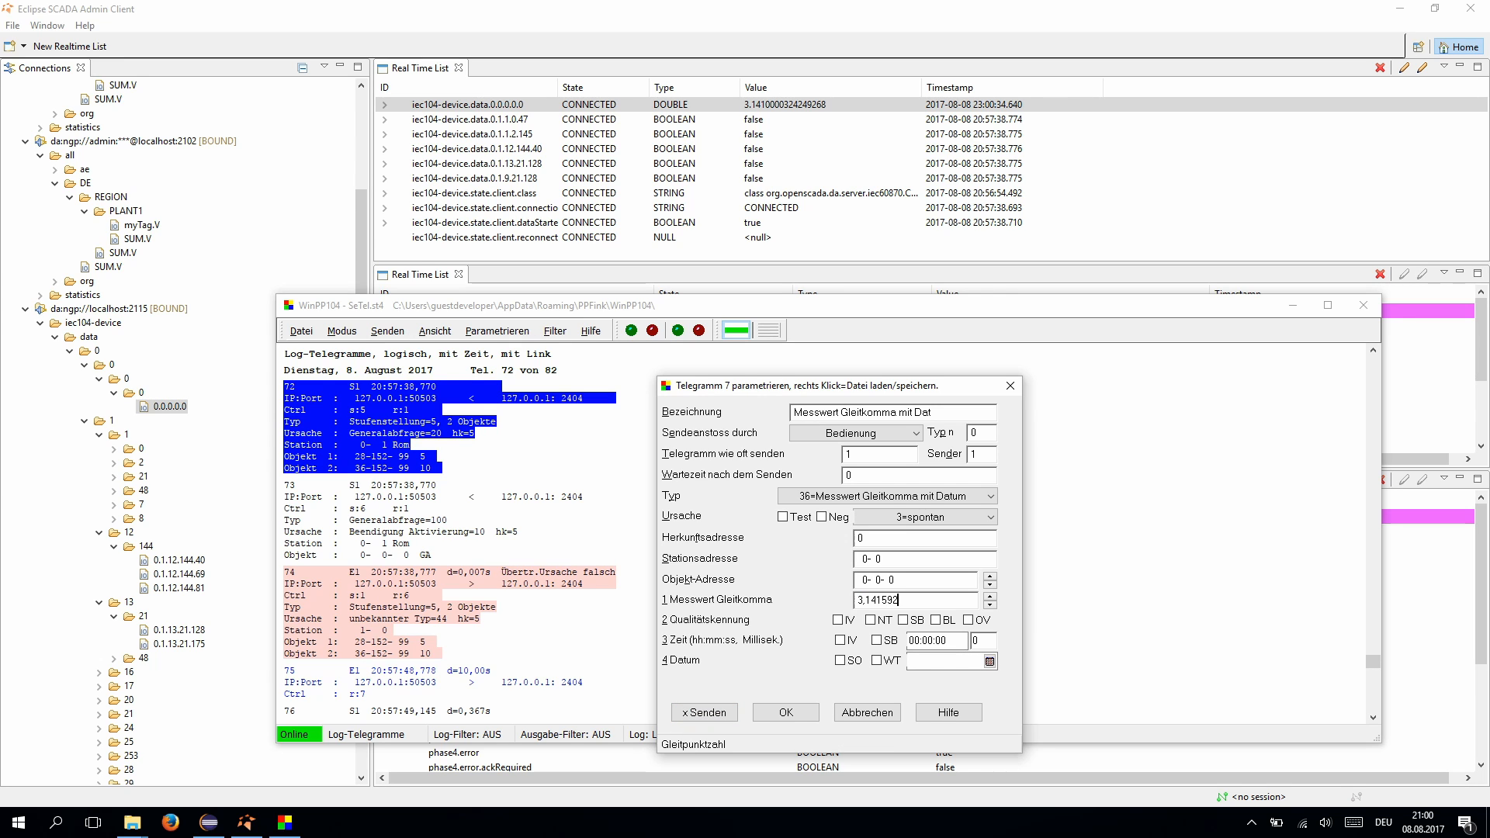
left_click(704, 712)
- Check myTag's source attributes in the Admin Client, where myTag.V still reads NULL
left_click(1416, 458)
left_click(1320, 370)
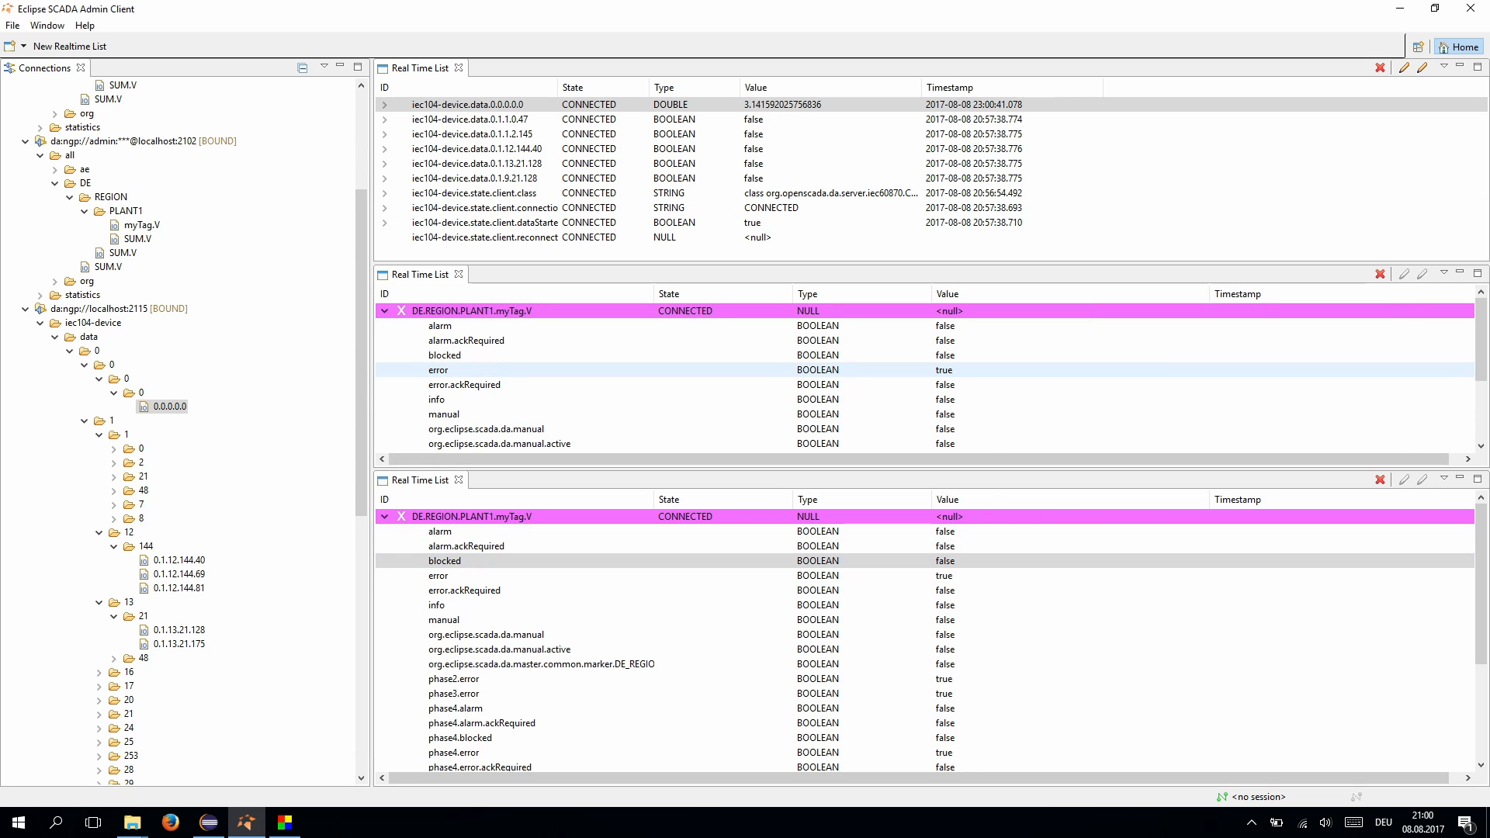
scroll(923, 378, "down", 3)
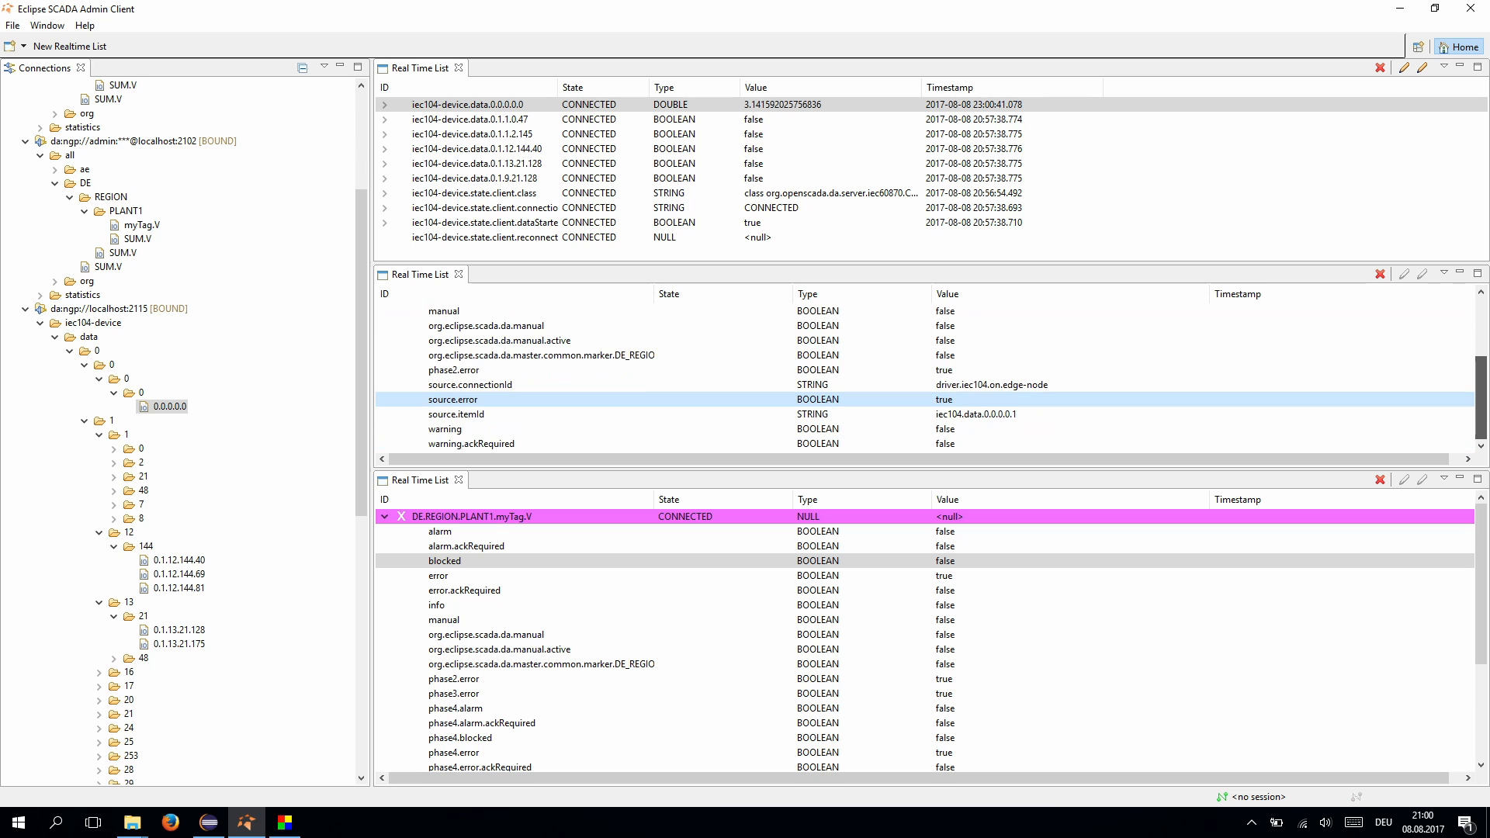
left_click(970, 385)
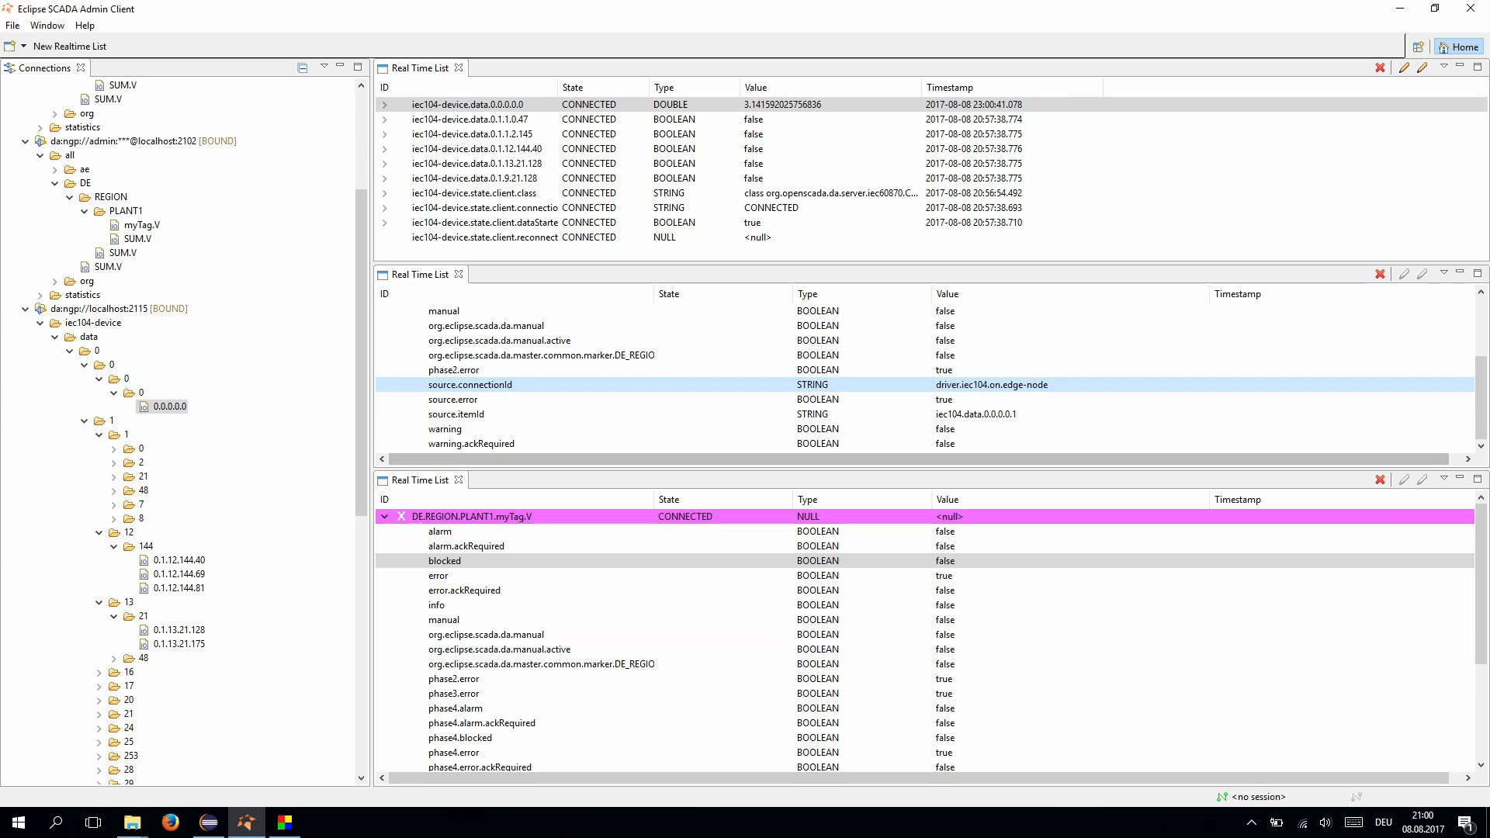
left_click(284, 822)
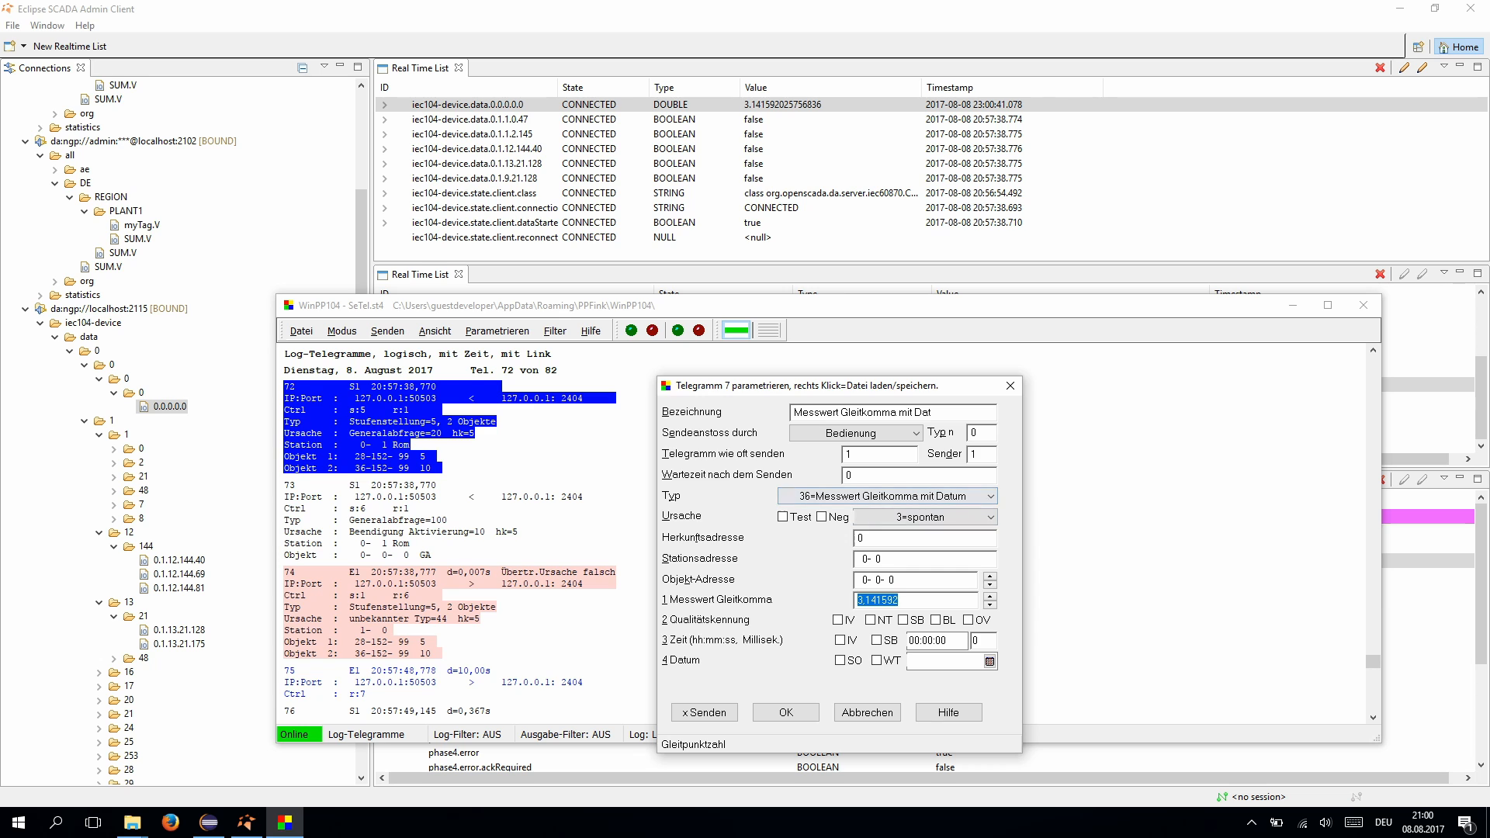
- Send the telegram to object address 0-0-1 and add item 0.0.0.0.1 to the real-time list
left_click(900, 580)
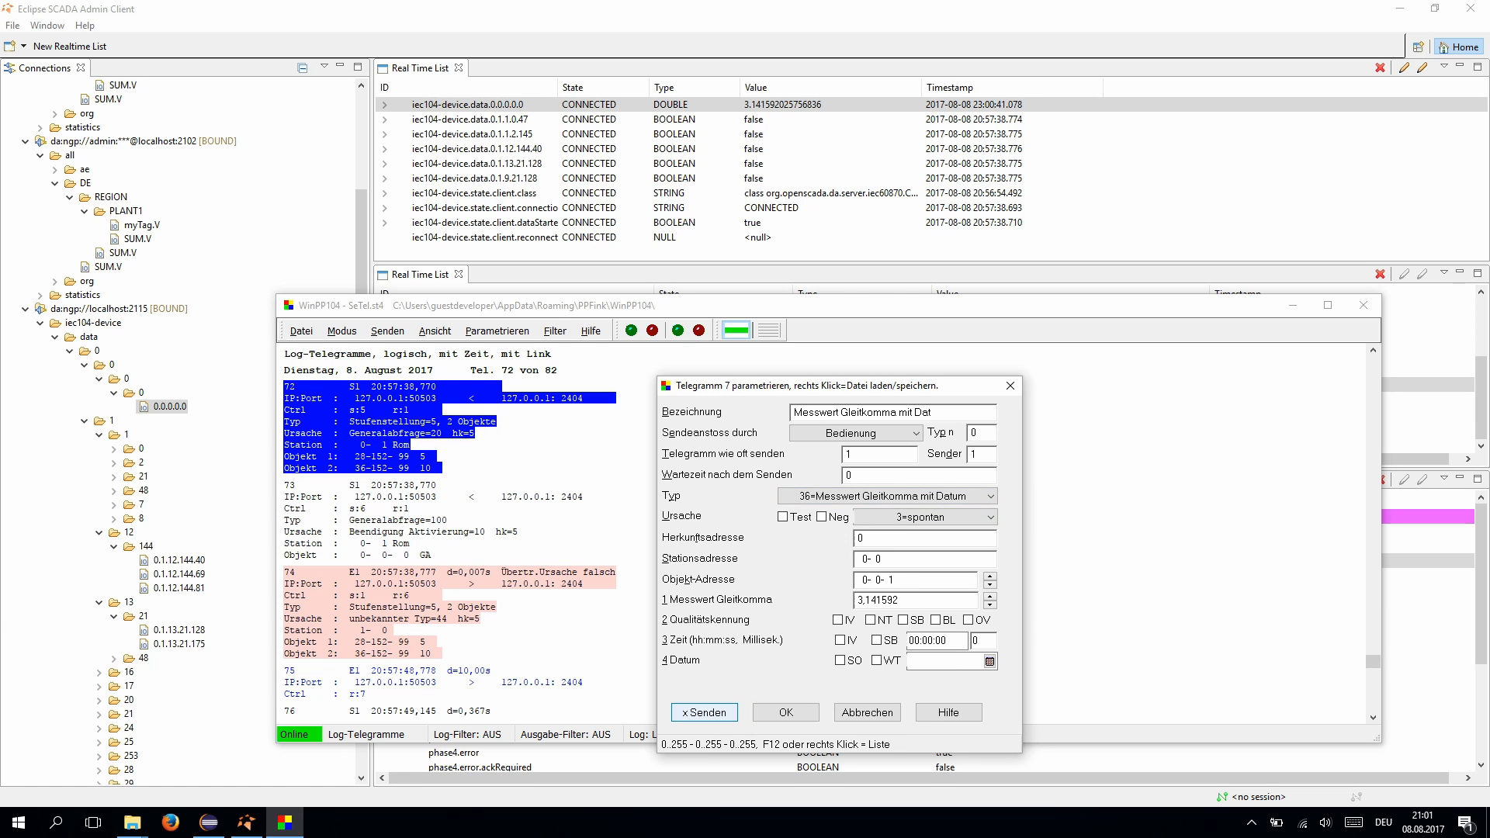
left_click(705, 712)
left_click(170, 421)
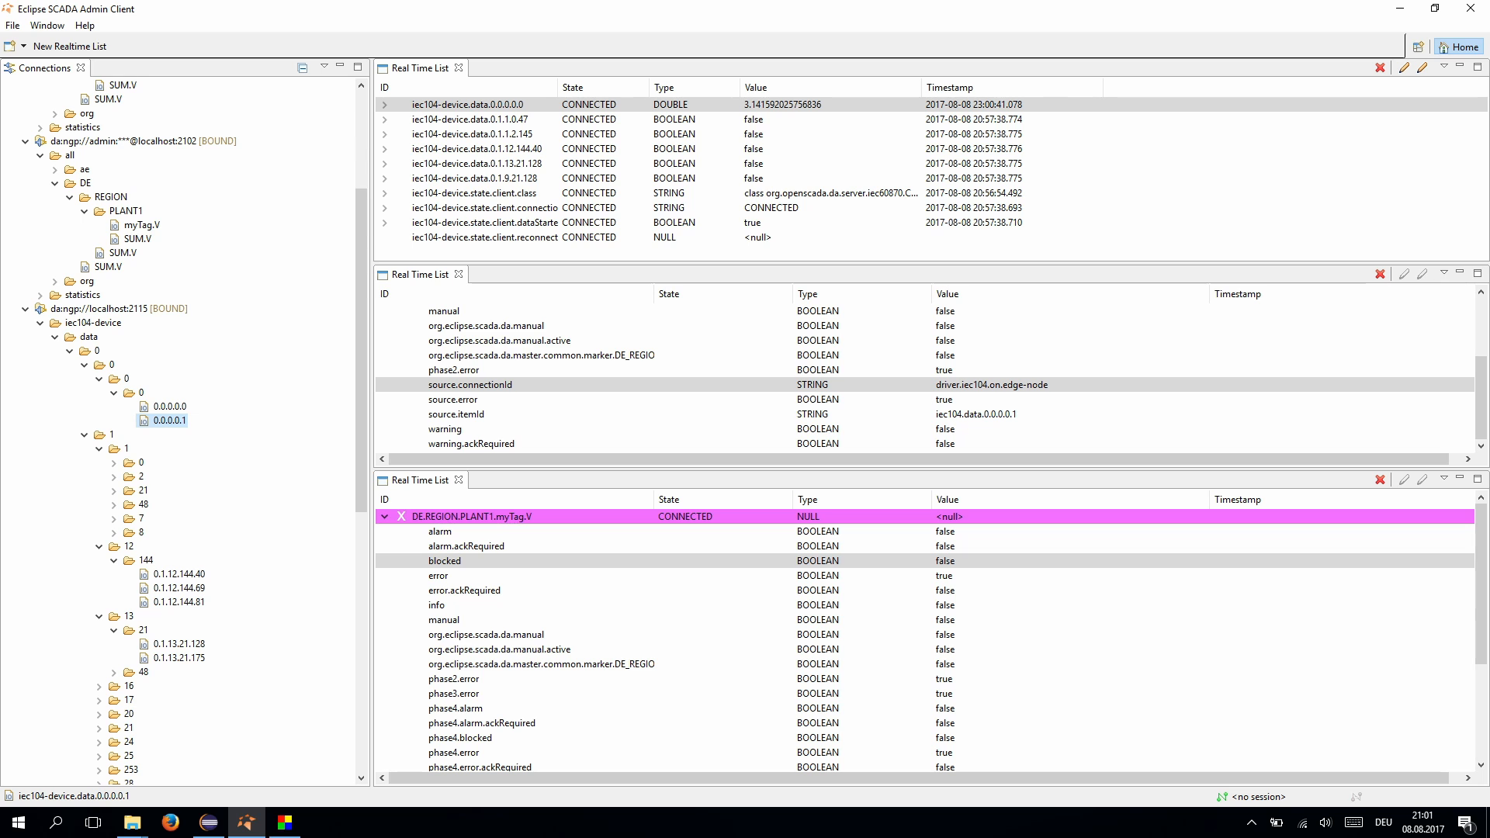
left_click_drag(169, 421, 497, 163)
left_click(481, 120)
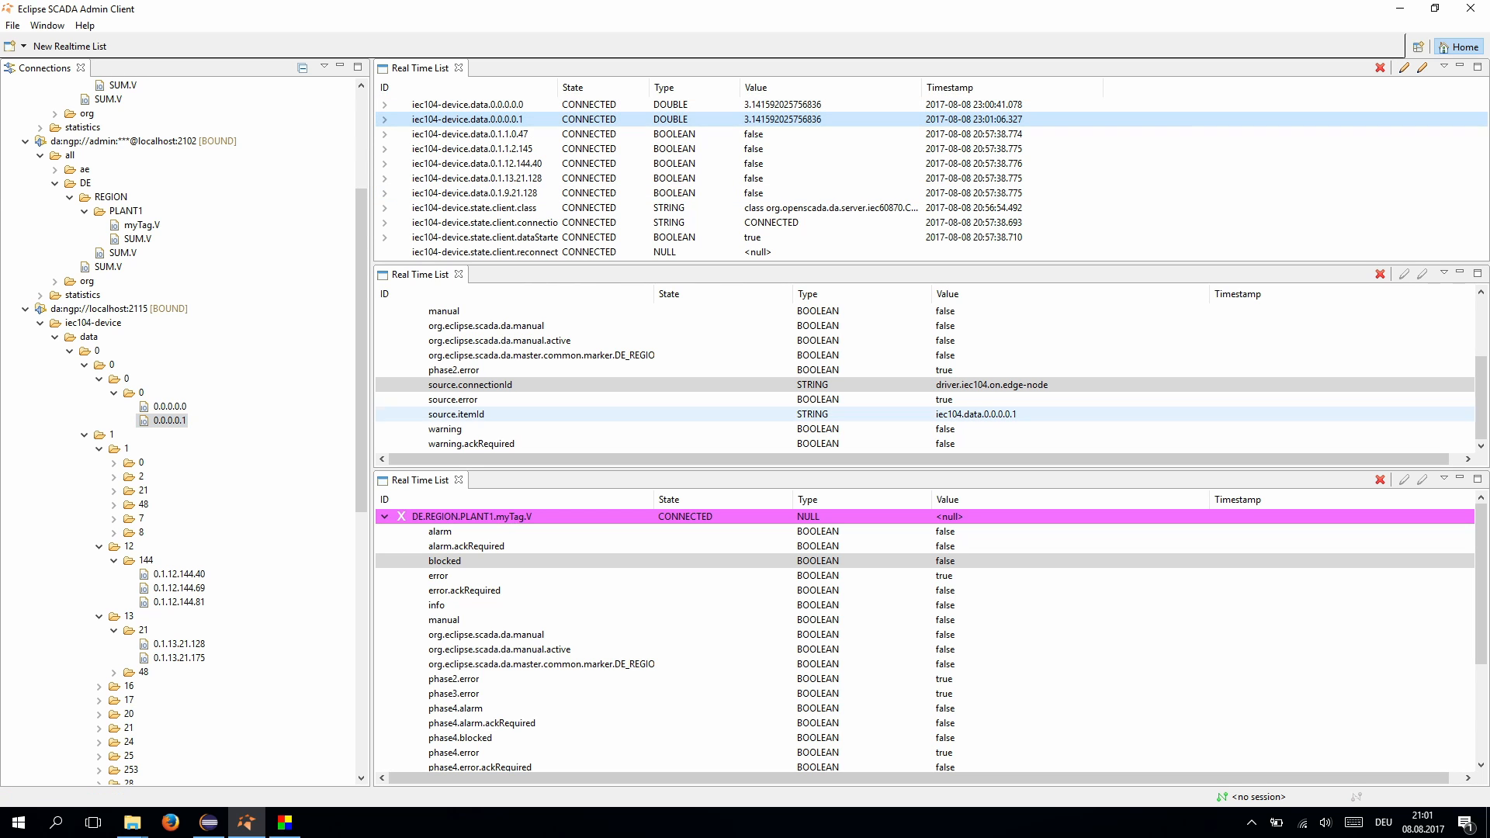
left_click(285, 823)
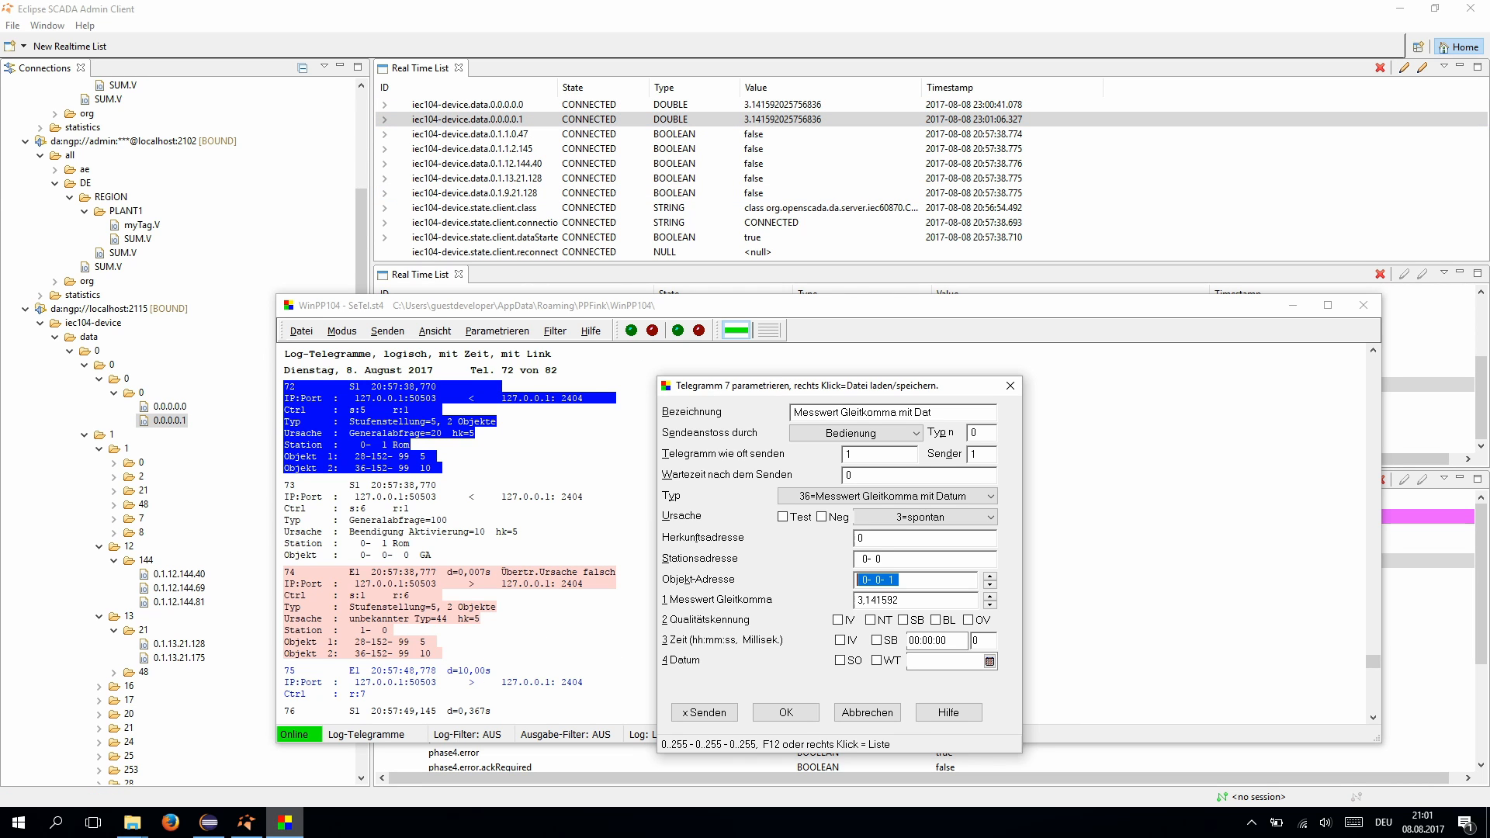
- Change the floating-point value to 2 and send it to address 0-0-1
left_click(900, 600)
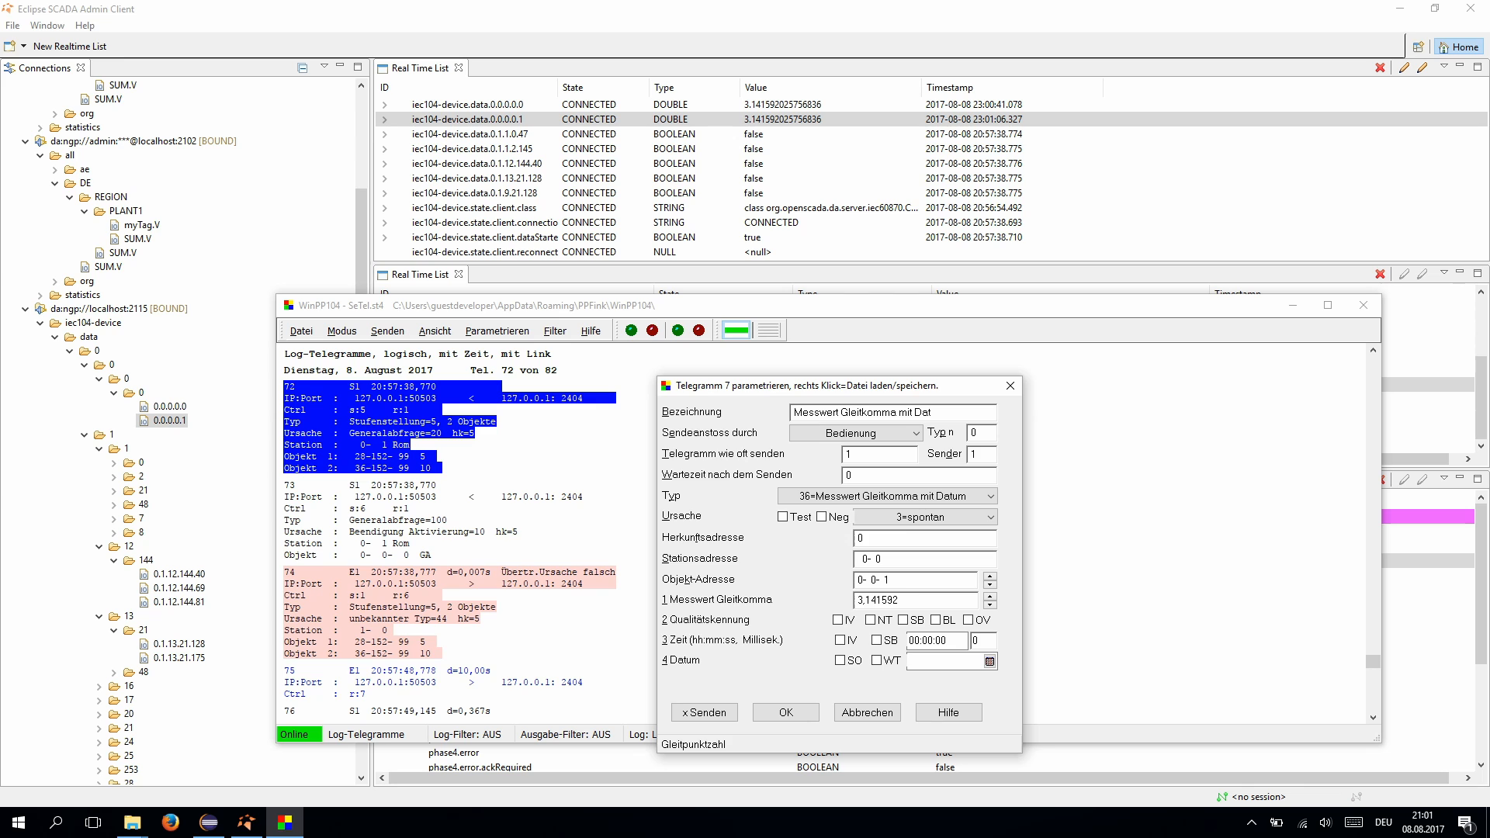
key("shift+Home")
type("2")
left_click(705, 713)
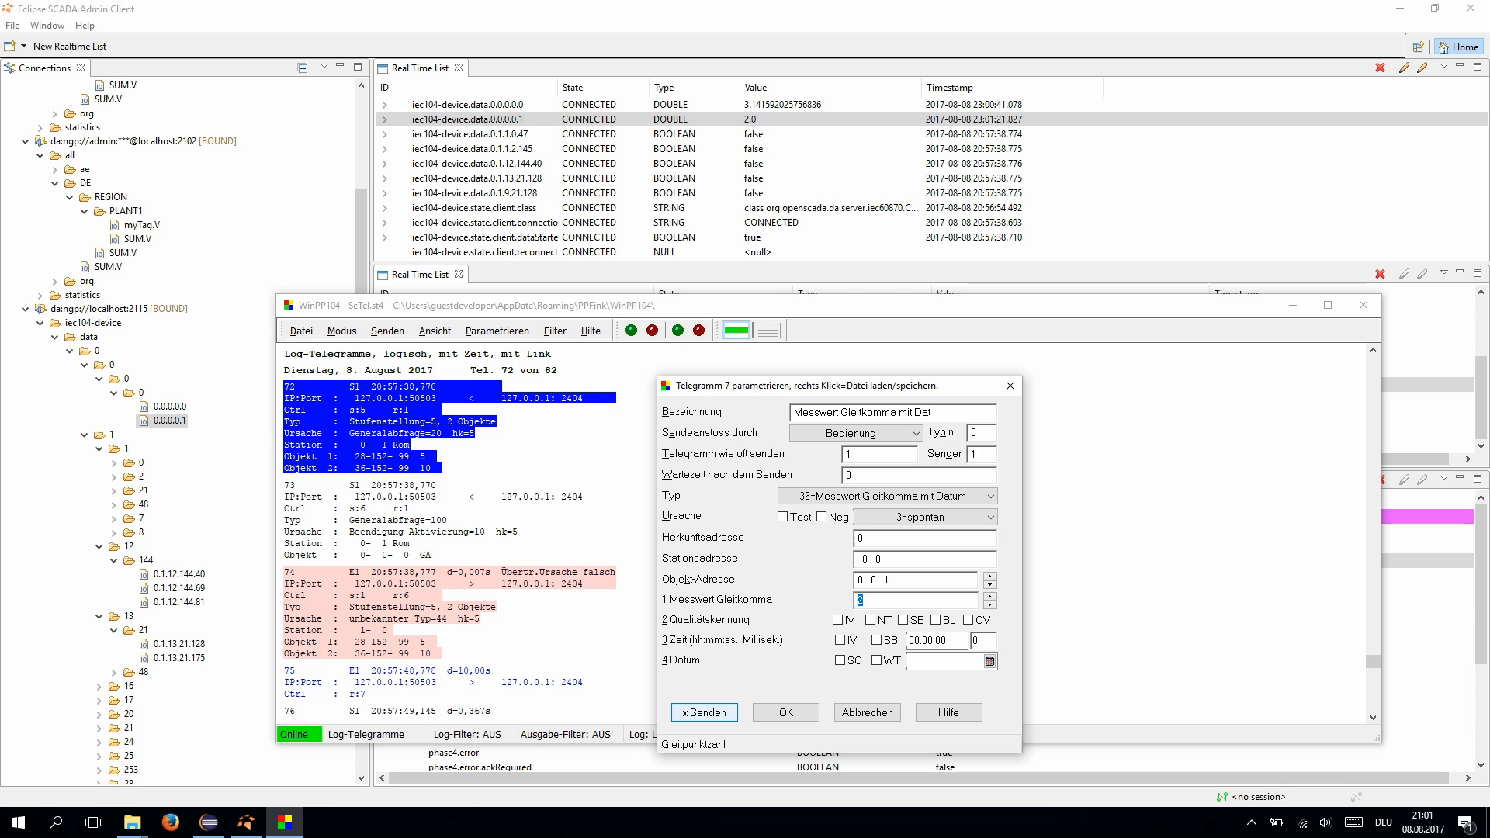
- Clear the terminated launch log and show External Value myTag's properties
mouse_move(208, 823)
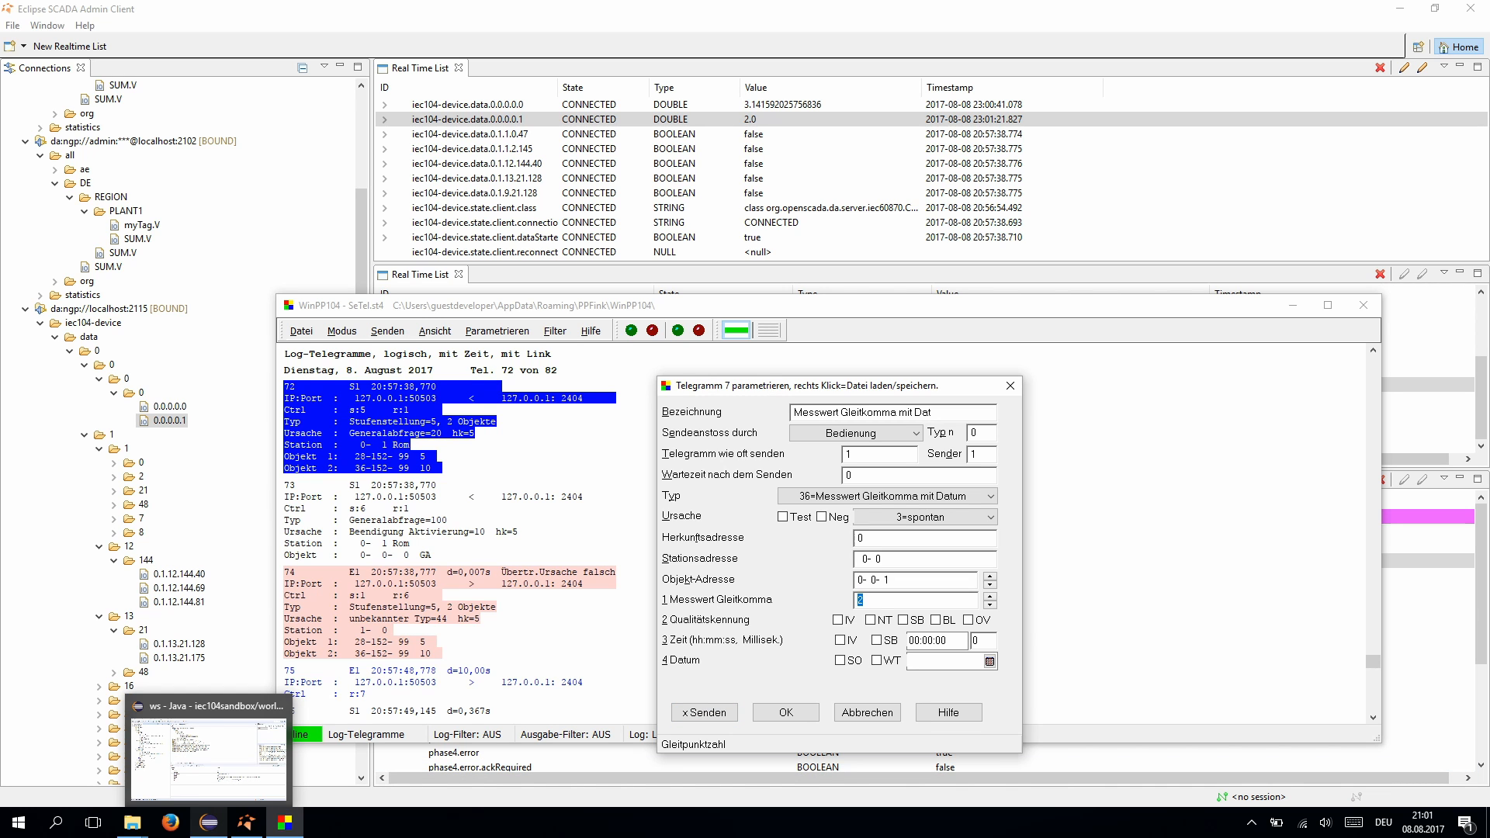
left_click(208, 823)
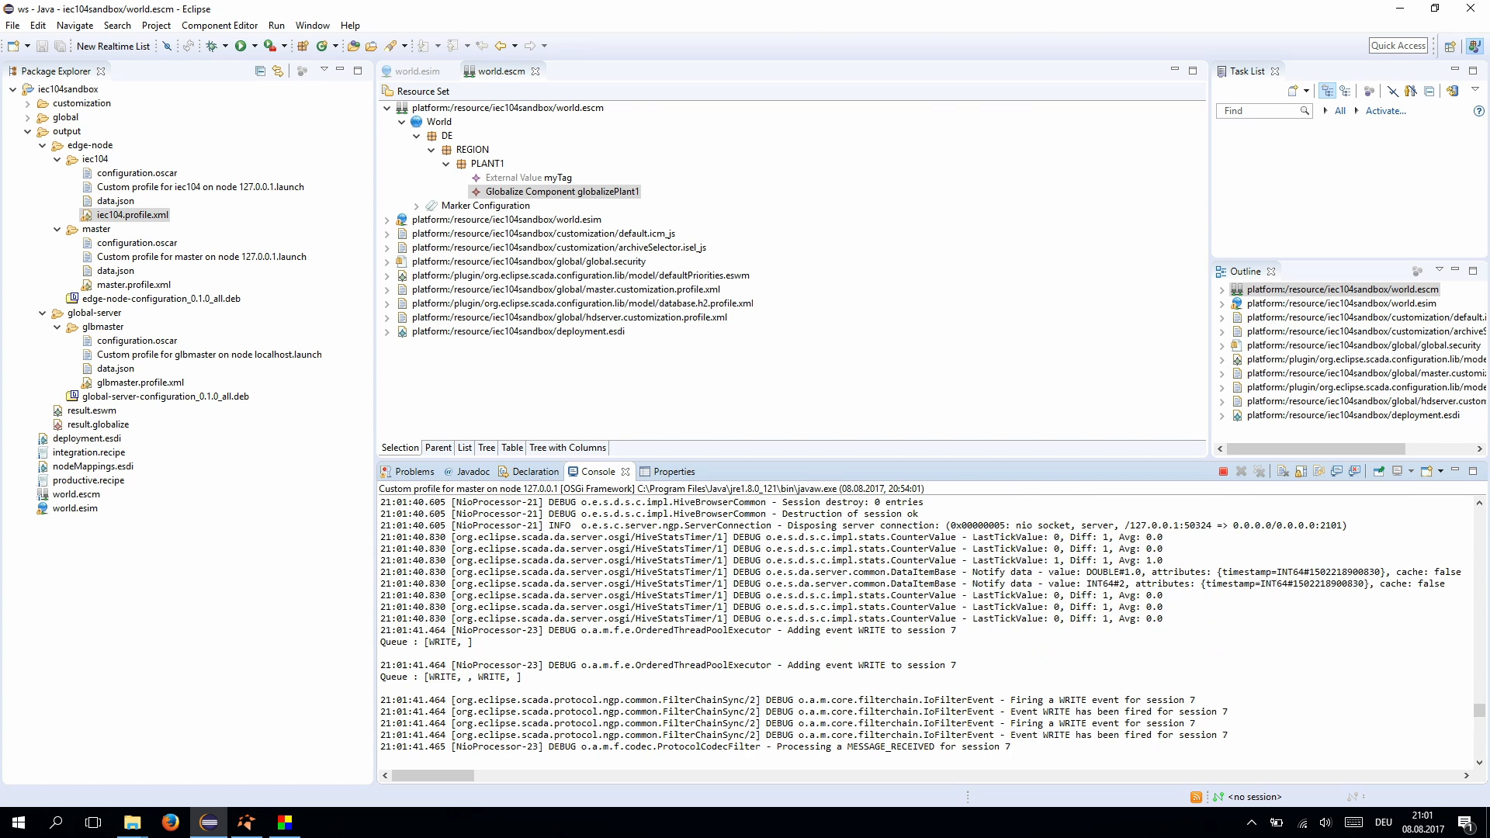
left_click(1259, 471)
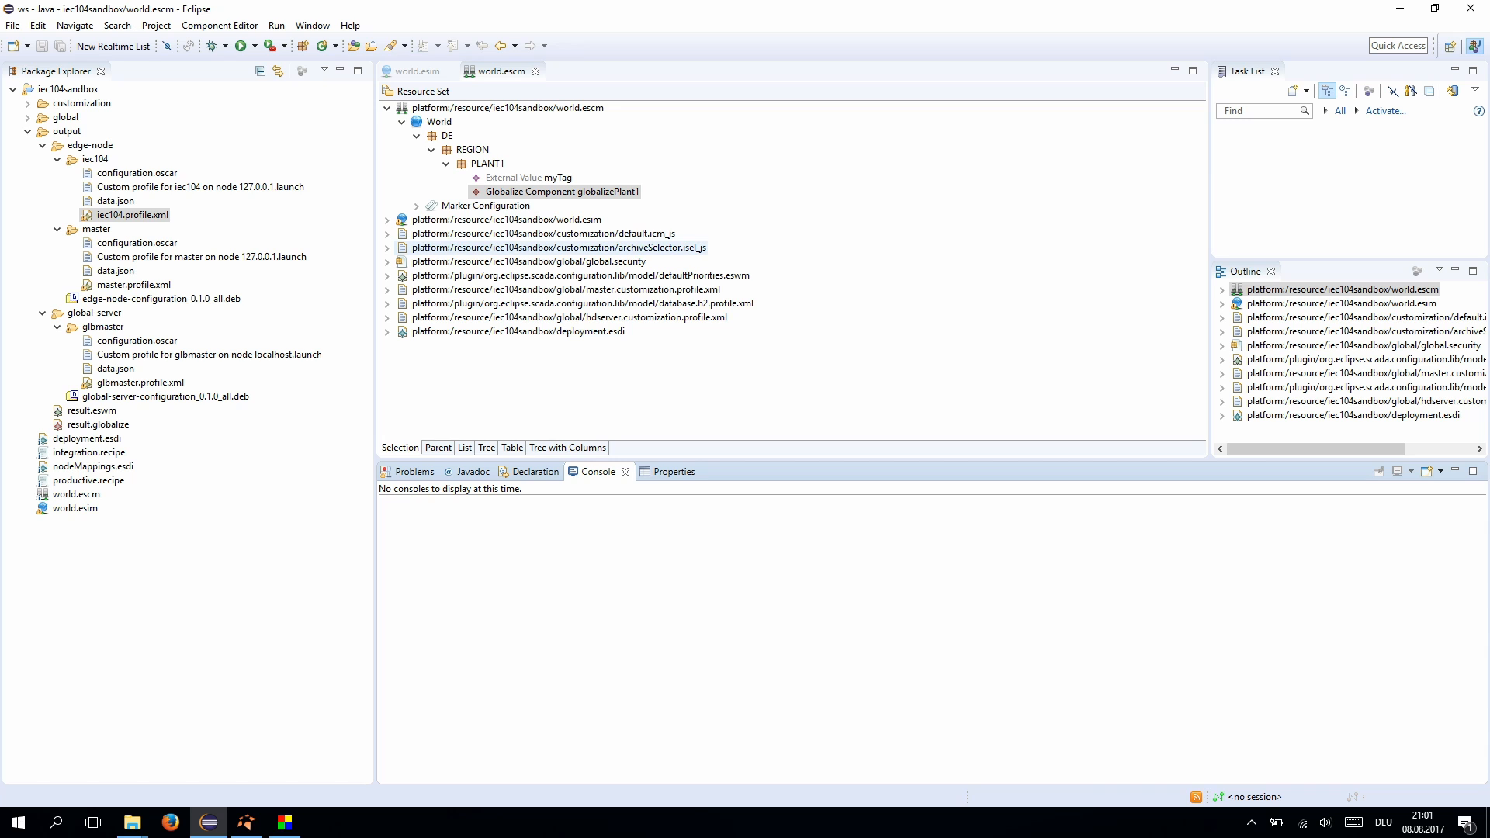
left_click(528, 178)
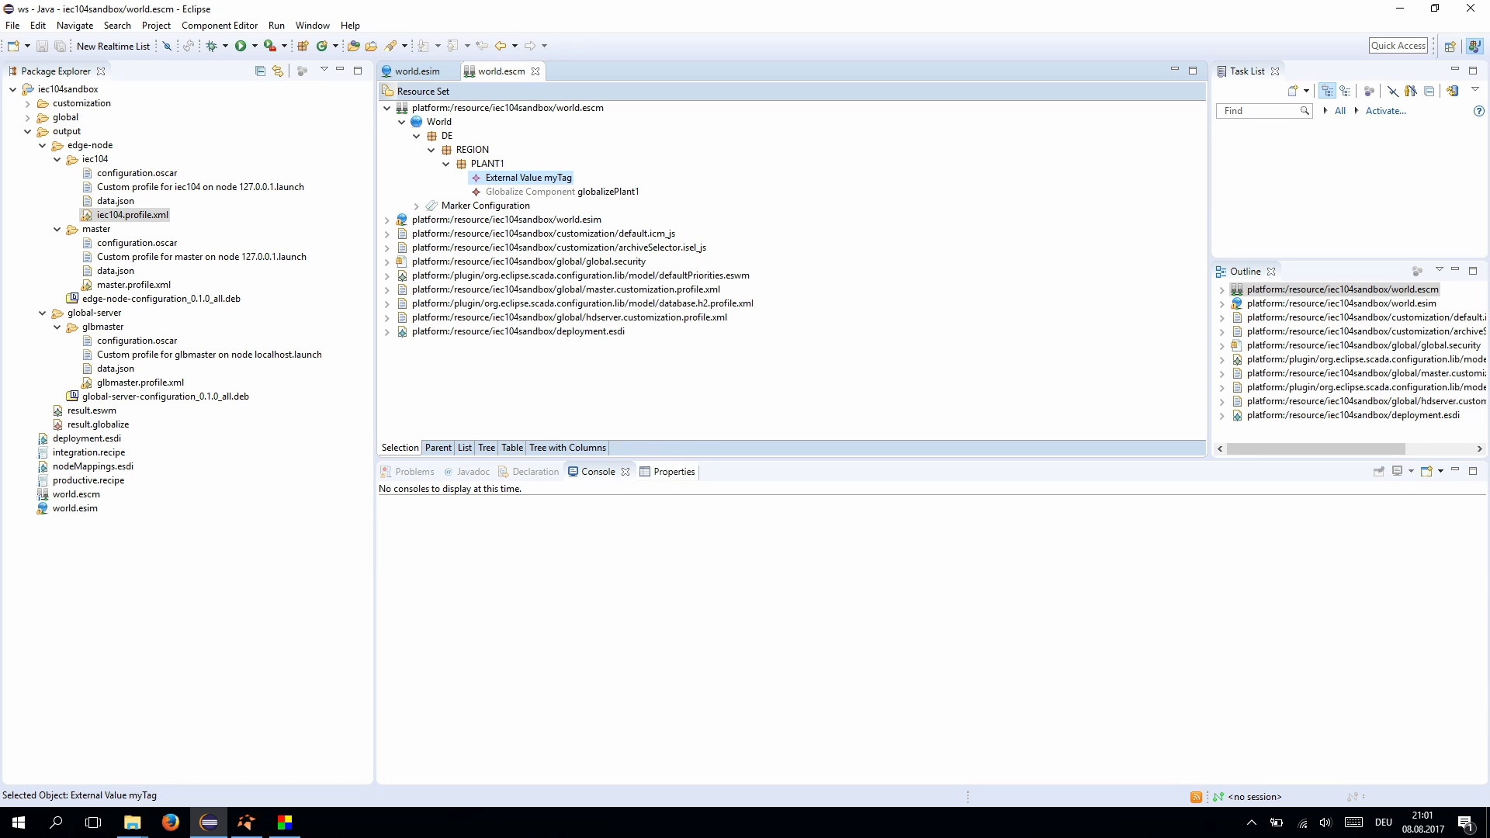
left_click(659, 471)
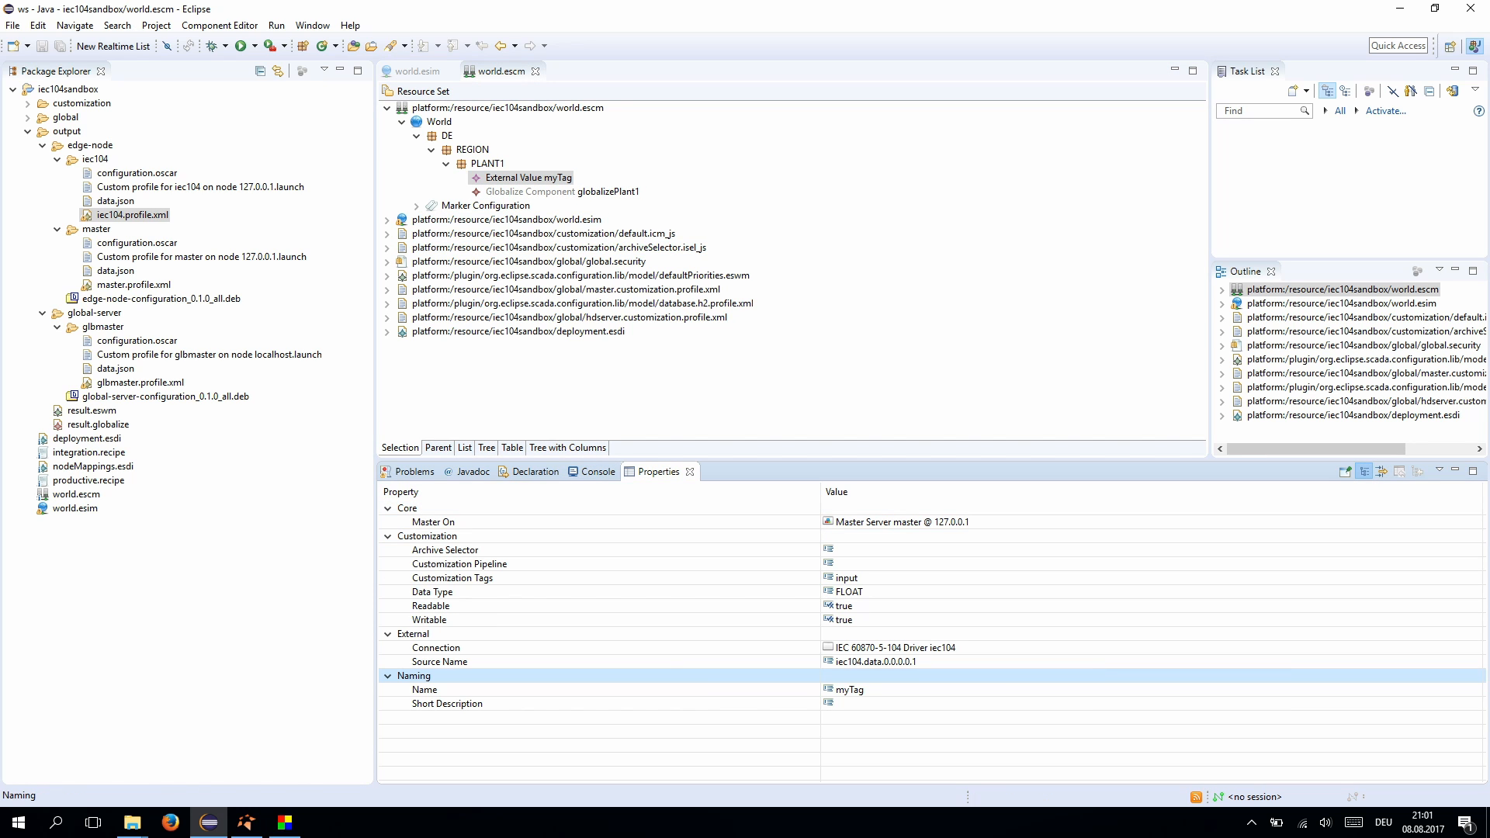
- In world.esim, expand External Node iec104-device and select its IEC 60870-5-104 Device
key("ctrl+Page_Up")
left_click(516, 177)
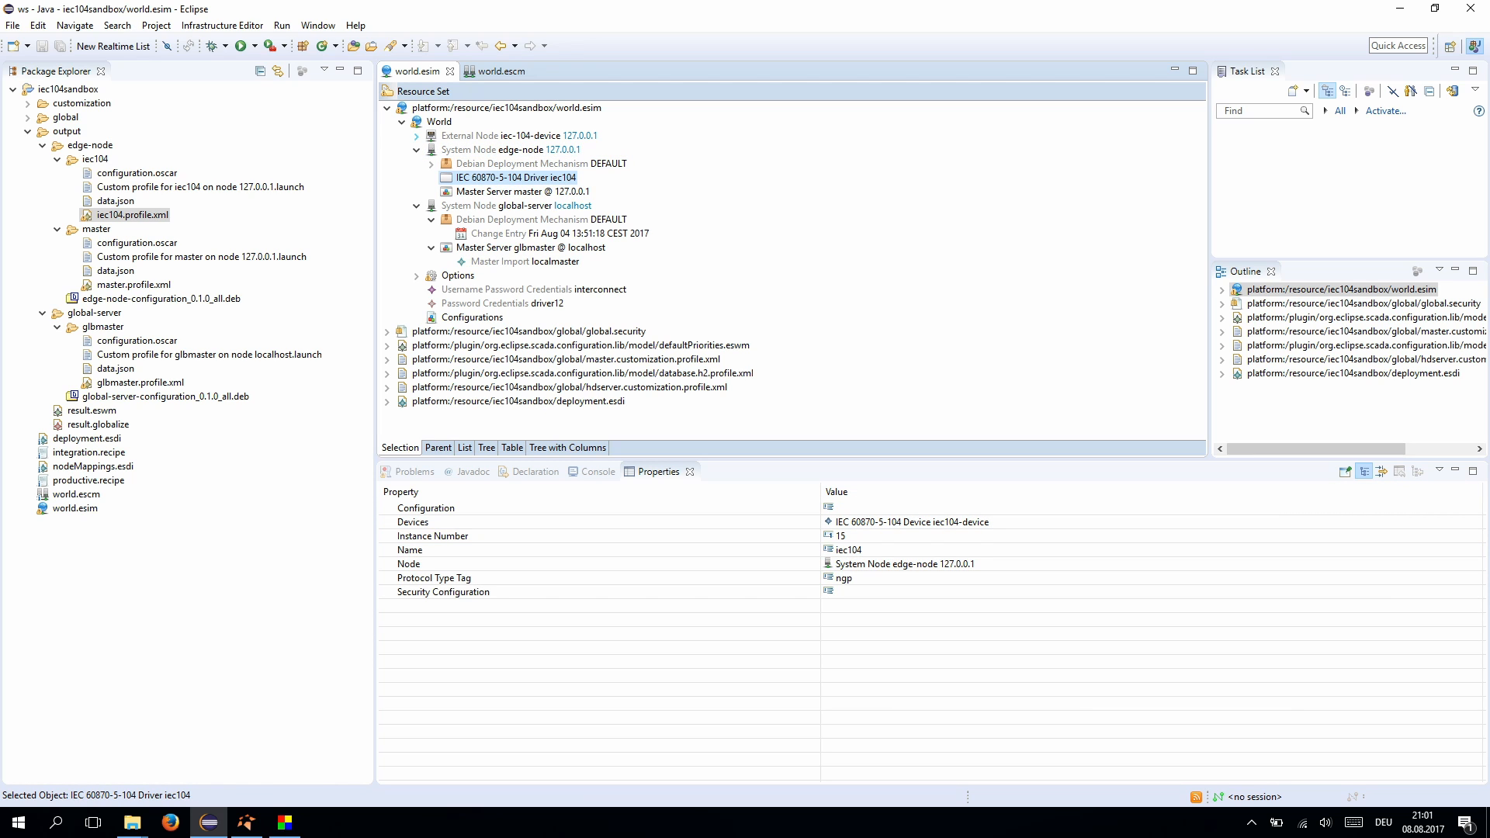
left_click(416, 136)
left_click(532, 150)
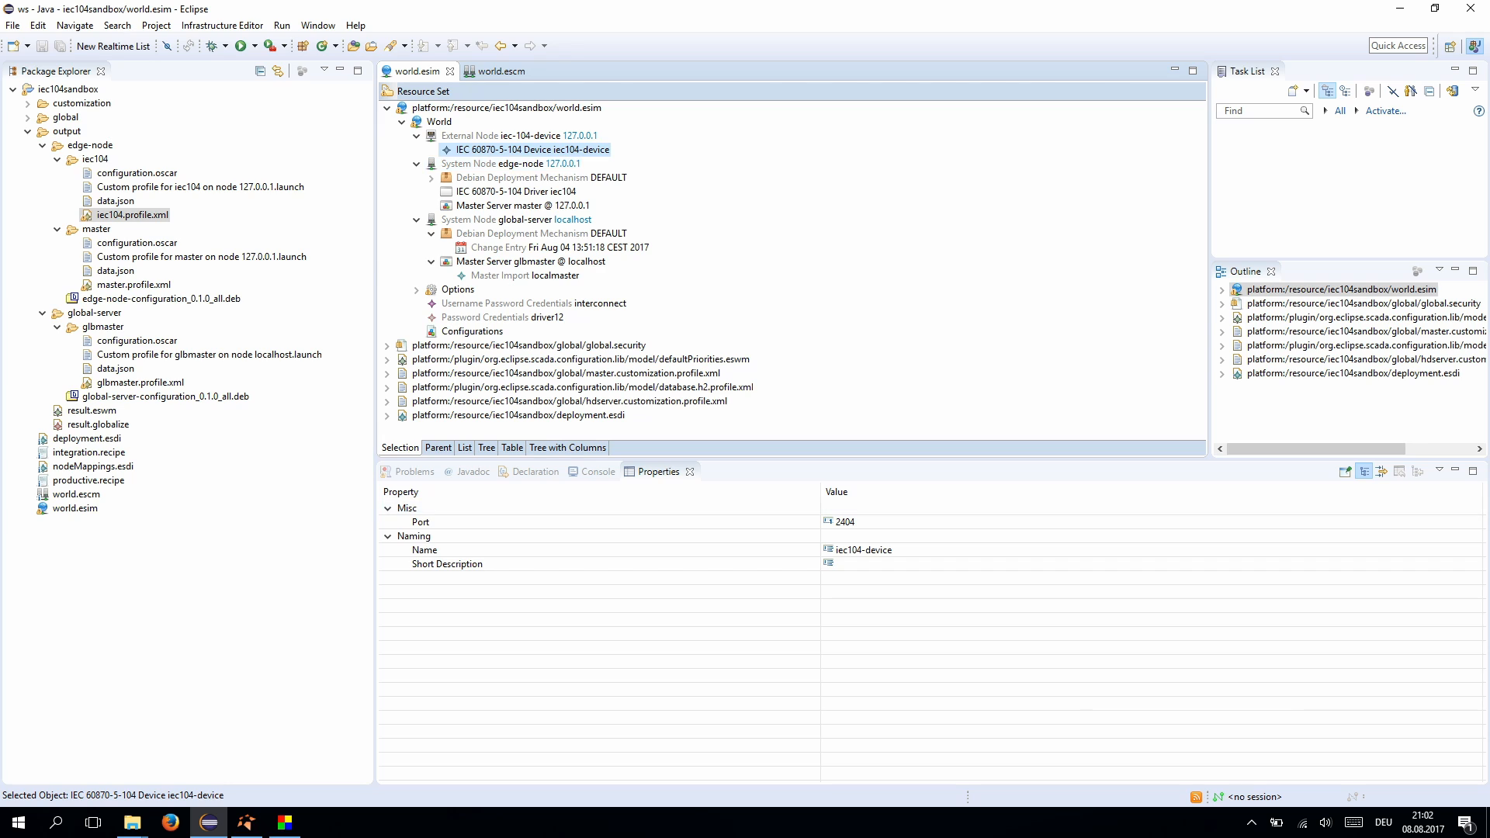
- Dismiss the Admin Client's connection failed error and return to Eclipse
key("alt+Tab")
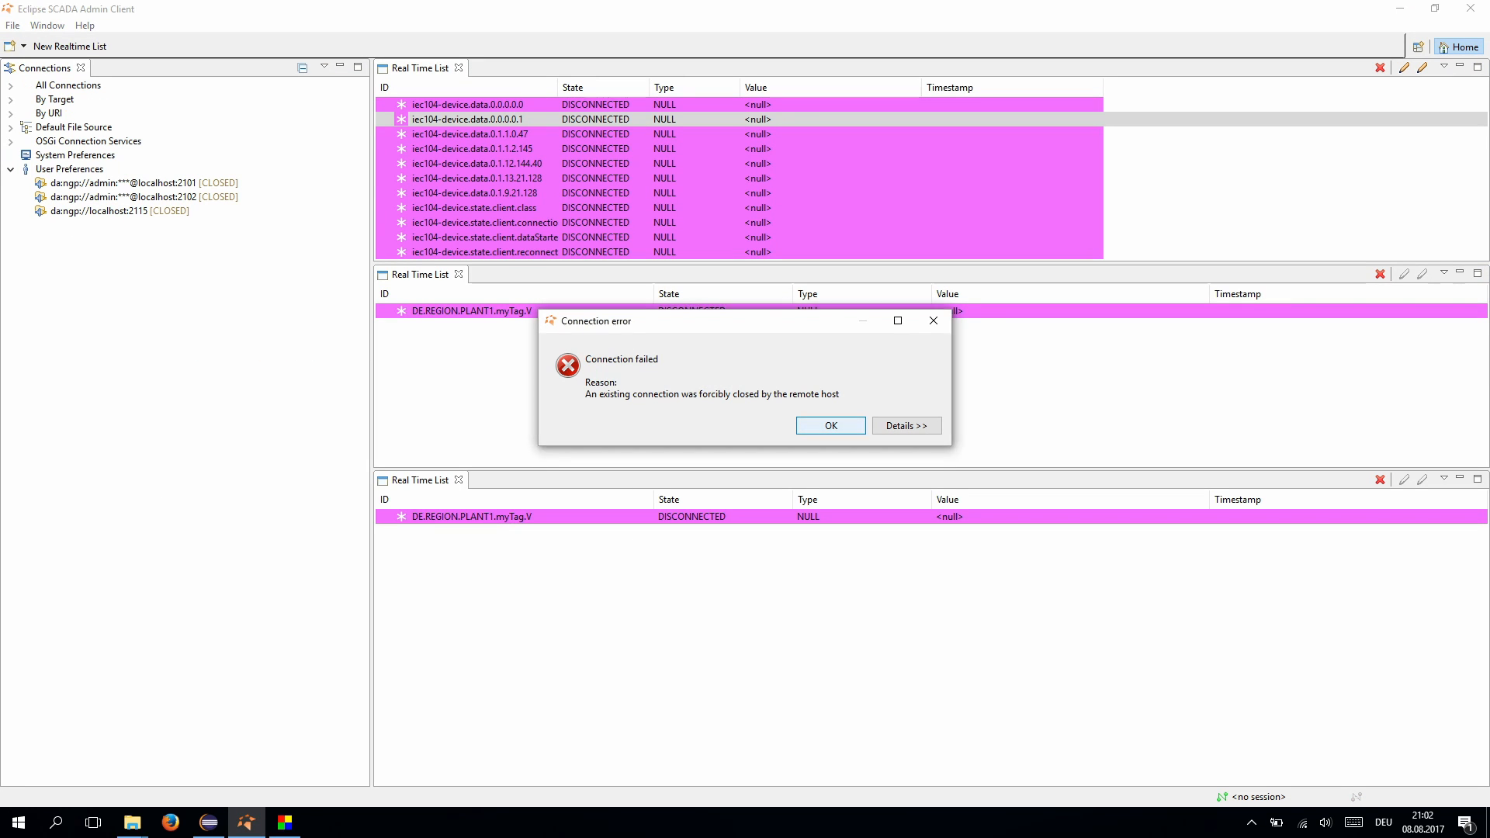
key("Return")
left_click(470, 134, "shift")
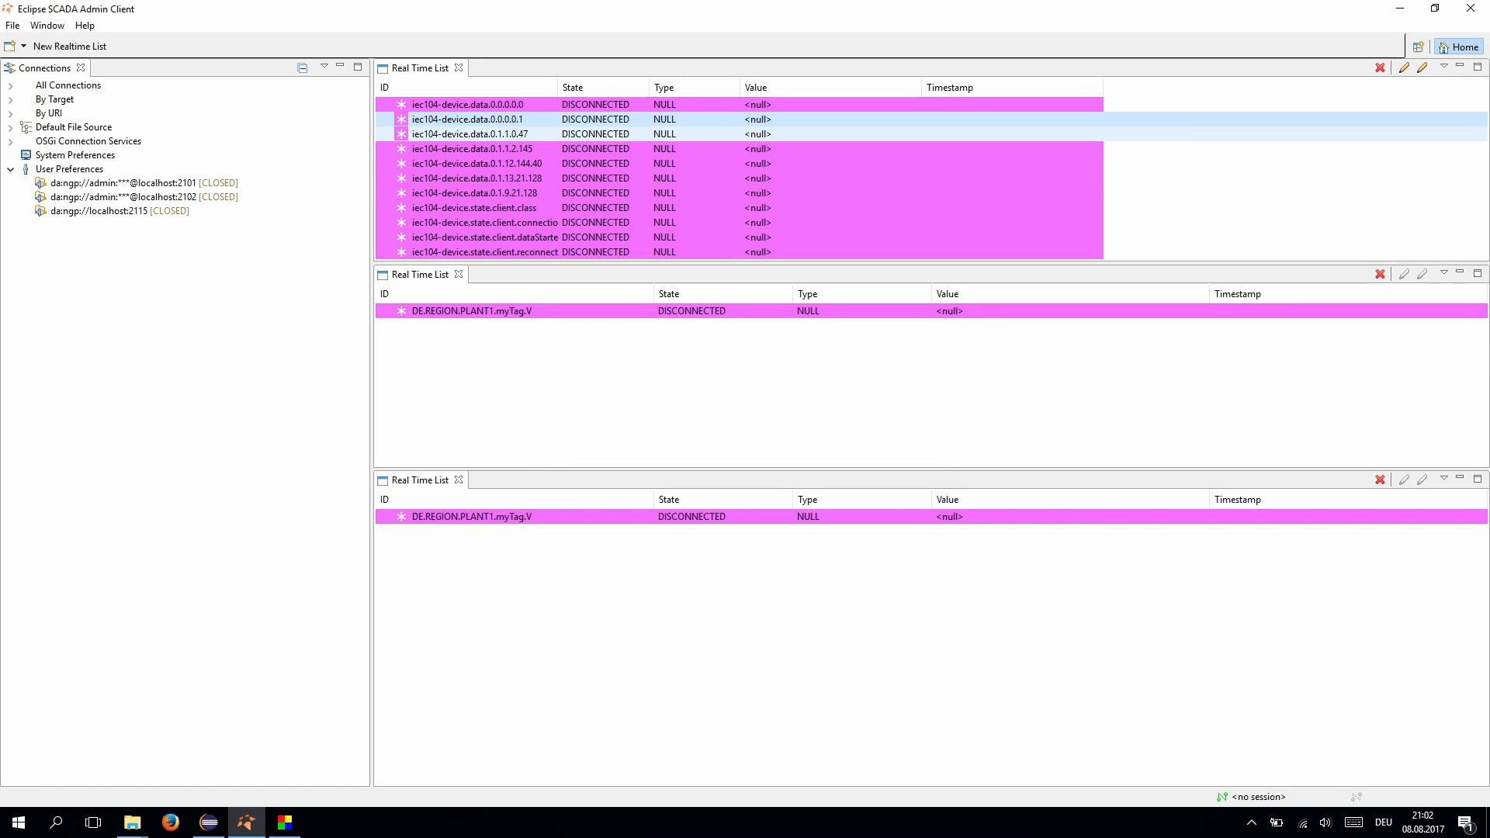
key("alt+Tab")
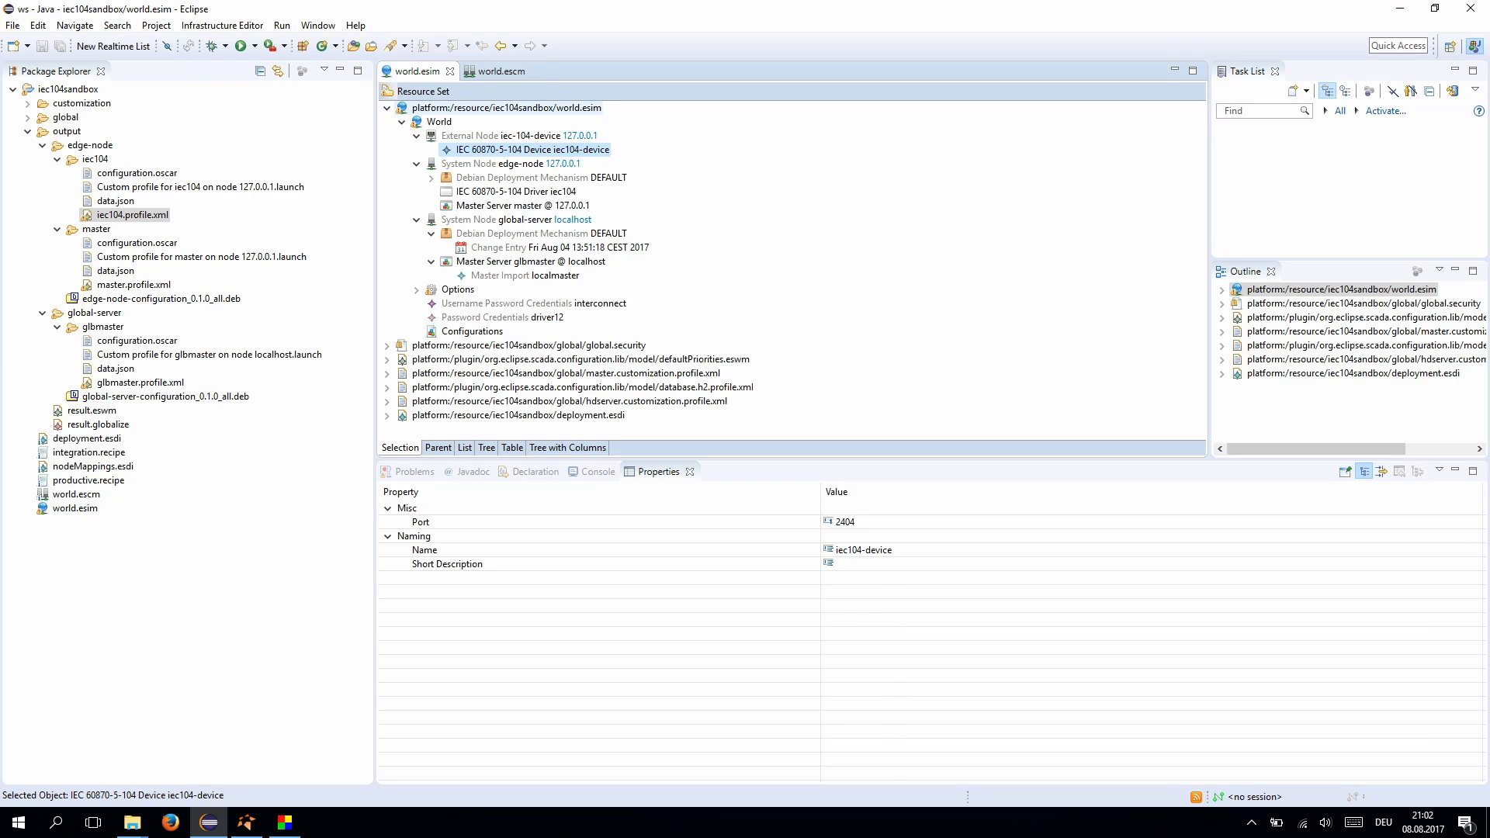
- Correct myTag's Source Name to iec104-device.data.0.0.0.0.1 and save world.escm
left_click(501, 71)
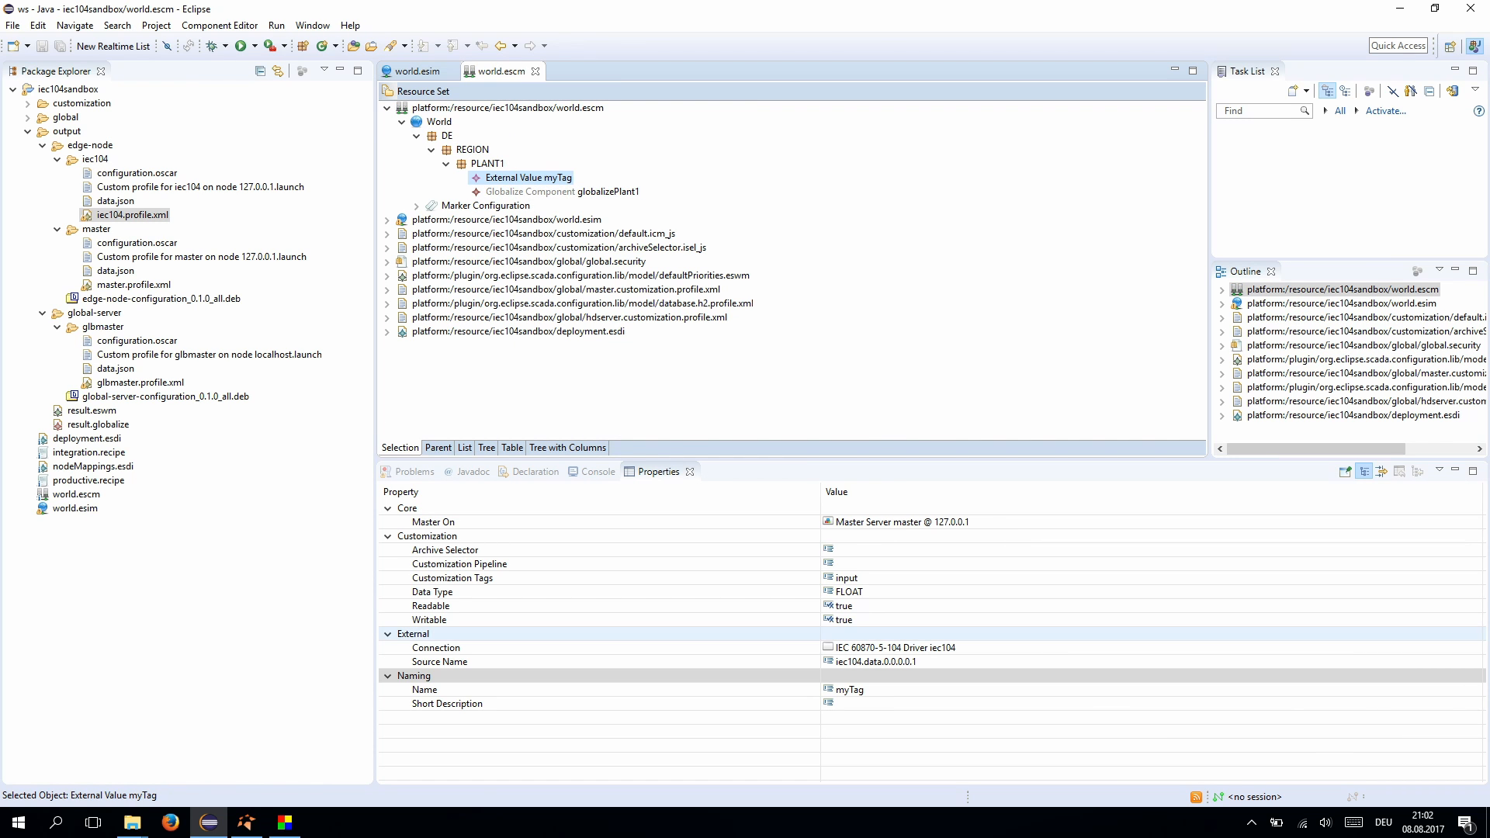
left_click(874, 661)
key("End")
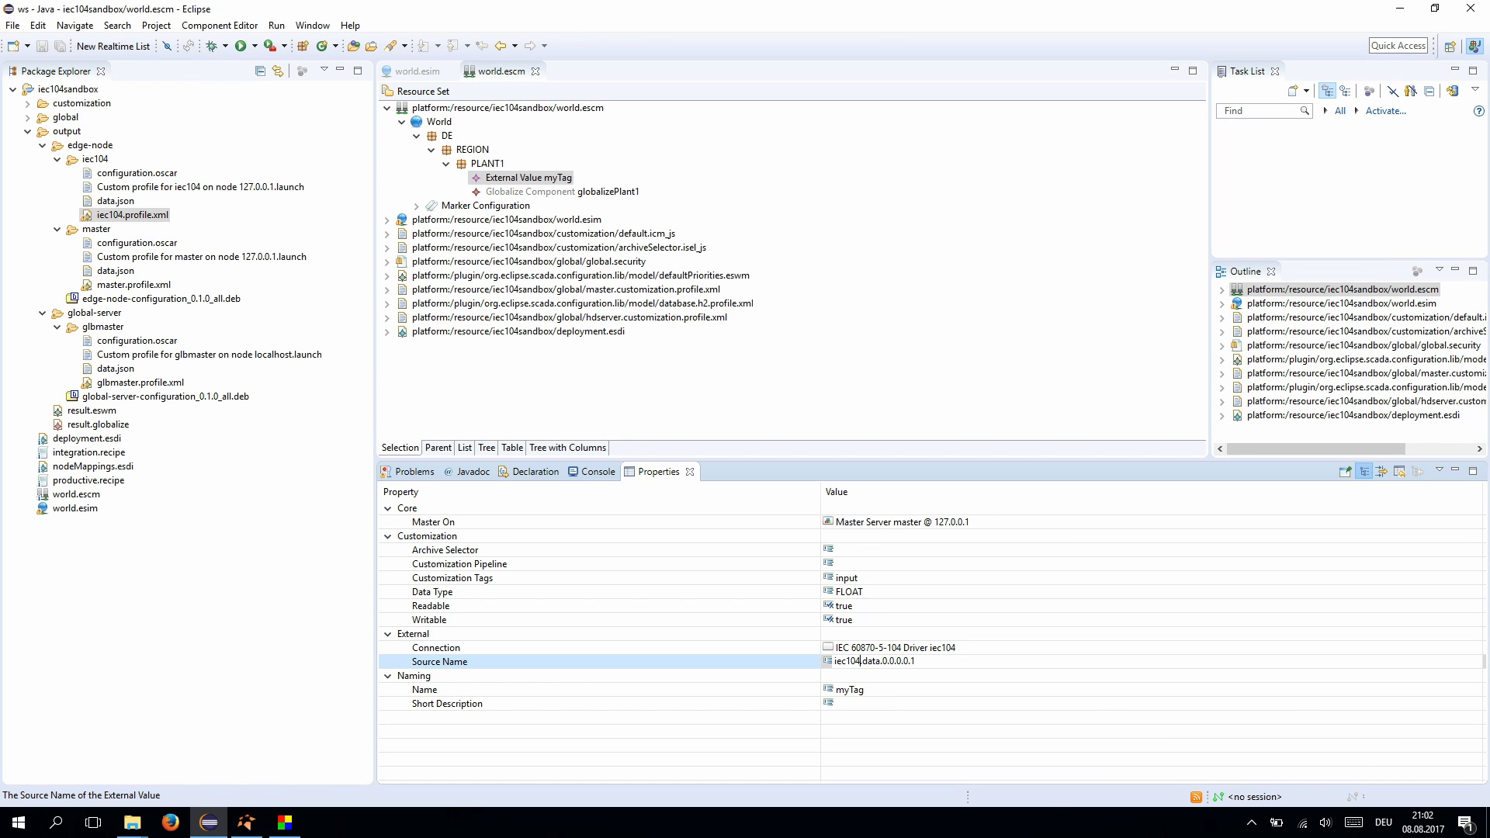
type("-device")
key("Return")
key("ctrl+s")
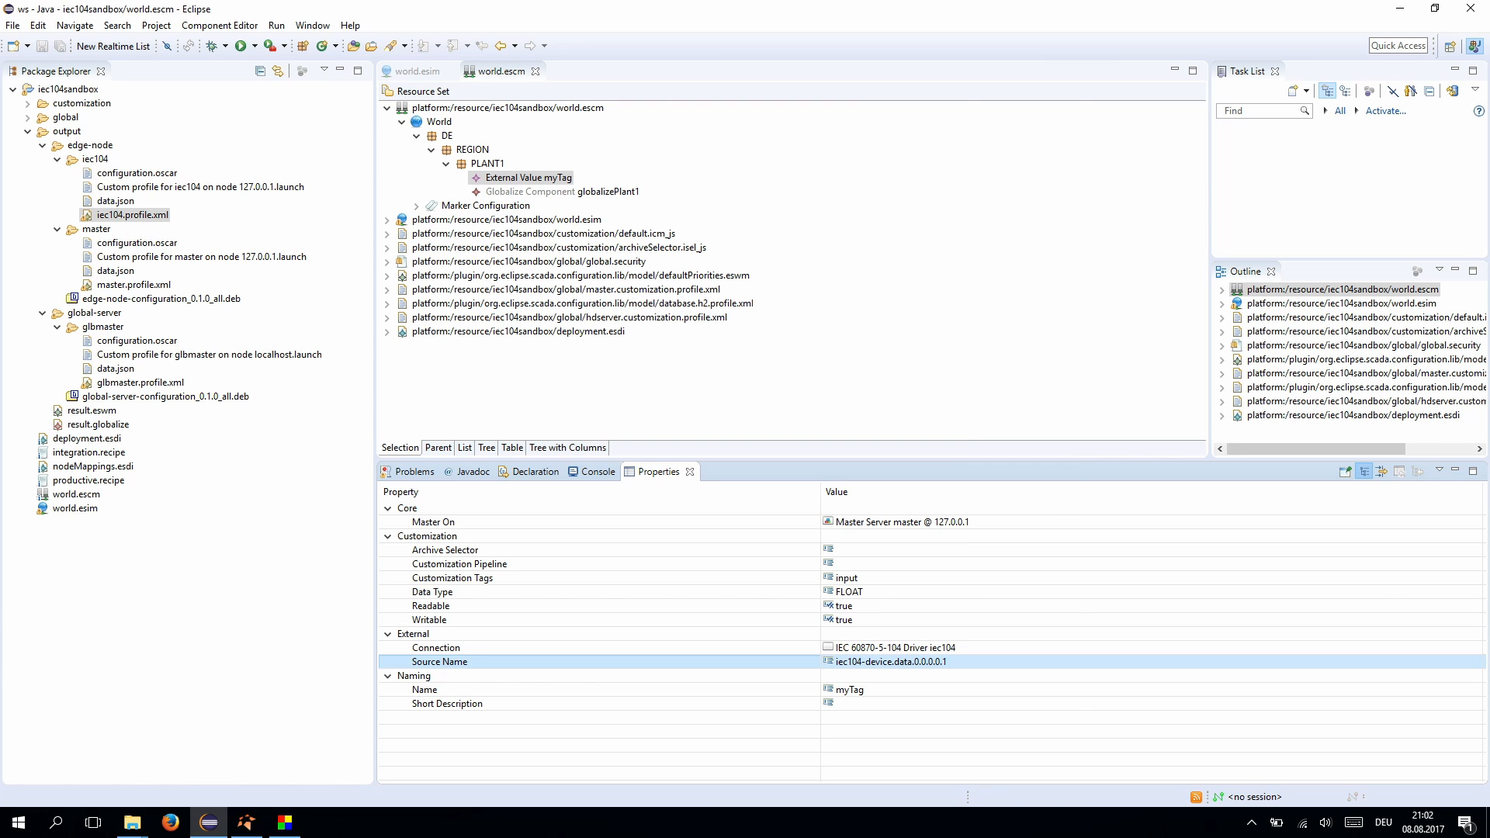
- Regenerate the configuration from productive.recipe and run iec104.profile.xml as a NeoSCADA Application Profile
left_click(87, 481)
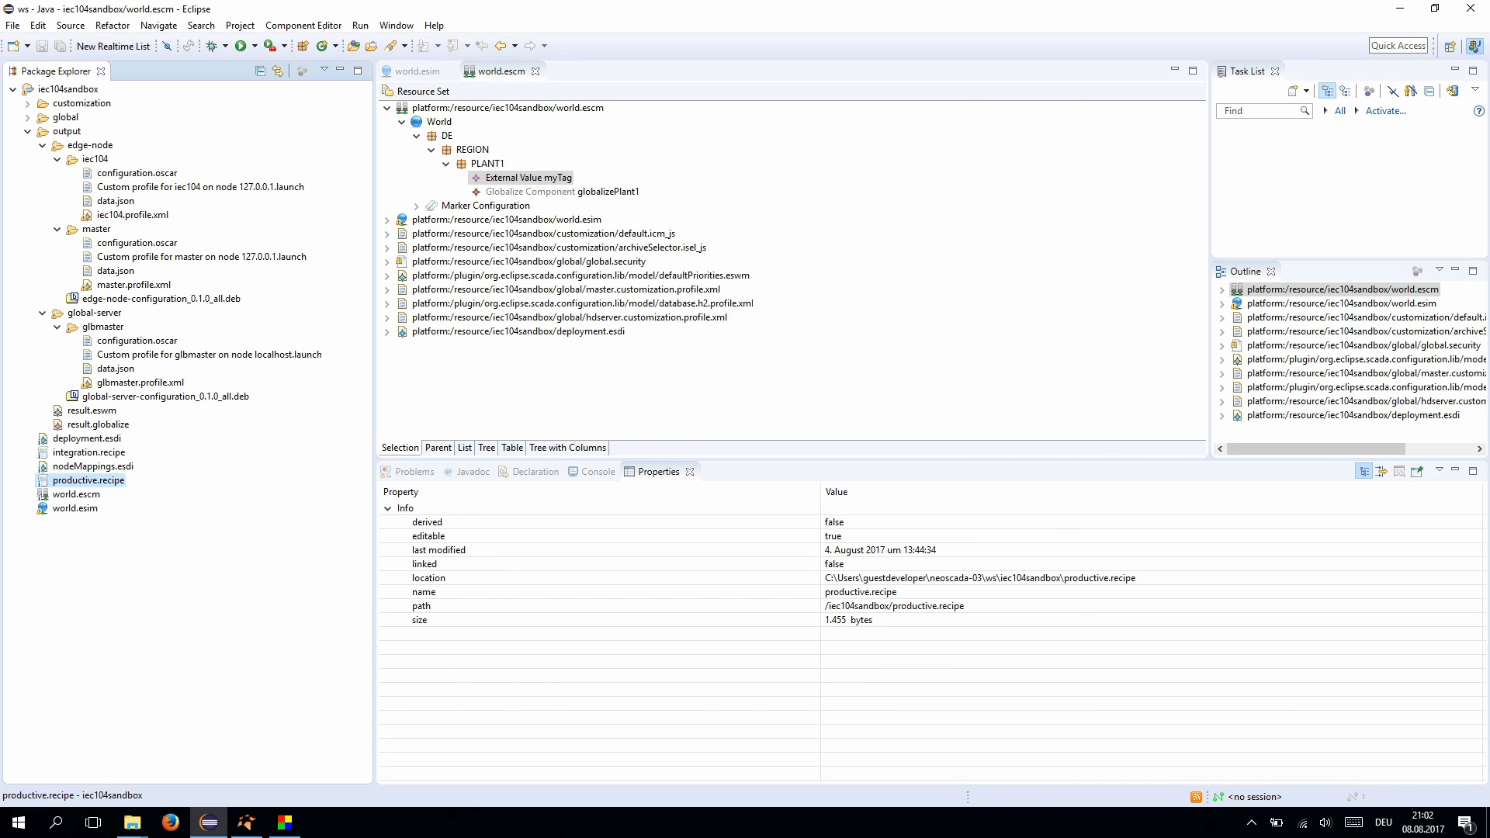
right_click(87, 481)
left_click(434, 413)
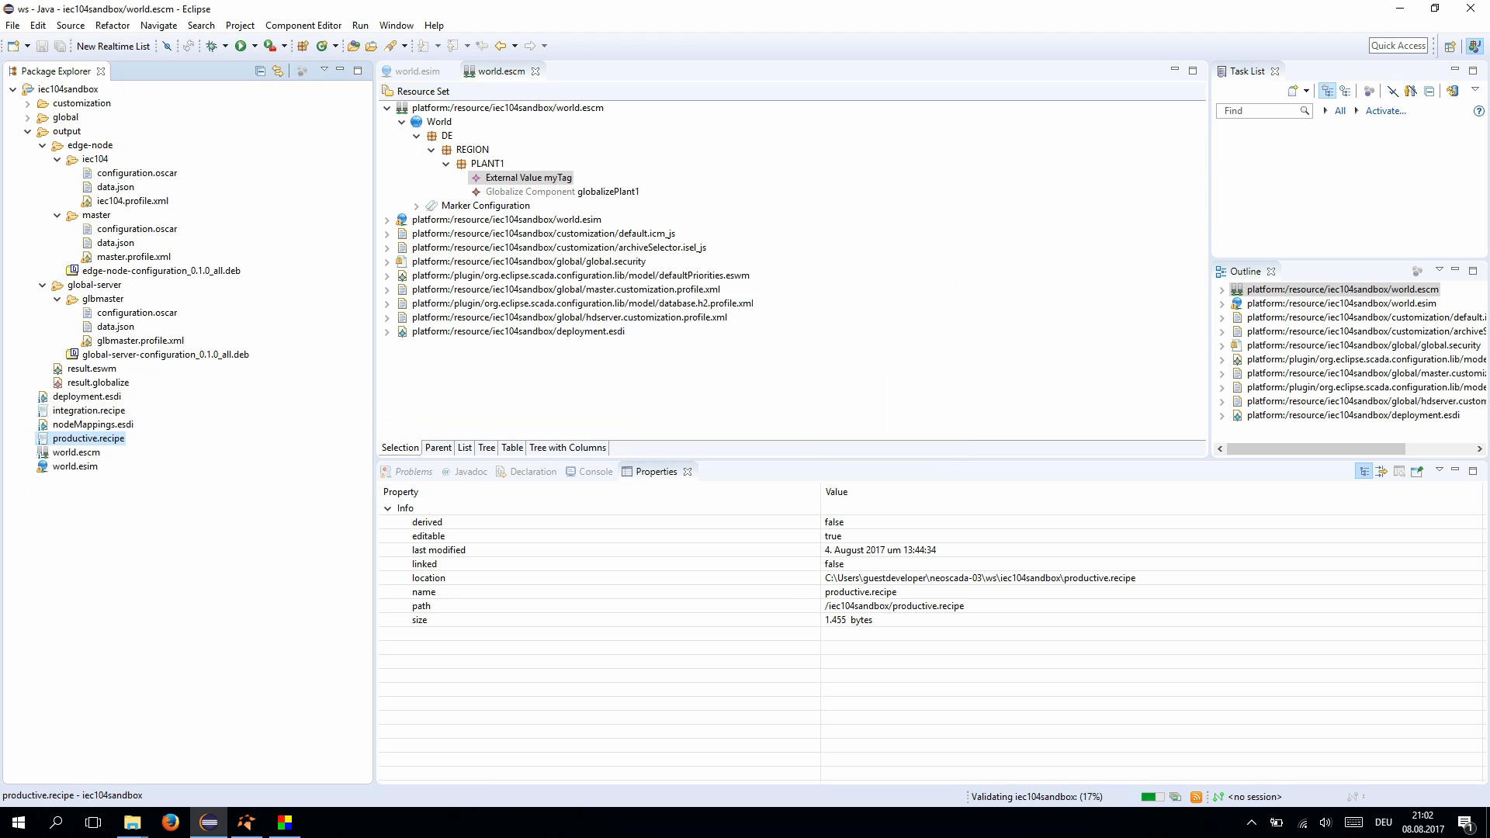
left_click(132, 201)
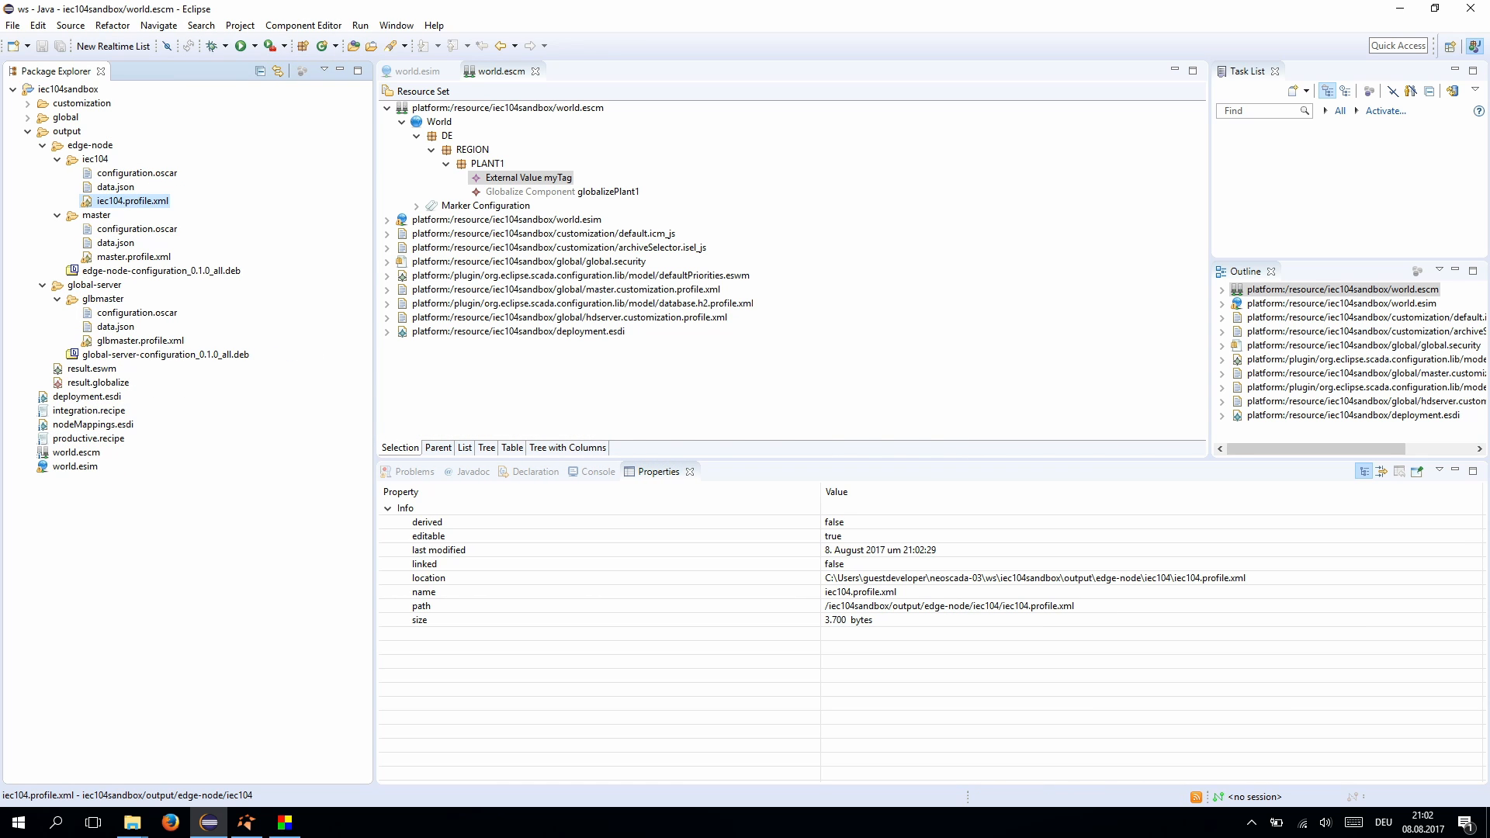
right_click(139, 201)
mouse_move(186, 517)
left_click(528, 518)
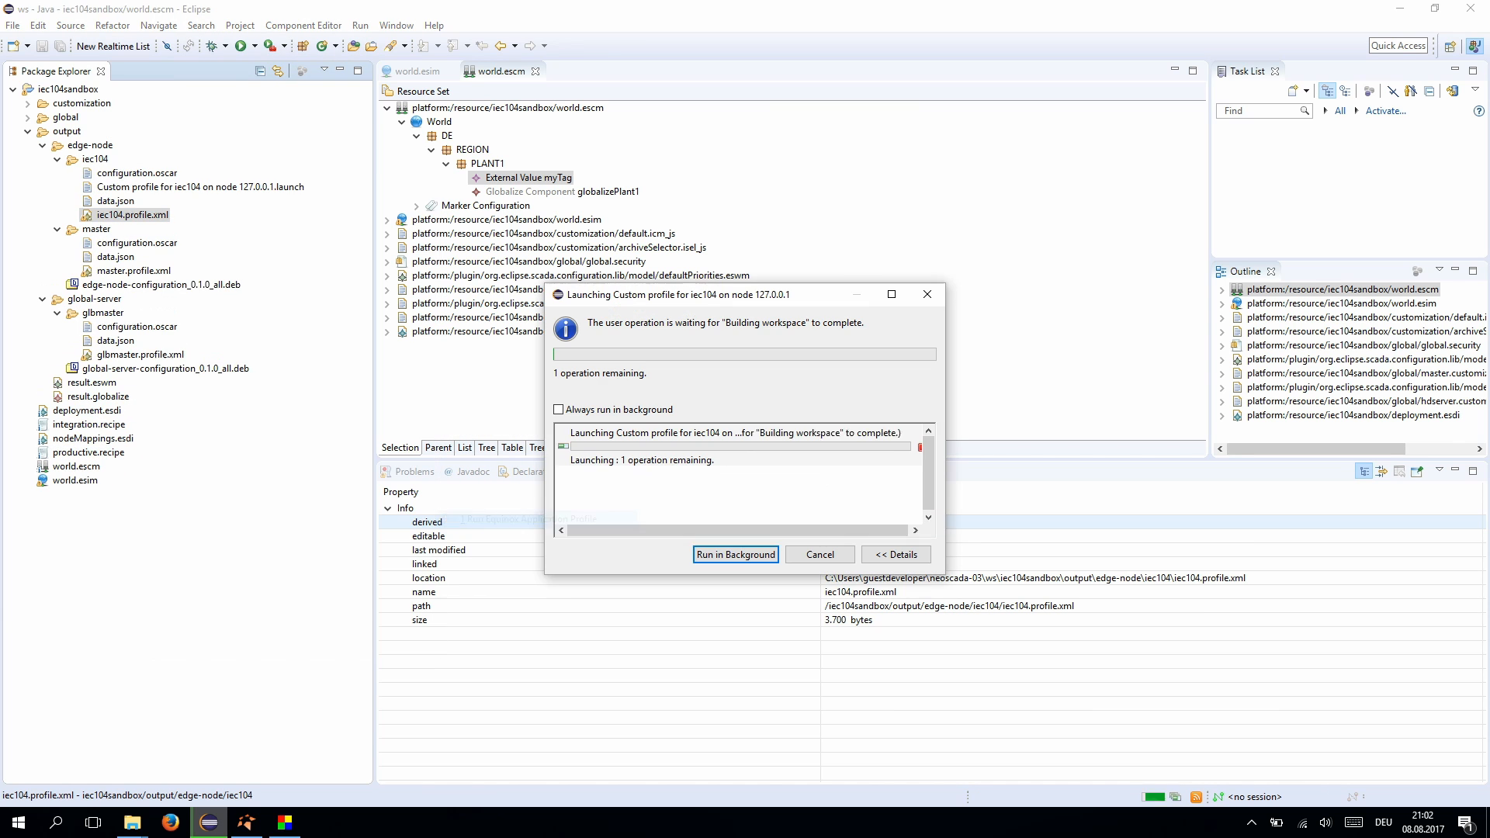
left_click(247, 822)
left_click(144, 211)
- Add login credentials to the localhost:2115 connection URI and expand its item tree
right_click(144, 211)
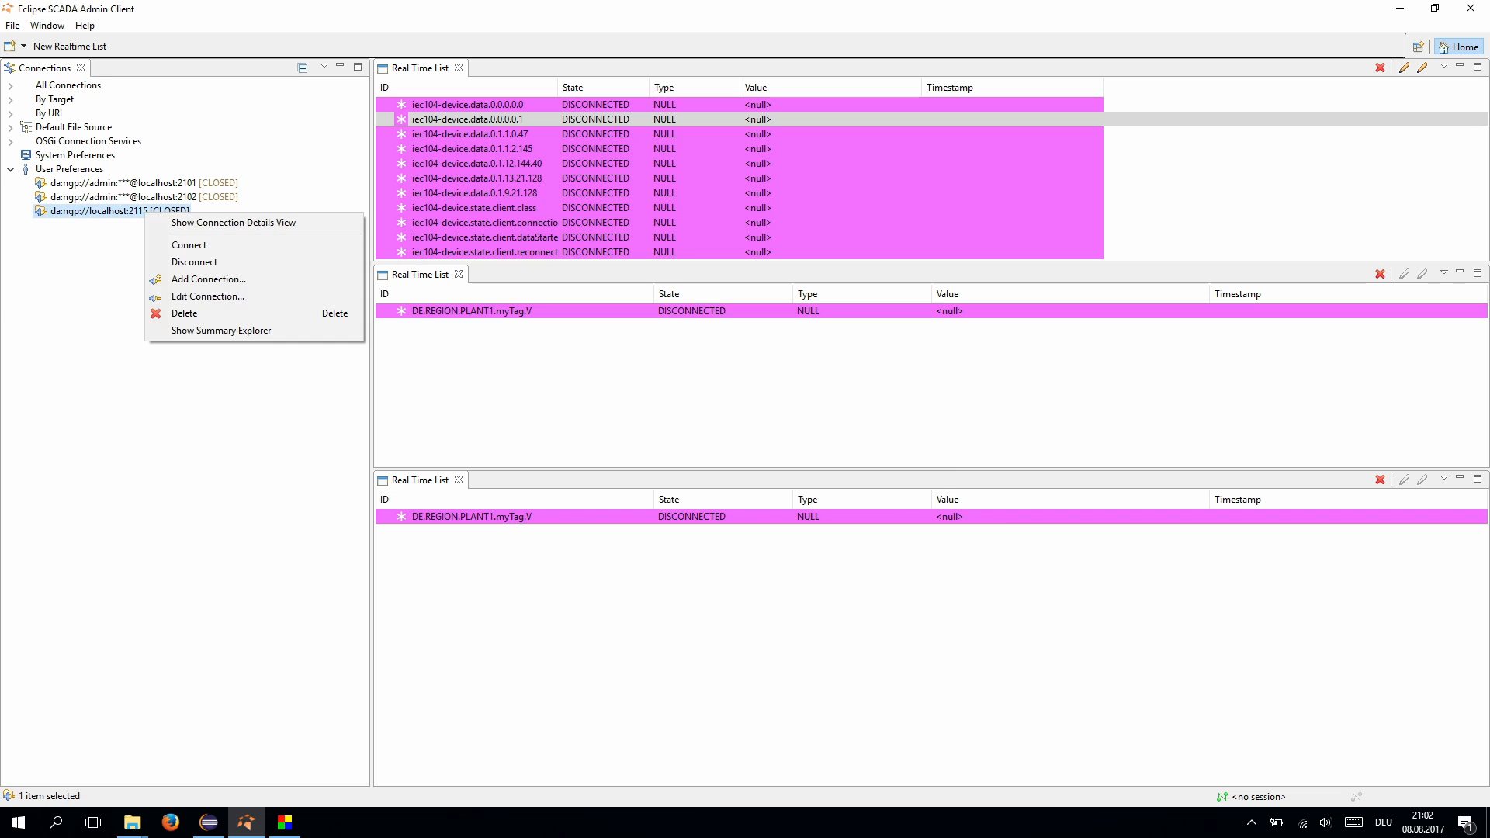
left_click(208, 296)
left_click(670, 296)
type("admin:admlocalhost:2115")
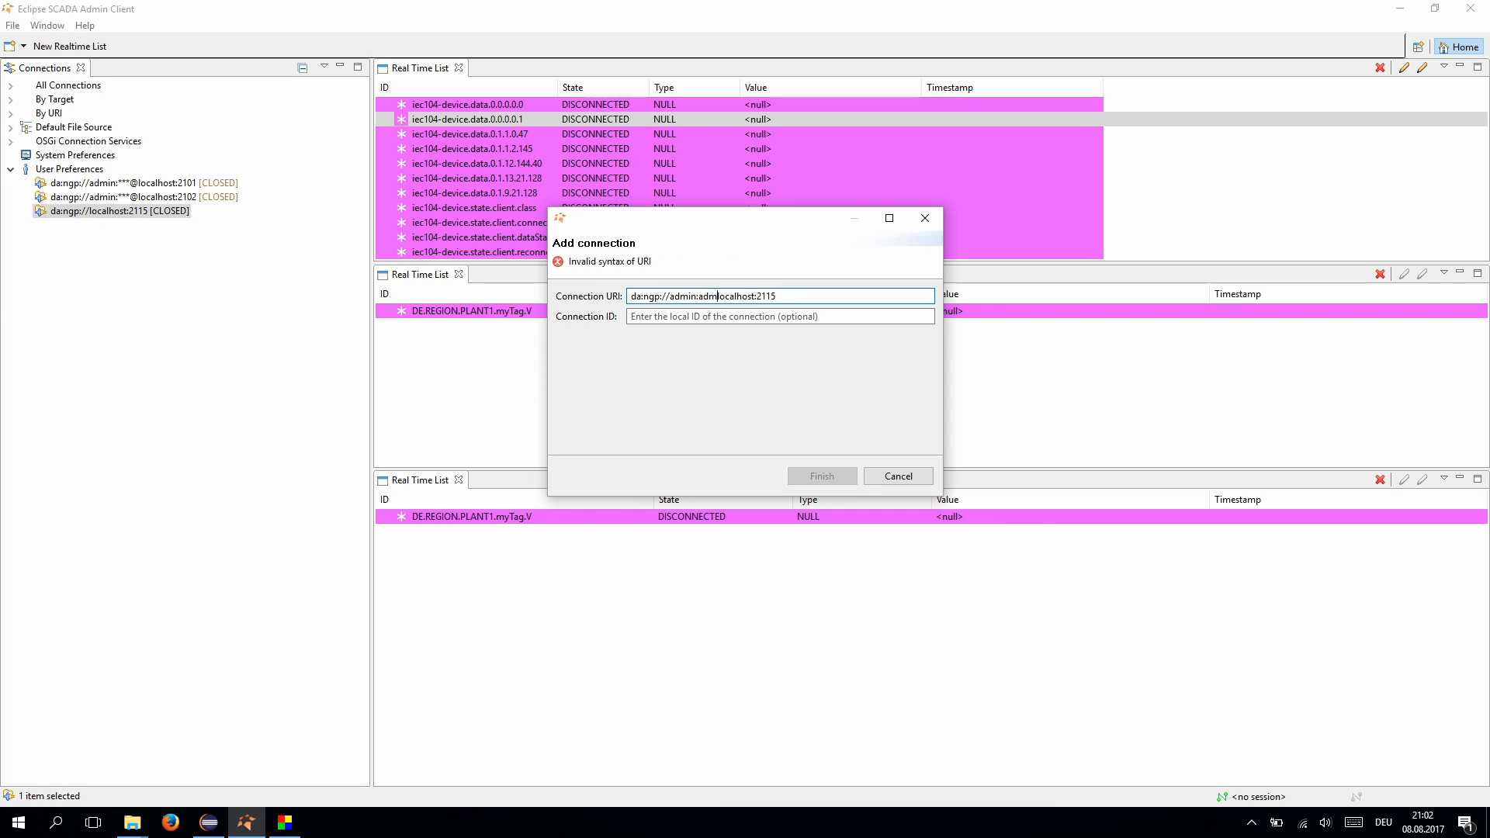
type("in@")
key("Return")
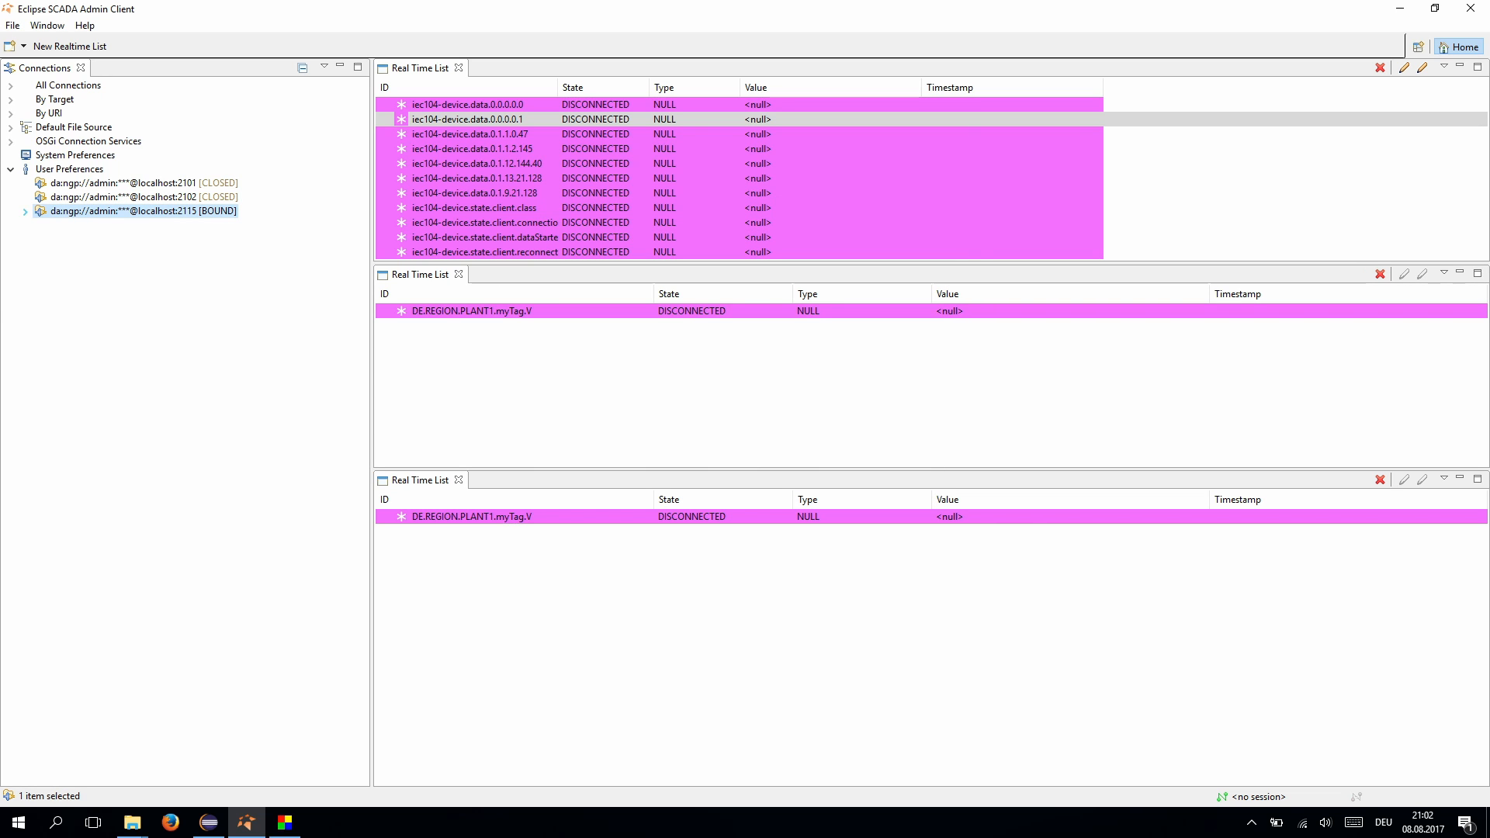
left_click(25, 210)
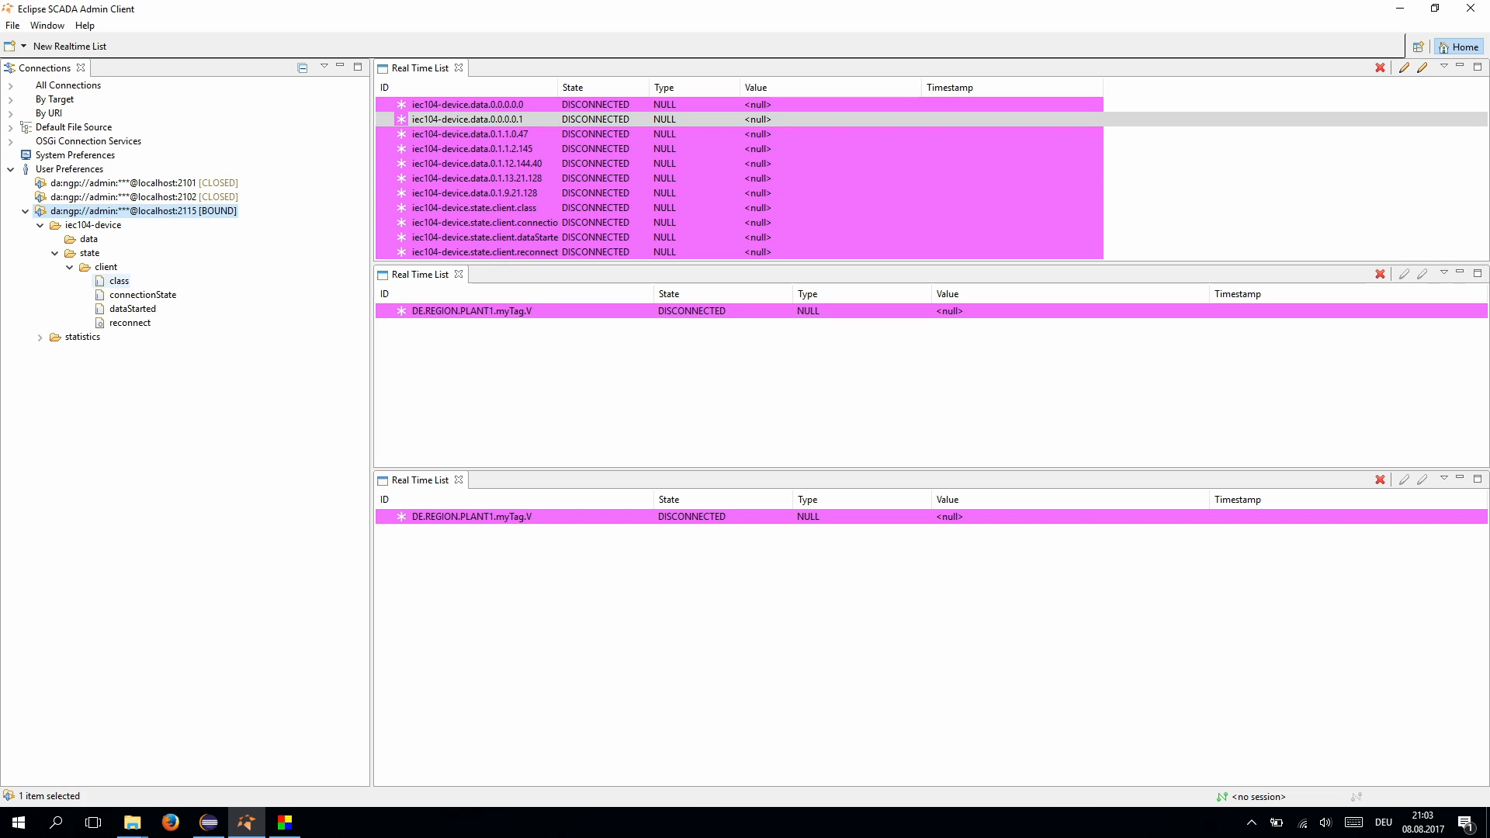
- Clear the stale real-time rows and add the four iec104-device client state items
key("ctrl+a")
right_click(498, 178)
left_click(536, 255)
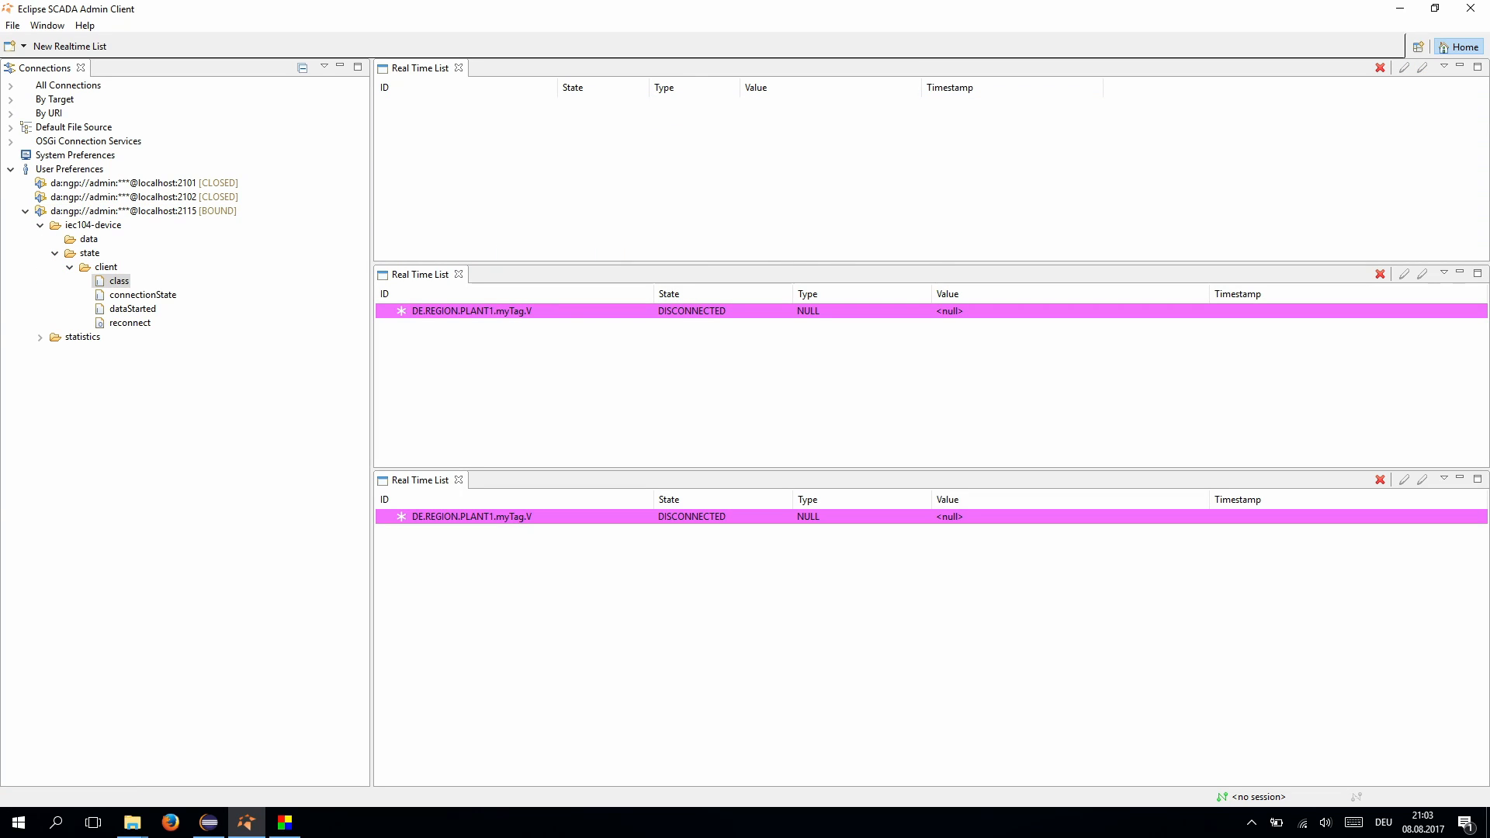
left_click(130, 323)
left_click(118, 281, "shift")
left_click_drag(119, 281, 570, 155)
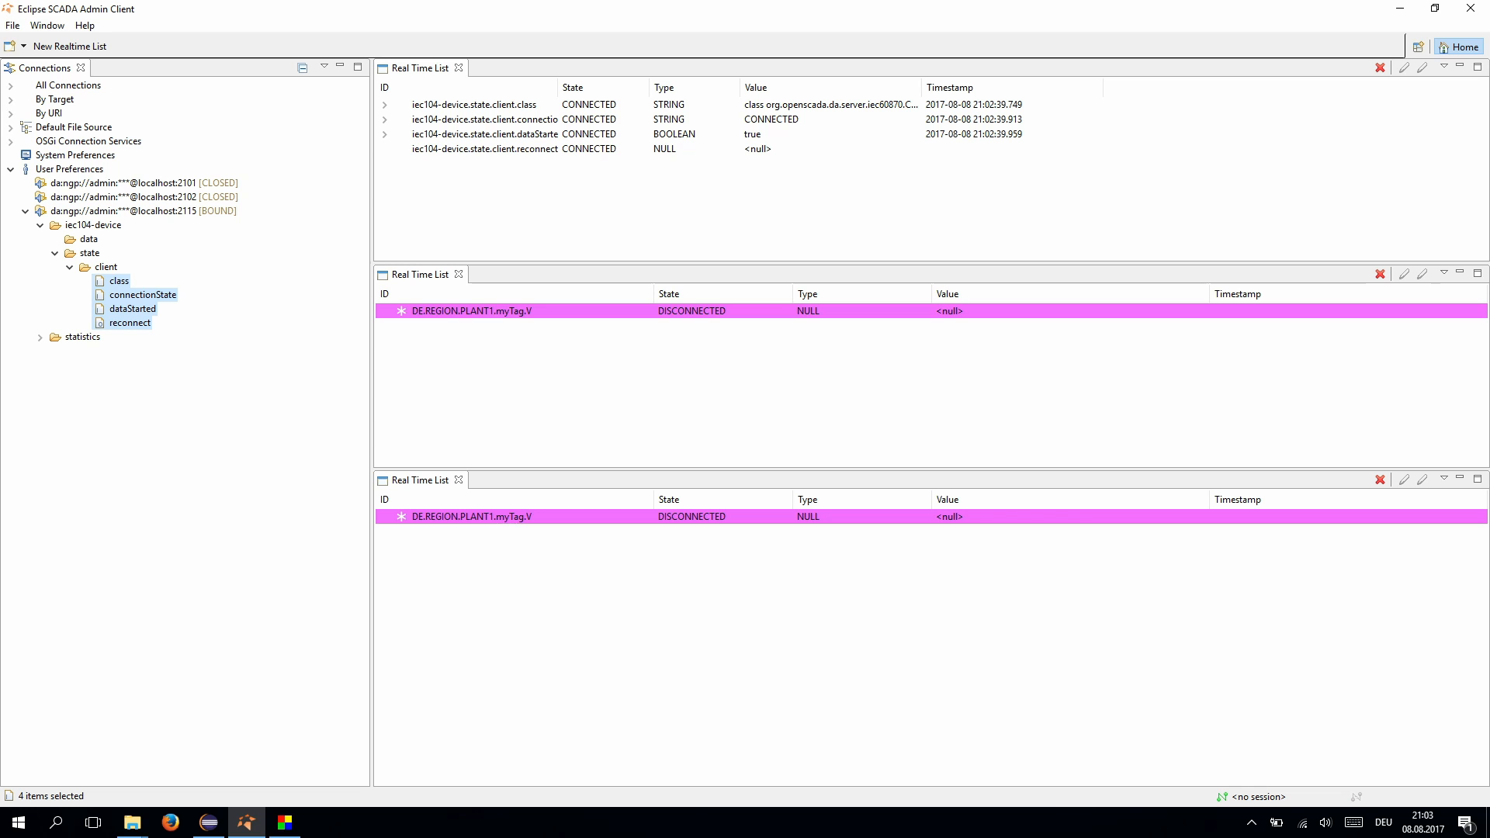
left_click(285, 822)
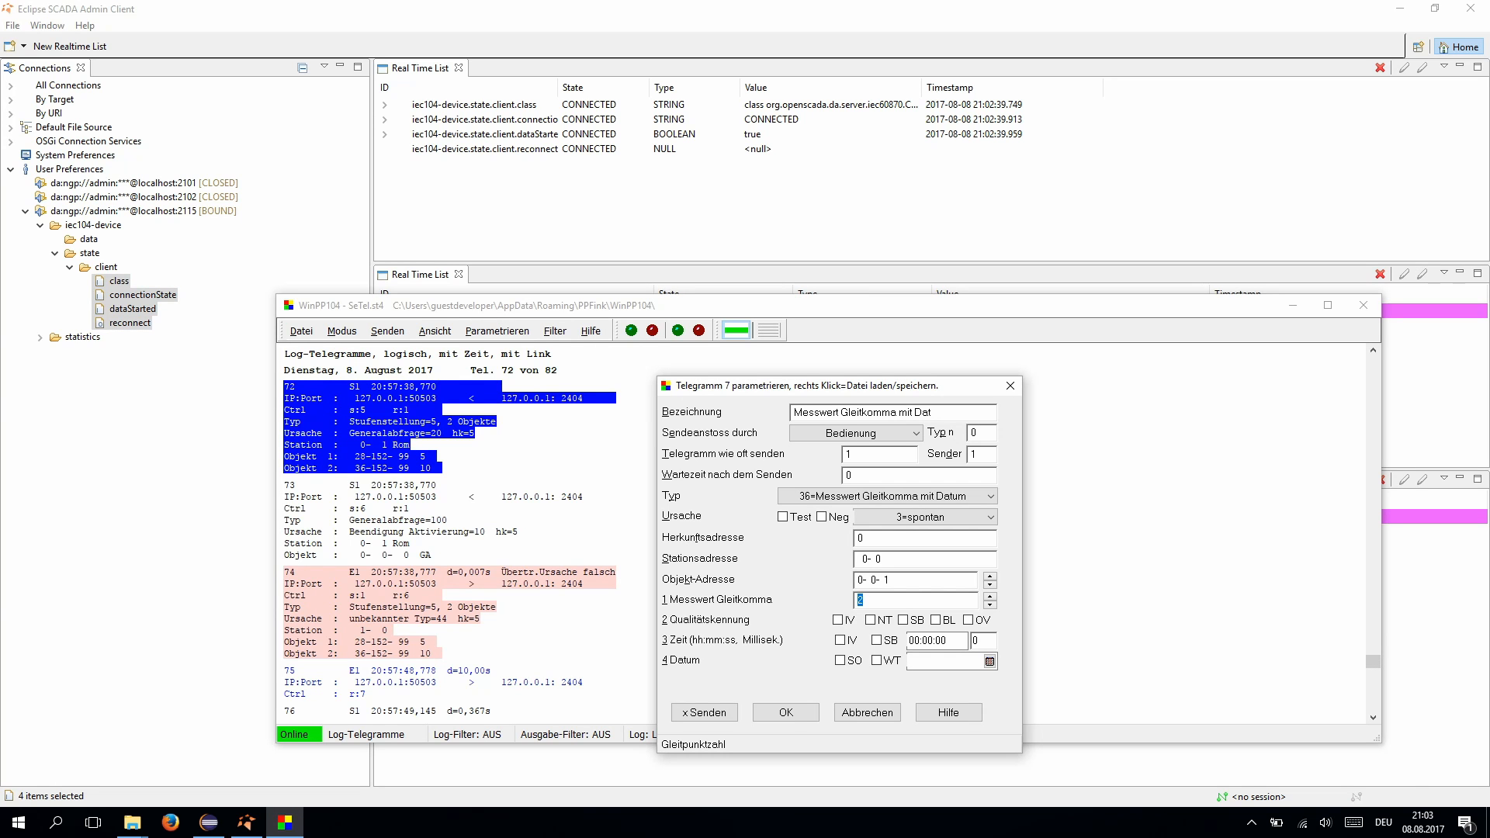
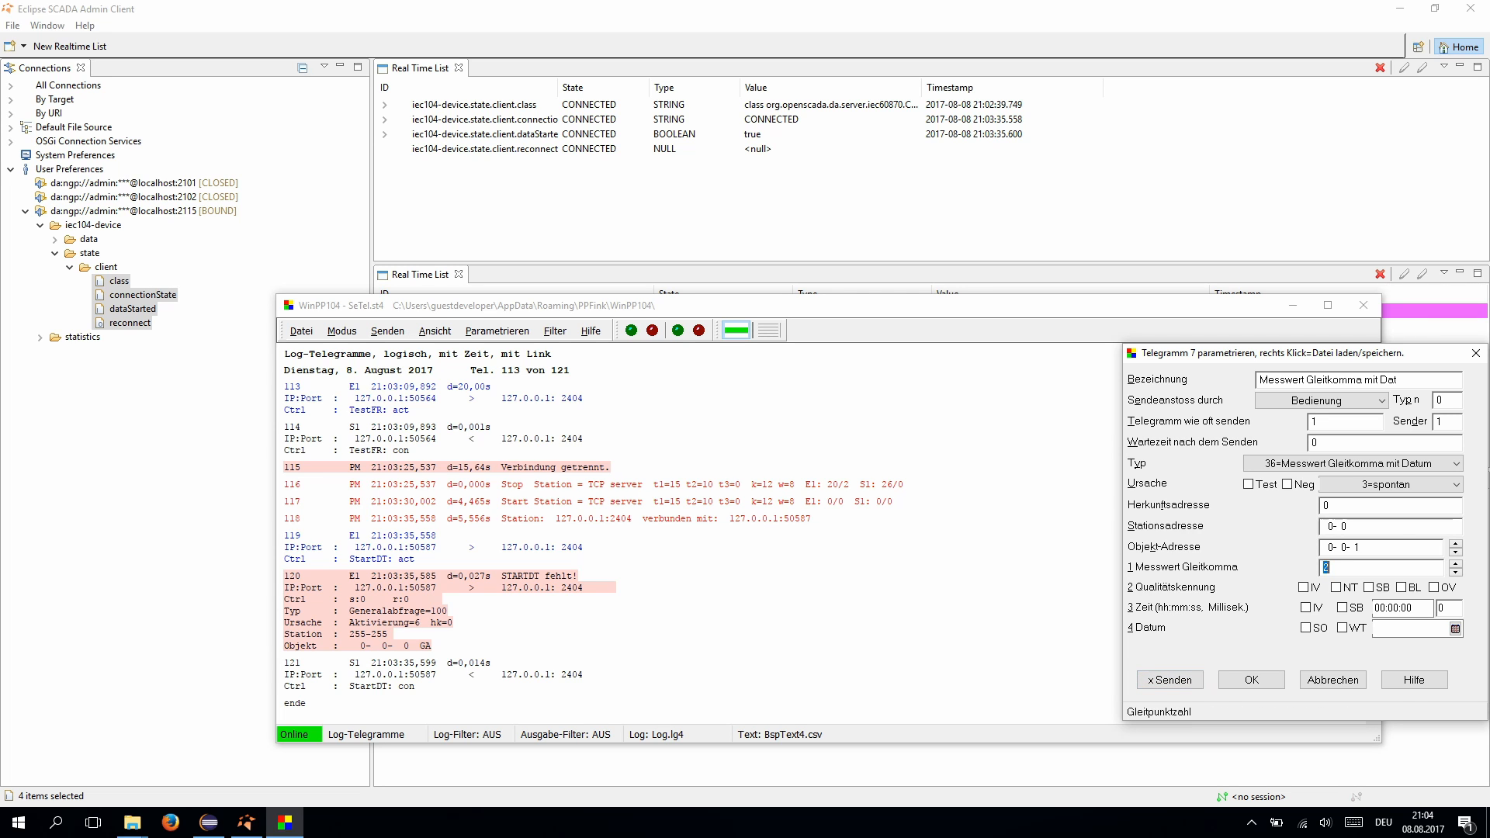
- Add iec104-device data point 0.0.0.0.1 (value 2.0) to the top Real Time List
key("alt+Tab")
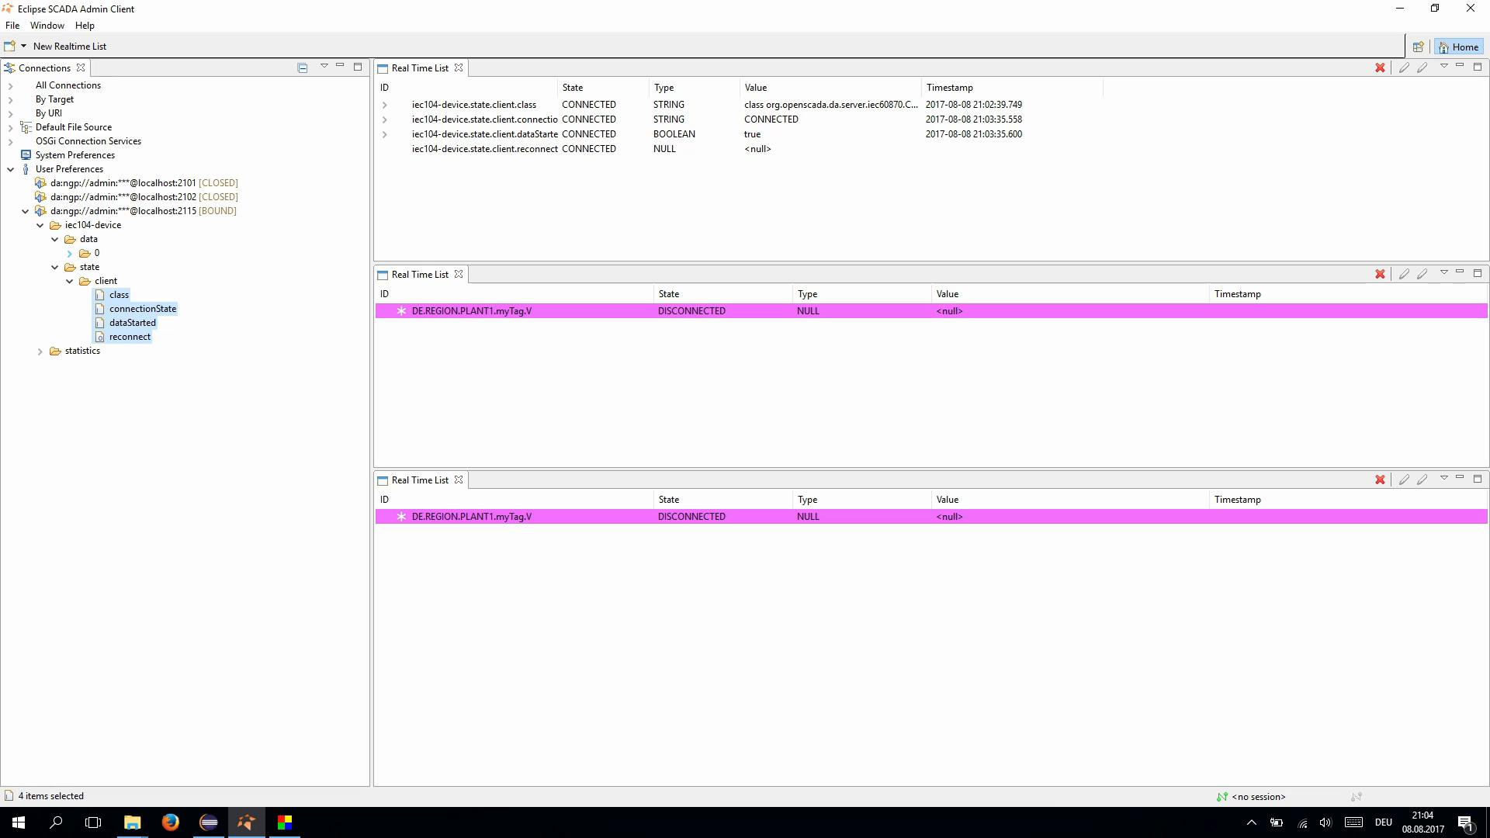
left_click(70, 253)
left_click(83, 267)
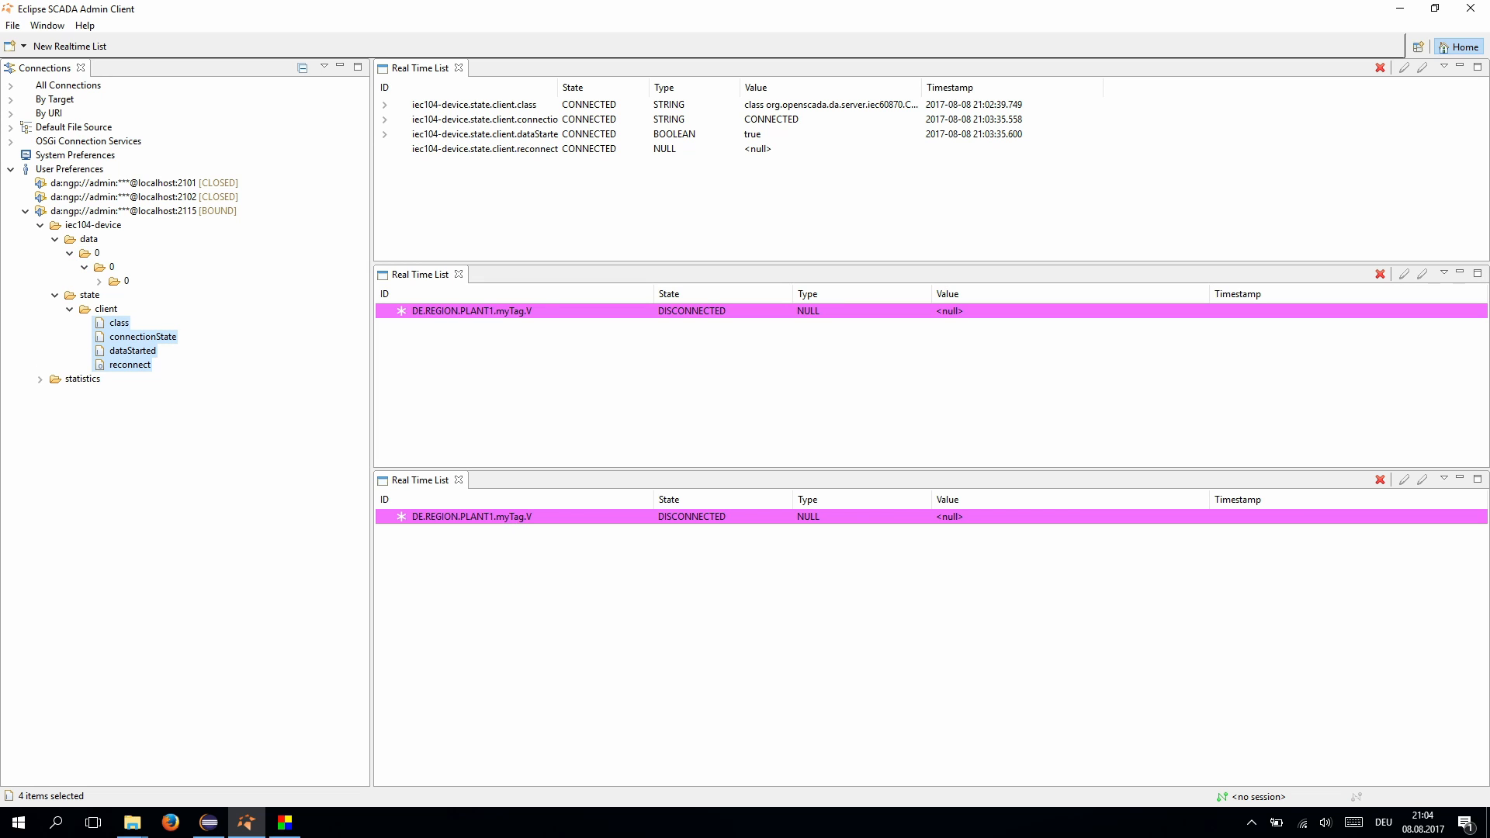
left_click(99, 281)
left_click(113, 295)
left_click_drag(165, 309, 474, 217)
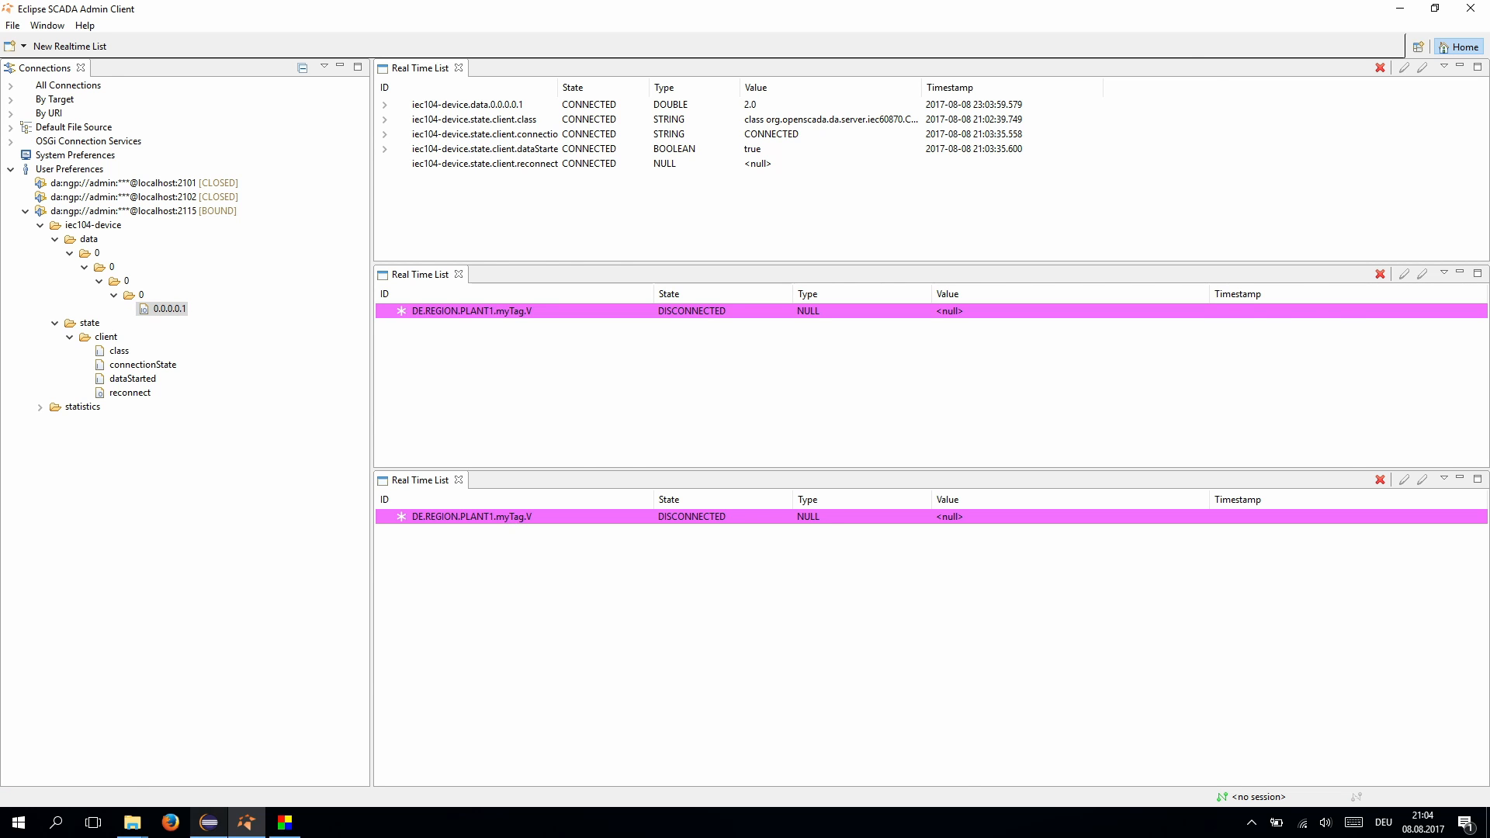
left_click(208, 822)
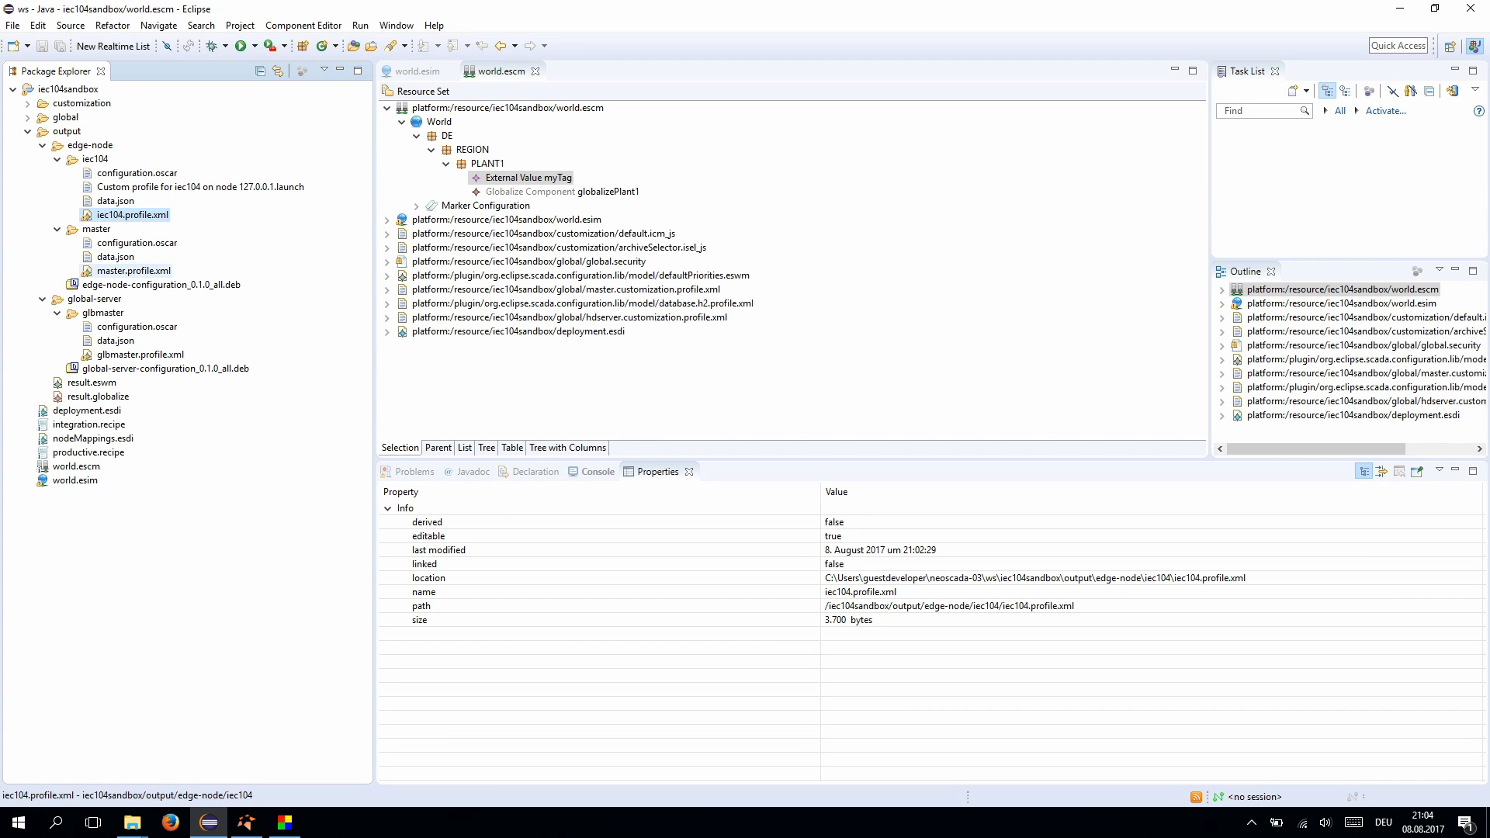
- Run master.profile.xml as an application, then terminate that launch
left_click(133, 271)
right_click(138, 270)
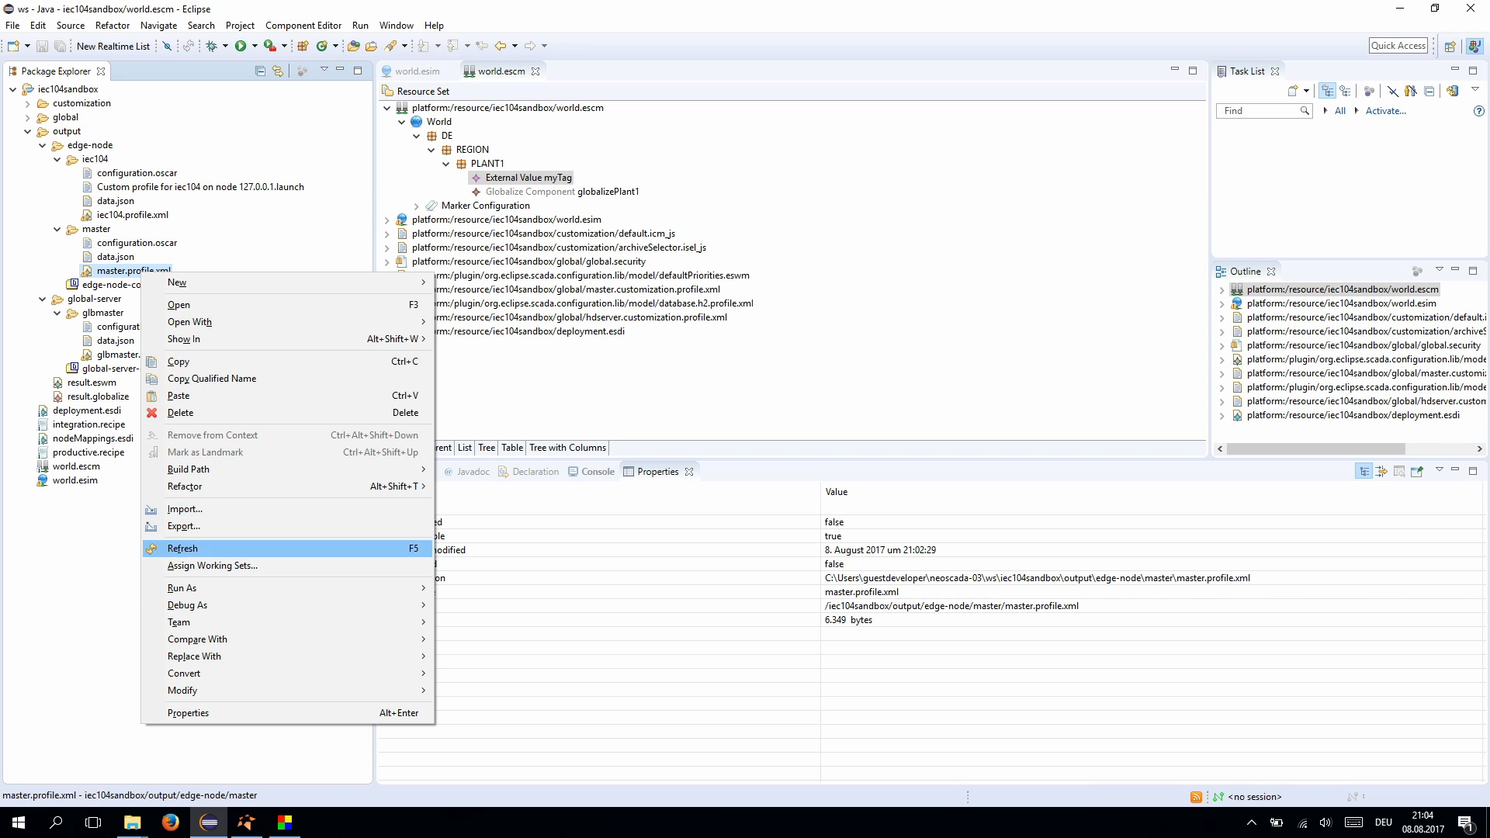
mouse_move(194, 588)
left_click(525, 588)
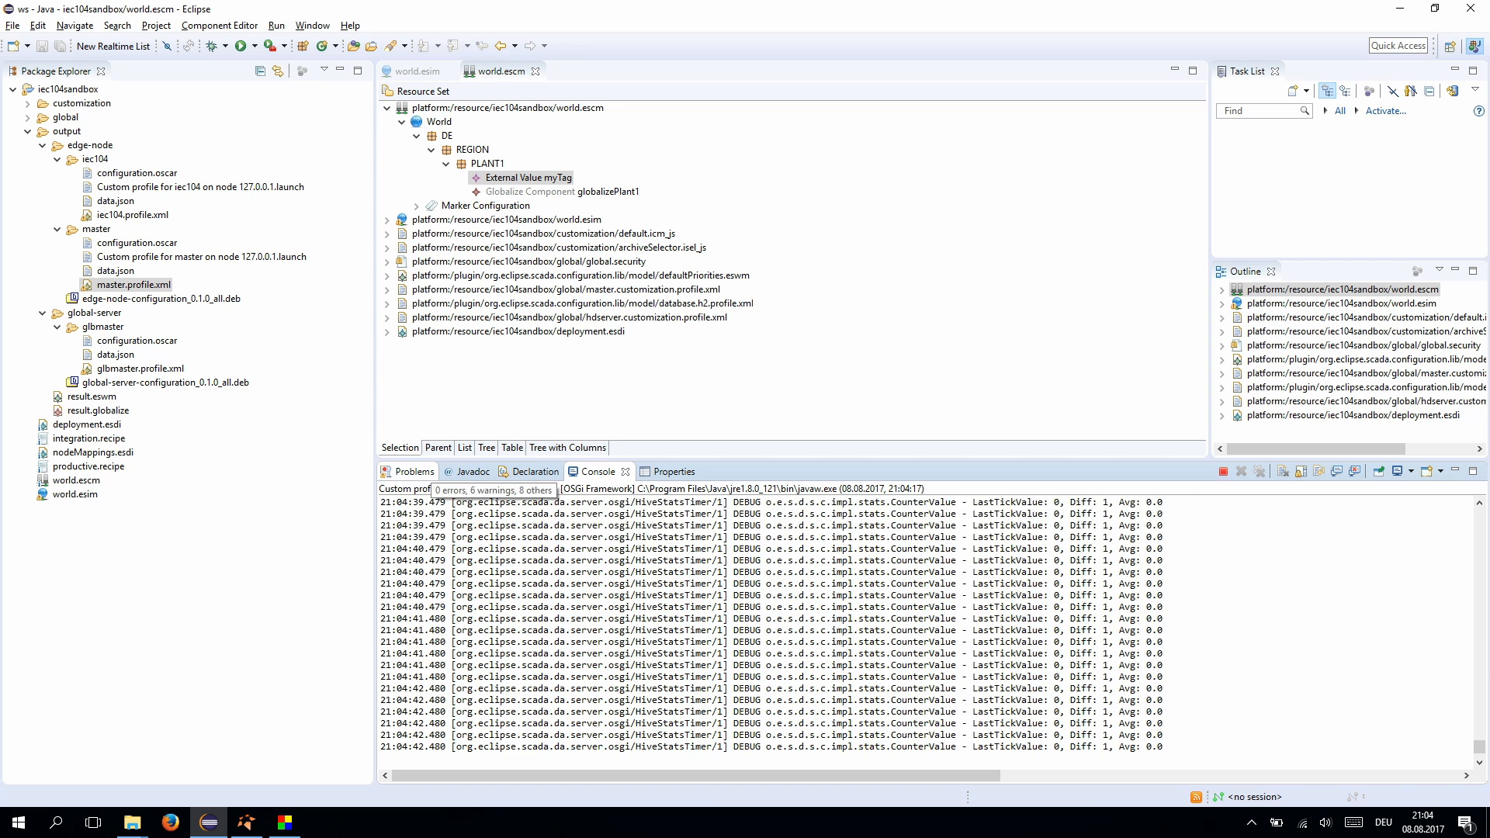
scroll(924, 633, "up", 5)
left_click(1224, 471)
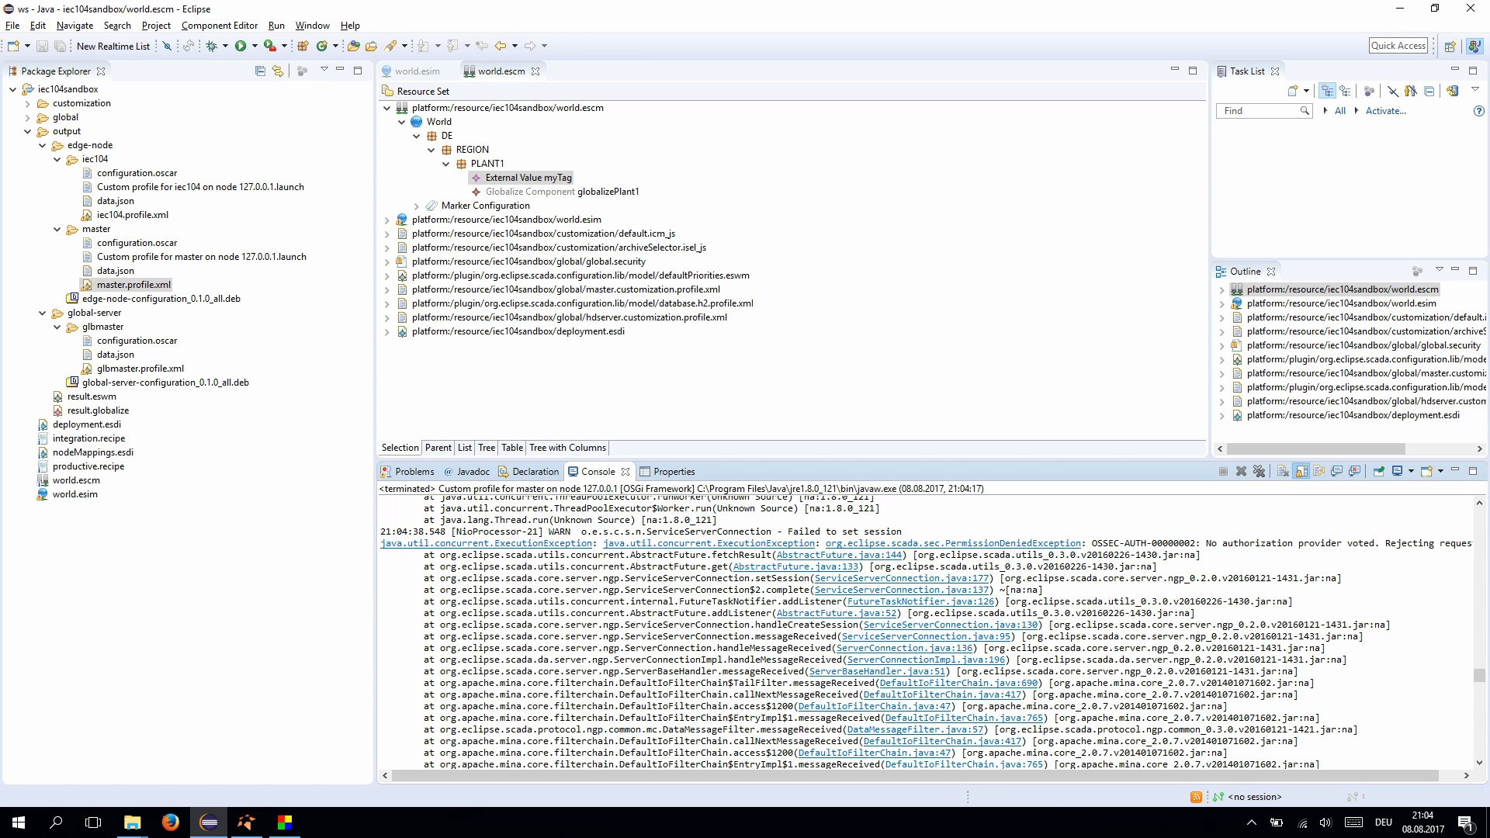
- Run productive.recipe with the NeoSCADA Configuration Run Production action
right_click(84, 467)
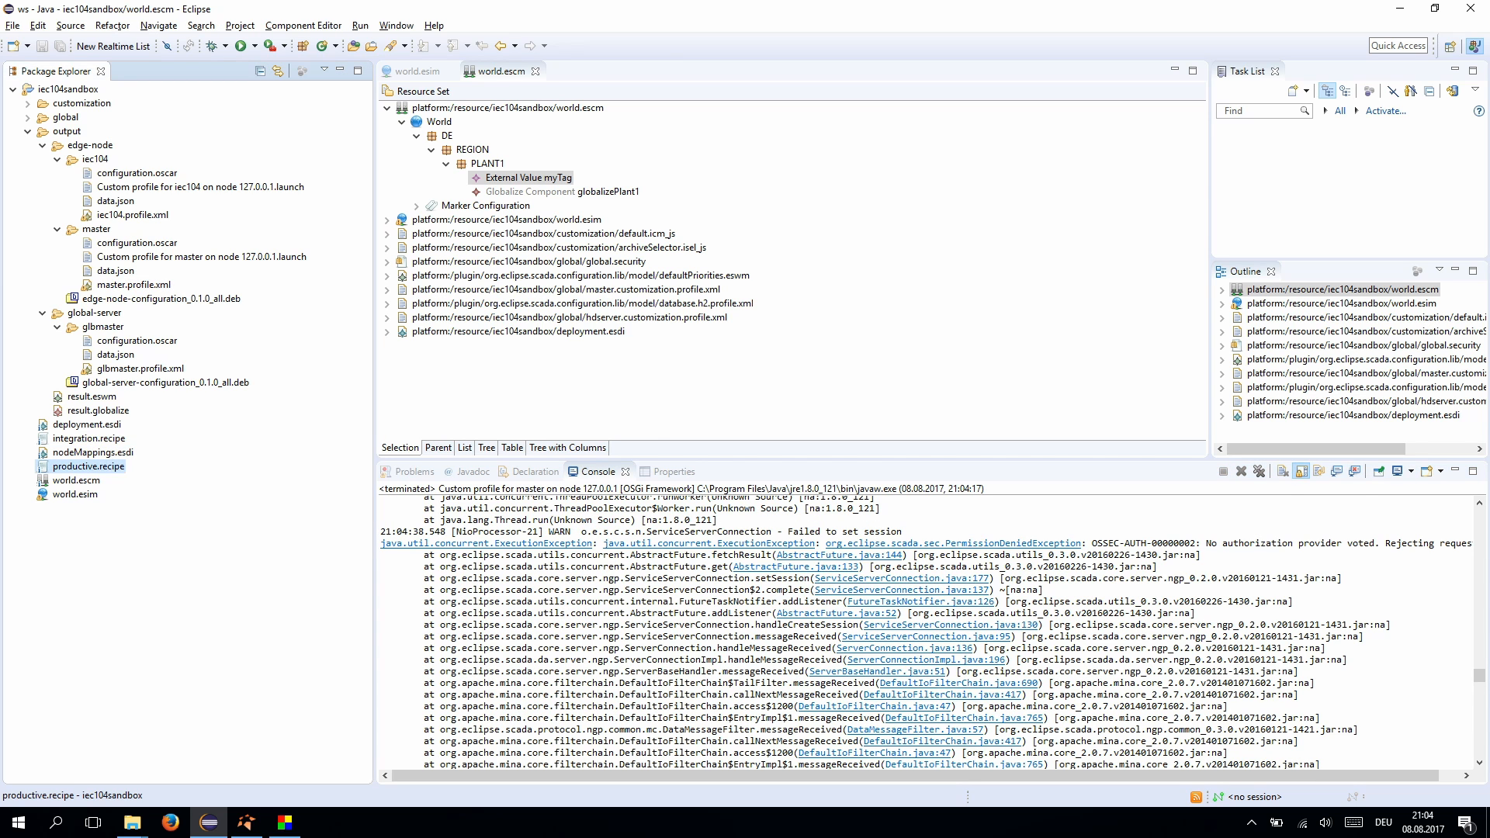
mouse_move(194, 654)
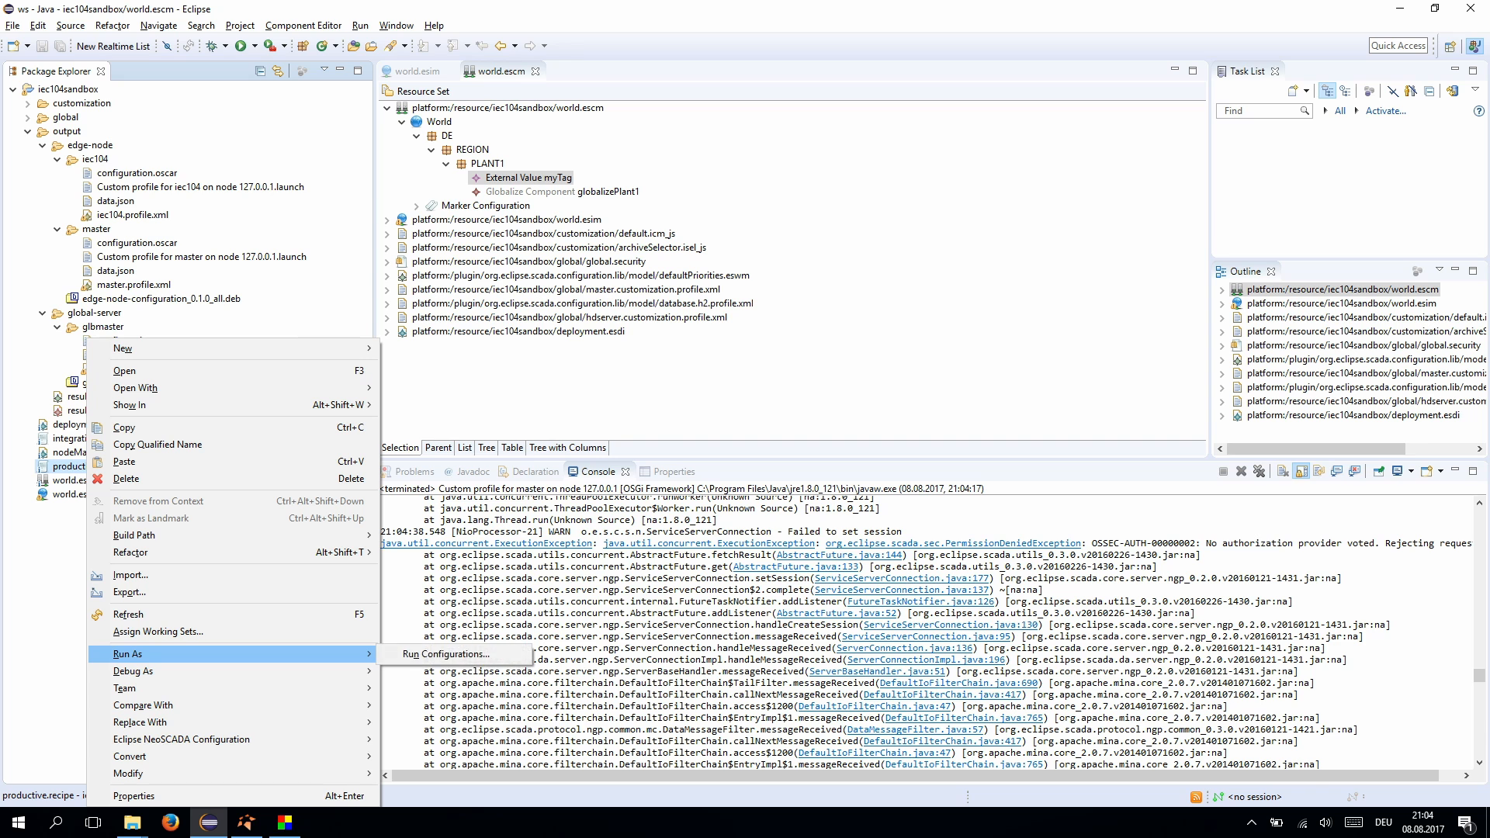
mouse_move(194, 740)
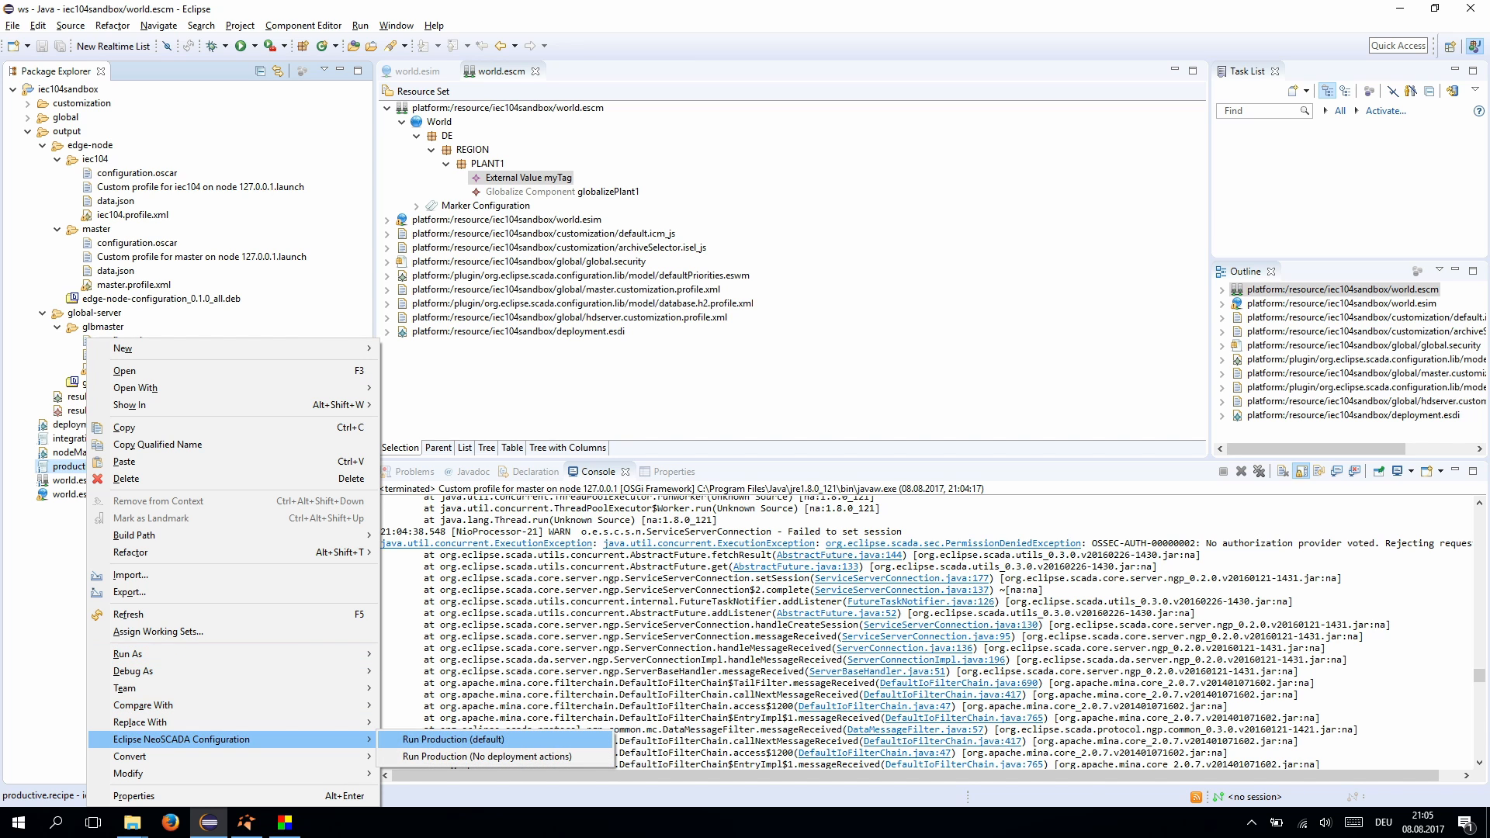
left_click(465, 741)
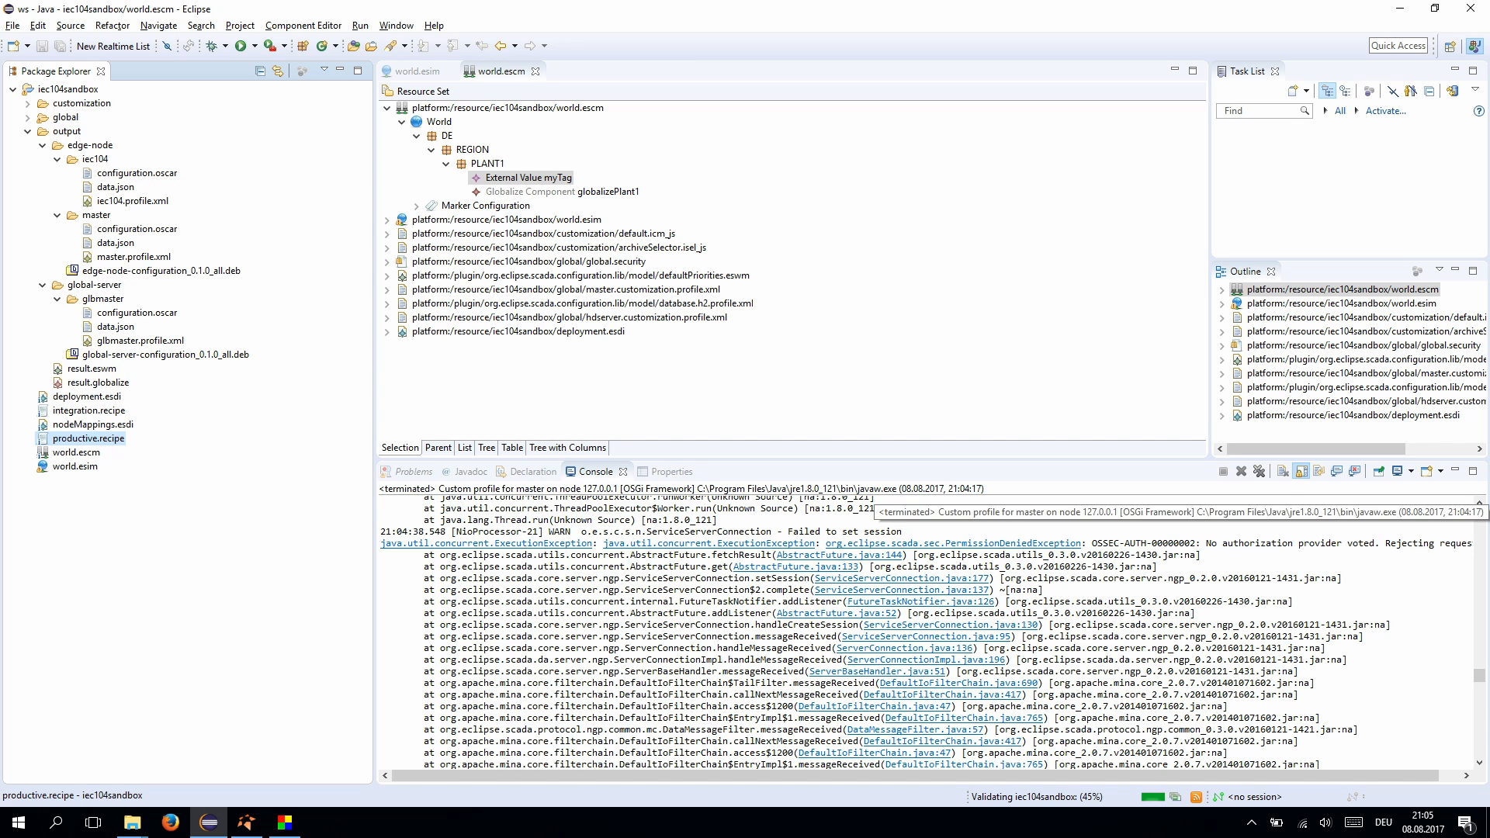
- Stop and remove the old launches, then relaunch iec104.profile.xml as an application
left_click(1259, 471)
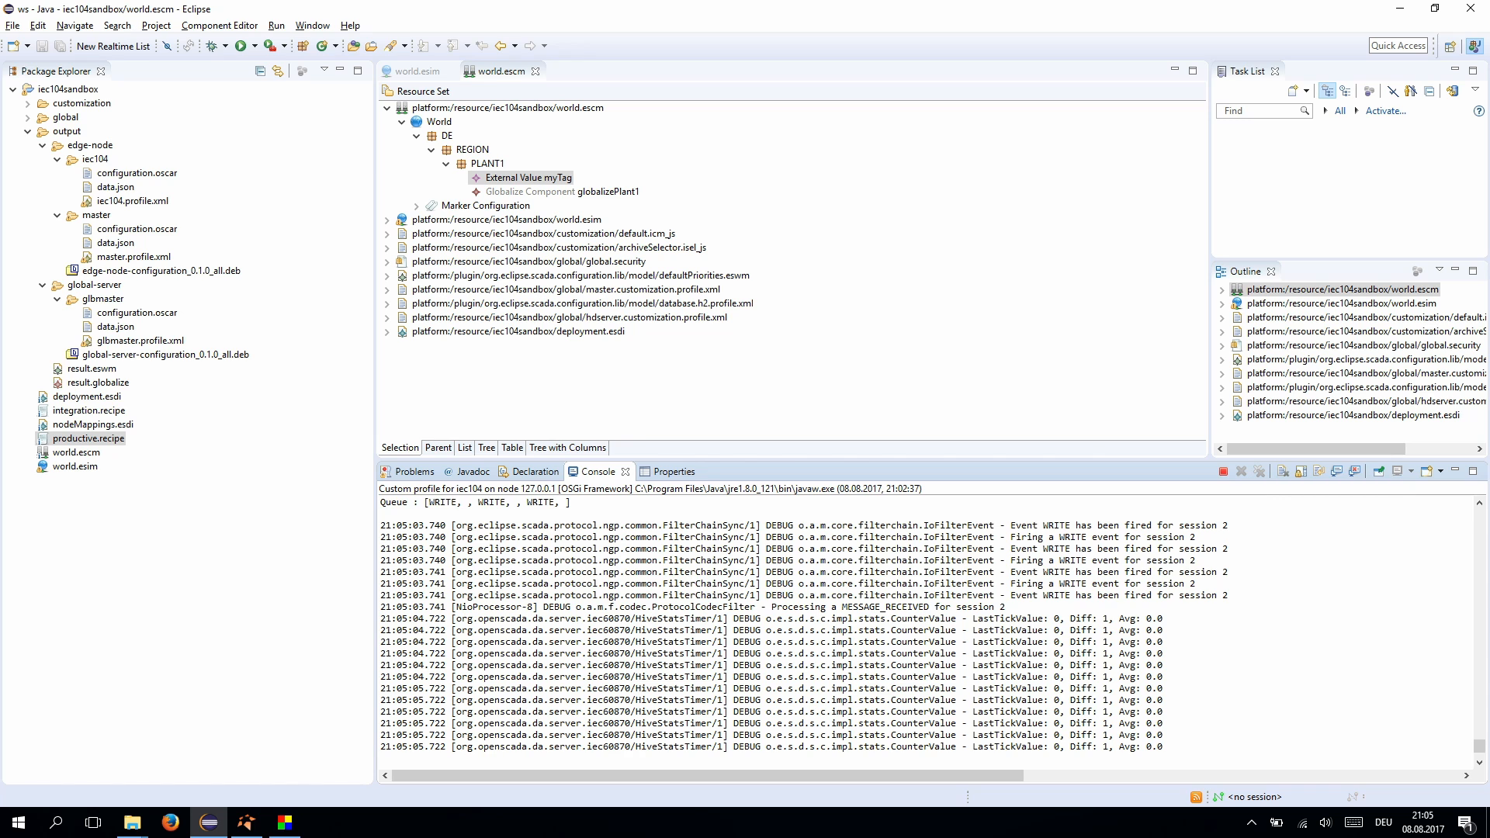
left_click(1223, 471)
left_click(1259, 471)
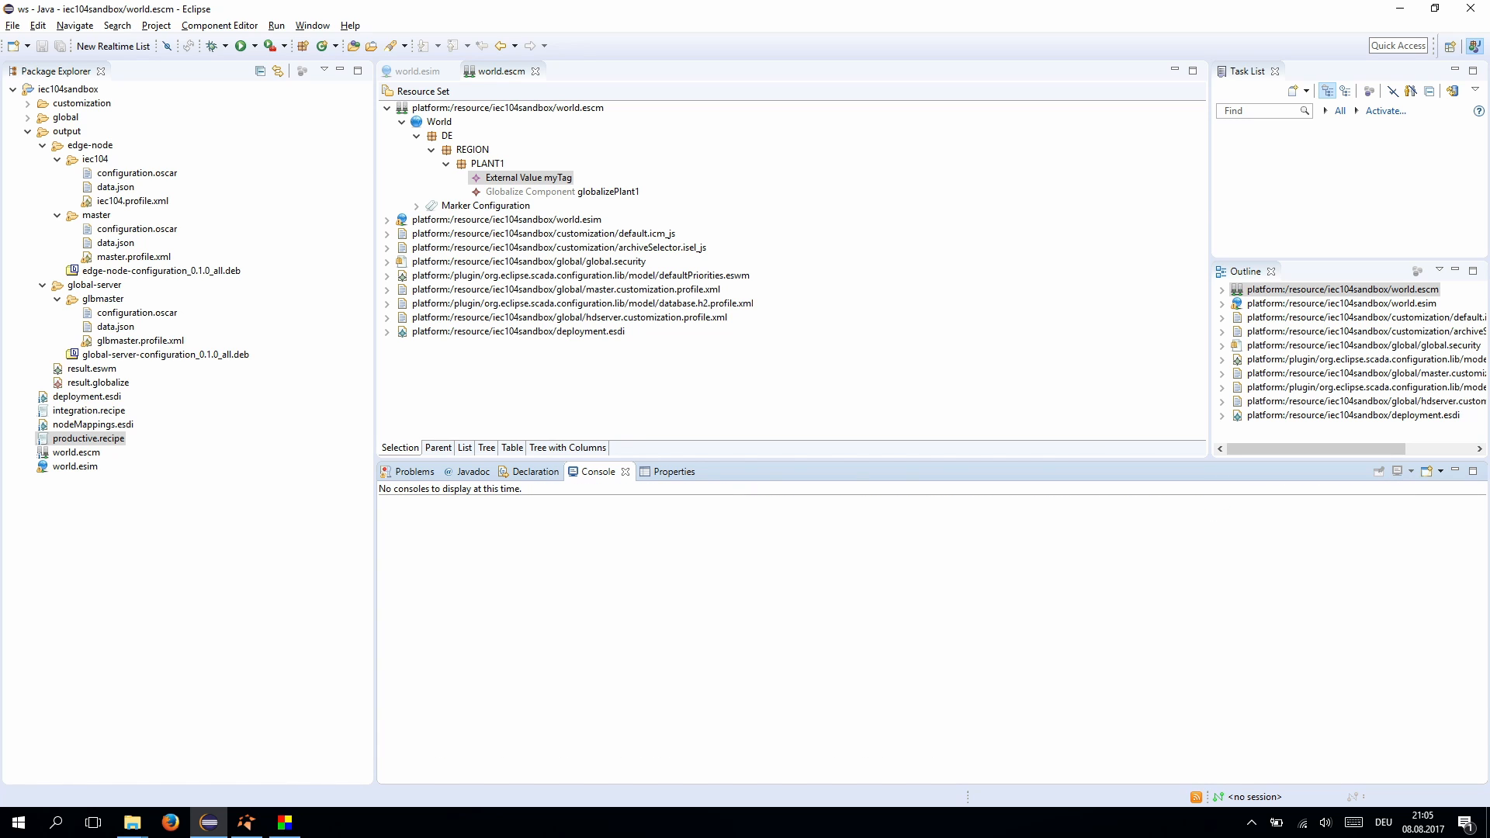
right_click(127, 201)
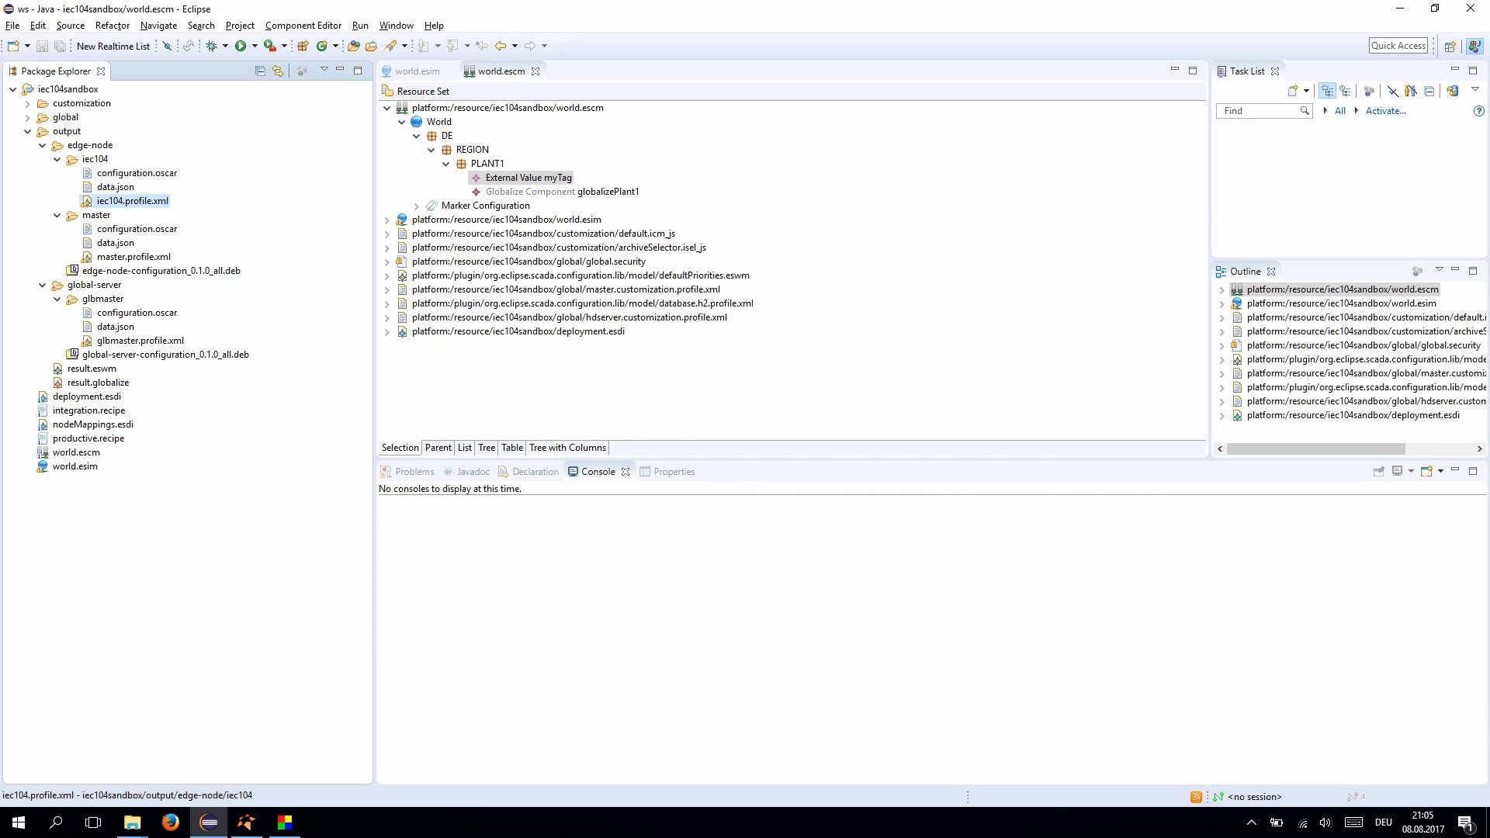
mouse_move(167, 518)
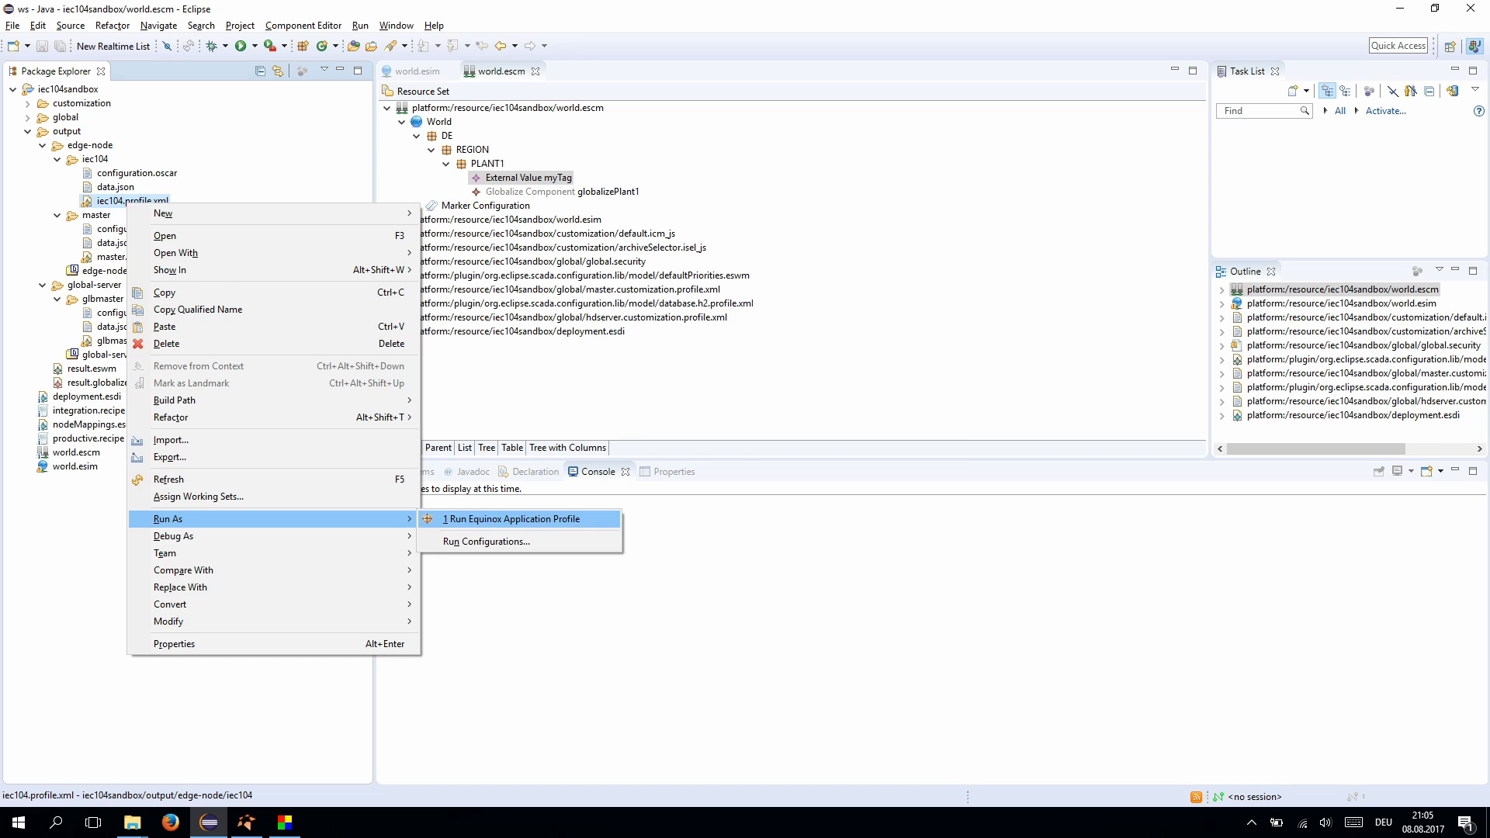
left_click(513, 519)
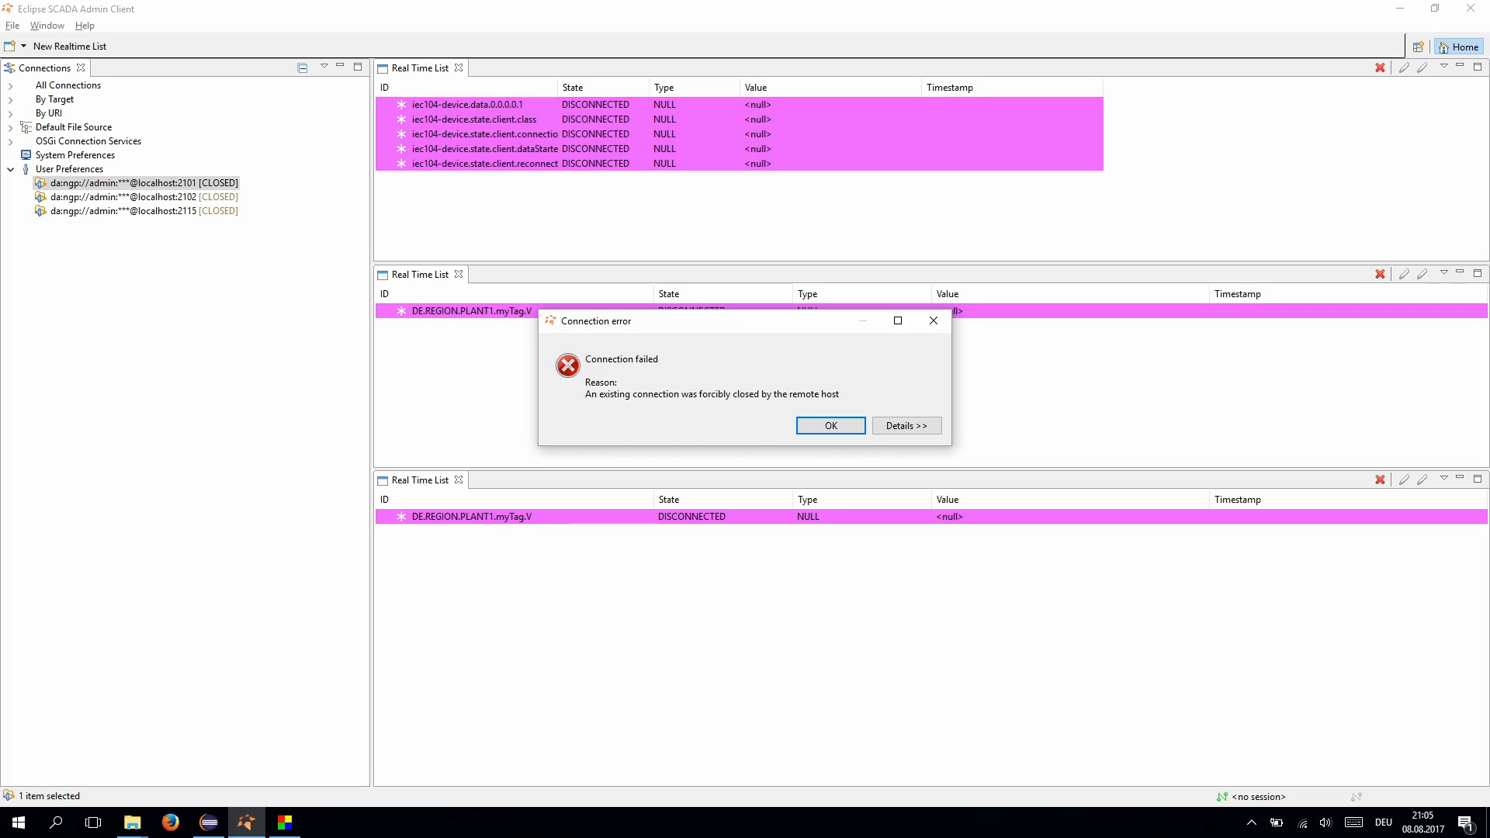
- Dismiss the connection error, reconnect localhost:2115 and resend the 2.0 float from WinPP104
key("Return")
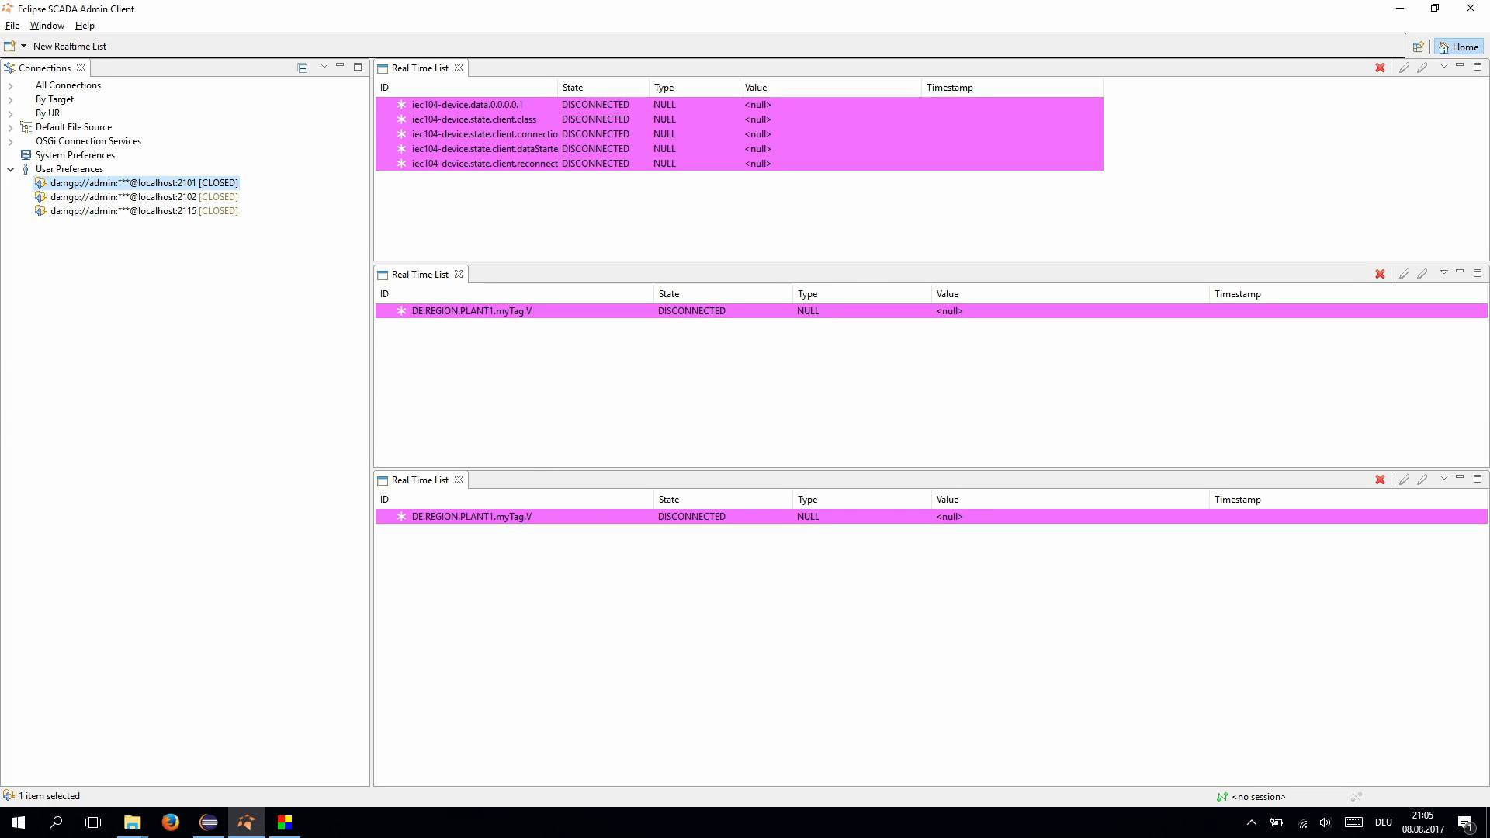
double_click(124, 210)
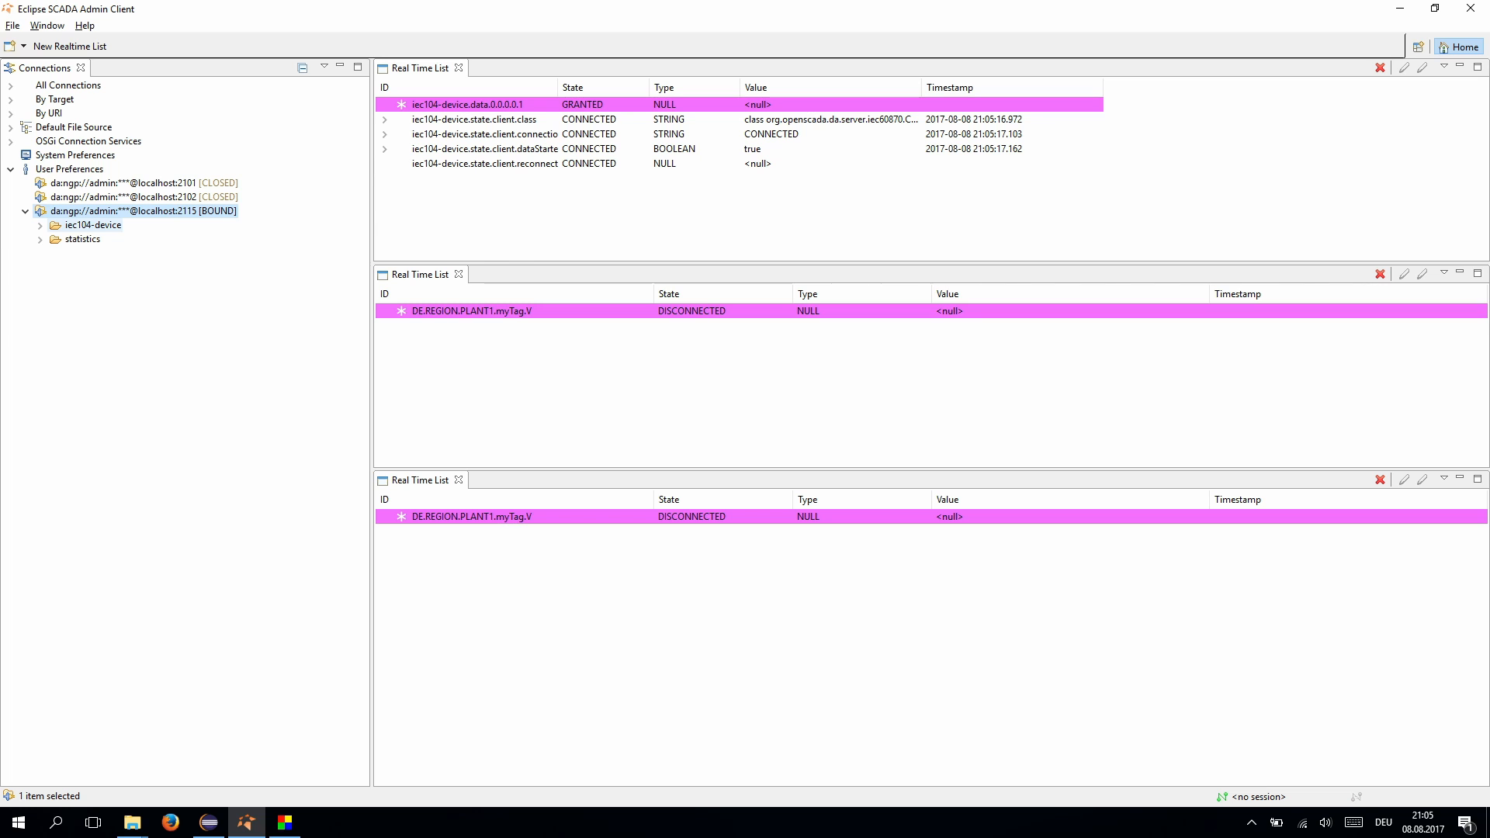
left_click(284, 822)
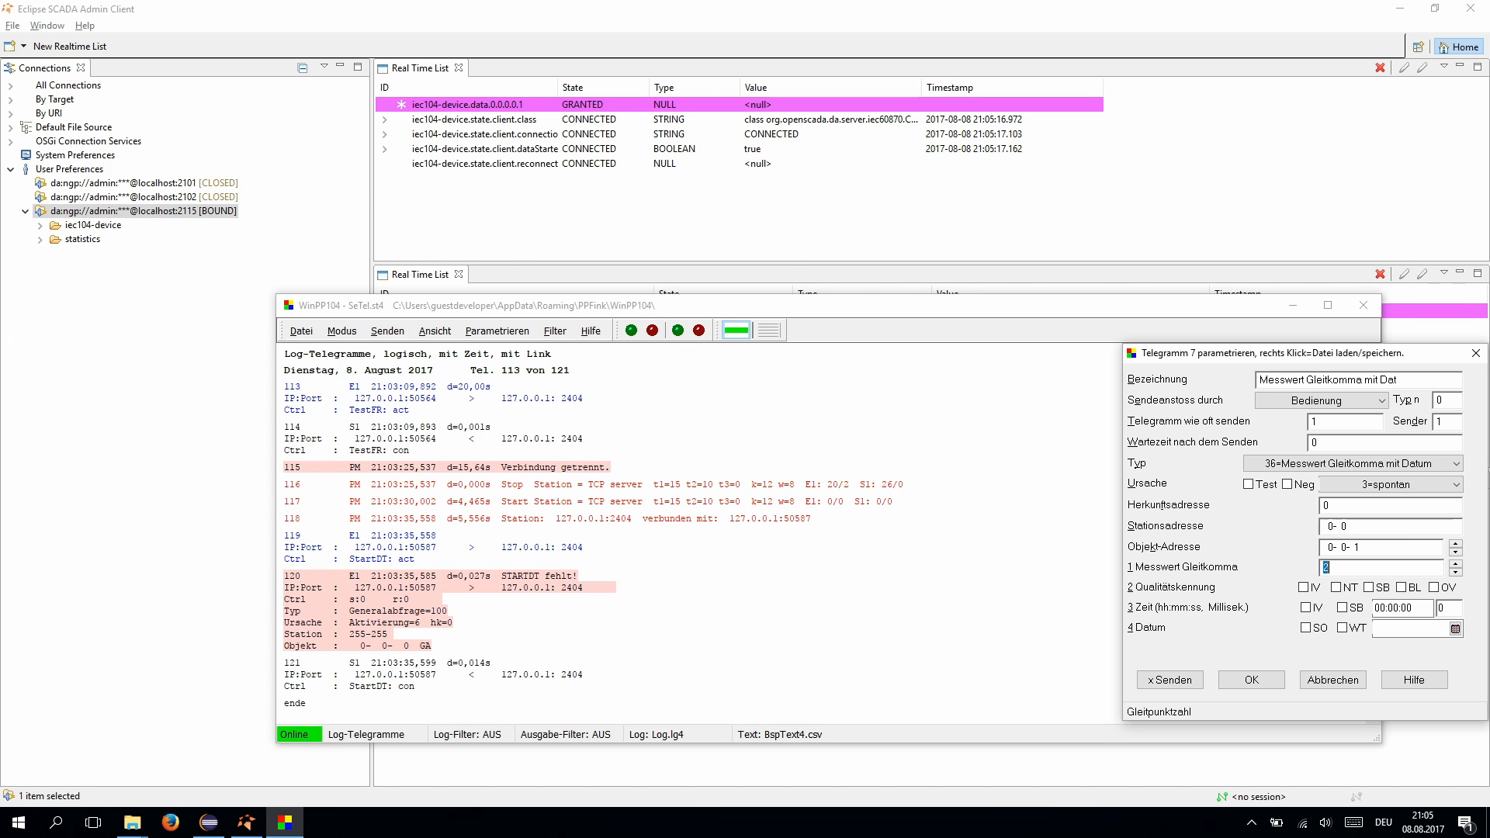
left_click(1170, 680)
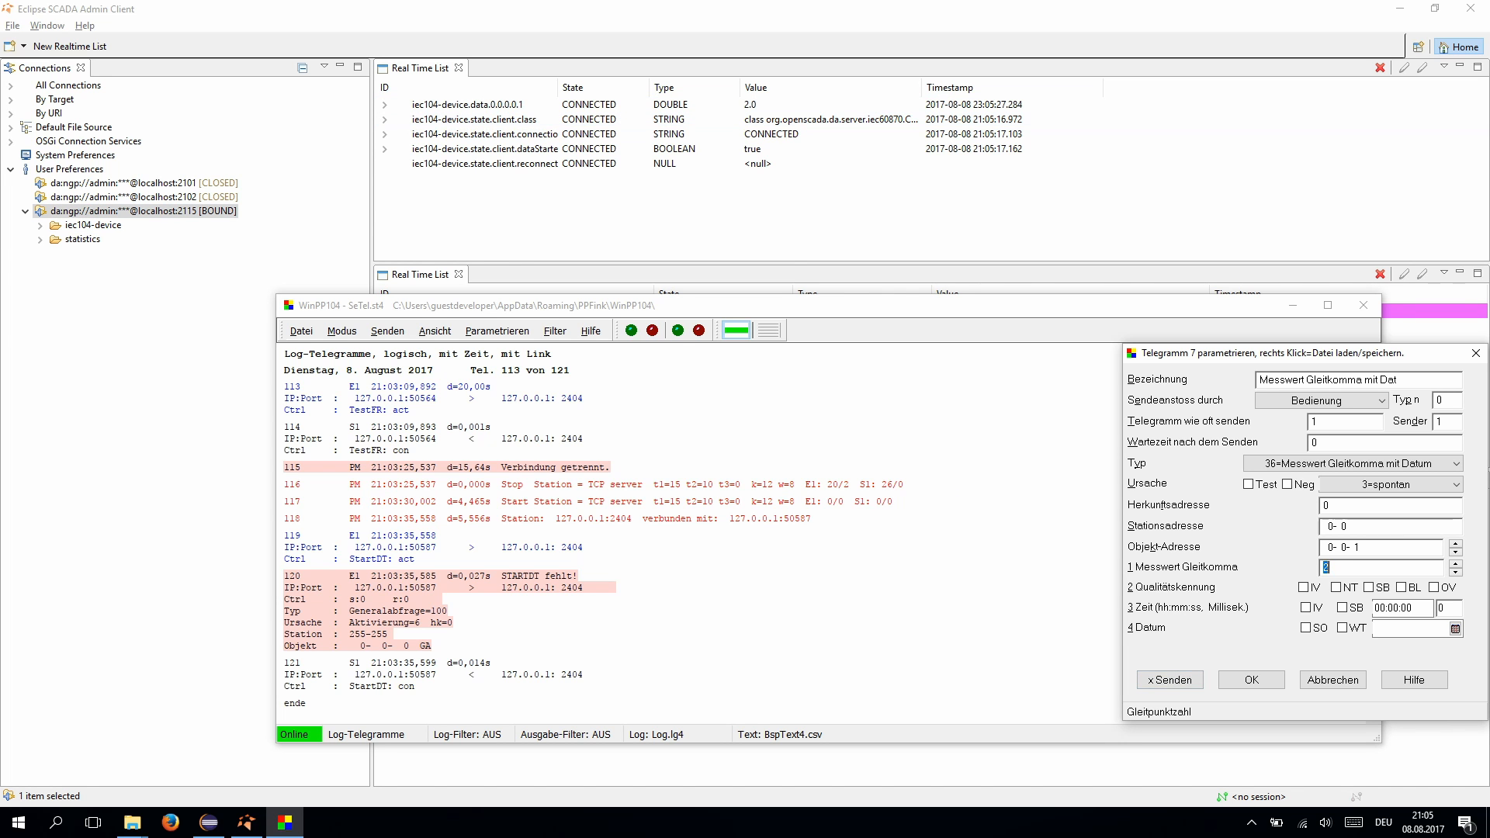
left_click(146, 211)
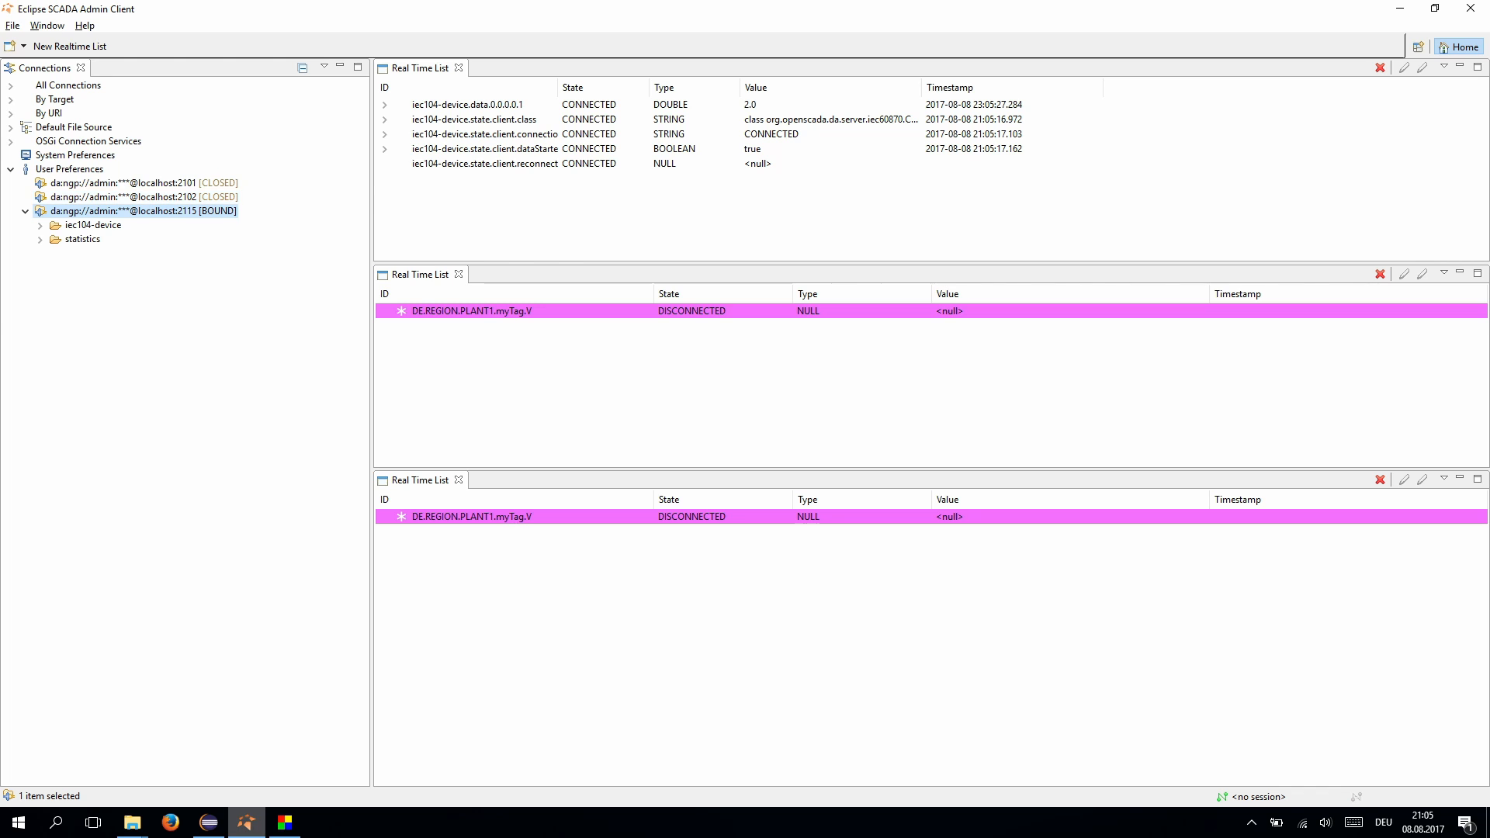
left_click(209, 822)
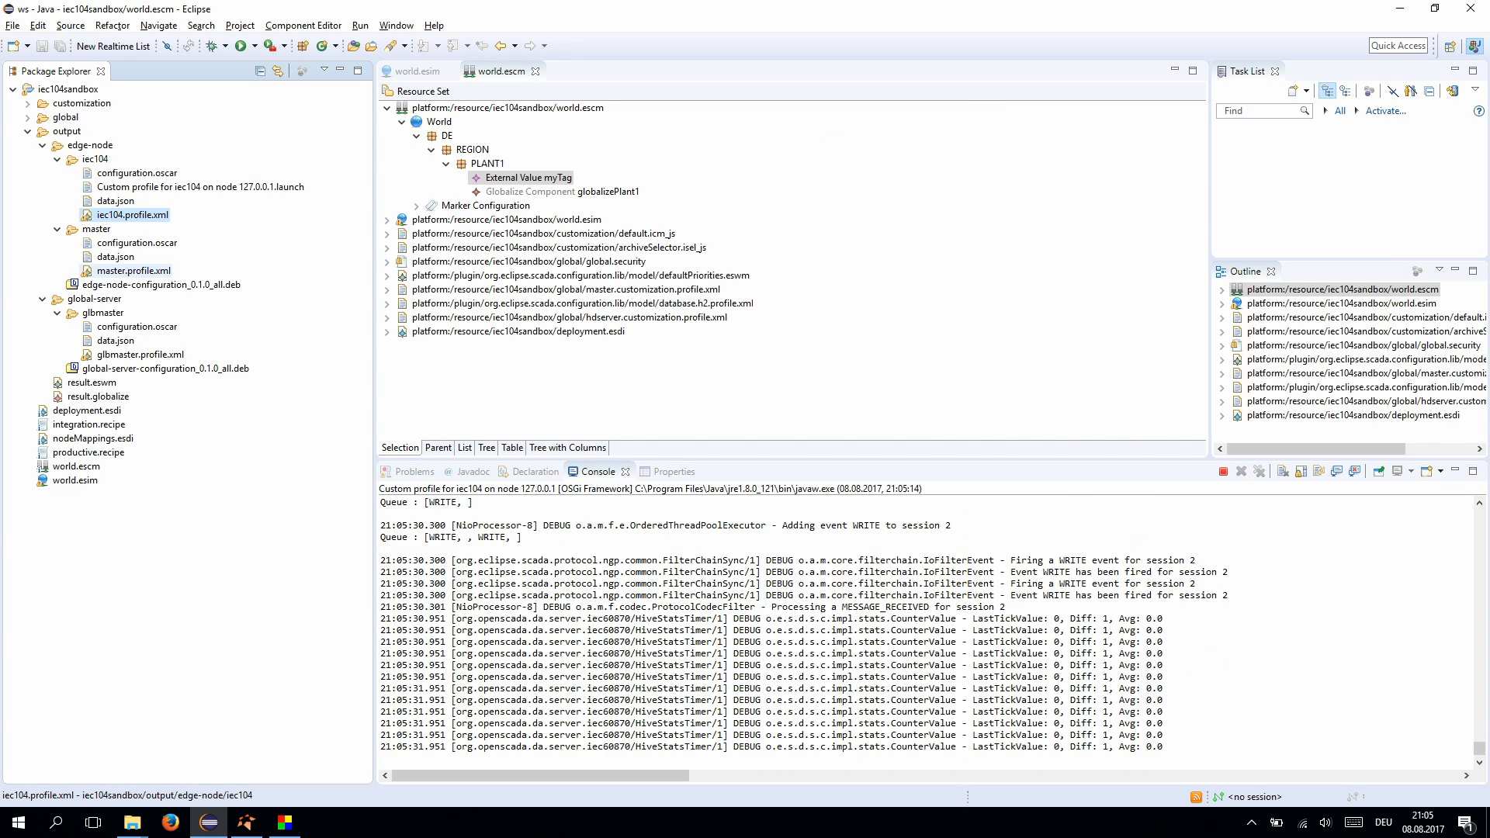
- Launch master.profile.xml via Debug As as an Equinox Application Profile
left_click(134, 271)
right_click(125, 273)
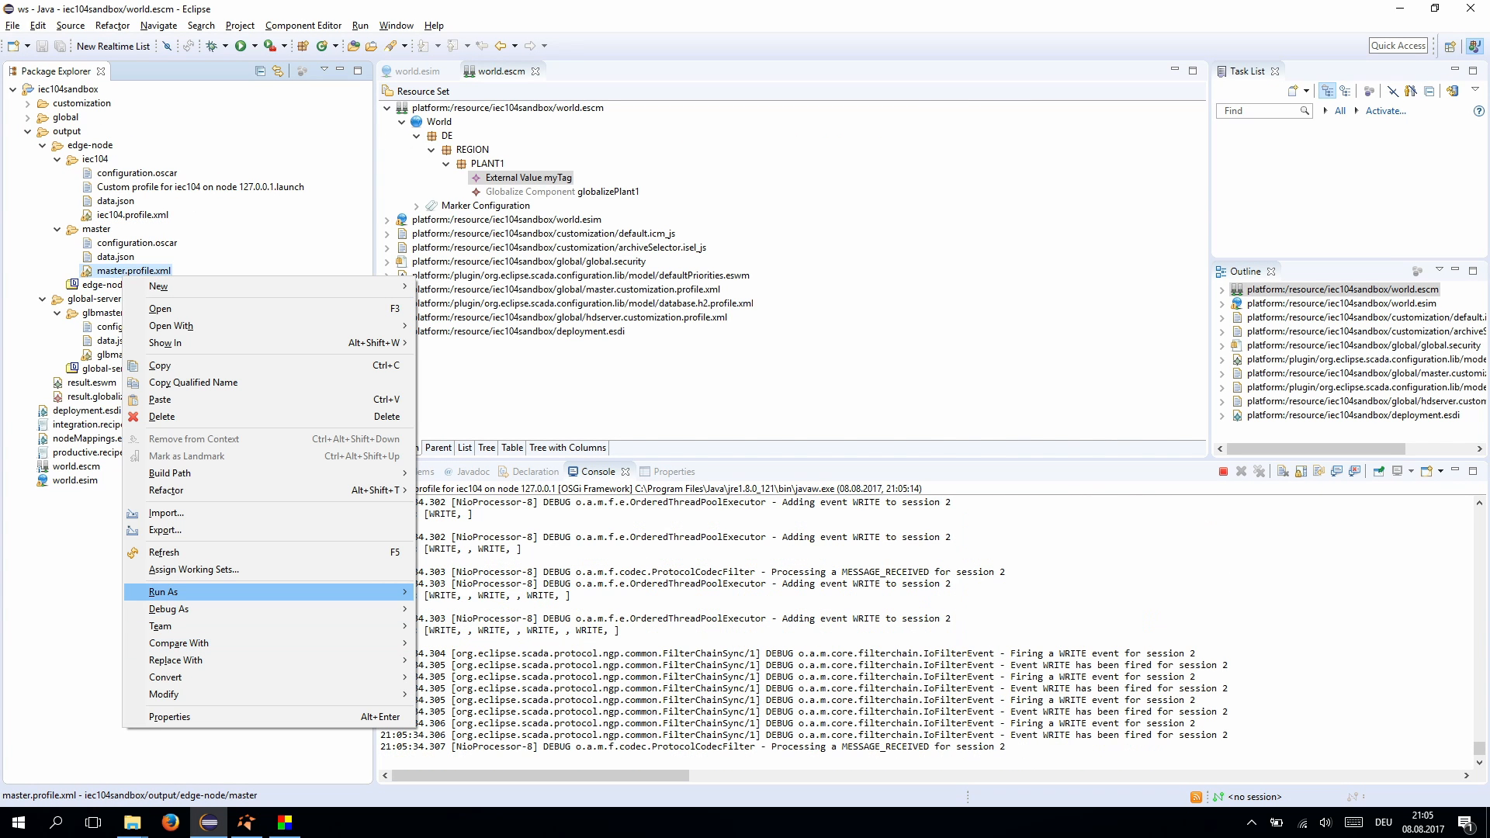
mouse_move(388, 610)
left_click(504, 594)
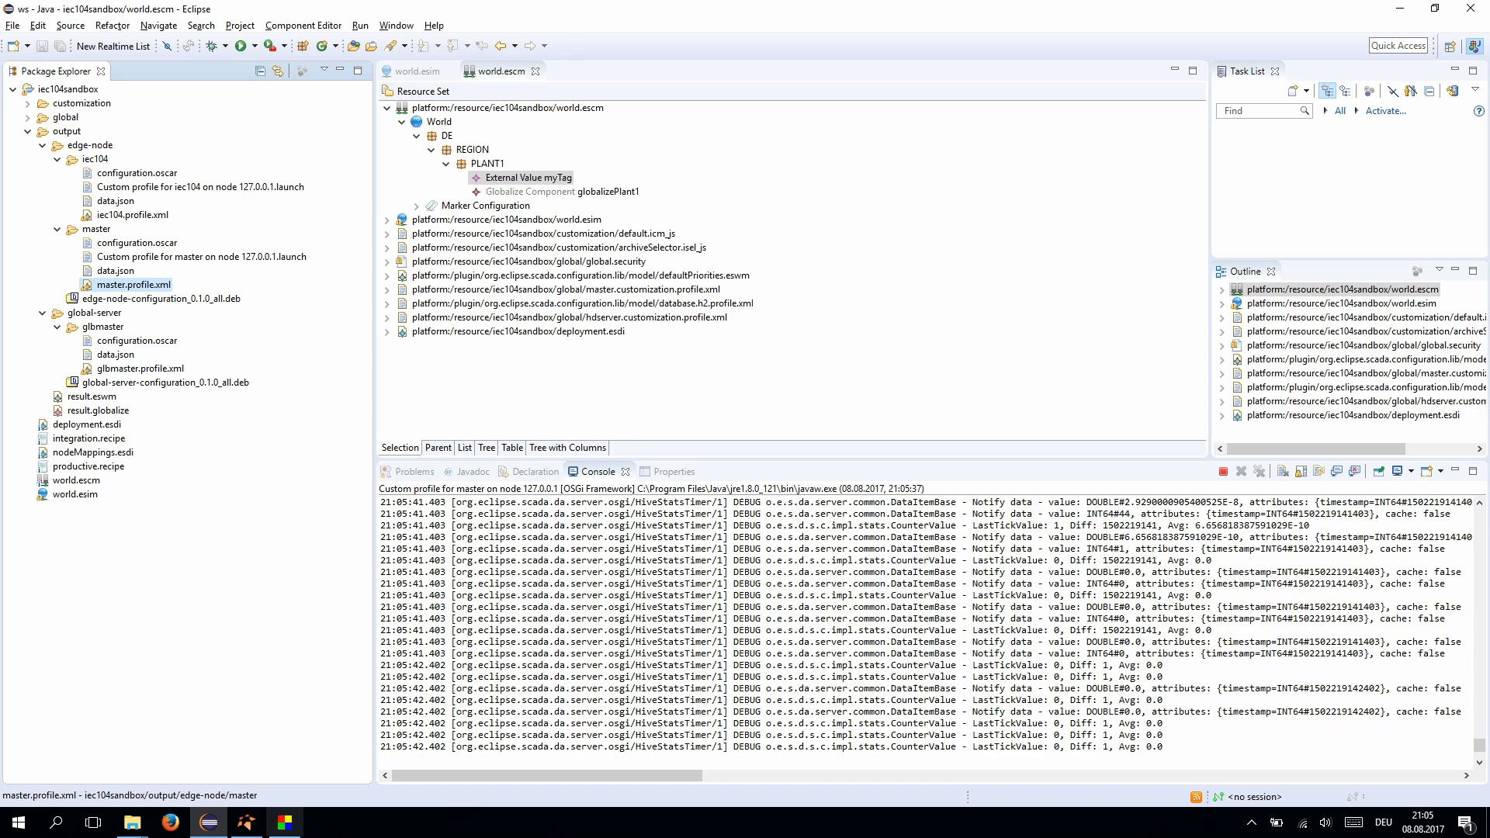
left_click(247, 823)
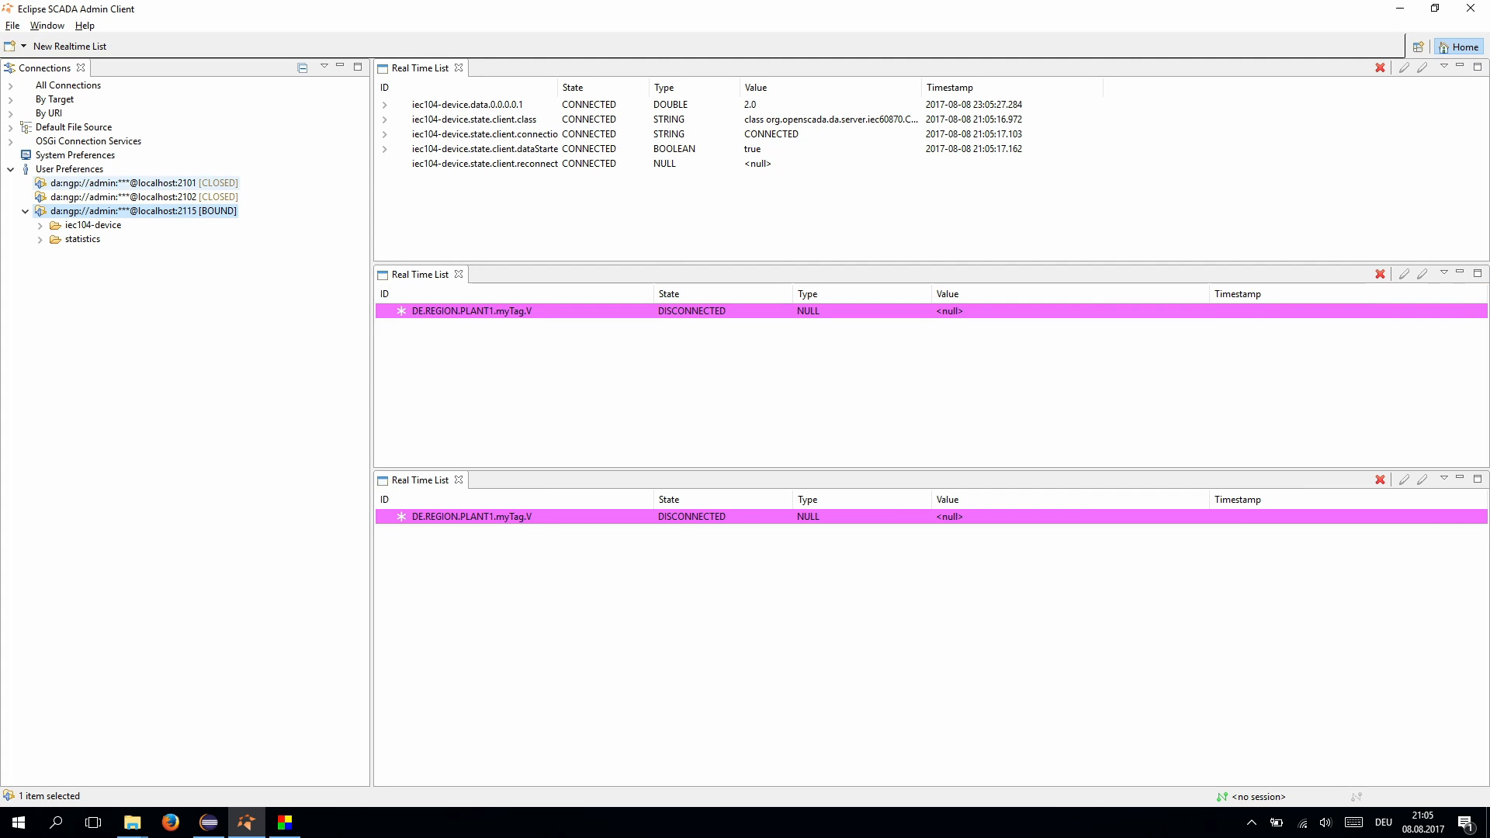
- Connect to localhost:2101, then collapse and select the DE.REGION.PLANT1.myTag.V row at 2.0
double_click(124, 183)
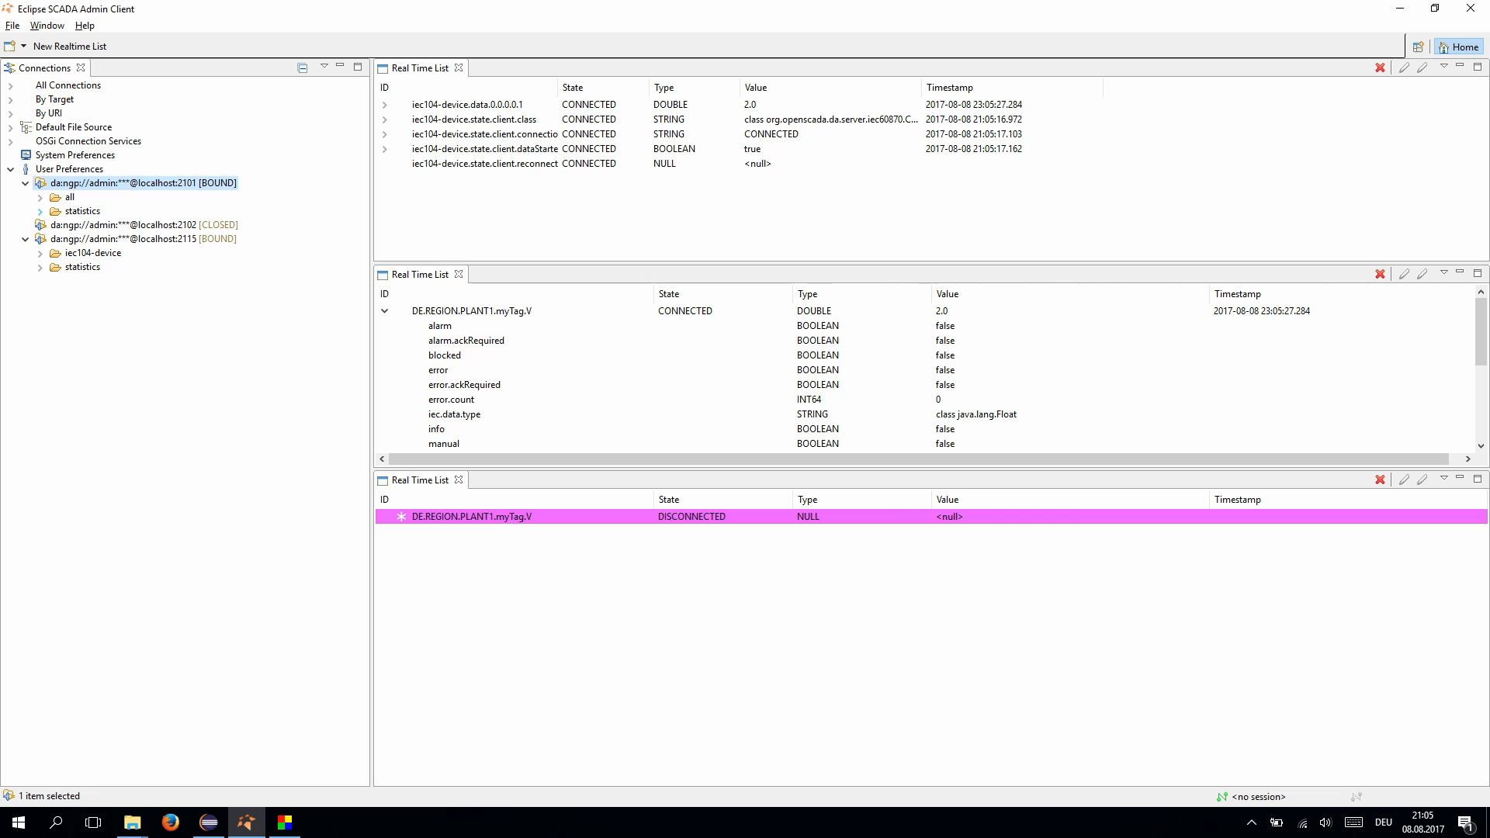
left_click(384, 312)
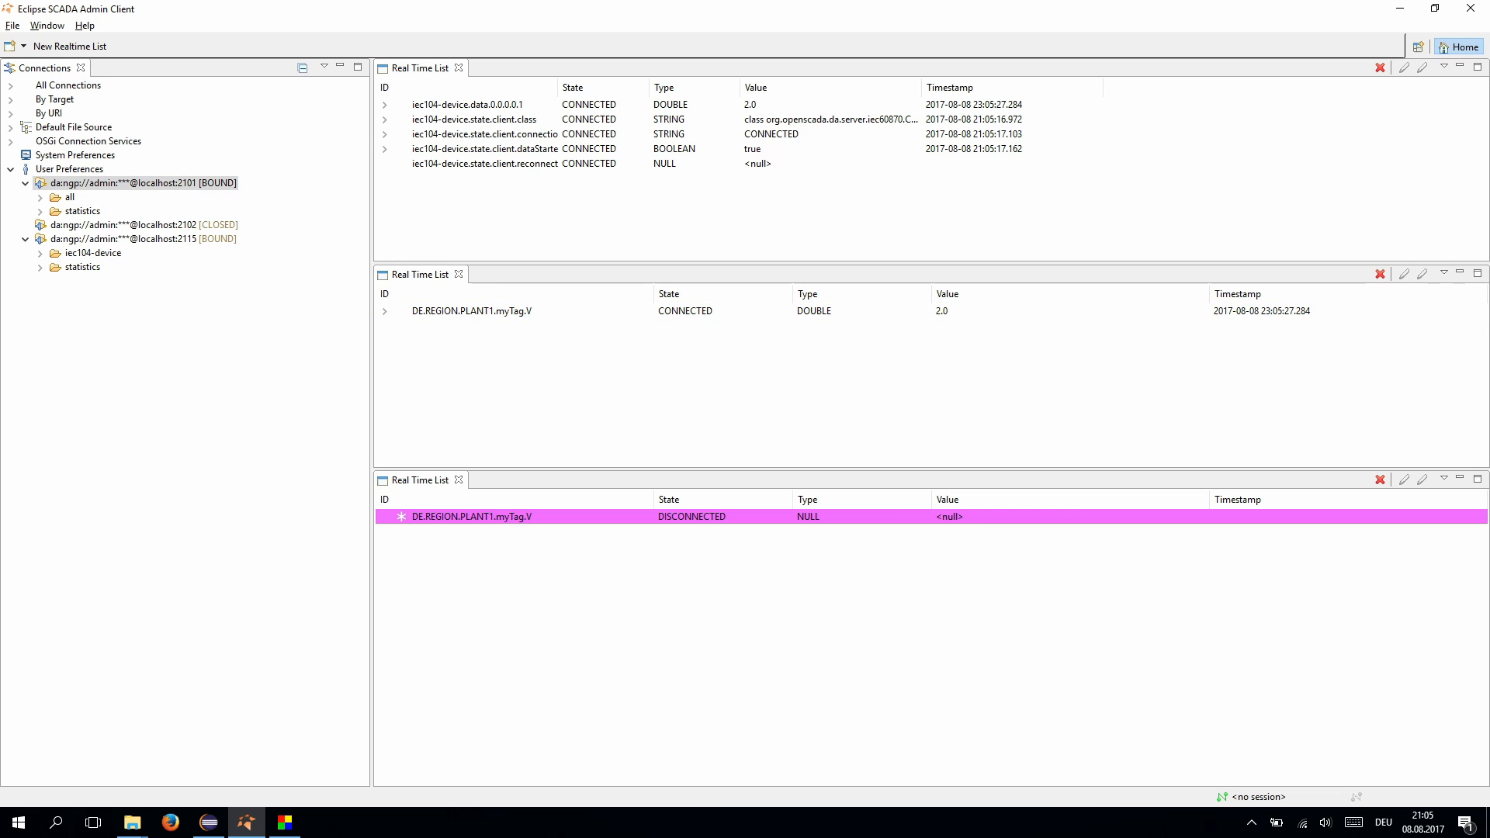
left_click(942, 311)
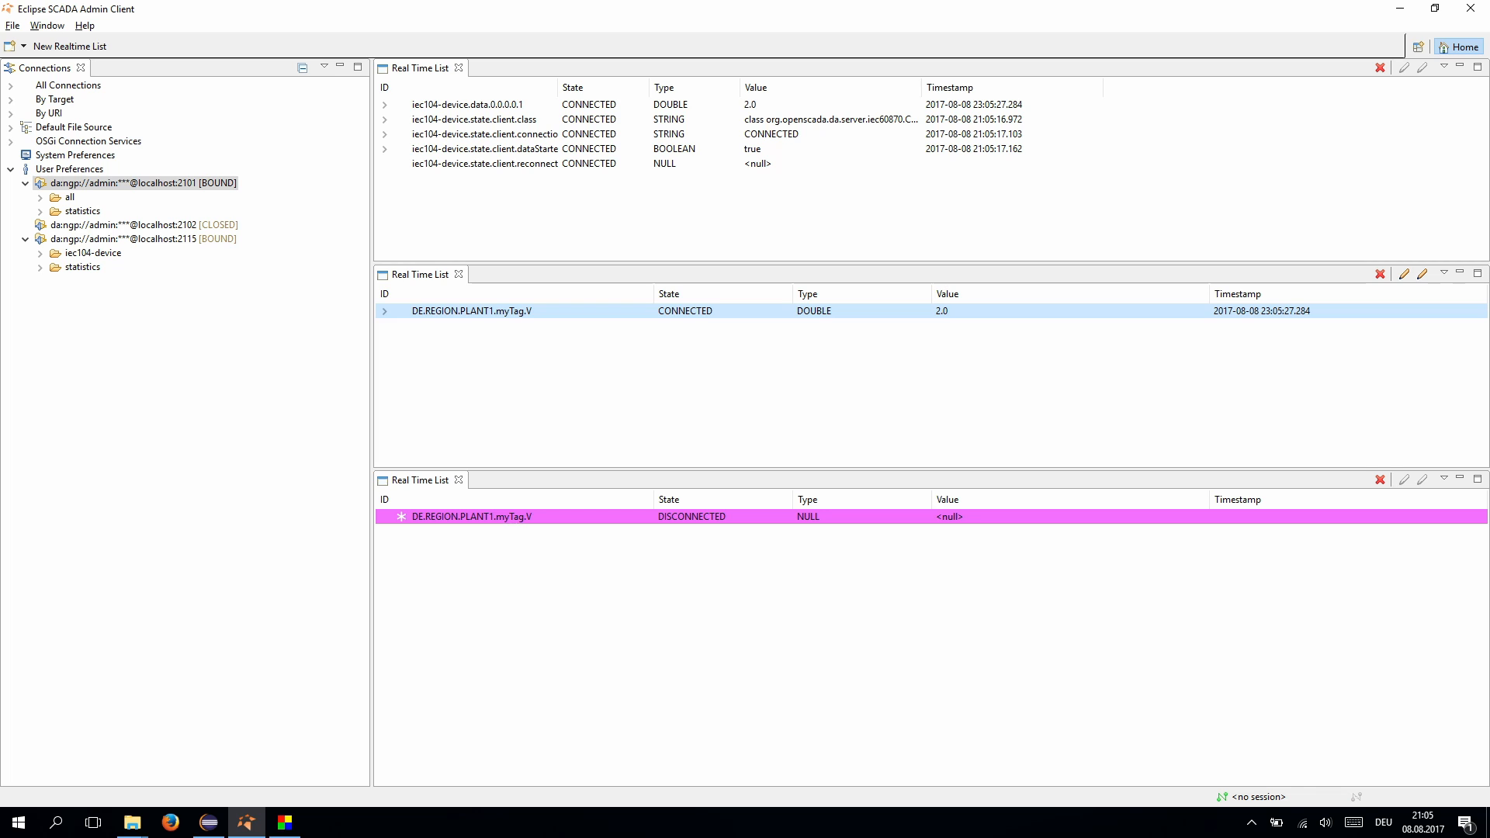
left_click(209, 822)
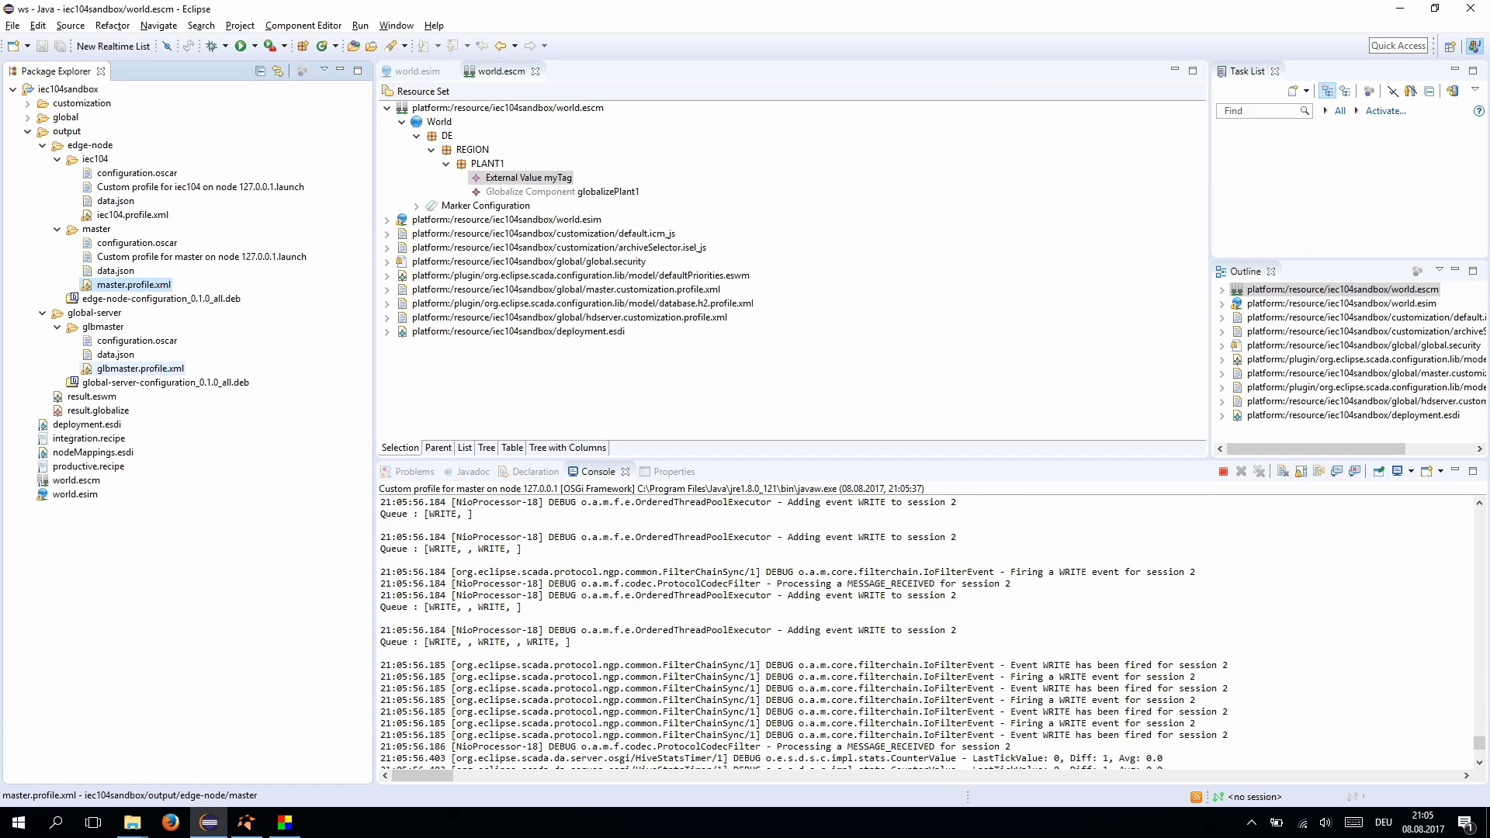
- Run glbmaster.profile.xml using its first Run As launch configuration
right_click(124, 368)
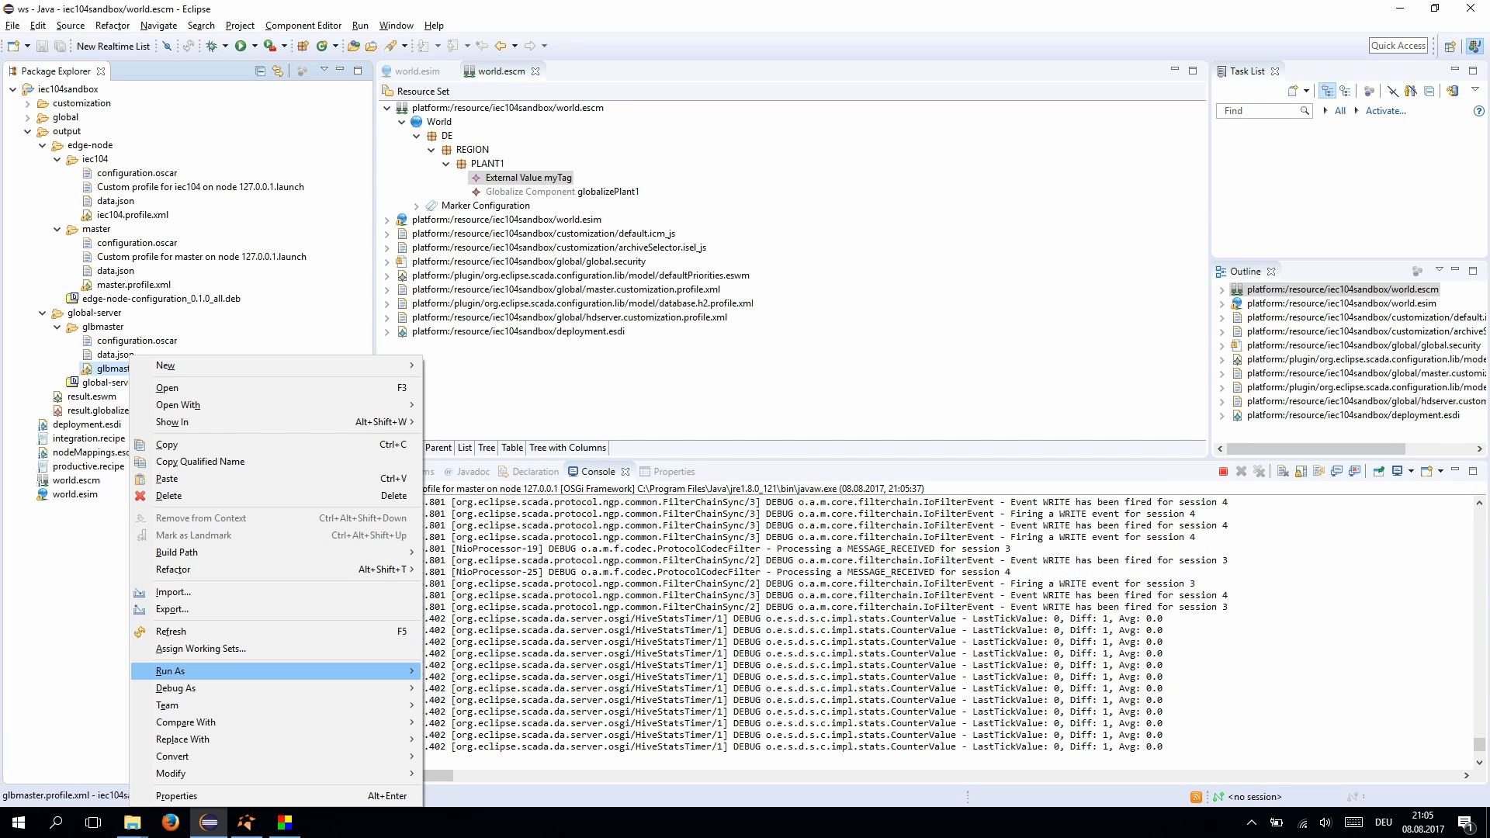
mouse_move(310, 671)
left_click(497, 671)
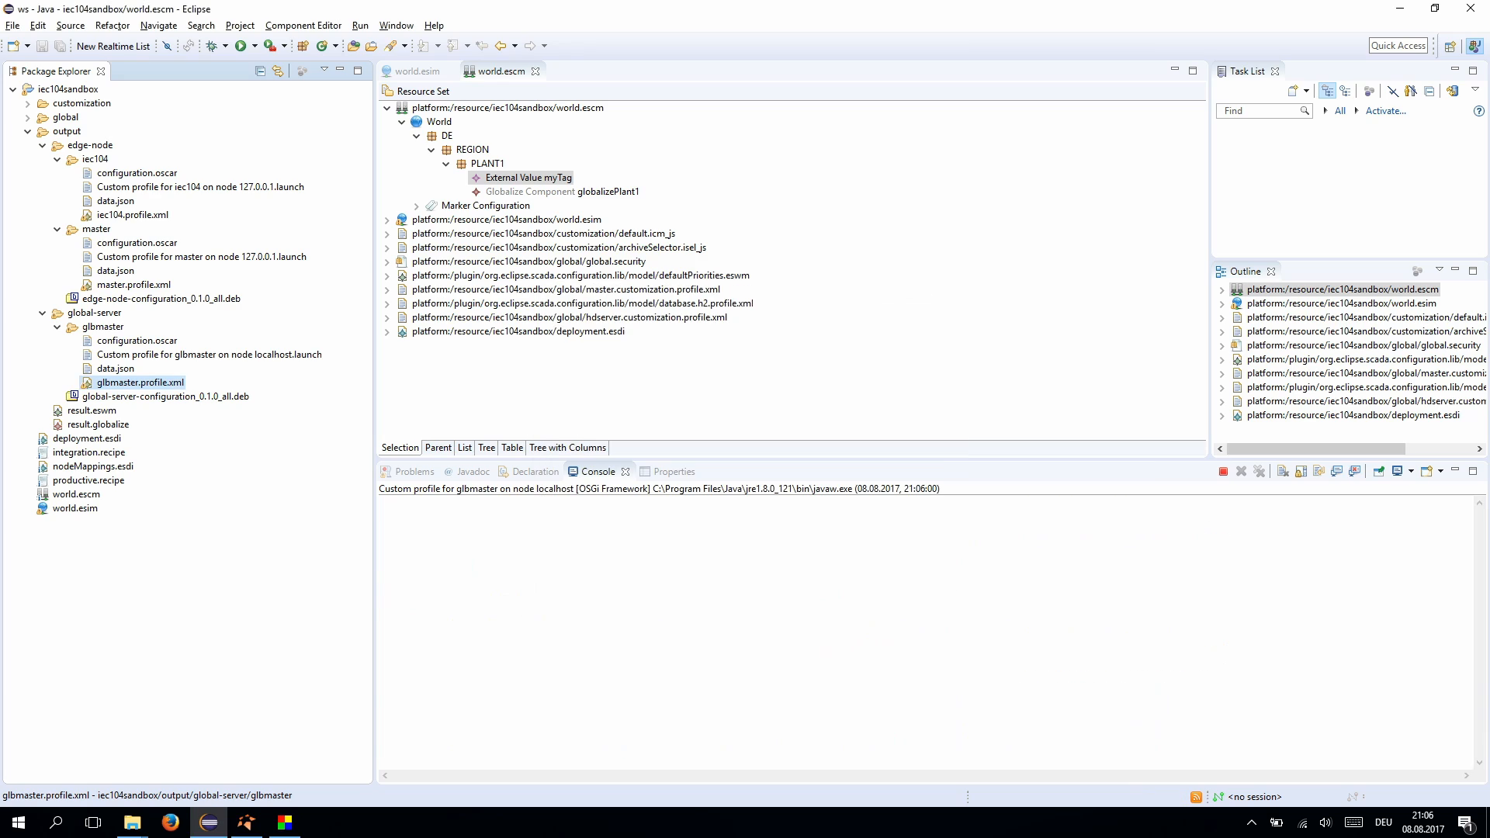
mouse_move(246, 823)
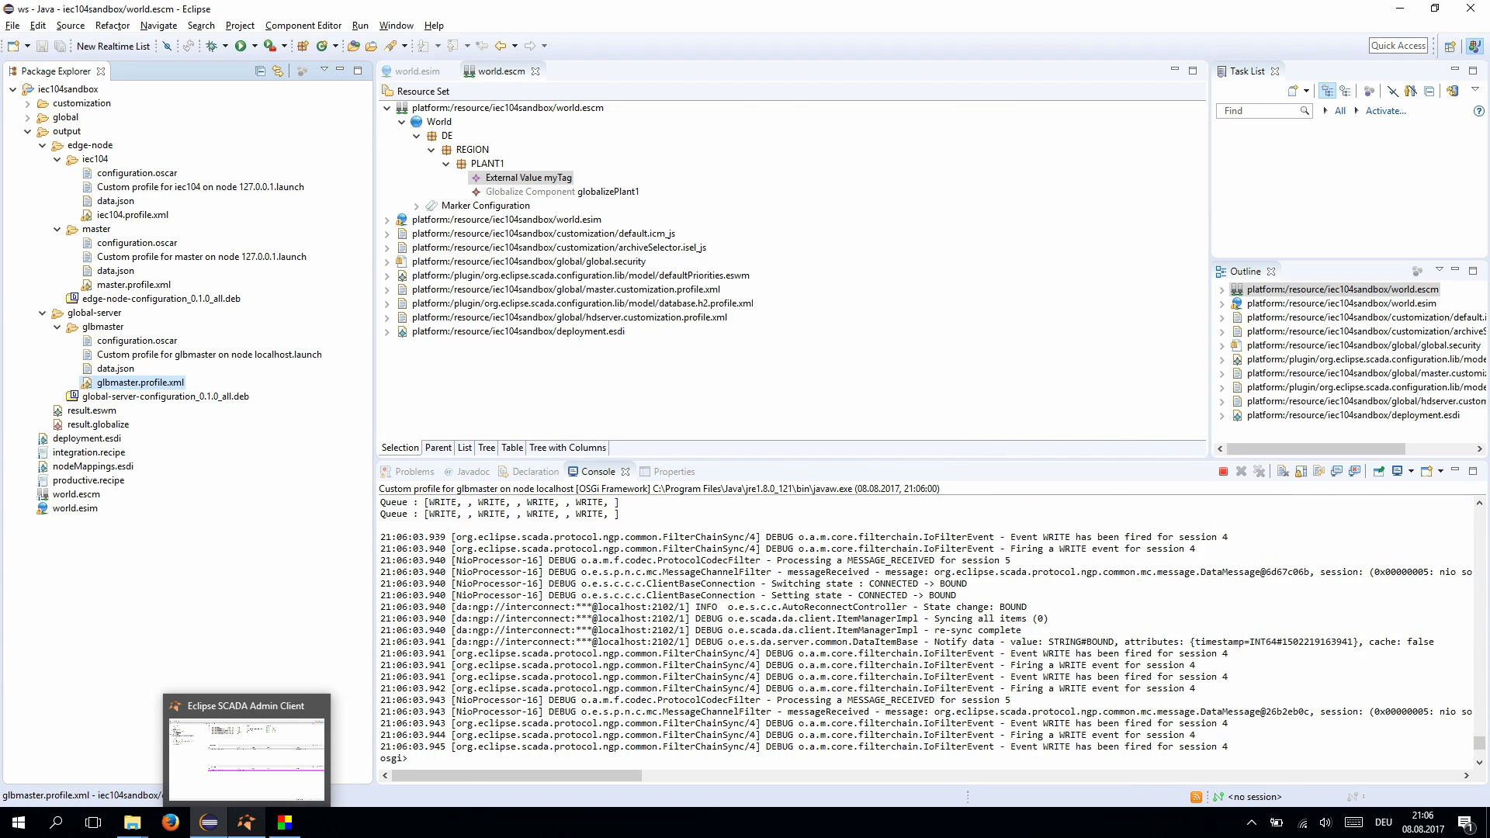
- Bind the localhost:2102 connection and select myTag.V in the bottom Real Time List
left_click(246, 749)
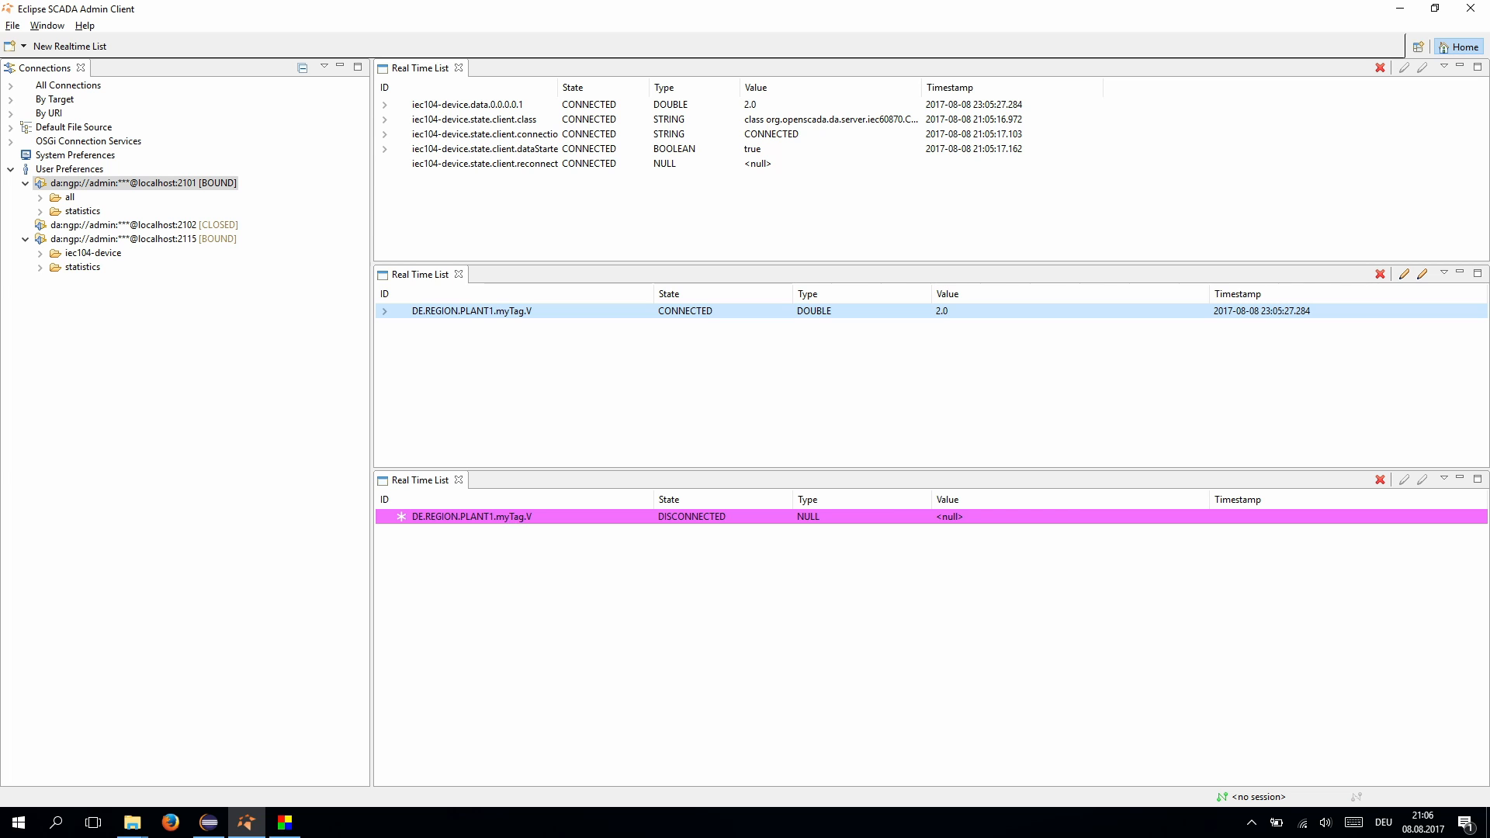
double_click(83, 212)
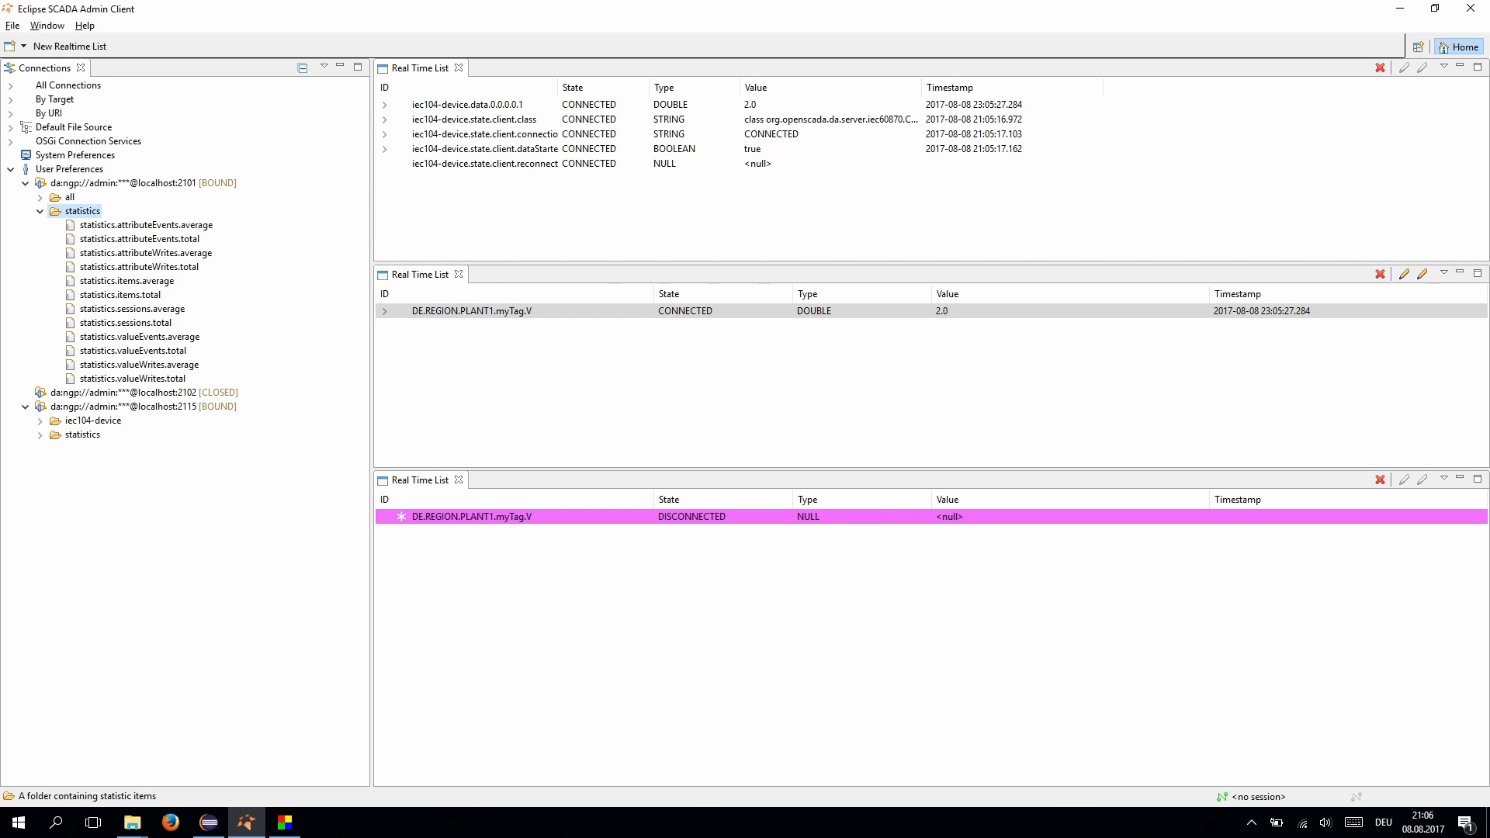
double_click(82, 212)
double_click(95, 226)
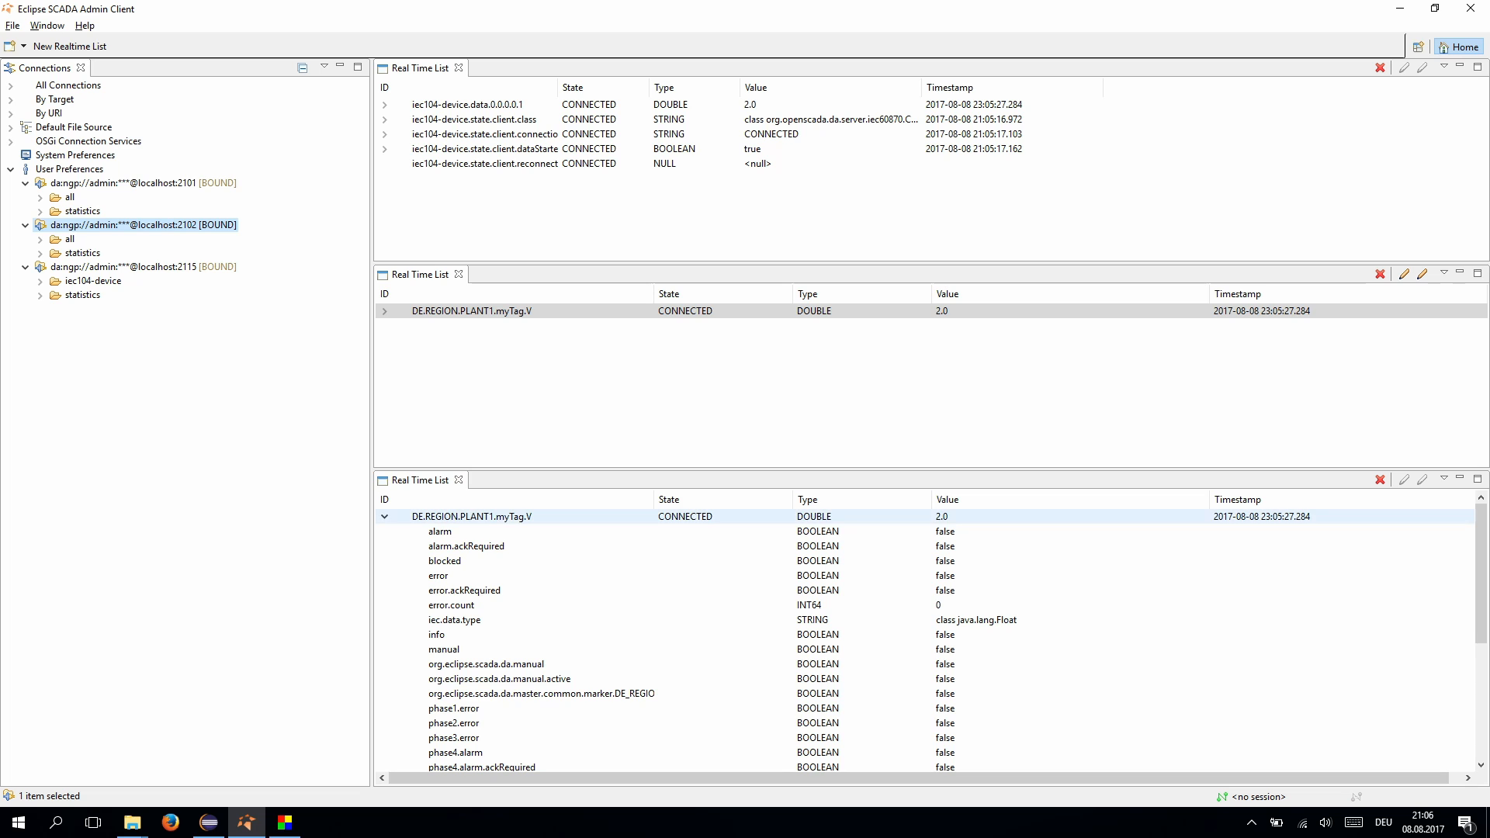
left_click(472, 517)
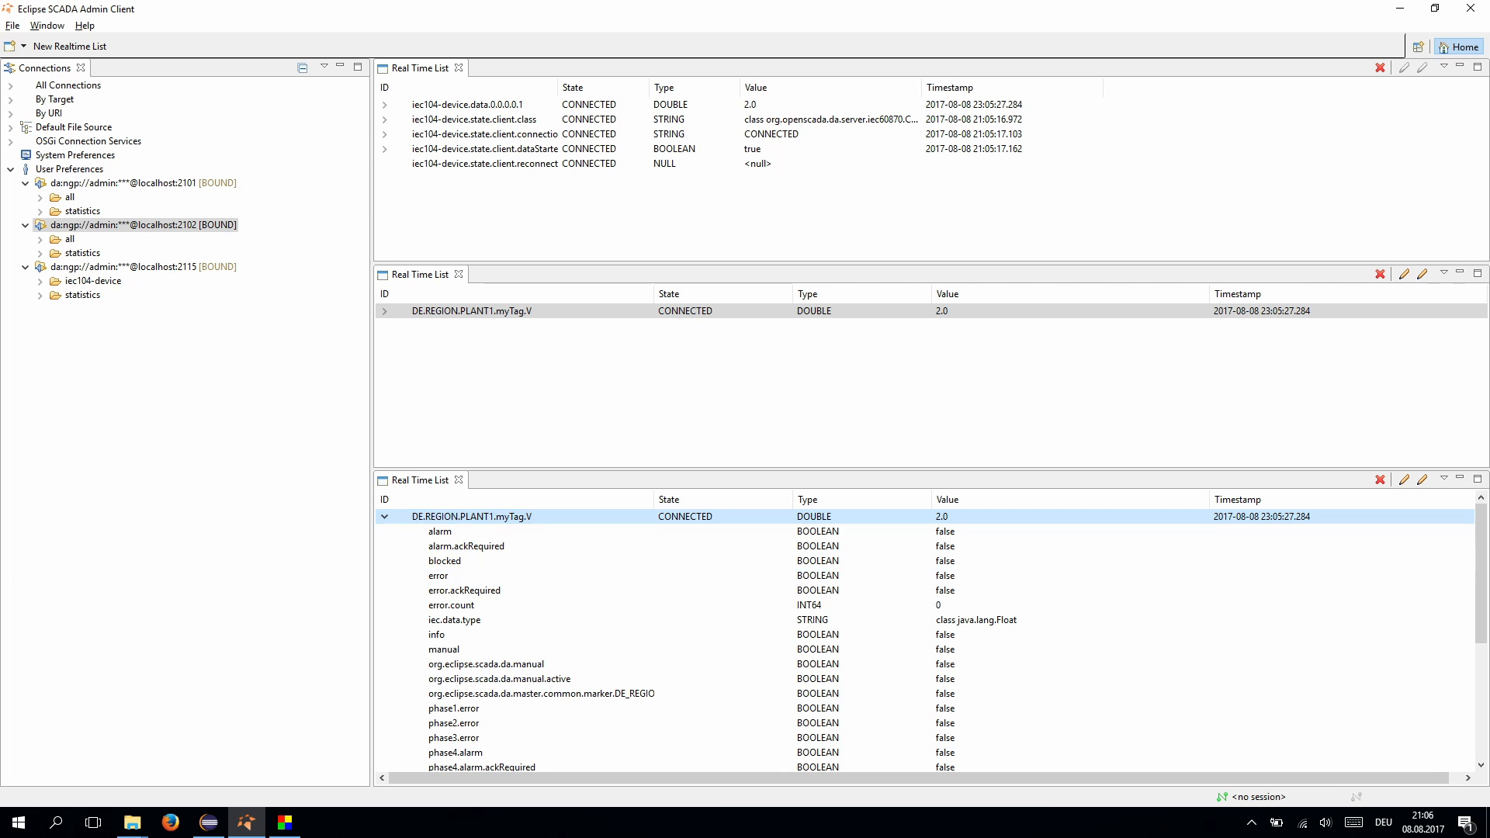
- Resend the float measurement telegram, then send value 0, checking the admin client each time
left_click(285, 822)
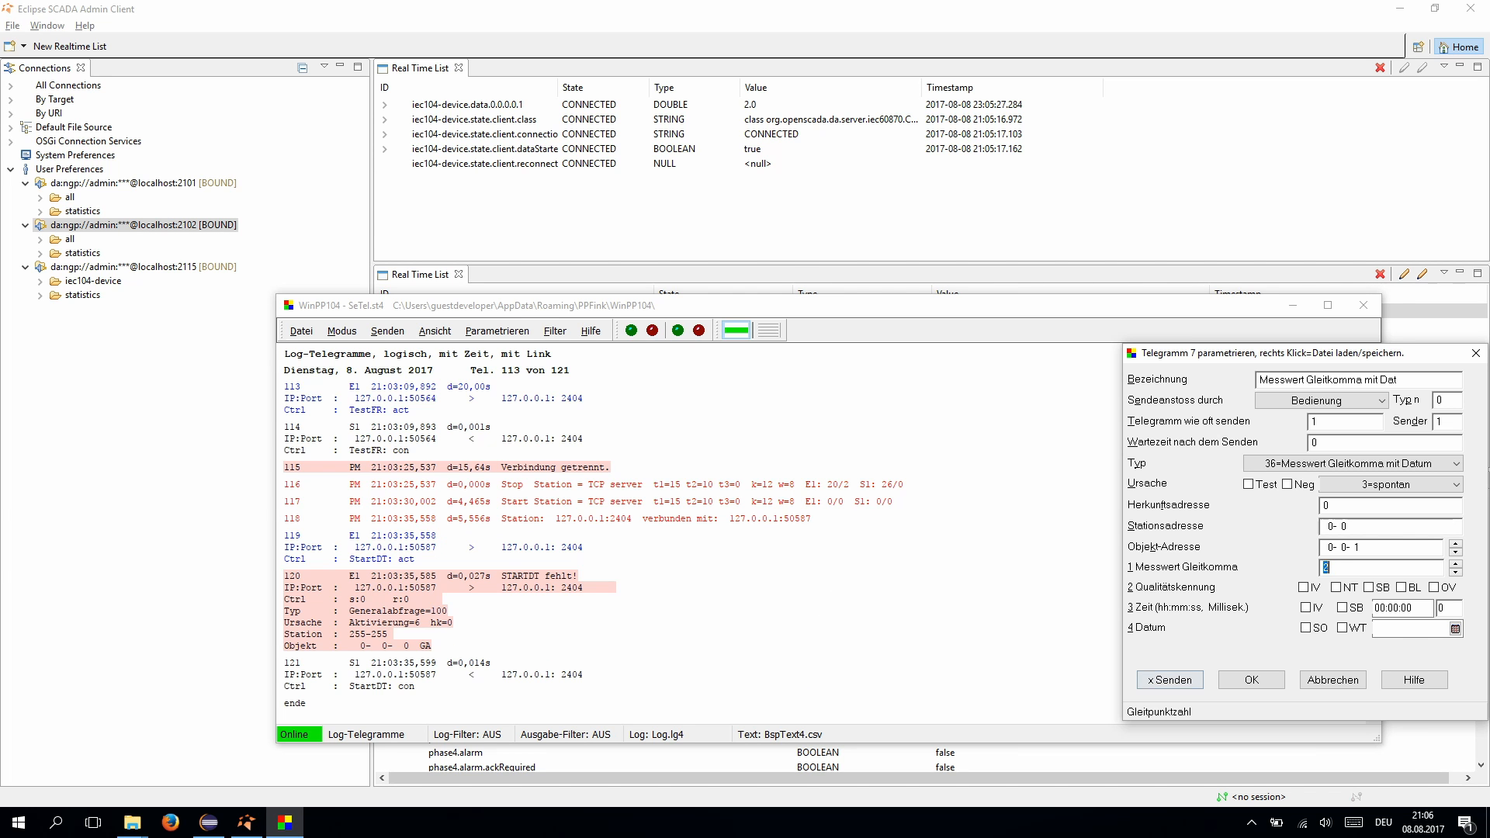
left_click(1171, 681)
key("alt+Tab")
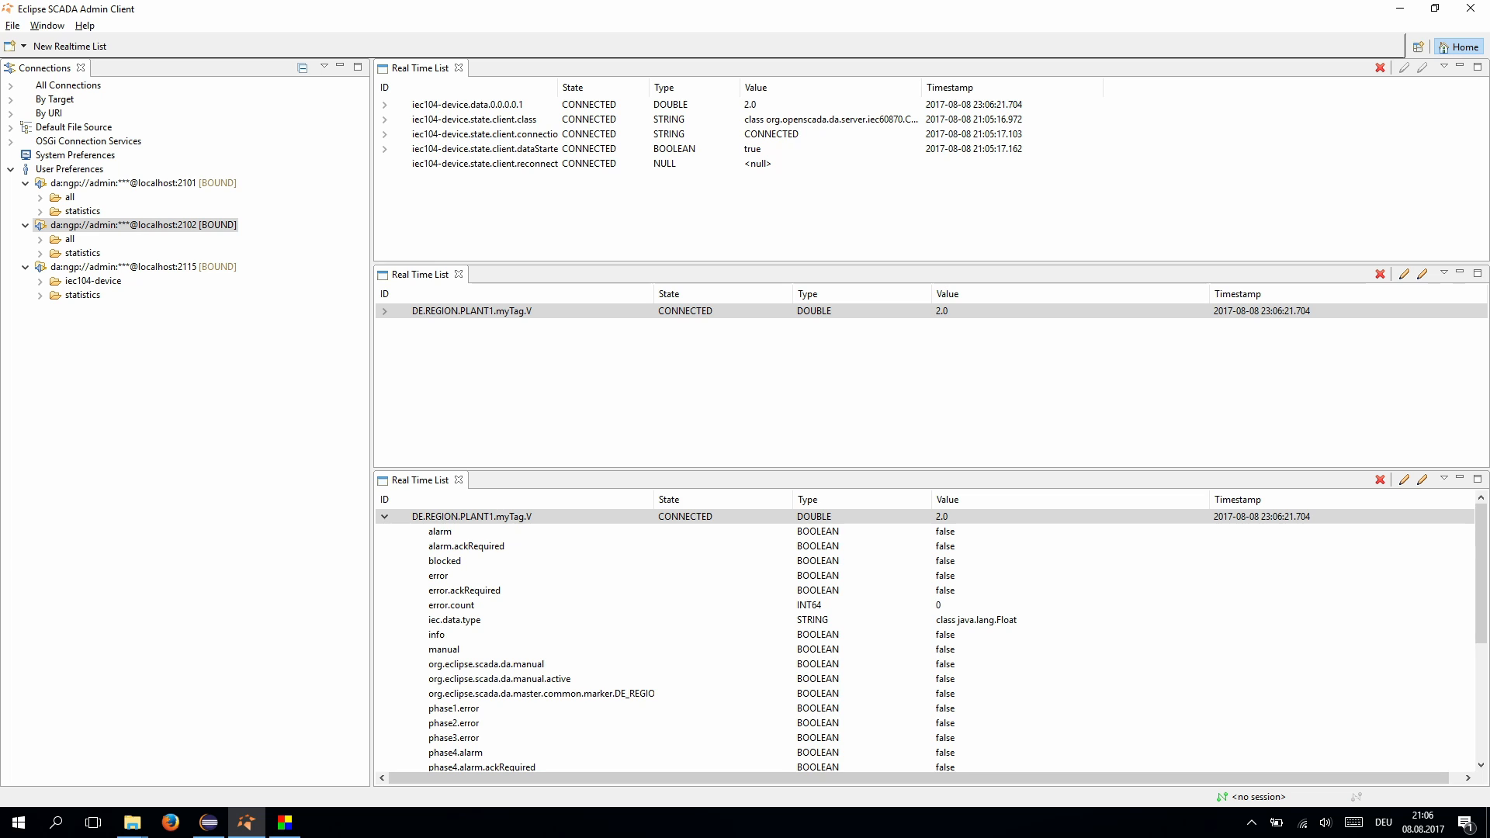
mouse_move(285, 822)
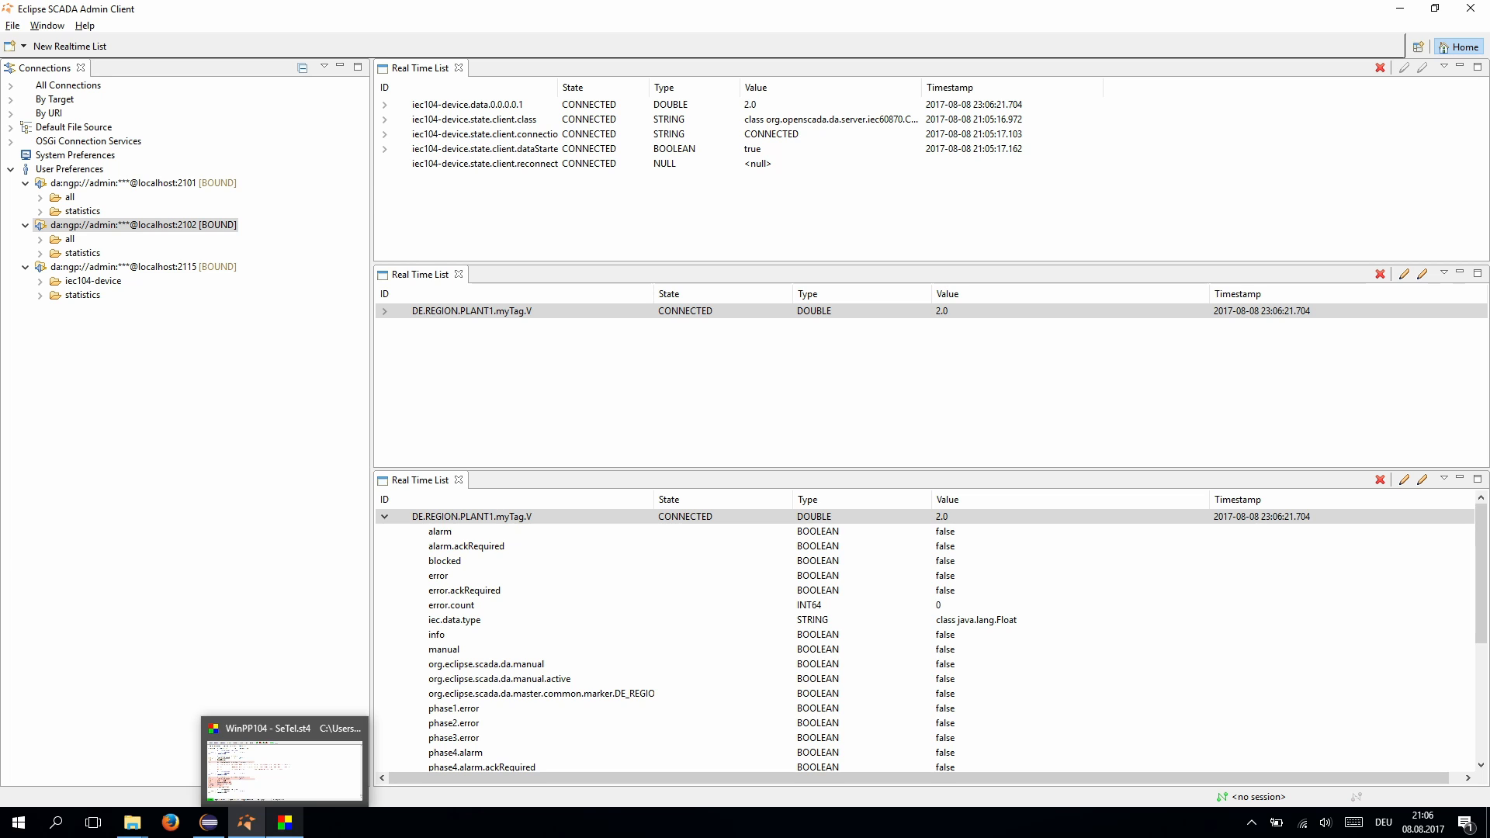
left_click(285, 822)
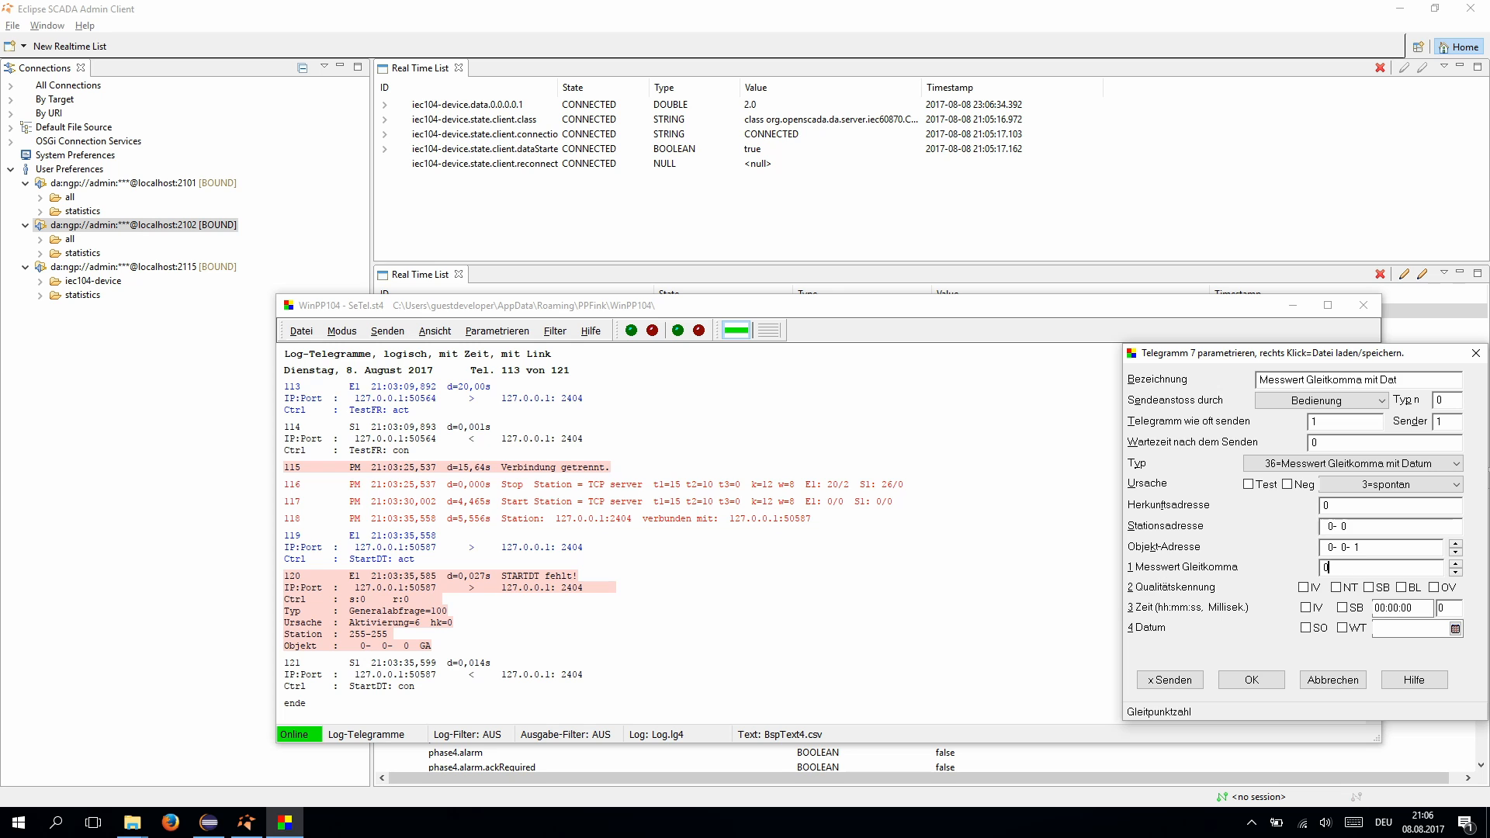
left_click(1170, 680)
key("alt+Tab")
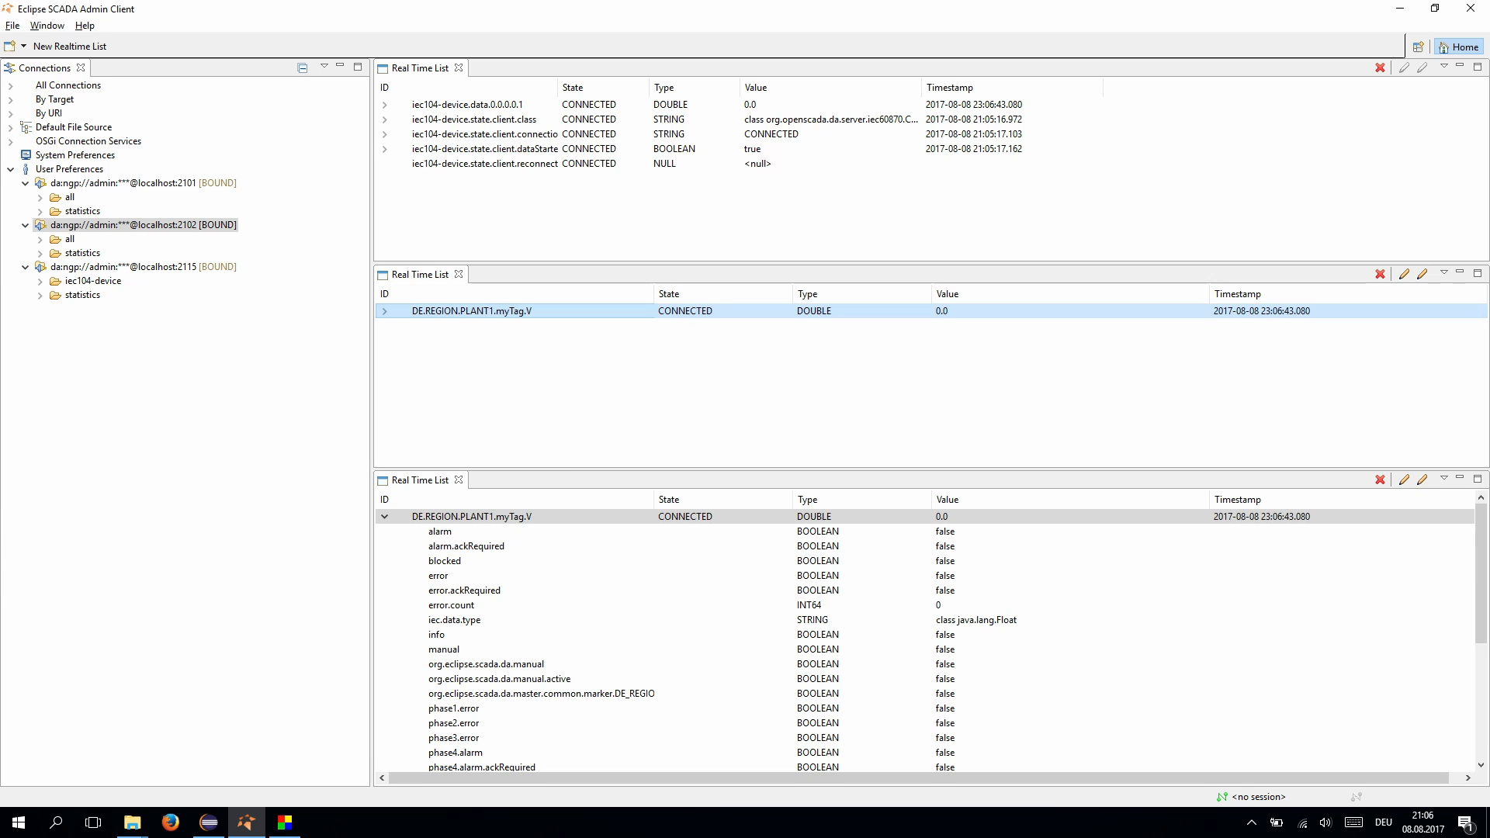
mouse_move(209, 823)
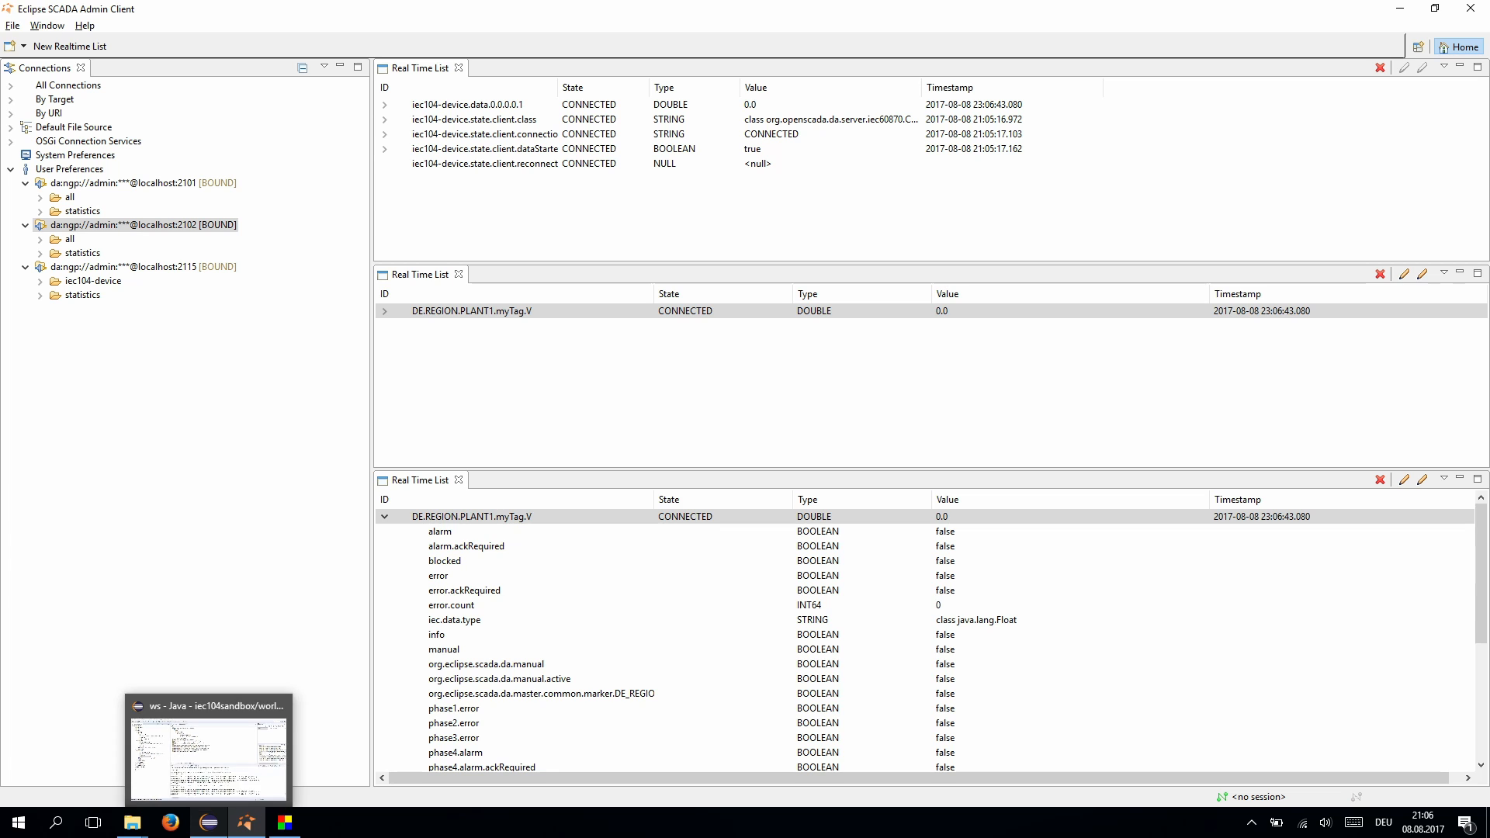
- Send float value 42 and confirm myTag.V reads 42.0
left_click(285, 823)
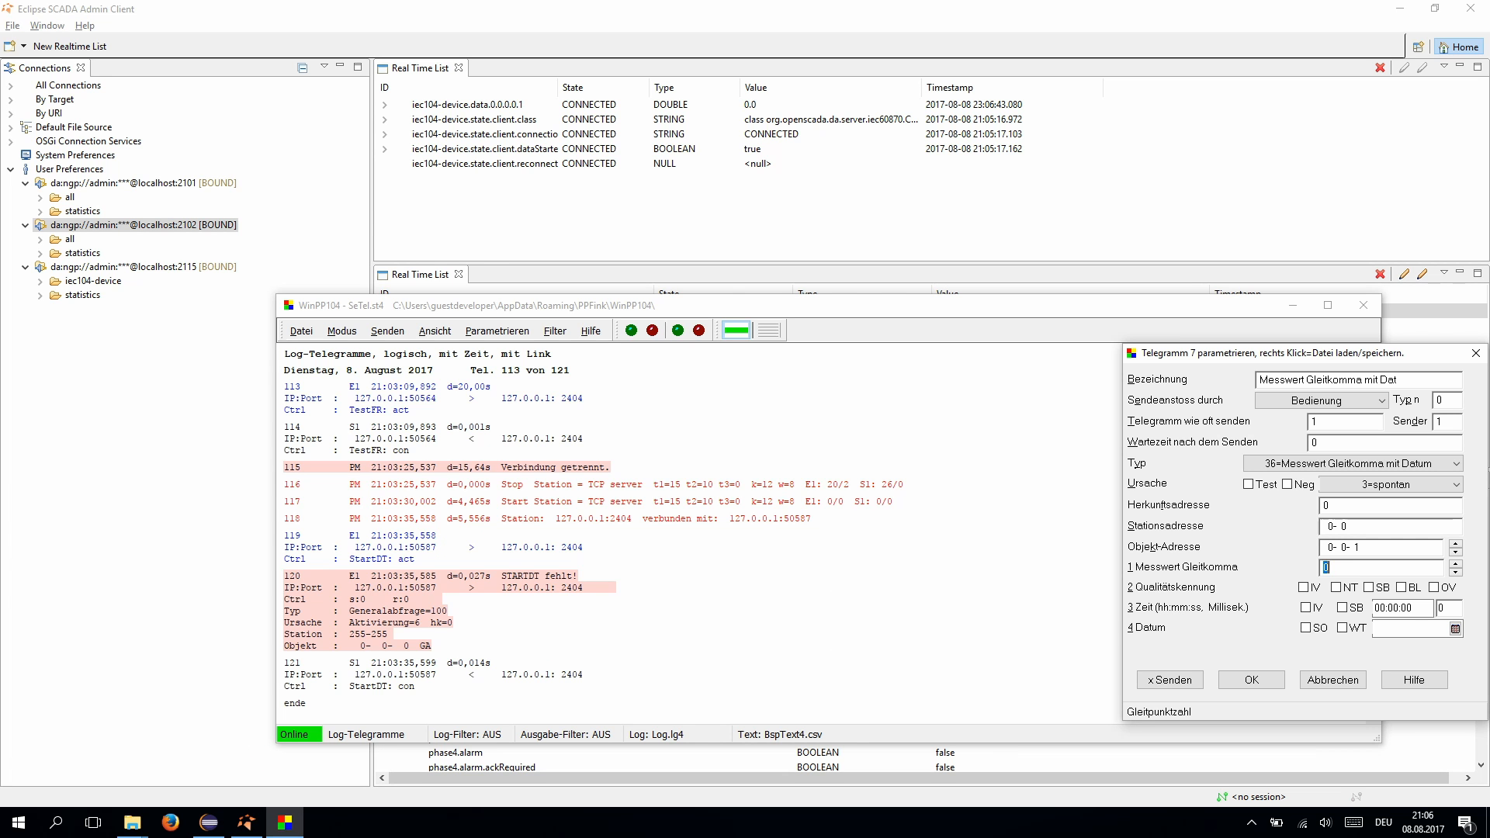
type("42")
key("alt+Tab")
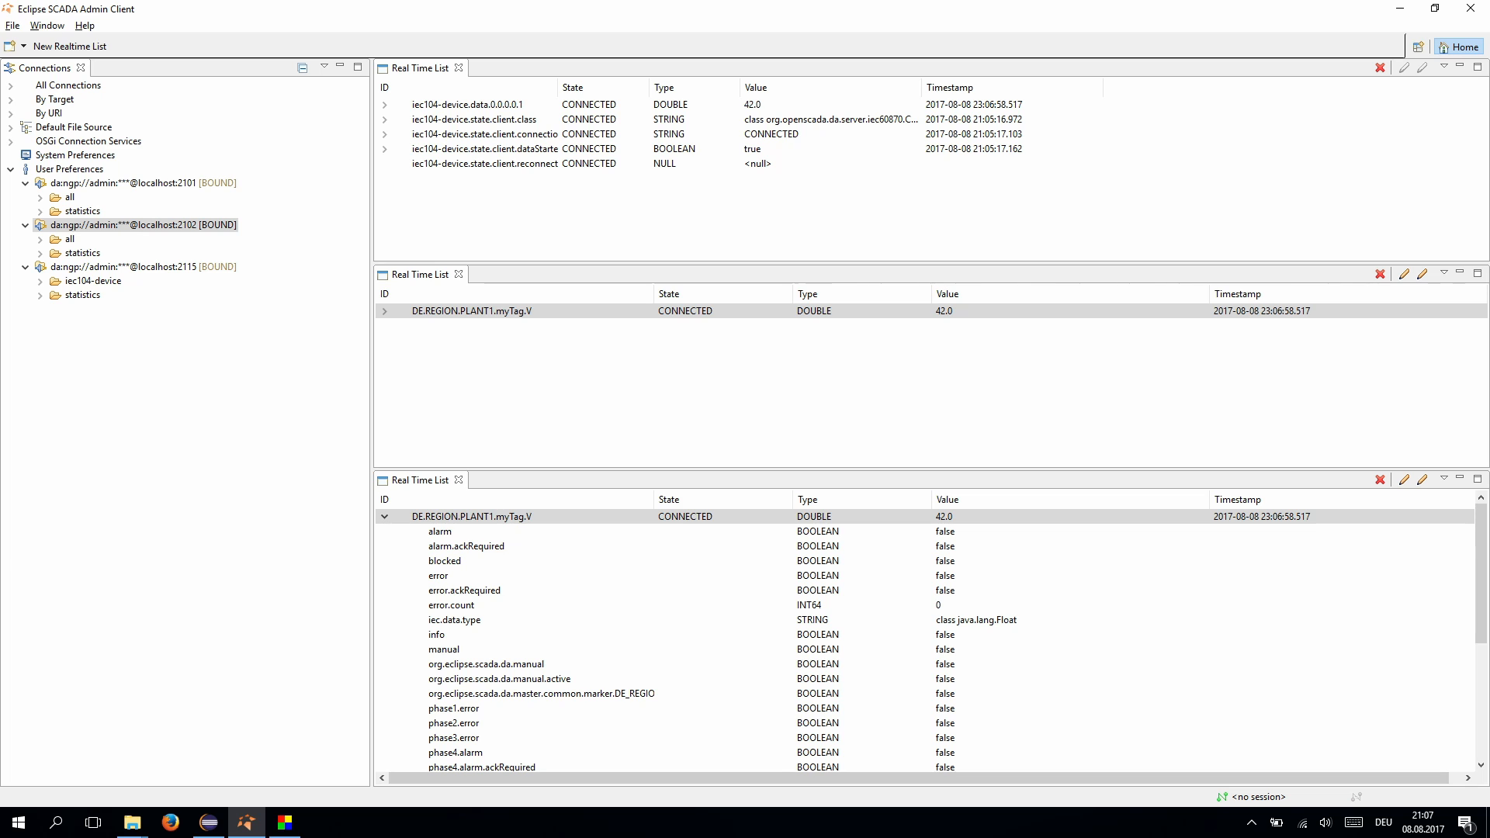
left_click(384, 517)
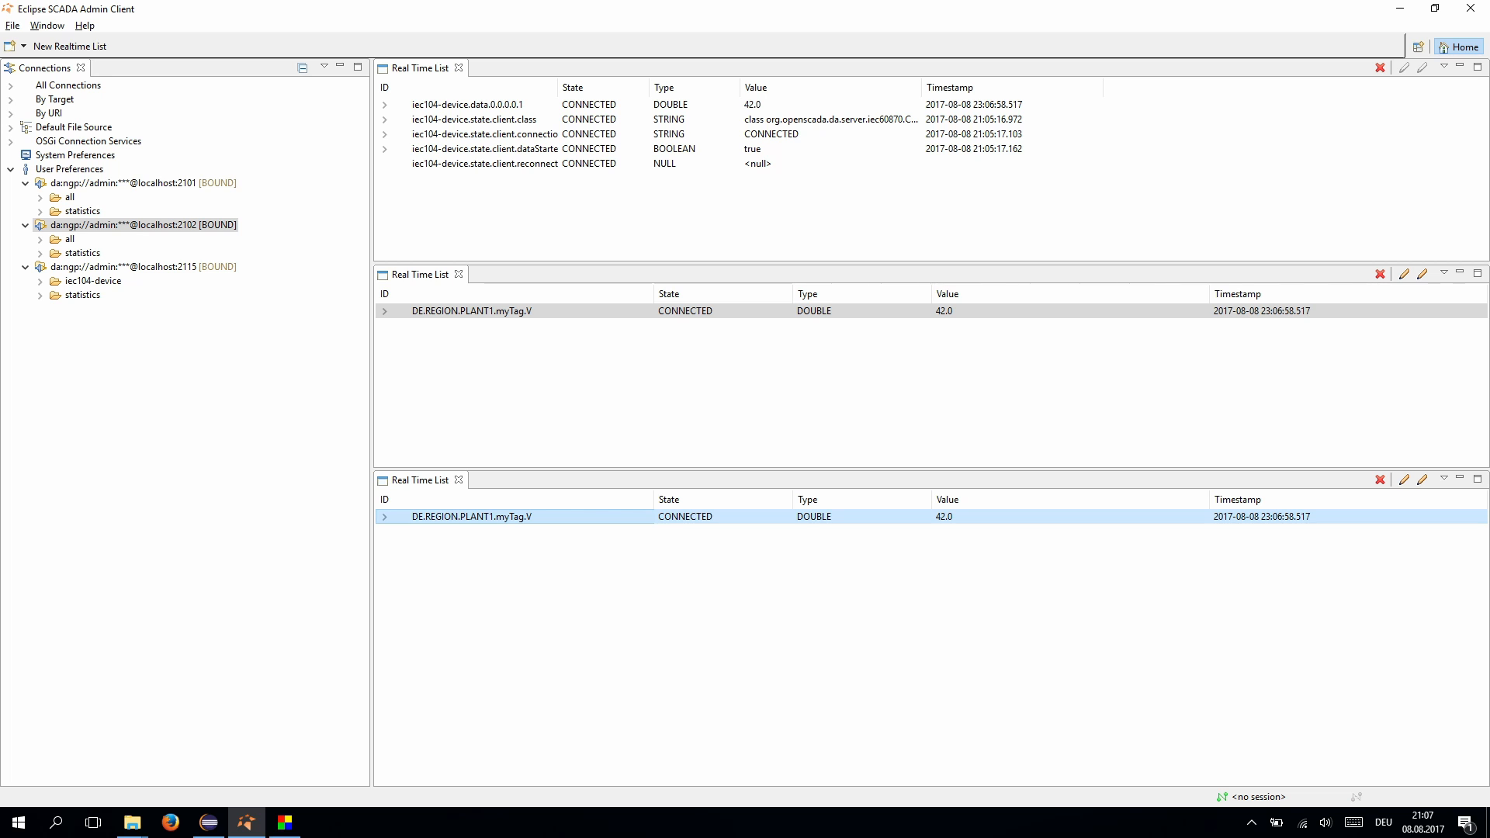
- Open myTag.V details in the bottom panel, override it to 13.0, then revert to the process value
double_click(472, 517)
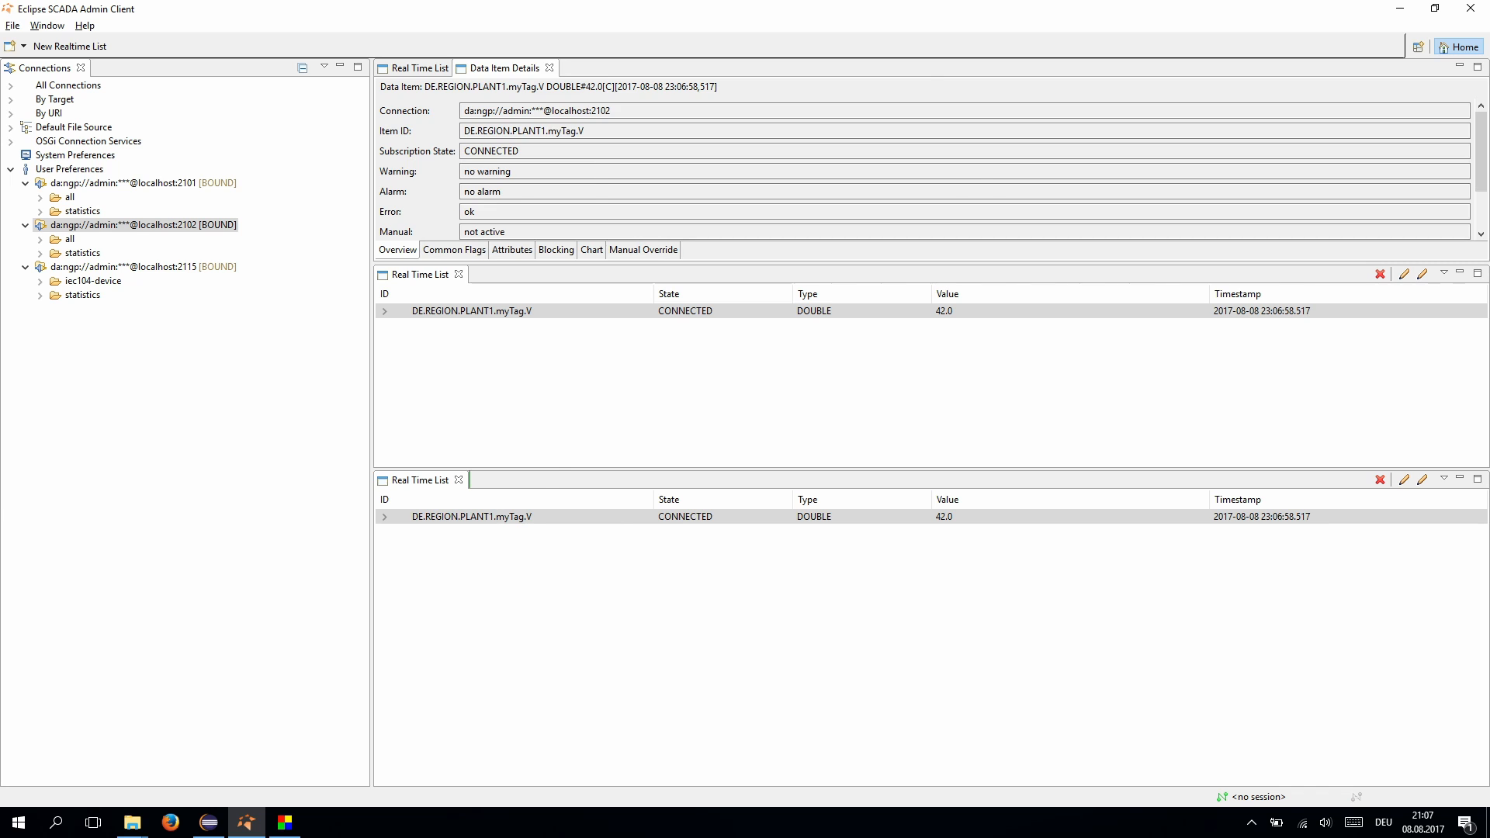
left_click_drag(504, 68, 497, 481)
left_click(643, 776)
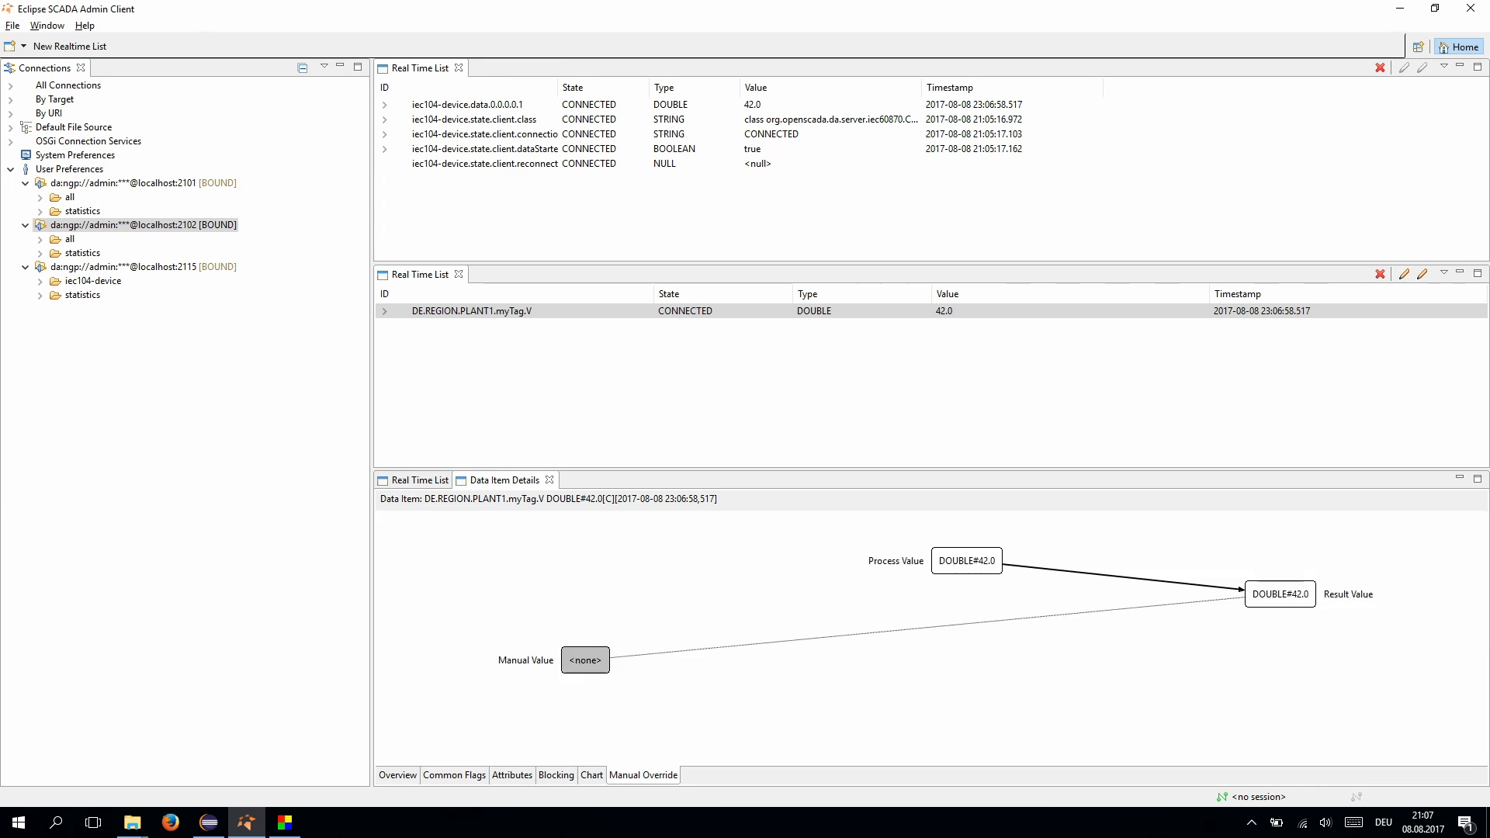
left_click(585, 660)
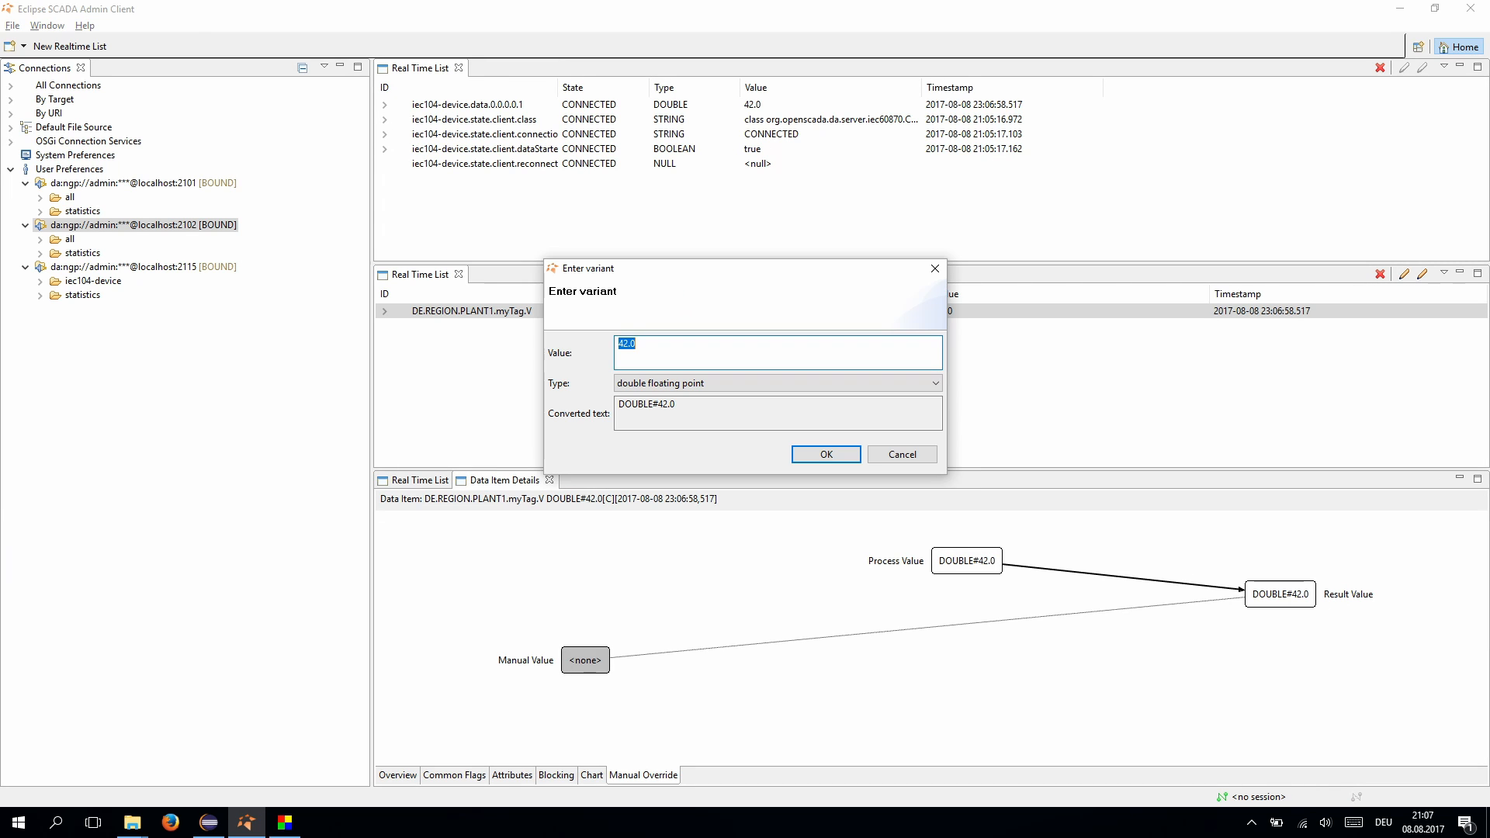
type("13")
key("Return")
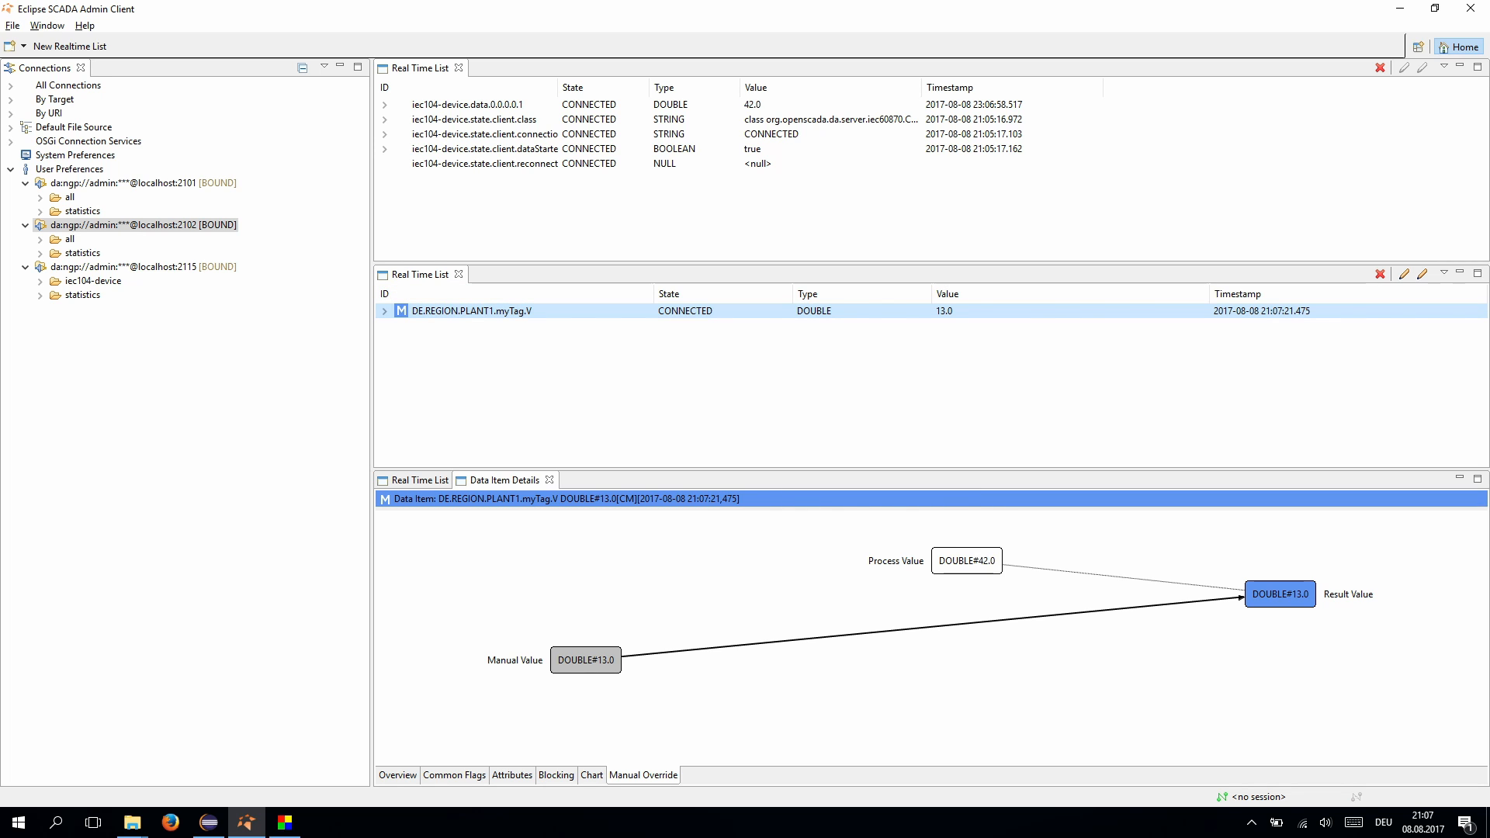
double_click(966, 562)
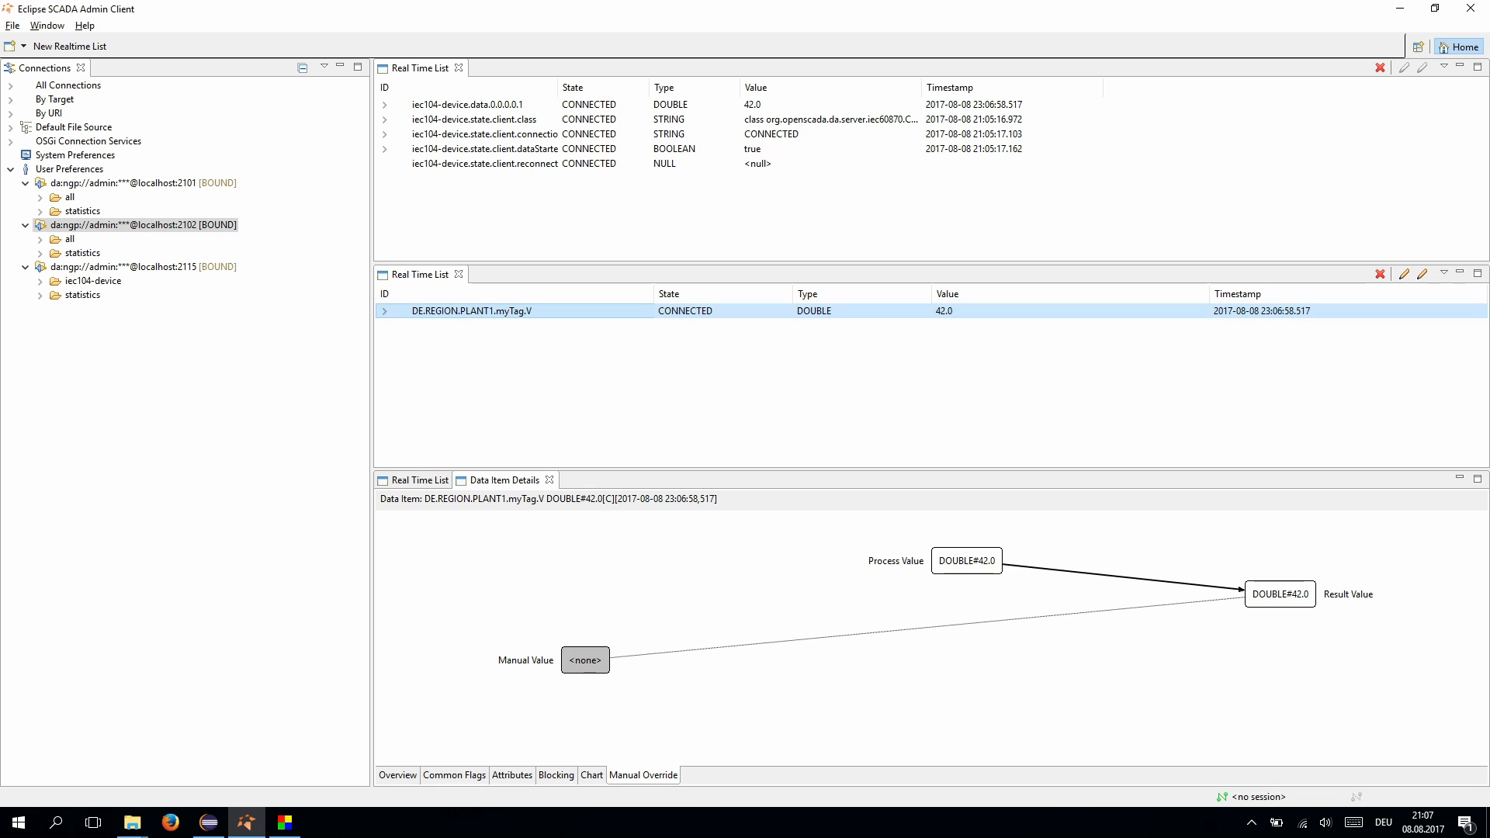
- Move myTag.V's Data Item Details to the middle panel and clear the manual override, restoring 42.0
left_click(592, 776)
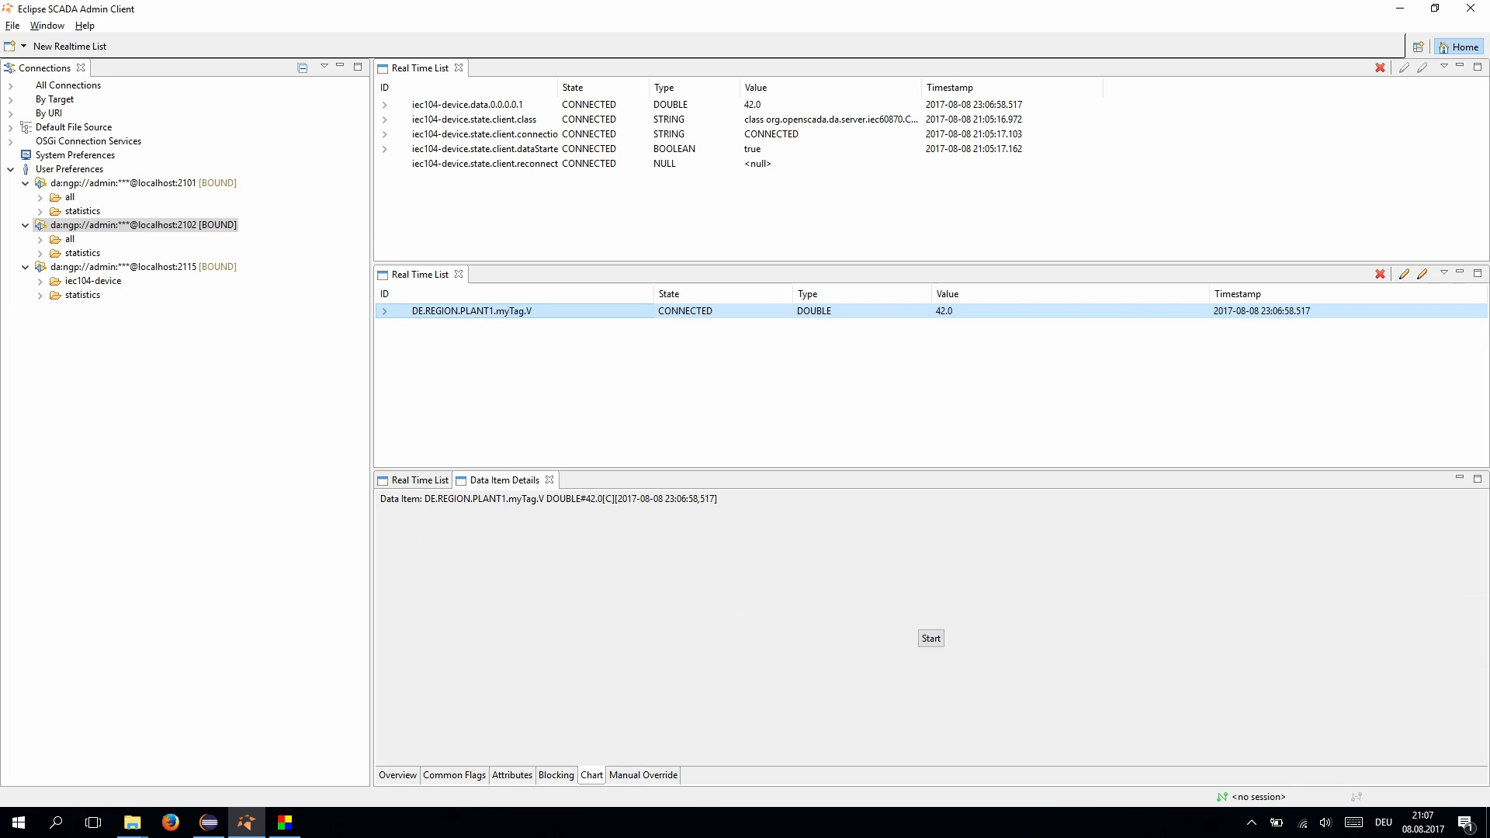
left_click(931, 639)
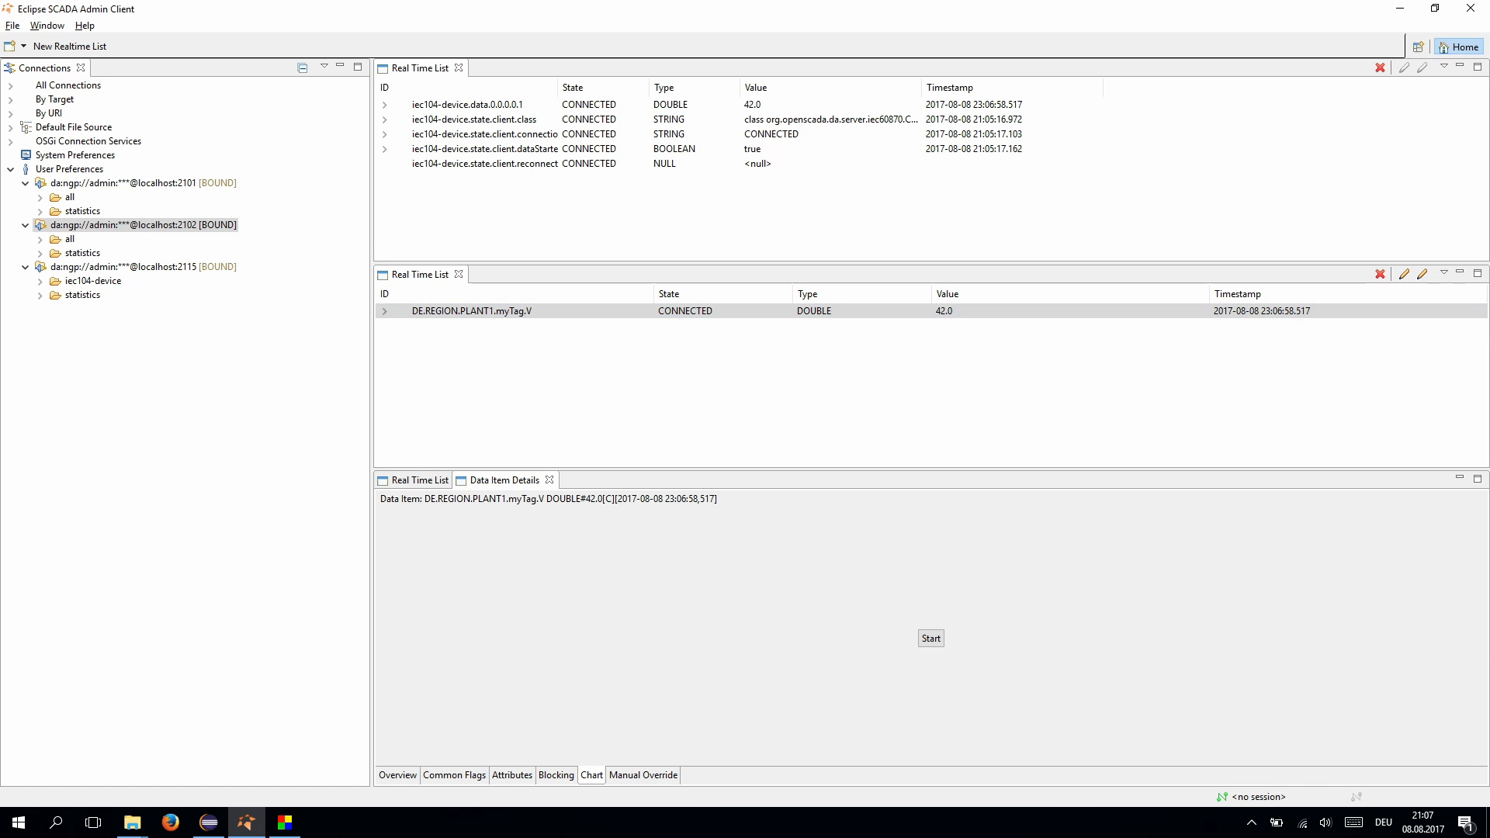
left_click_drag(505, 481, 501, 274)
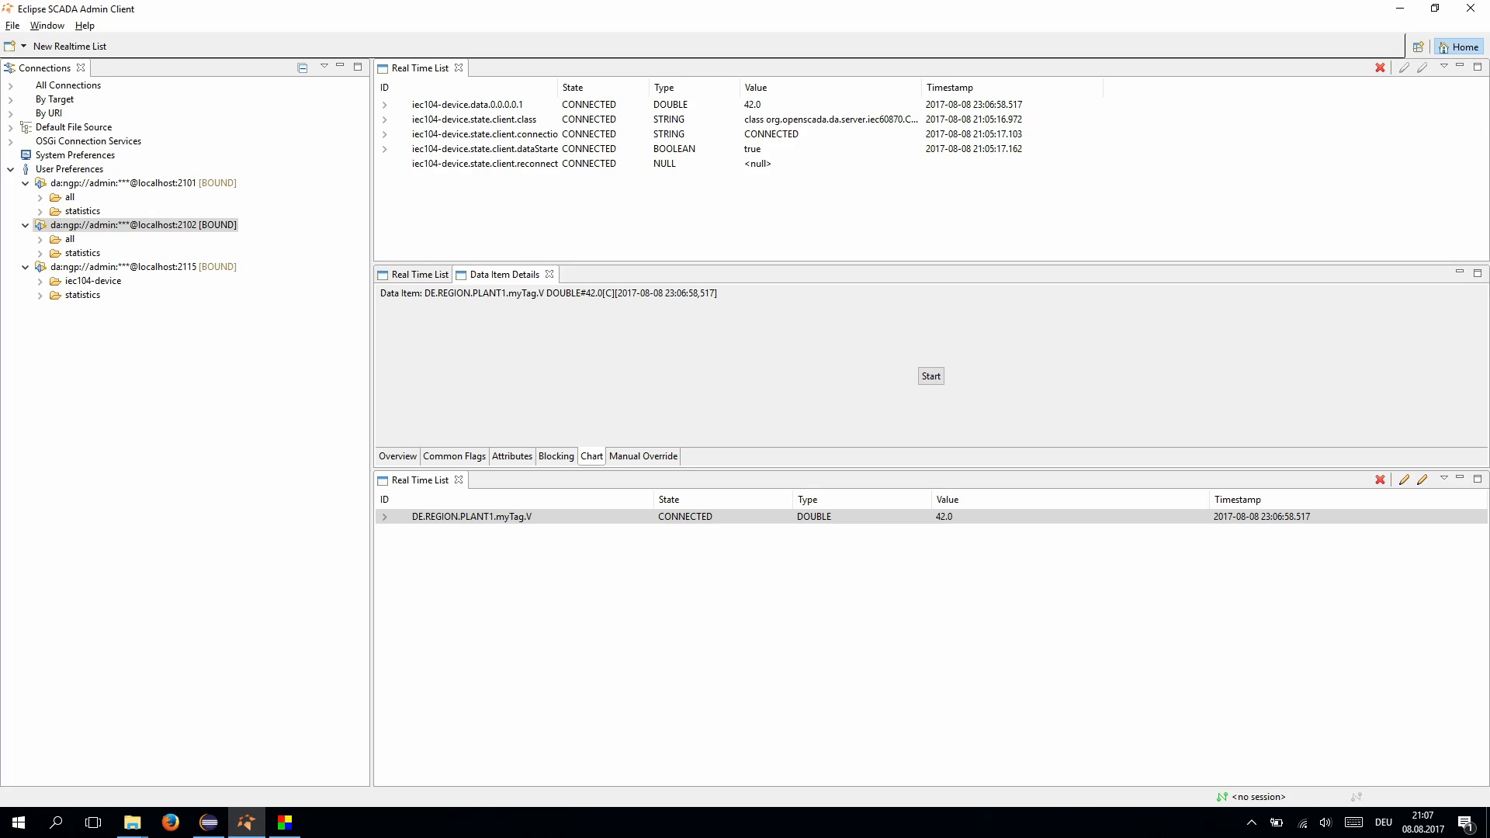
left_click(643, 456)
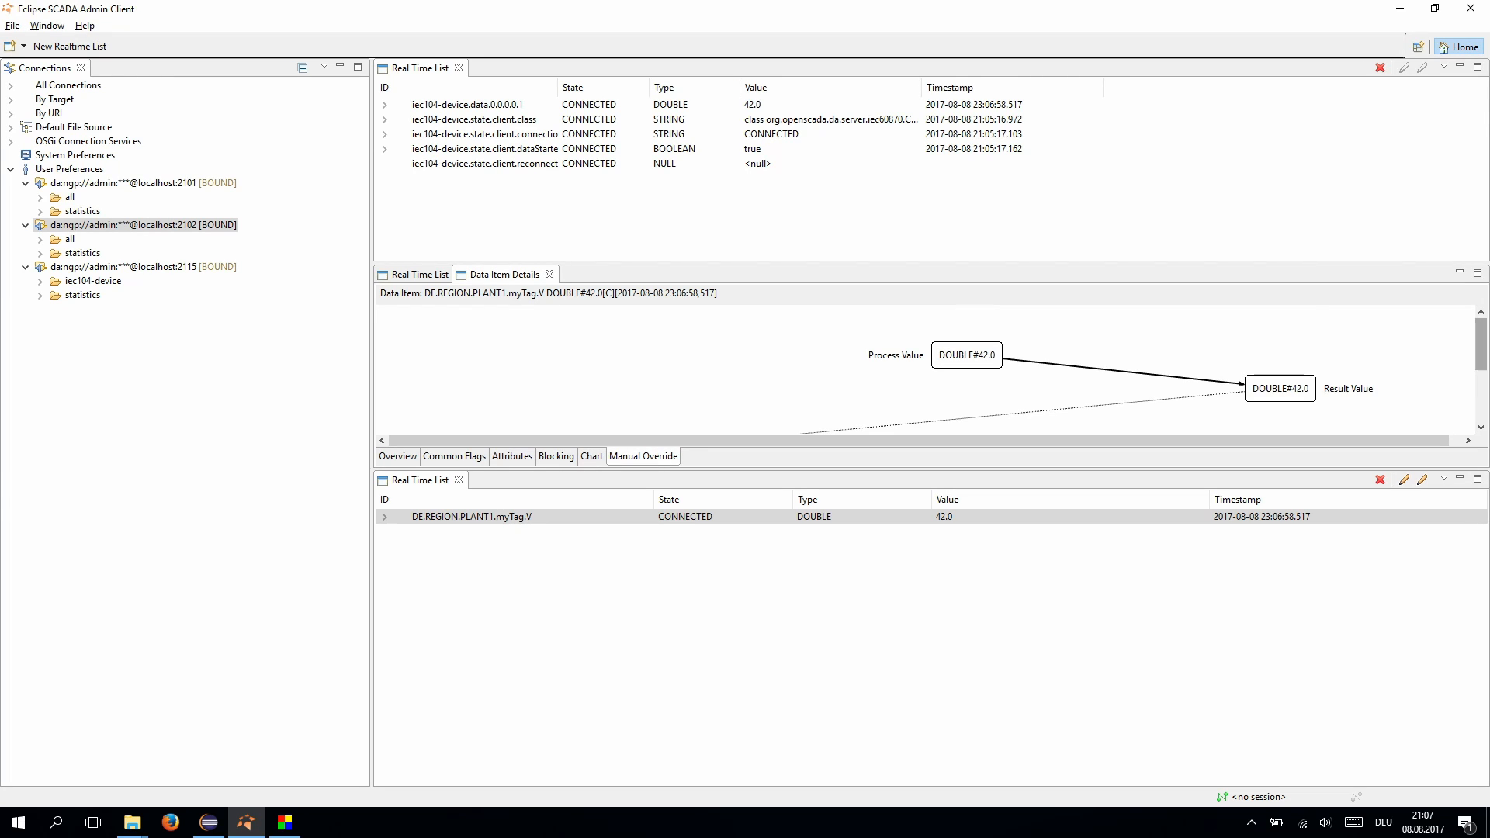
left_click_drag(1481, 344, 1481, 381)
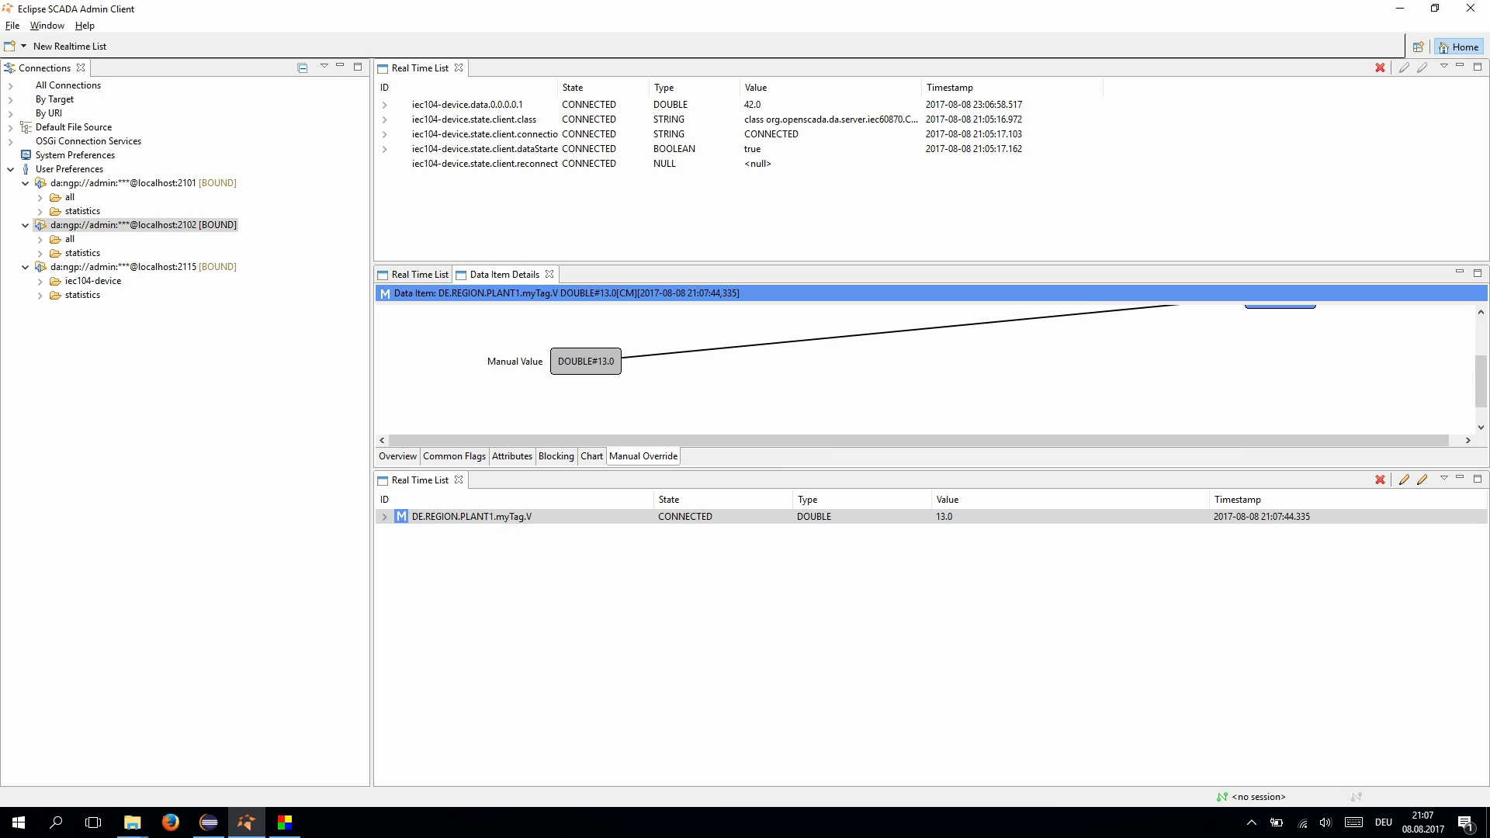
scroll(931, 365, "up", 2)
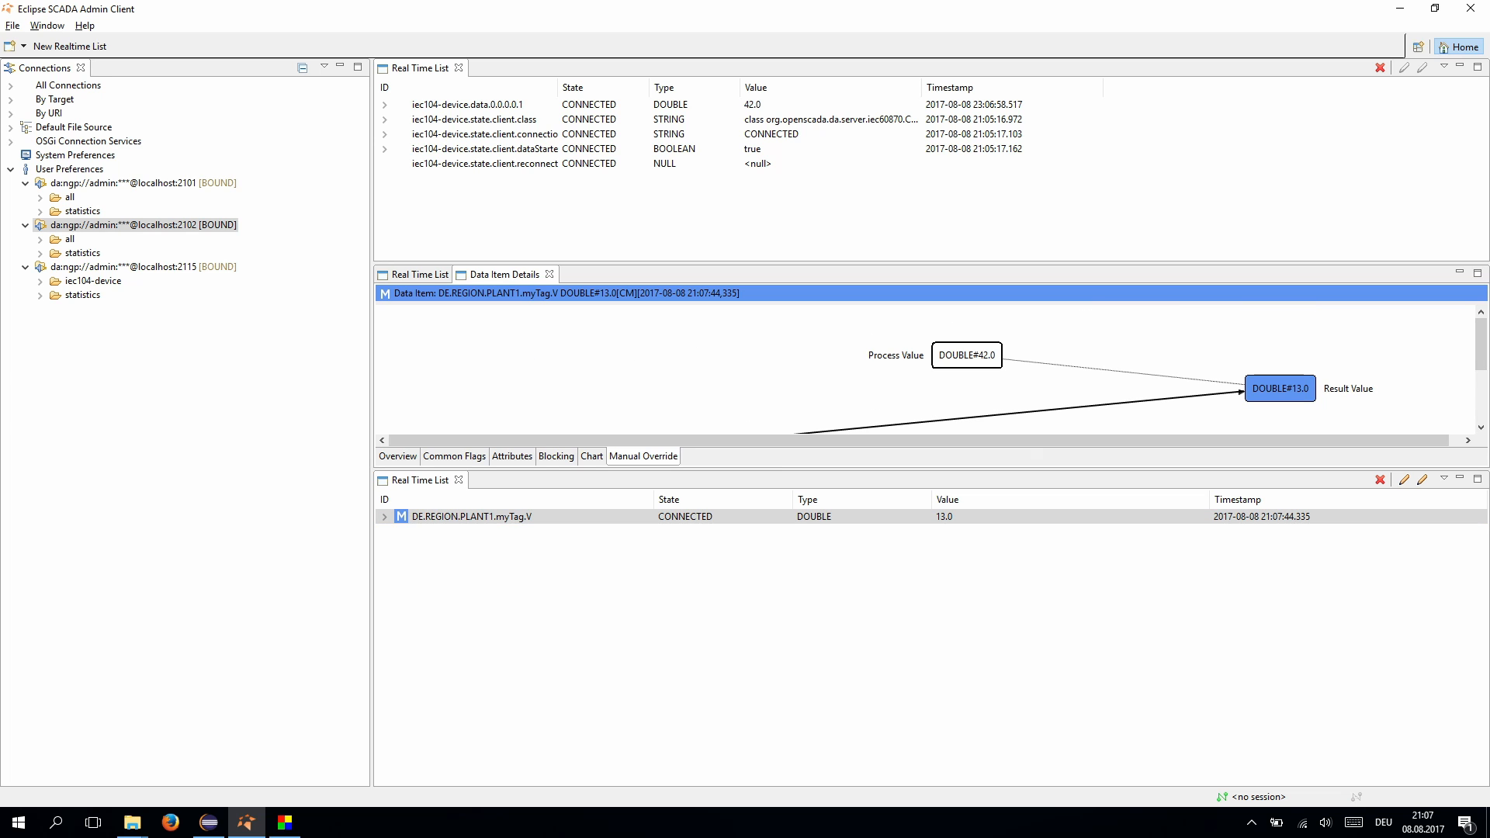
left_click(967, 356)
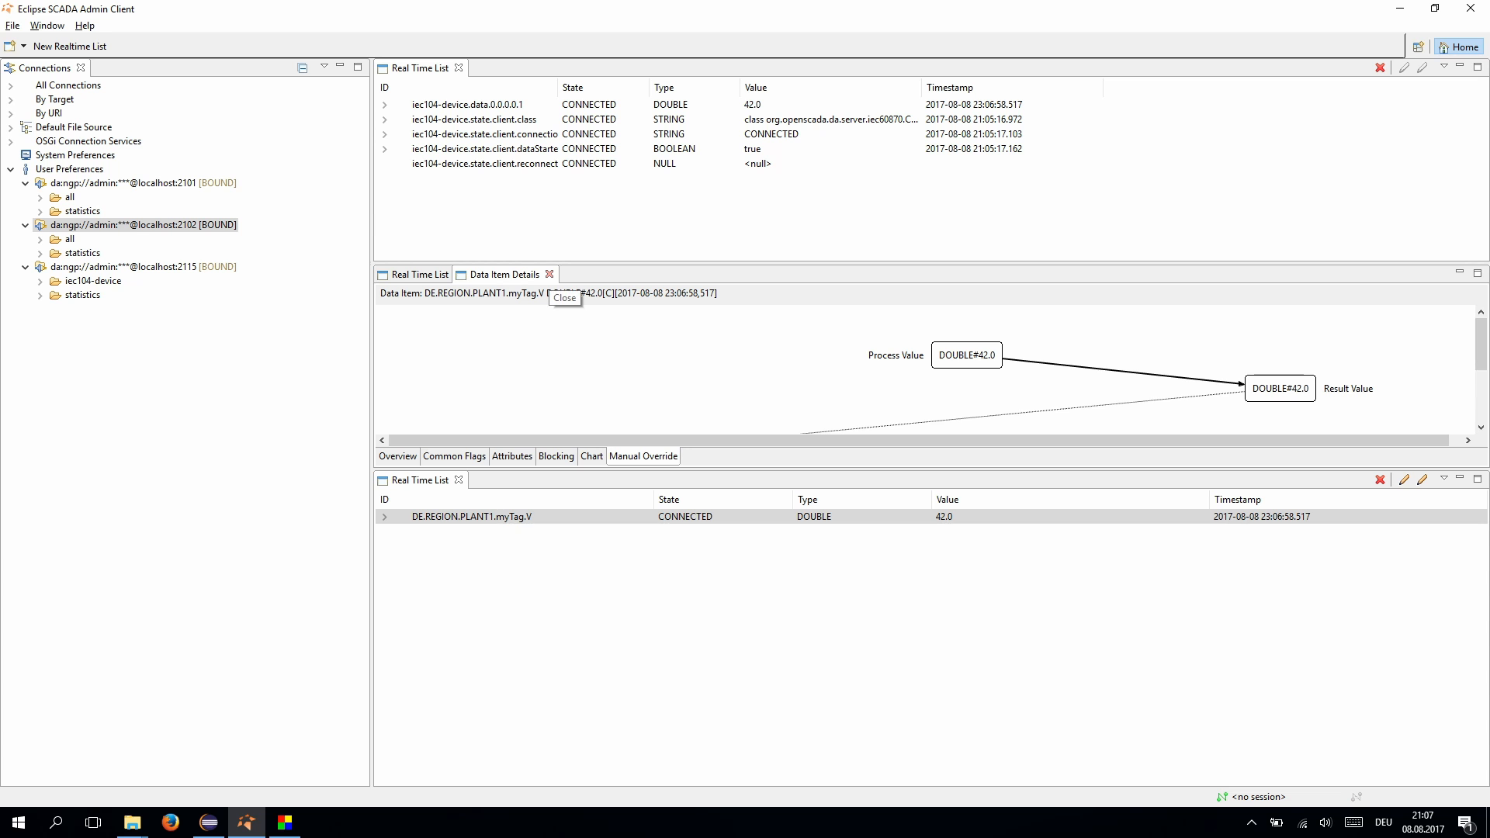